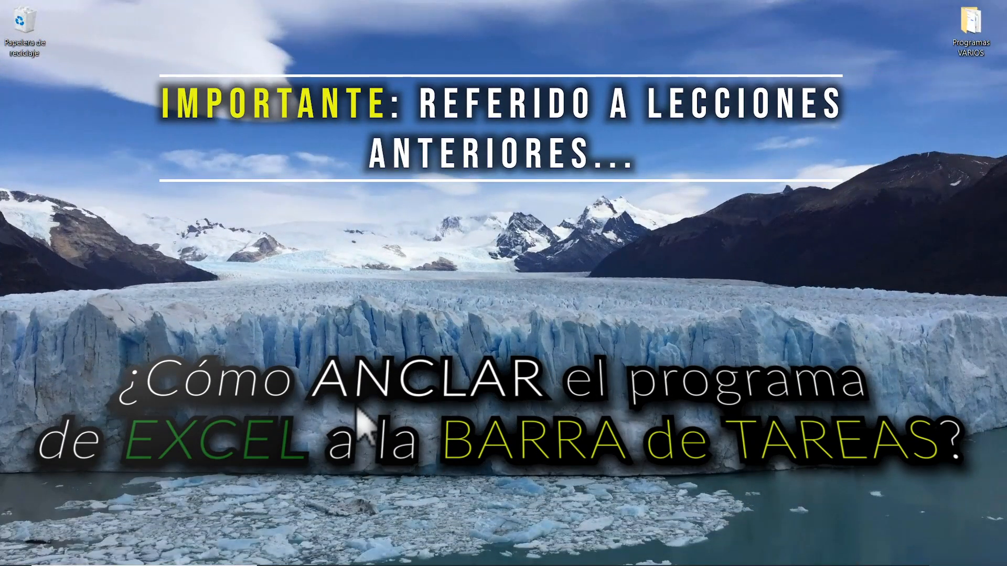
Search Windows for "excel", launch Excel 2016 and close it again.
mouse_move(126, 562)
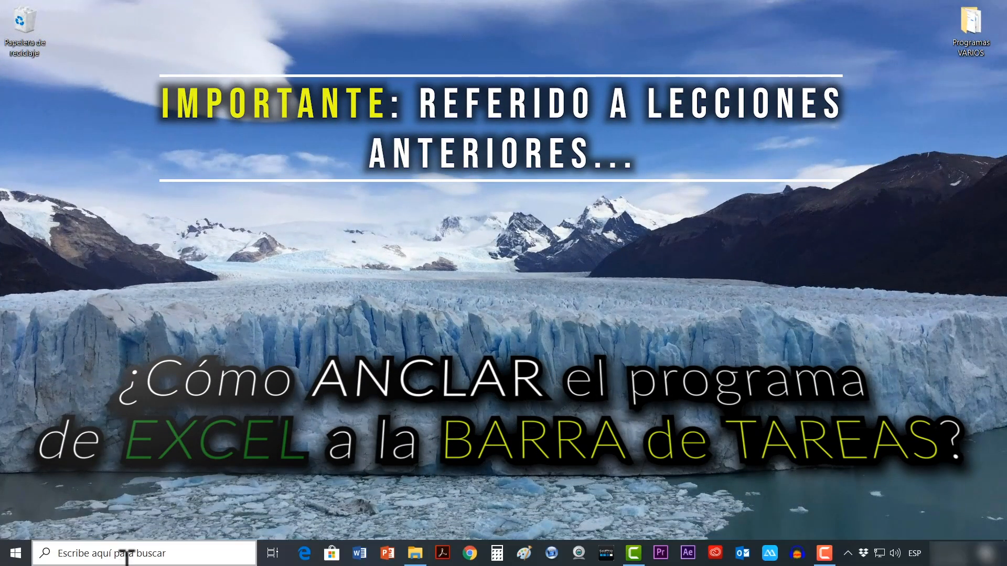
click(192, 553)
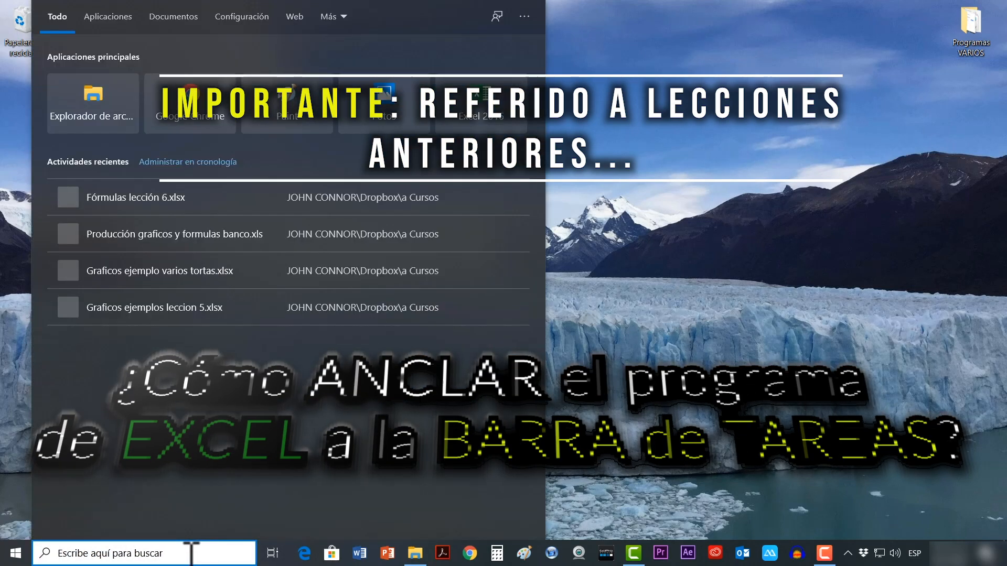
text(excel)
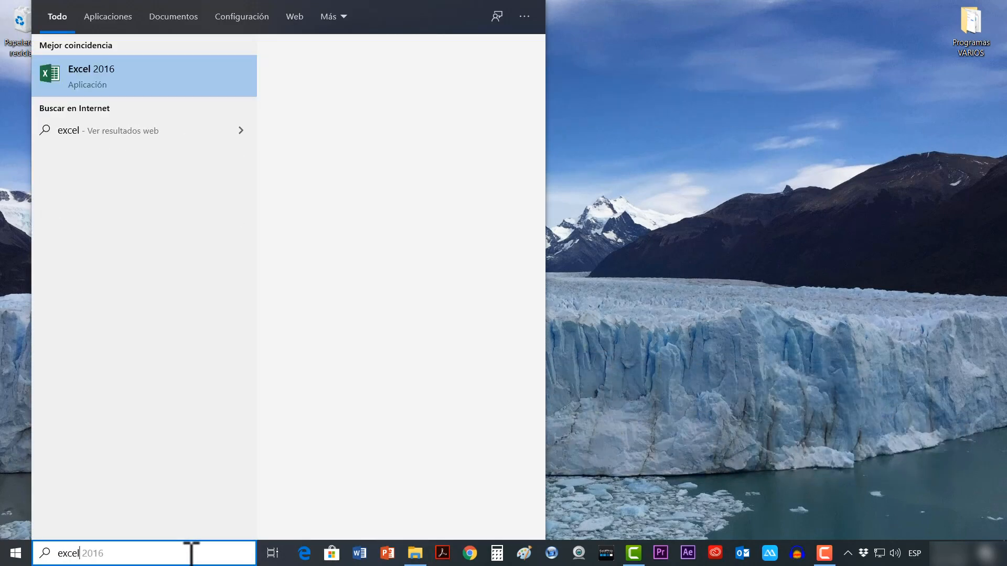
click(171, 83)
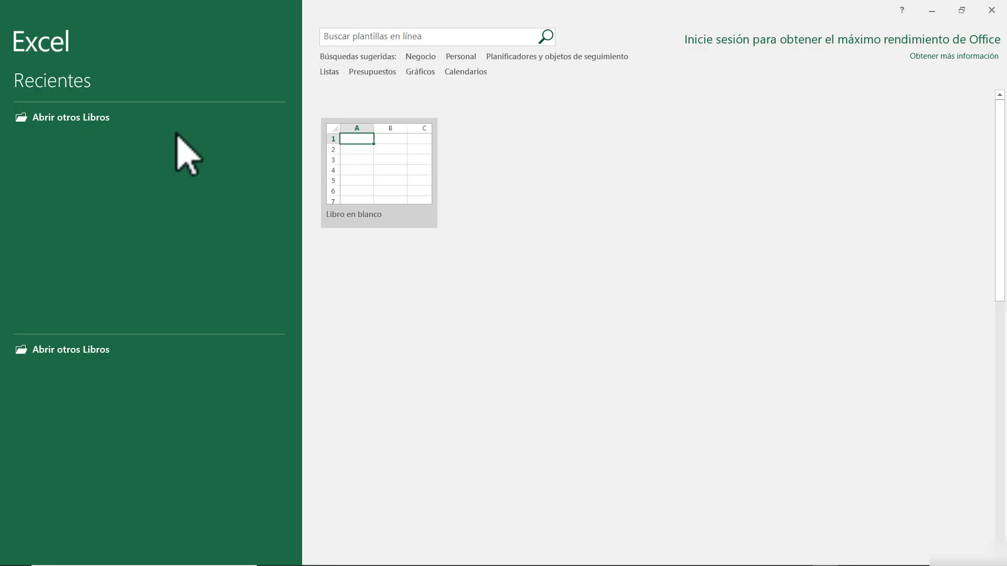
click(993, 10)
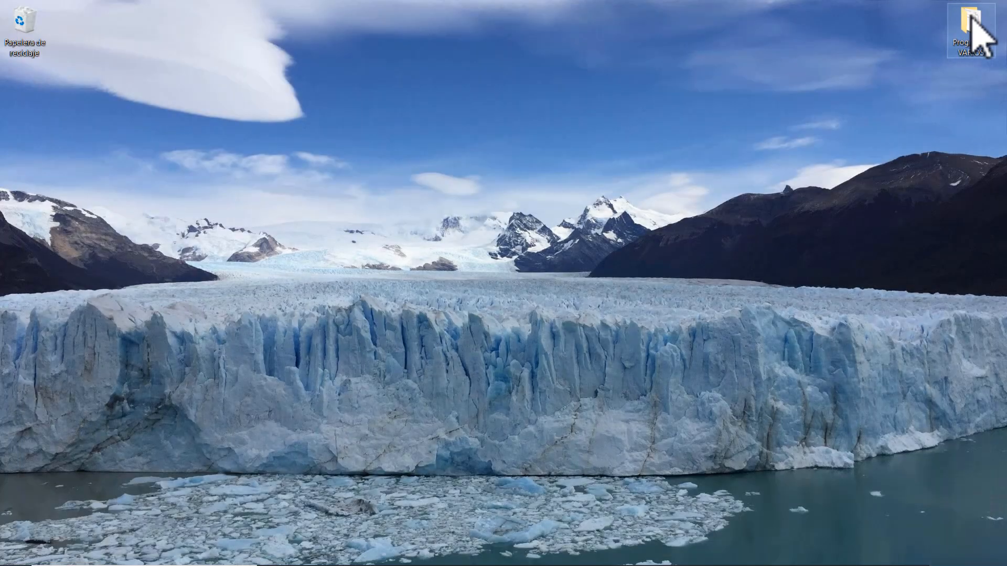
Find Excel 2016 with a Windows search for "excel" and pin it to the taskbar.
mouse_move(418, 565)
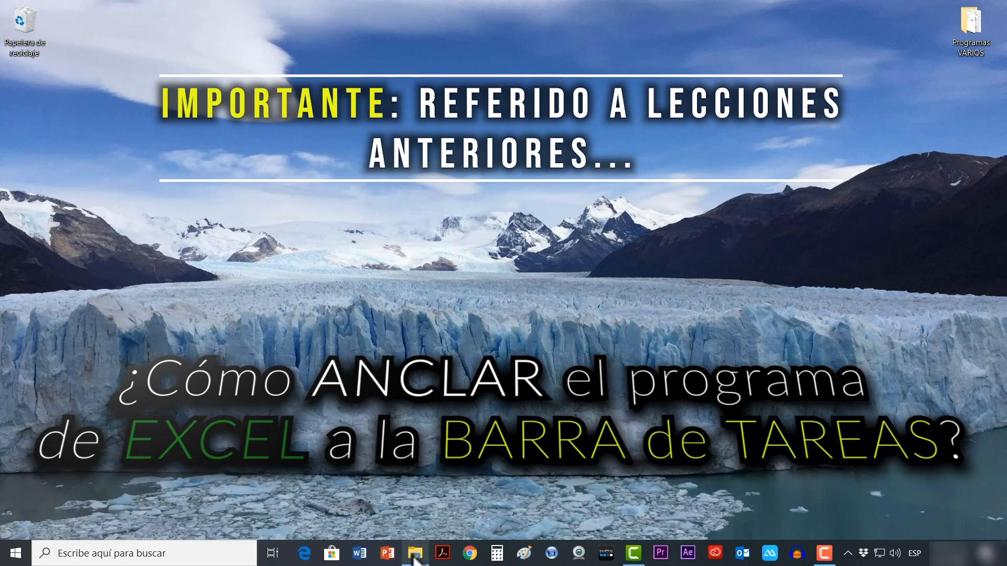
click(216, 548)
text(e)
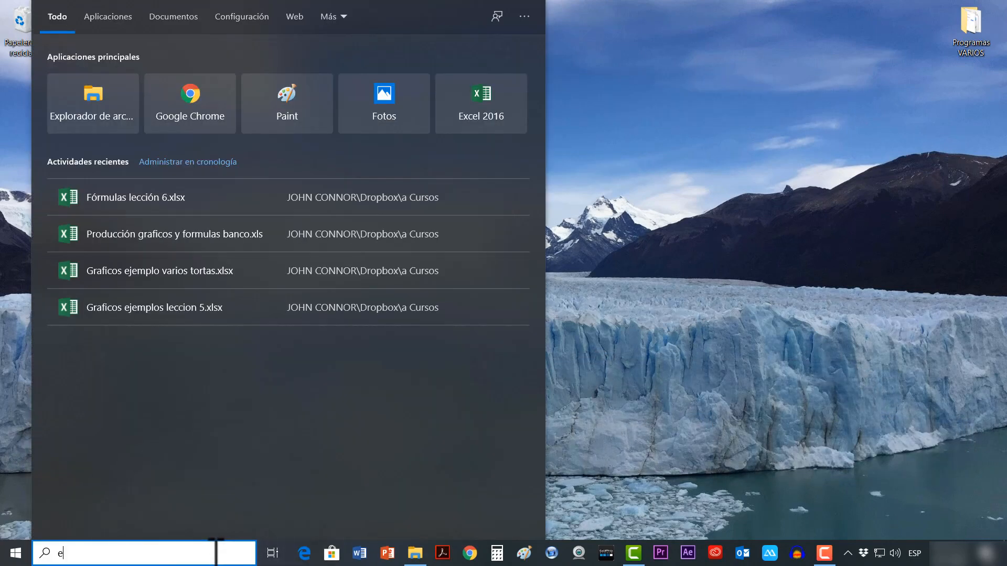
text(xcel)
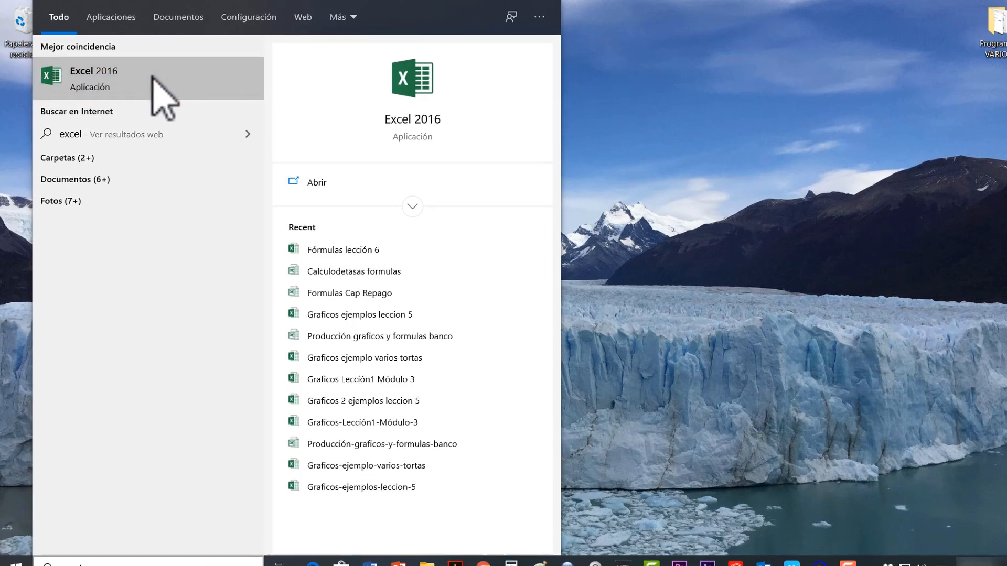
right_click(148, 75)
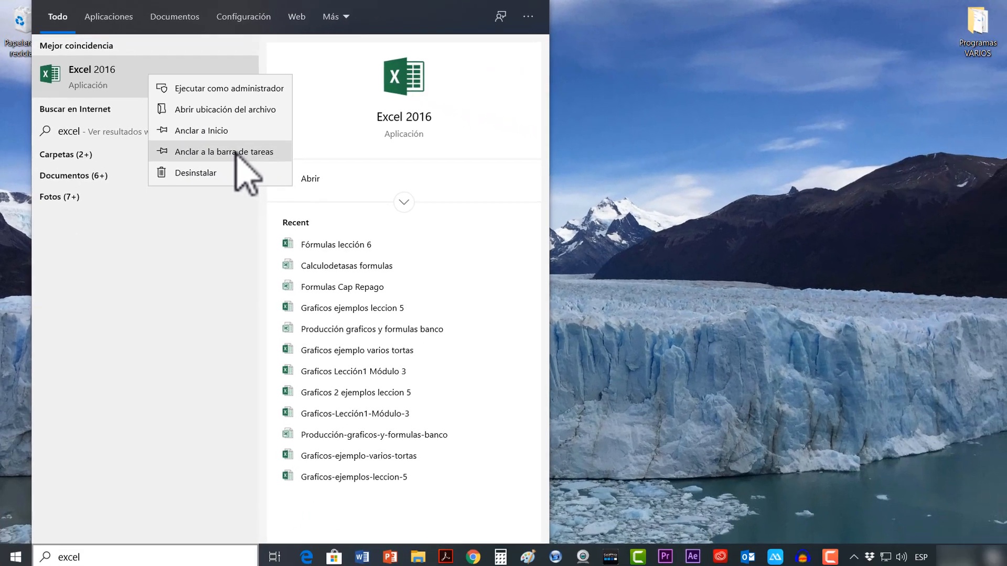
click(391, 270)
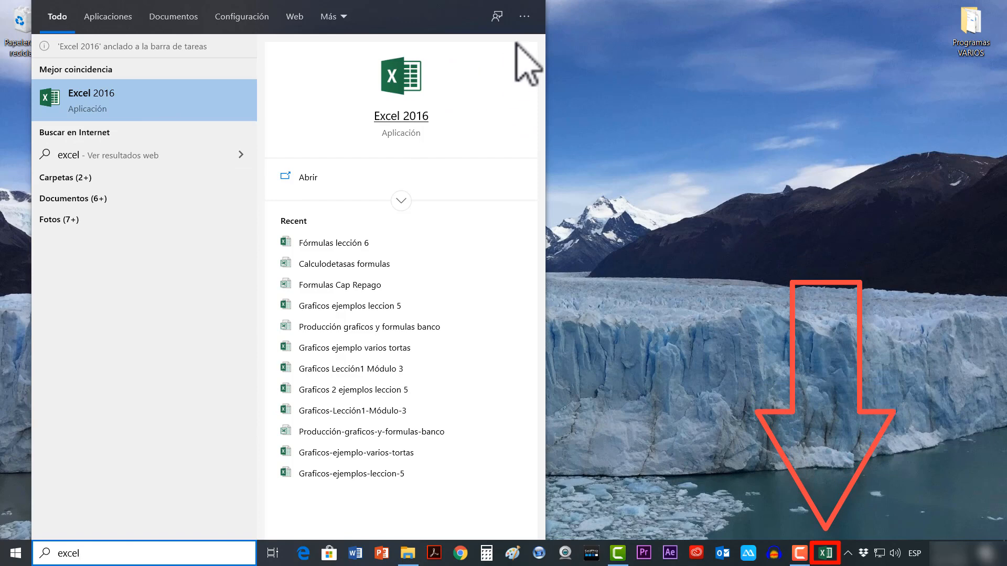
click(630, 83)
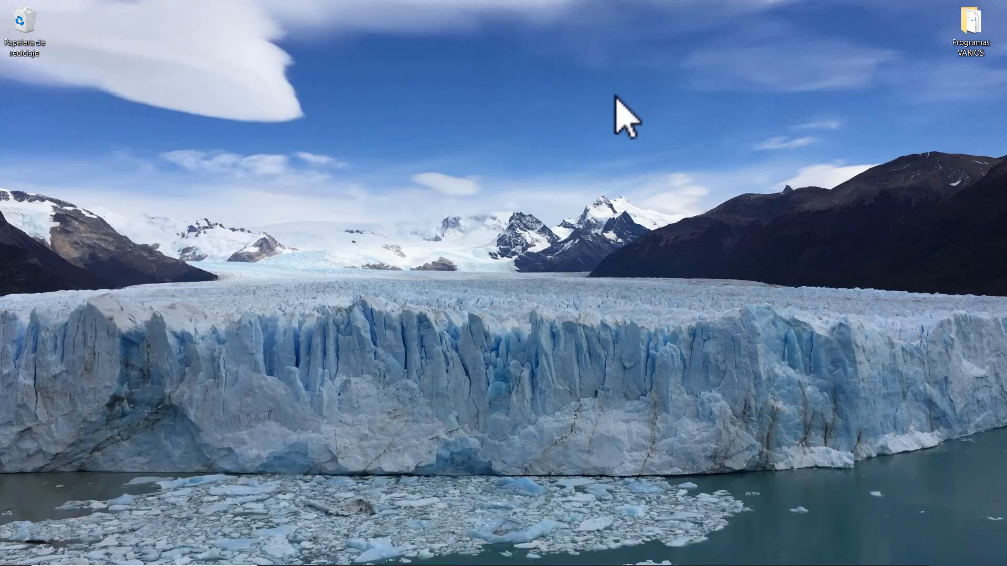
Reposition the pinned Excel icon on the taskbar between the Microsoft Store and Word icons.
mouse_move(672, 565)
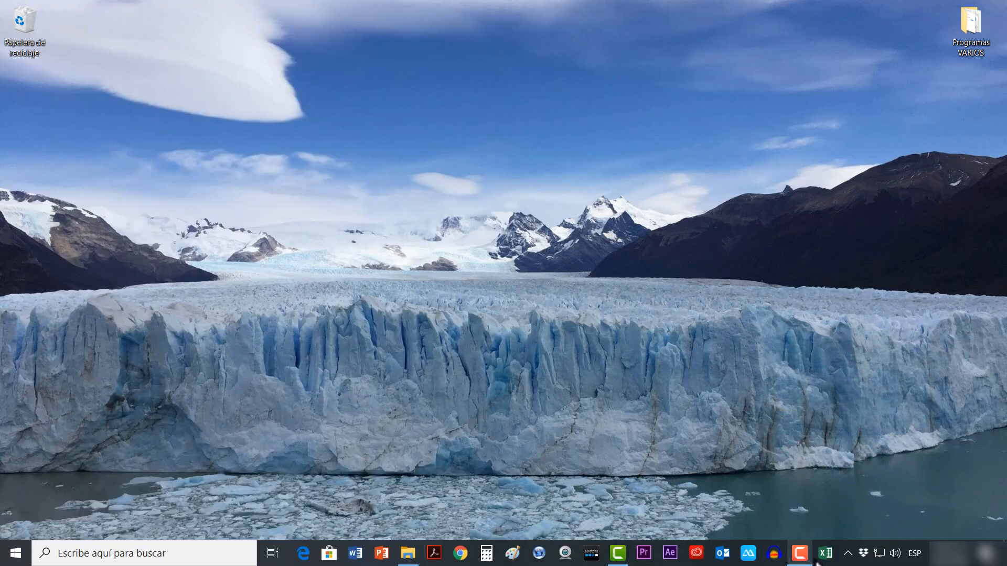
mouse_move(828, 562)
mouse_down()
mouse_move(787, 504)
mouse_move(682, 554)
mouse_move(492, 562)
mouse_up()
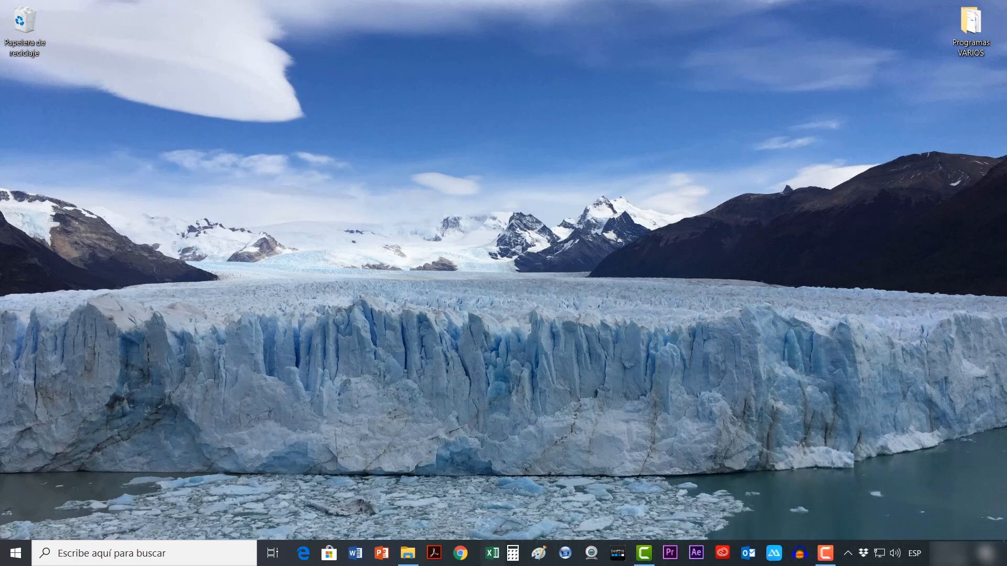
drag(424, 556, 372, 556)
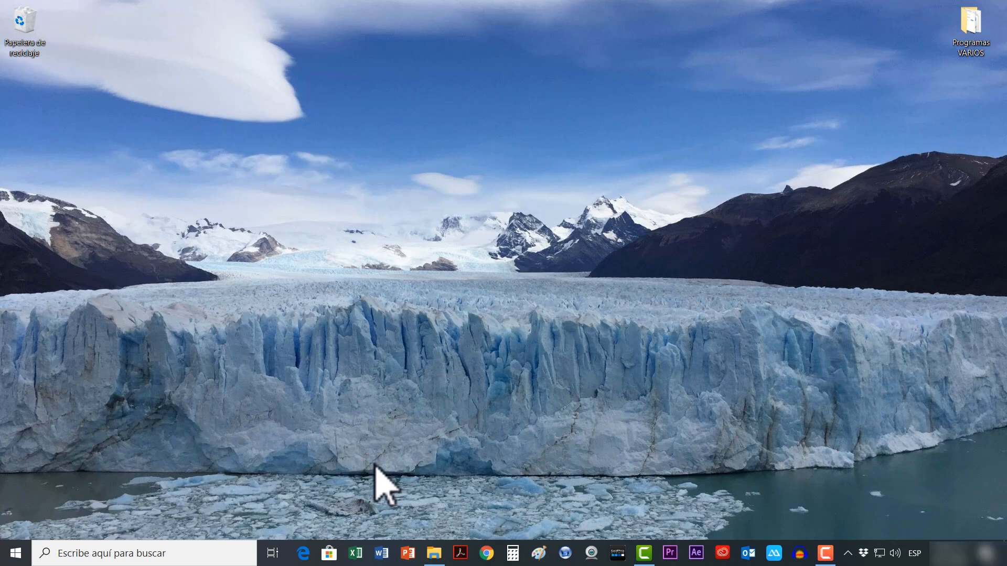
Launch Excel from its pinned taskbar icon and create a blank workbook.
click(357, 555)
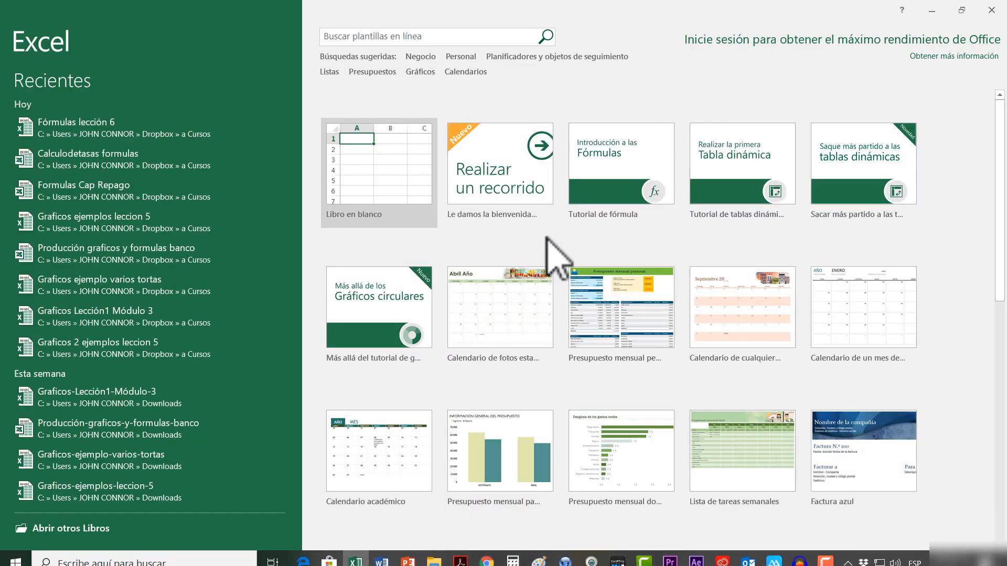
click(391, 174)
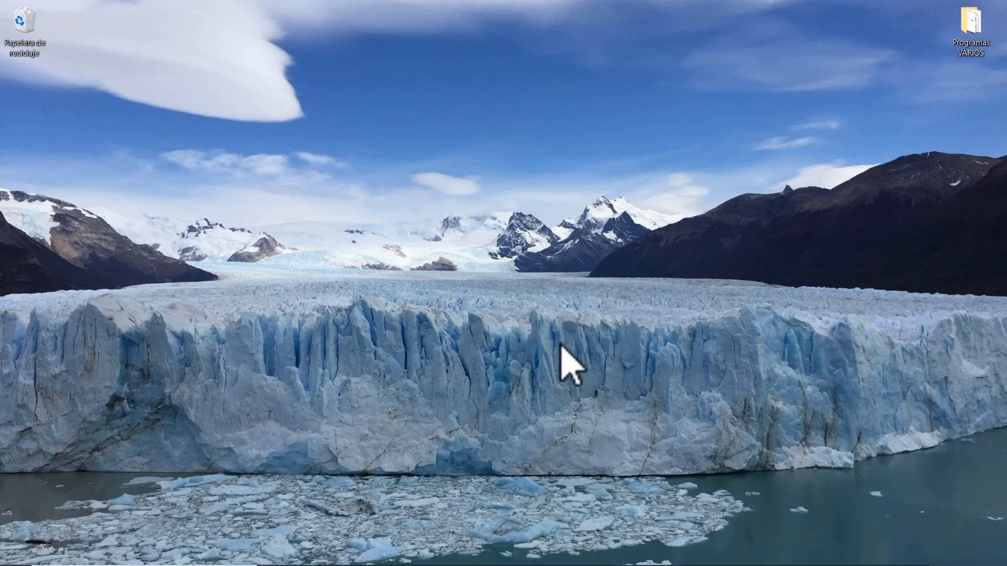
Open the workbook Fórmulas lección 6 from the Dropbox folder a Cursos without updating its external links.
mouse_move(303, 565)
click(434, 556)
click(288, 141)
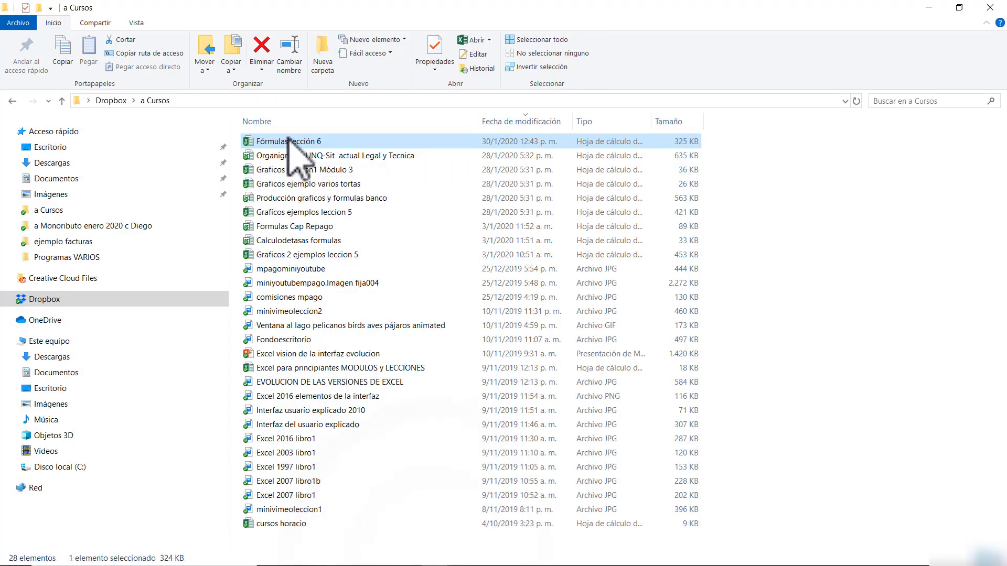
double_click(332, 140)
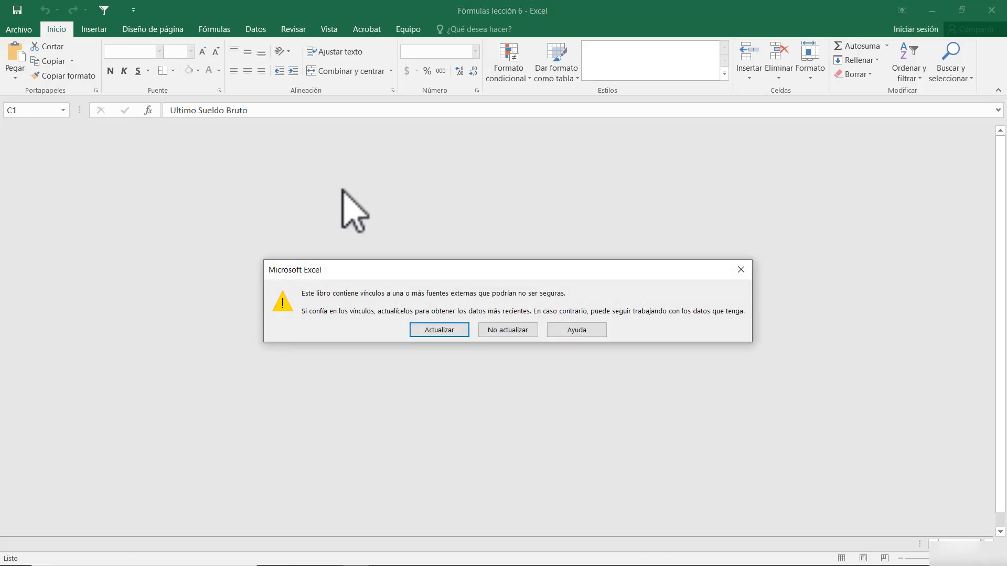
click(516, 333)
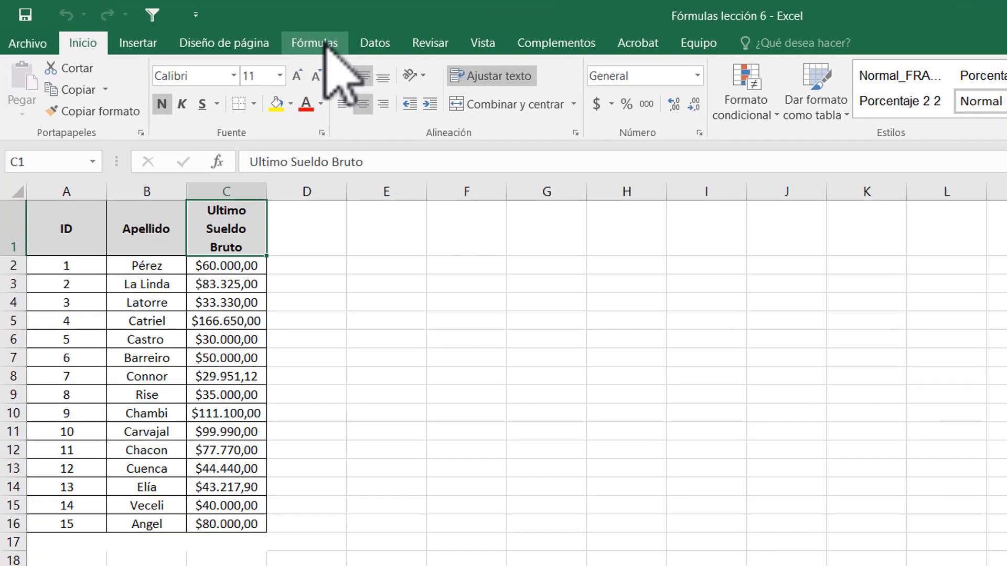
Review the additional function groups, from Estadísticas to Web, and select cell E2.
click(221, 29)
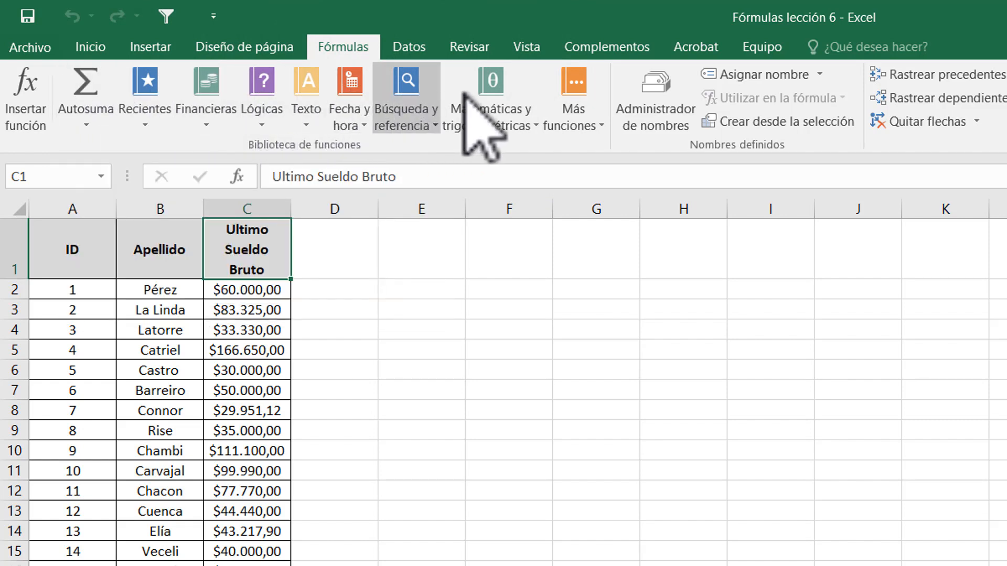
click(593, 129)
mouse_move(604, 149)
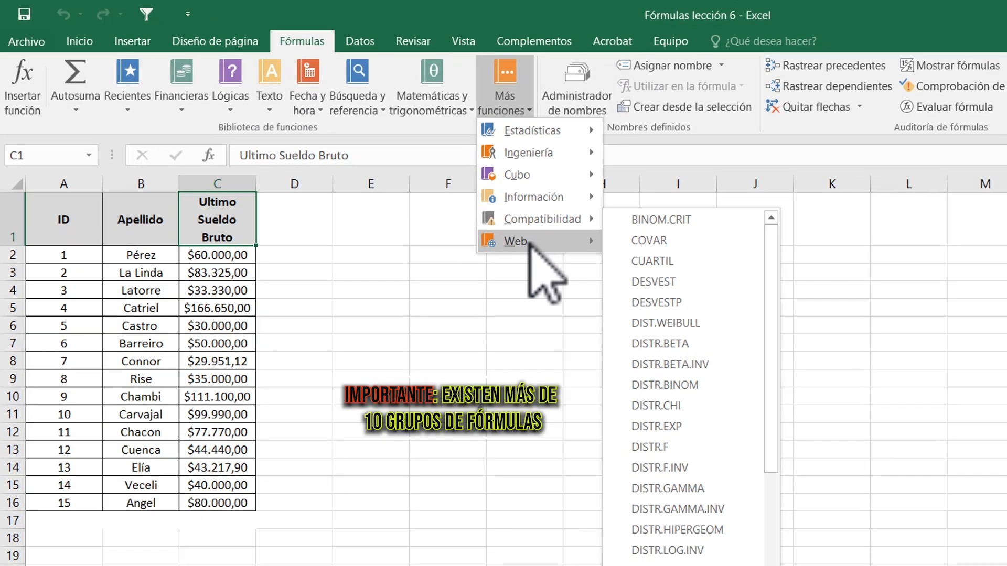
mouse_move(587, 273)
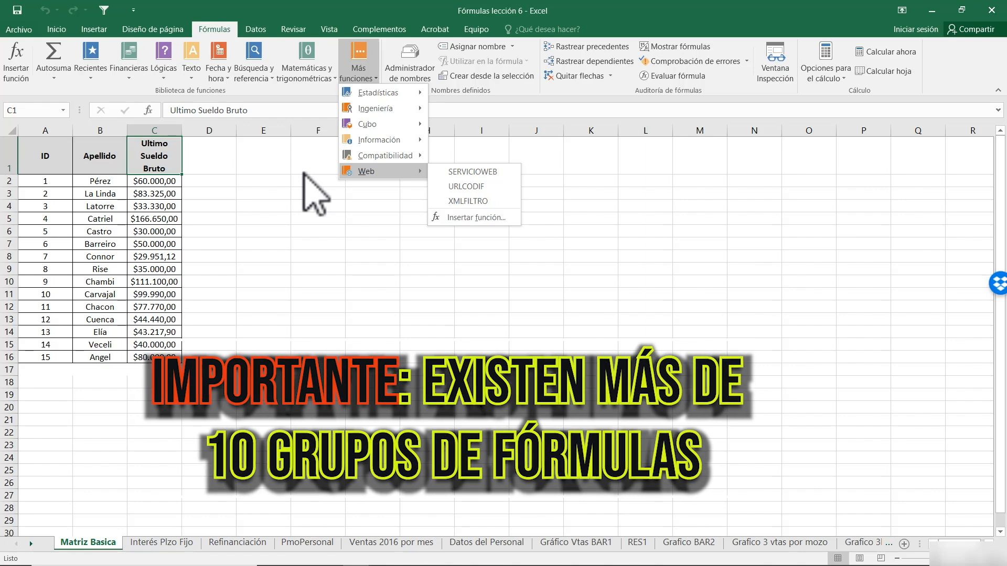
click(277, 182)
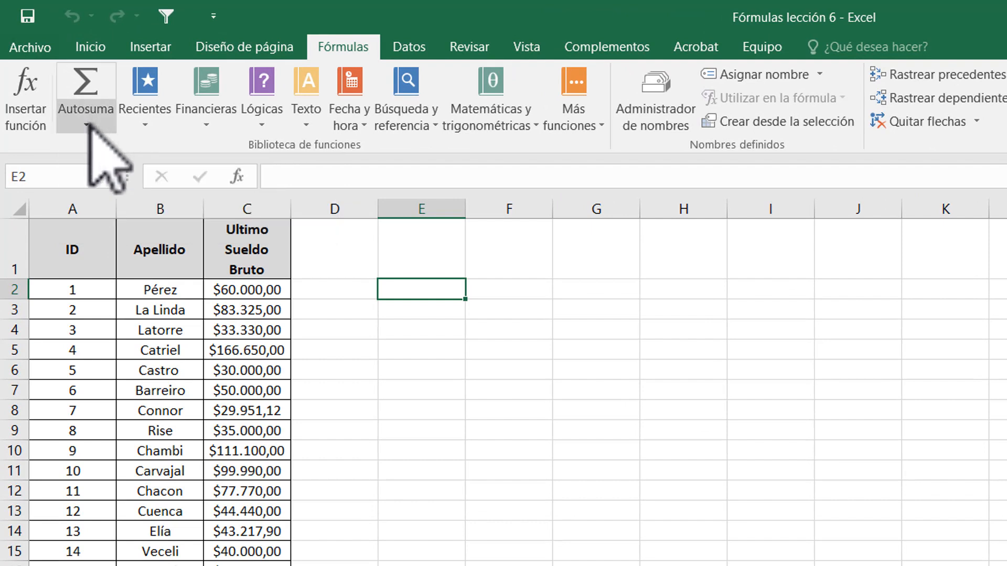
Examine the functions offered under Autosuma, Recientes and Financieras.
click(87, 125)
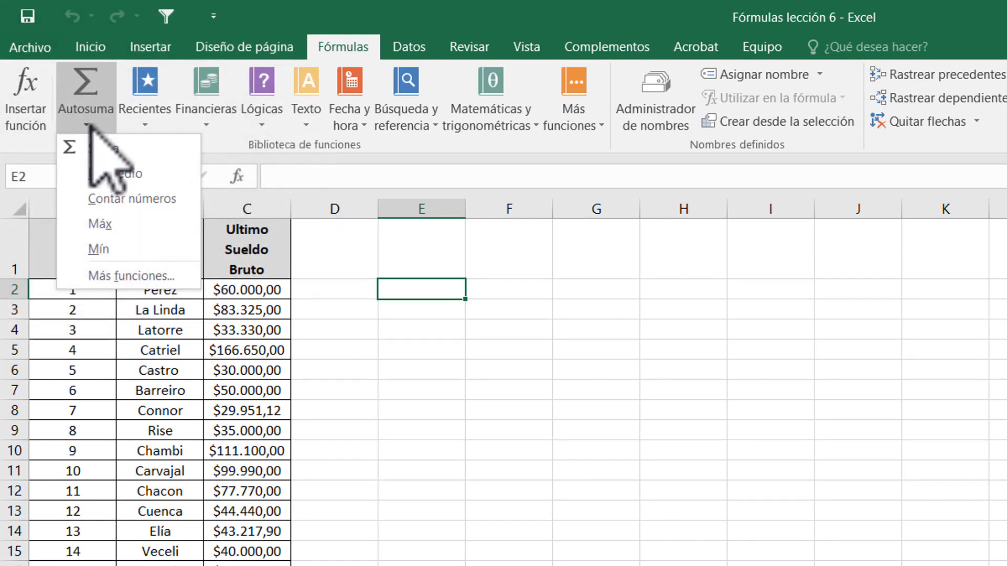
click(146, 125)
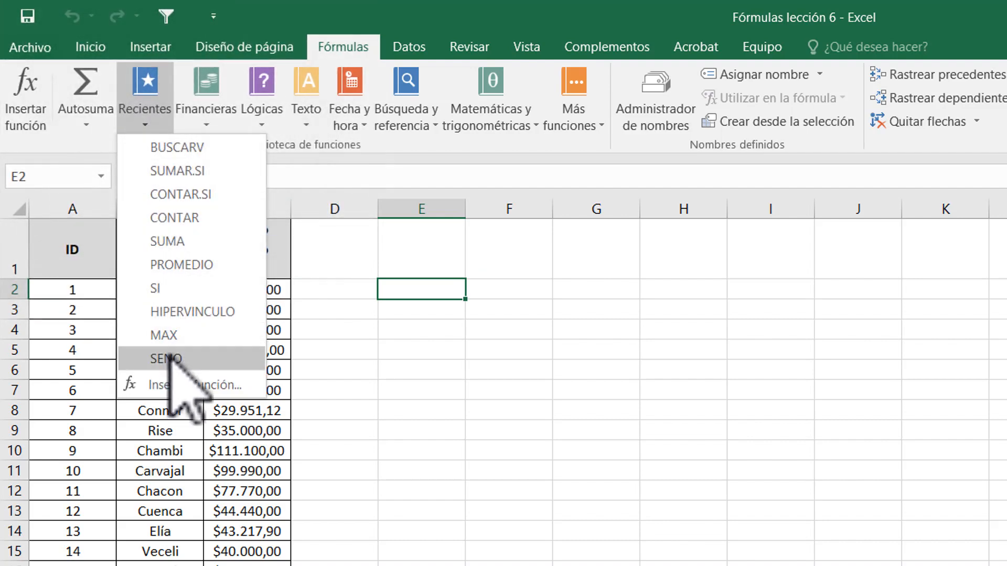
click(207, 119)
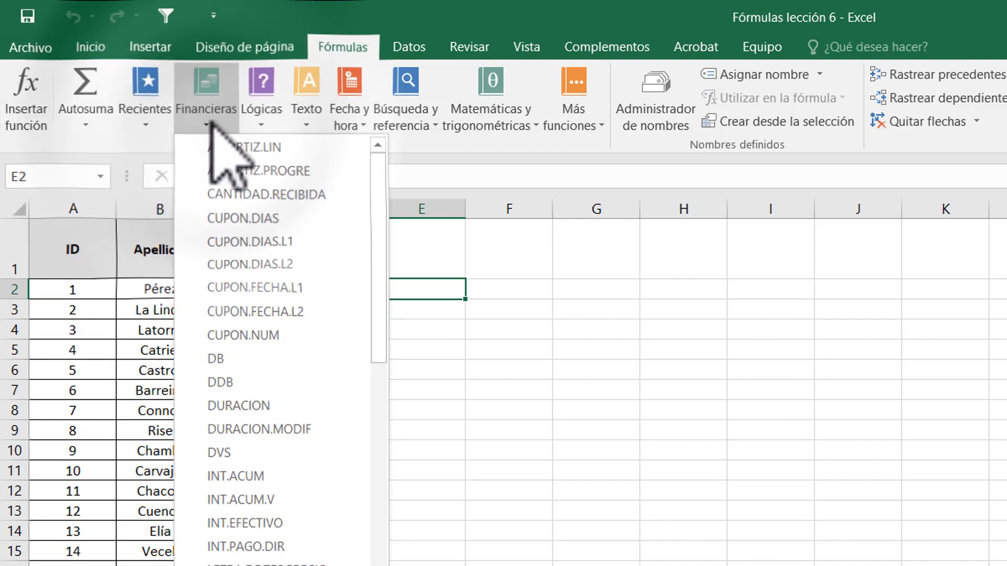
drag(378, 193, 388, 162)
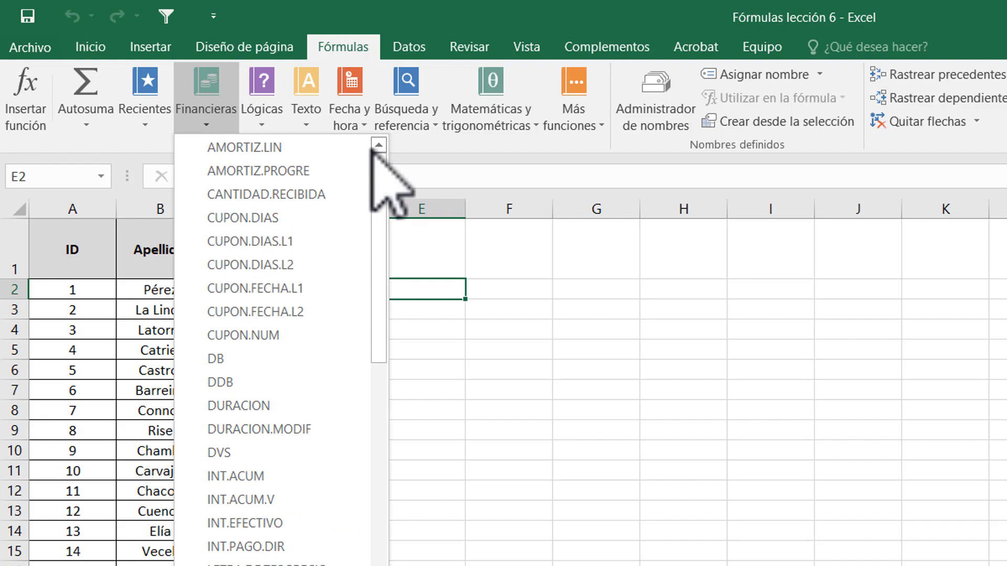
Examine the functions in the Lógicas, Texto, Fecha y hora, and Búsqueda y referencia categories, including the BUSCARV description.
click(262, 107)
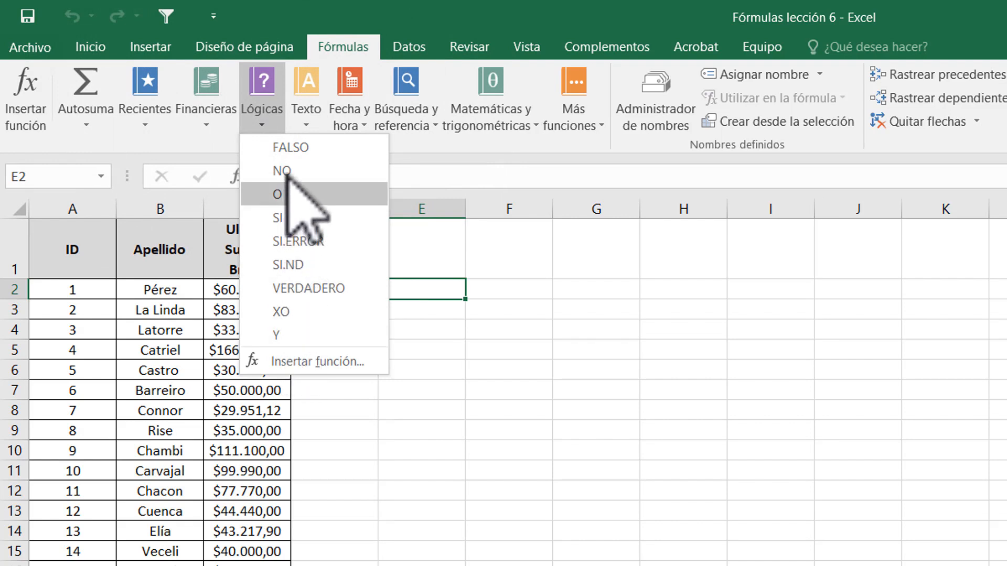
click(307, 122)
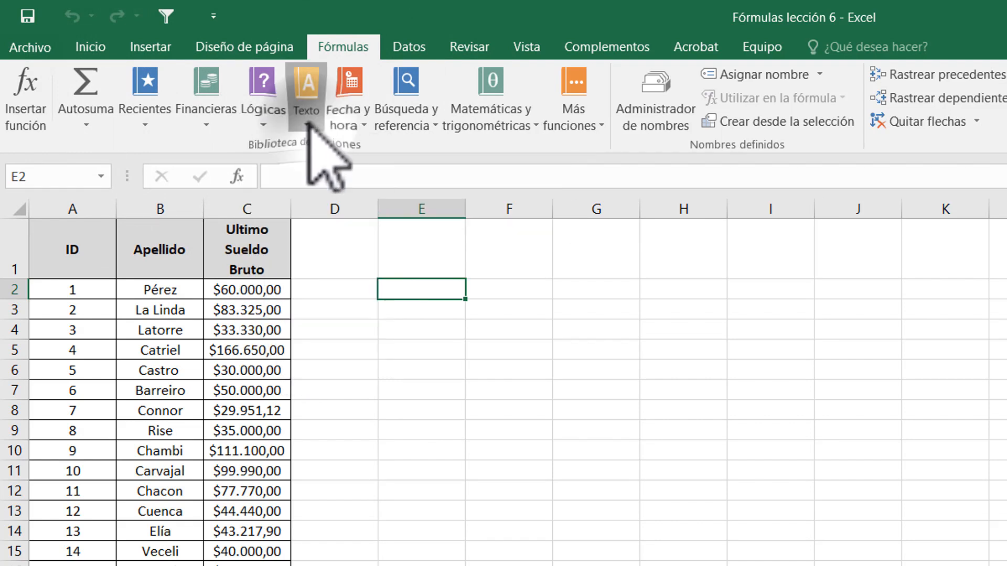
click(307, 118)
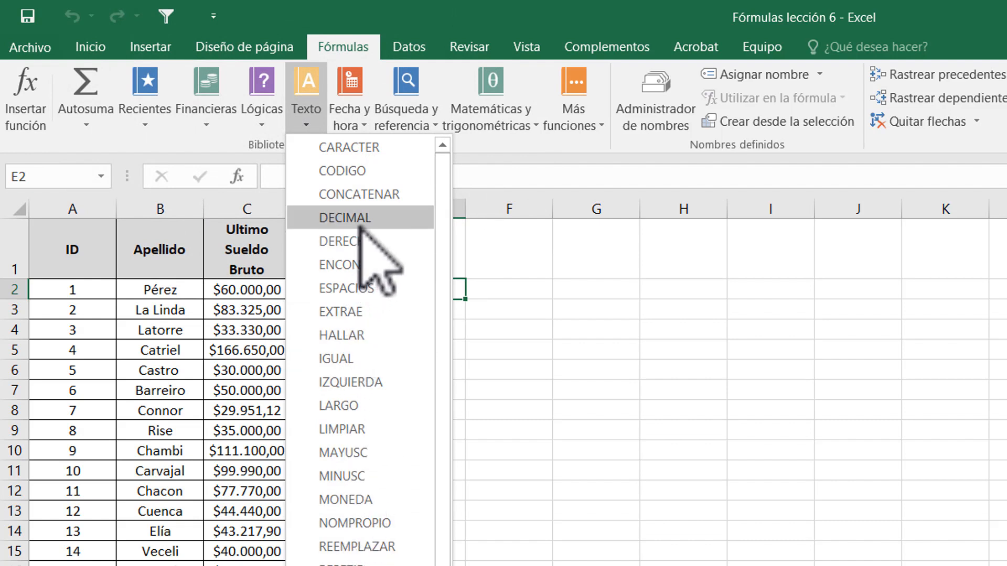
click(365, 129)
click(361, 123)
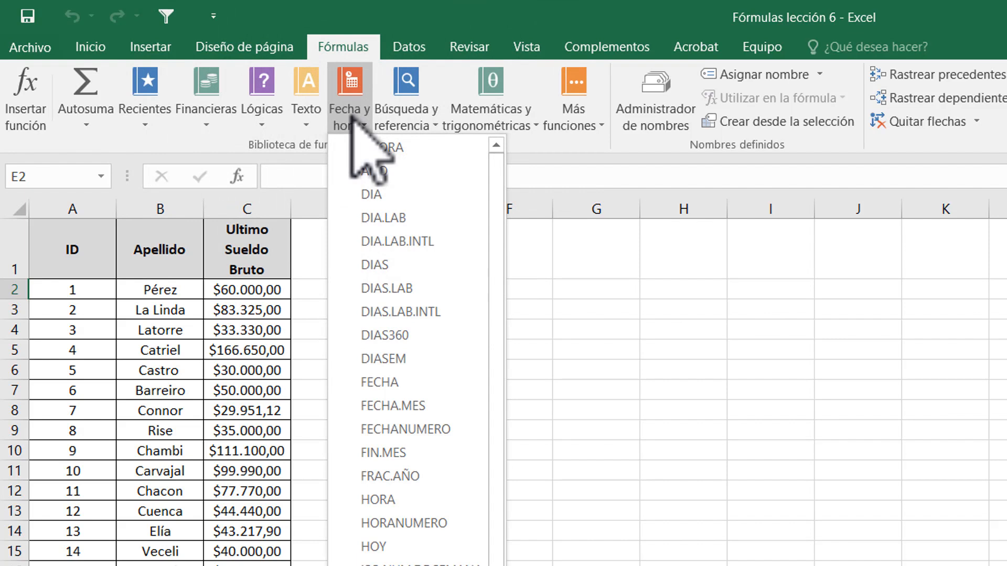
click(428, 128)
click(431, 122)
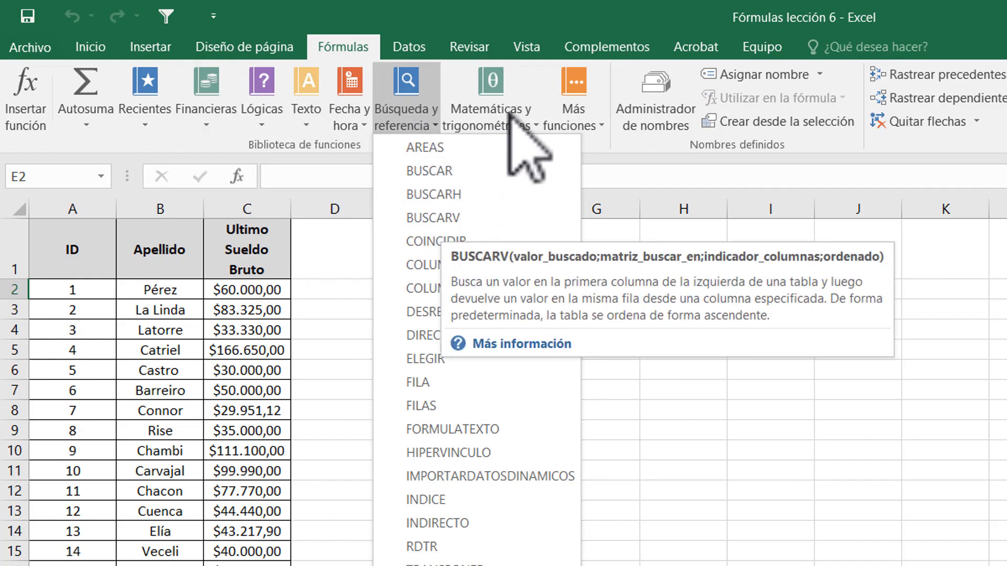
Look through the Matemáticas y trigonométricas functions and read the description of REDONDEAR.
click(512, 129)
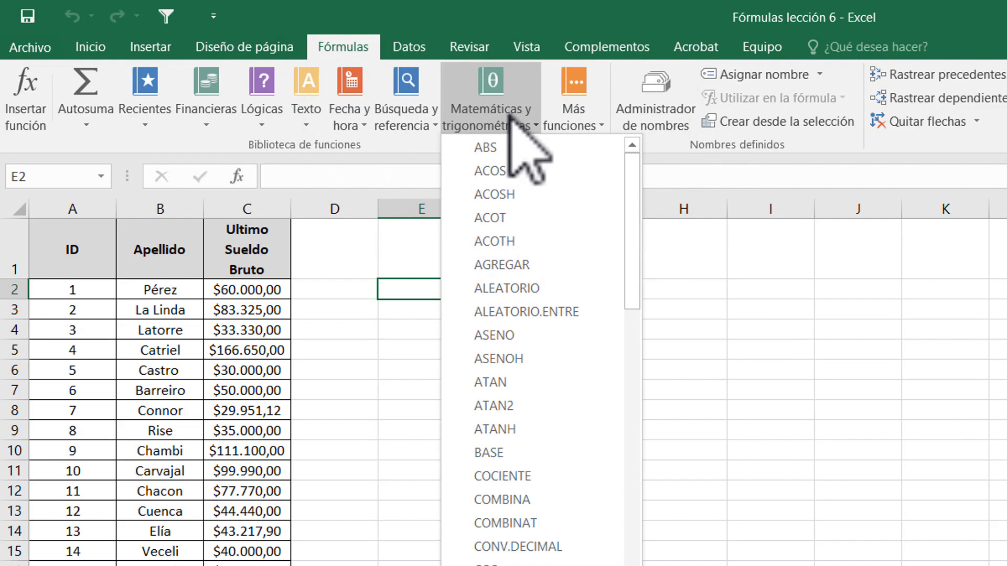
scroll(635, 251, down, 2)
drag(633, 250, 638, 469)
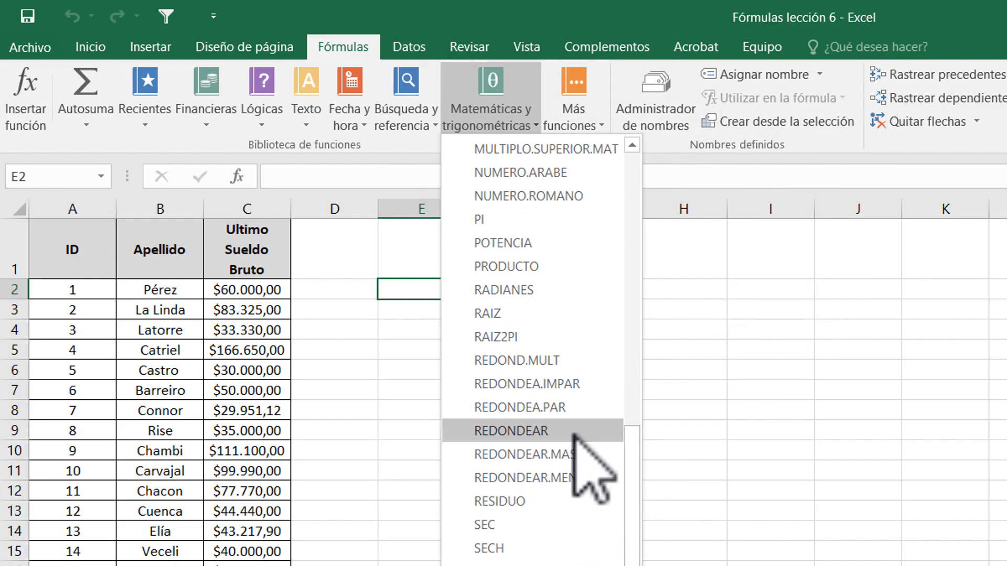
mouse_move(573, 435)
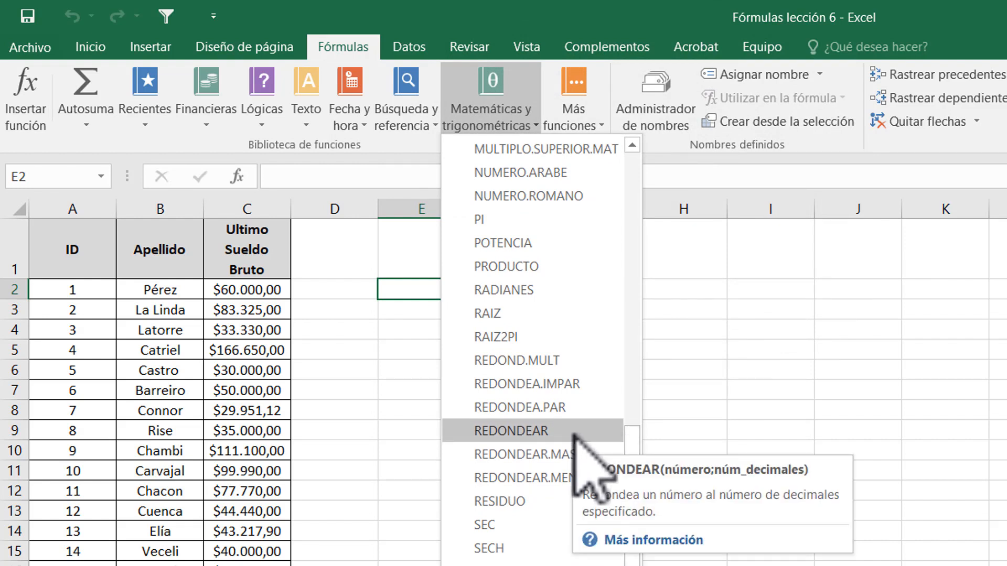
Examine the functions under Estadísticas, Cubo, Información and Compatibilidad in the additional function categories.
click(583, 125)
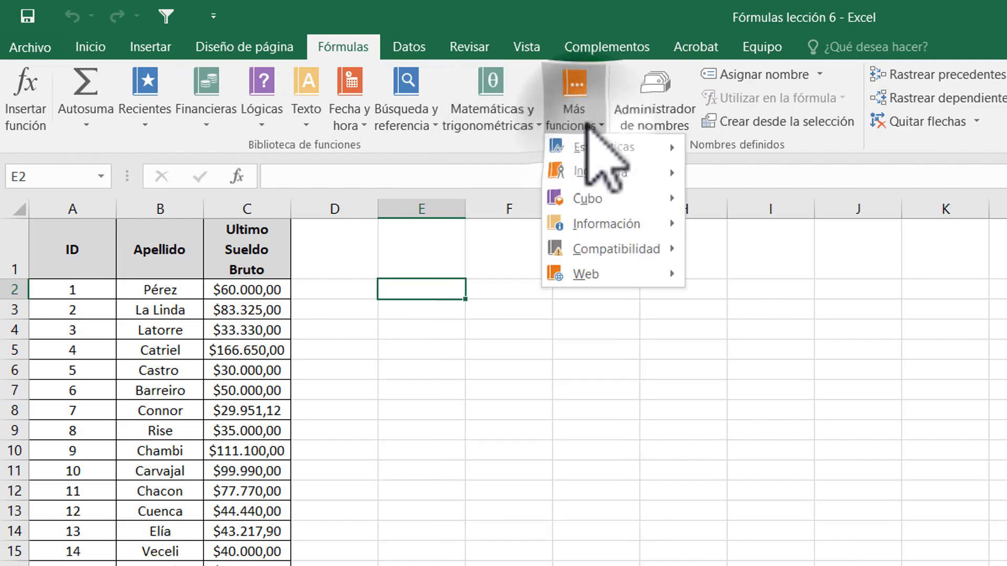
mouse_move(632, 148)
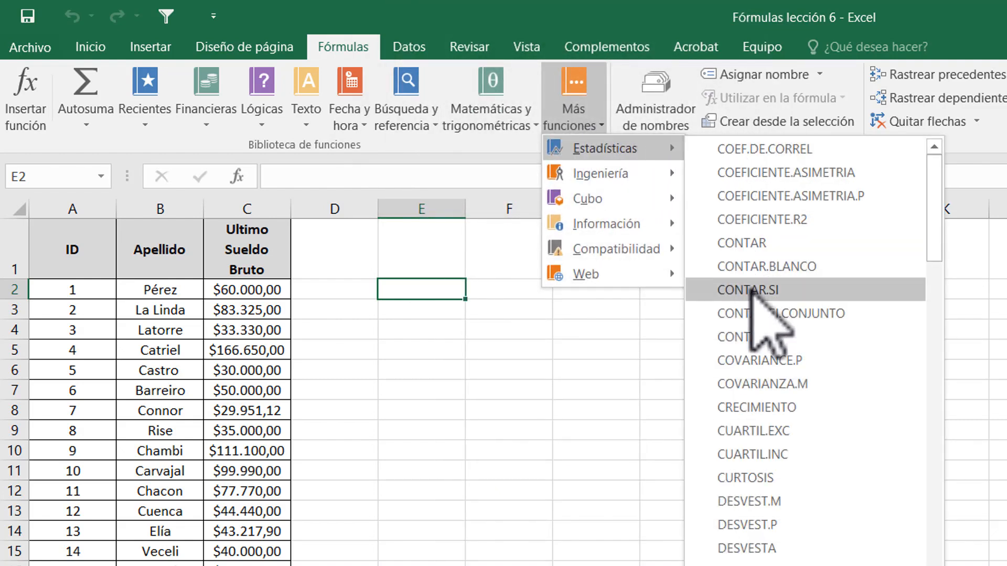
mouse_move(751, 291)
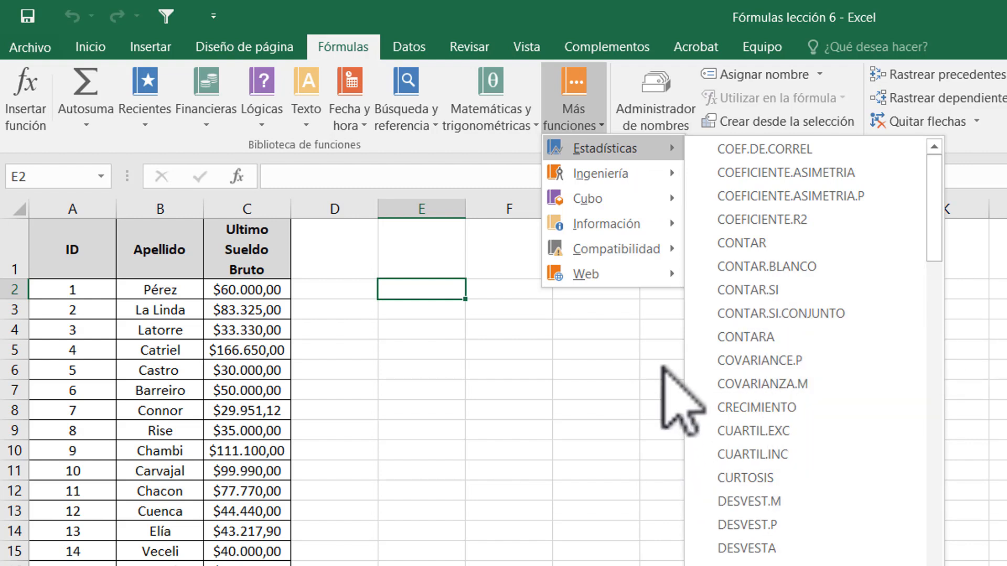
mouse_move(641, 172)
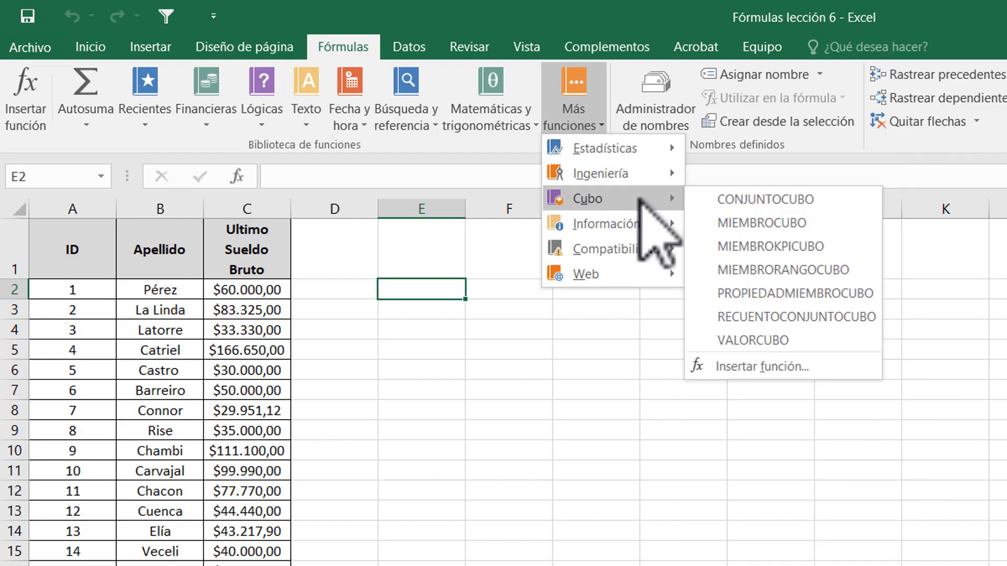
mouse_move(637, 223)
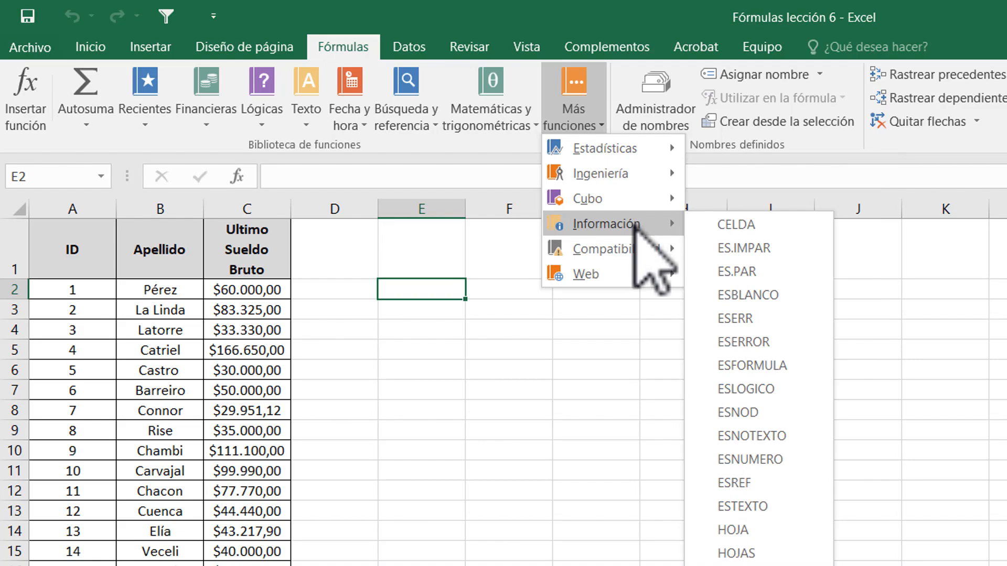
mouse_move(636, 247)
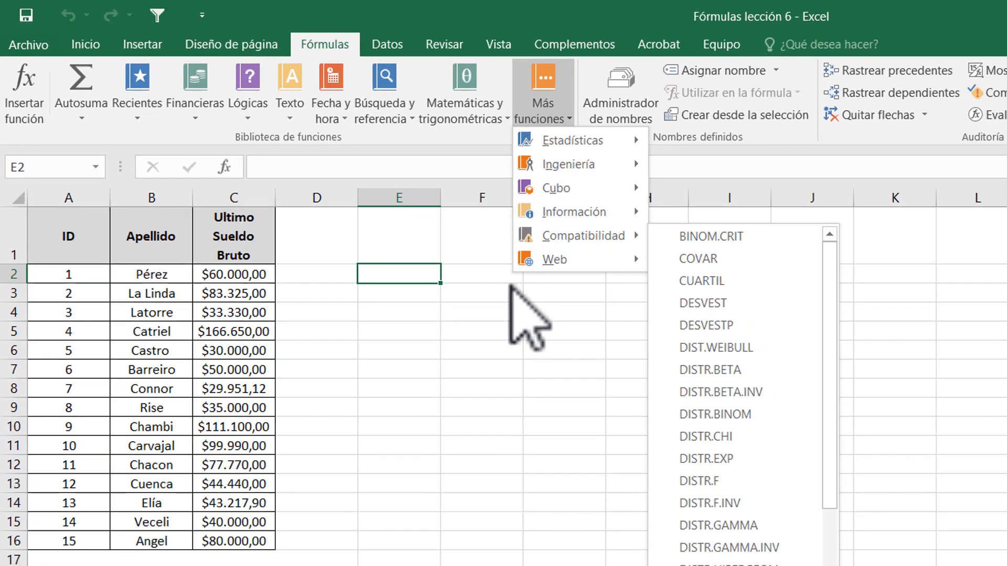
click(422, 328)
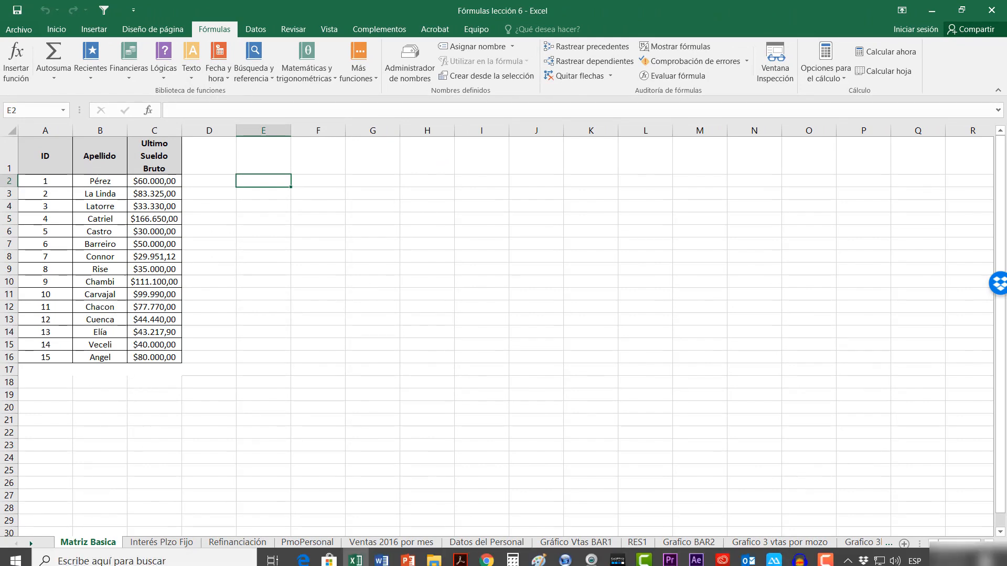
click(174, 449)
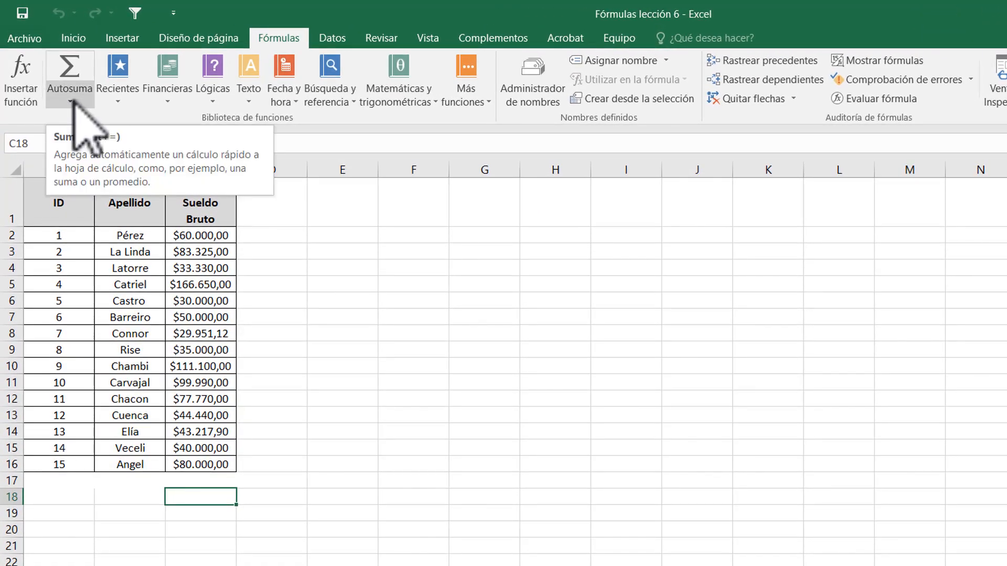
click(71, 101)
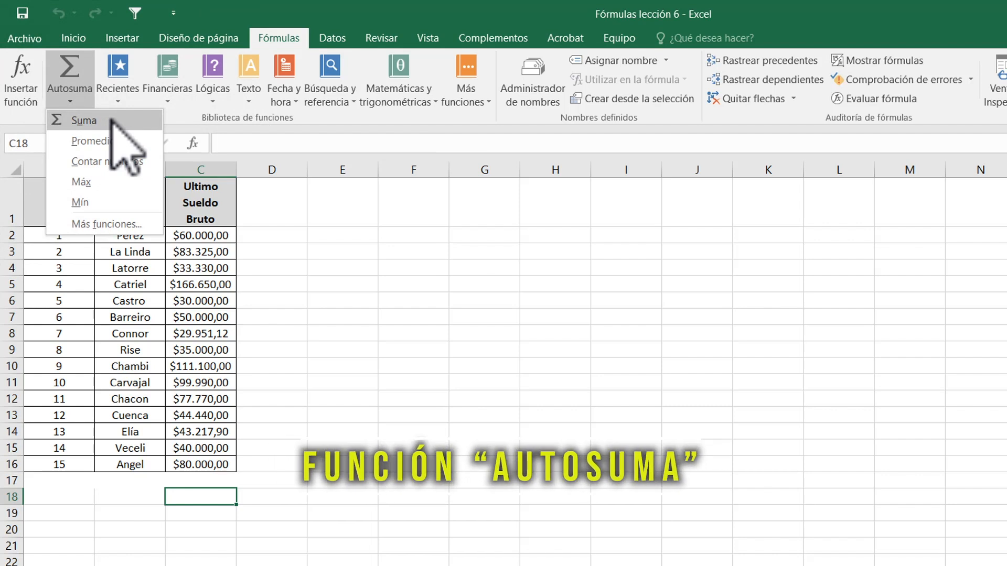
click(111, 120)
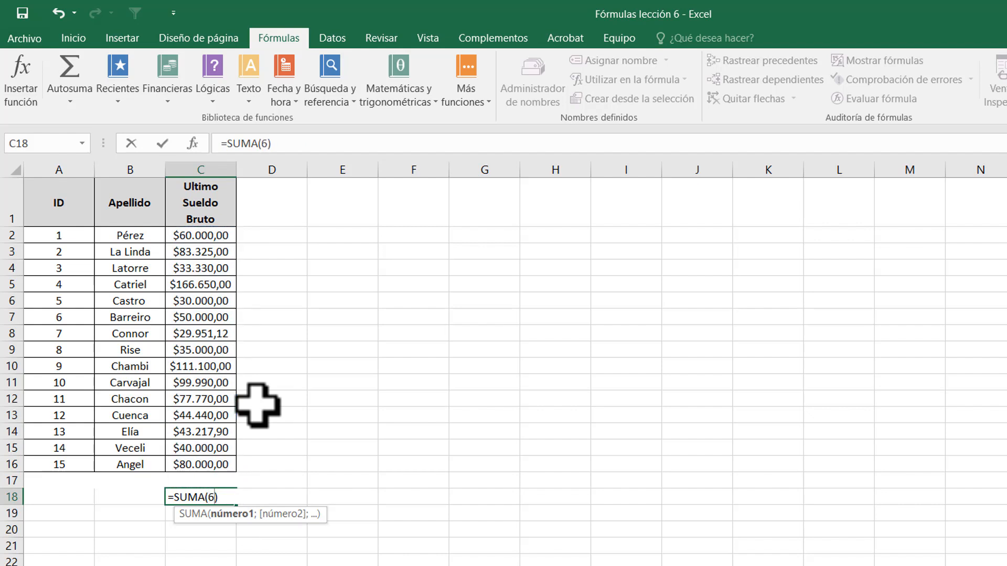
key(Escape)
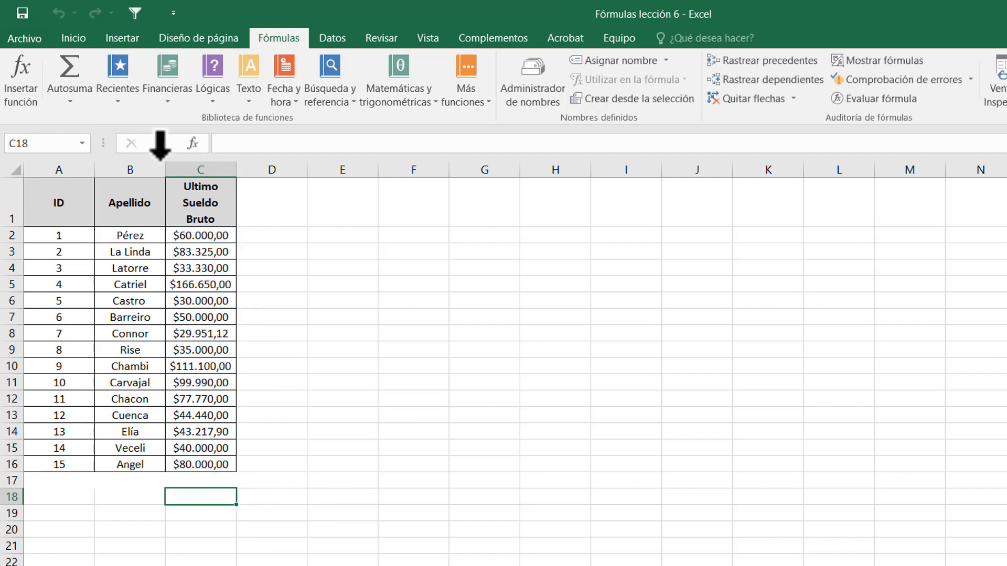
Sum the salaries in cell C18 with =SUMA(C2:C17) and label cell B18 "Total".
click(71, 100)
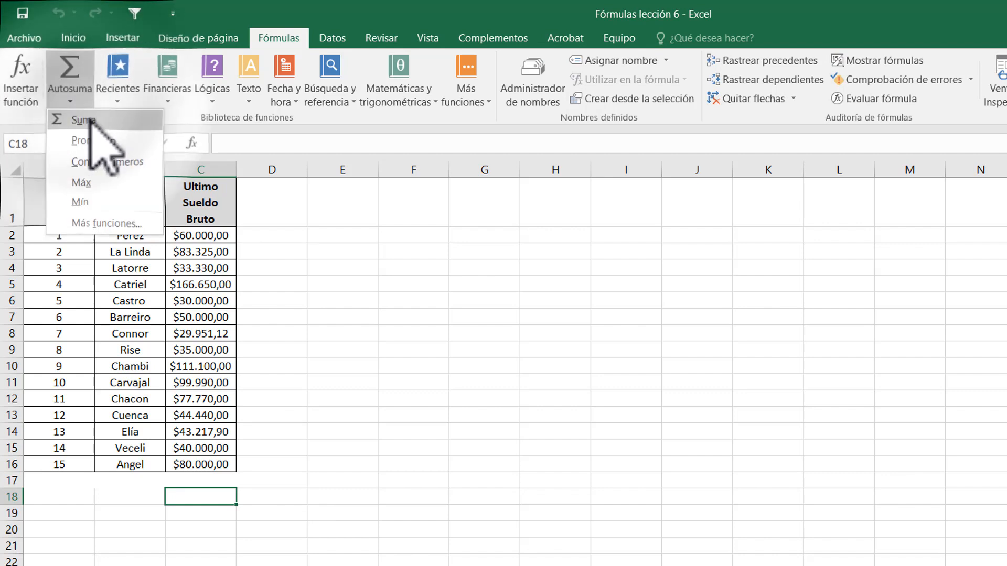
click(79, 117)
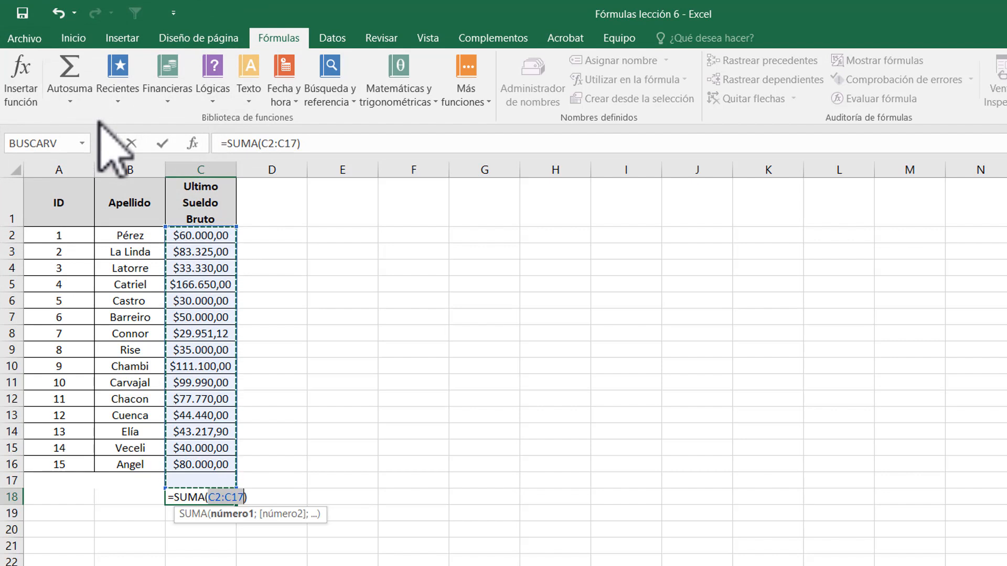
key(Return)
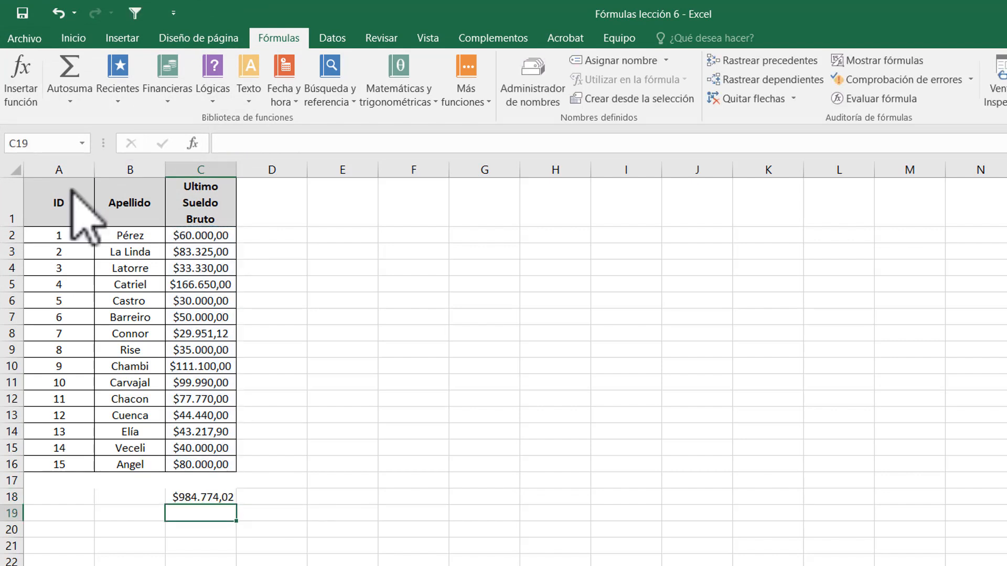
click(148, 495)
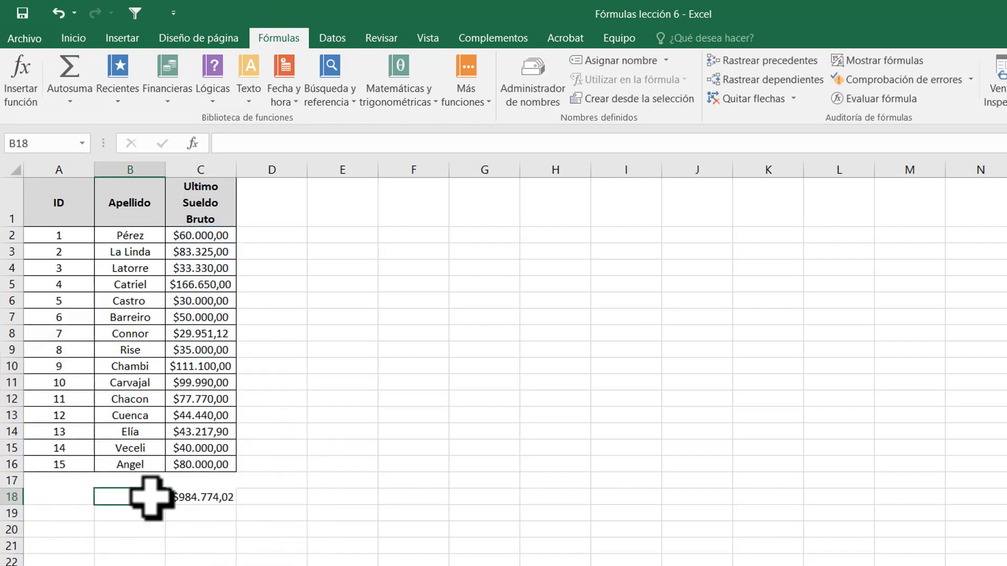
text(Total)
key(Tab)
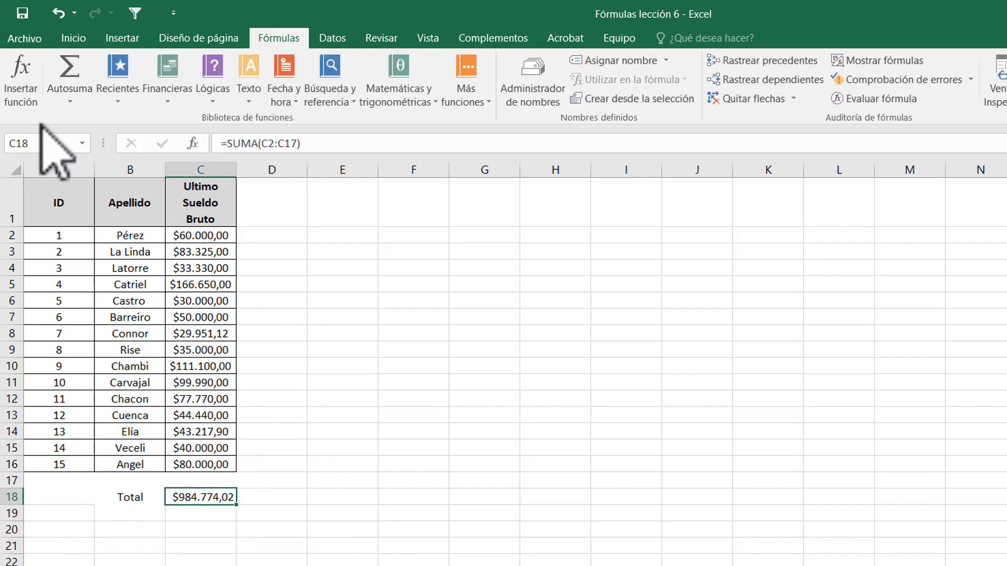
Calculate the average salary in cell B19 with =PROMEDIO(C2:C16).
click(73, 99)
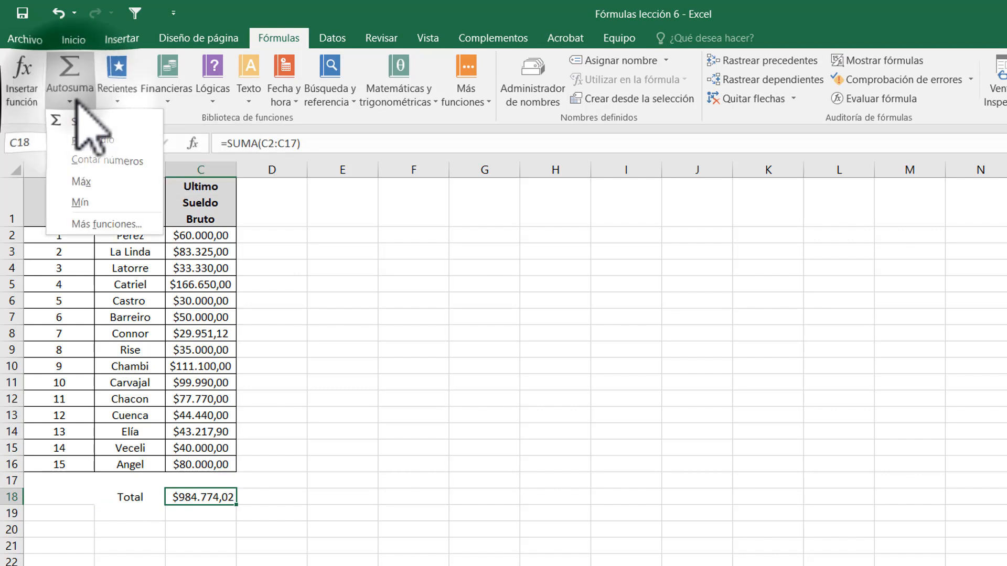
click(342, 220)
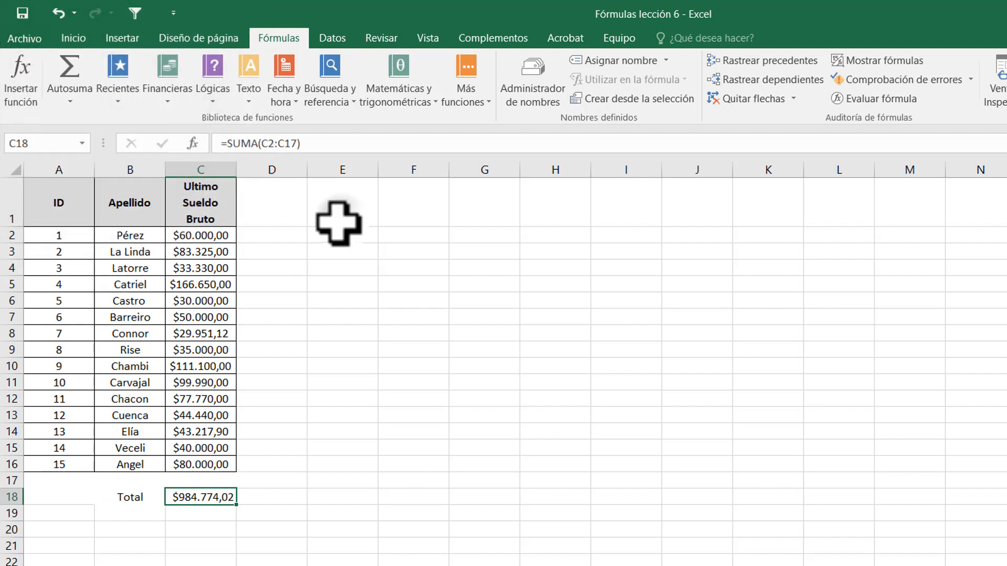
click(146, 514)
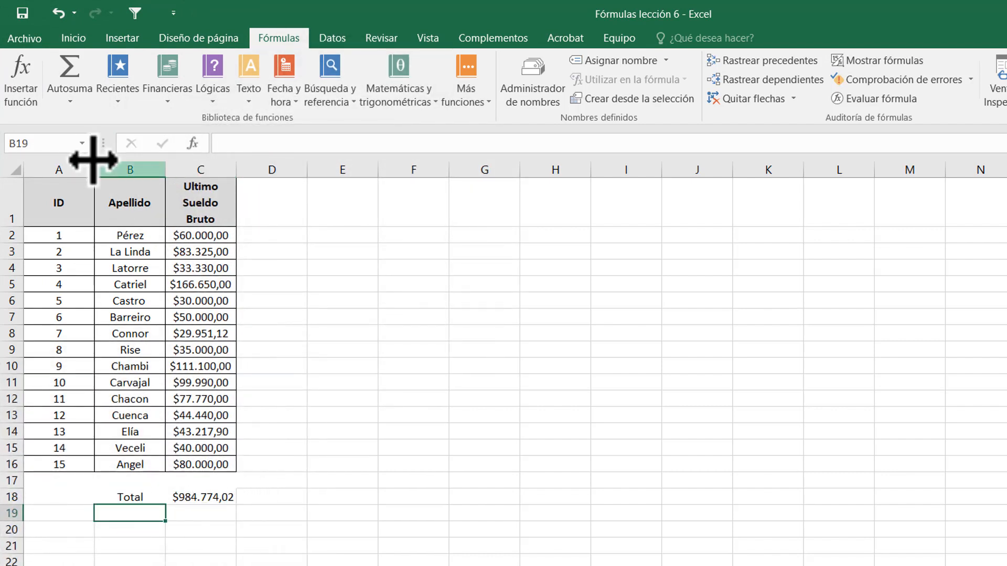
click(71, 99)
click(92, 140)
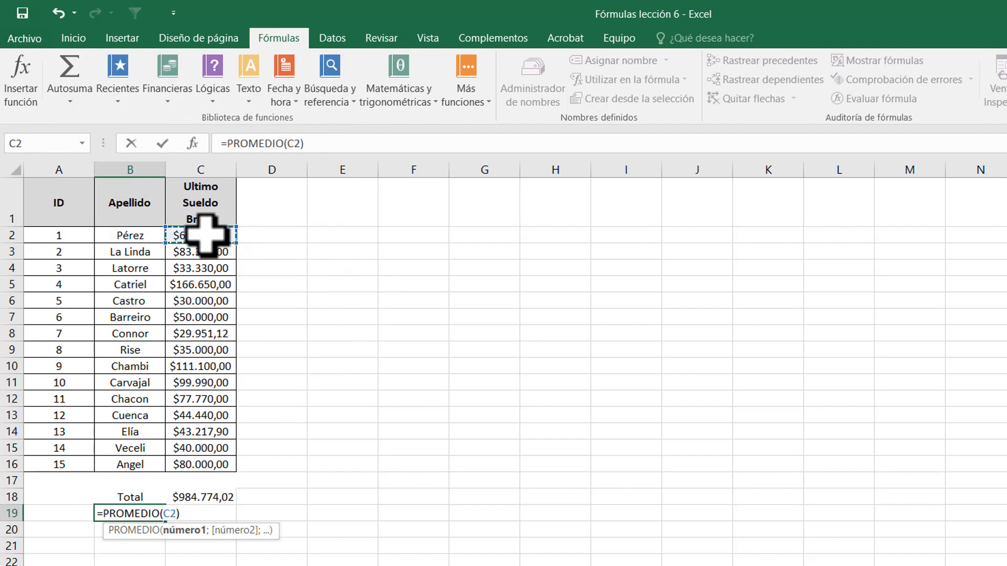
drag(206, 237, 210, 461)
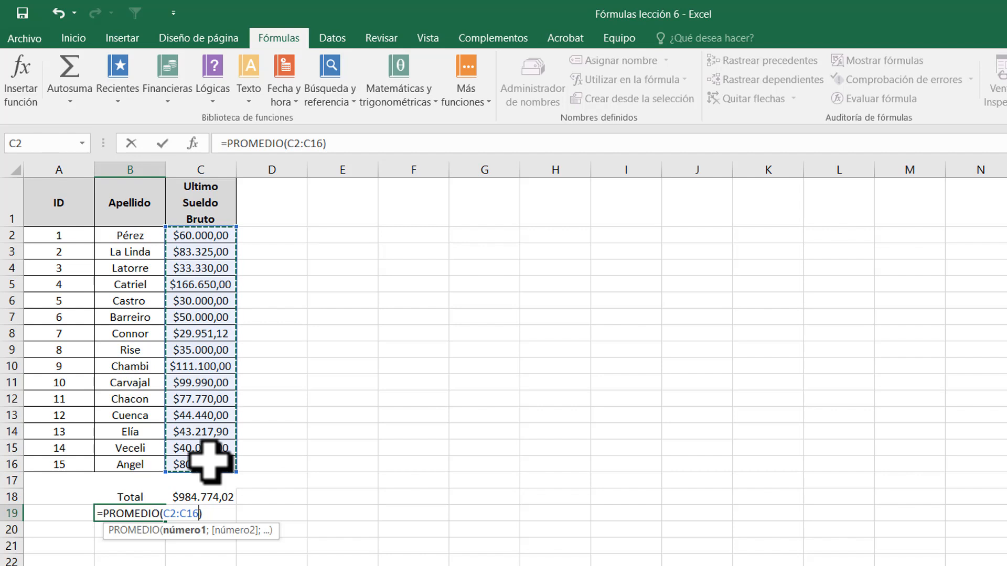
key(Return)
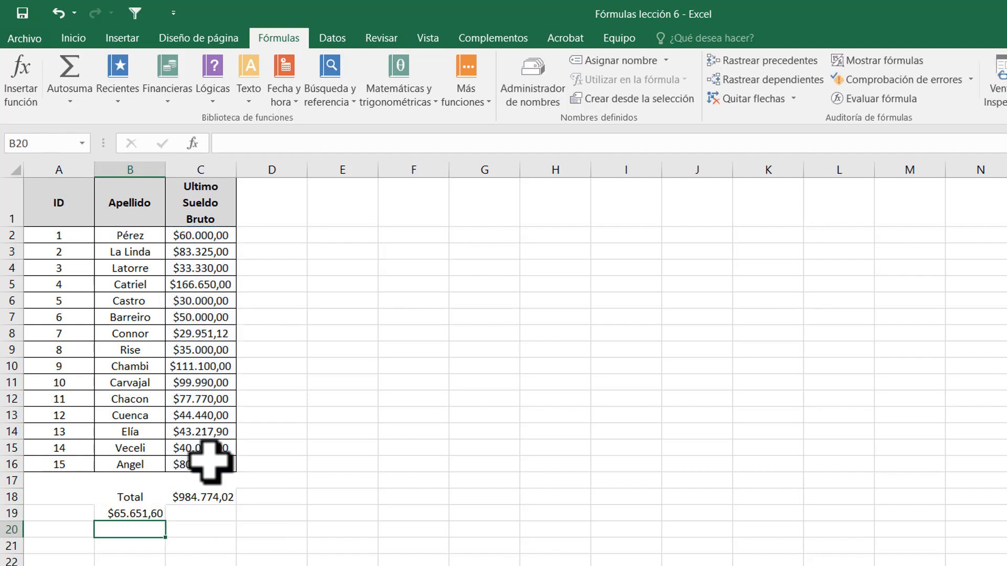
Move the average formula from B19 to C19 and label cell B19 "Promedio".
click(137, 517)
drag(140, 516, 200, 533)
click(137, 513)
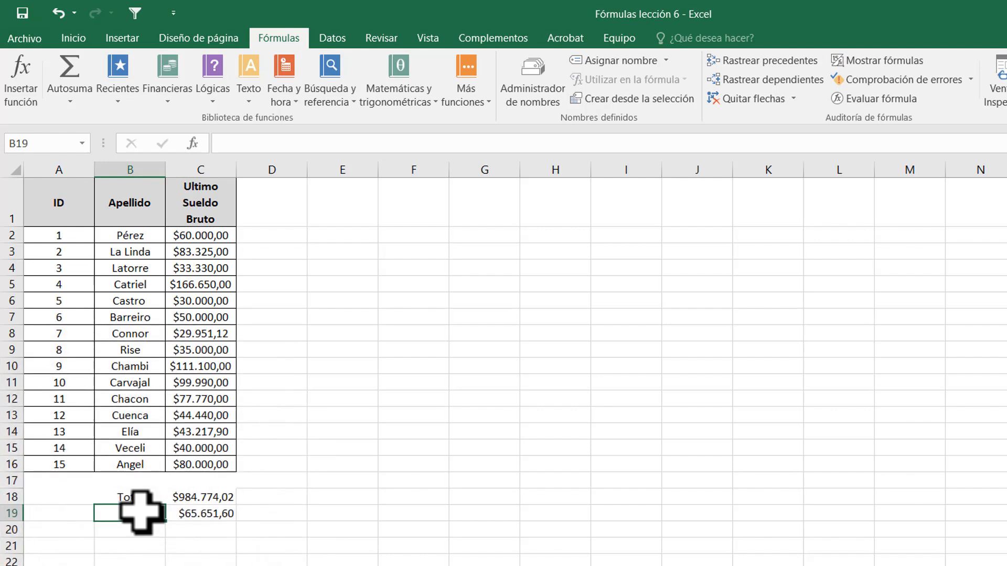
text(Promedio)
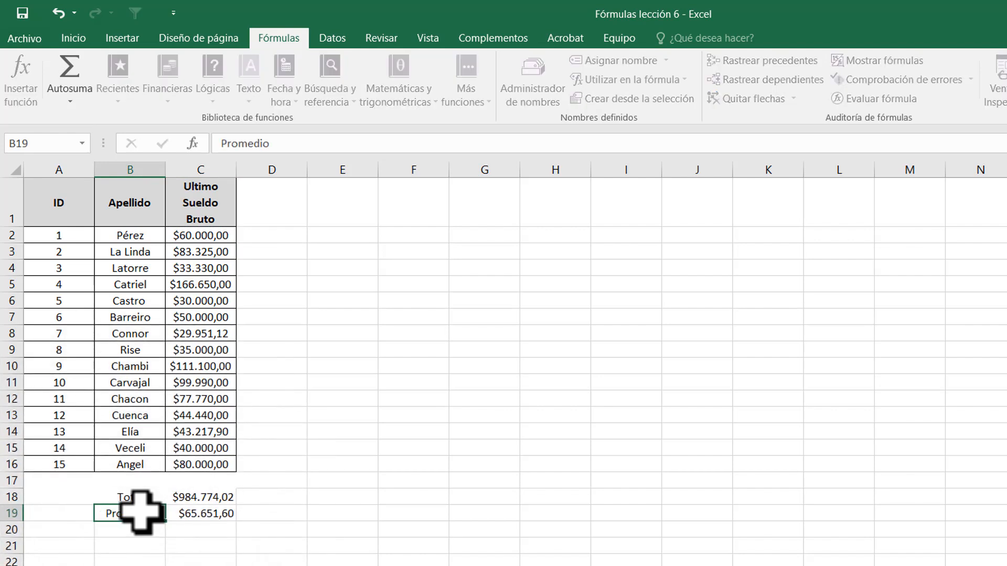
key(Return)
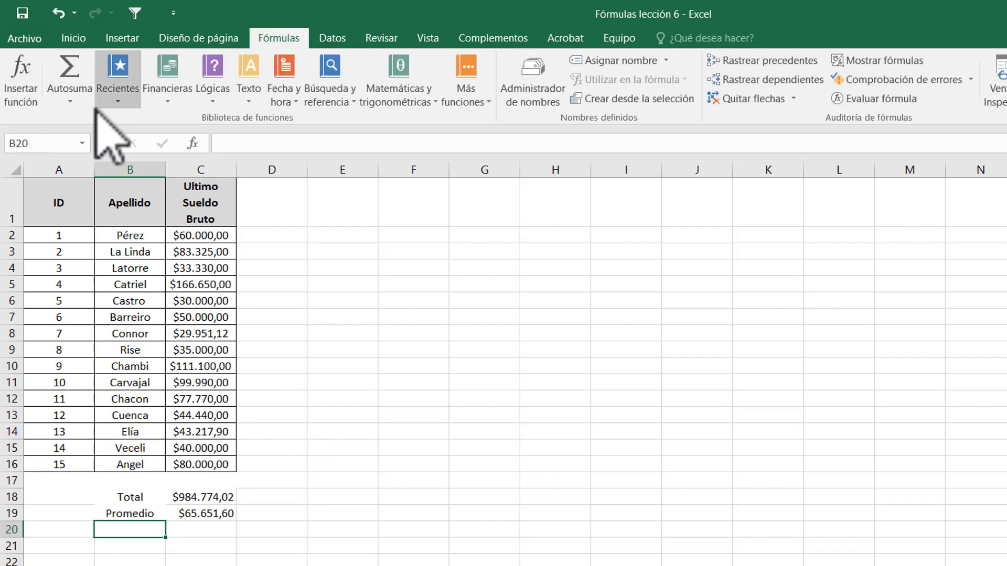
Count the numeric salary entries in cell C20 with Contar números over the range C2:C16.
click(71, 101)
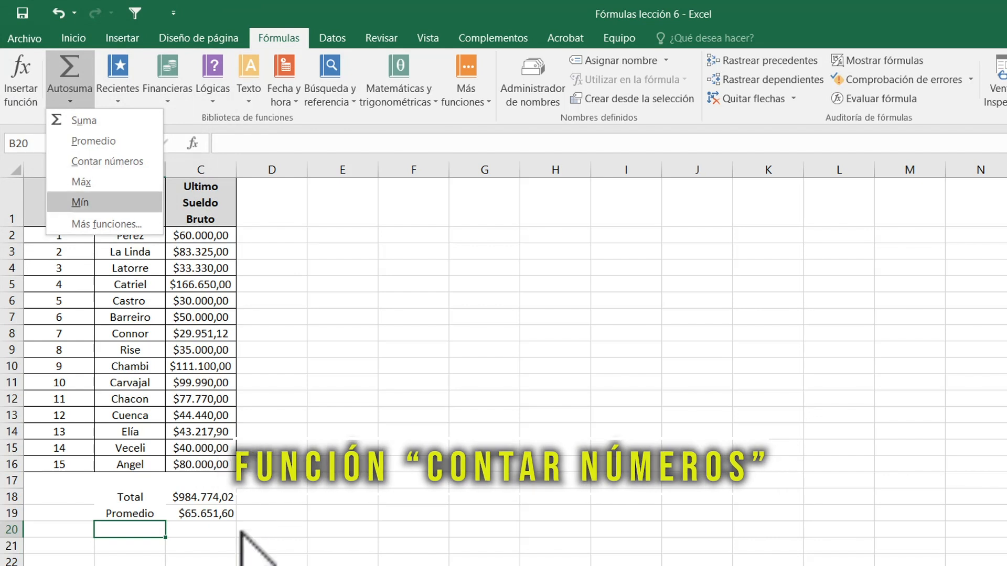
click(214, 538)
click(206, 530)
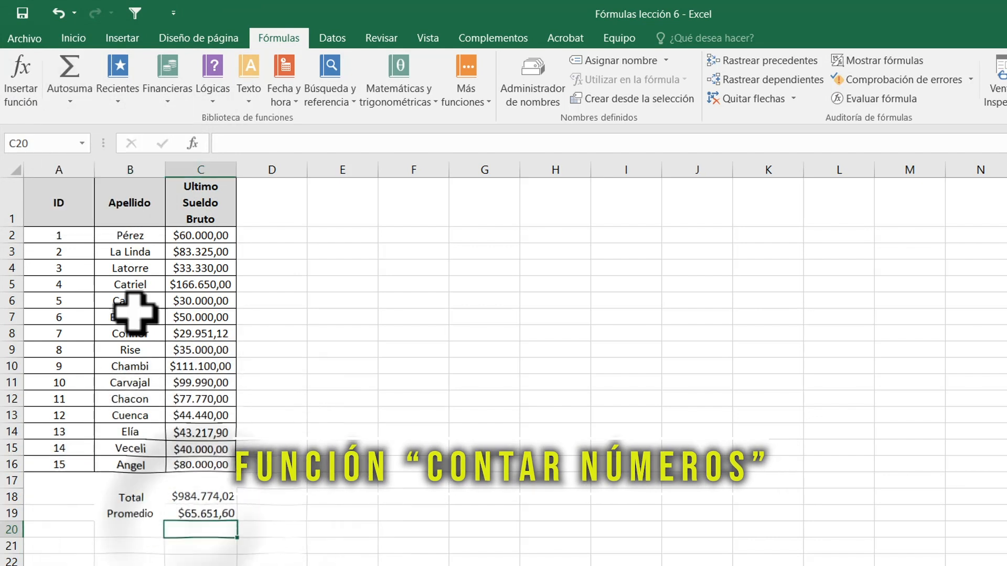
click(70, 97)
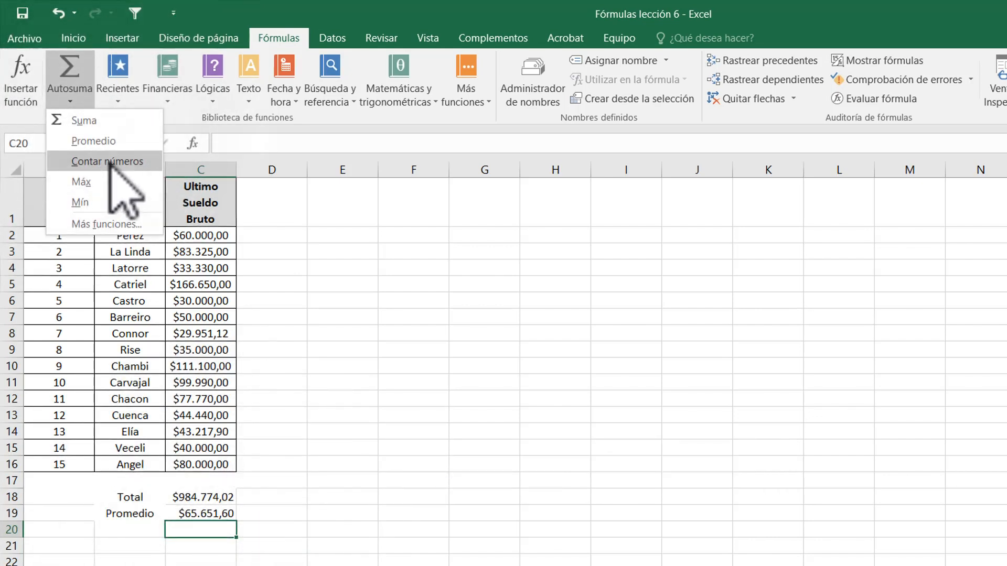
click(109, 162)
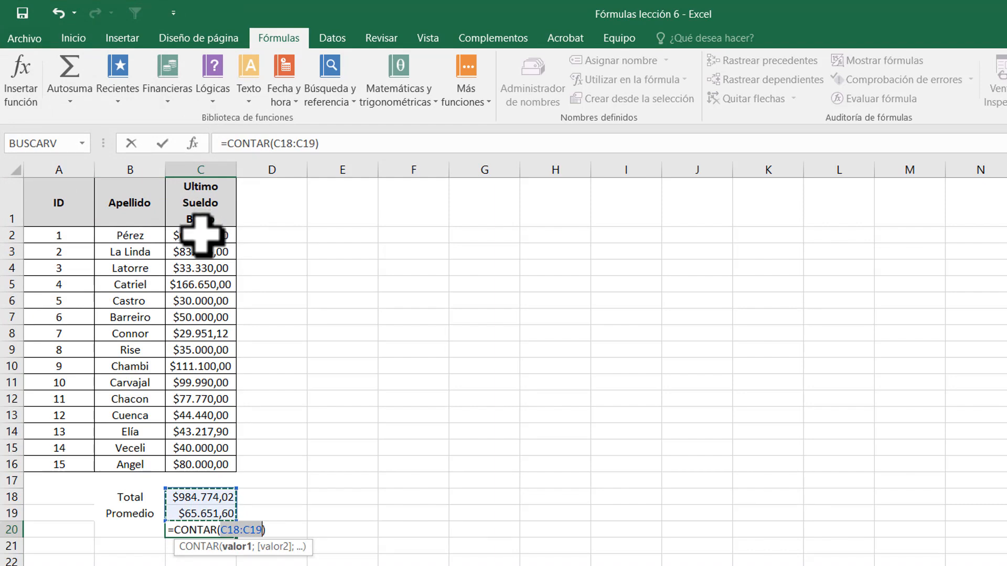
drag(200, 236, 209, 462)
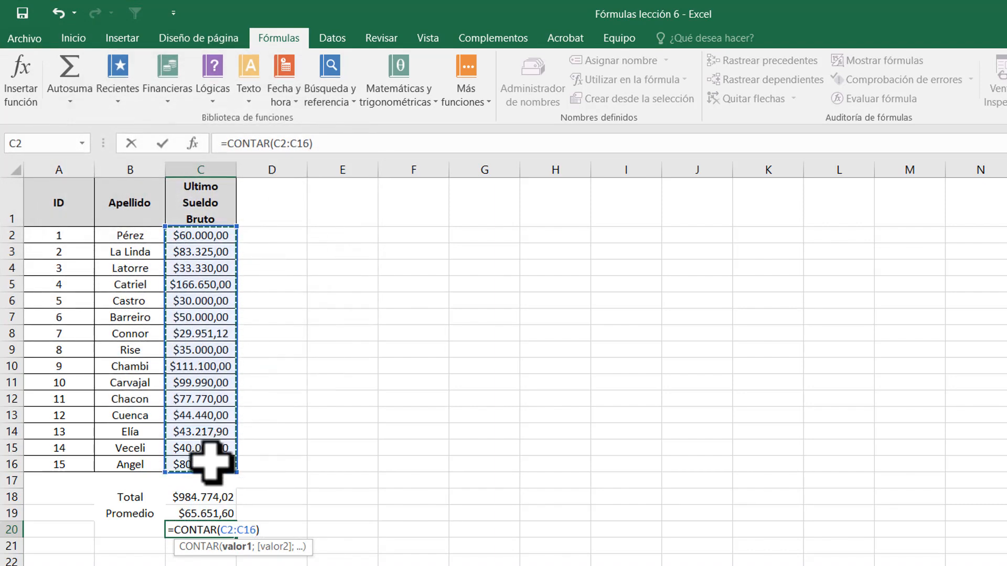
key(Return)
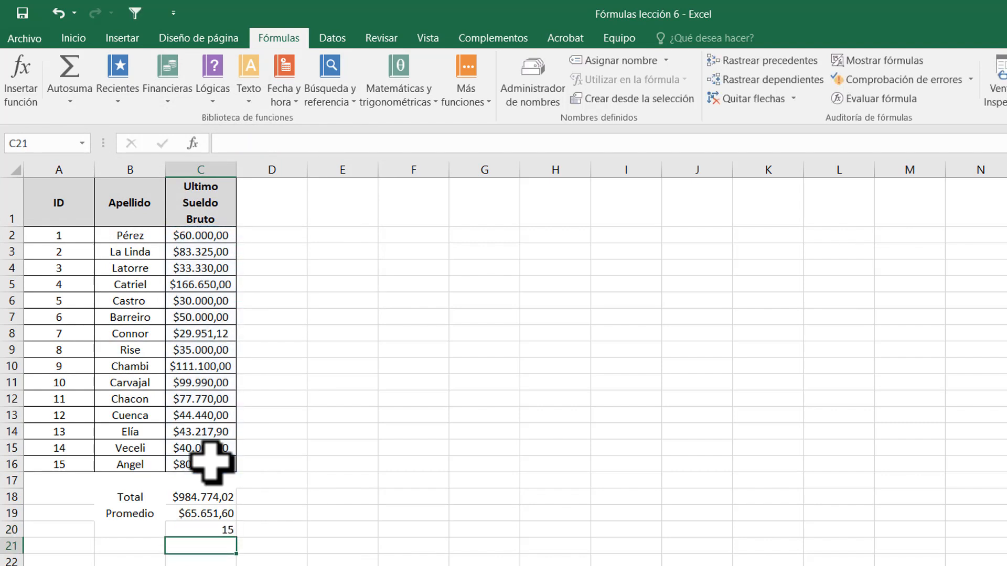
Label cell B20 "Contar números" and autofit the width of column B to its contents.
click(148, 530)
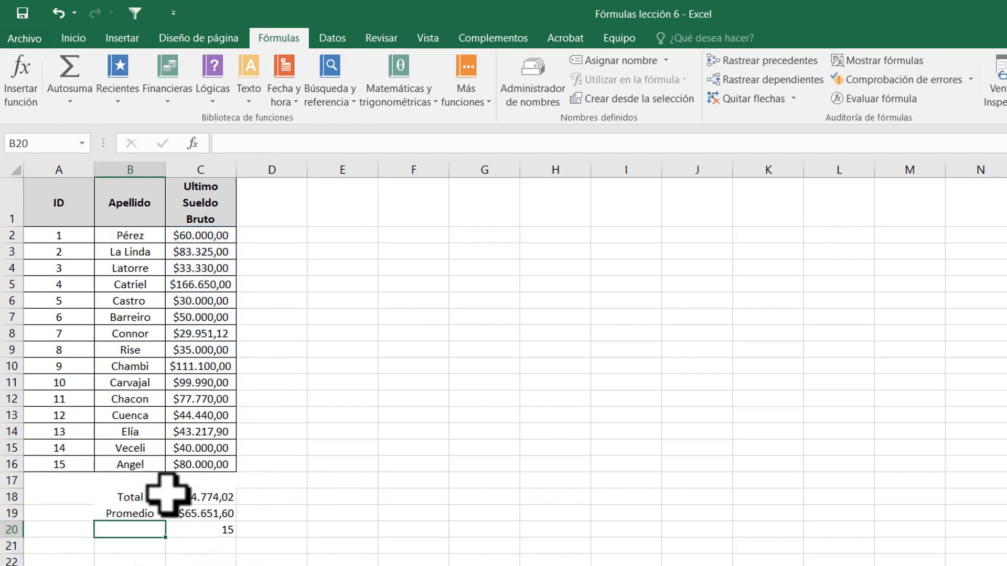
text(Contar números)
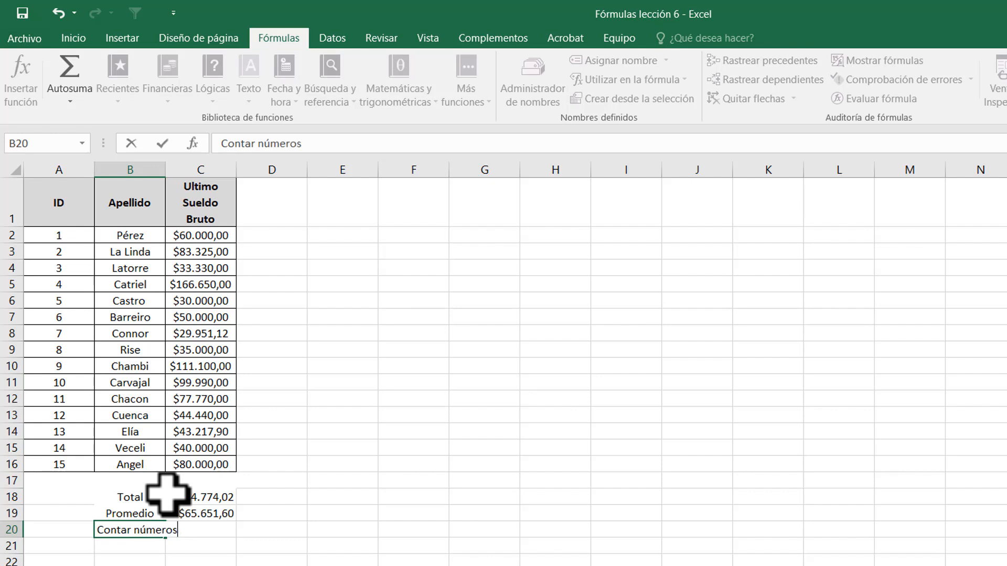
key(Return)
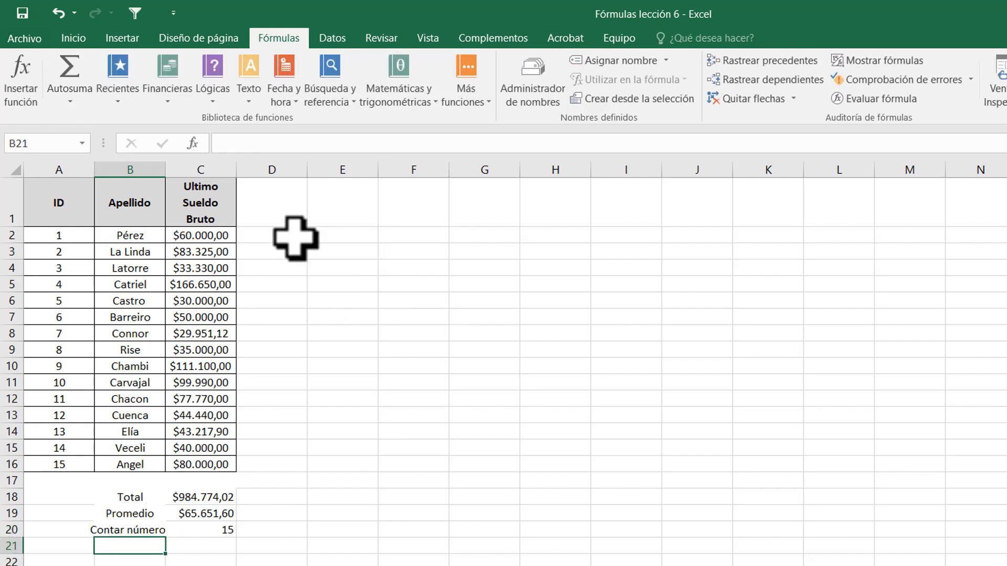
double_click(166, 168)
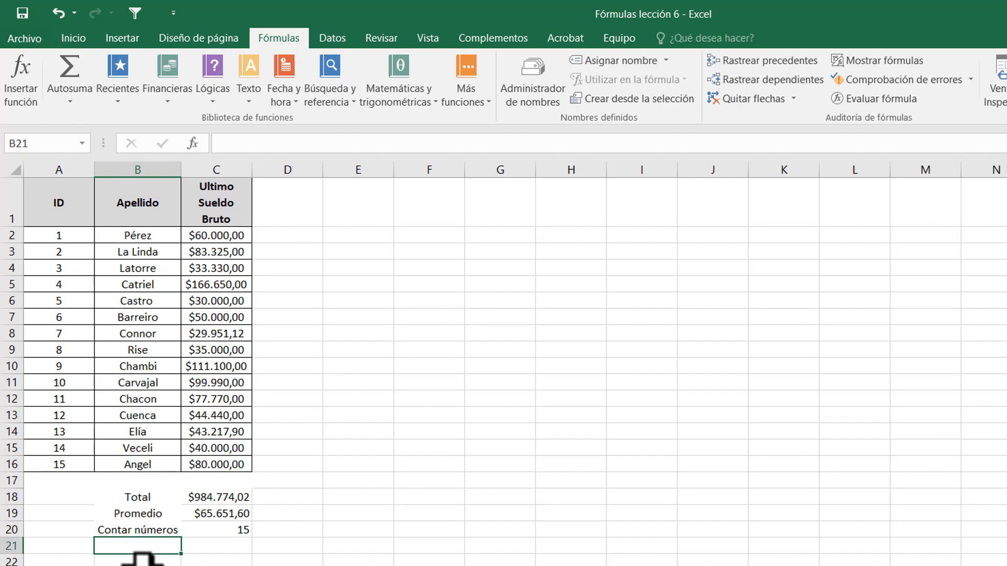
Find the highest salary in cell C21 with the Máx function over the range C2:C16 and check its formula.
click(238, 546)
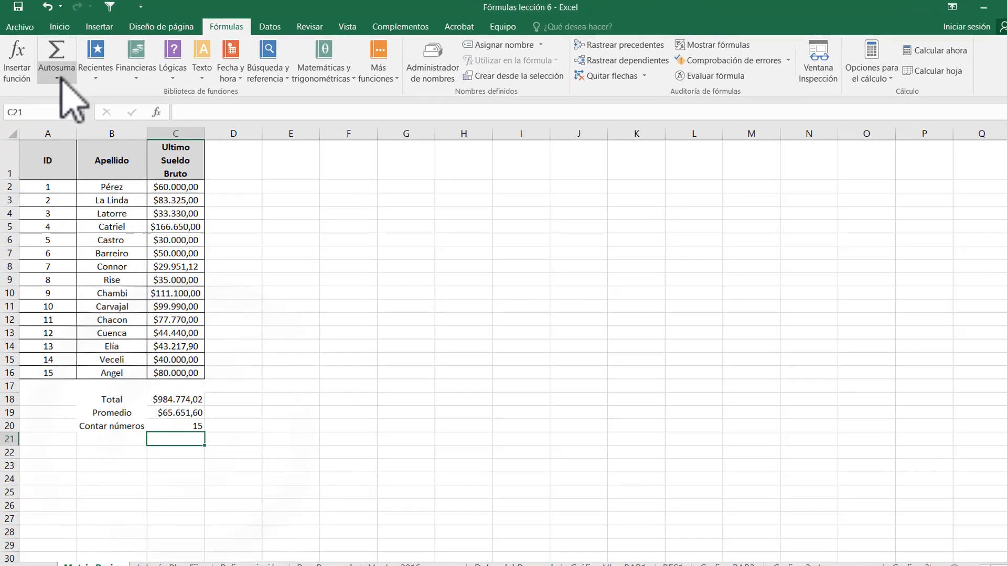
click(56, 80)
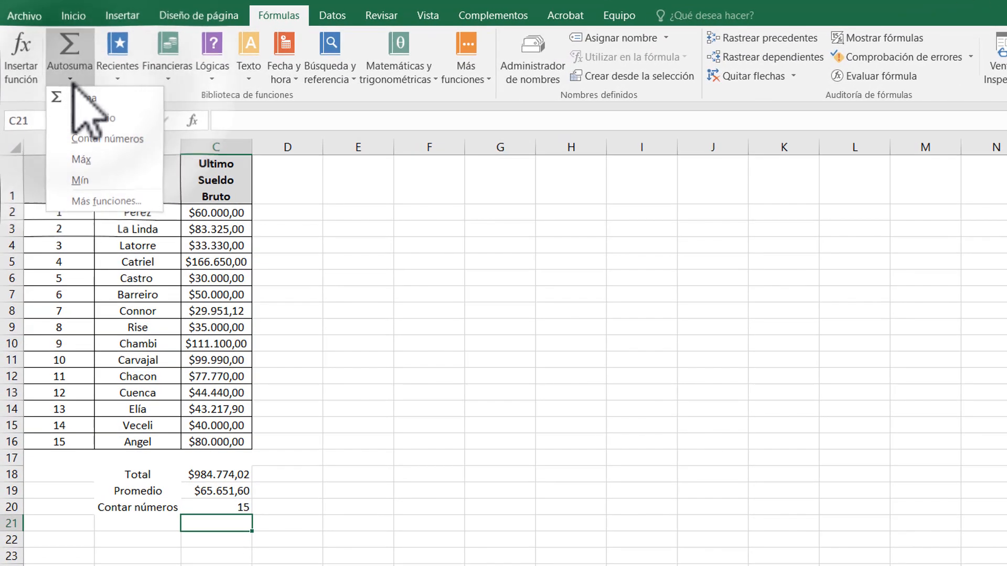
click(92, 159)
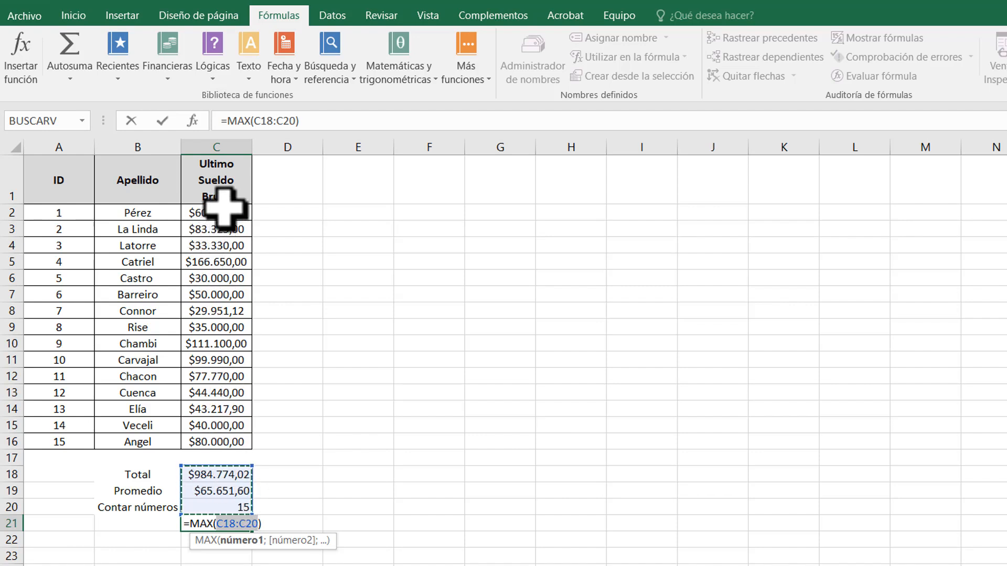
drag(224, 208, 224, 441)
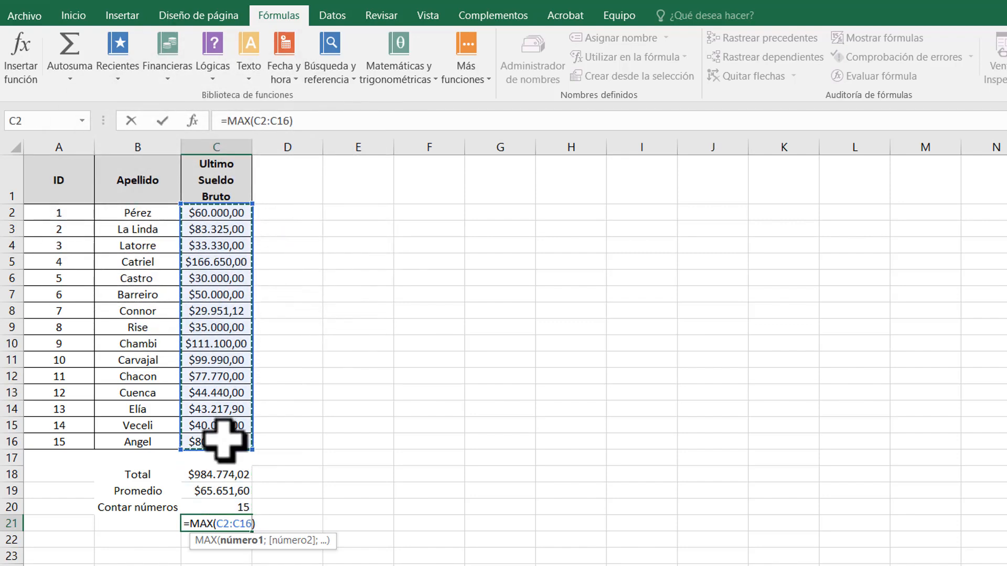
key(Return)
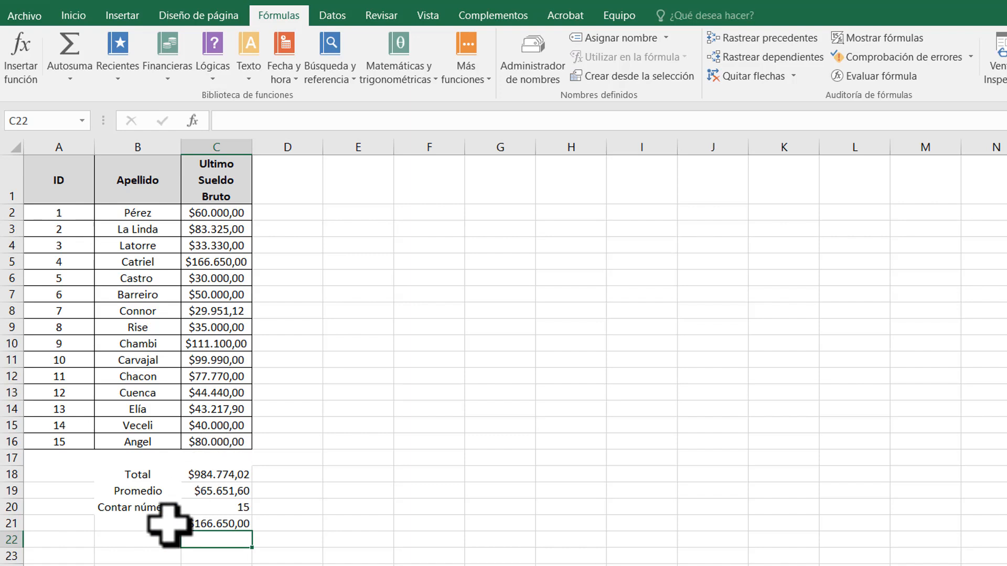
click(225, 524)
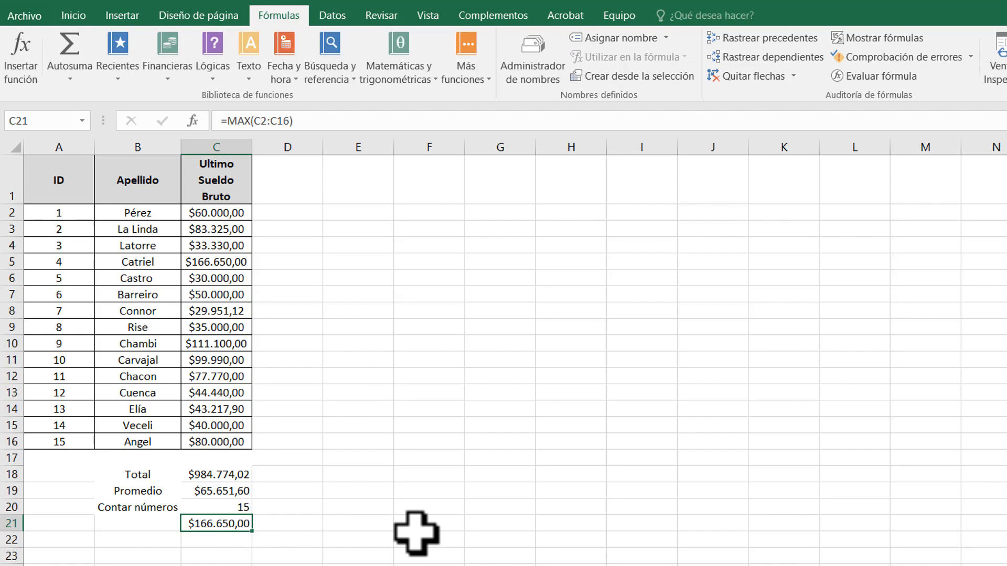
key(F2)
key(Escape)
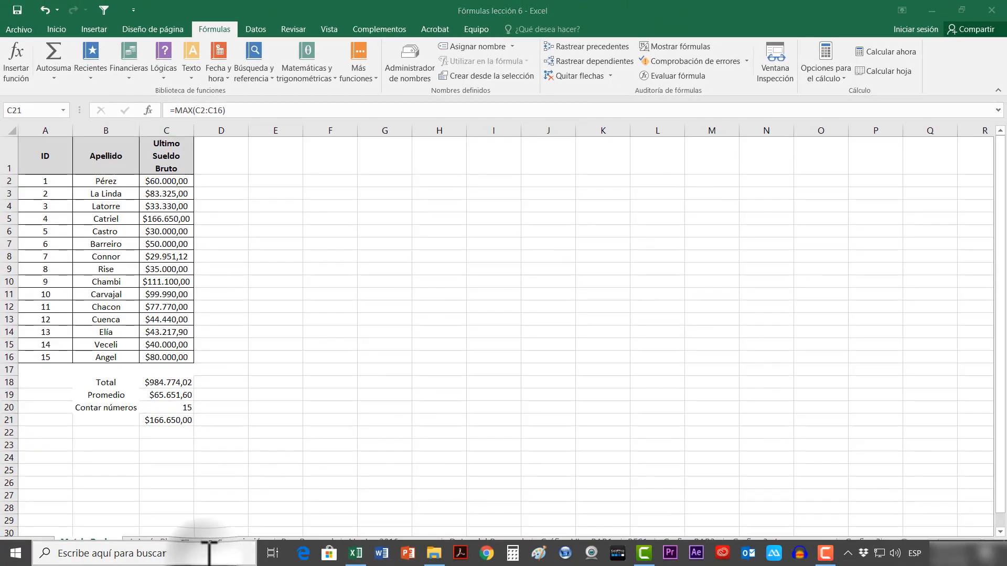
Turn on the Windows on-screen keyboard, minimise the settings window and show the cell range used by the formula in C21.
click(209, 553)
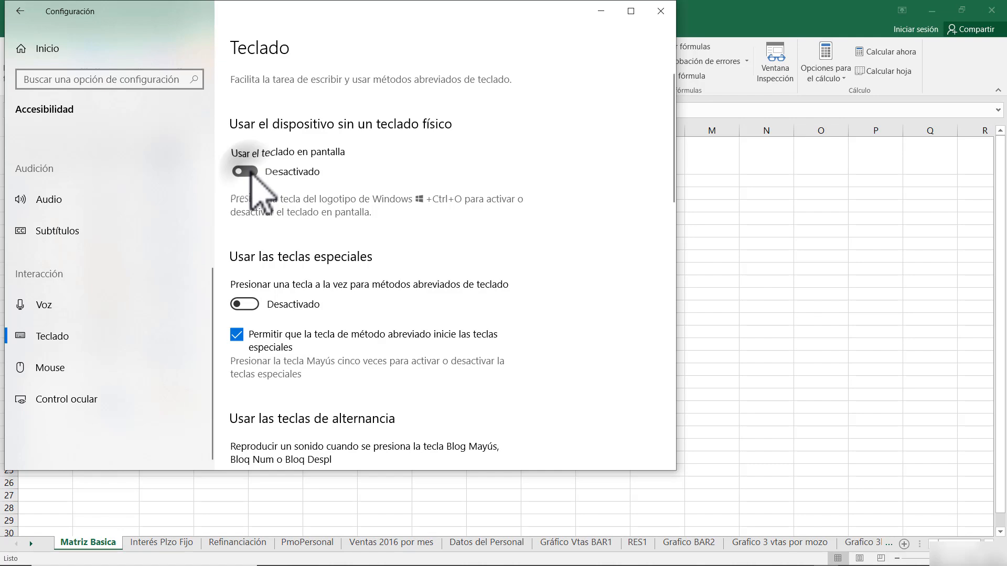
click(251, 173)
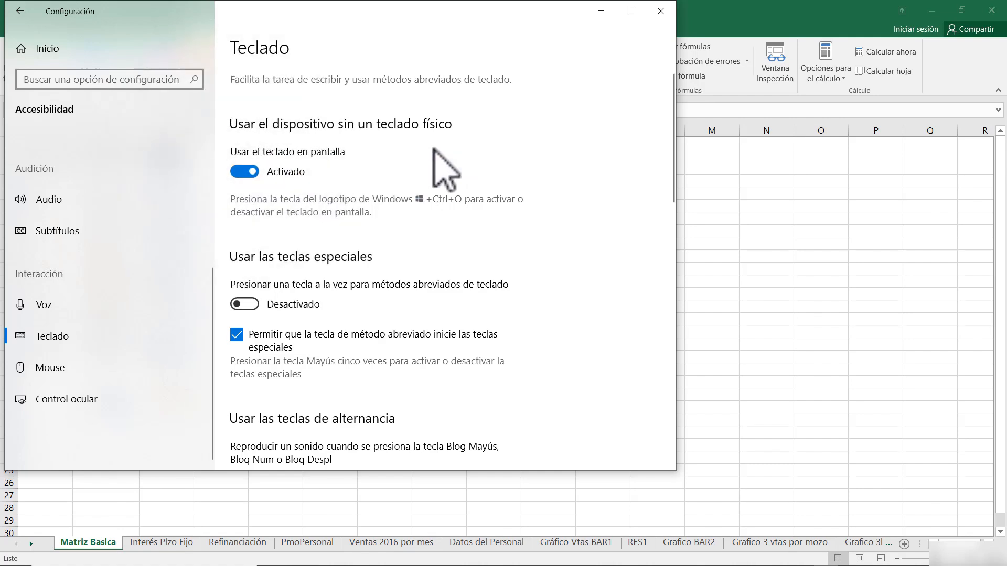
click(603, 11)
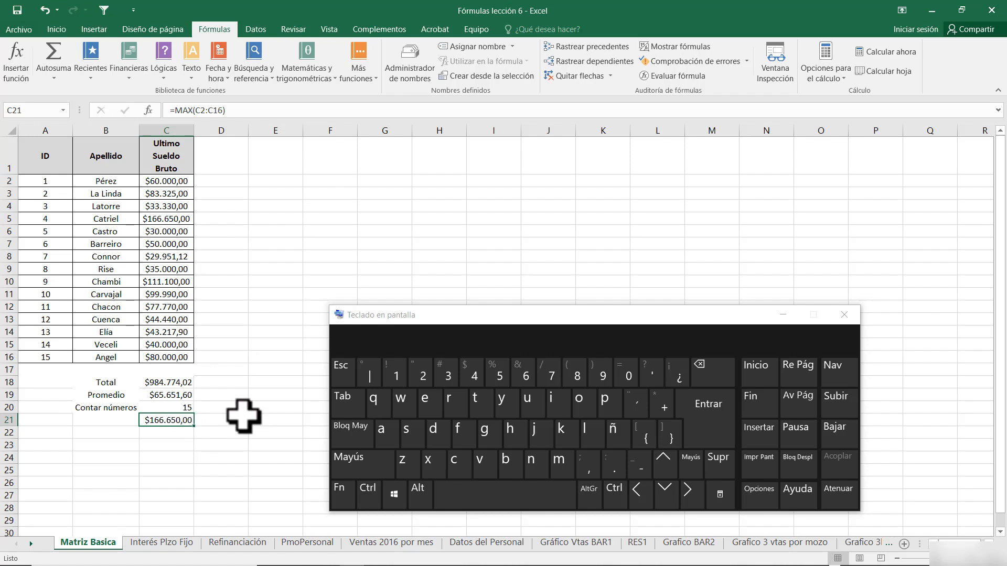
key(F2)
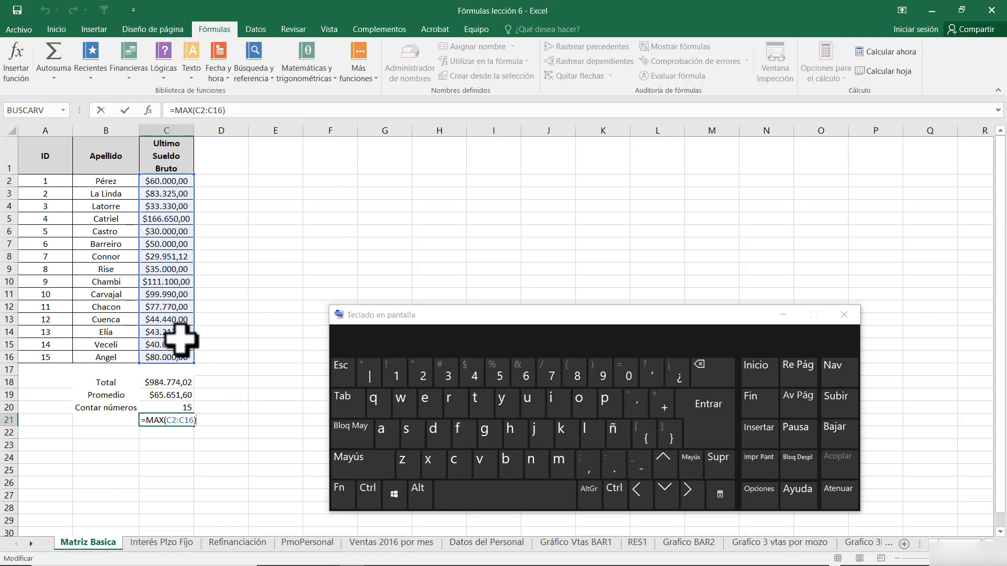
Label cell B21 "Máximo".
click(100, 419)
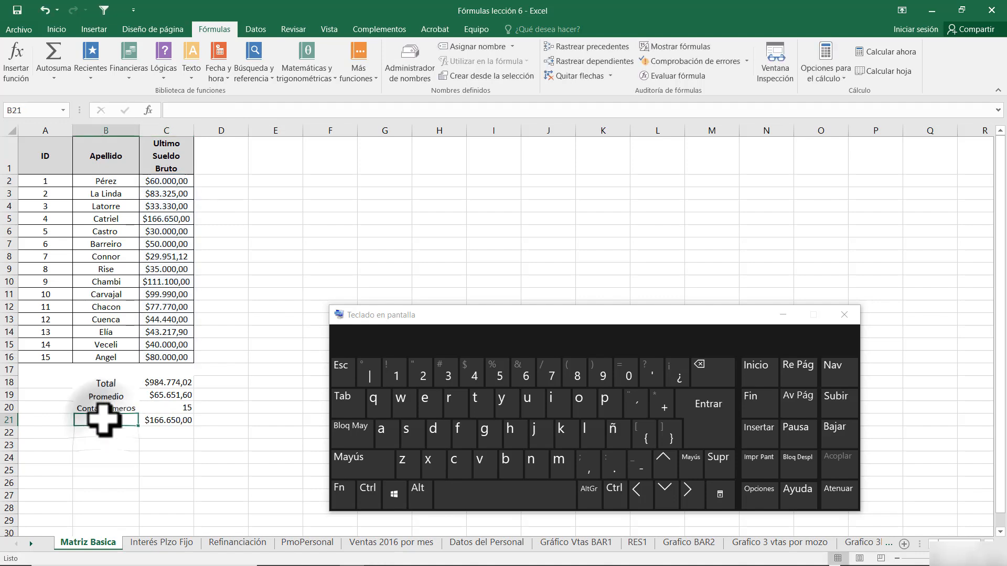
text(Ma)
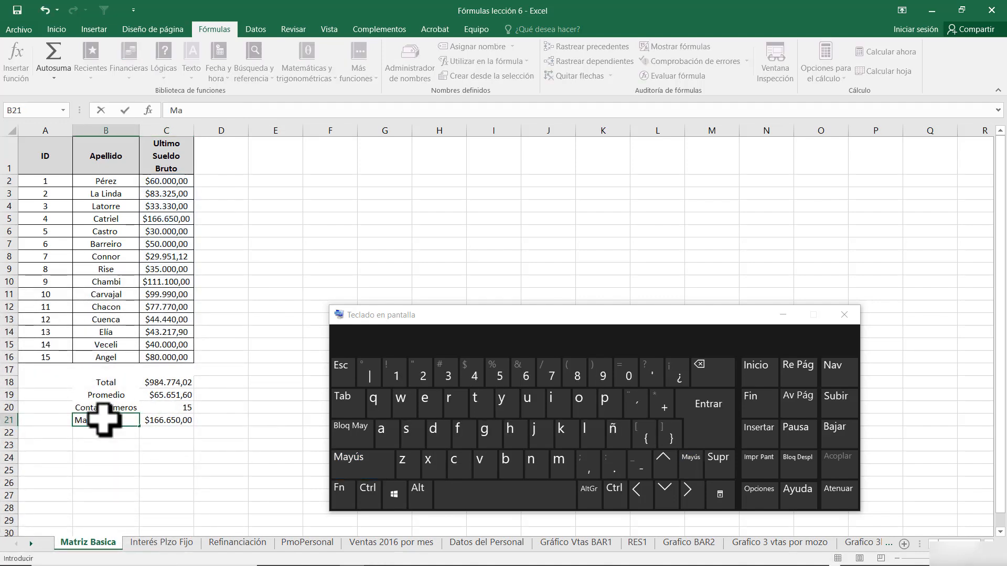
key(Return)
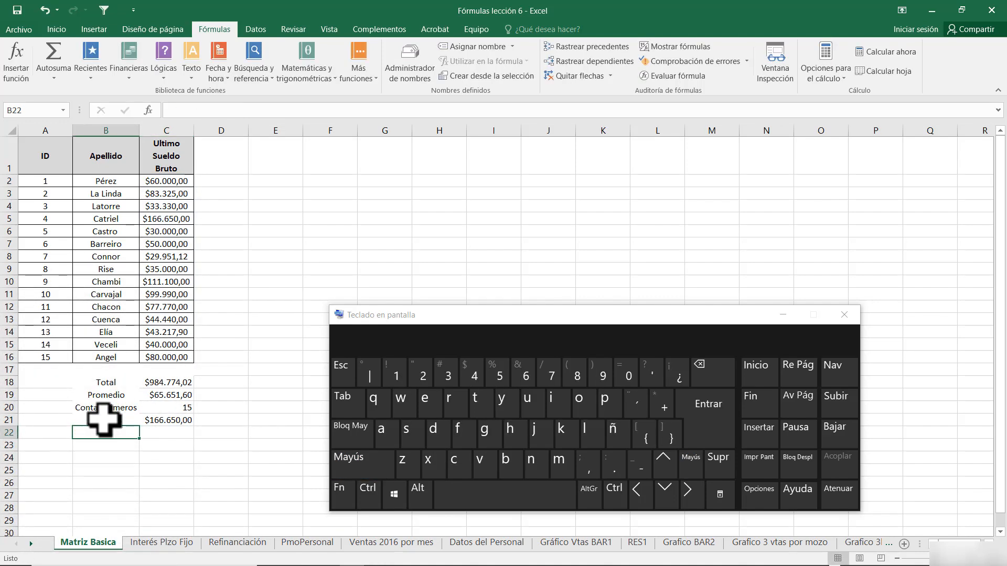
click(53, 76)
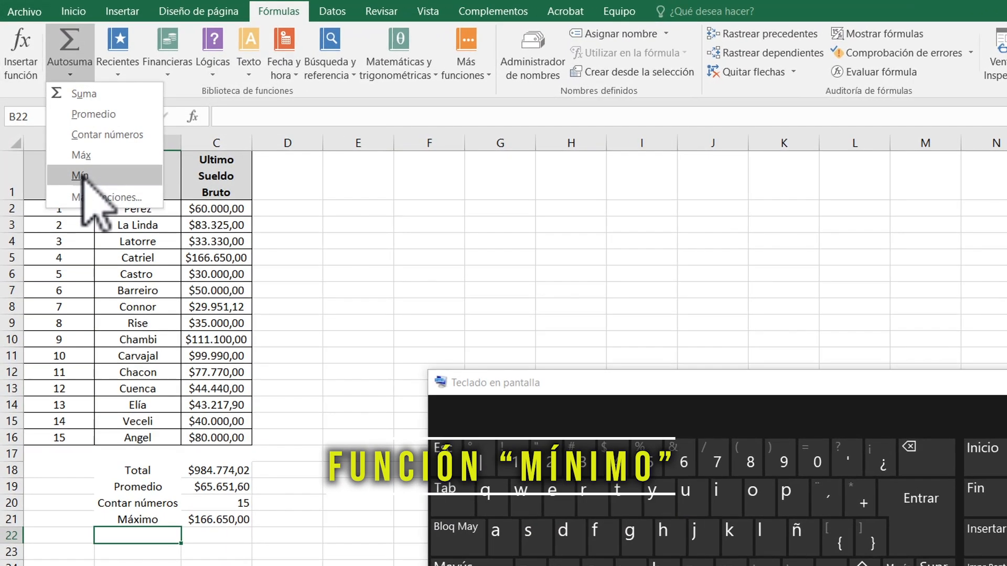
click(82, 176)
key(Escape)
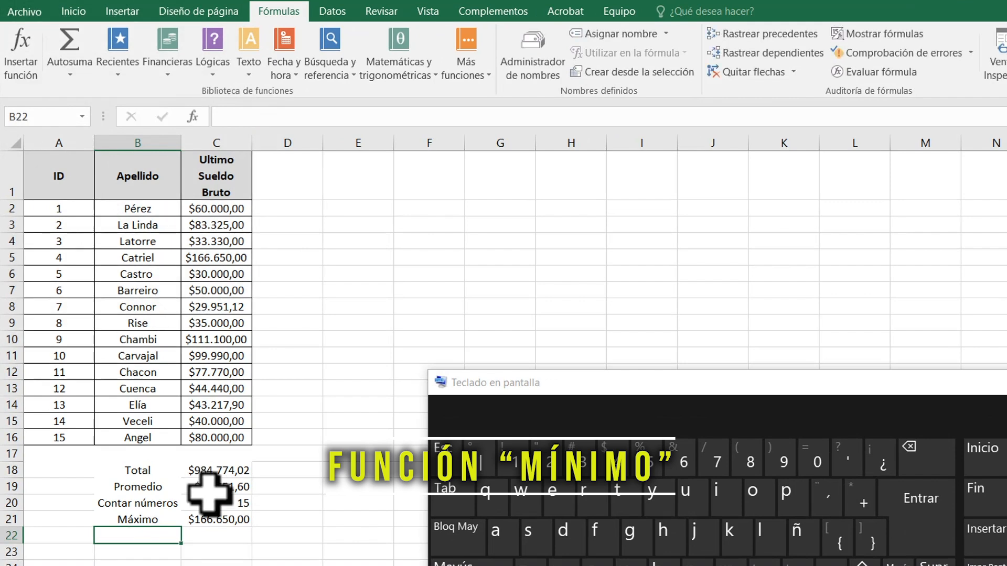
Find the lowest salary in cell C22 with the Mín function over the range C2:C16.
click(225, 536)
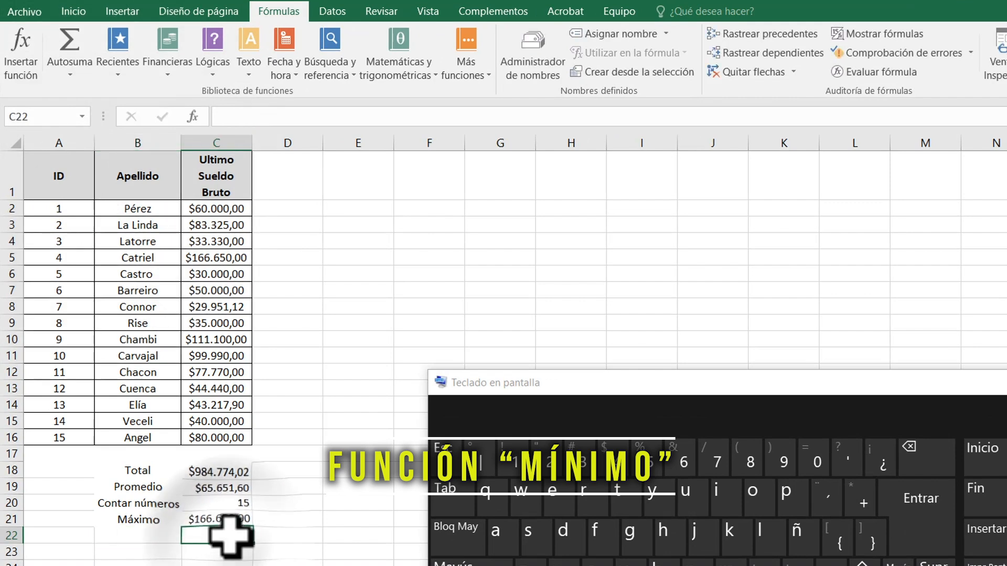
click(70, 74)
click(90, 174)
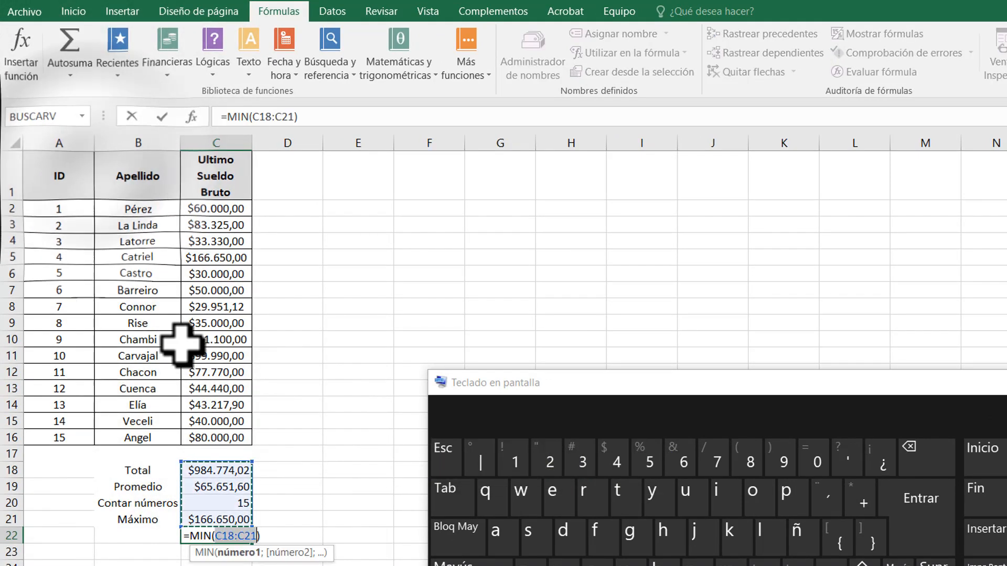
drag(225, 208, 227, 435)
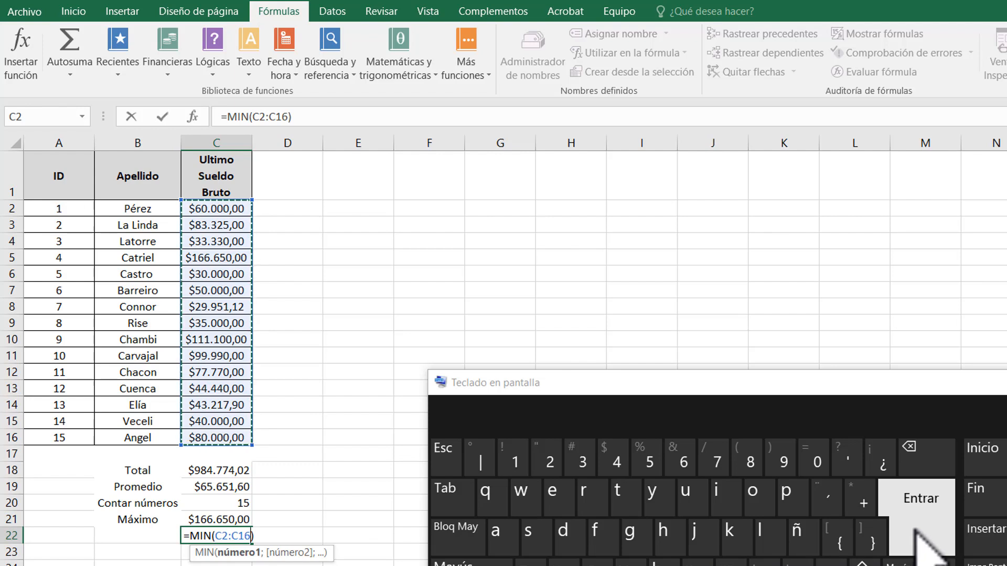
click(898, 535)
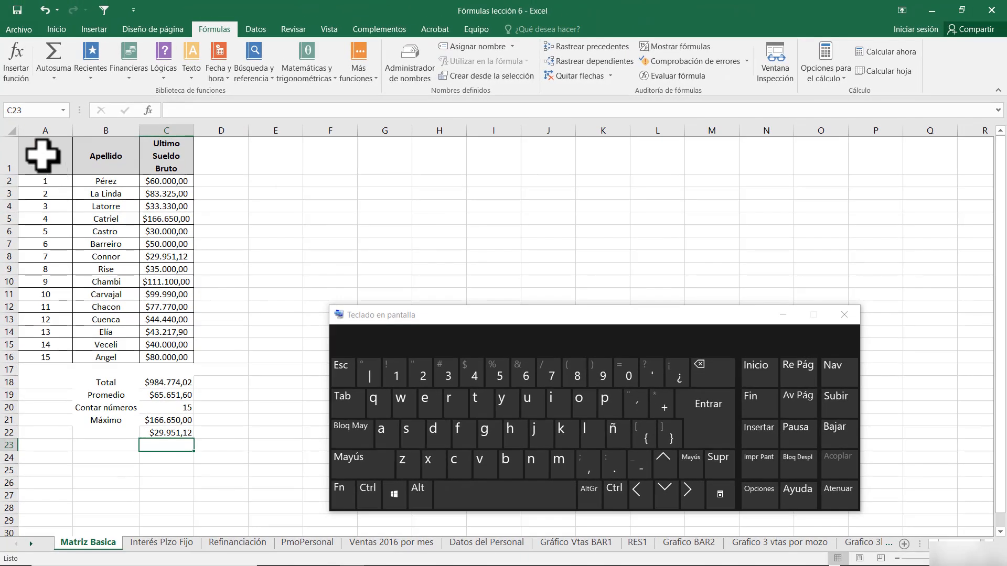
Add filters to the table headers of A1:C16 and label cell B22 "Mínimo".
drag(42, 156, 165, 357)
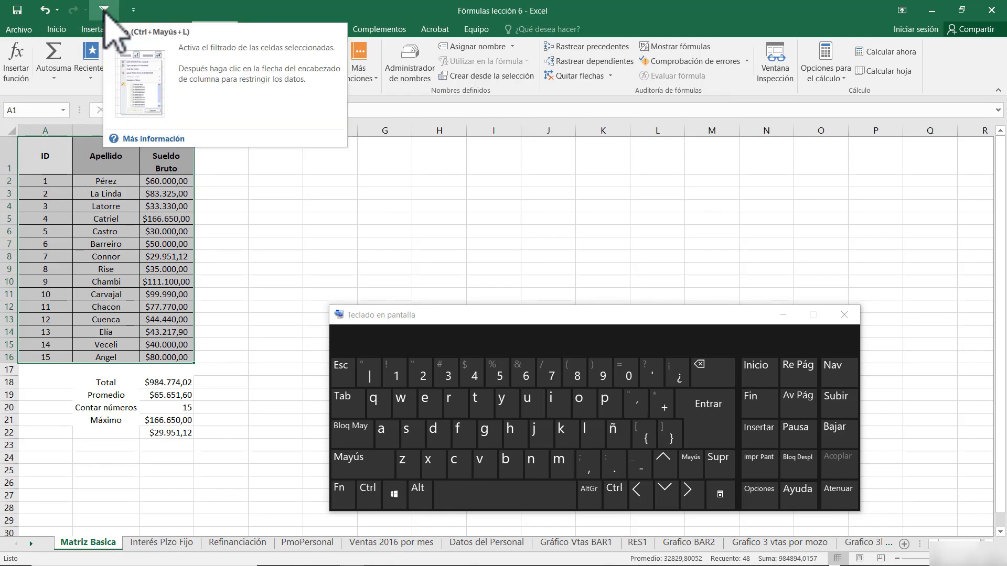
click(104, 9)
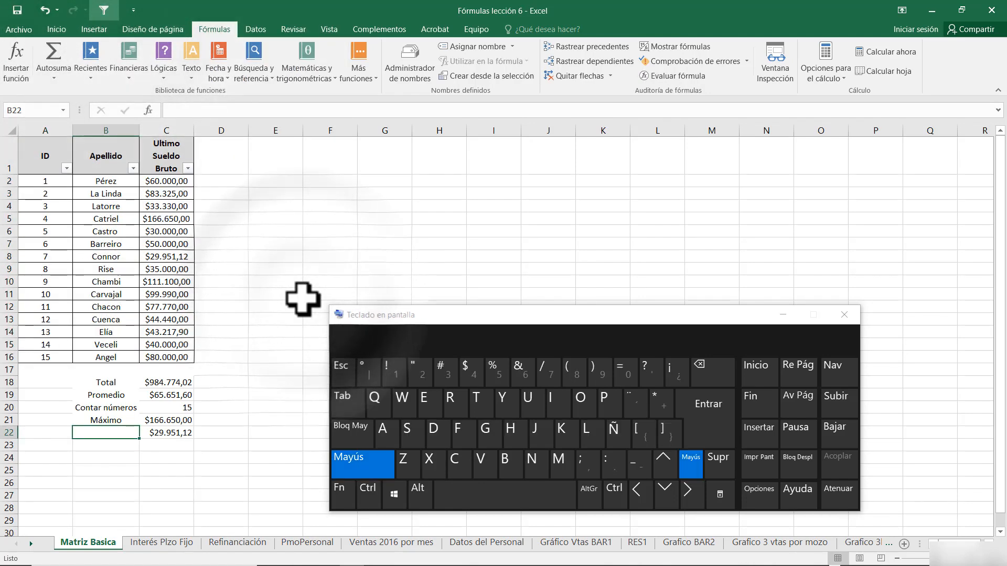
text(M)
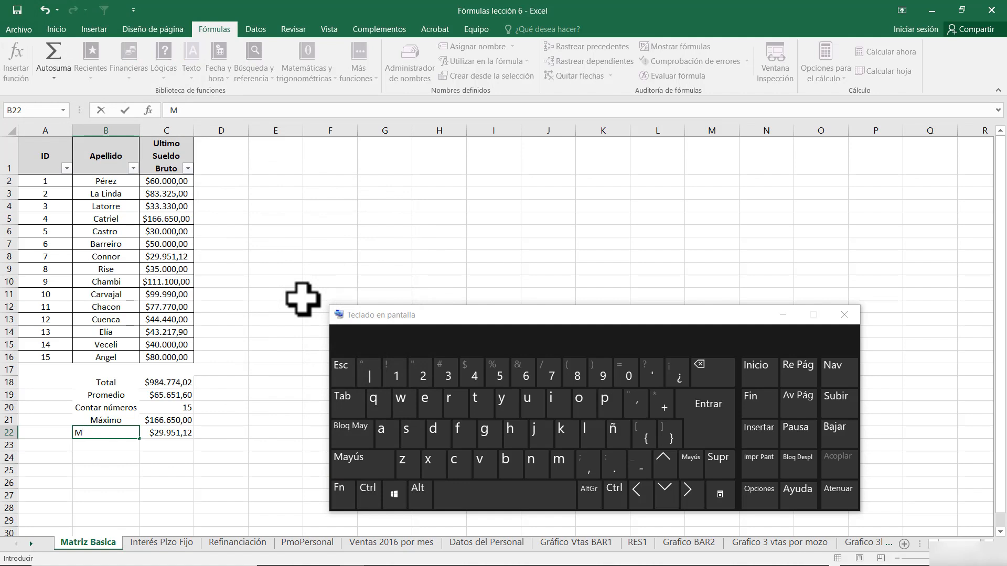
text(ínimo)
key(Return)
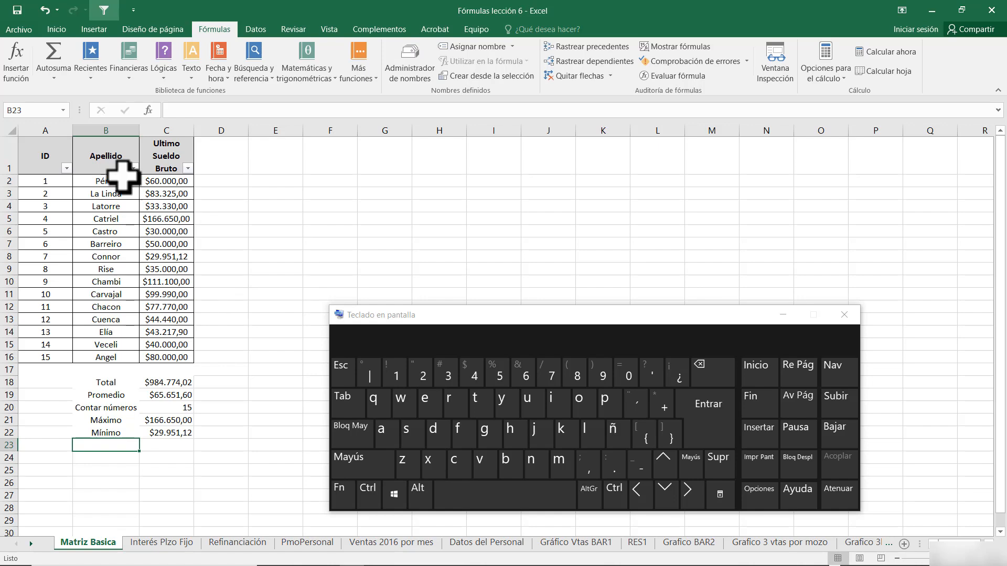
View the Insertar función dialog from Autosuma's additional functions and close it without inserting anything in B23.
click(55, 78)
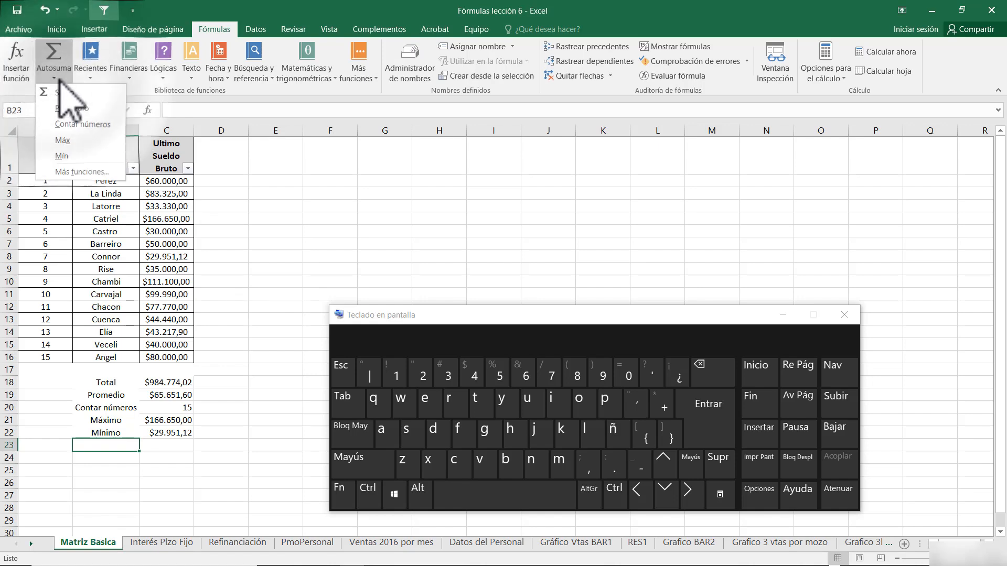
click(81, 172)
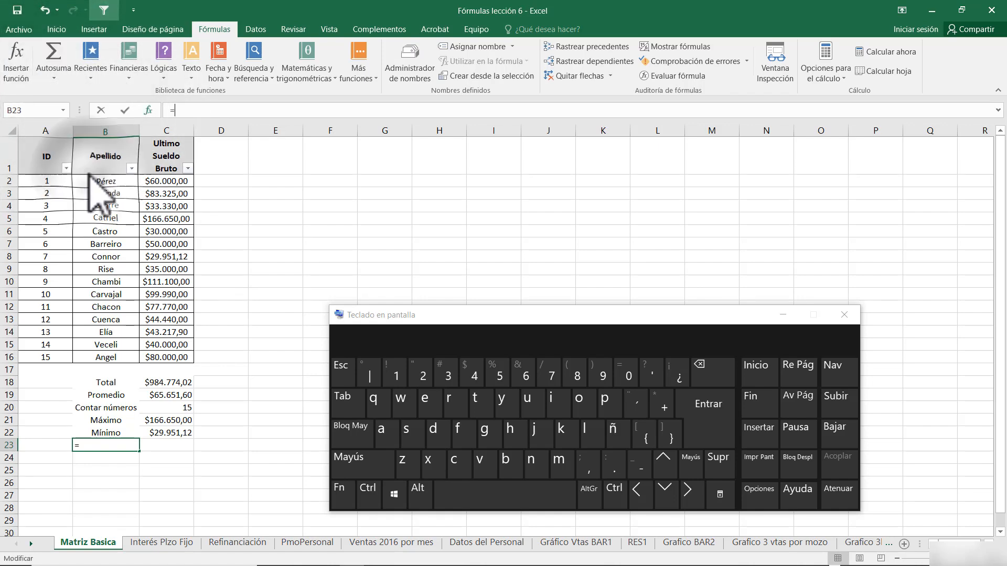
drag(756, 210, 687, 134)
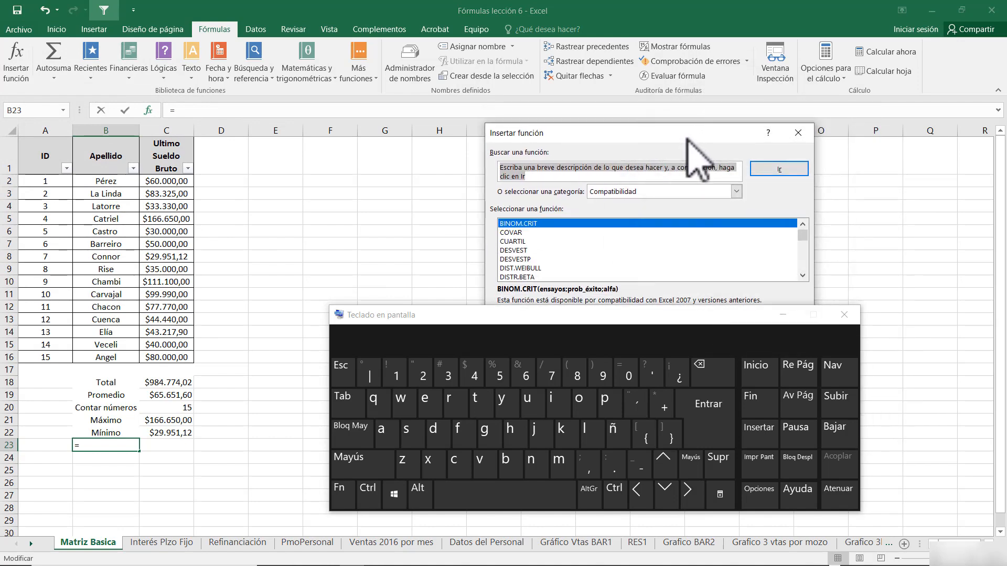
click(797, 133)
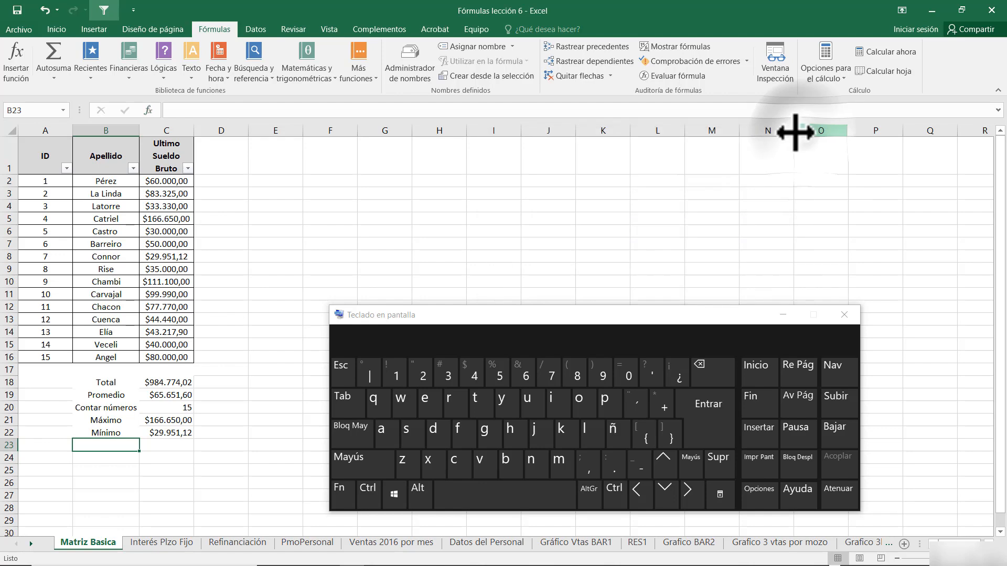
Check the total formula in cell C18 and review the list of Autosuma functions.
click(162, 383)
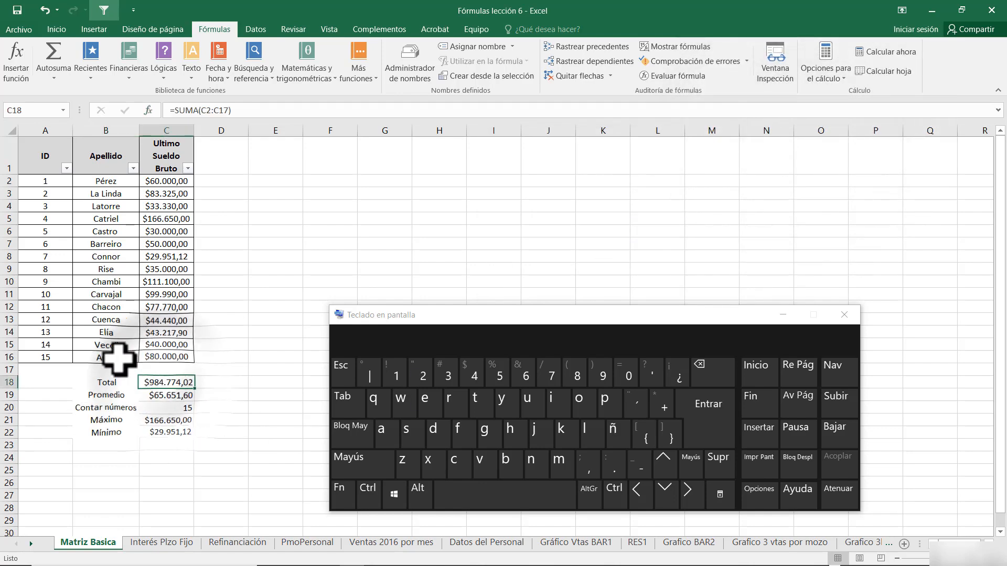
click(53, 79)
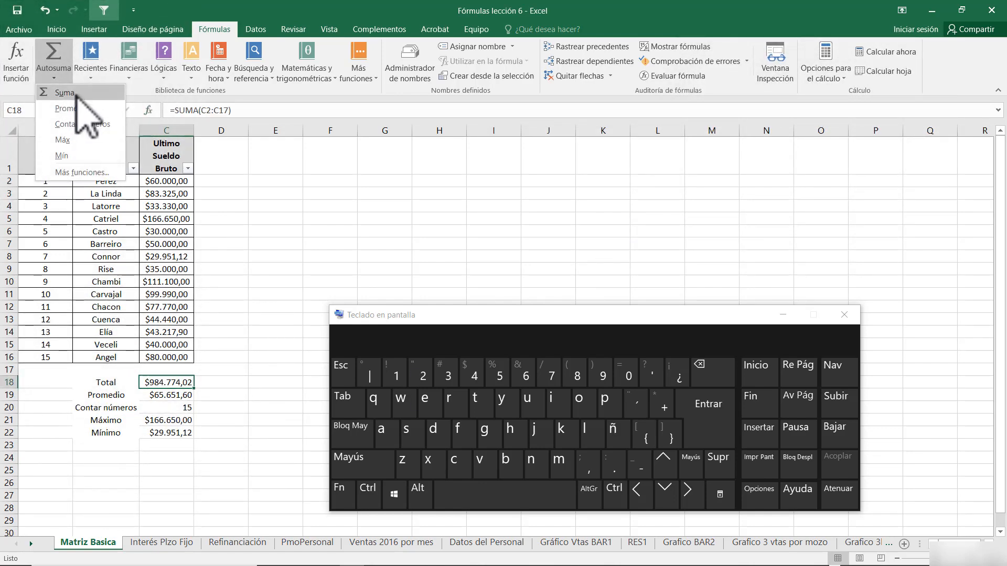
click(203, 411)
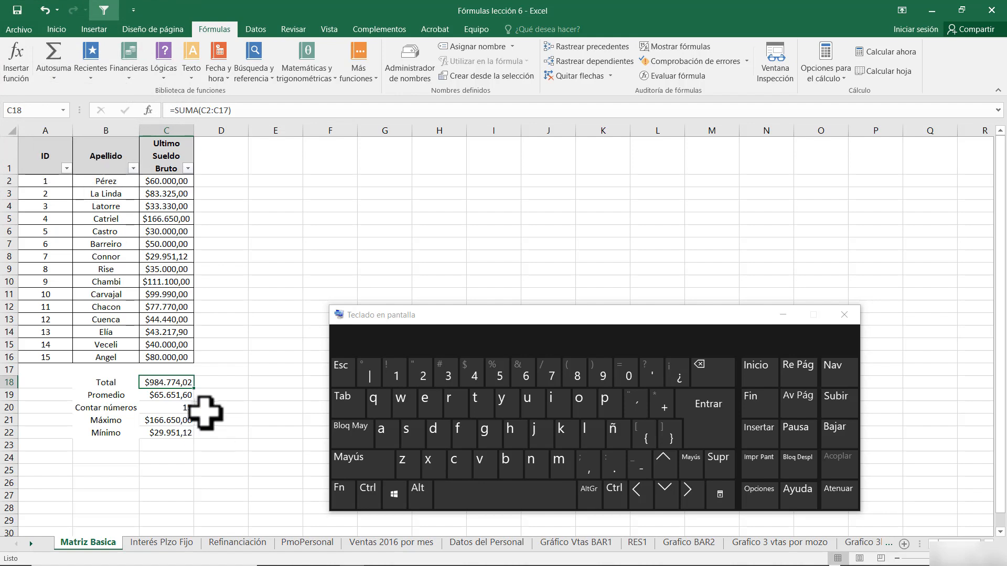
Apply borders to every cell of the summary block B18:C22.
click(113, 383)
drag(115, 405, 157, 433)
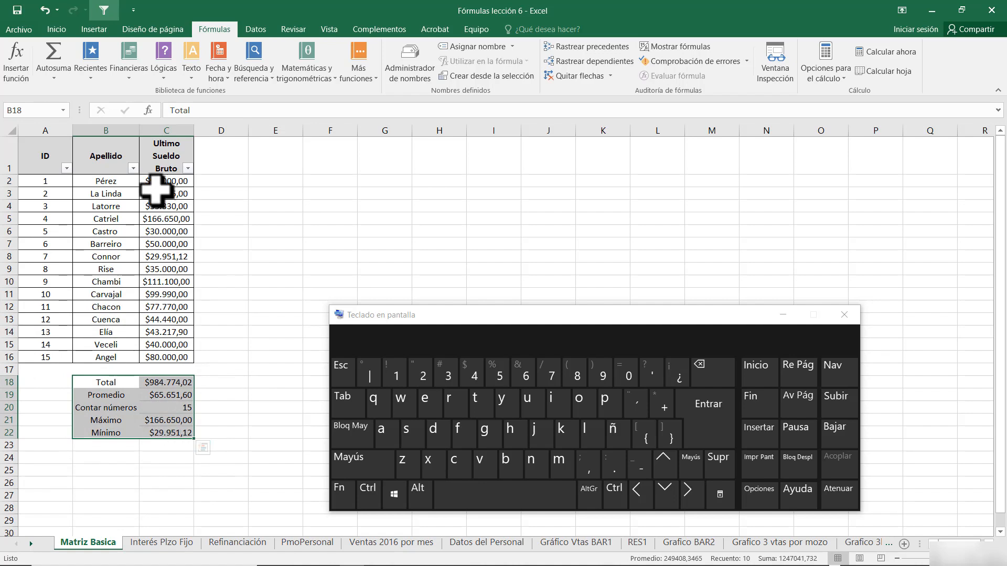
click(57, 30)
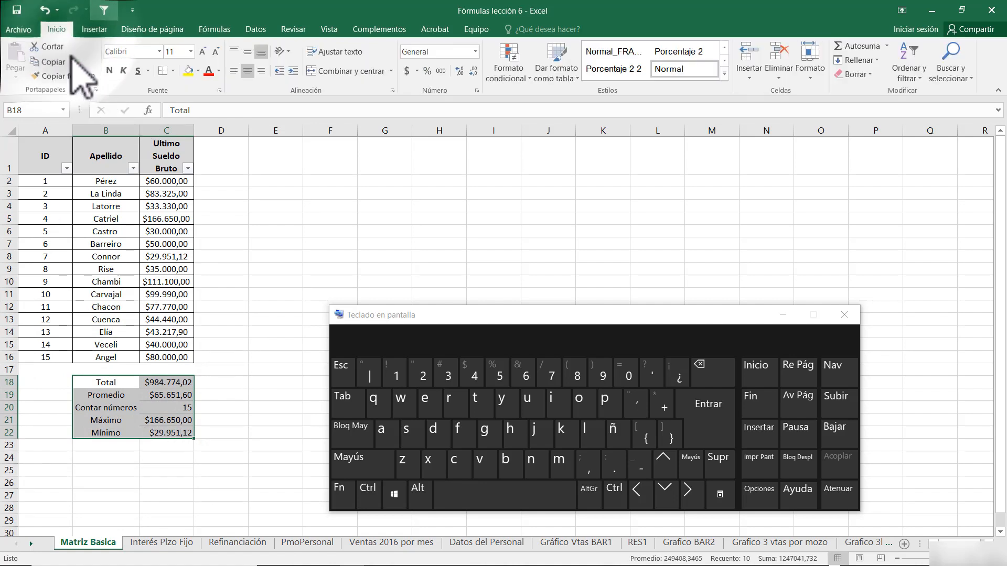
click(173, 70)
click(206, 181)
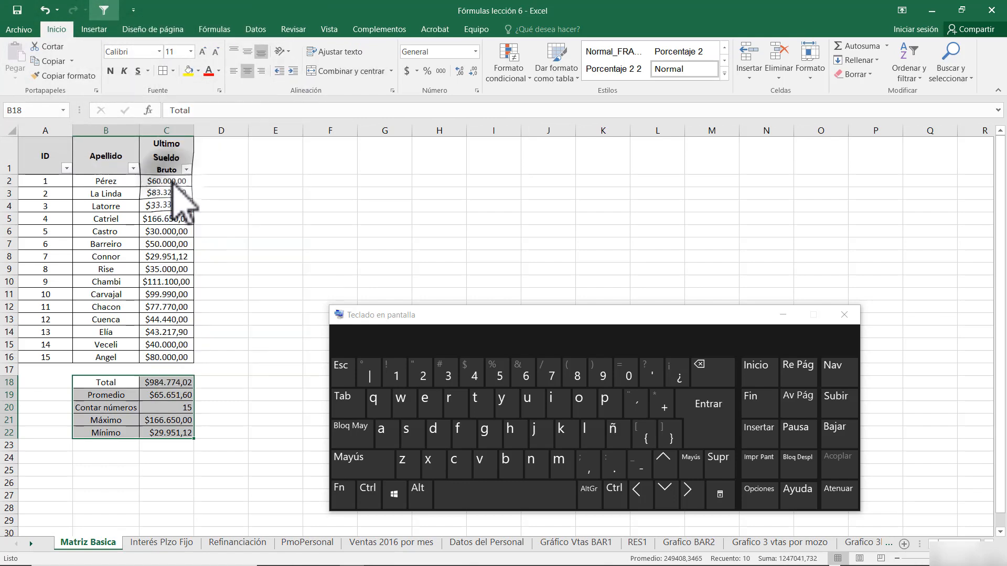
click(241, 419)
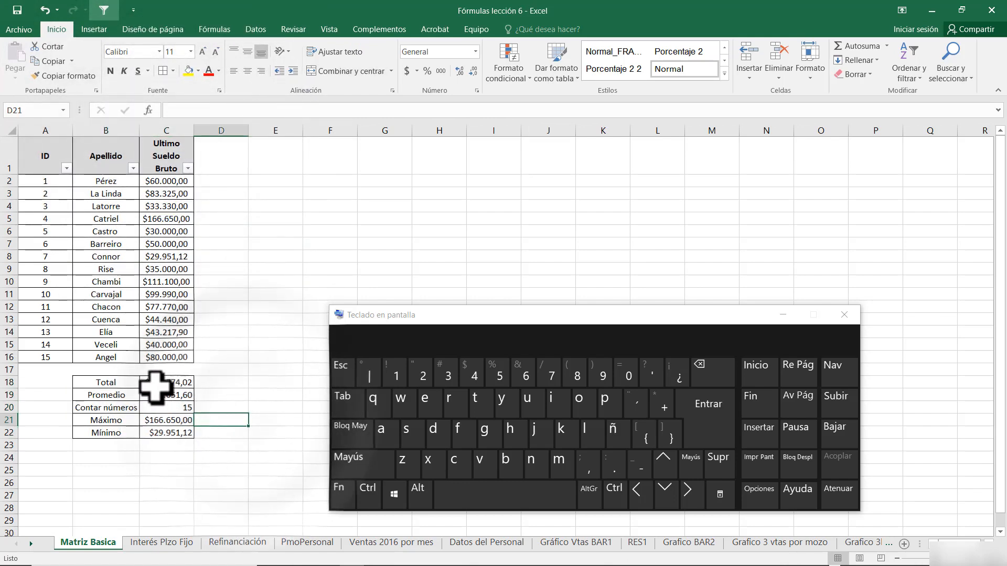
Inspect the total formula in cell C18 and look over the functions offered by Autosuma.
click(152, 383)
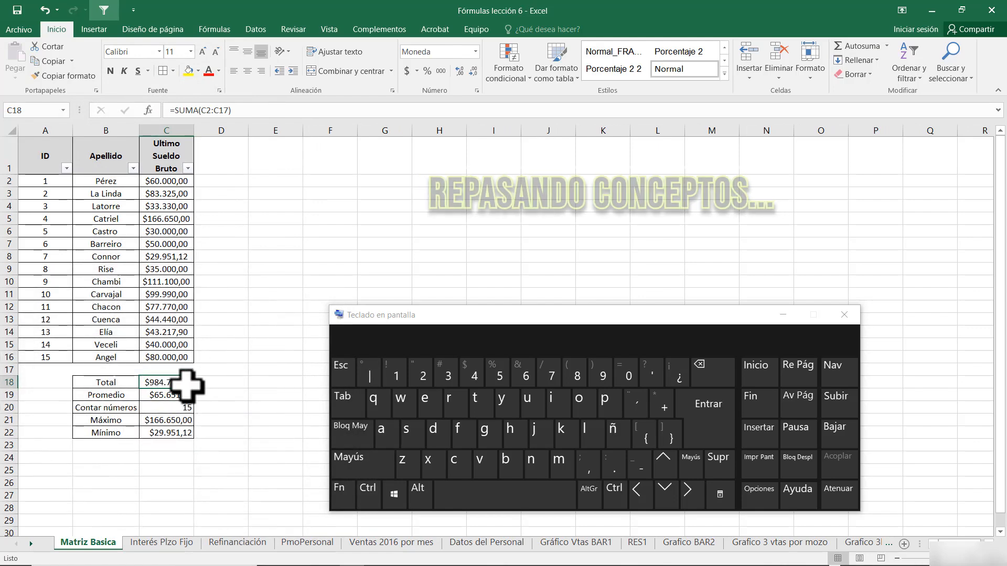
double_click(164, 383)
key(Escape)
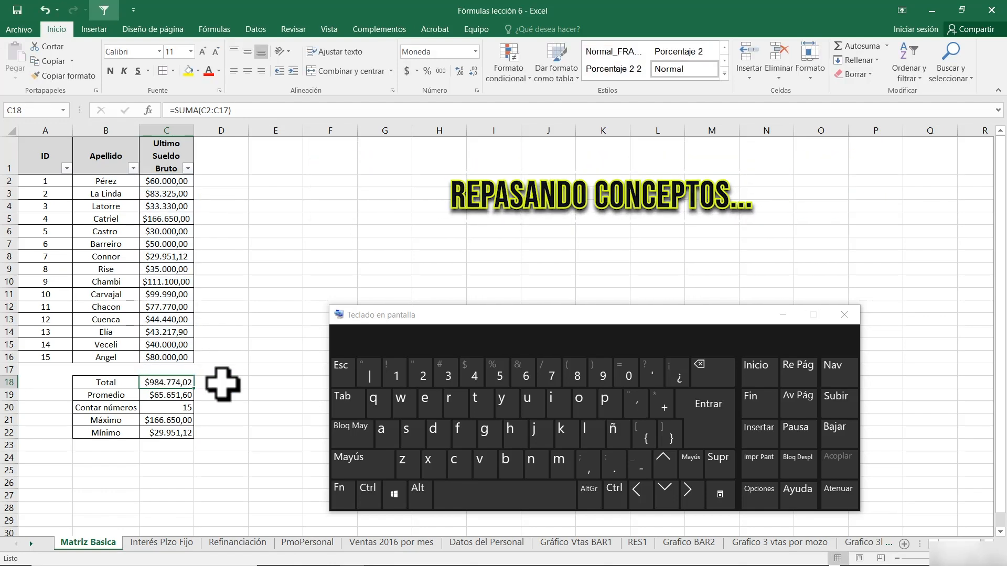
click(223, 384)
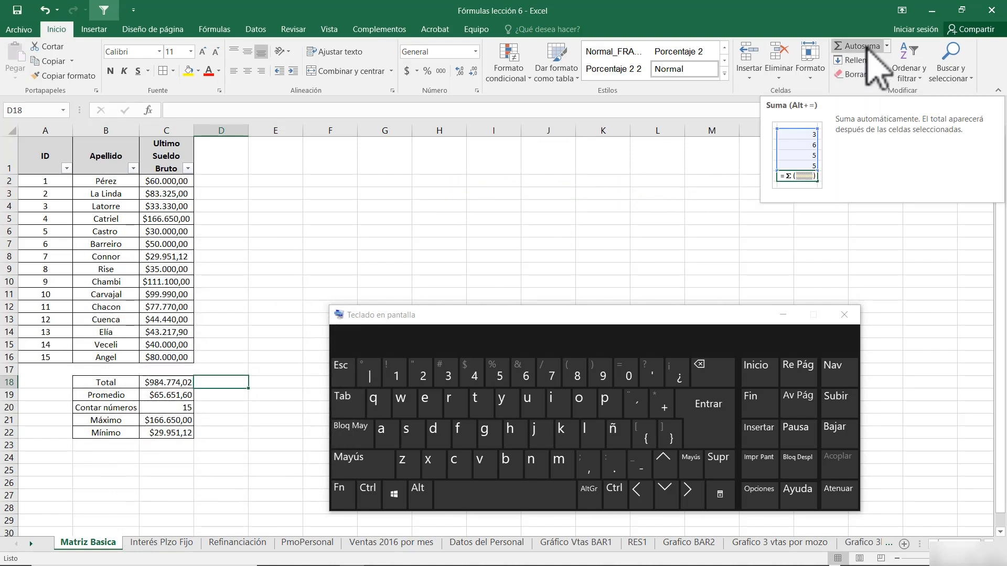
click(887, 45)
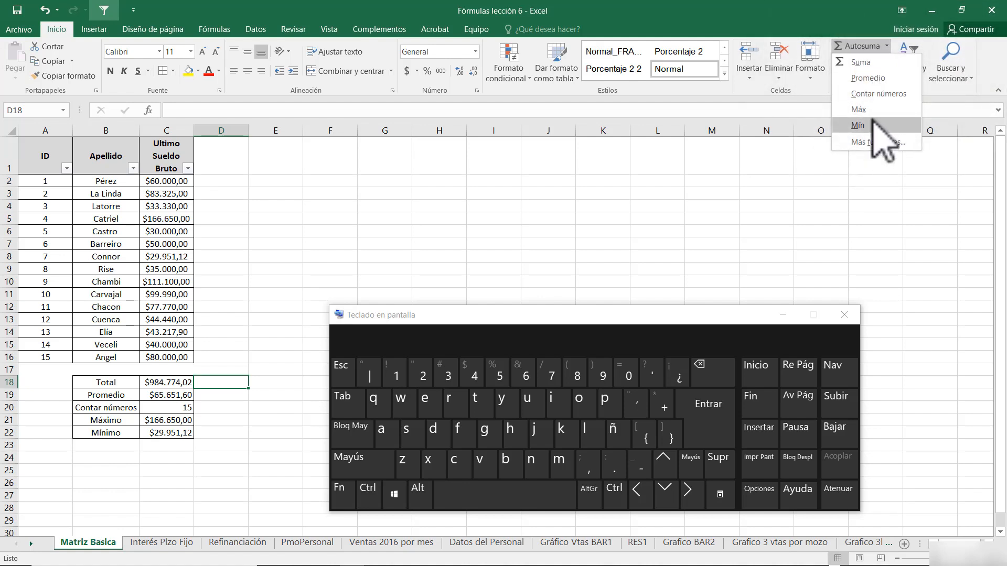
click(234, 342)
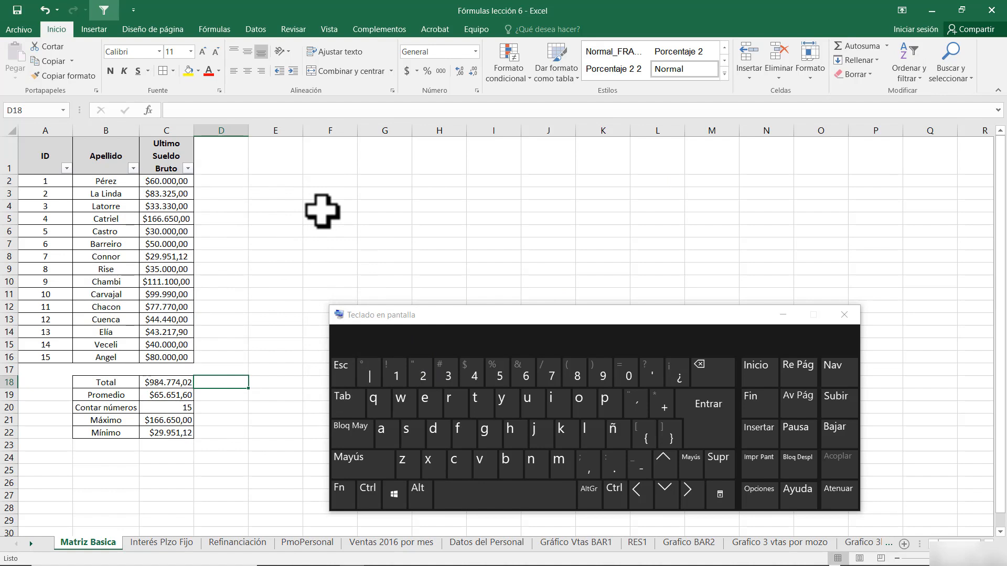
Enter the formula =C18+C19 in cell D18, inspect its cell references, and clear the cell.
key(shift)
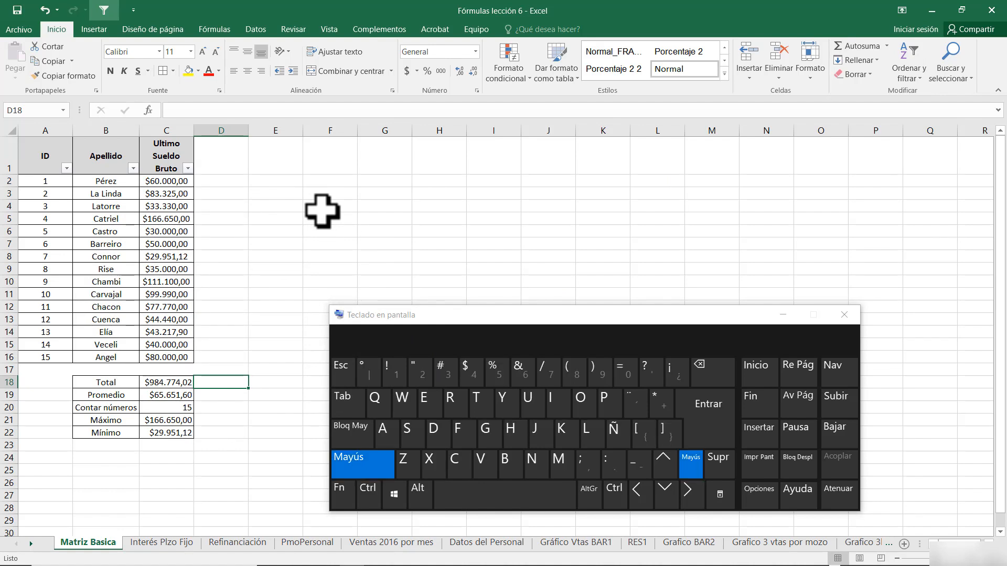
text(=)
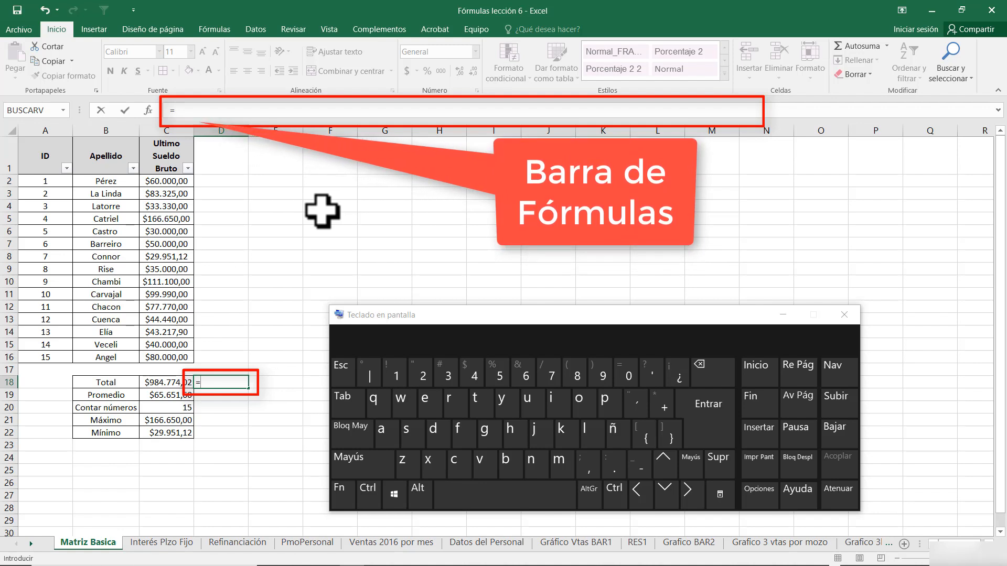
click(639, 494)
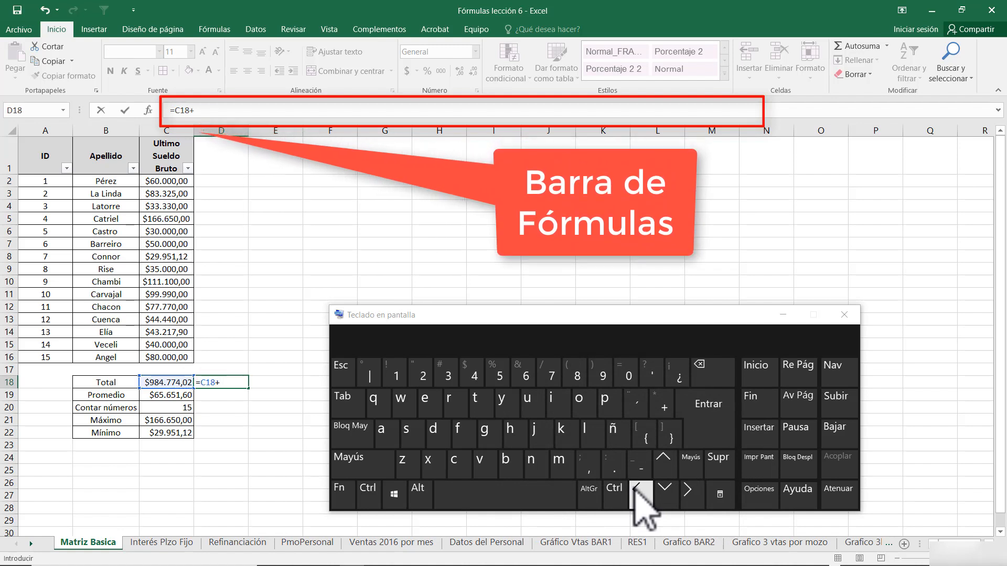
click(667, 495)
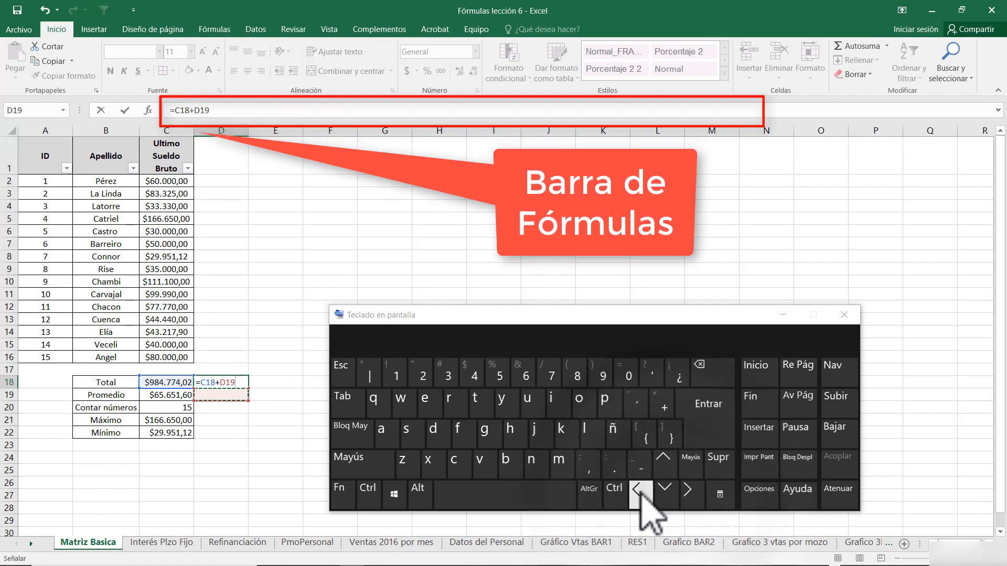
click(640, 494)
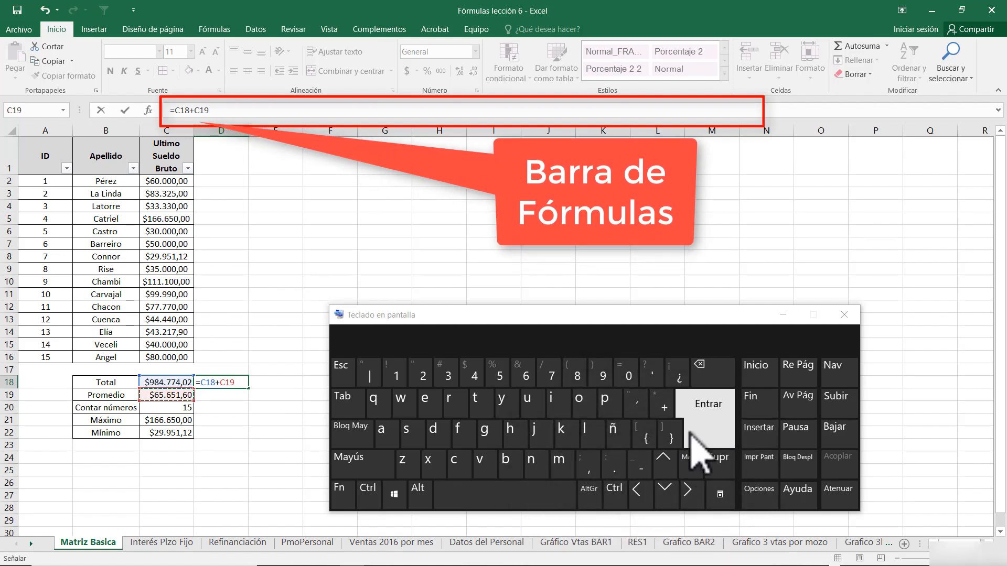
click(717, 422)
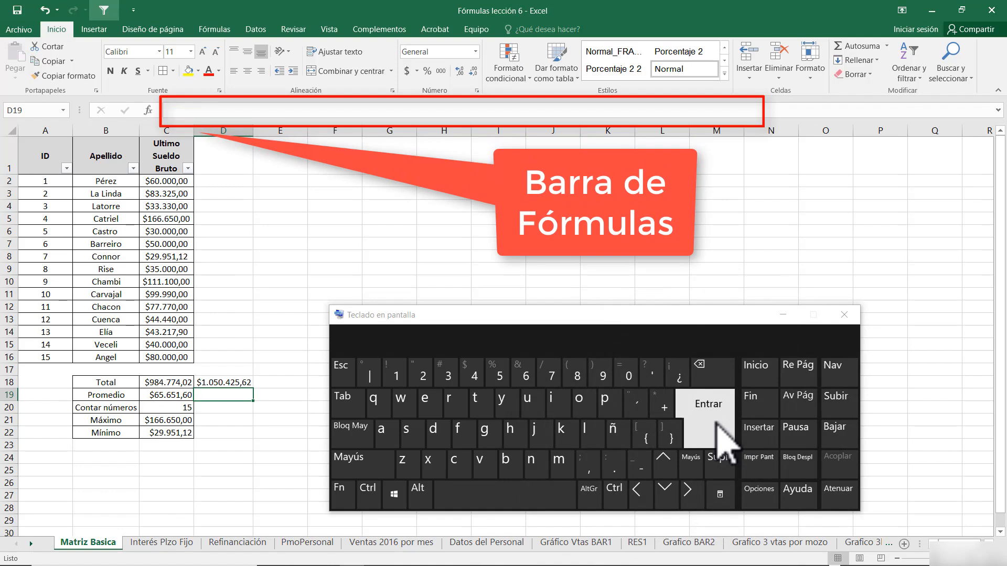
double_click(233, 381)
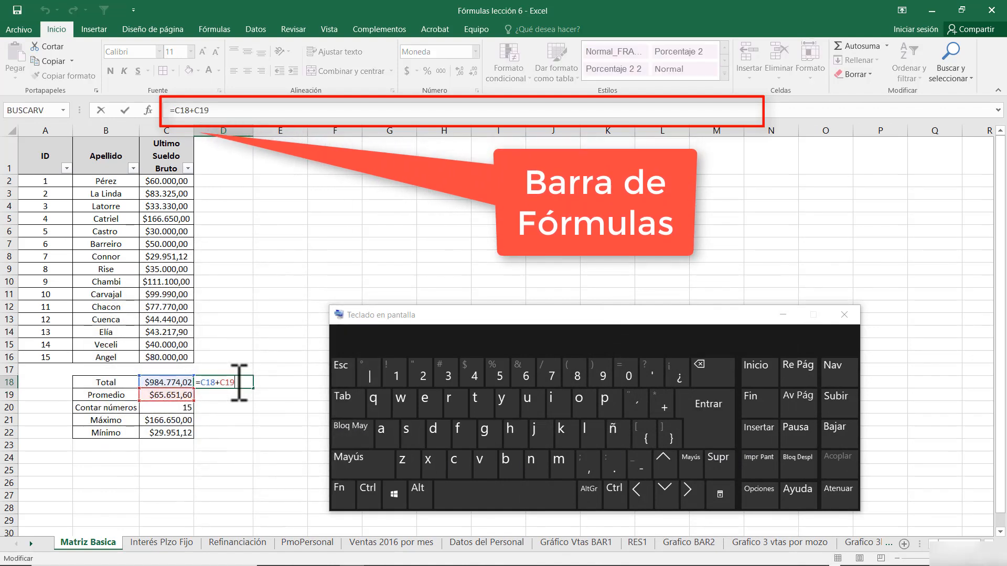
key(Escape)
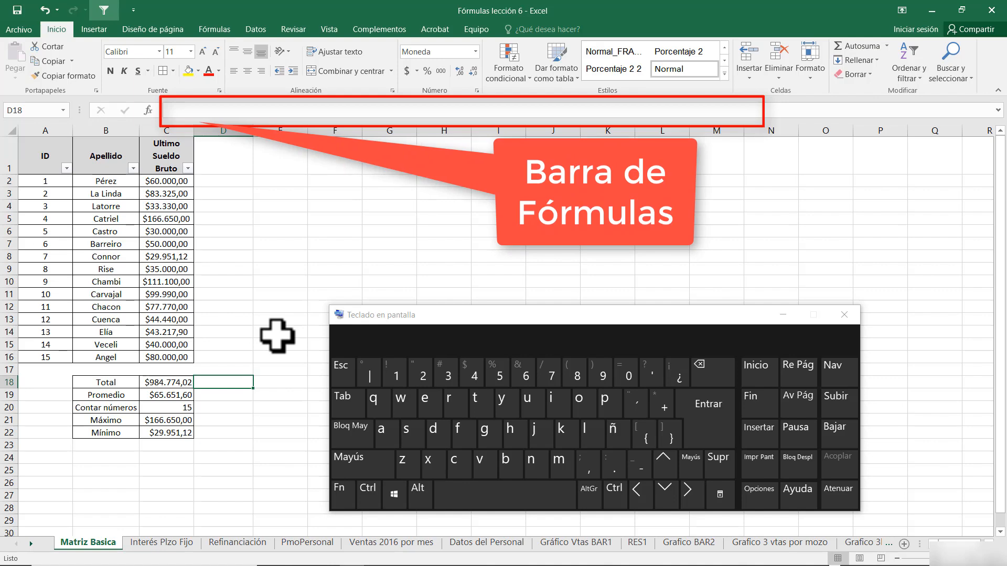
Enter a manual SUMA formula in cell D18 that adds the salaries in C2:C16, starting it with a plus sign.
text(+)
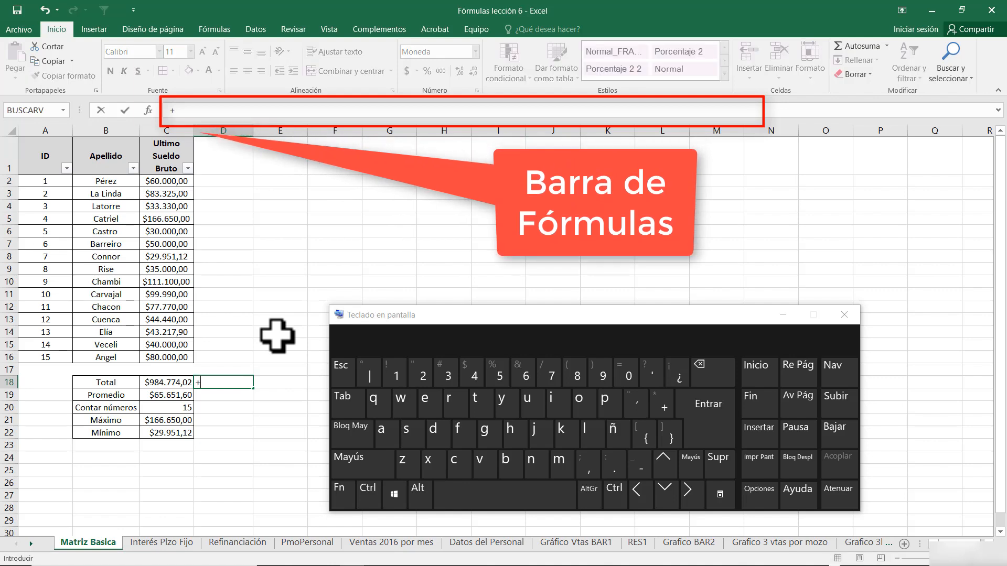
text(suma)
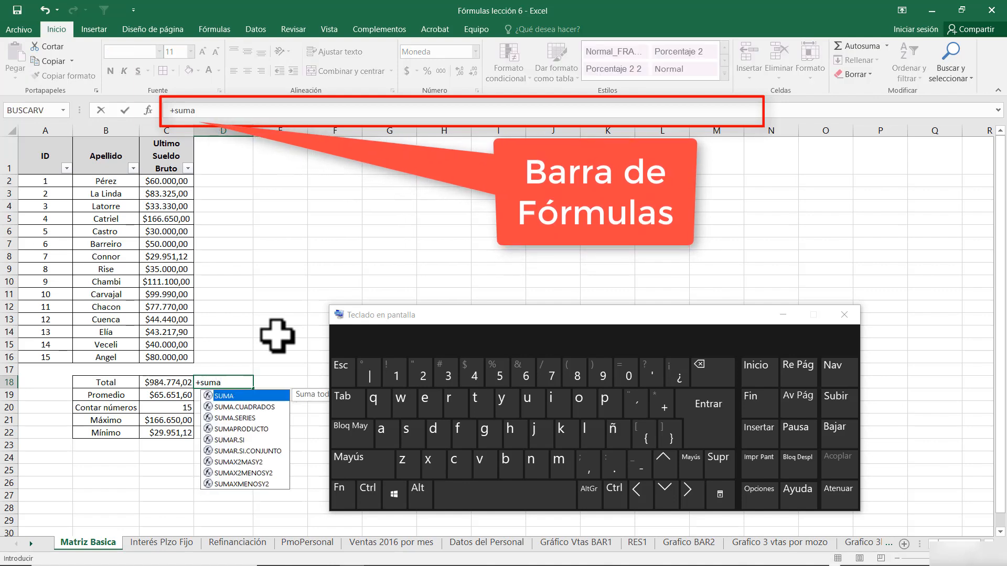
key(shift)
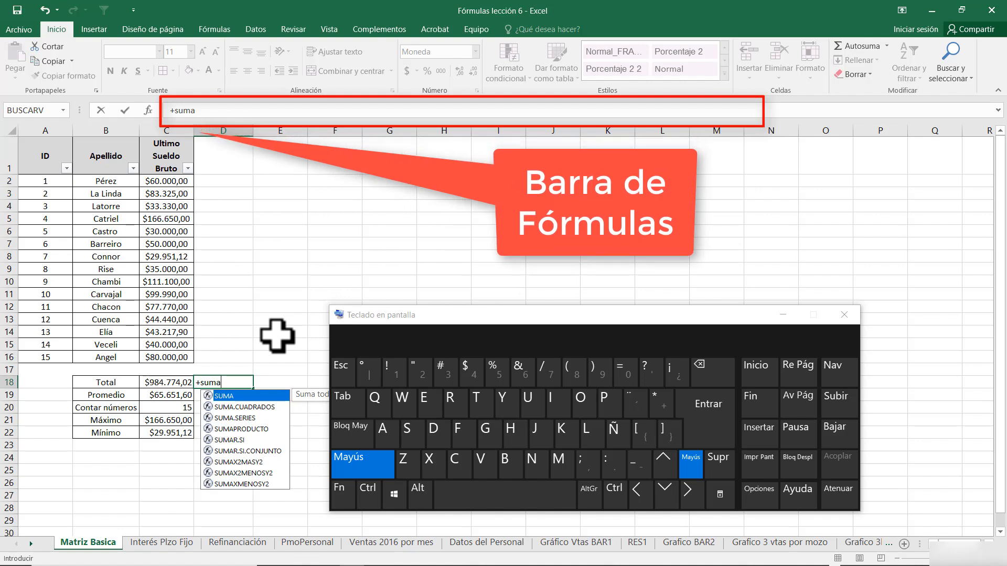
text(a()
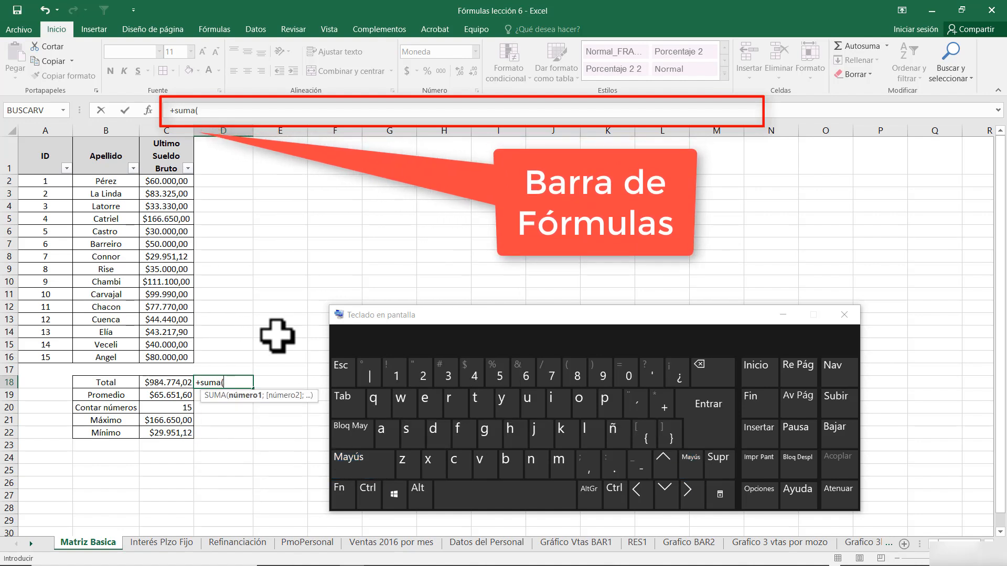
key(Up)
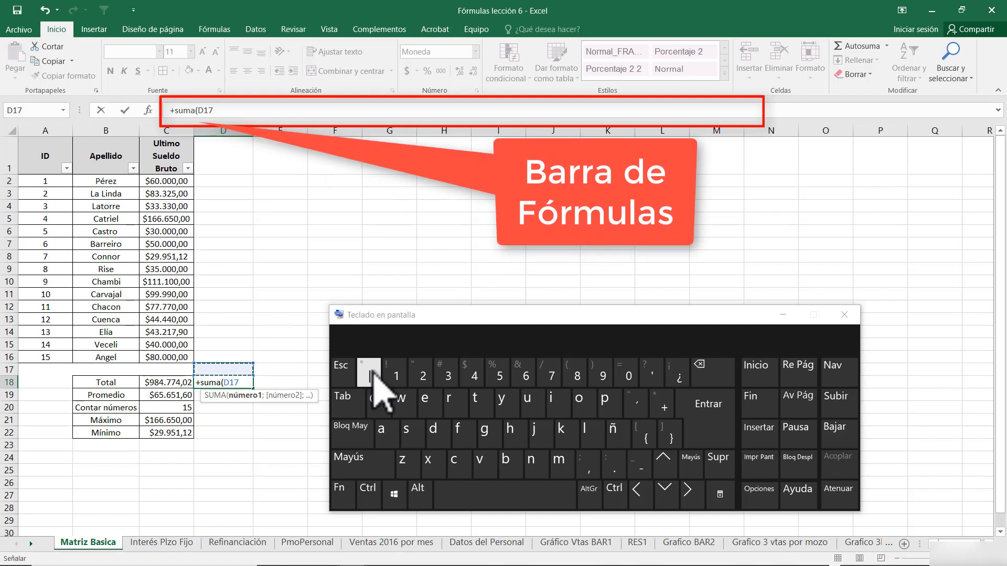
key(Up)
key(Left)
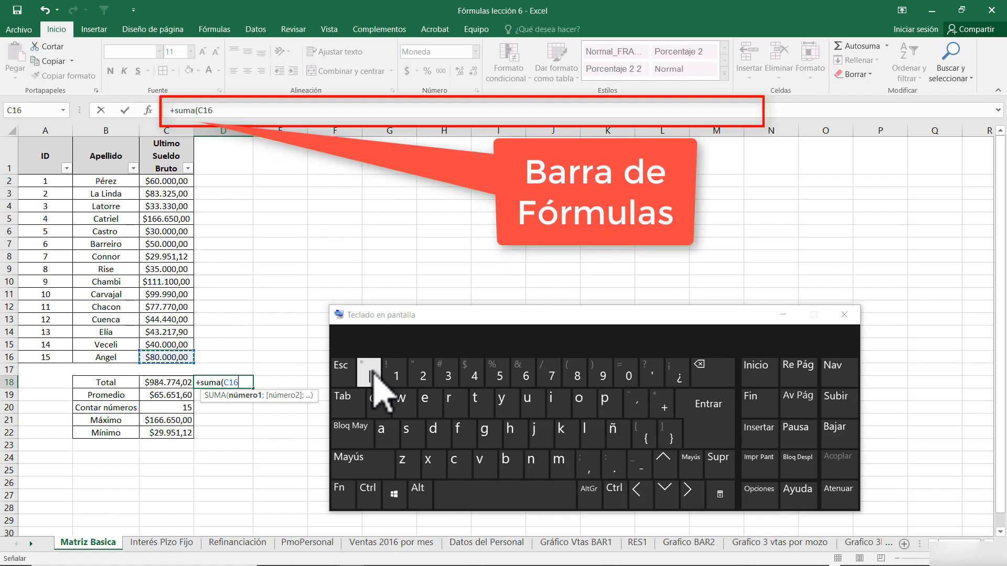
key(shift)
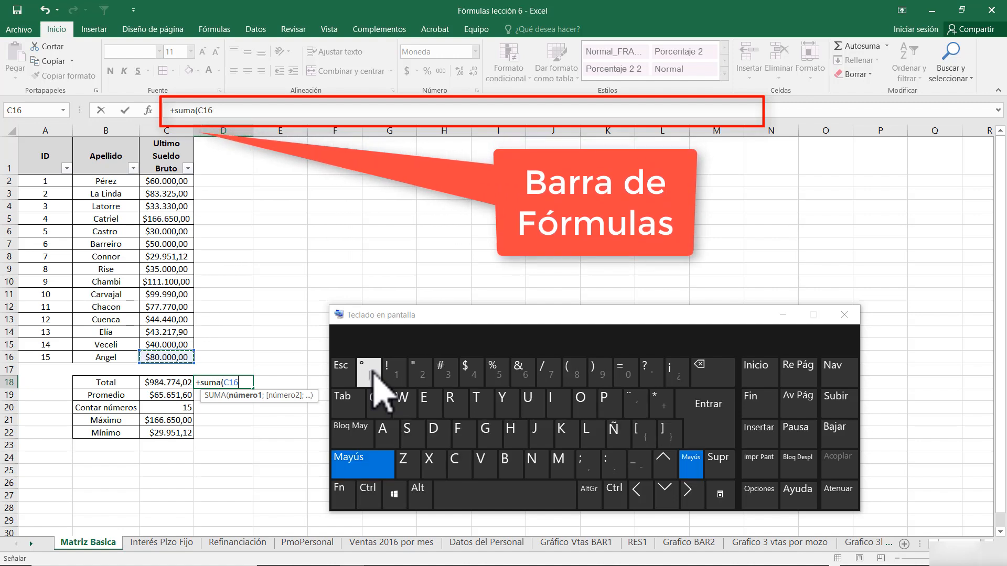
key(shift+Up)
key(shift+Up)
key(shift+Up)
key(shift+Up)
key(shift+Up)
key(shift+Up)
key(shift+Up)
key(shift+Up)
key(shift+Up)
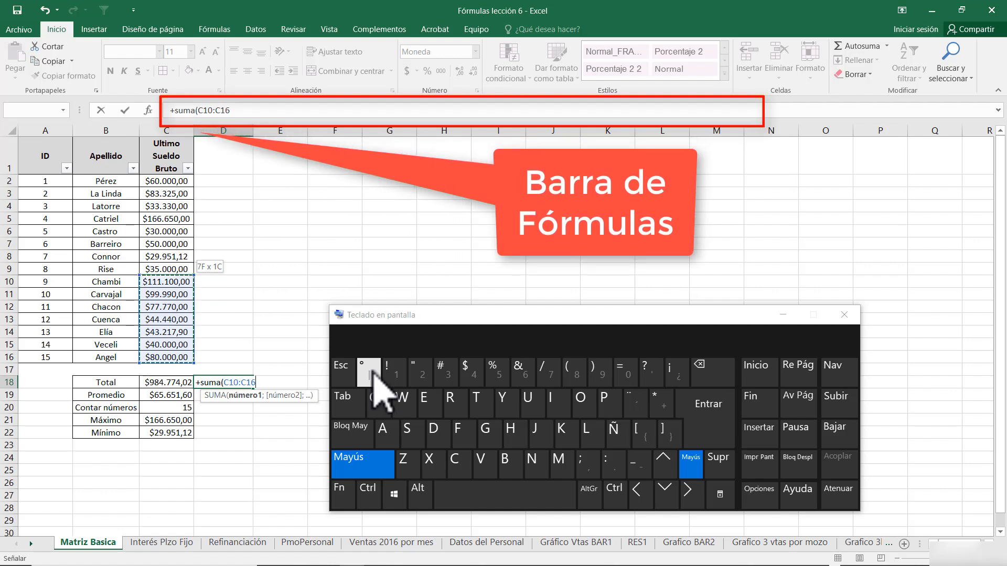
key(shift+Up)
key(shift+Up)
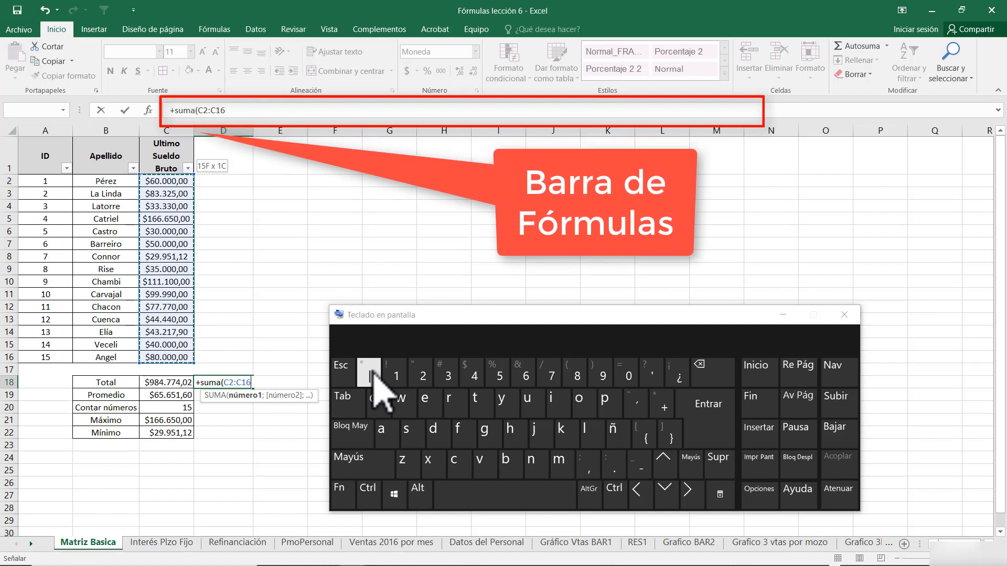
key(Return)
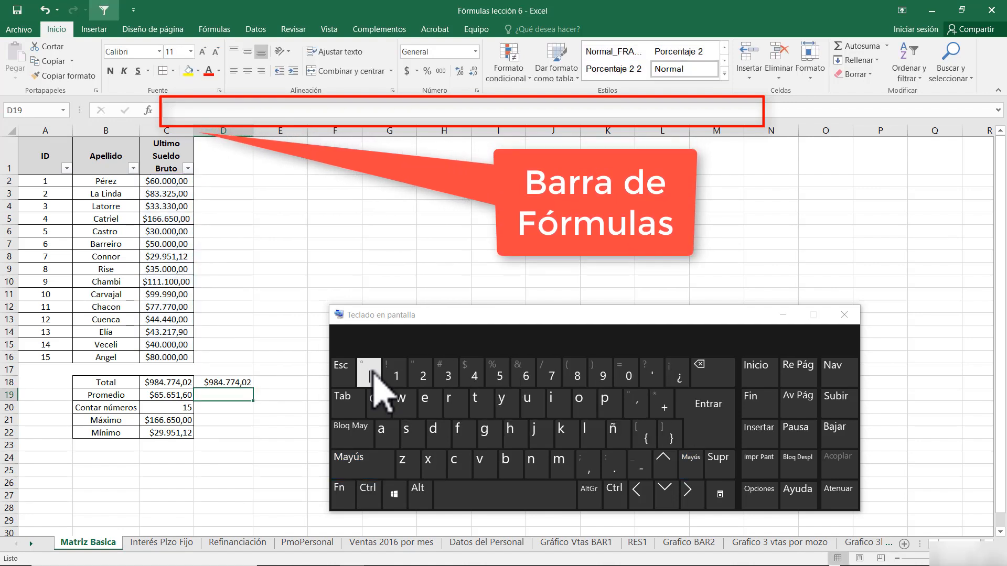
Examine the Promedio formula in cell C19 and the salary range it refers to.
key(Left)
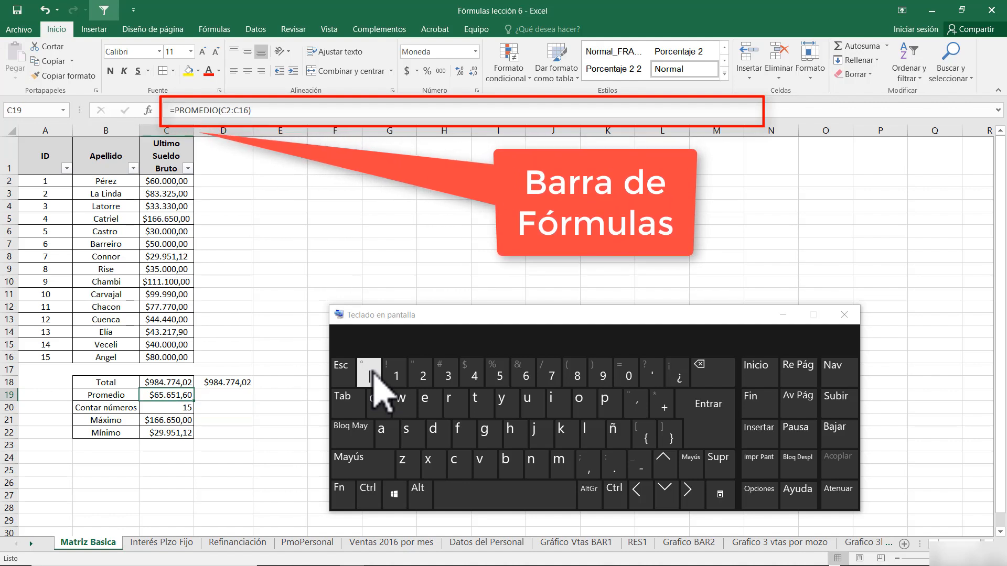
key(F2)
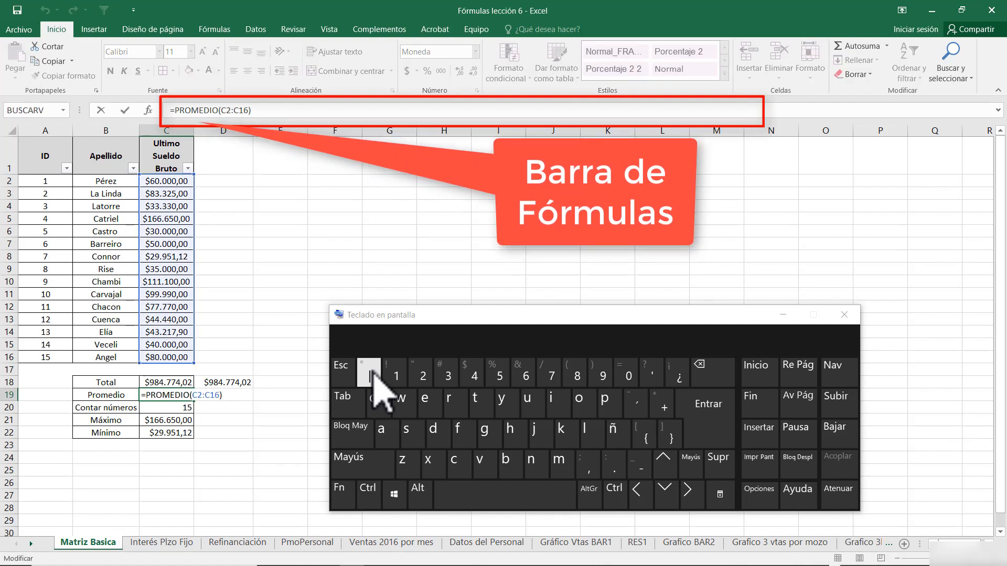
key(ctrl+Return)
Calculate the average salary manually in cell D19 with the formula =suma(C2:C16)/A16.
key(Right)
text(+)
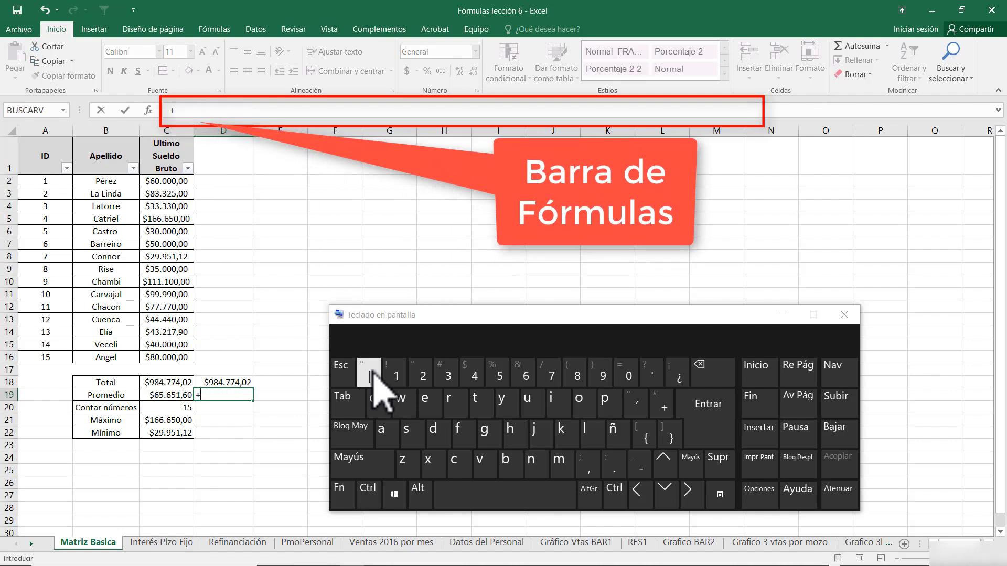
key(BackSpace)
text(=suma)
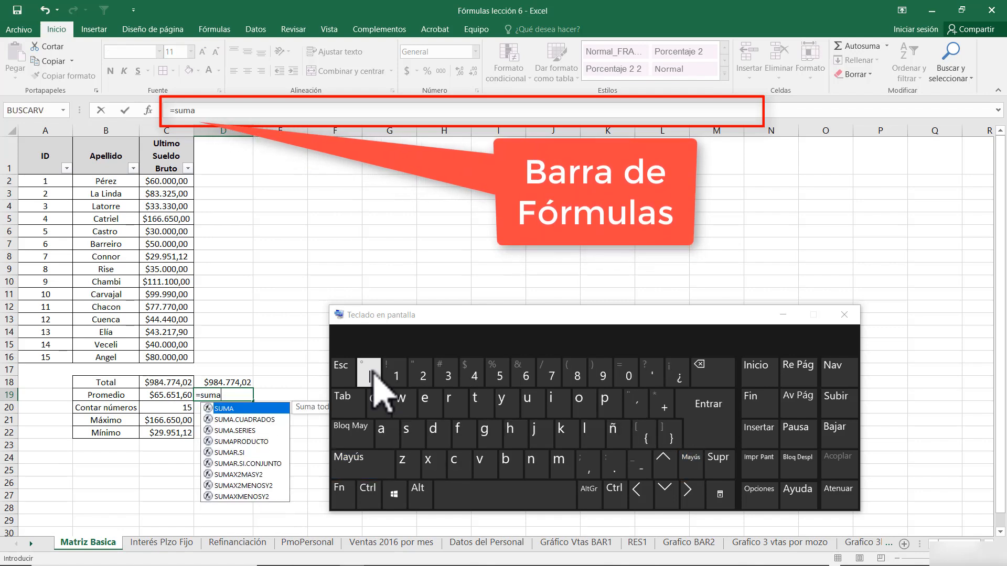
text(()
key(Up)
key(Up)
key(Up)
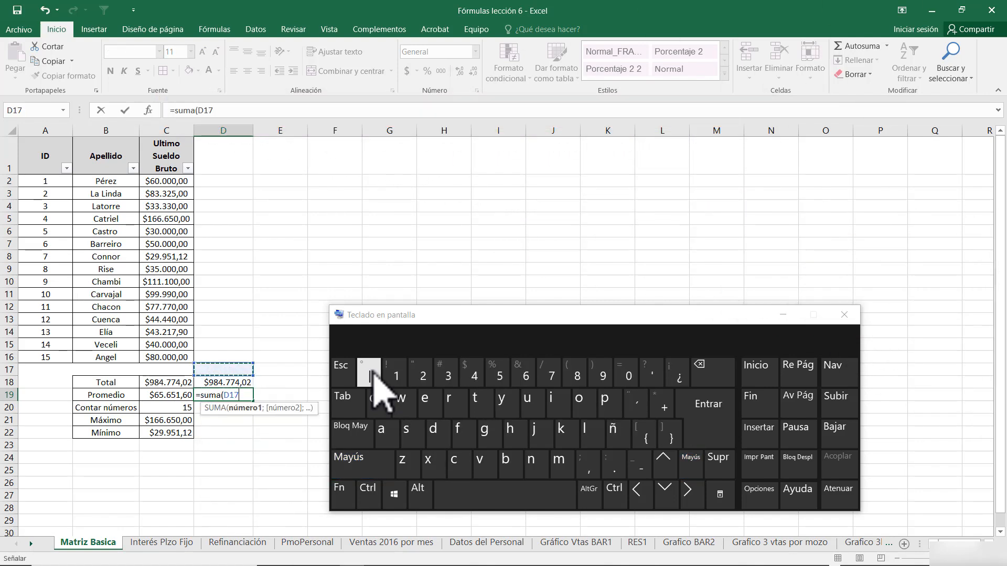
key(Left)
key(shift+Up)
key(shift+Up)
key(shift+Up)
key(shift+Up)
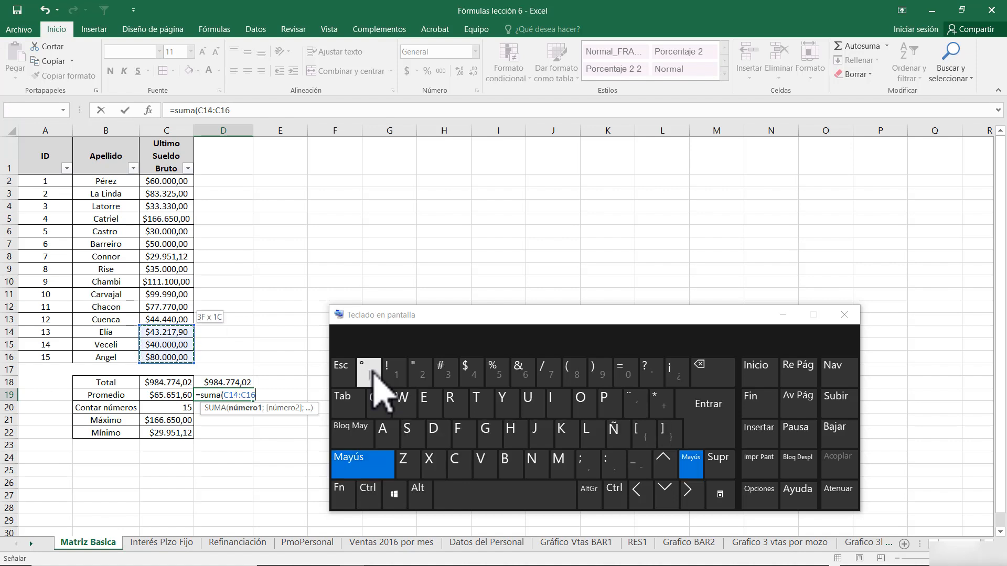
key(shift+Up)
key(shift+Up)
key(shift+Up)
key(shift+Up)
key(shift+Up)
key(shift+Up)
key(shift+Up)
key(shift+Up)
key(shift+Up)
key(shift+Up)
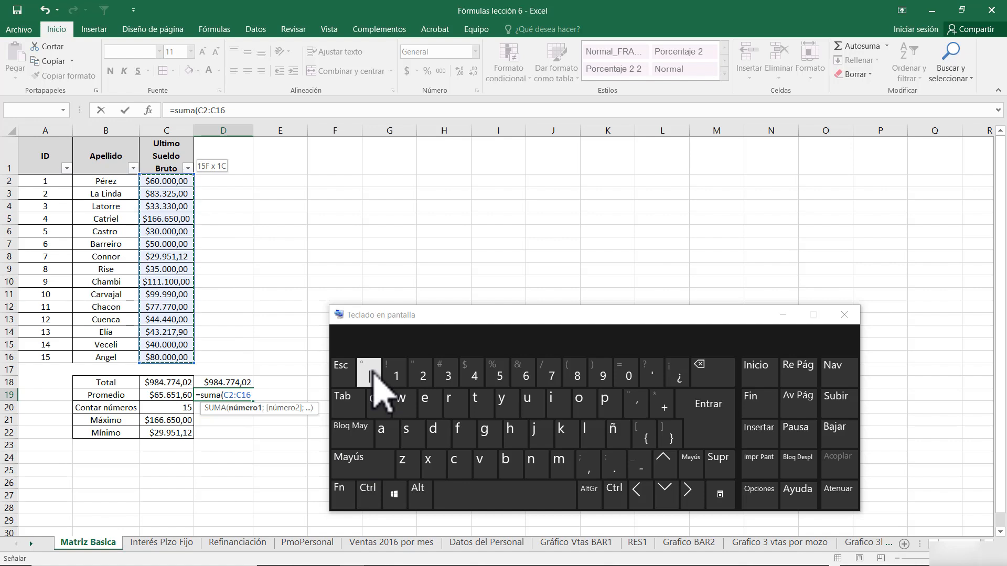
text()/)
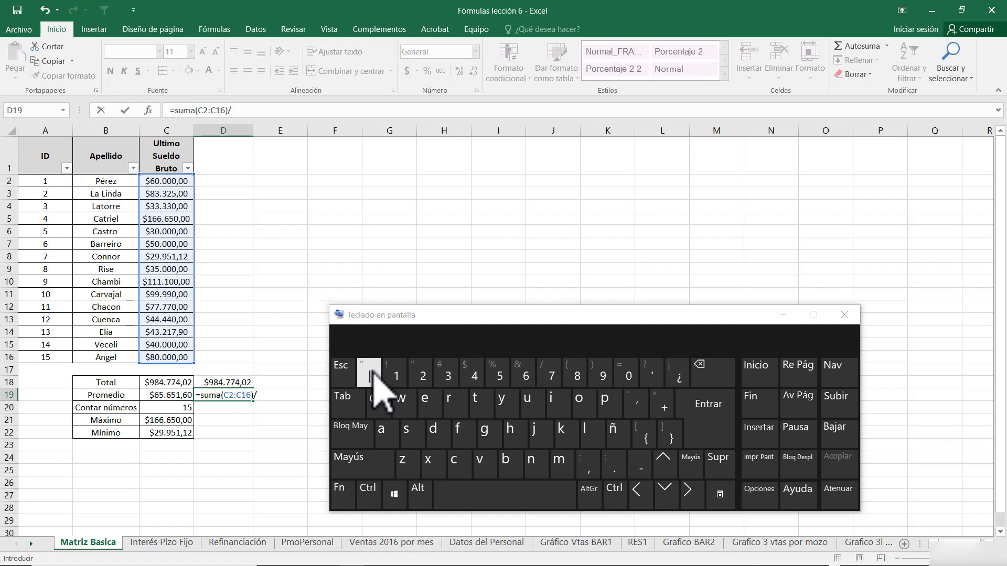
click(59, 360)
click(59, 359)
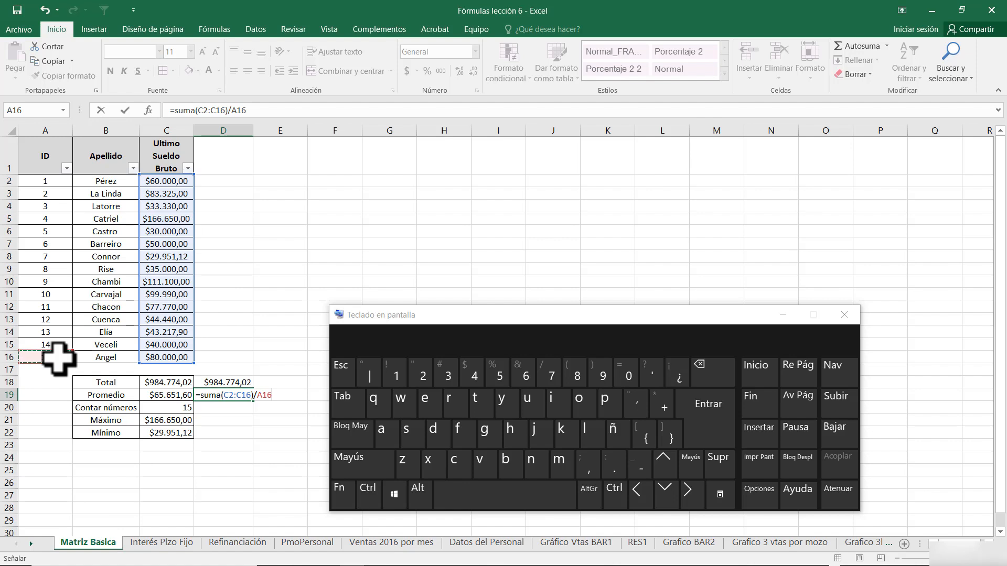
key(Return)
Replace the divisor A16 in cell D19's average formula with contar(C2:C16).
key(Up)
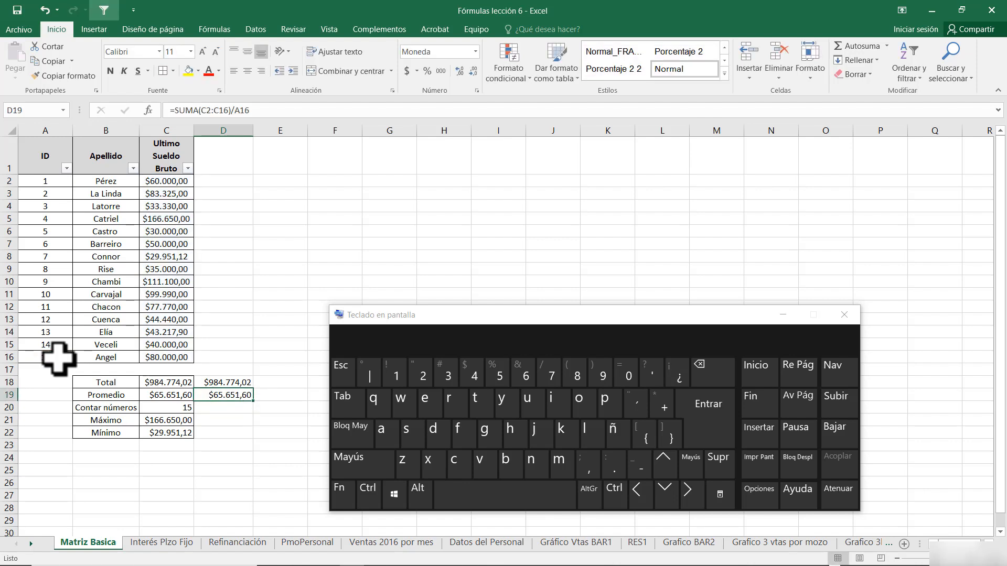
key(F2)
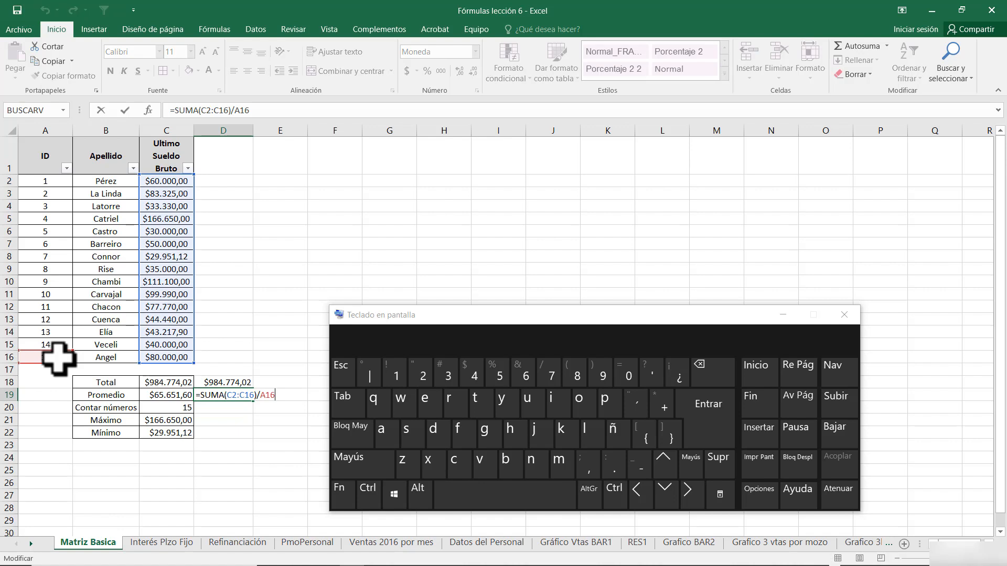
key(BackSpace)
key(BackSpace)
key(BackSpace)
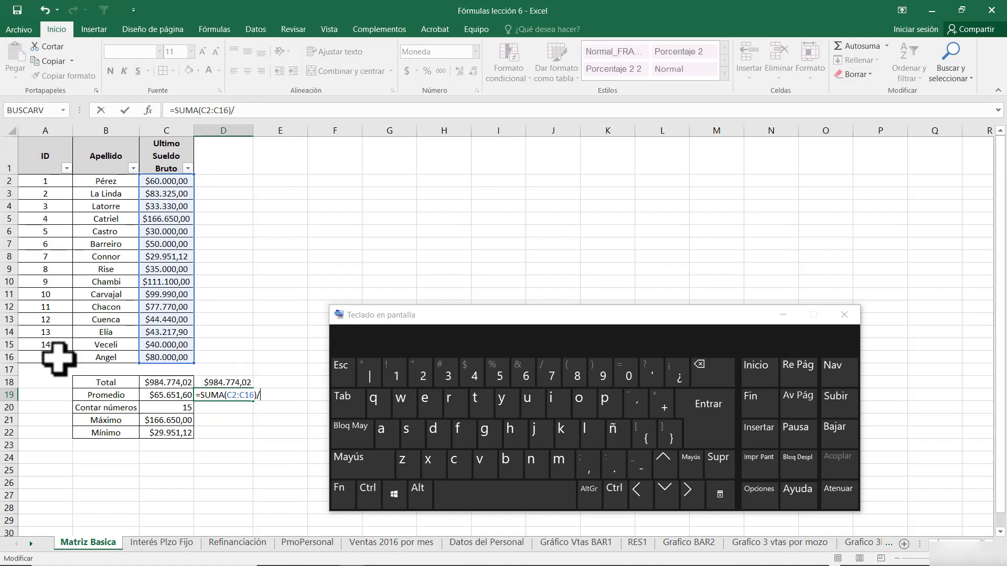
text(con)
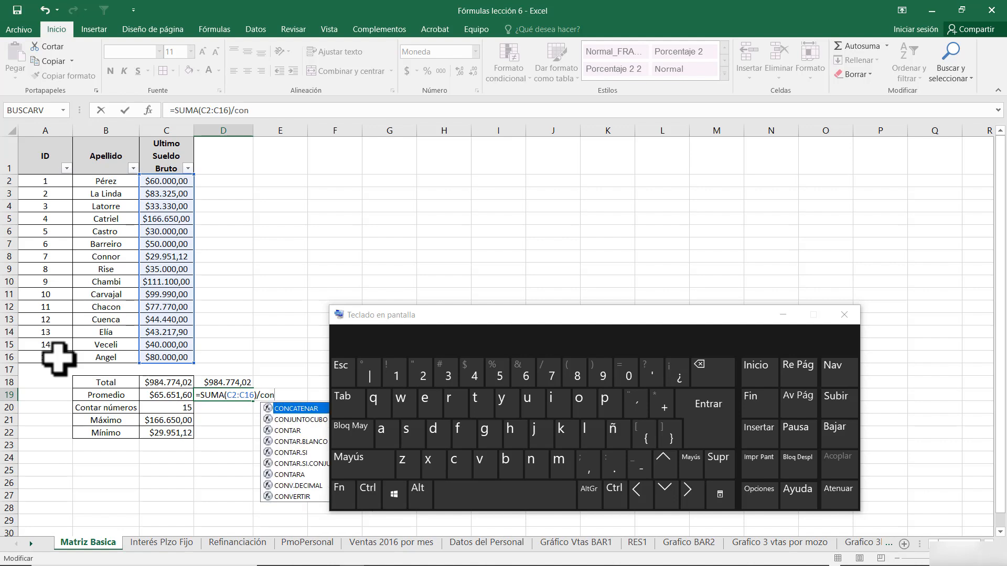
text(tar()
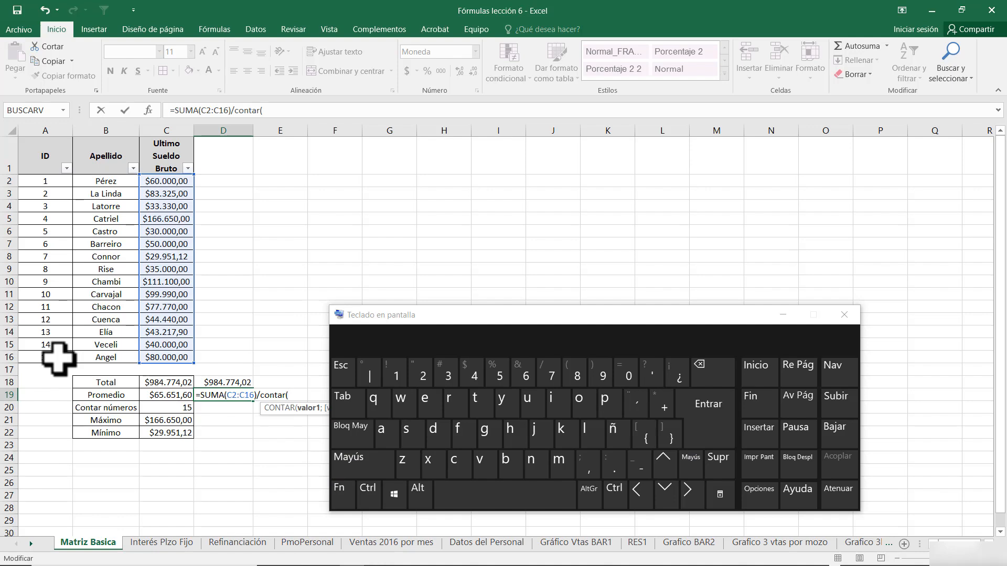
drag(166, 183, 171, 357)
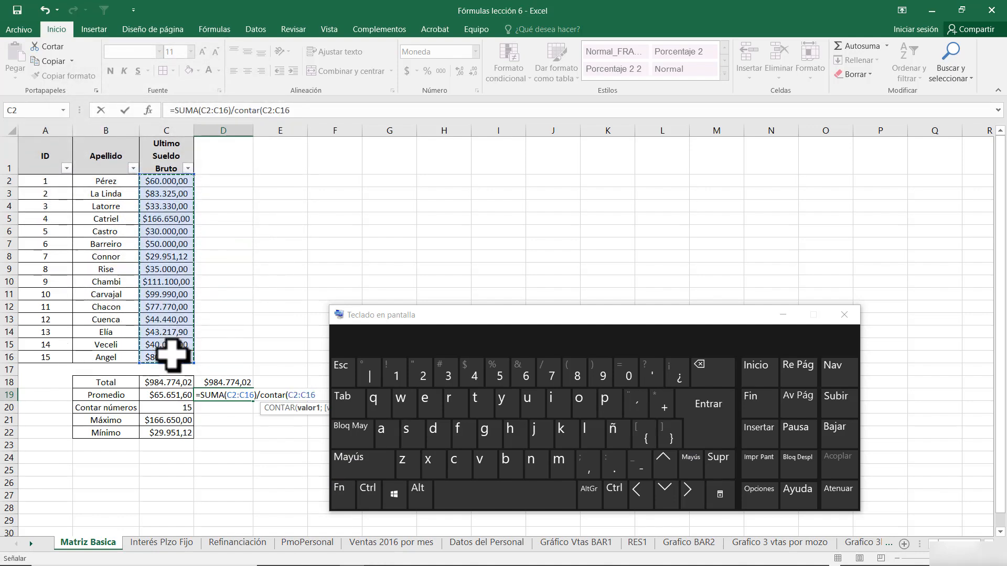
text())
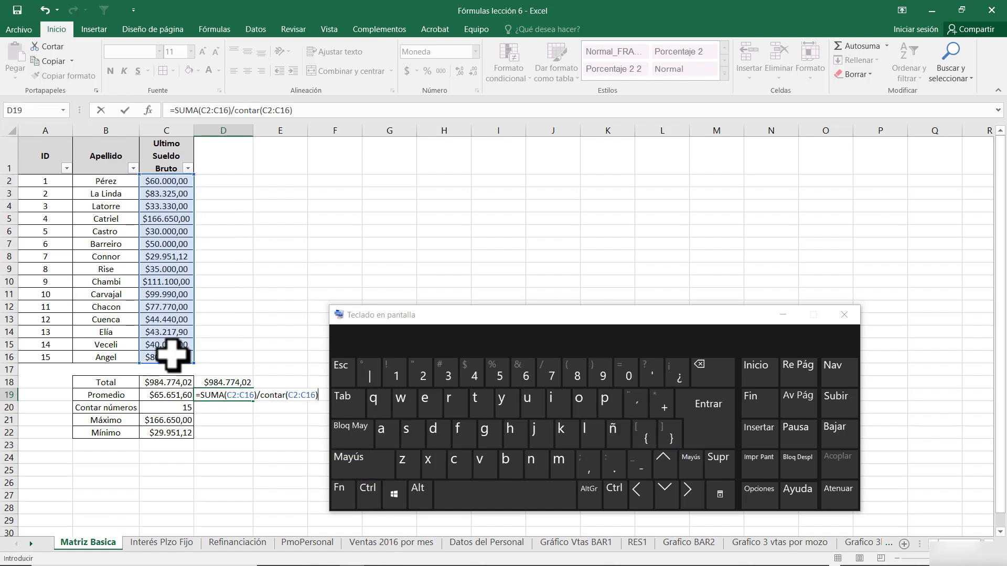
key(Return)
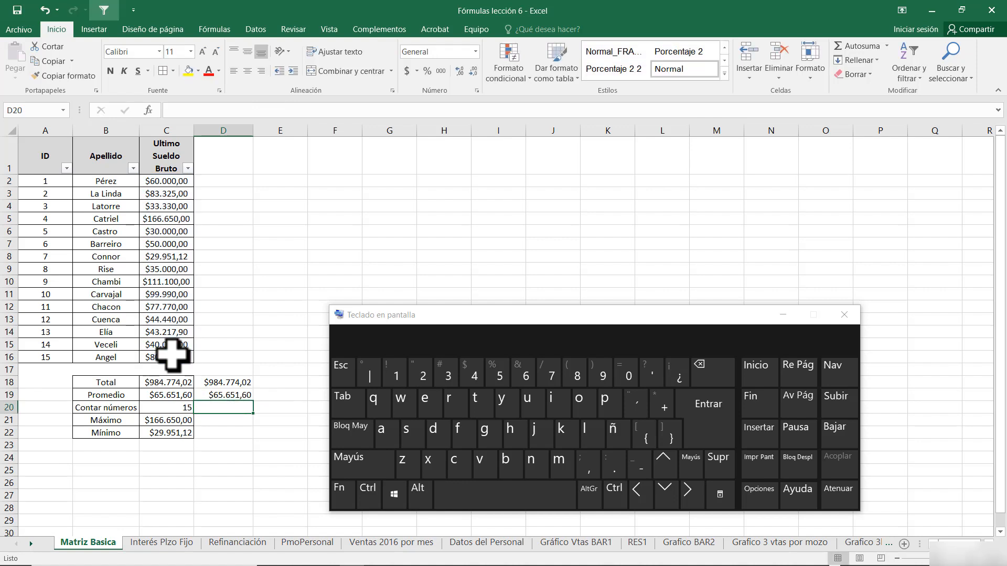
Check the CONTAR formula in cell C20 and count the salaries manually in D20 with contar over C2:C16, starting with a plus sign.
key(Left)
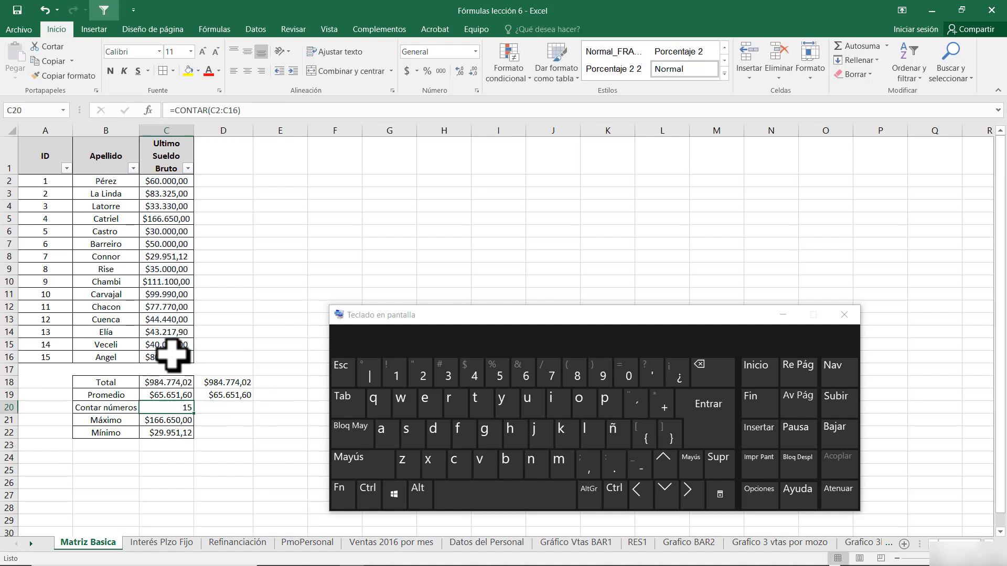
key(Right)
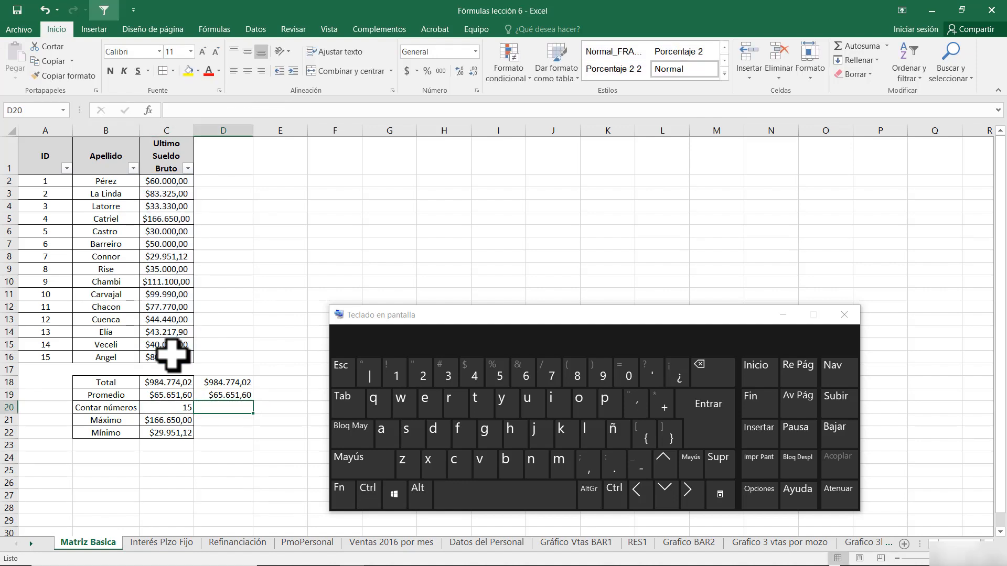
key(Left)
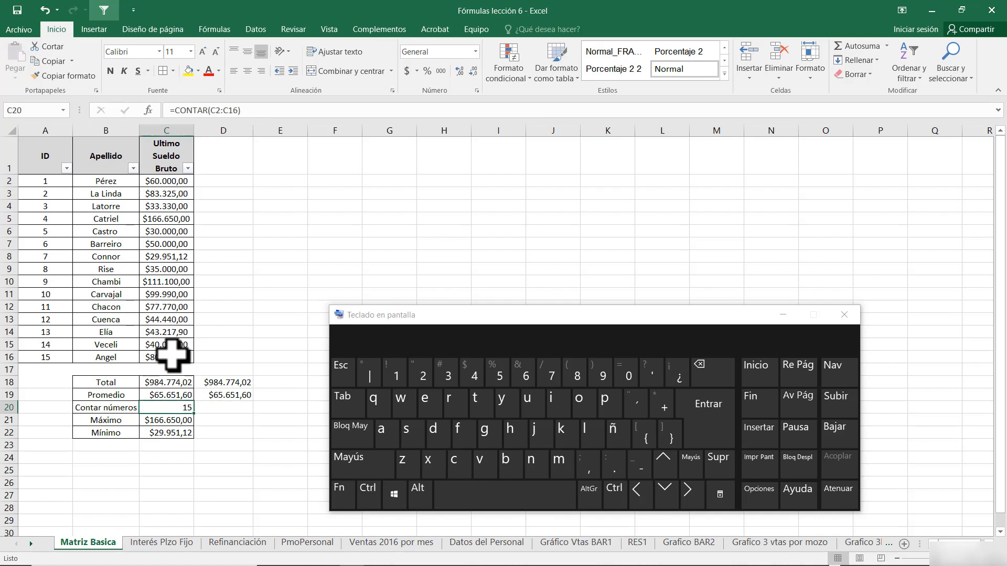
key(F2)
key(Escape)
key(Right)
text(+contar)
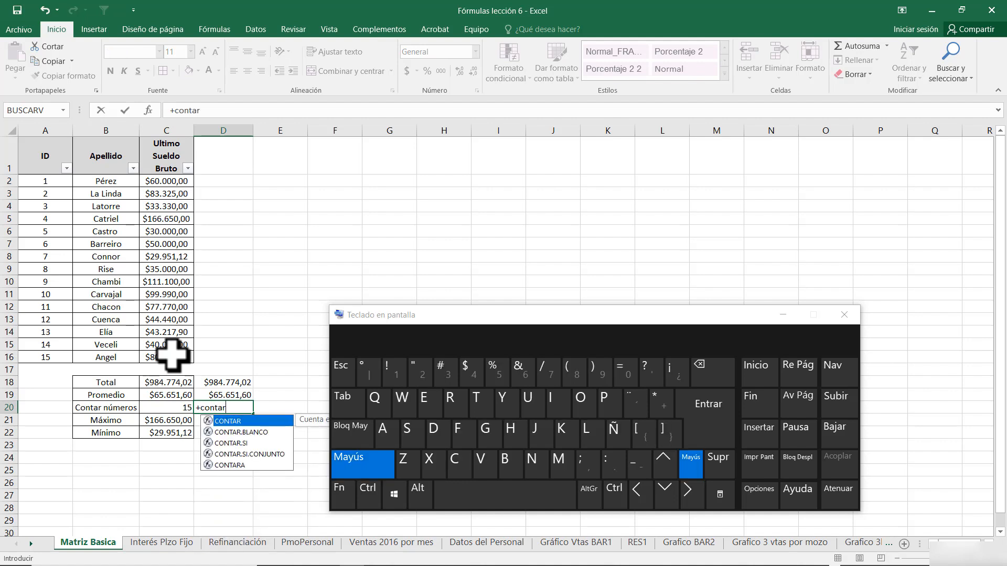
text(()
key(Up)
key(Up)
key(Up)
key(Up)
key(Left)
key(shift+Up)
key(shift+Up)
key(shift+Up)
key(shift+Up)
key(shift+Up)
key(shift+Up)
key(shift+Up)
key(shift+Up)
key(shift+Up)
key(shift+Up)
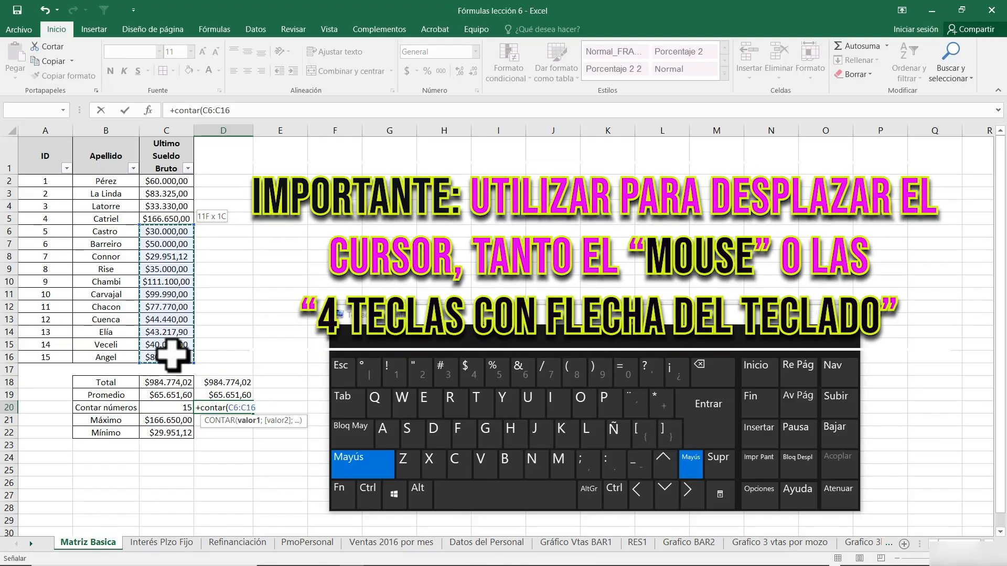
key(shift+Up)
key(shift+Up)
key(shift+Up)
key(shift+Up)
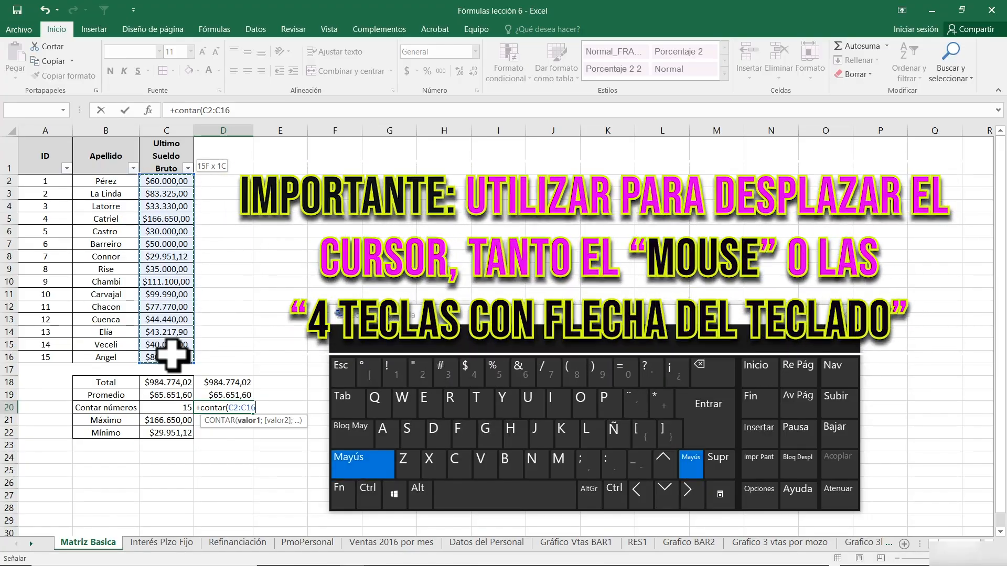
key(Return)
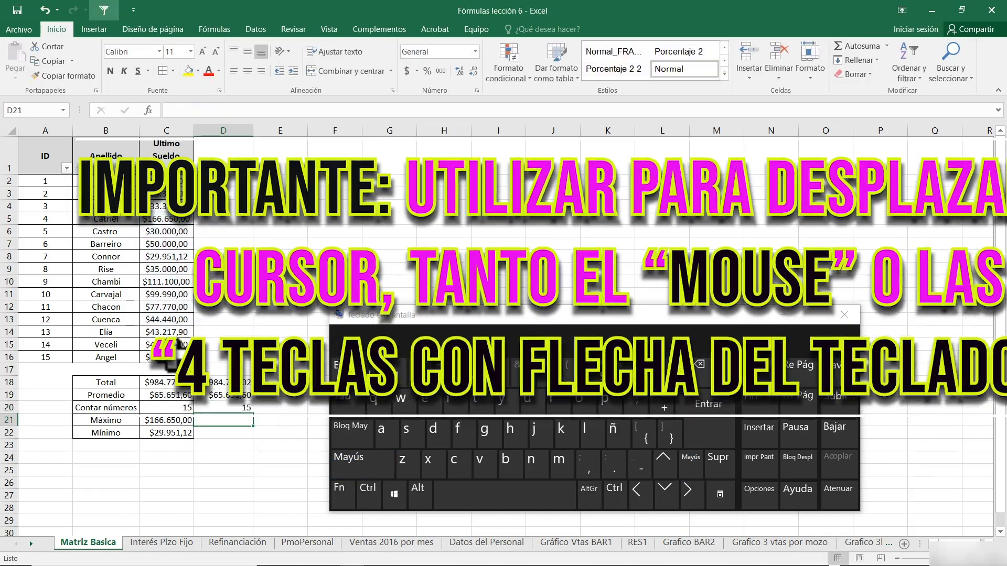
Check the MAX formula in cell C21 and find the highest salary manually in cell D21 with =max(C2:C16).
key(Left)
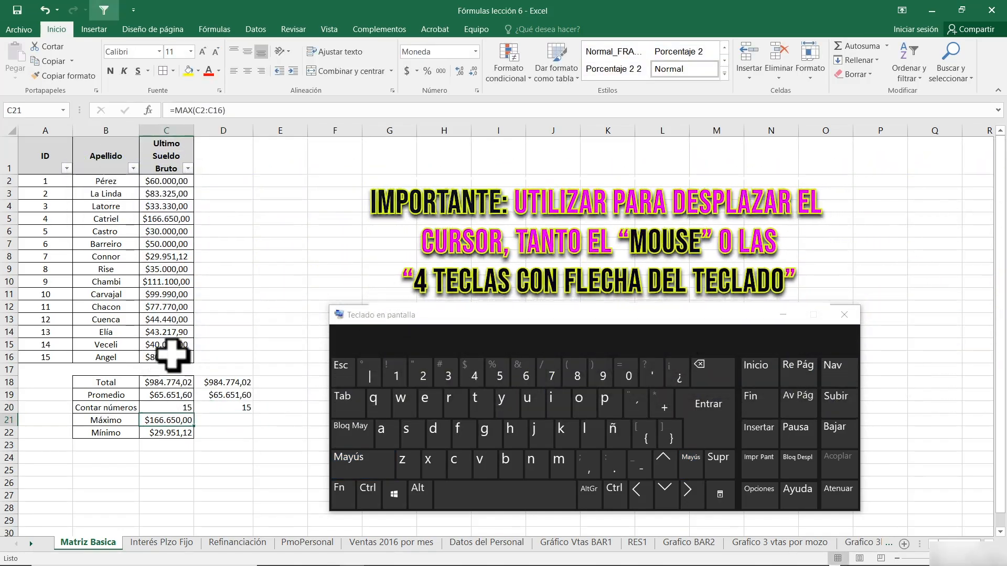
key(F2)
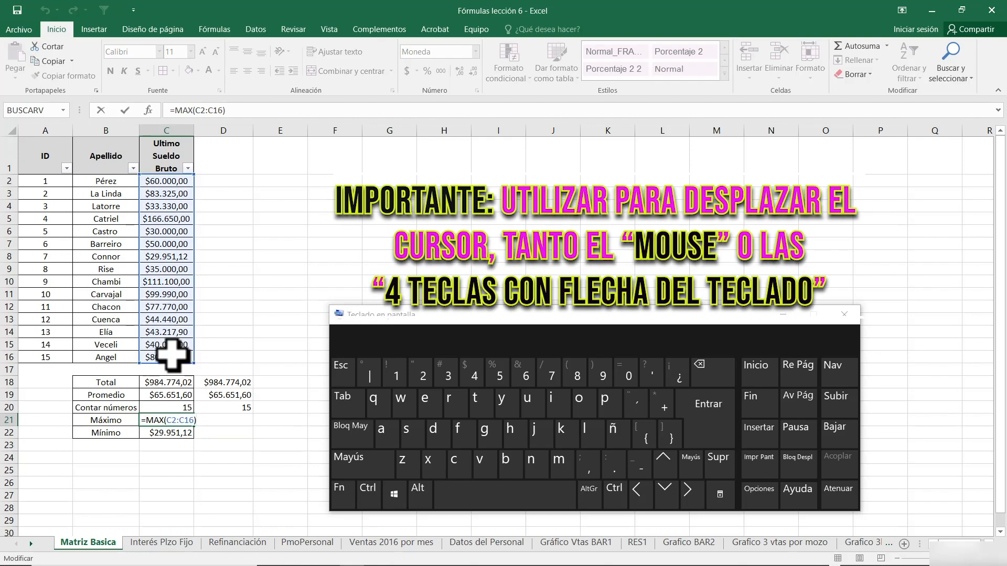
key(Escape)
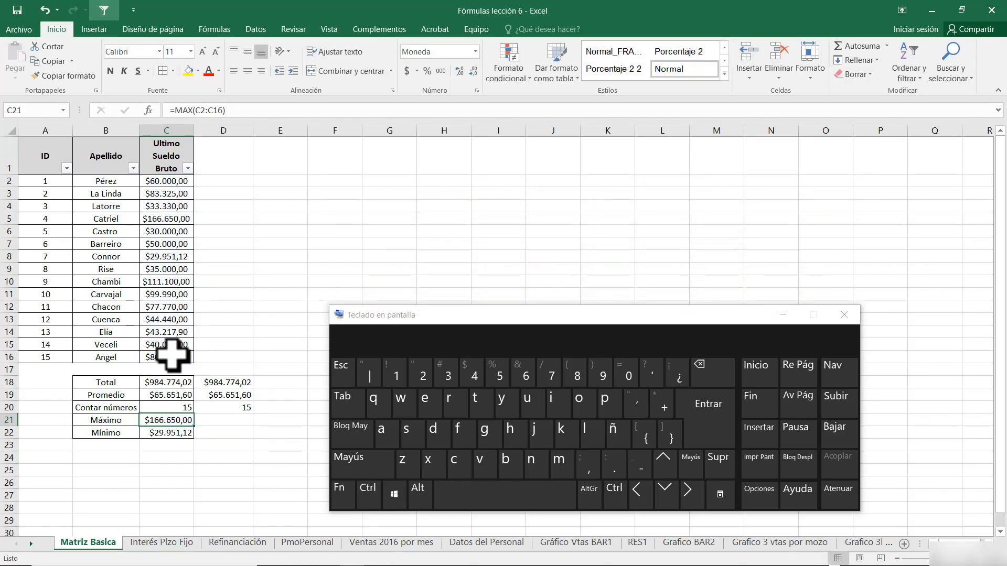
key(Right)
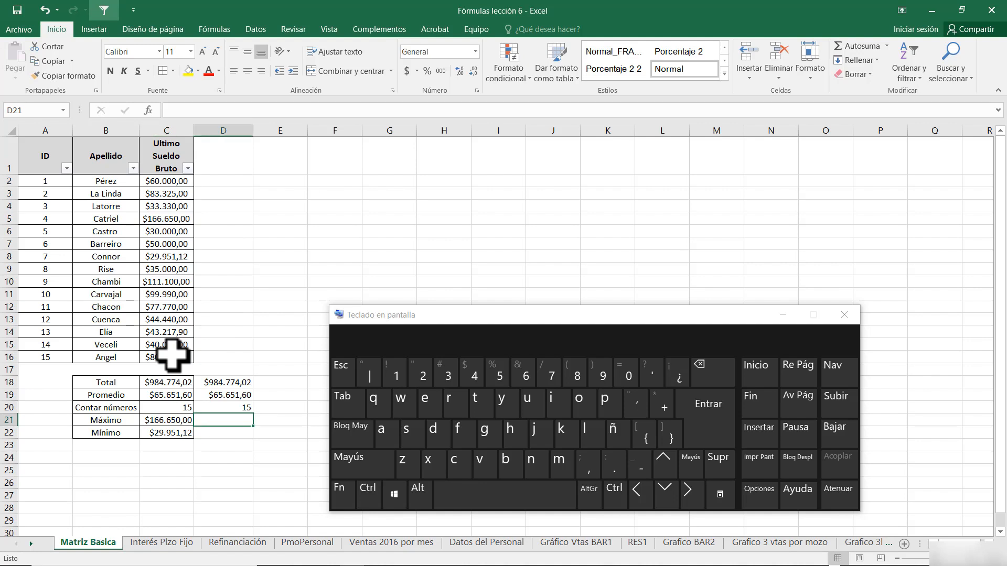
key(shift)
text(=max)
key(shift)
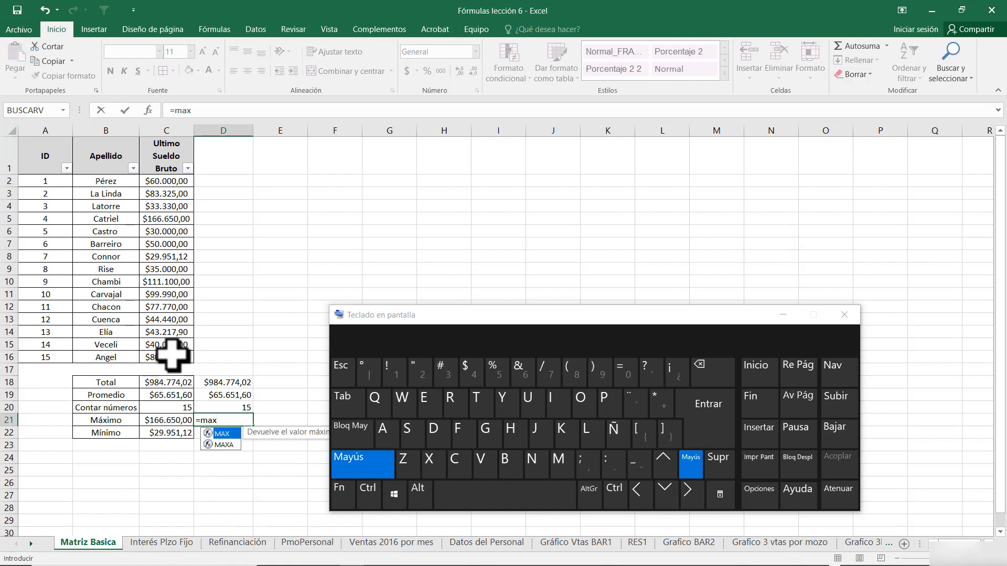
text(()
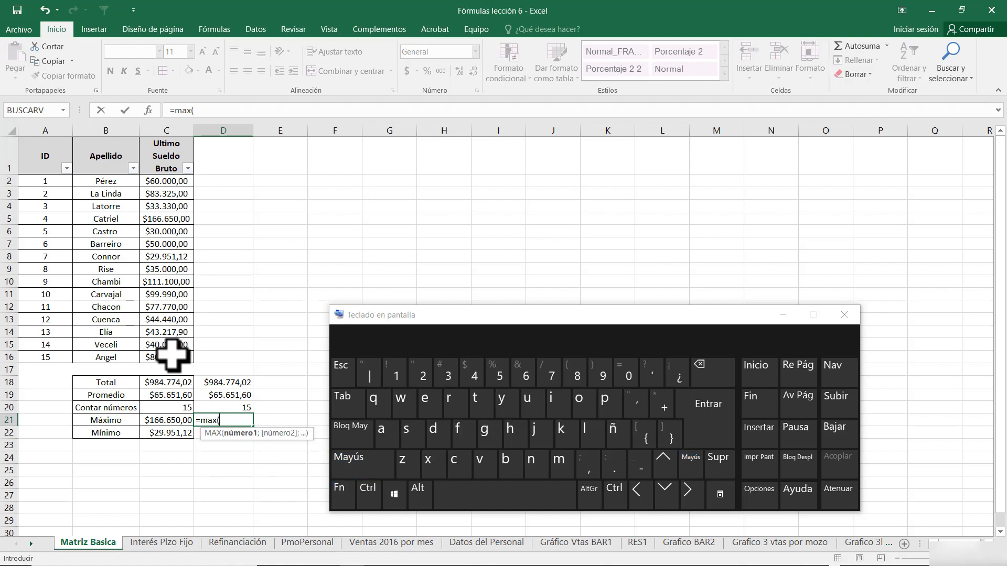
drag(171, 185, 178, 354)
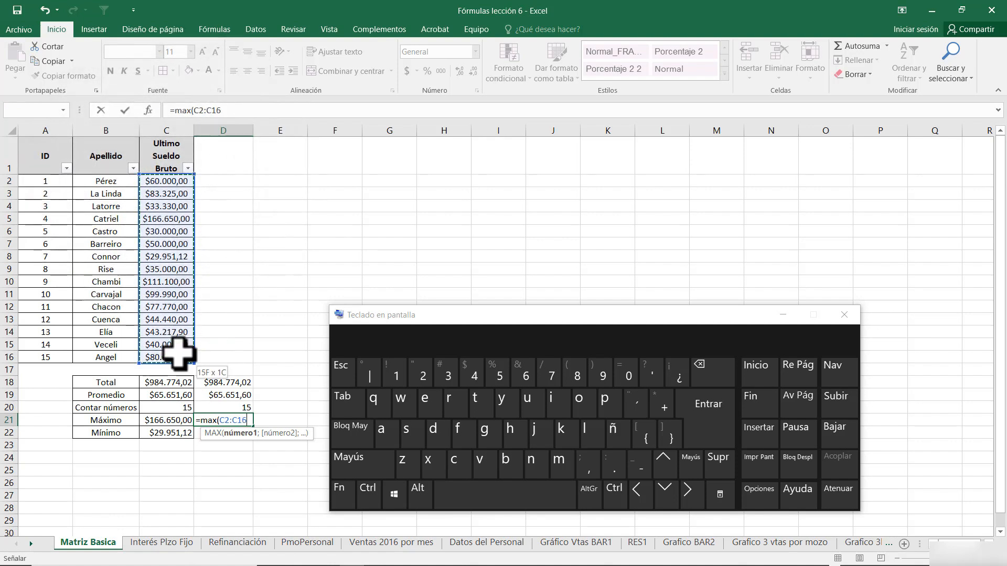
key(shift)
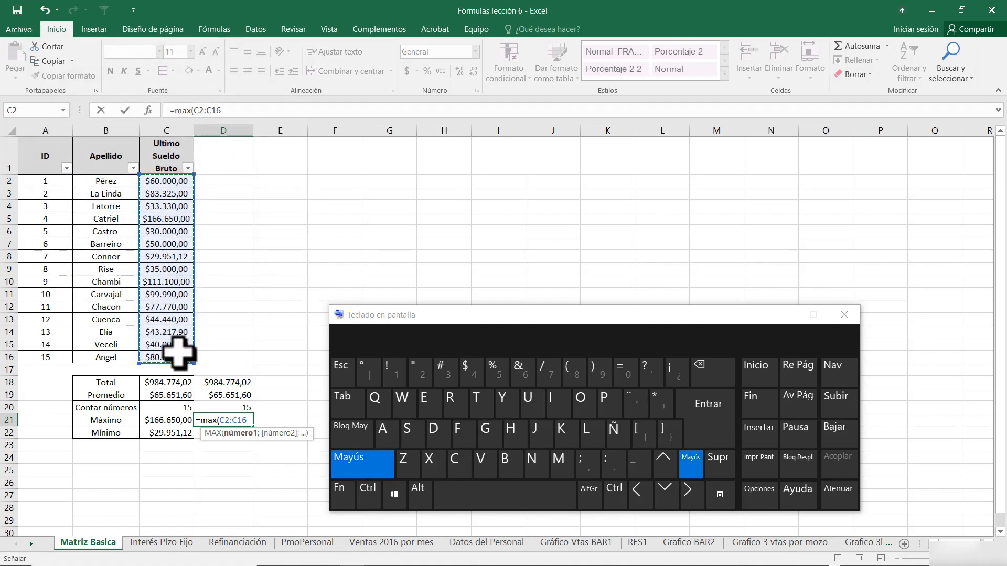
text())
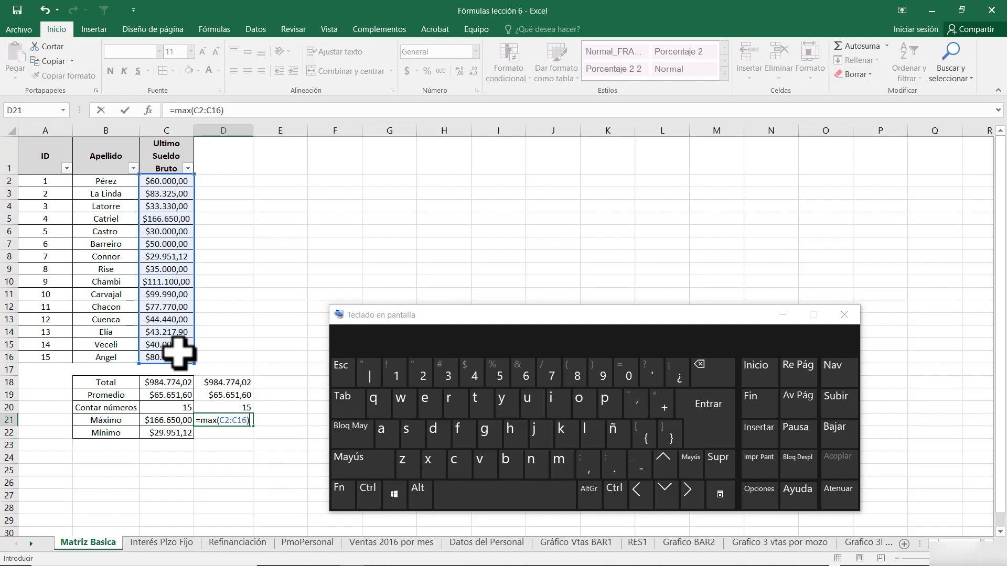
key(Return)
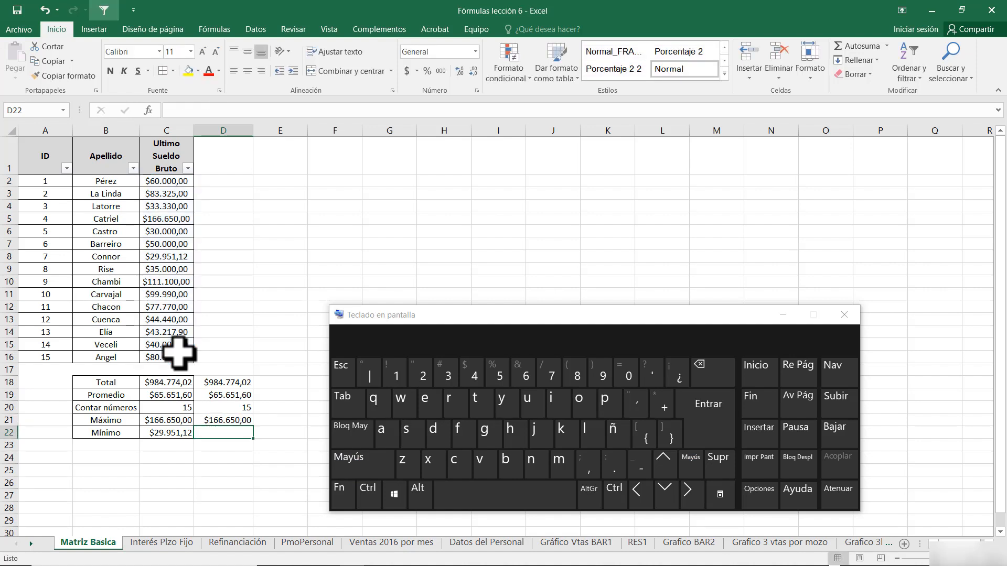
Check the MIN formula in cell C22 and find the lowest salary manually in cell D22 with +min(C2:C16).
key(Left)
key(F2)
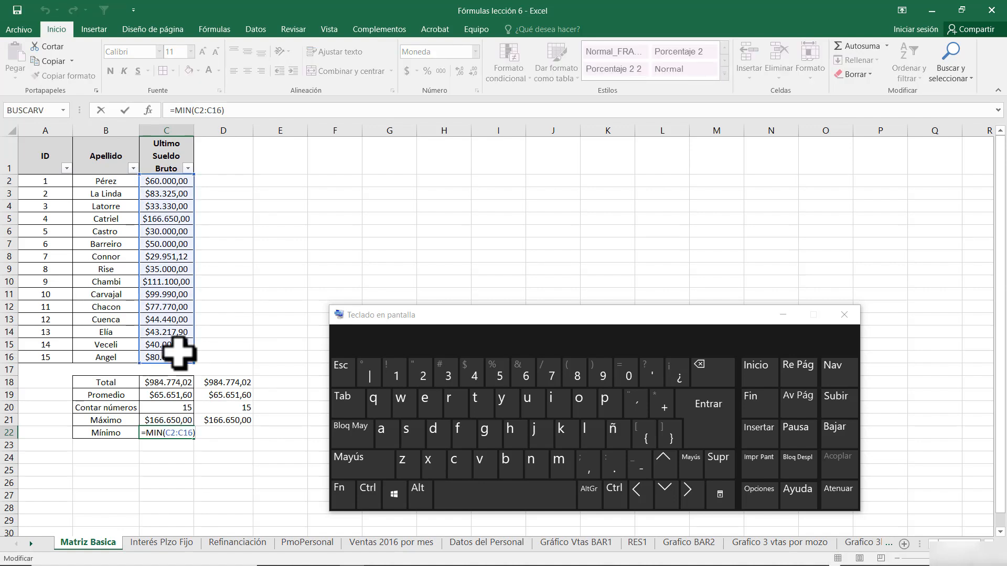
key(Tab)
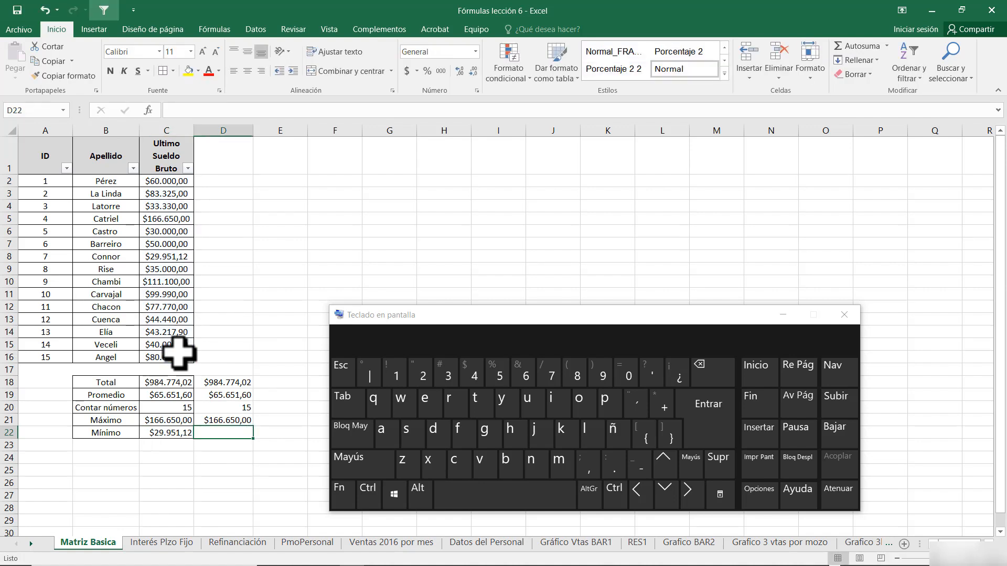
text(+min)
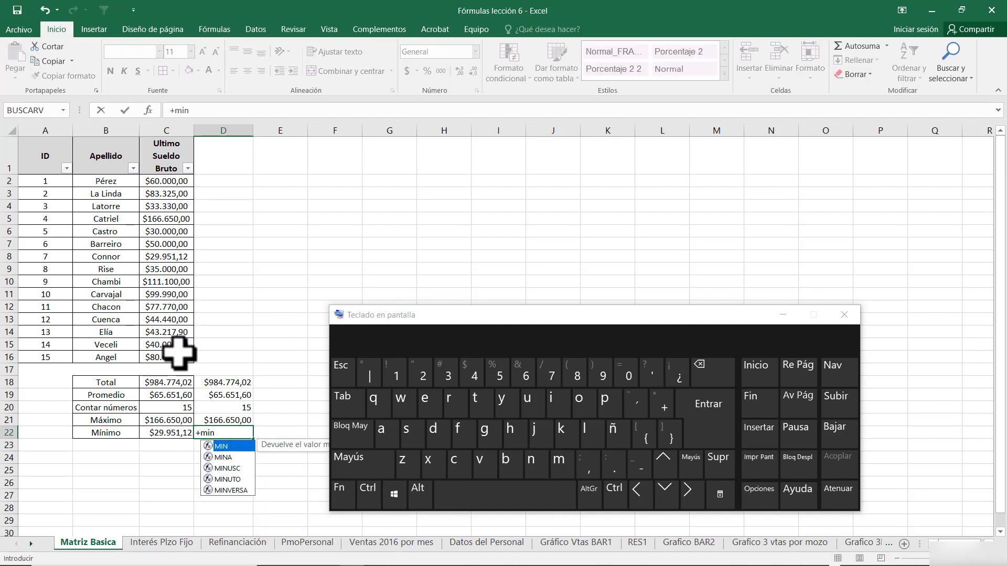
key(shift)
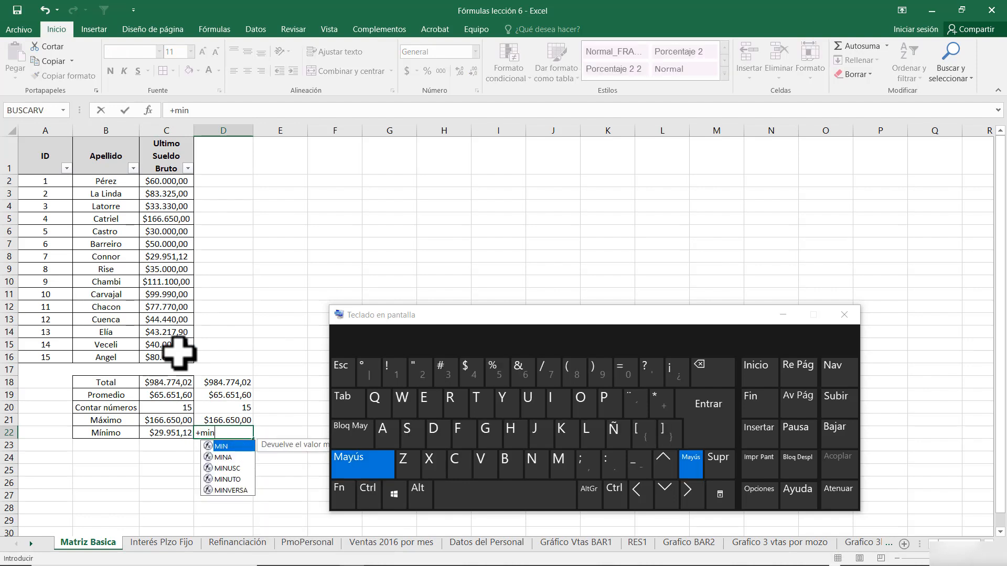
text(()
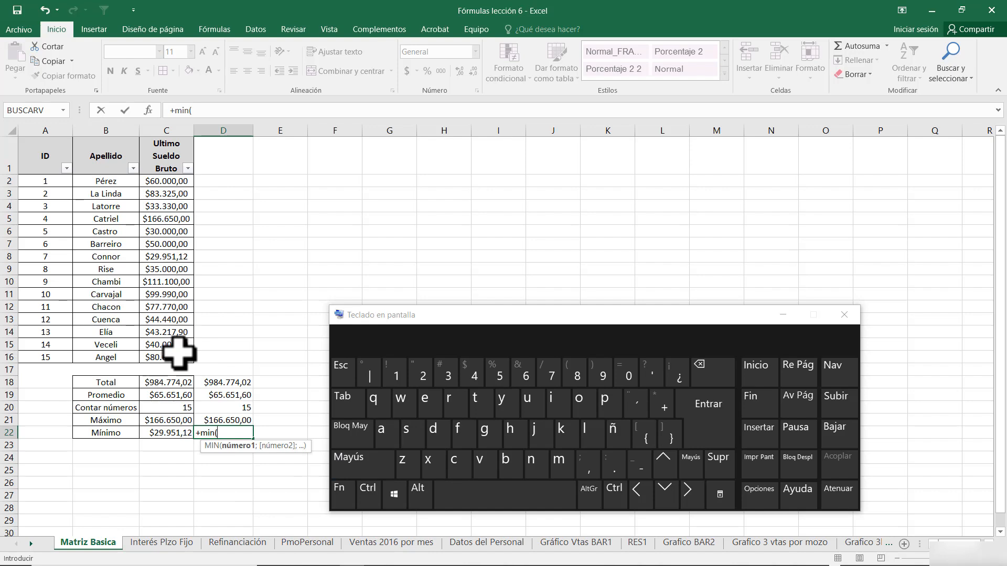
drag(167, 181, 167, 354)
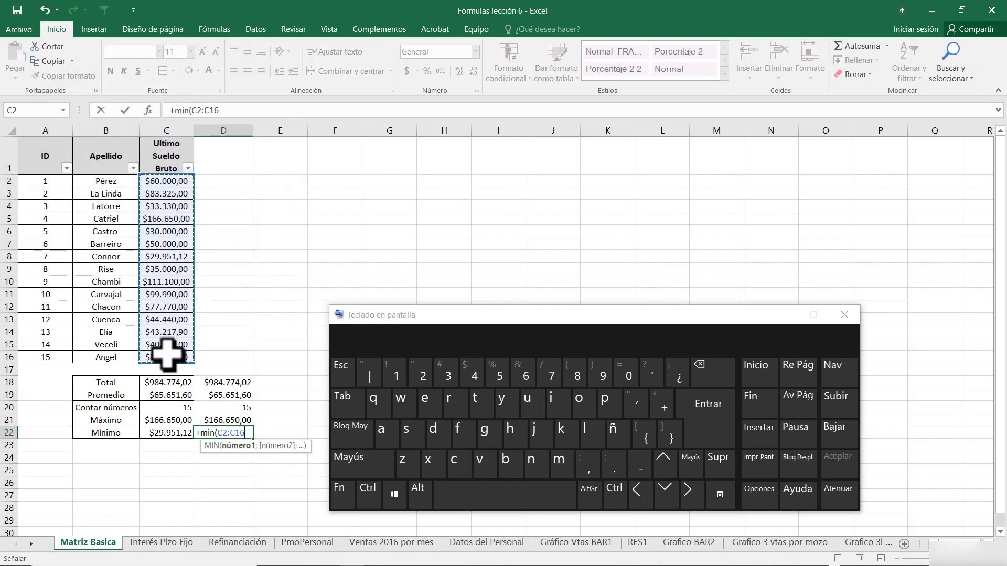
text())
key(Return)
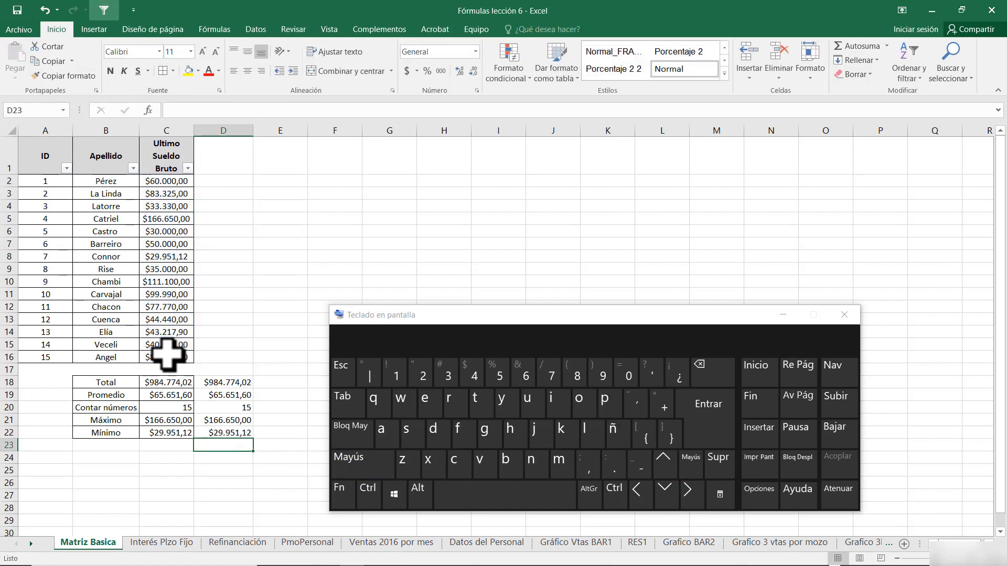
Inspect the SUMA function arguments of cell D18 and read the help article on the function, leaving the formula as is.
key(Up)
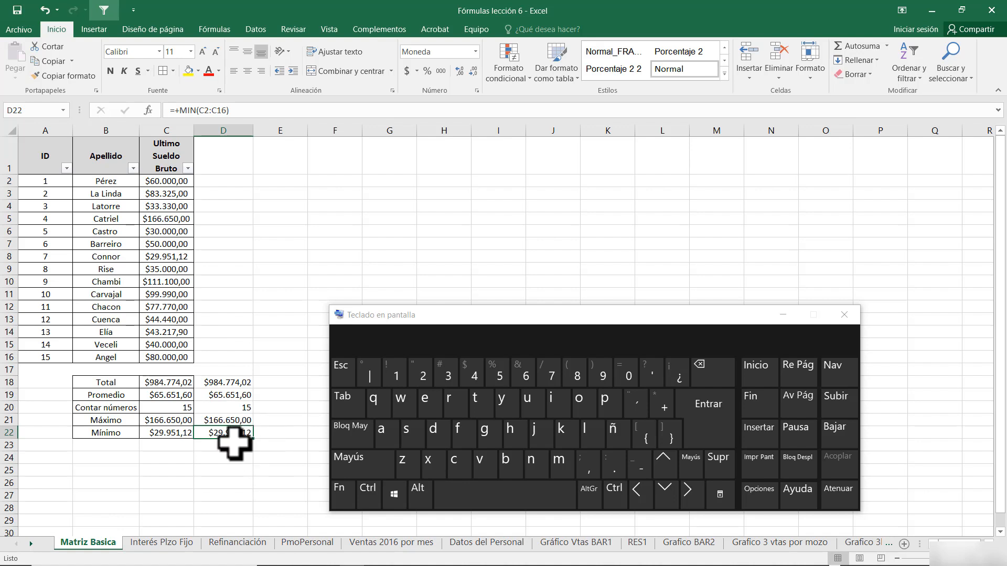
click(230, 382)
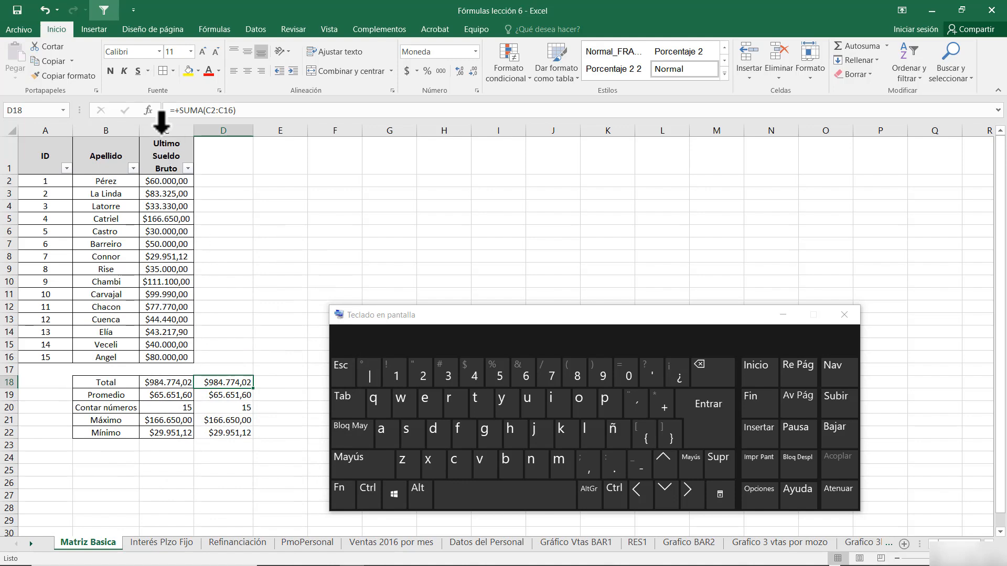
click(148, 111)
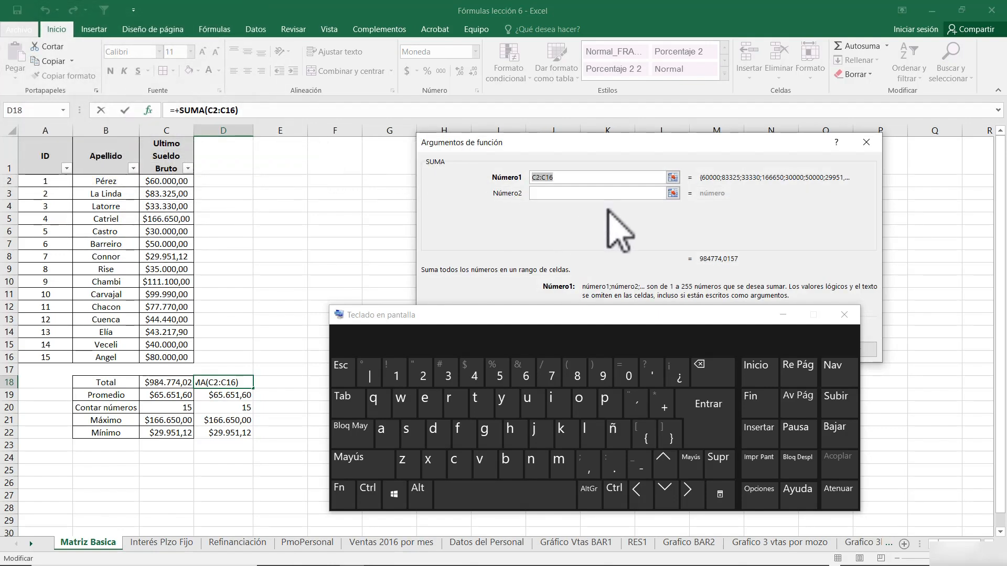
drag(755, 139, 627, 80)
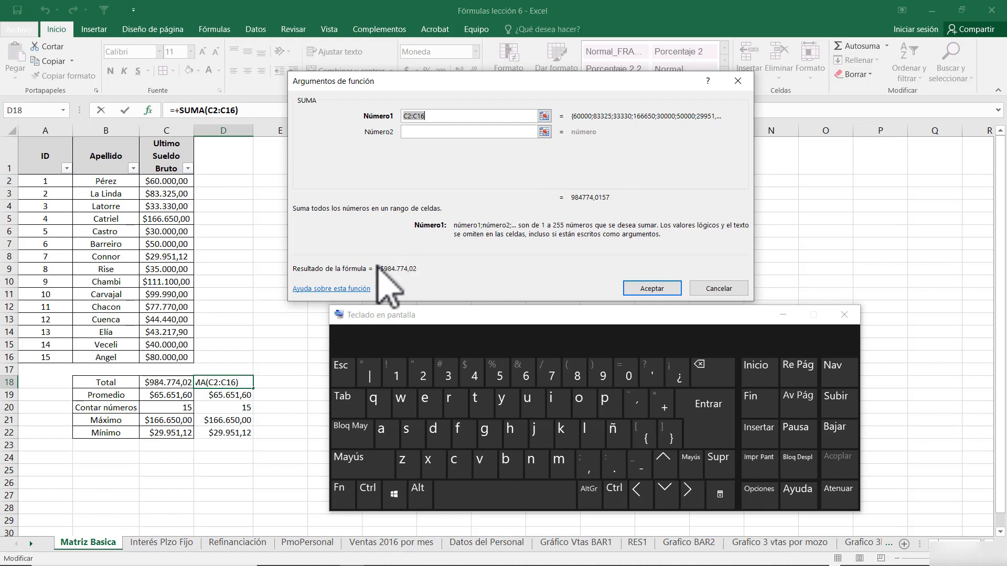
click(357, 289)
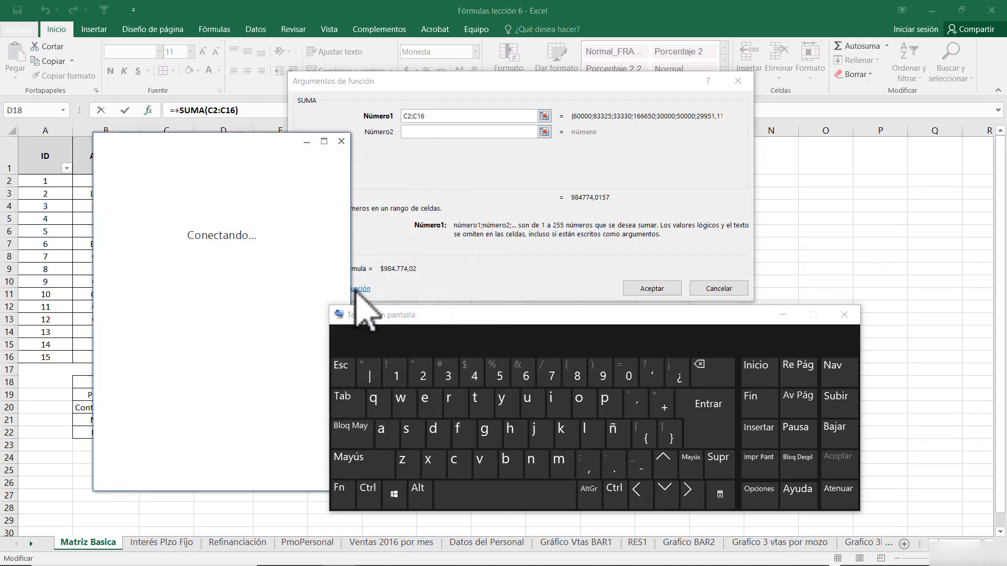
drag(429, 317, 538, 318)
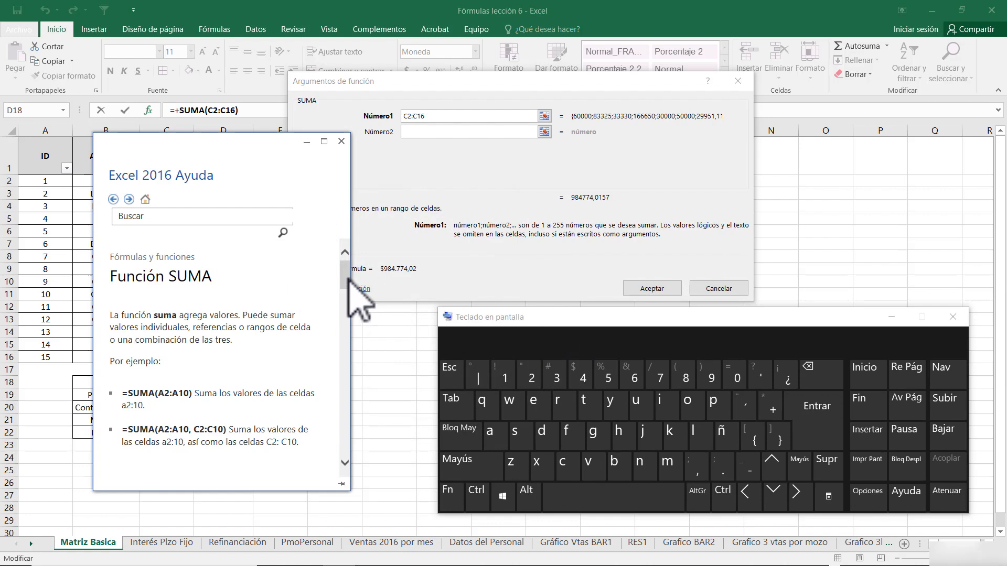
drag(346, 272, 336, 395)
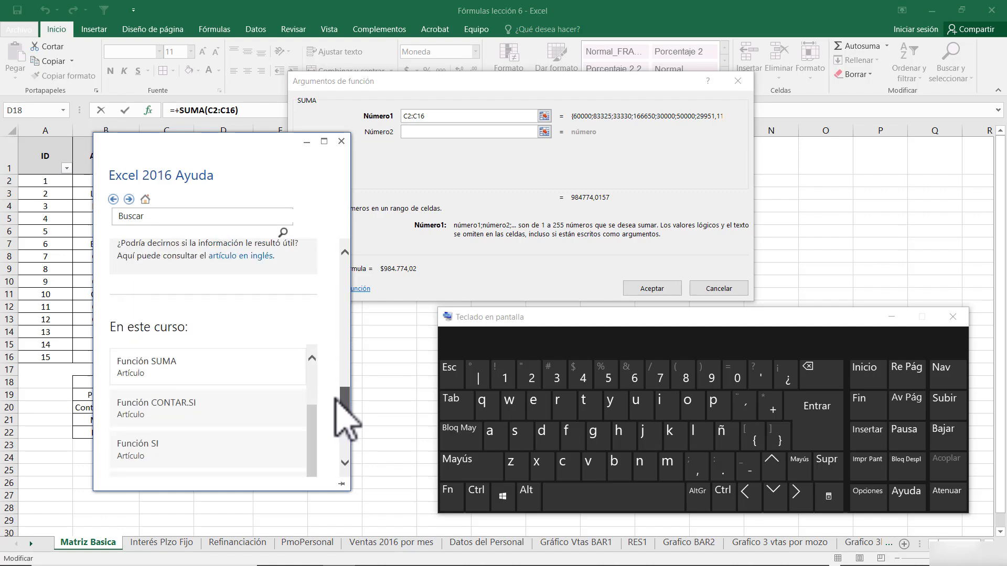
drag(335, 397, 334, 269)
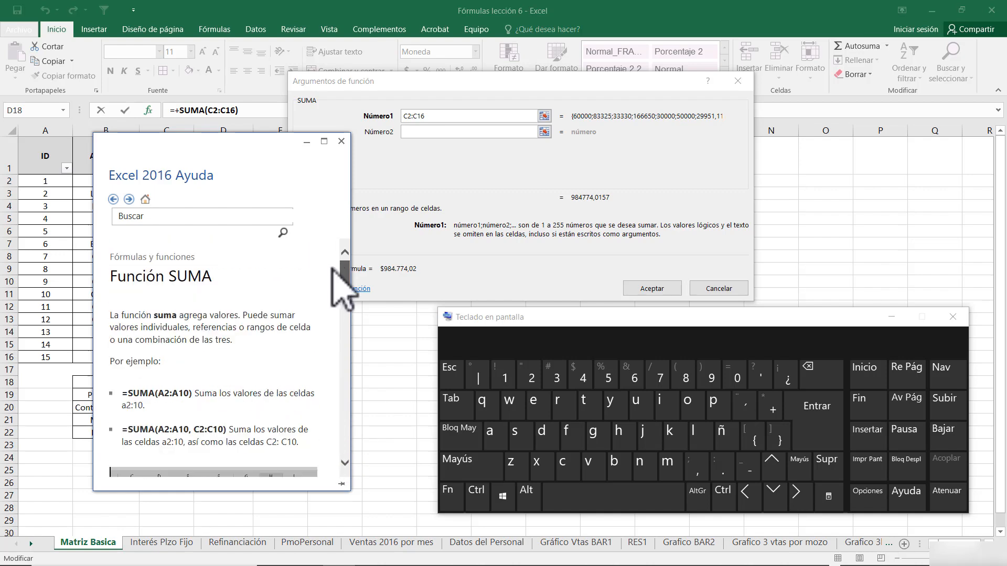
click(342, 142)
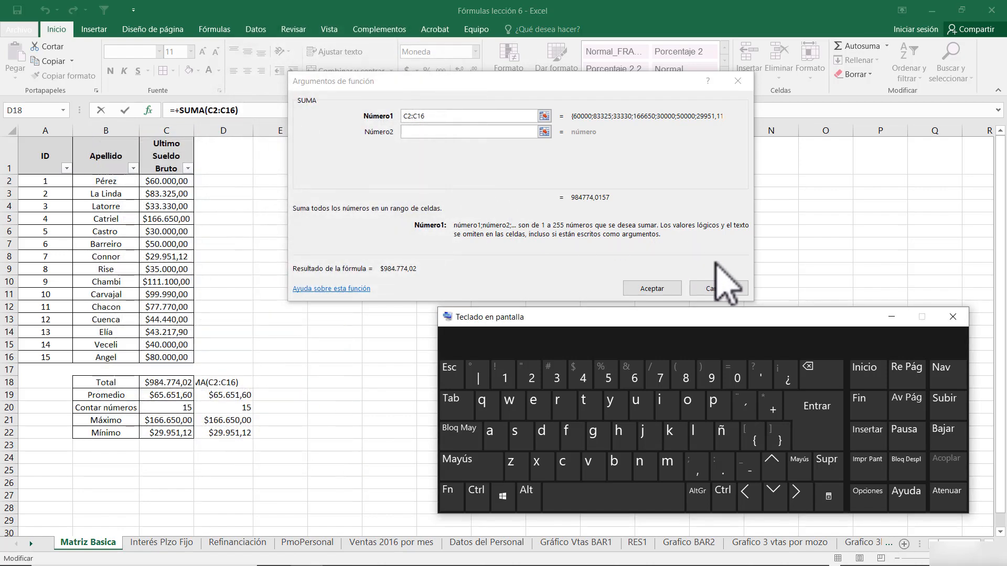
click(728, 289)
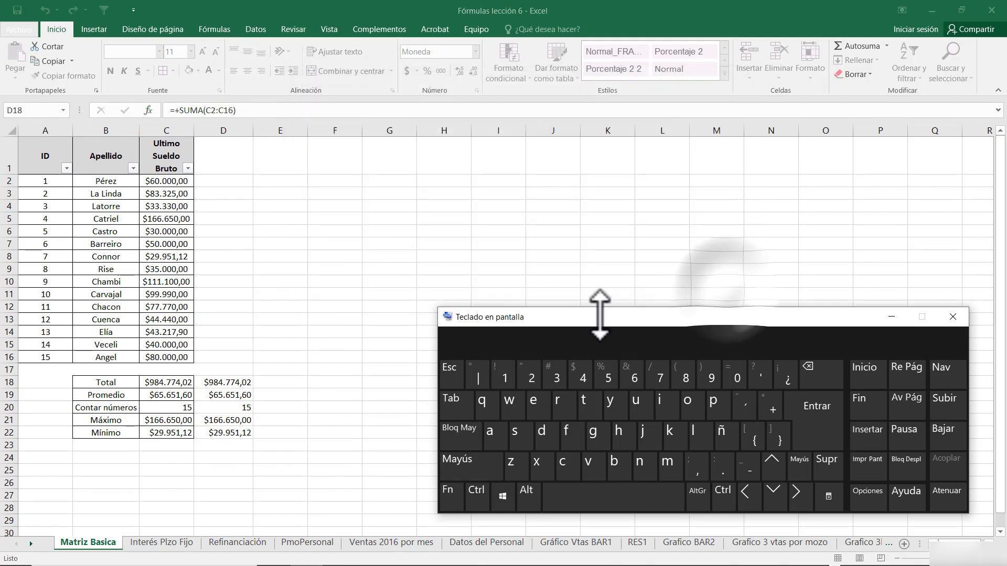
Inspect the CONTAR function arguments in cell D19's average formula and read the help article on CONTAR.
click(229, 396)
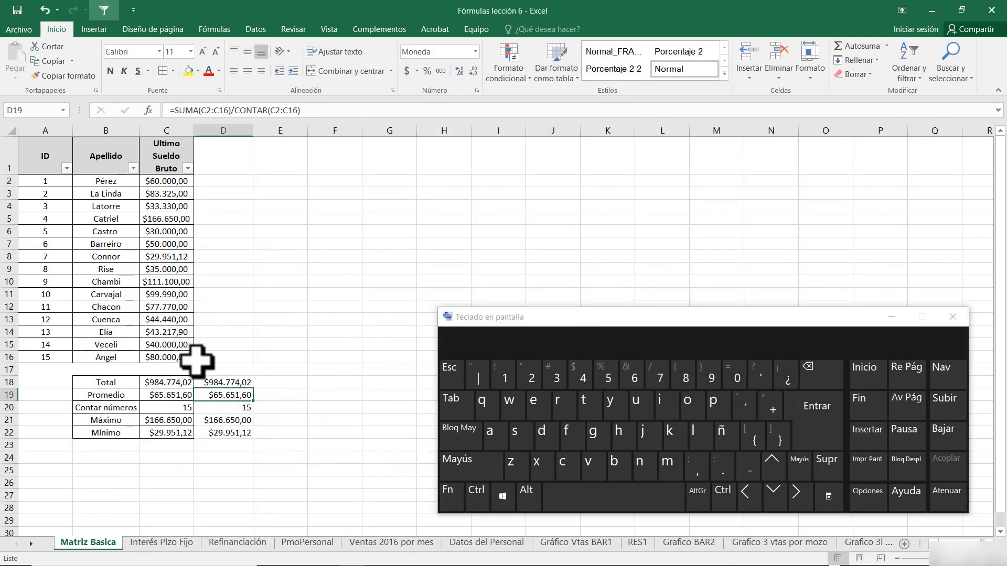
click(150, 110)
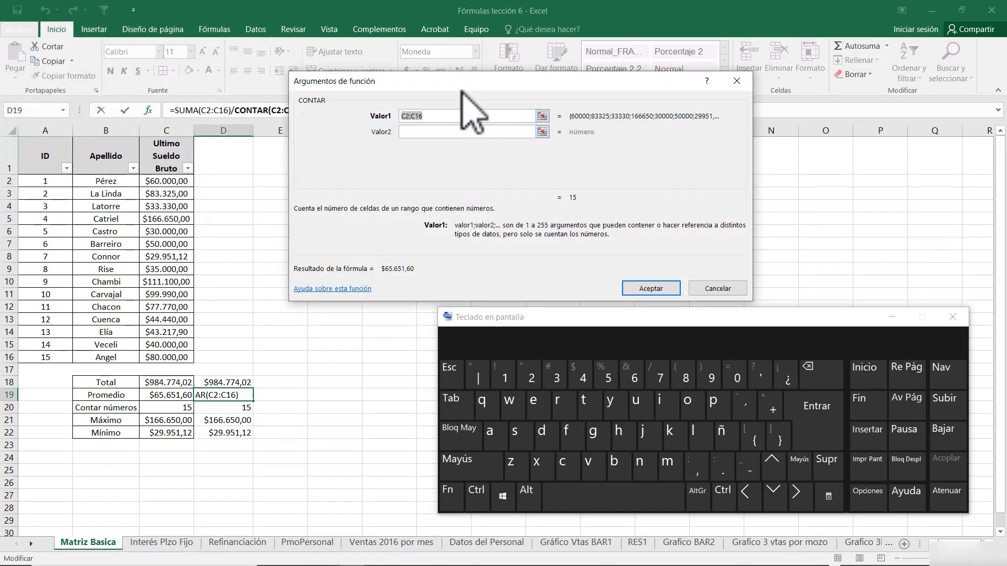
drag(474, 83, 437, 85)
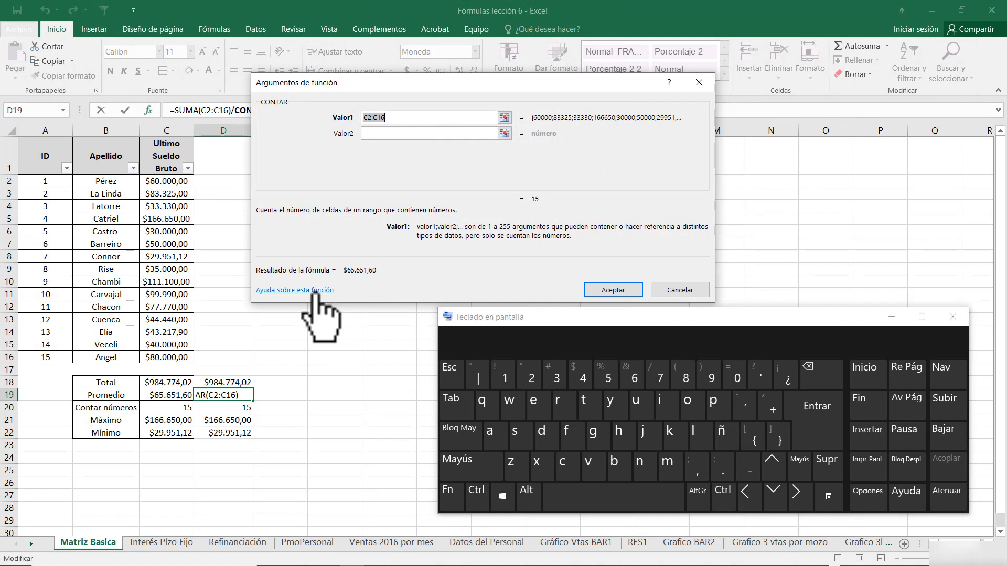
click(315, 291)
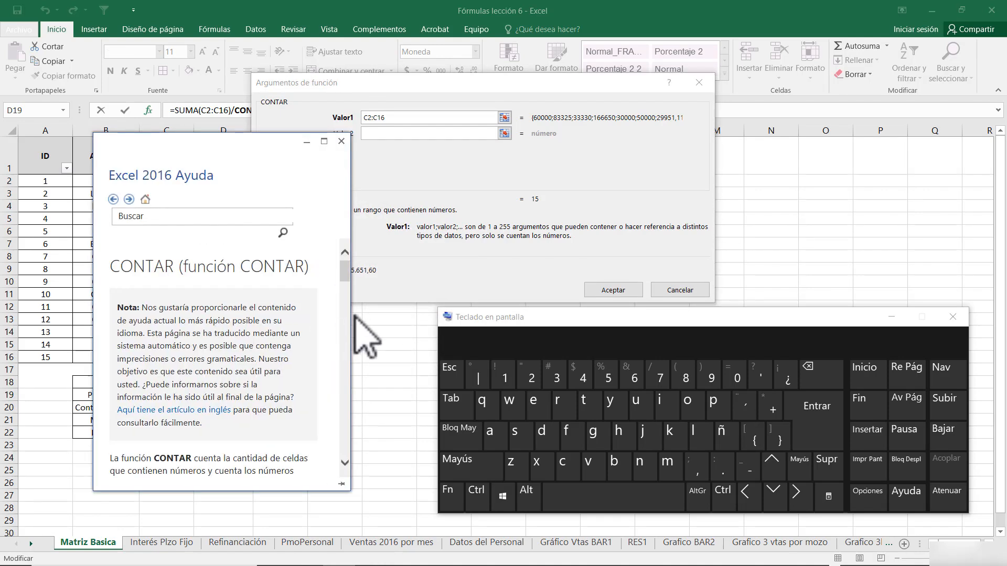
drag(348, 271, 347, 295)
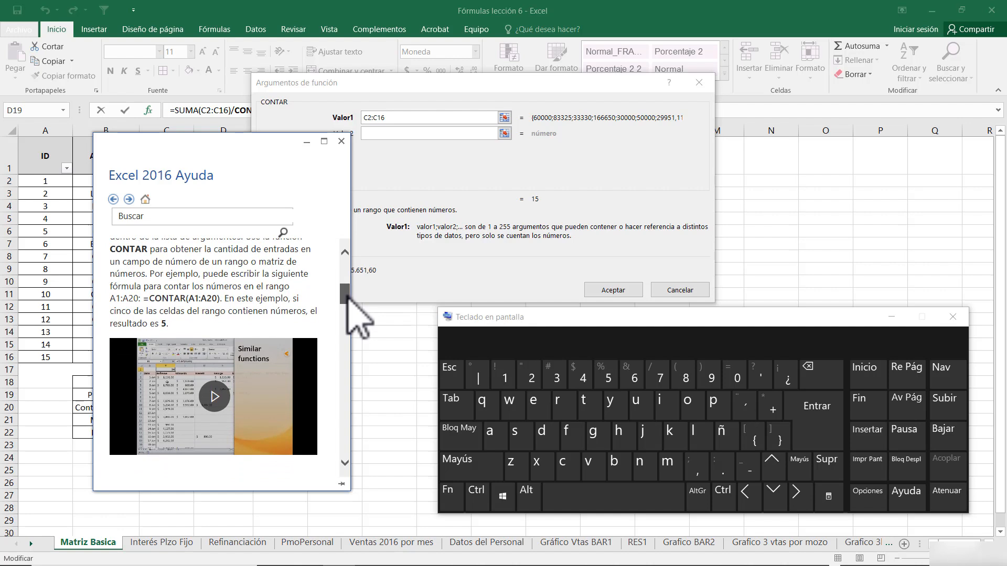
drag(347, 295, 349, 156)
click(456, 229)
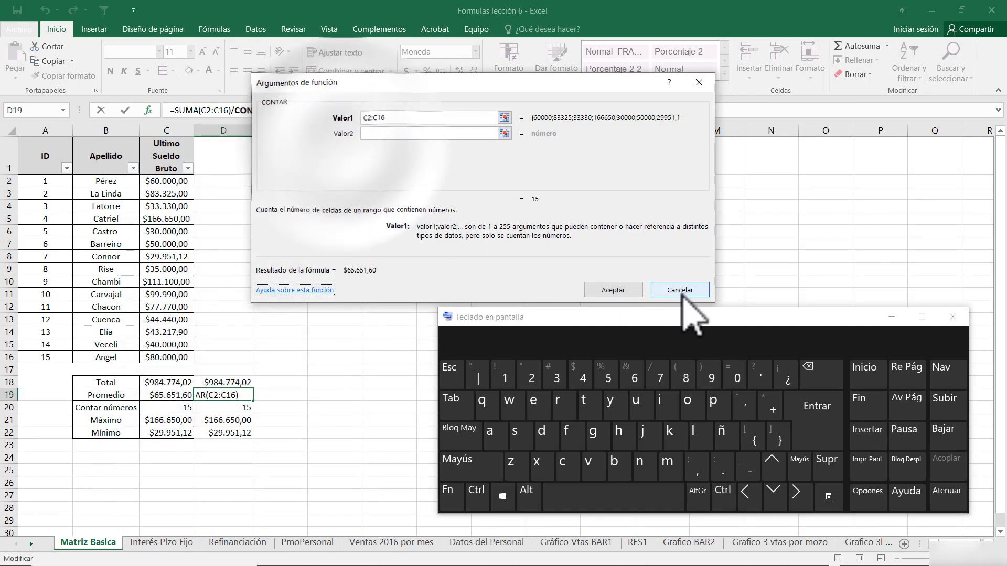
click(676, 291)
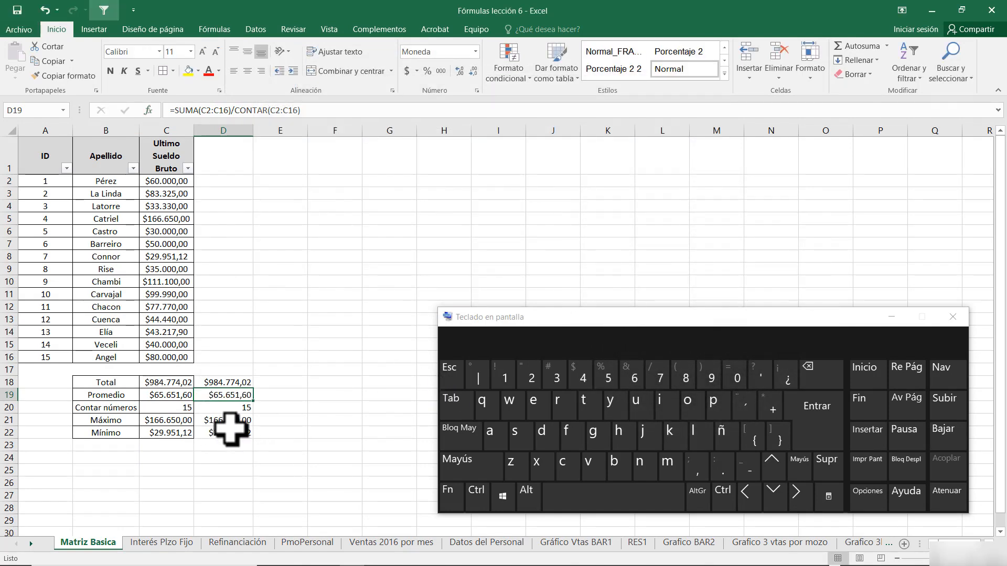
Review the CONTAR function arguments of cell D20 and the range its formula refers to.
click(231, 407)
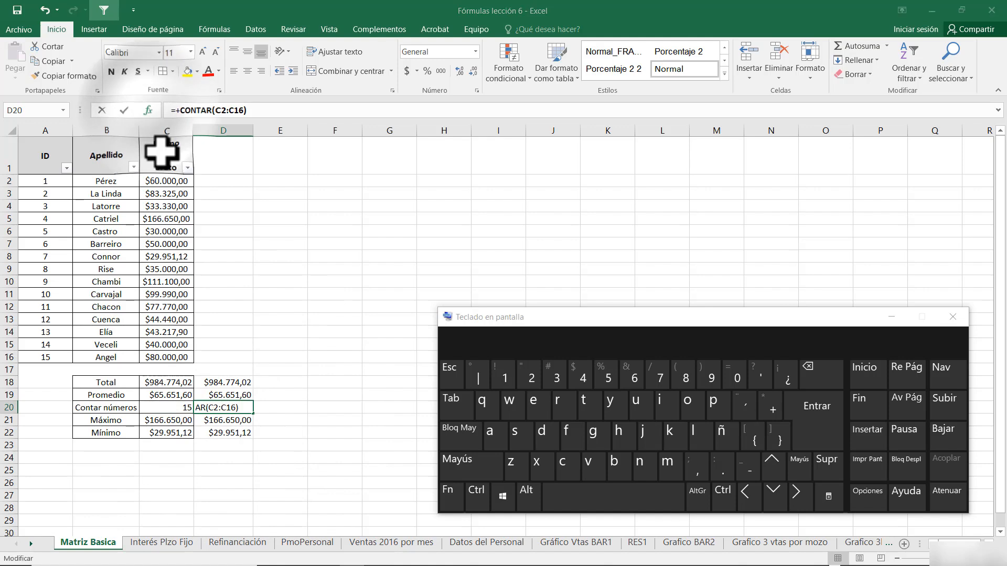
click(148, 110)
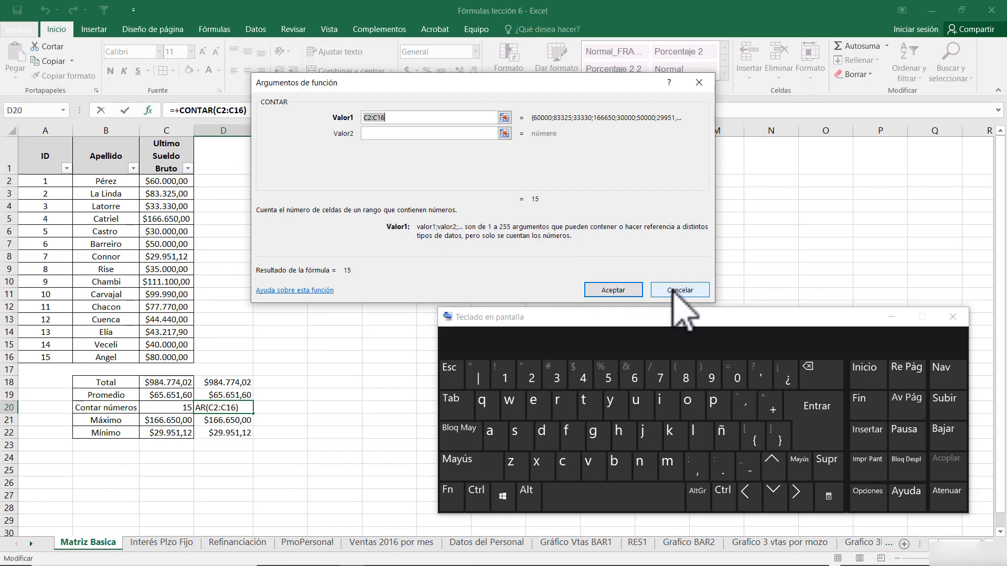
click(615, 292)
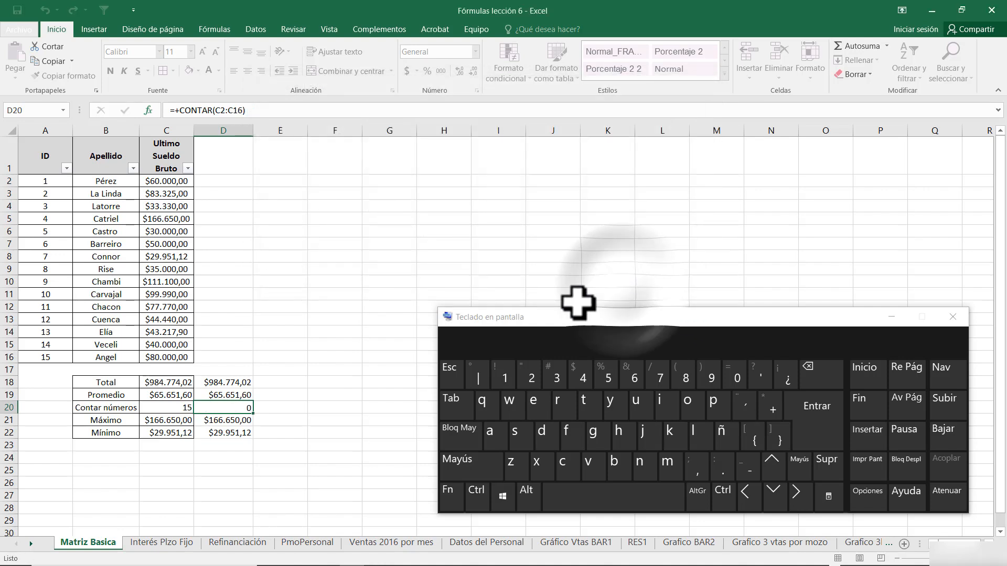
double_click(218, 408)
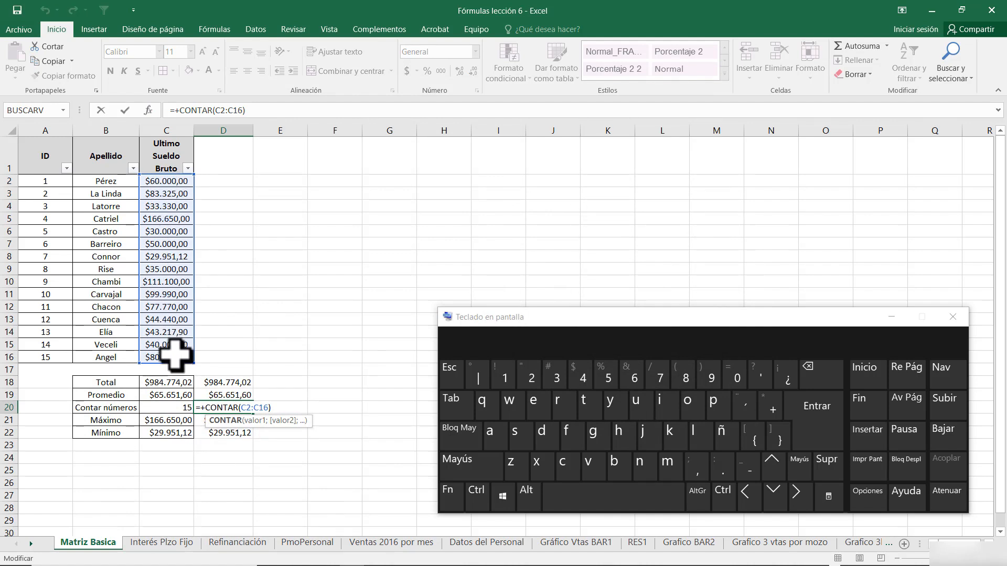
key(Escape)
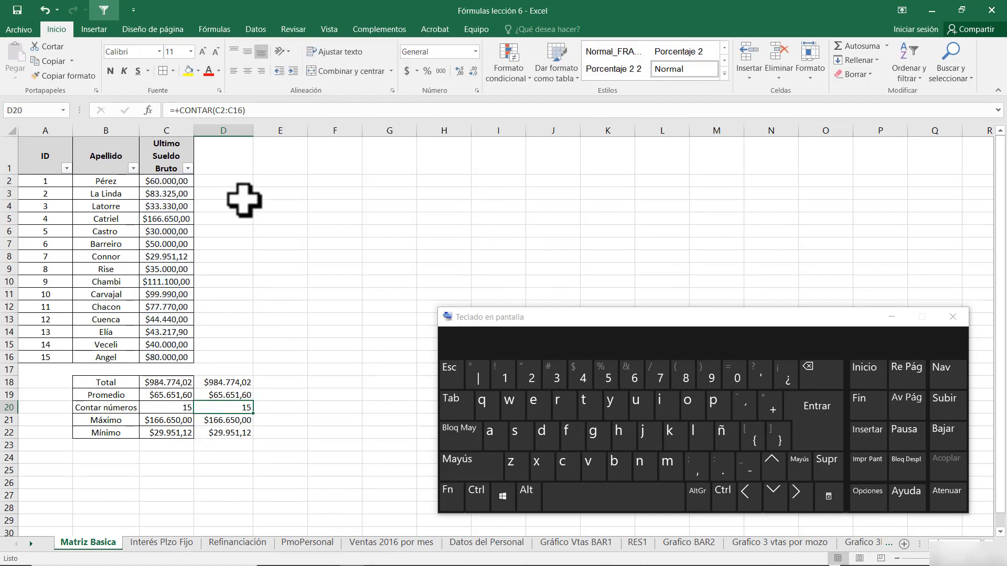
Delete the manually written formulas in cells D18 to D23.
click(215, 30)
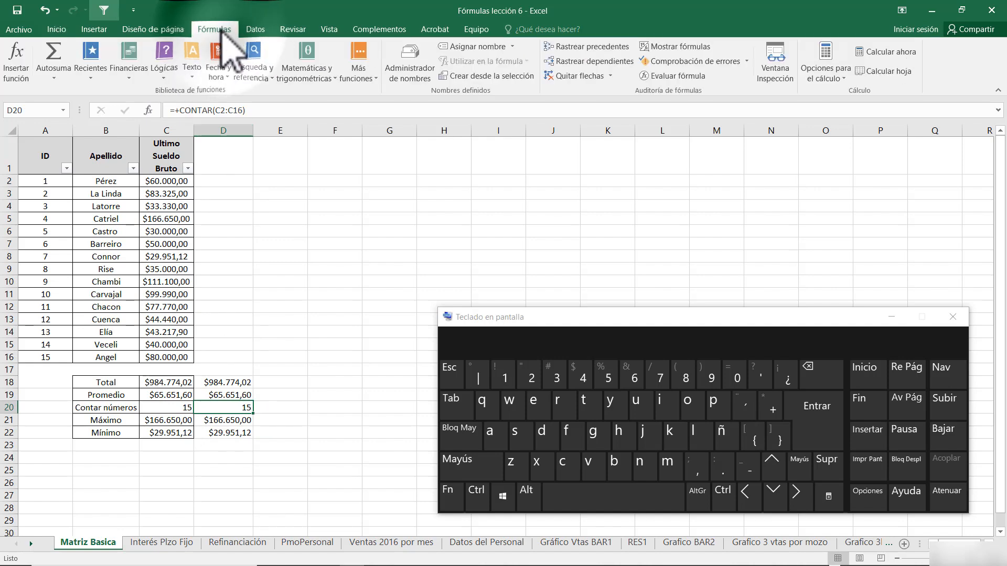
click(225, 357)
drag(230, 383, 229, 445)
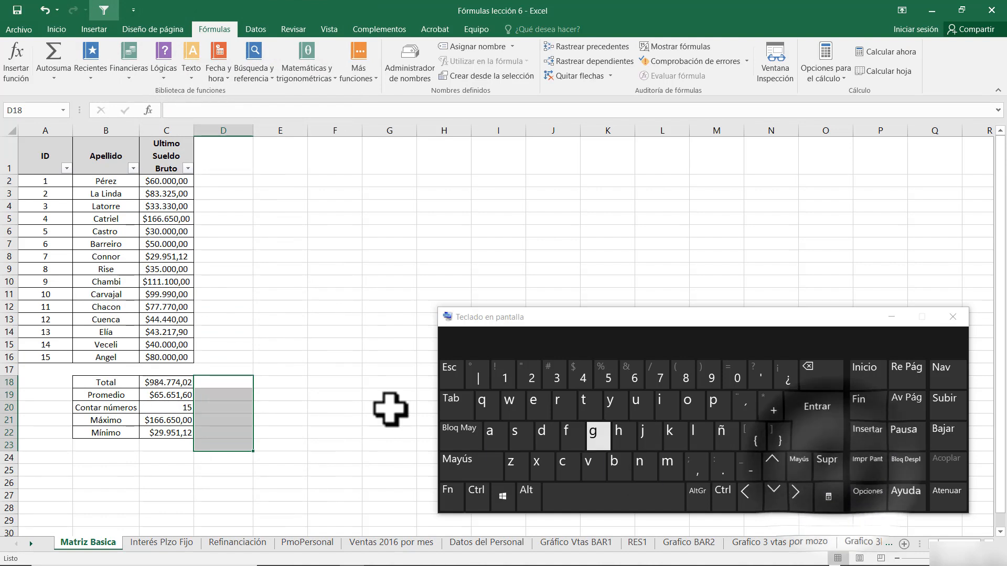
click(234, 371)
Browse the recently used and text functions in the function library and read the description of CONCATENAR.
click(244, 217)
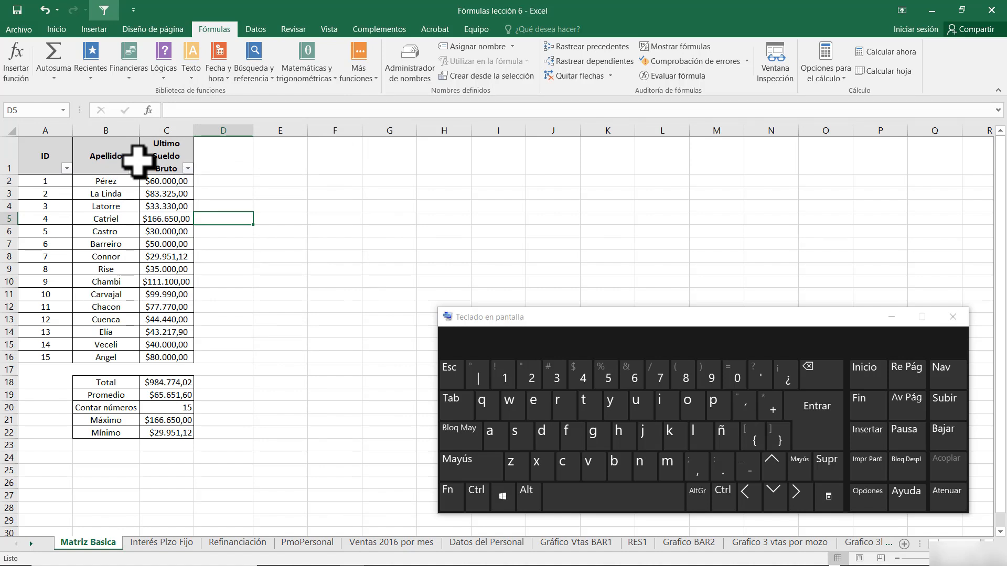
click(92, 81)
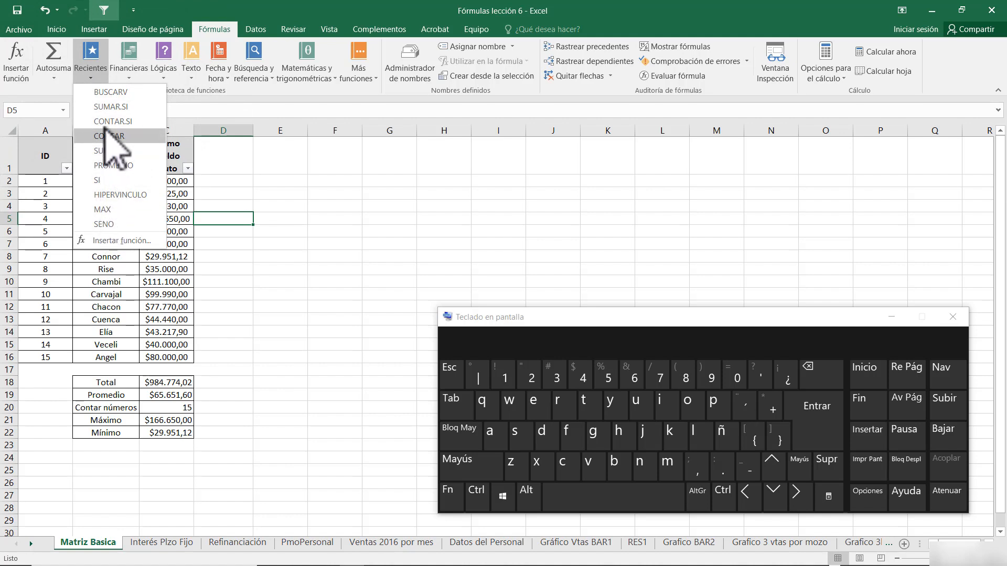
click(299, 184)
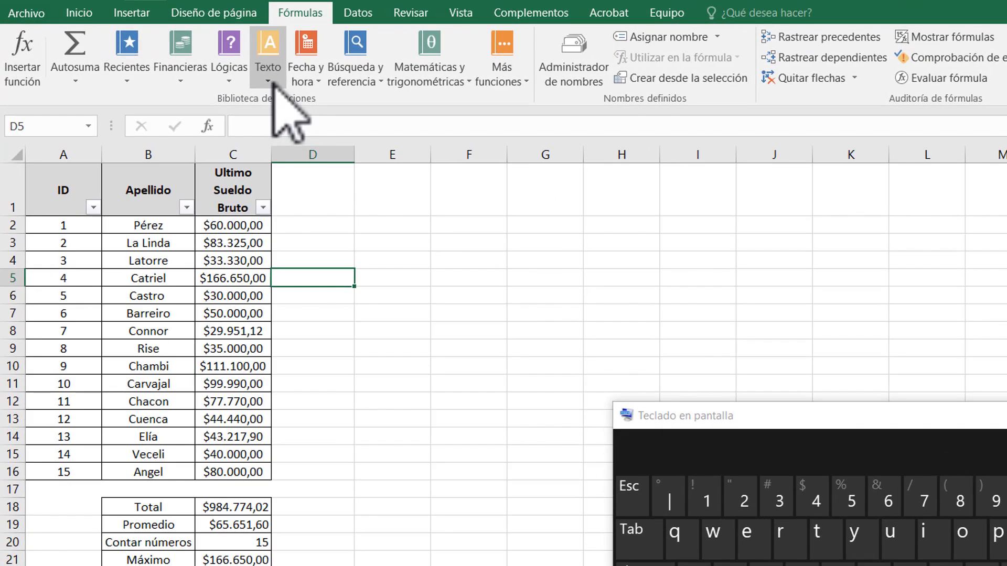
click(197, 76)
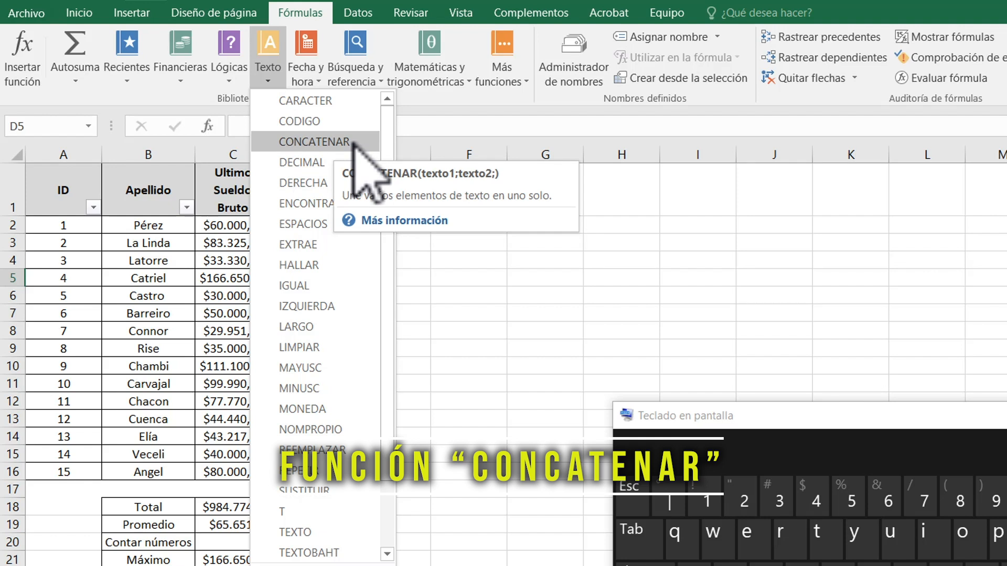
click(518, 246)
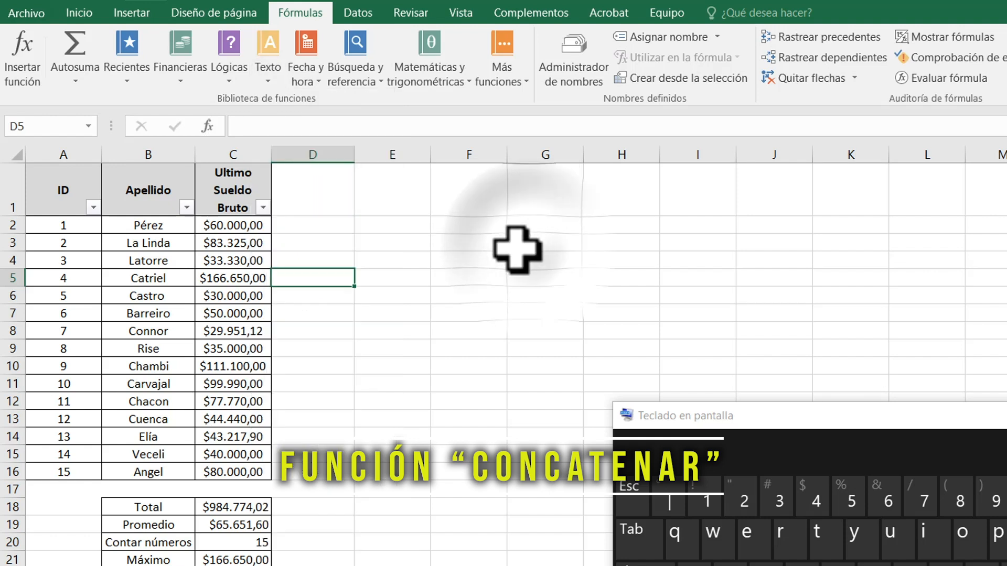
Insert the CONCATENAR function in cell D2 and set its Texto1 argument to cell A2.
click(329, 224)
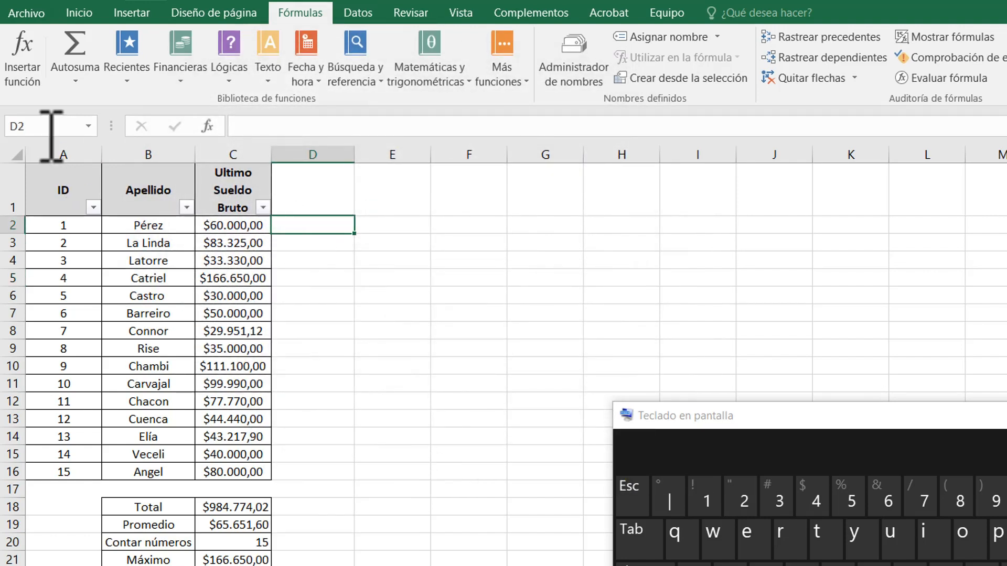
click(269, 84)
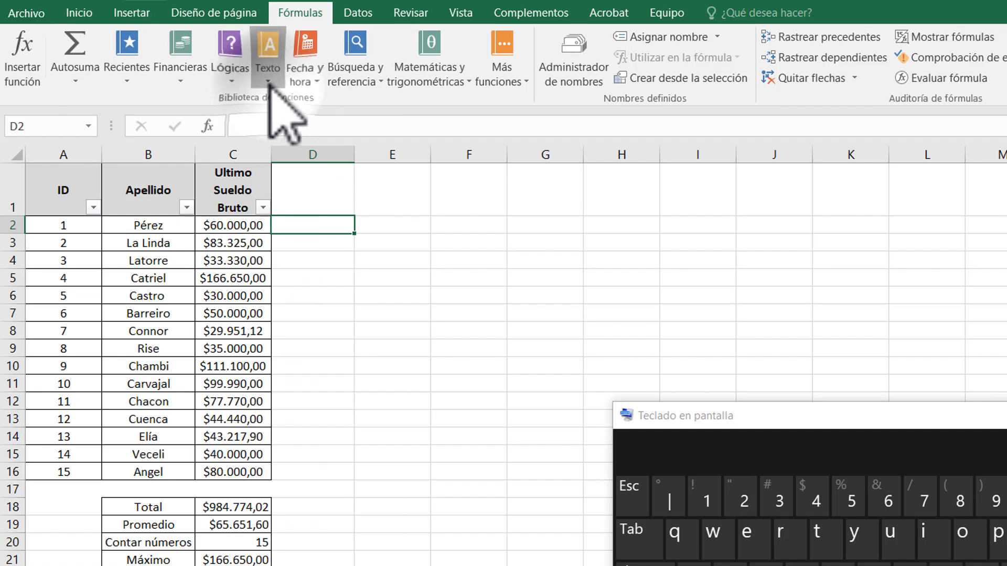
click(297, 137)
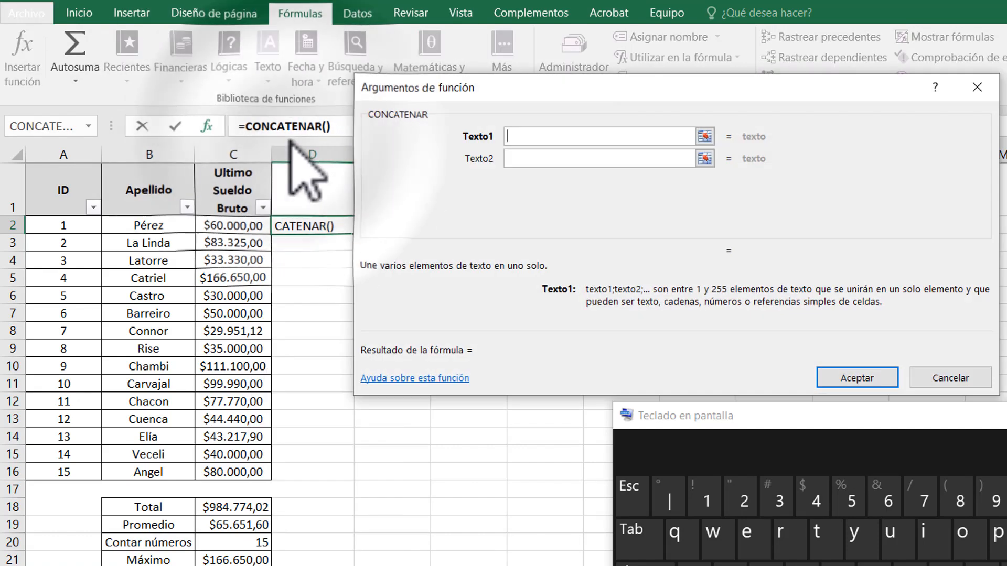
drag(517, 90, 792, 76)
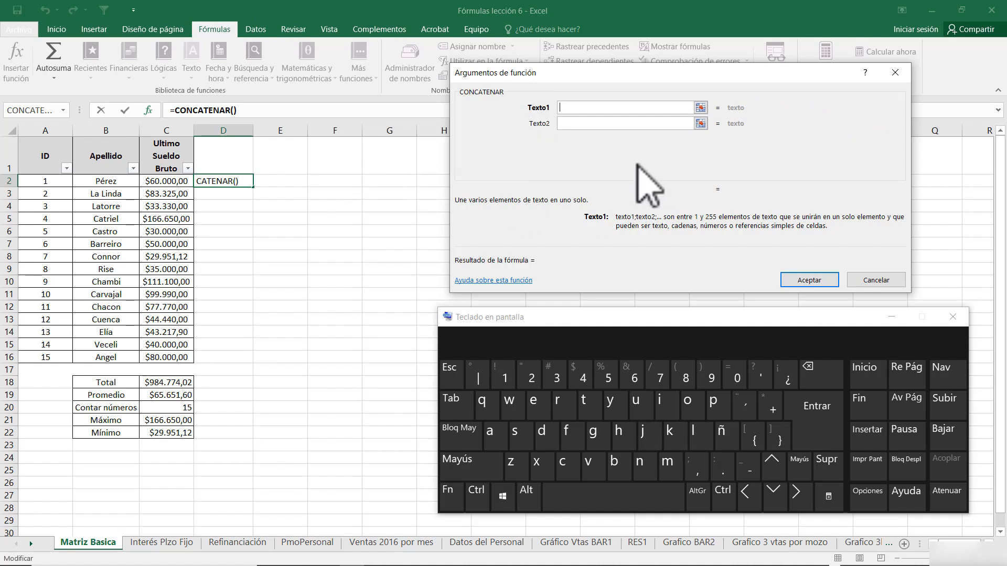
click(698, 109)
click(42, 181)
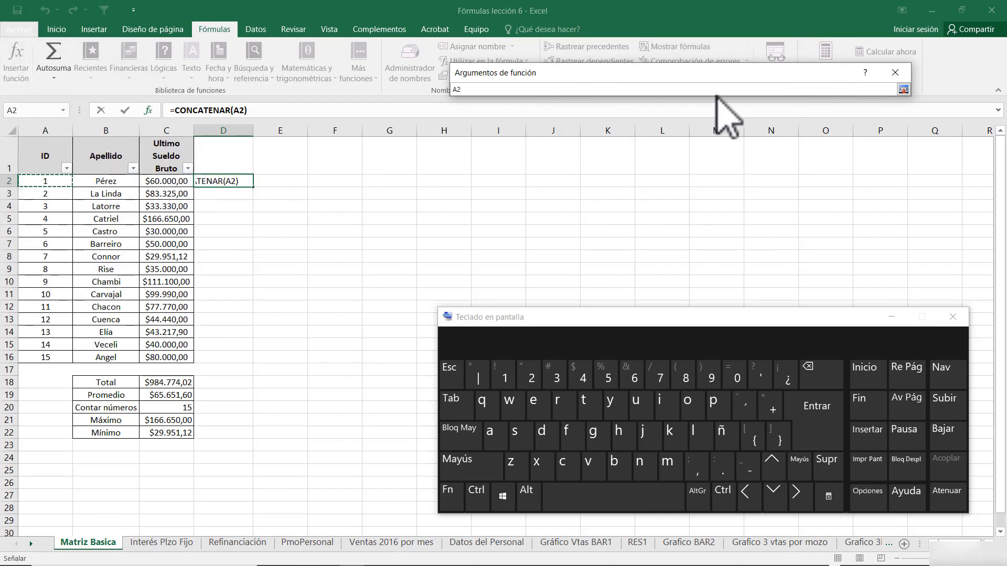
click(903, 91)
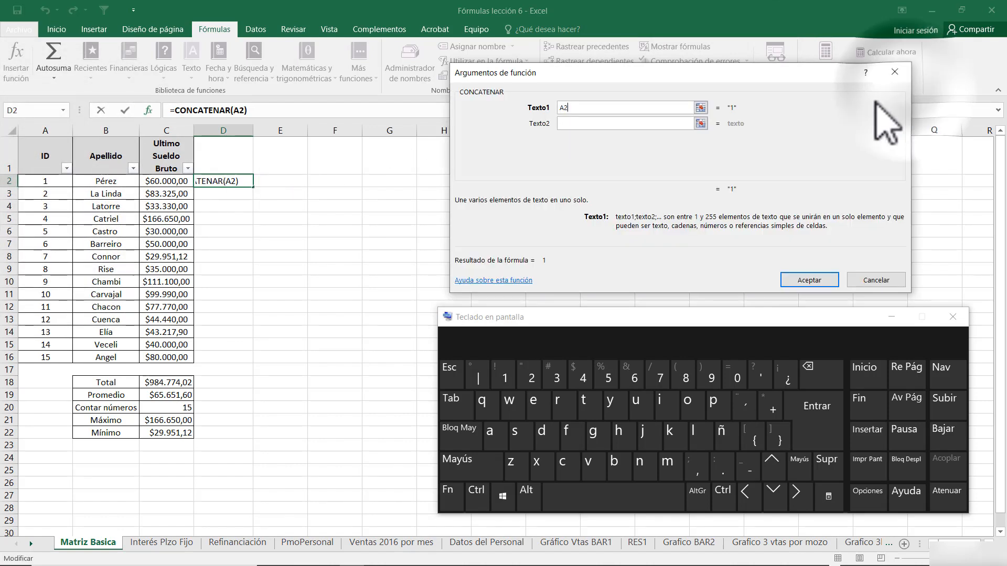
Set CONCATENAR's Texto2 to B2 and Texto3 to C2, and accept the formula.
click(701, 123)
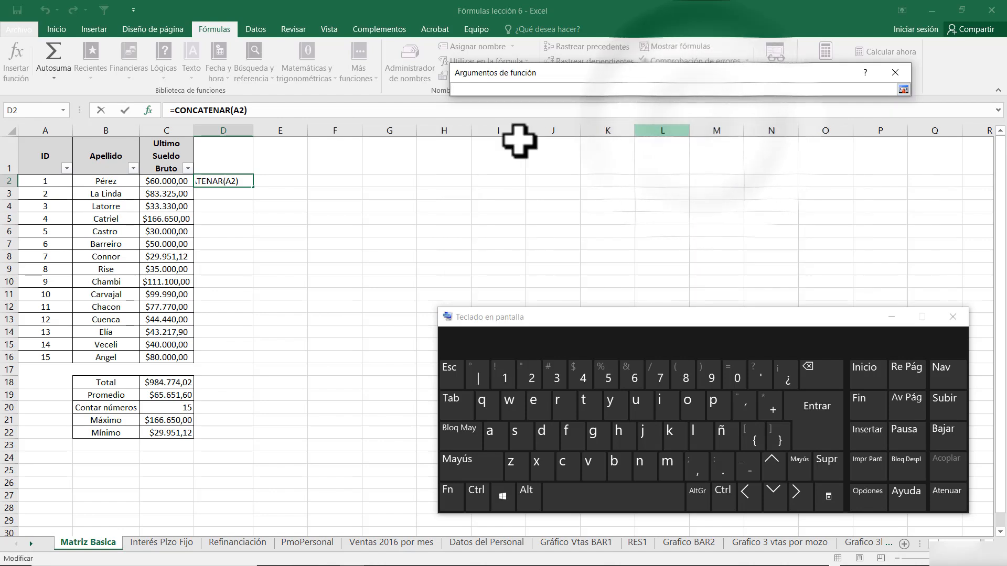
click(107, 181)
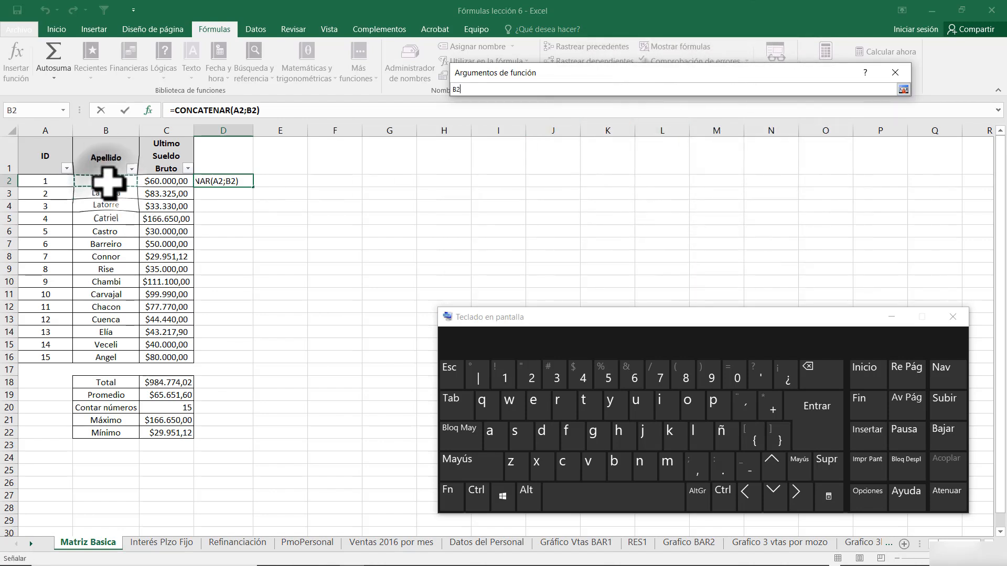
click(904, 90)
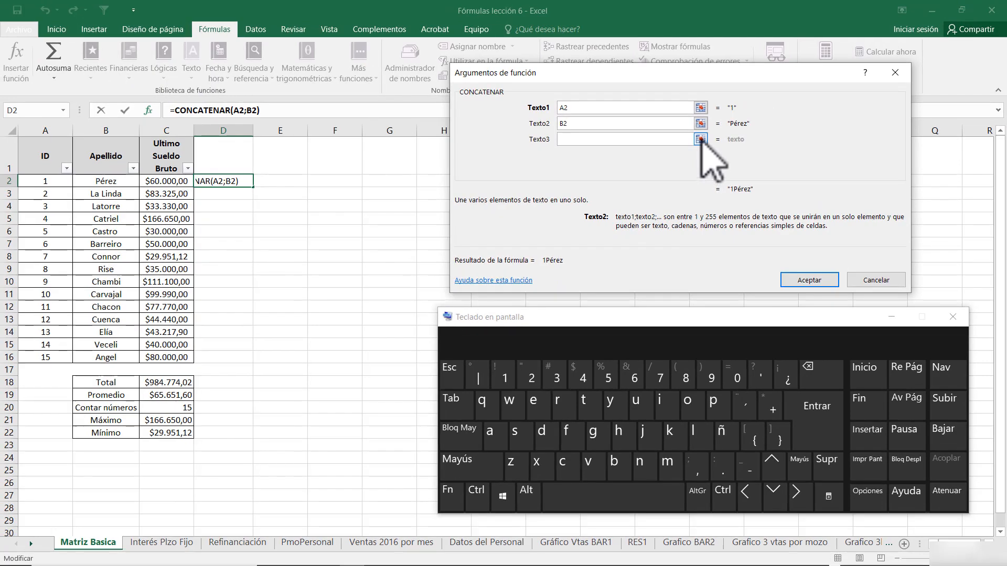
click(700, 139)
click(186, 184)
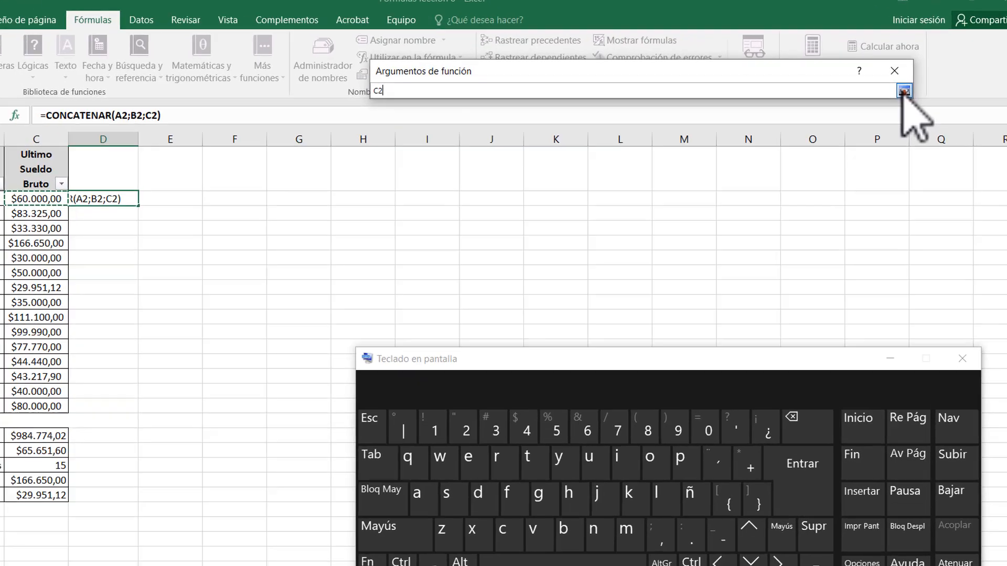
click(903, 89)
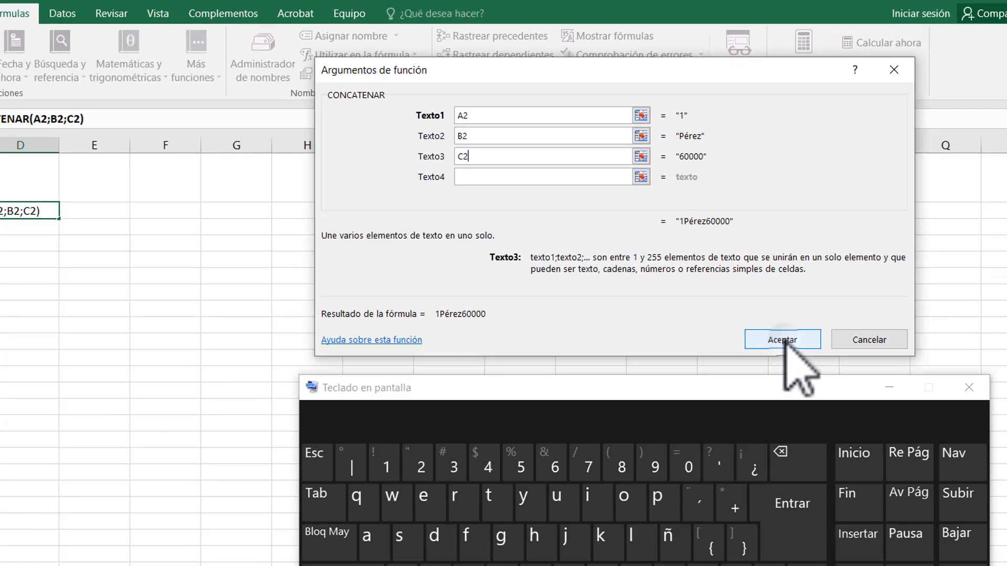
click(740, 439)
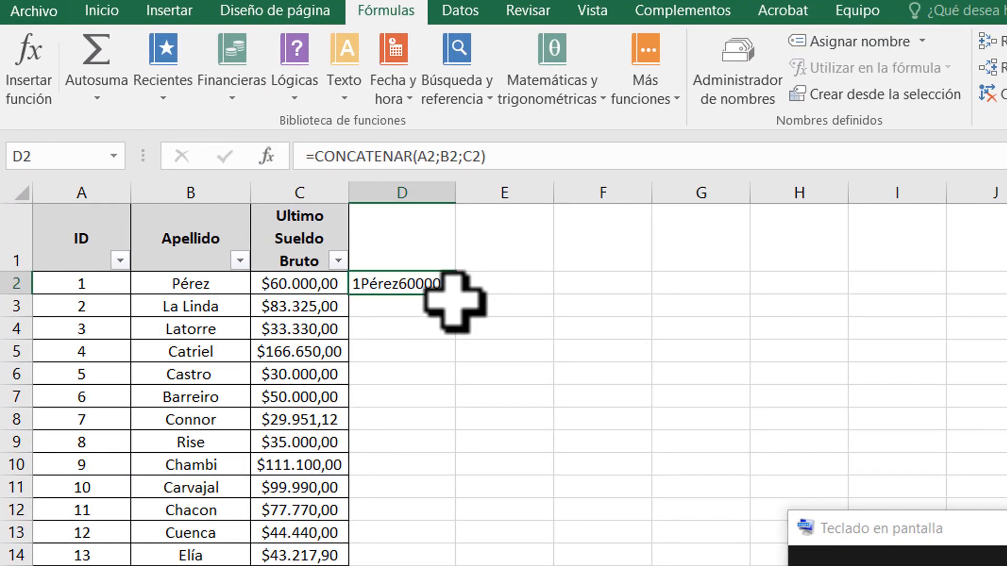
Fill the CONCATENAR formula from D2 down to D16 and fit column D's width to its contents.
drag(465, 300, 454, 564)
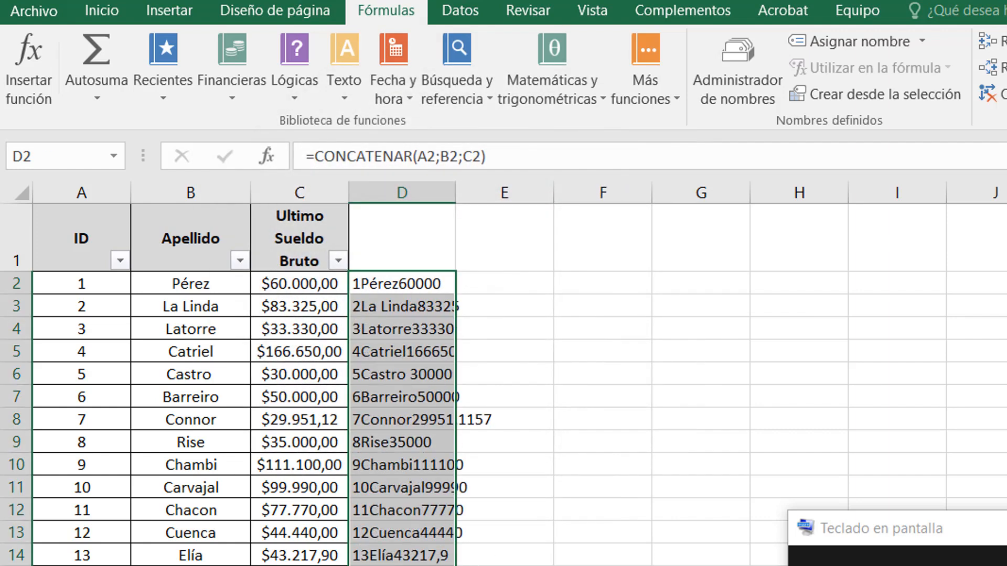
double_click(455, 192)
click(420, 305)
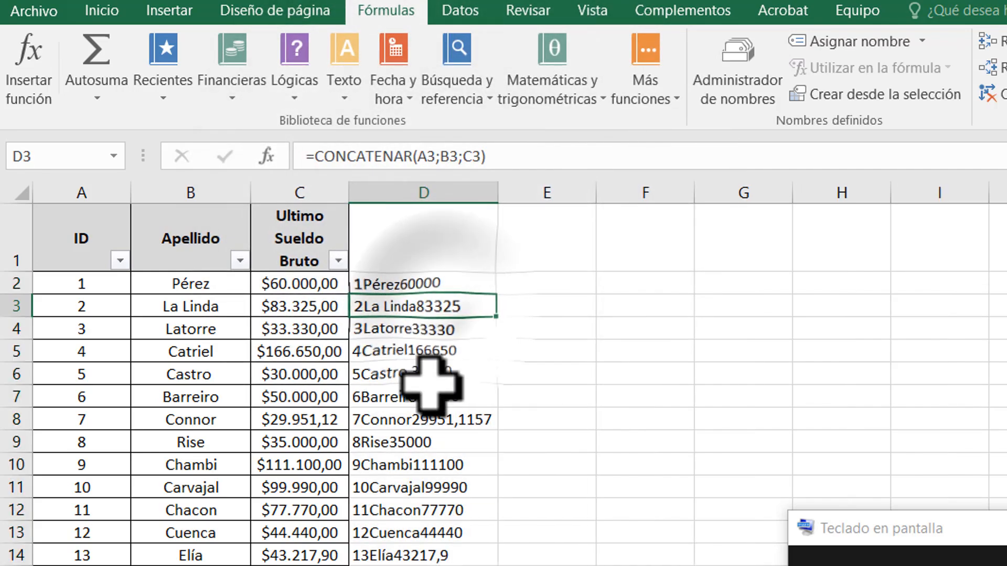
Check the concatenated results and their formulas in several cells of column D.
click(418, 375)
click(369, 465)
click(377, 522)
click(385, 445)
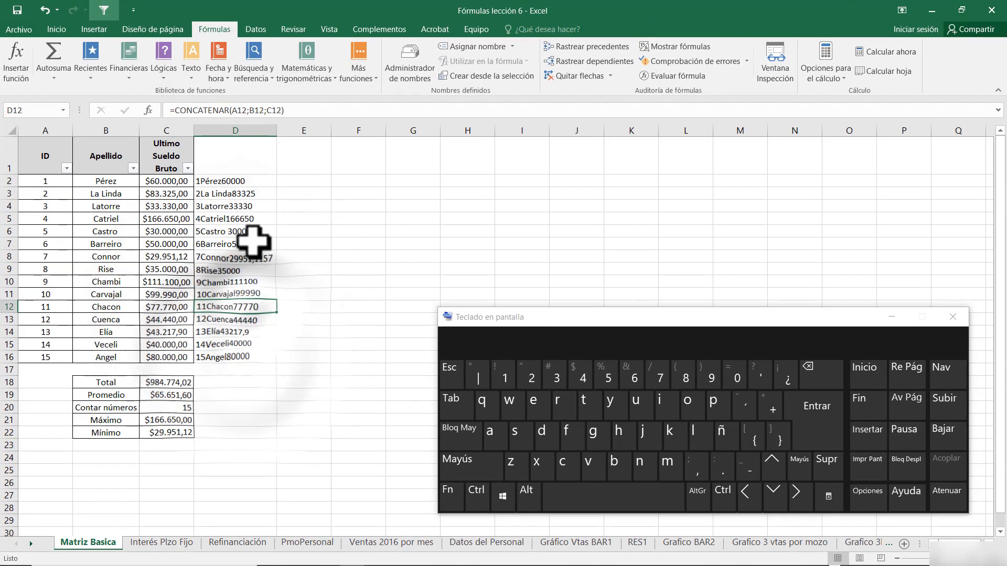
click(385, 309)
click(253, 181)
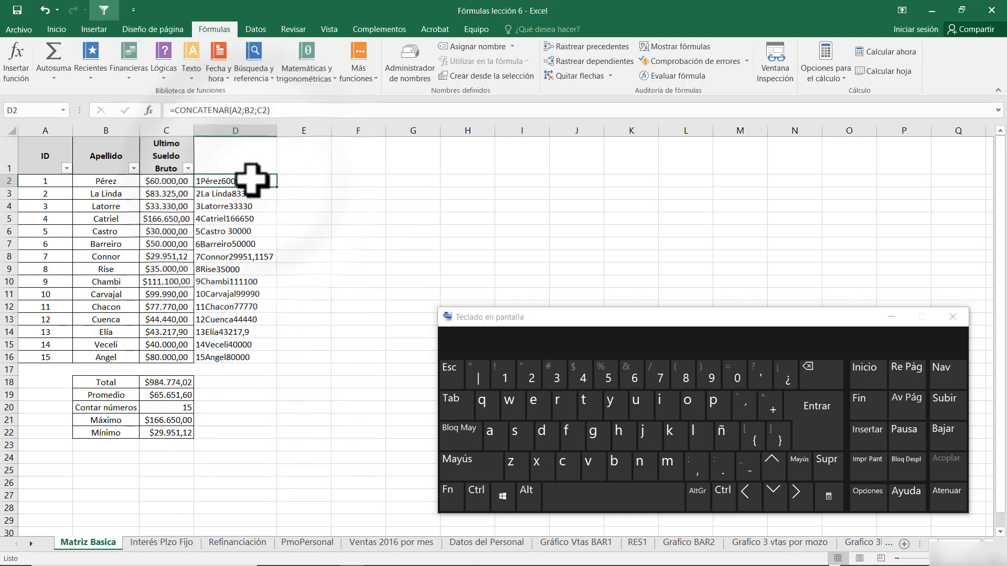
click(318, 181)
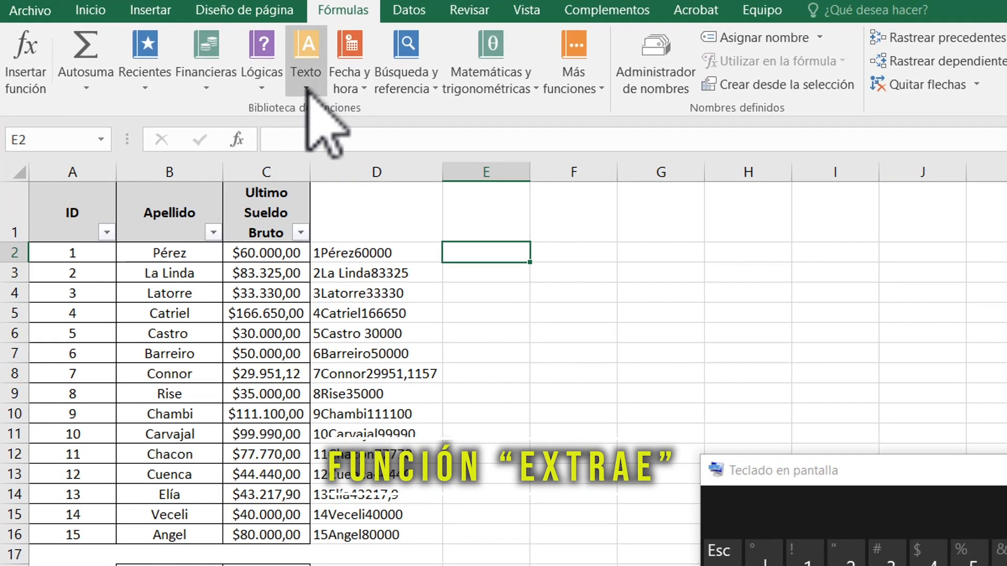
click(306, 89)
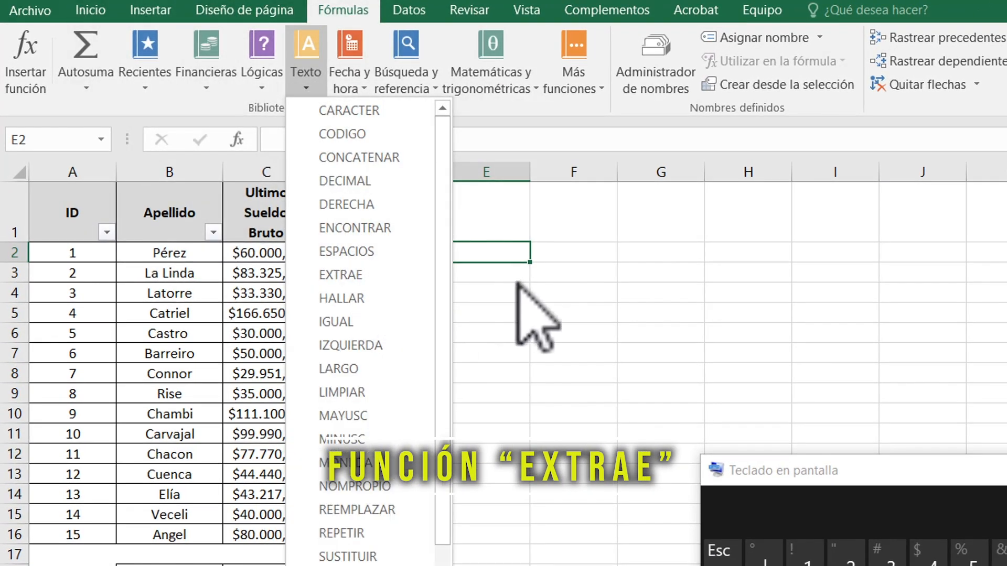
key(Escape)
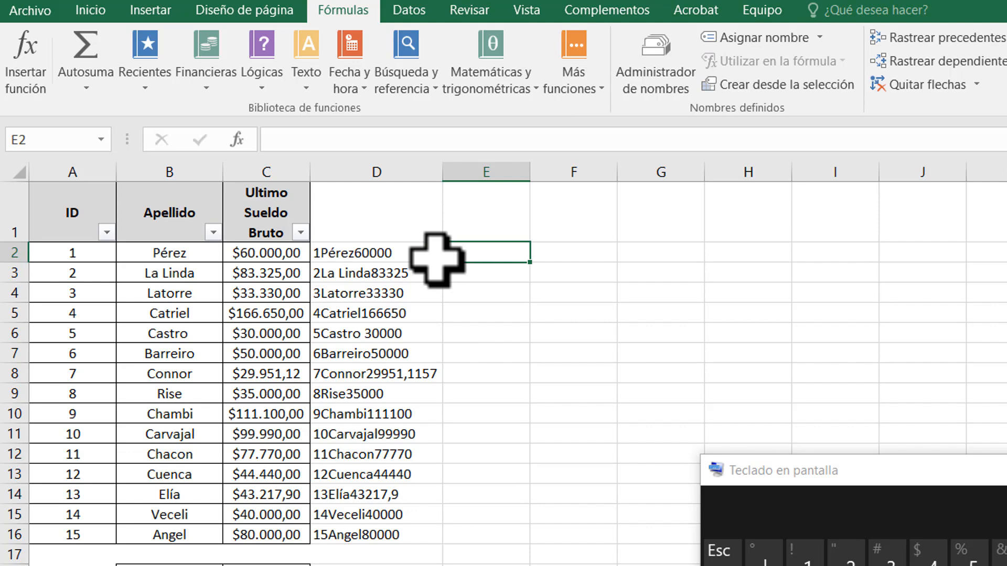
click(349, 251)
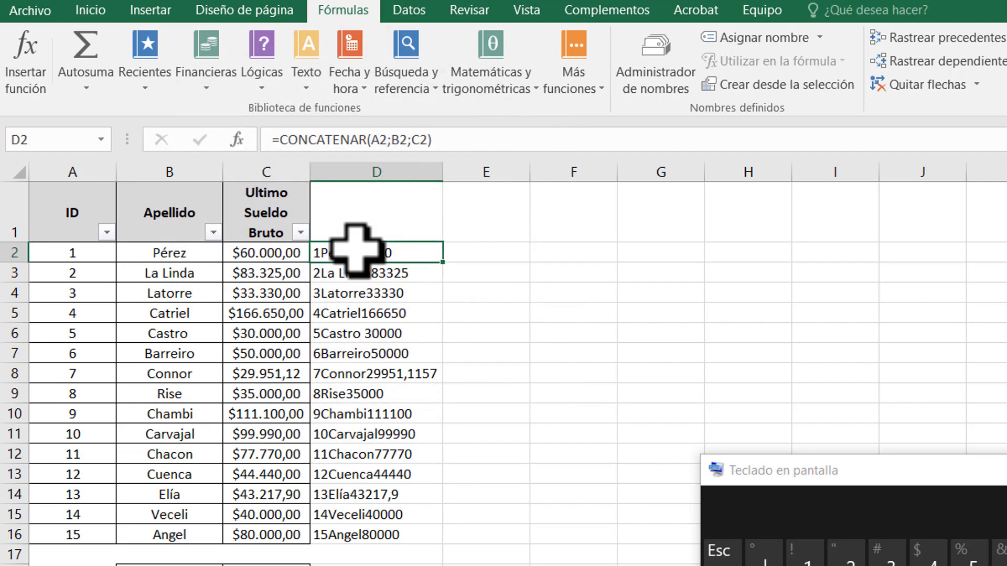
Insert the EXTRAE function in cell E2 and set its Texto argument to cell D2.
click(456, 249)
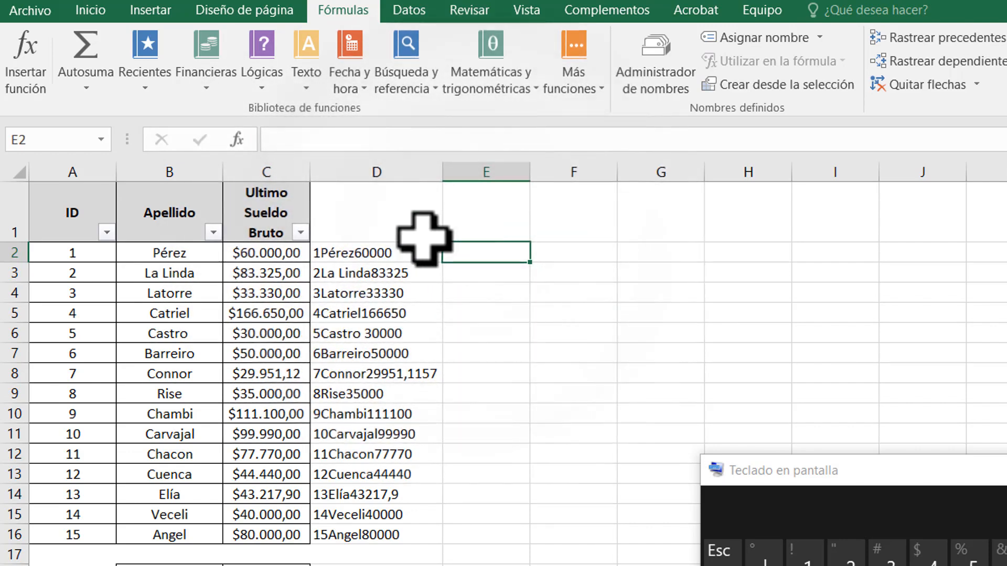
click(313, 84)
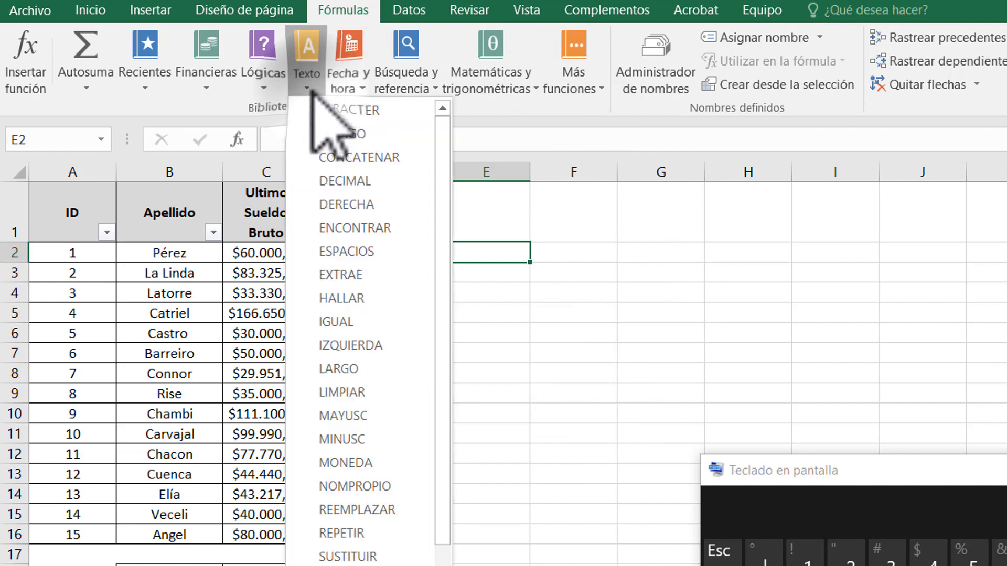
click(354, 274)
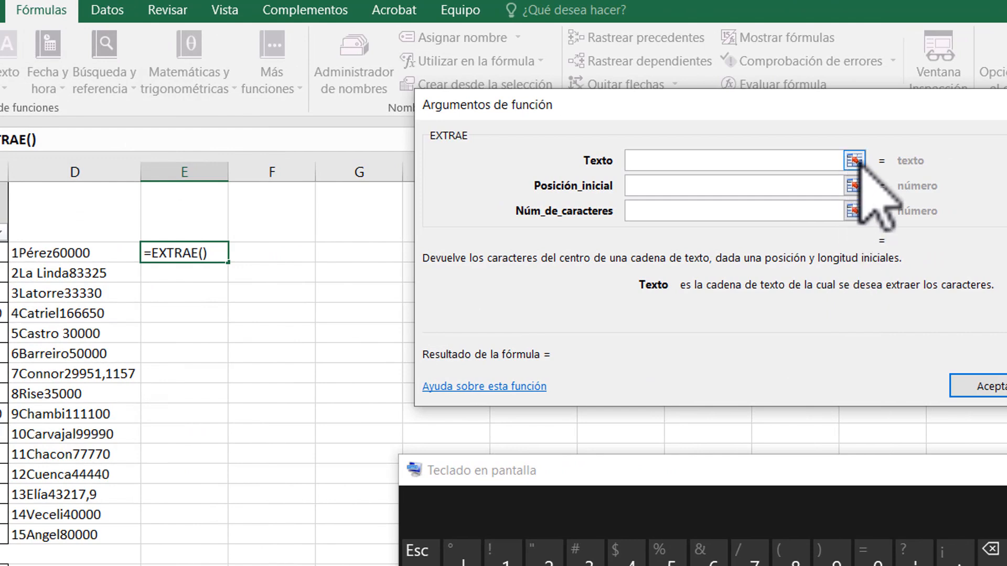
drag(430, 258, 403, 261)
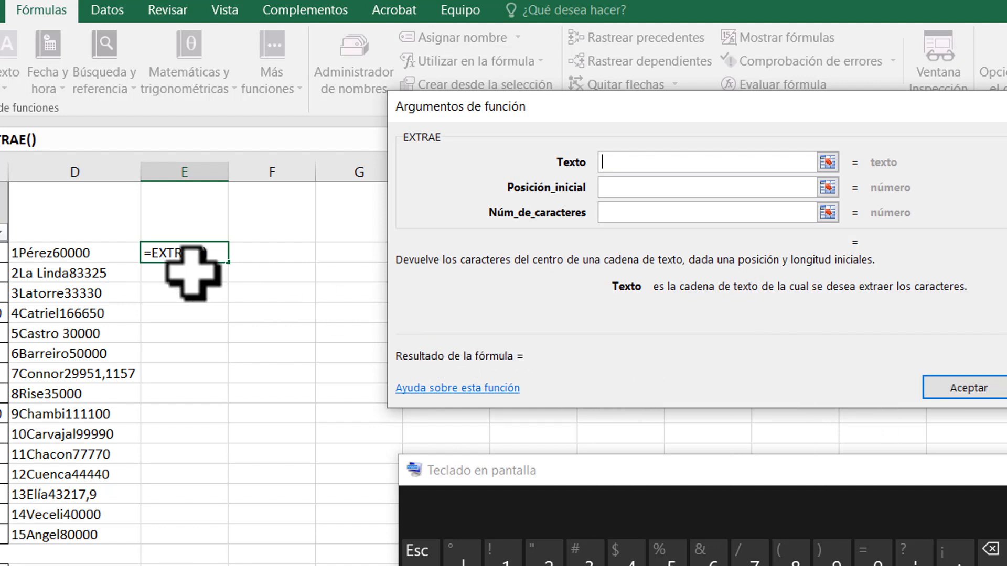
click(828, 162)
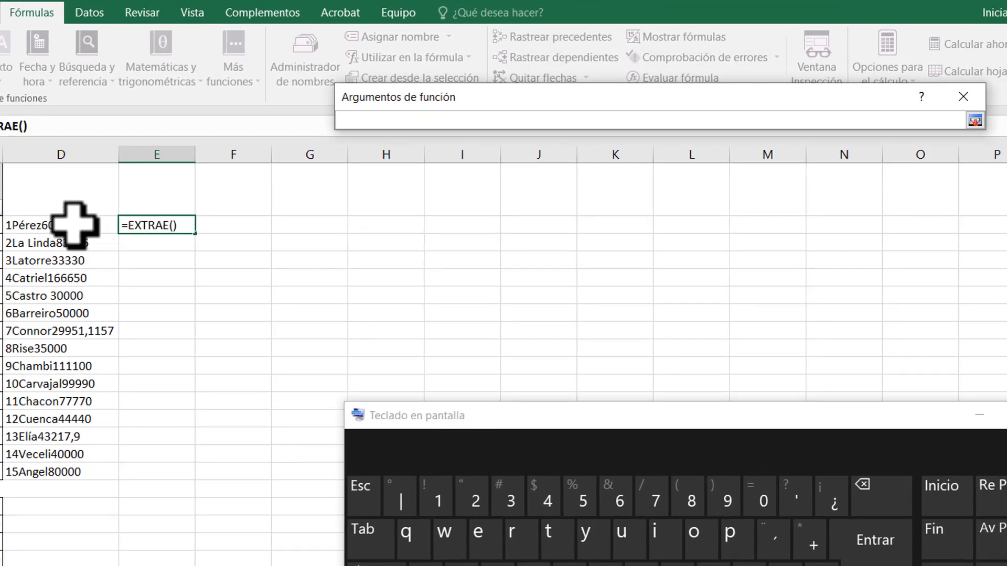
click(89, 253)
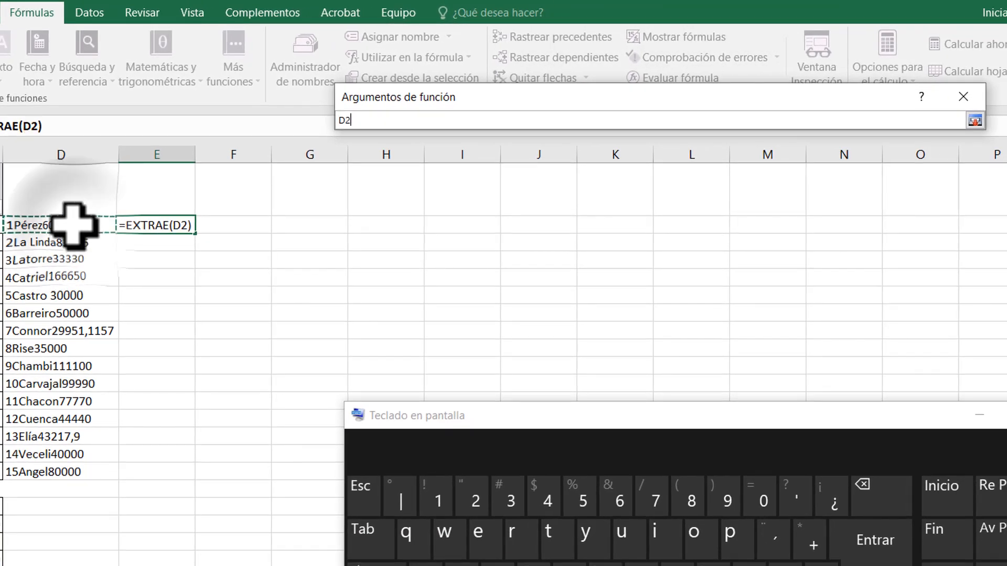
click(974, 120)
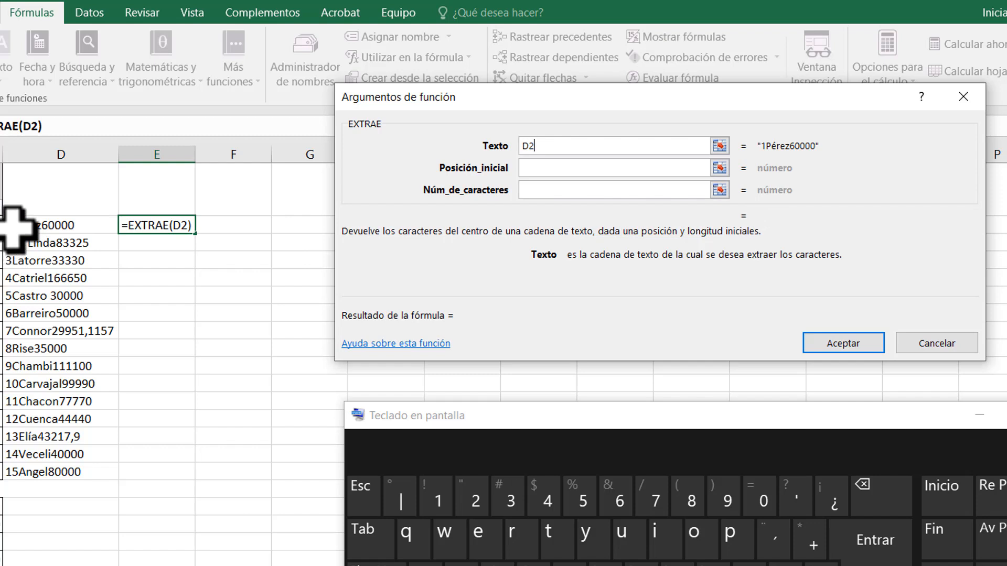
Set EXTRAE's Posición_inicial to 2 and Núm_de_caracteres to 5, and accept the formula.
click(534, 168)
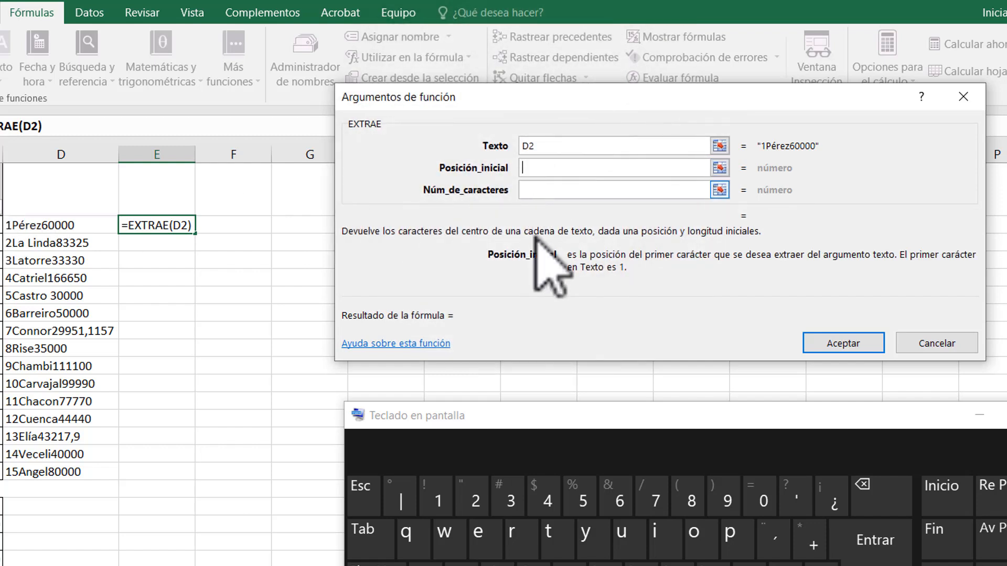
click(475, 496)
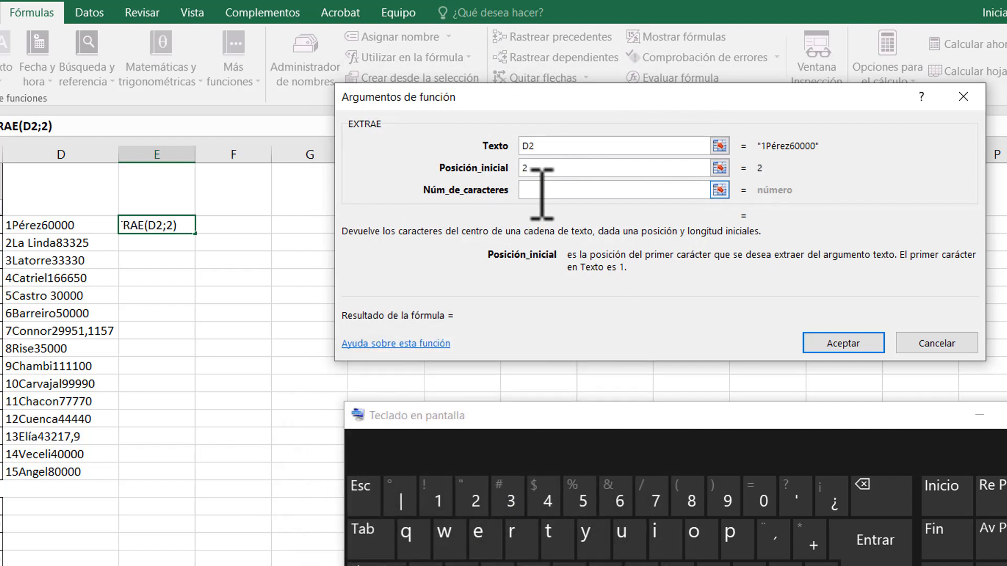
click(522, 190)
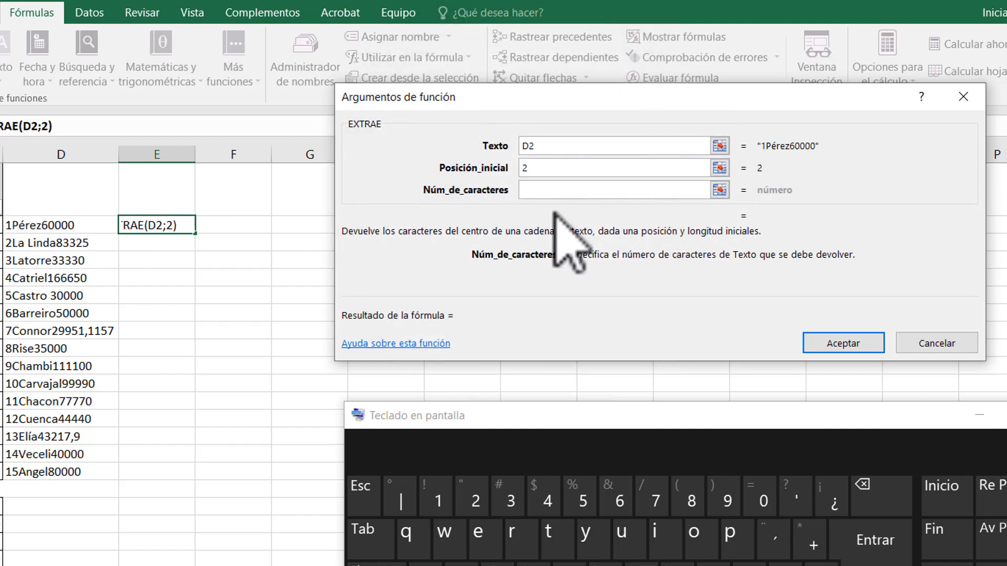
click(583, 498)
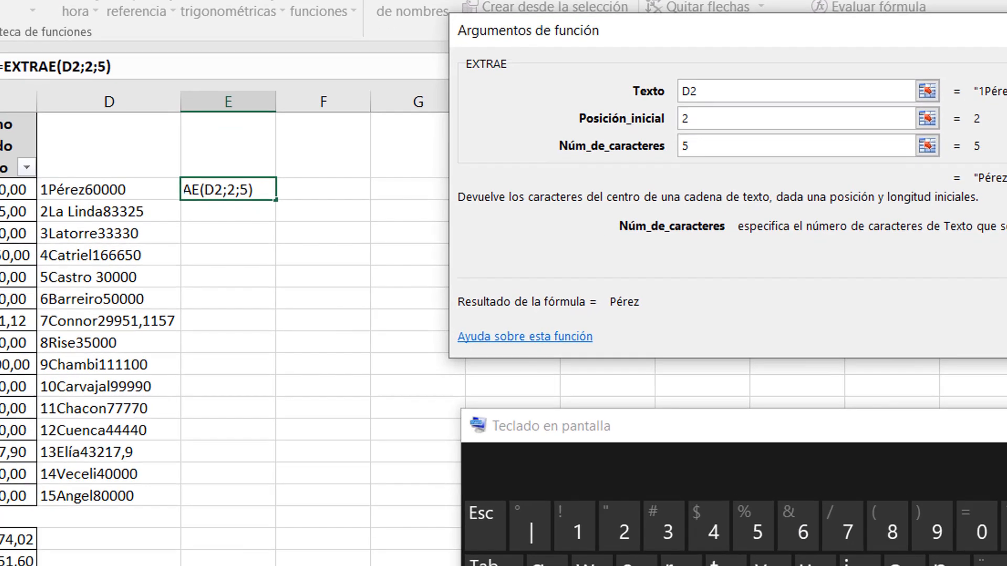
click(855, 342)
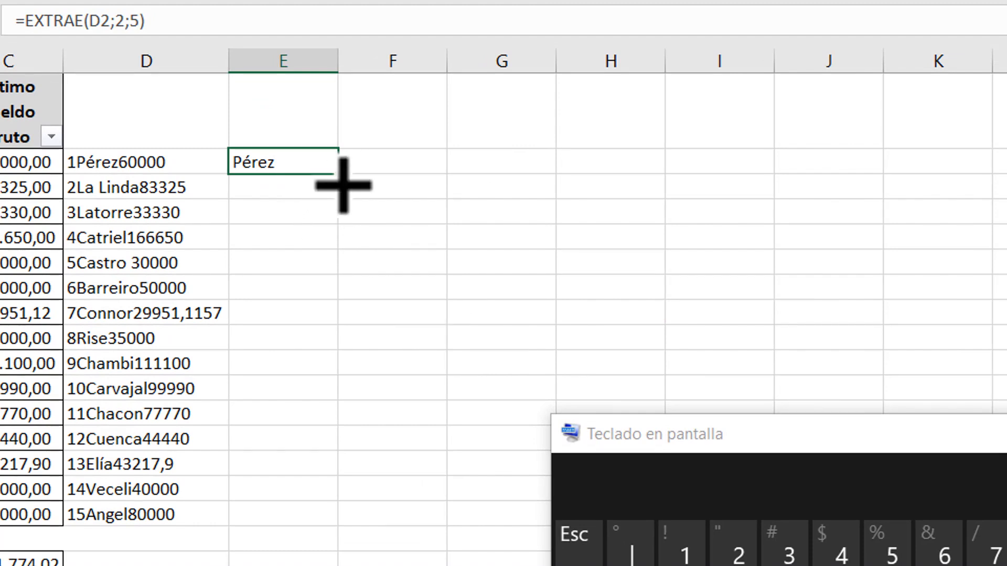
Fill the EXTRAE formula down to E3 and set its number of characters there to 8.
drag(344, 184, 344, 199)
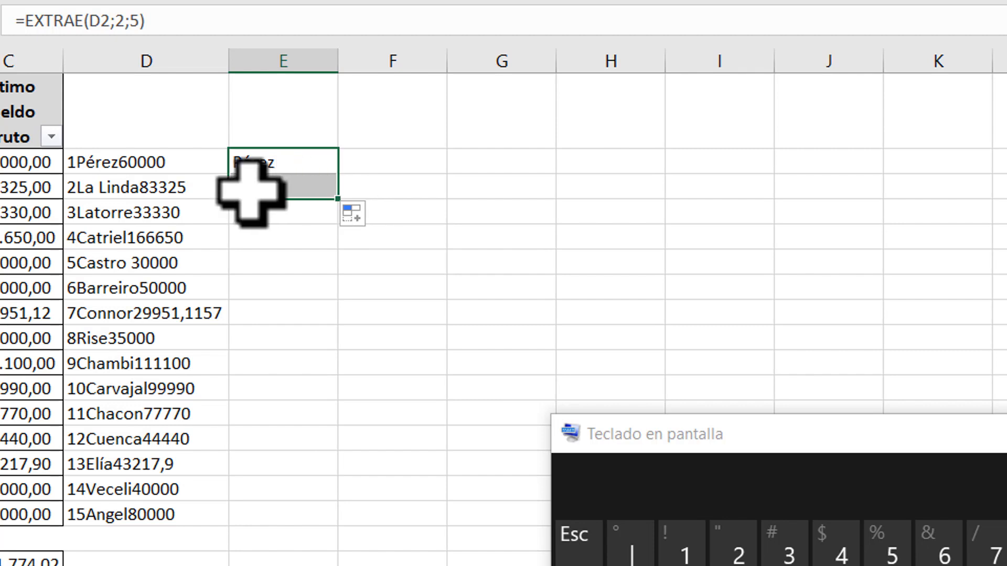
click(278, 189)
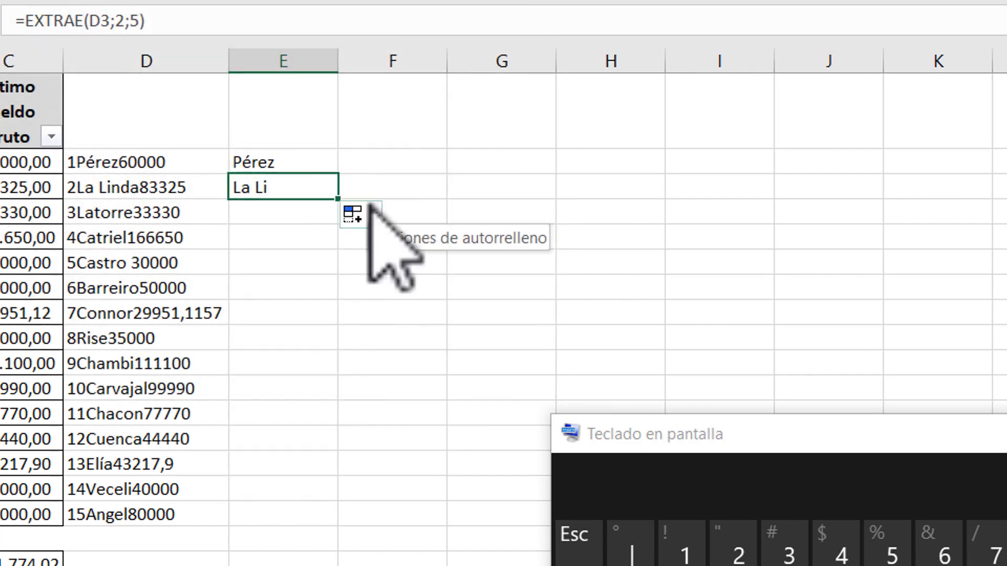
key(F2)
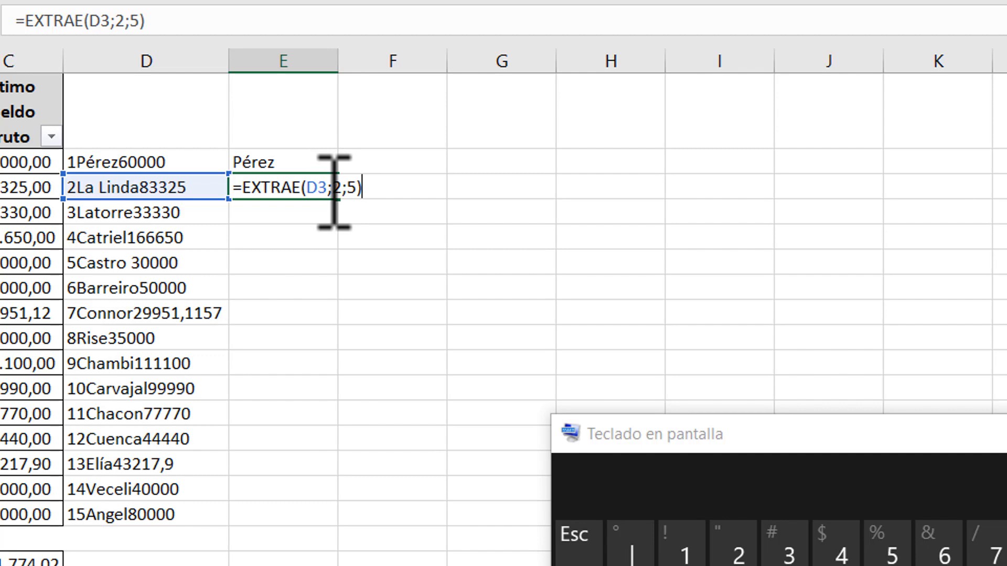
click(361, 190)
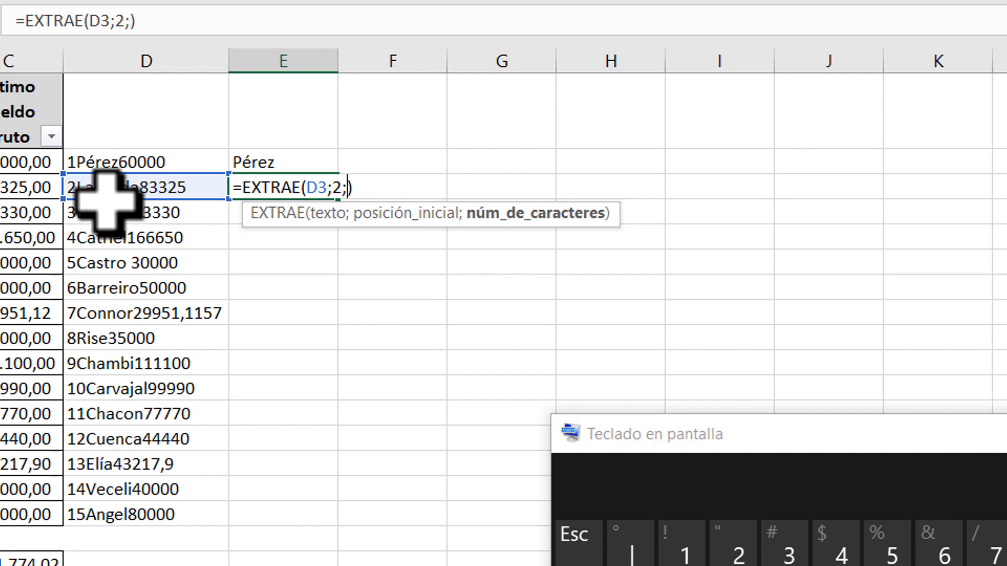
click(1002, 545)
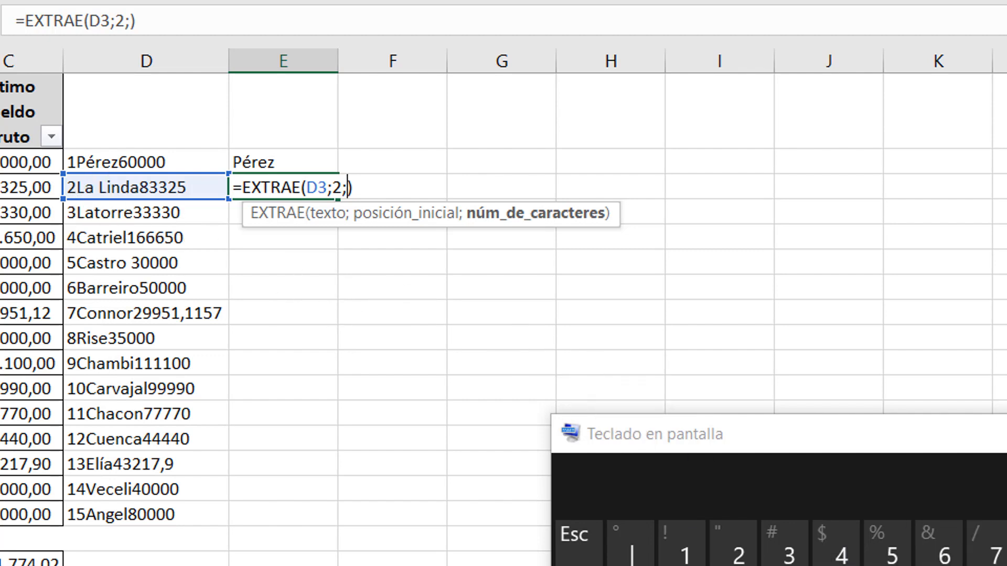
key(Return)
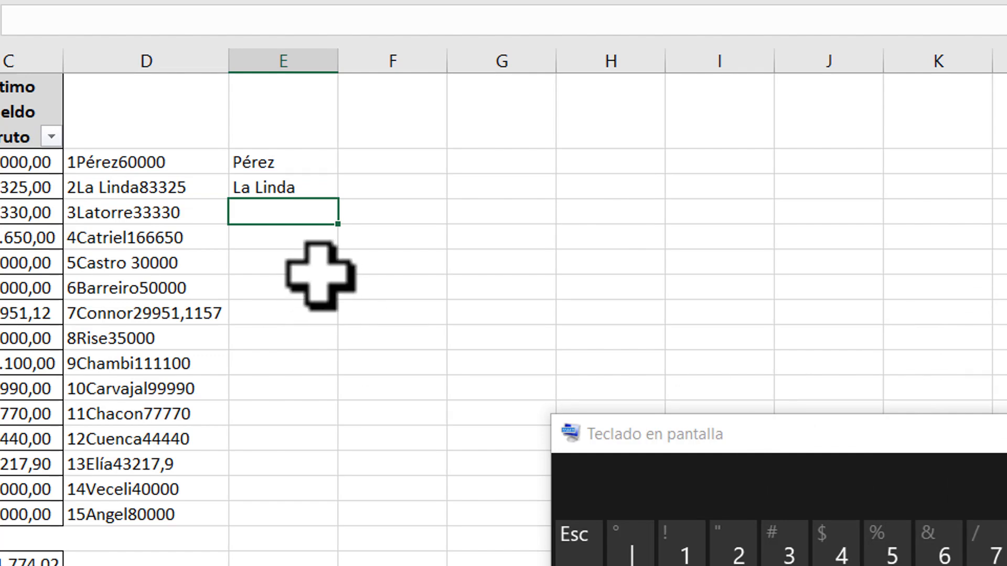
click(302, 186)
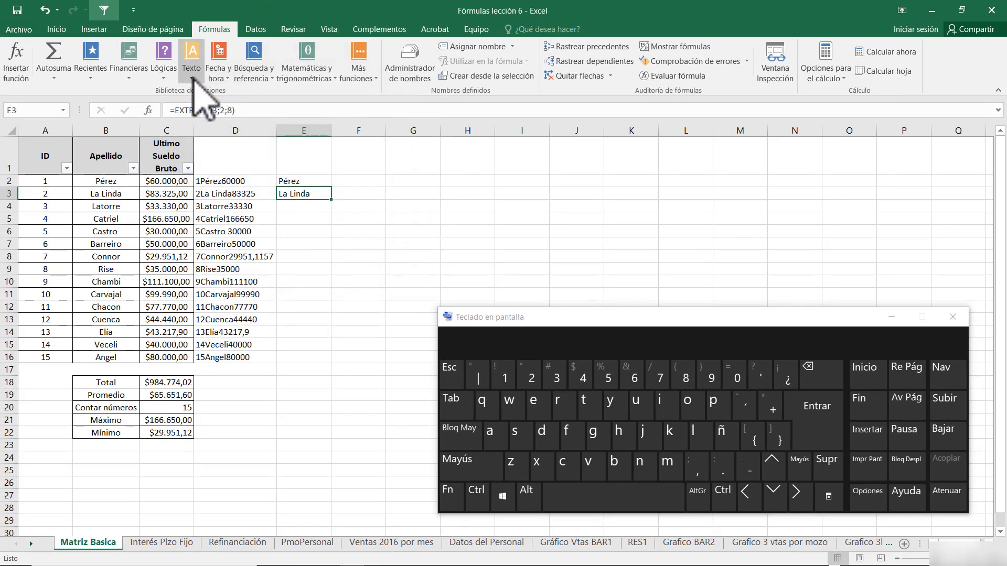
Insert the MAYUSC text function in cell E4.
click(192, 77)
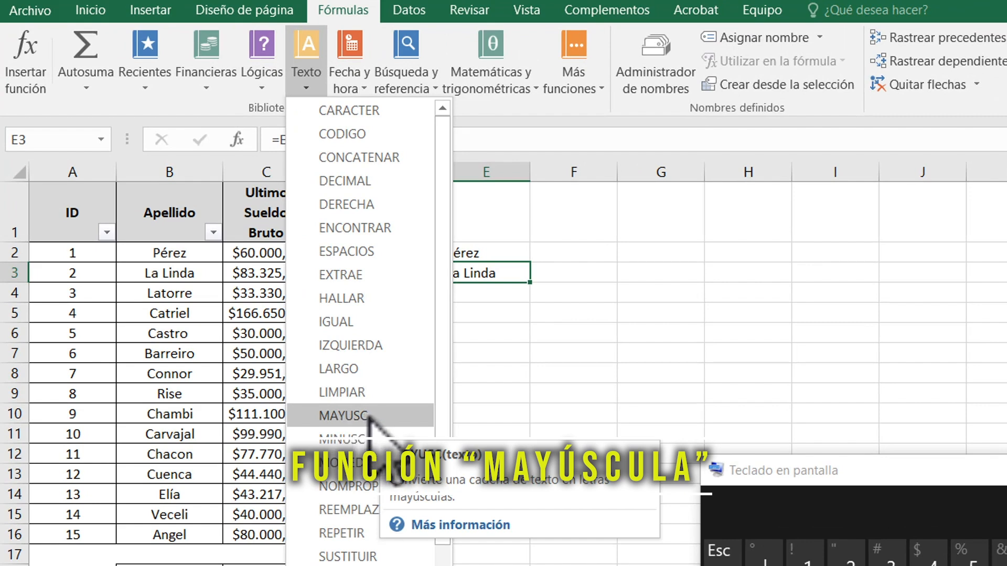
click(493, 301)
click(498, 298)
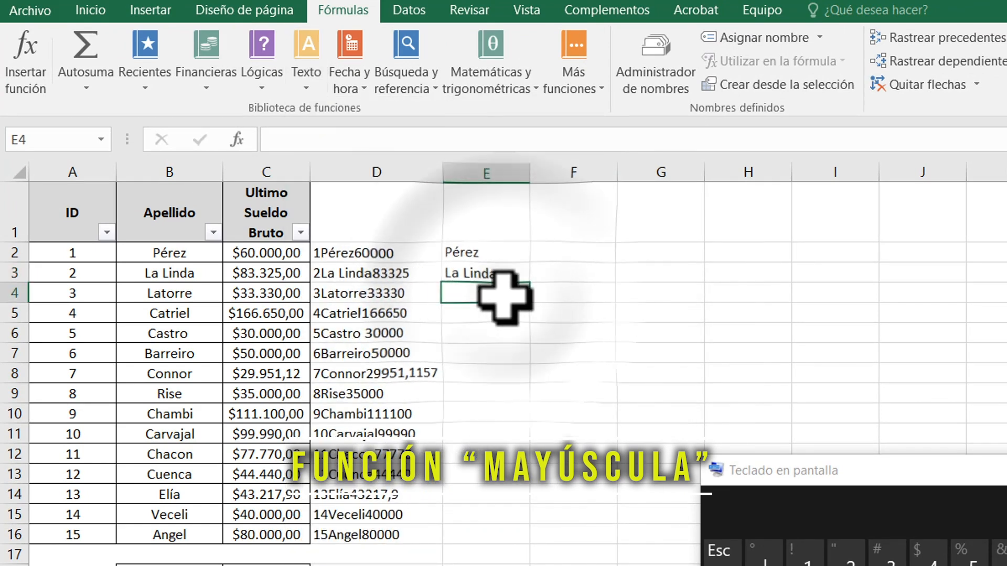
click(201, 295)
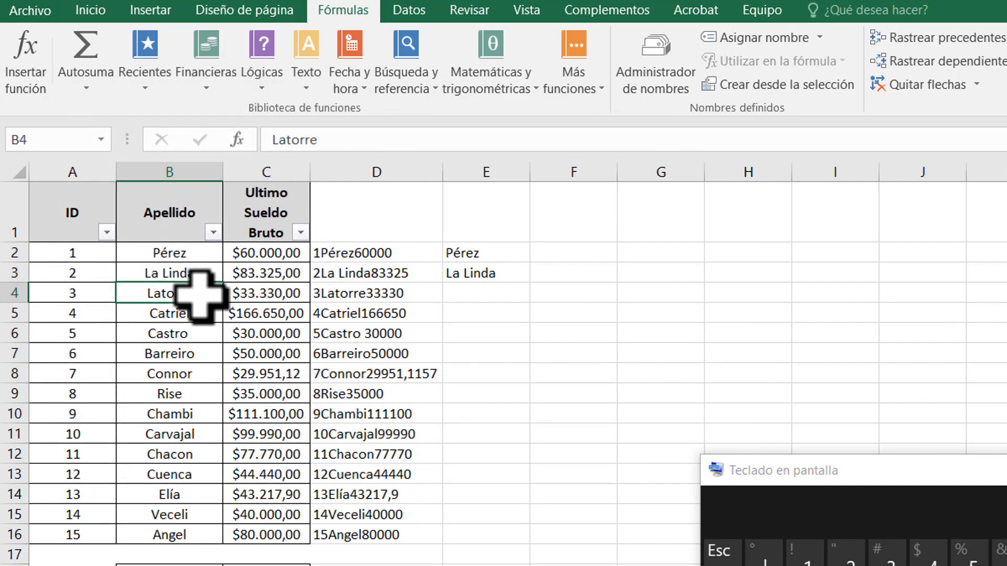
click(478, 294)
click(309, 87)
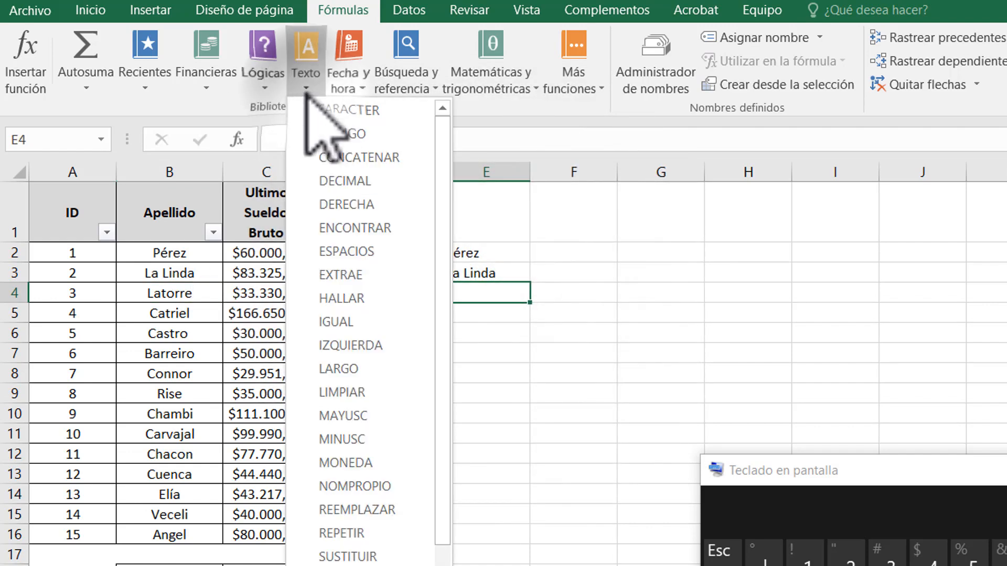
click(357, 416)
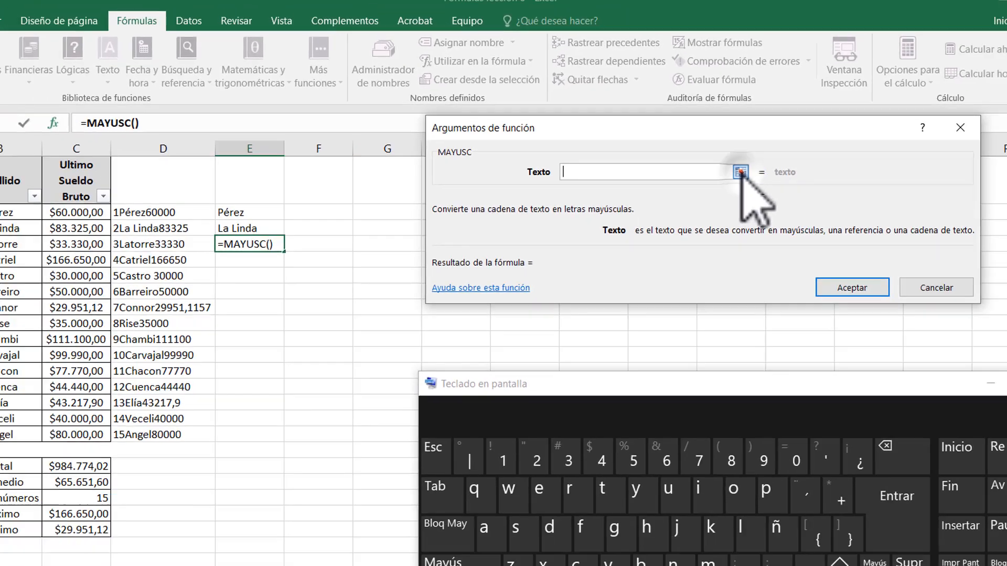
Set MAYUSC's Texto argument to cell B4 and accept the formula.
click(802, 202)
click(117, 207)
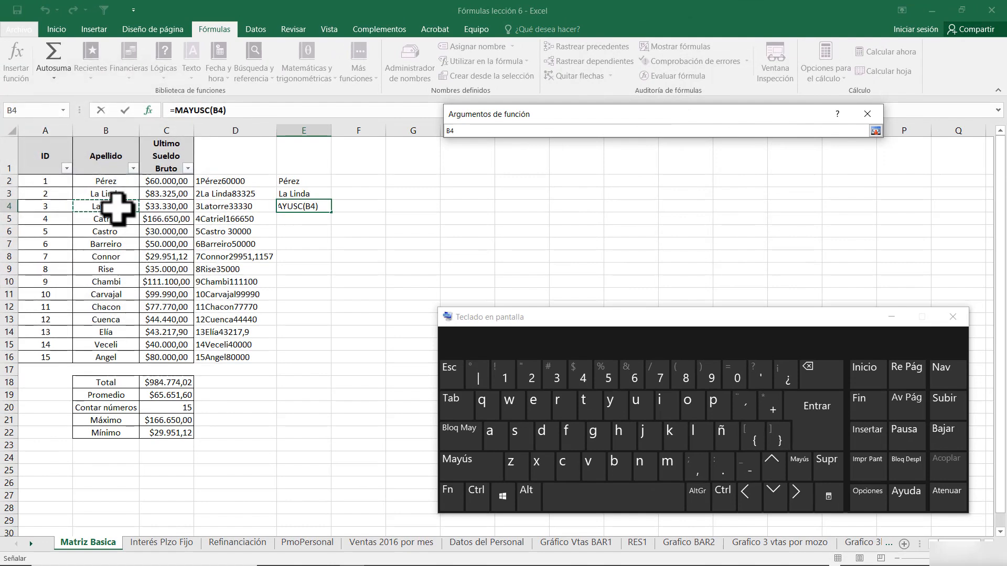
click(815, 414)
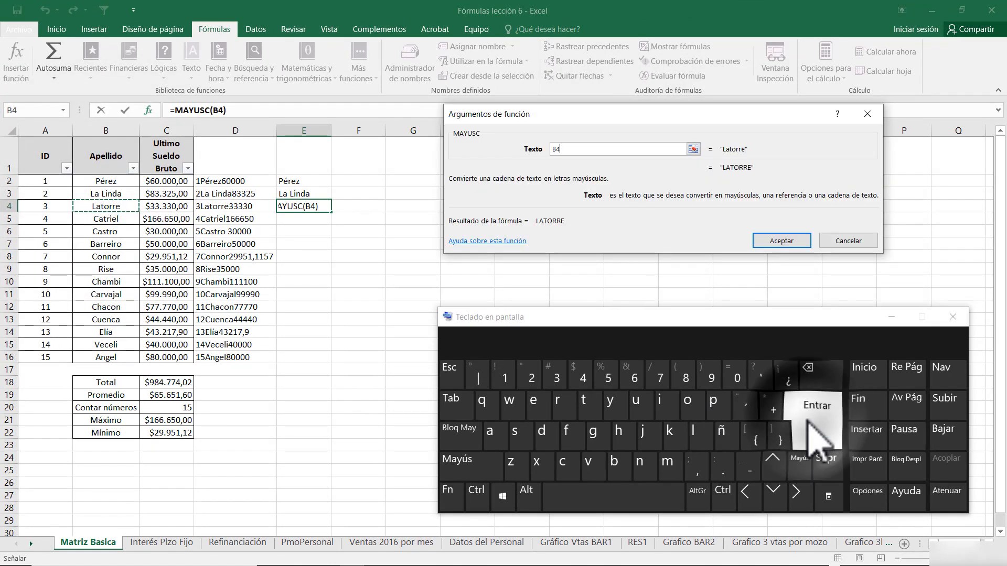
click(776, 242)
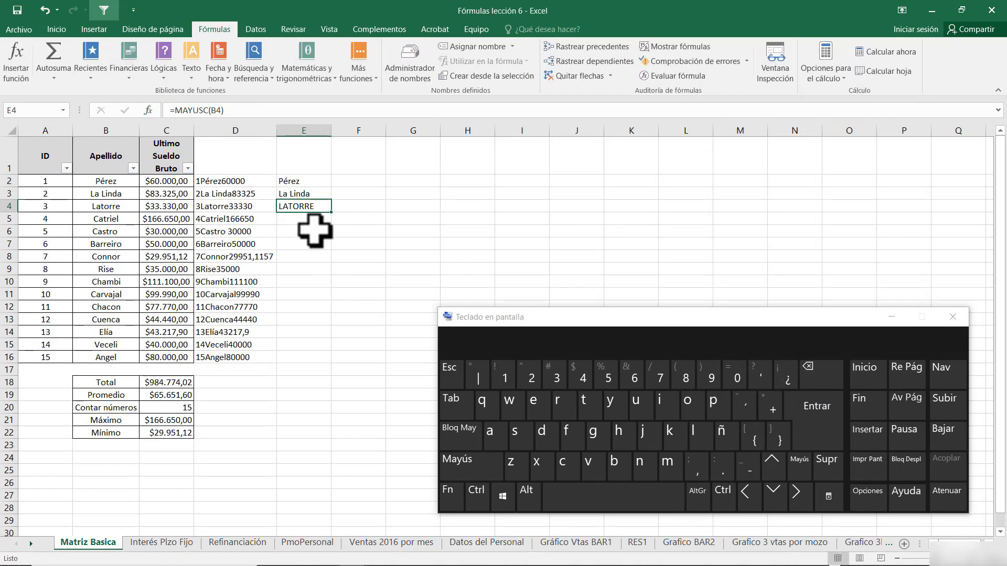
Insert the MINUSC text function in cell F4 with cell E4 as its Texto argument and accept it.
click(364, 207)
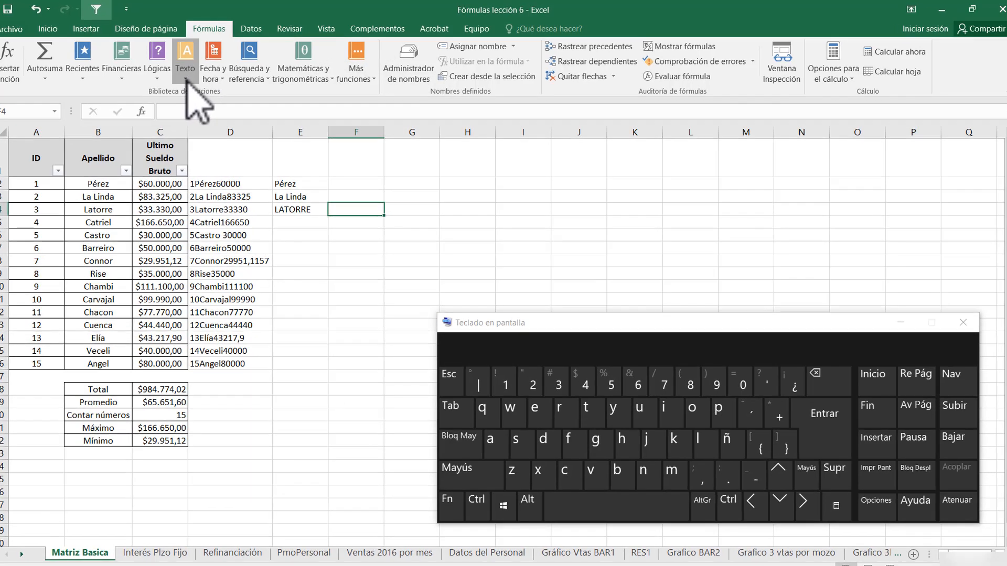
click(192, 77)
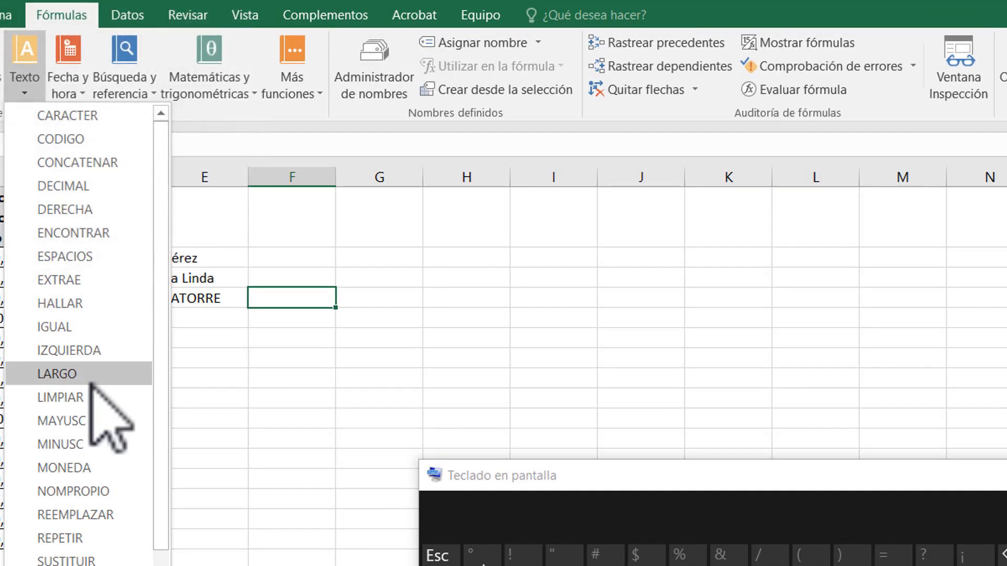
click(92, 444)
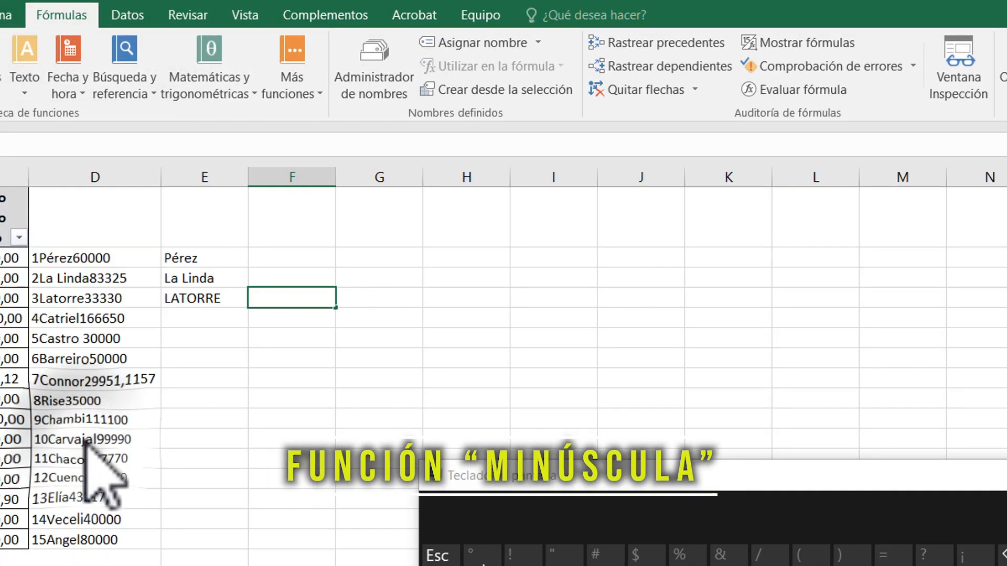
click(848, 199)
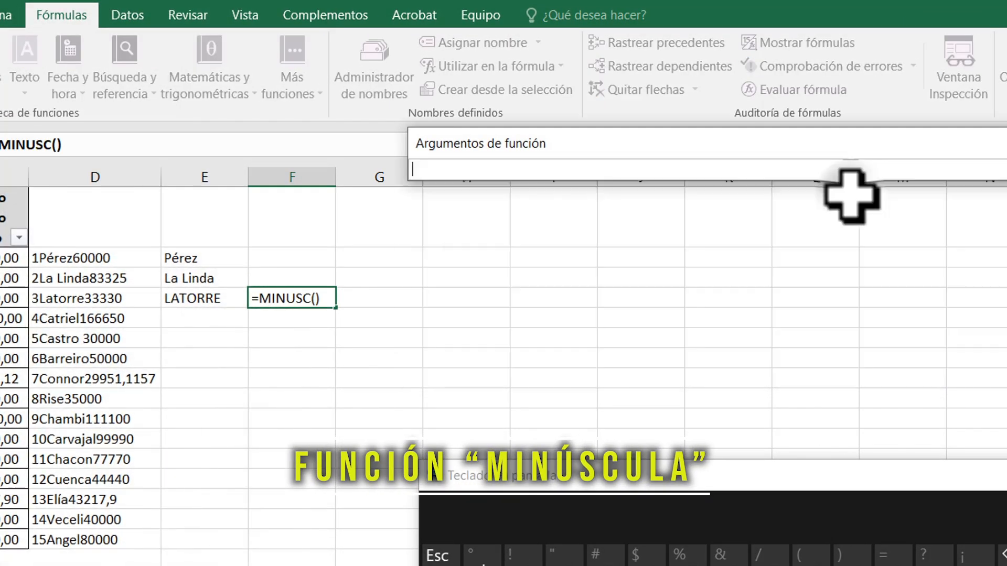
click(214, 298)
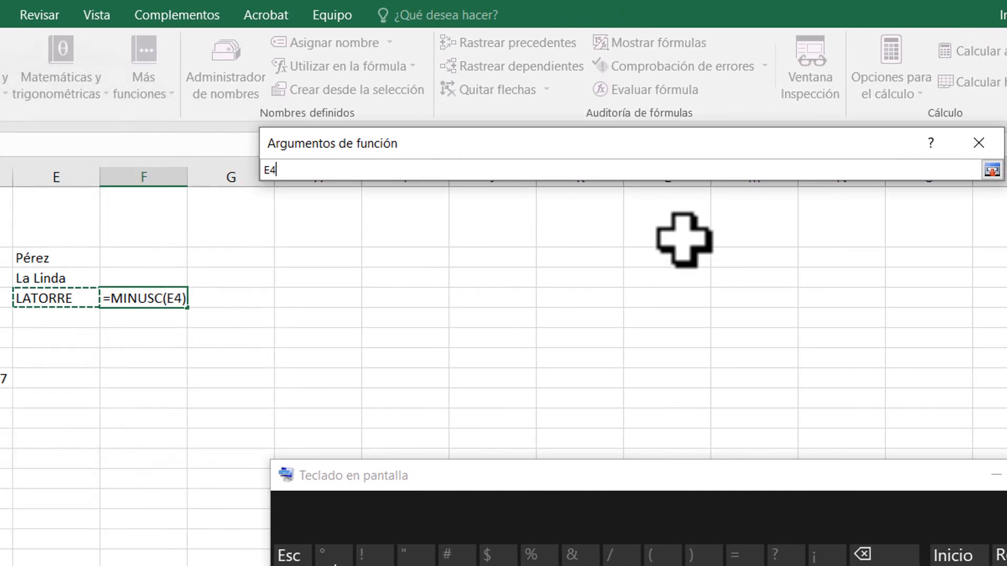
click(992, 171)
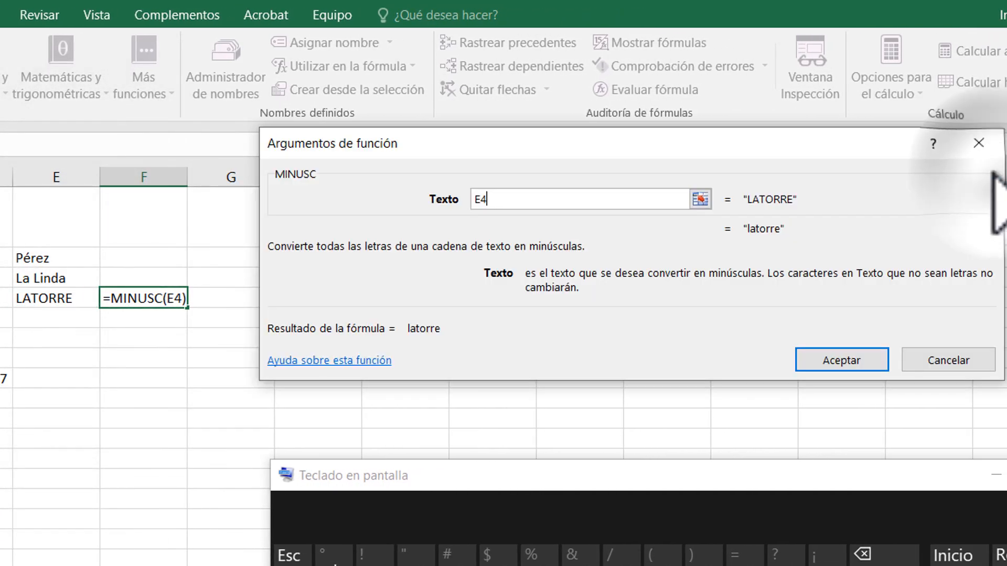
click(842, 361)
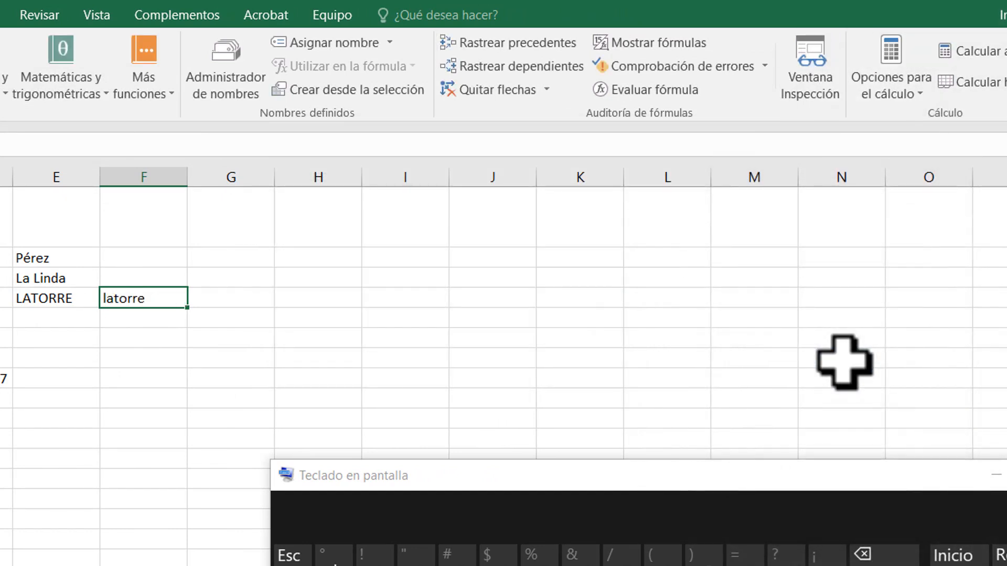
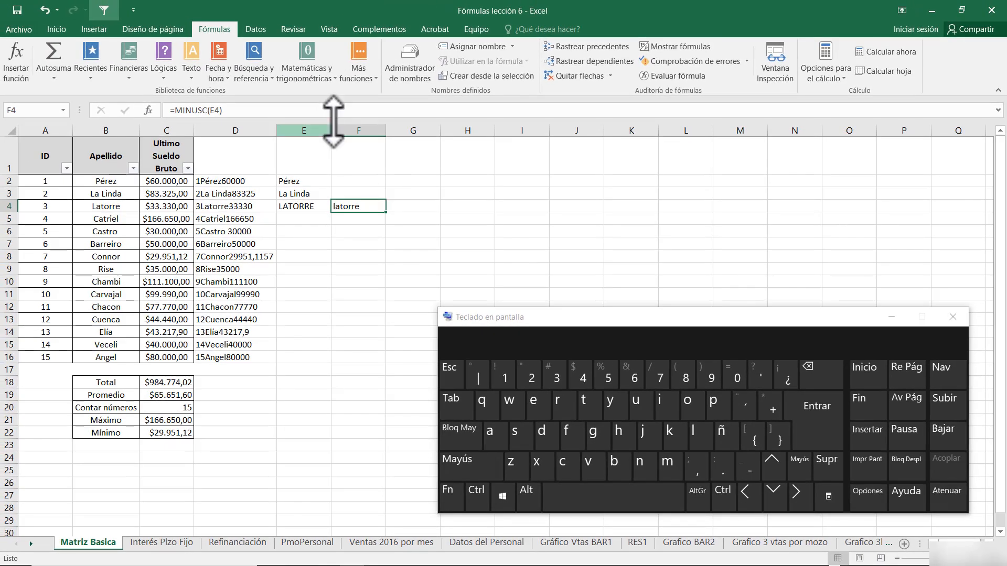
click(313, 221)
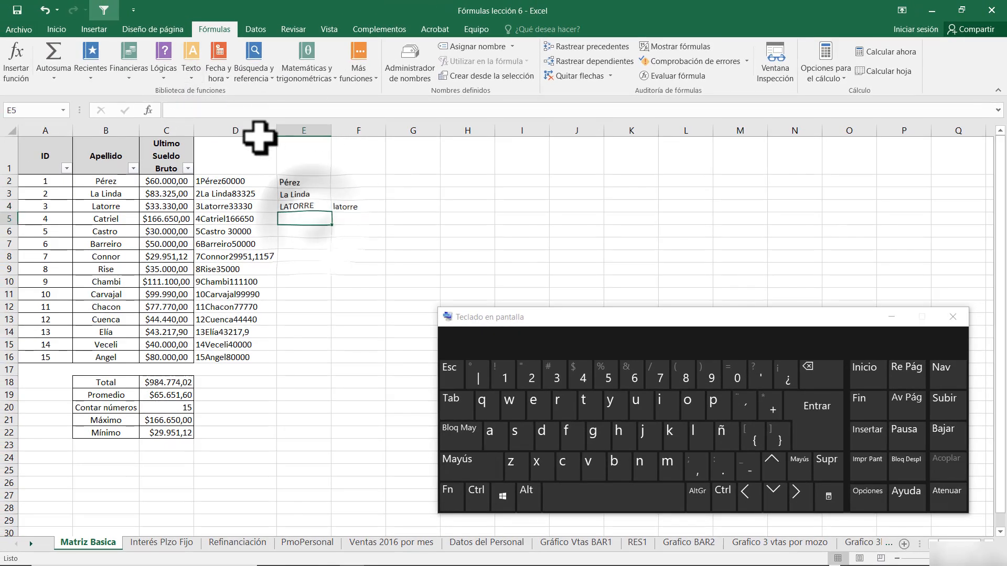
click(191, 61)
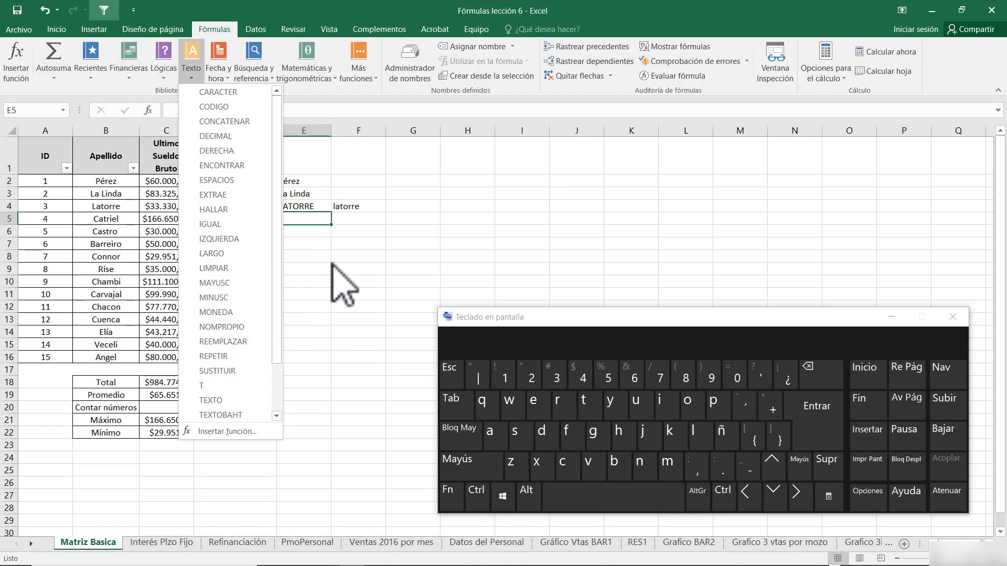
click(350, 222)
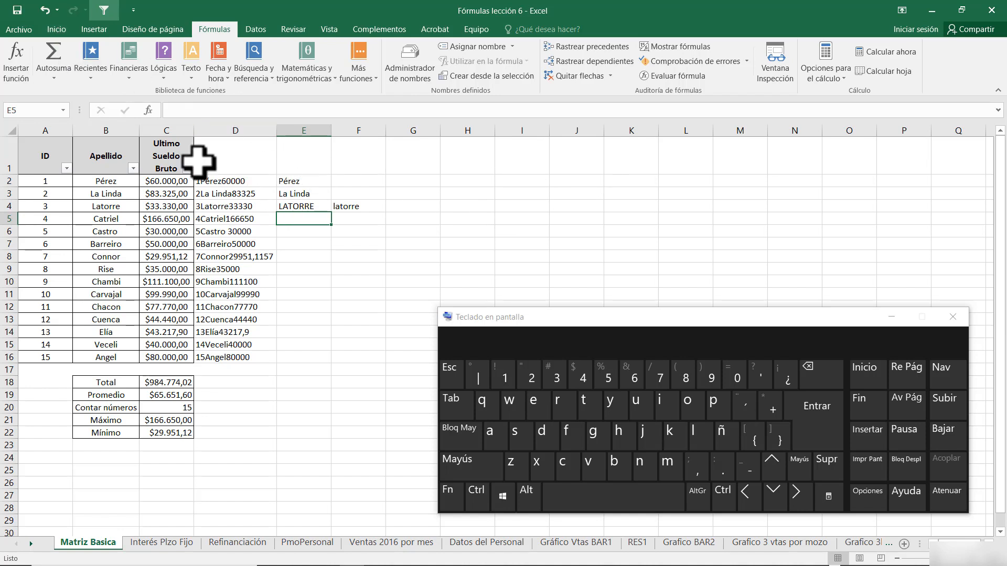
Set up a find-and-replace that searches for the surname in cell B5 and replaces it with "Indio".
click(58, 31)
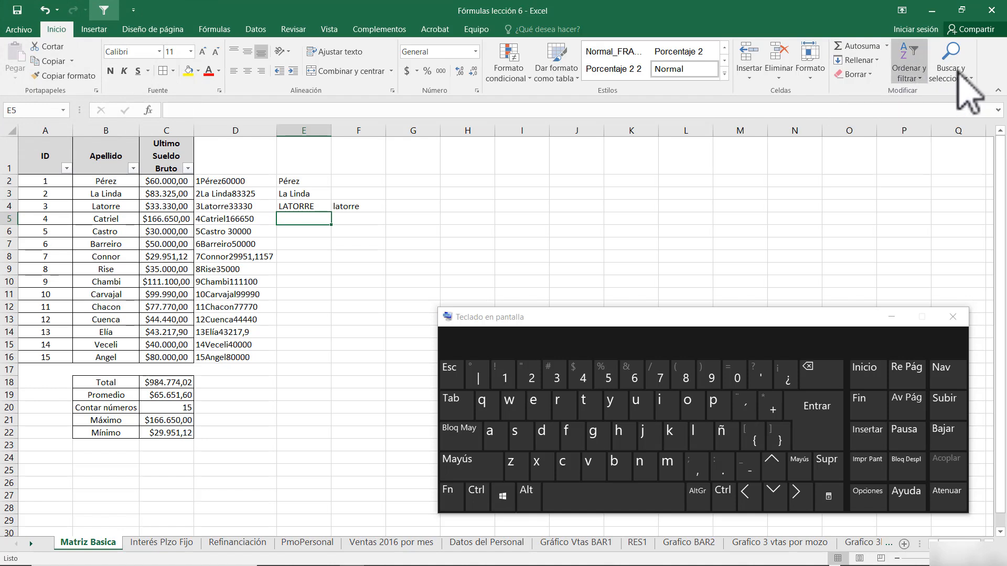
click(968, 75)
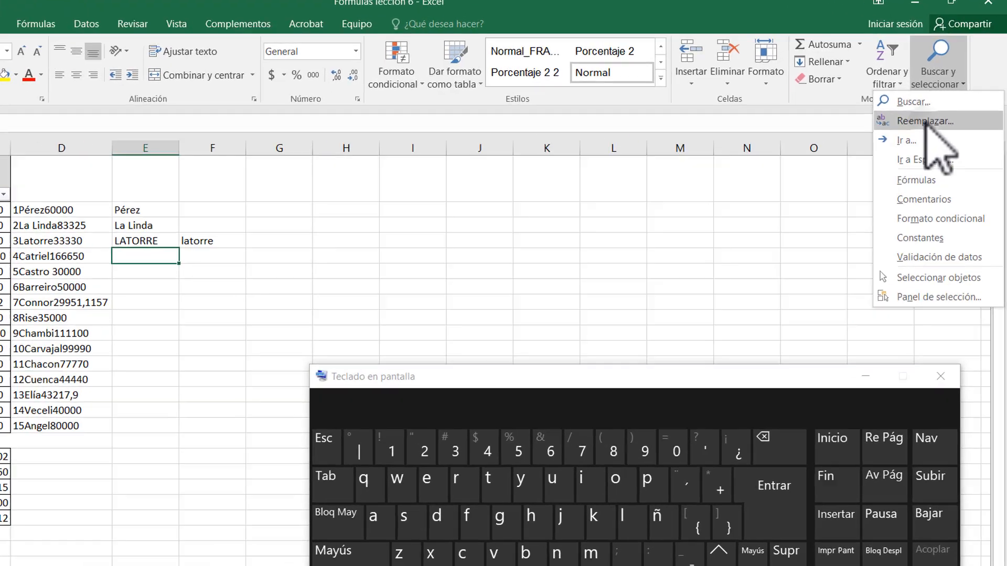
click(941, 108)
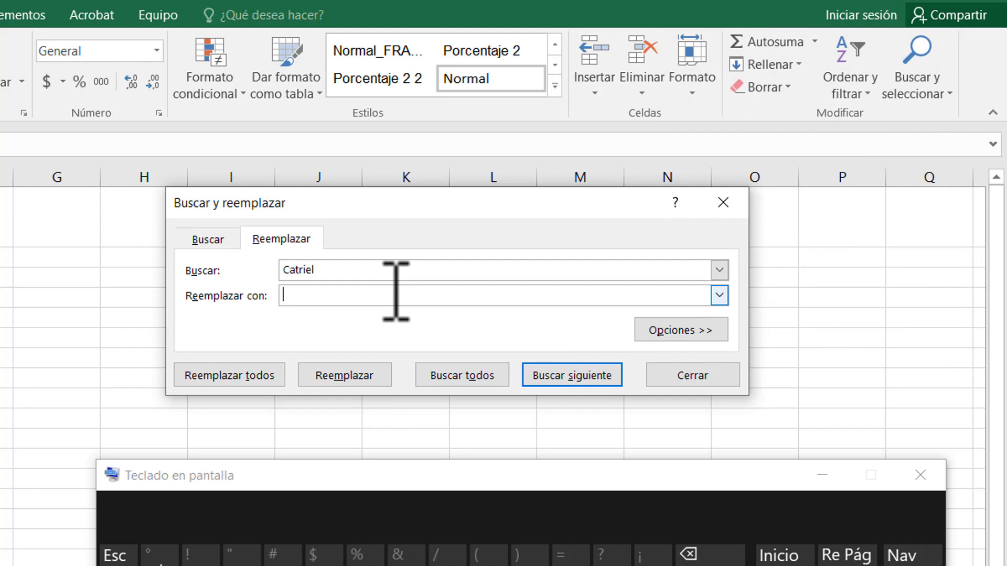
click(399, 294)
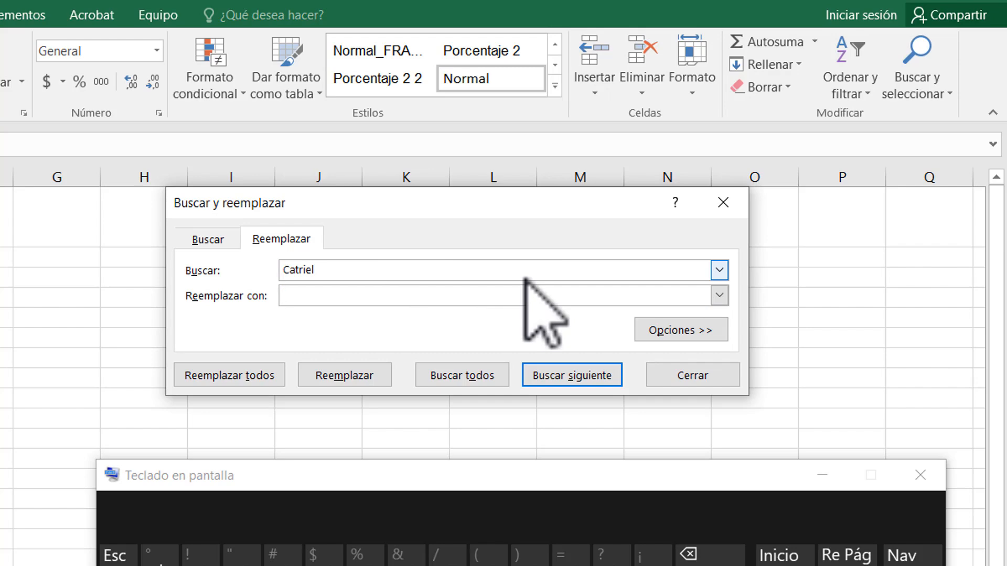
text(Indio)
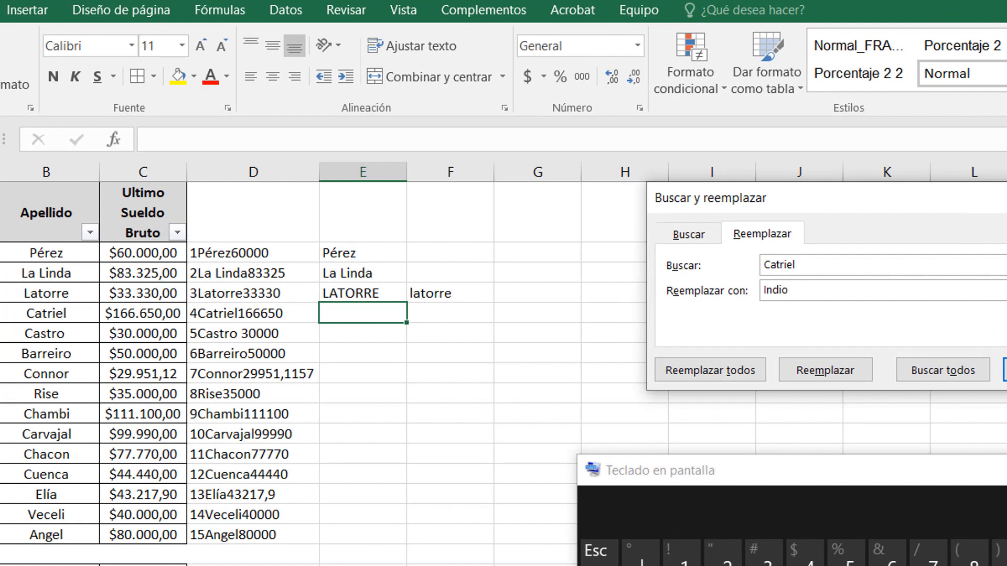
Find the matching surname in column B, replace that occurrence, and close the replace dialog.
click(1005, 370)
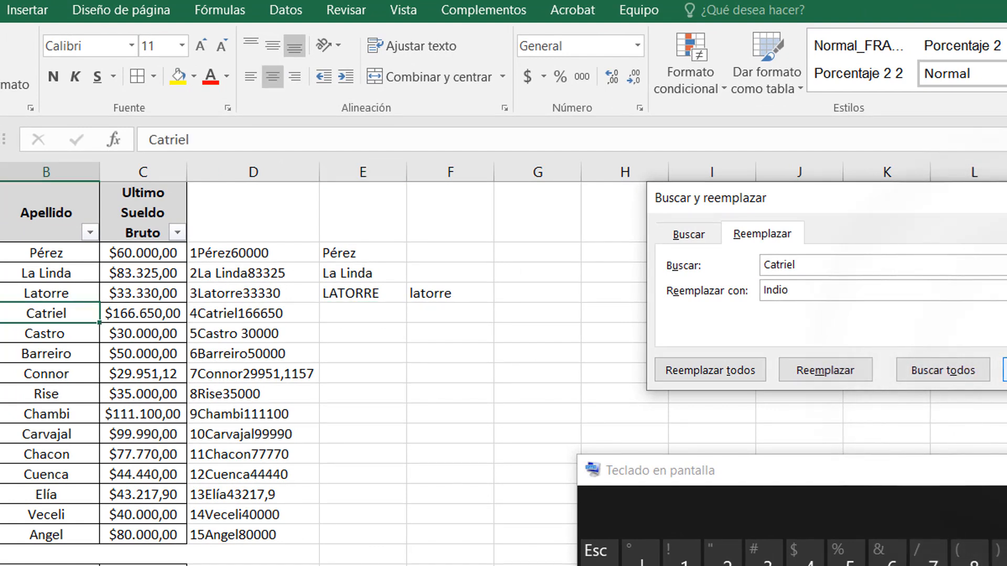
click(838, 372)
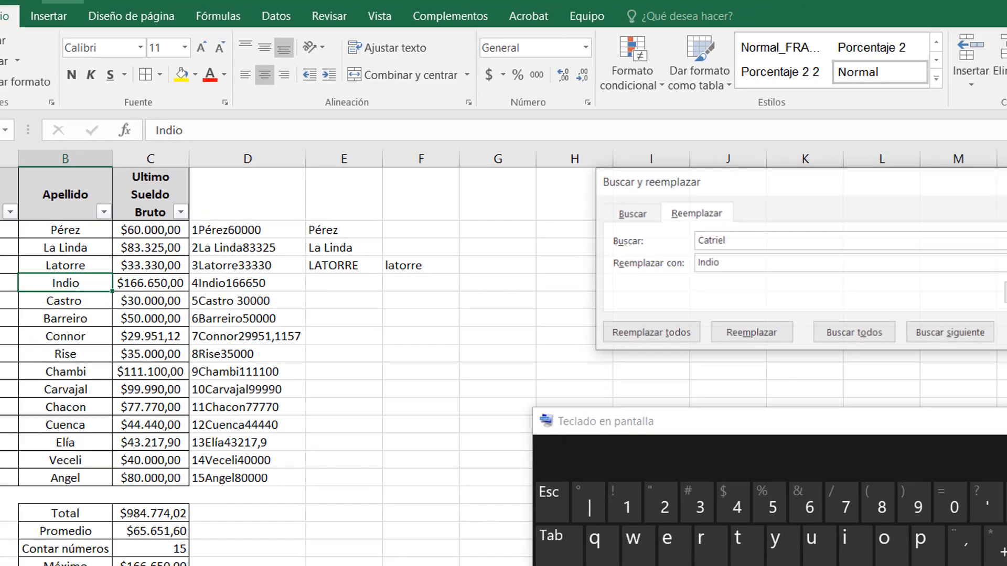
key(Escape)
click(389, 313)
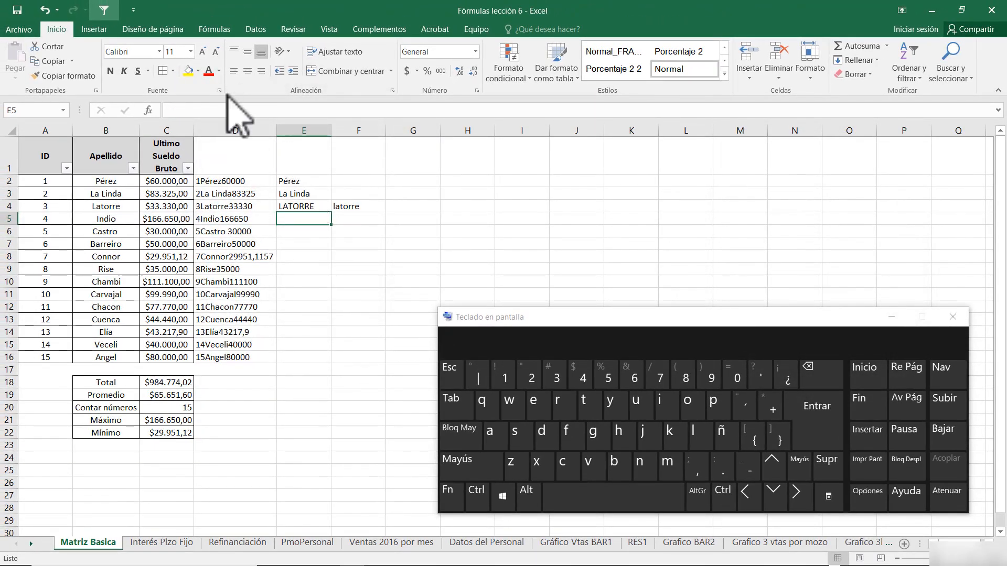
click(212, 29)
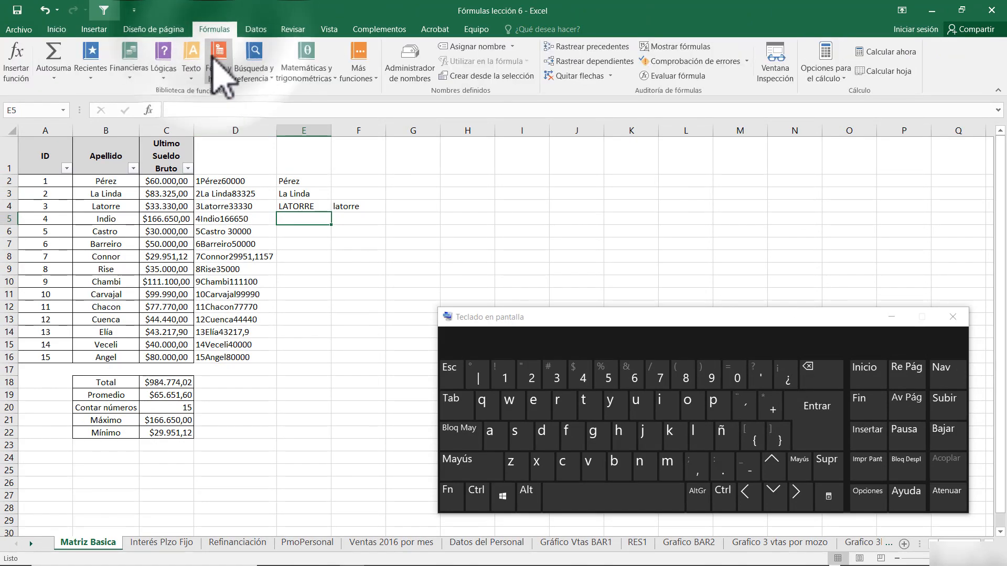
Insert the REEMPLAZAR text function in cell E5 with cell B5 as its Texto_original argument.
click(198, 72)
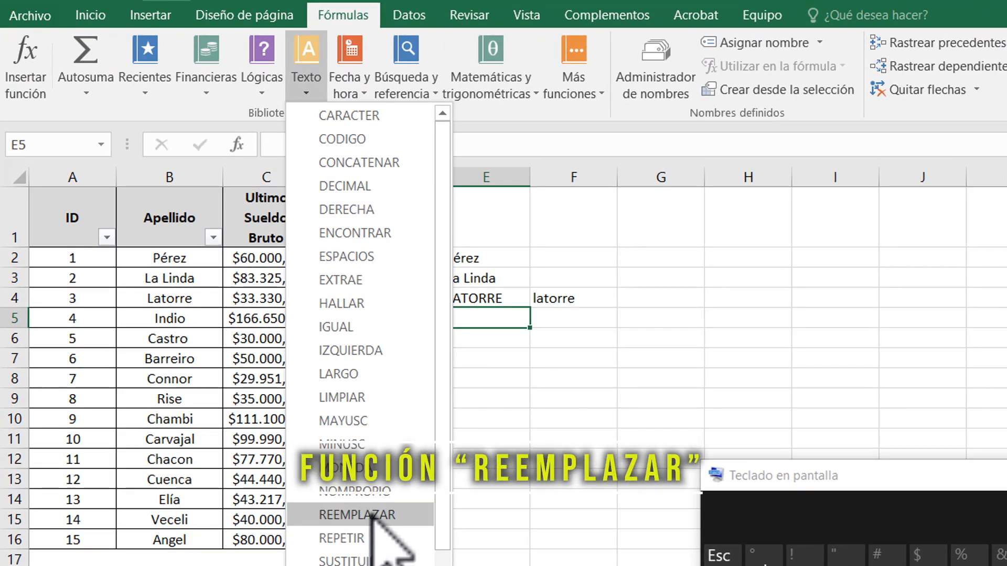
click(253, 380)
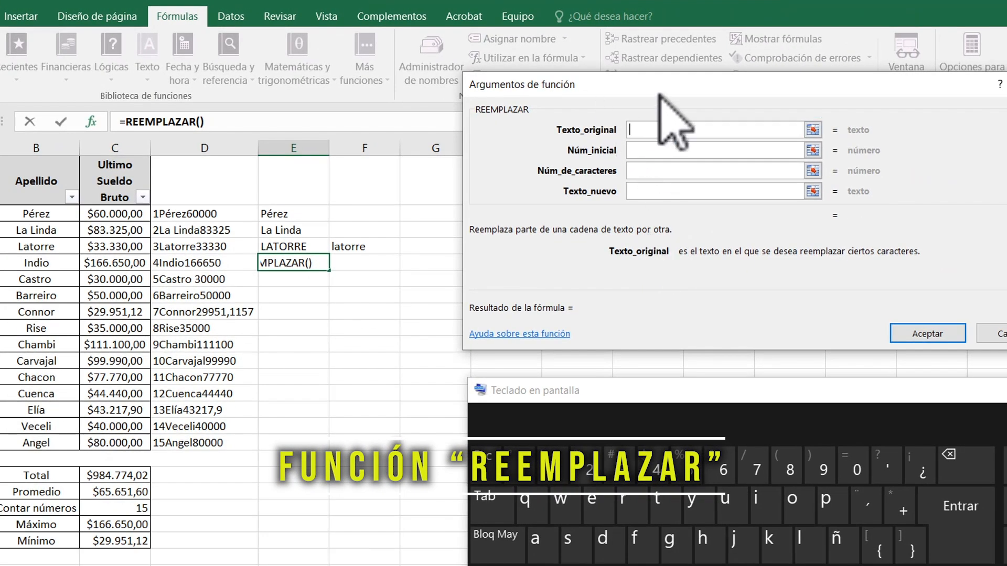
drag(701, 88, 840, 80)
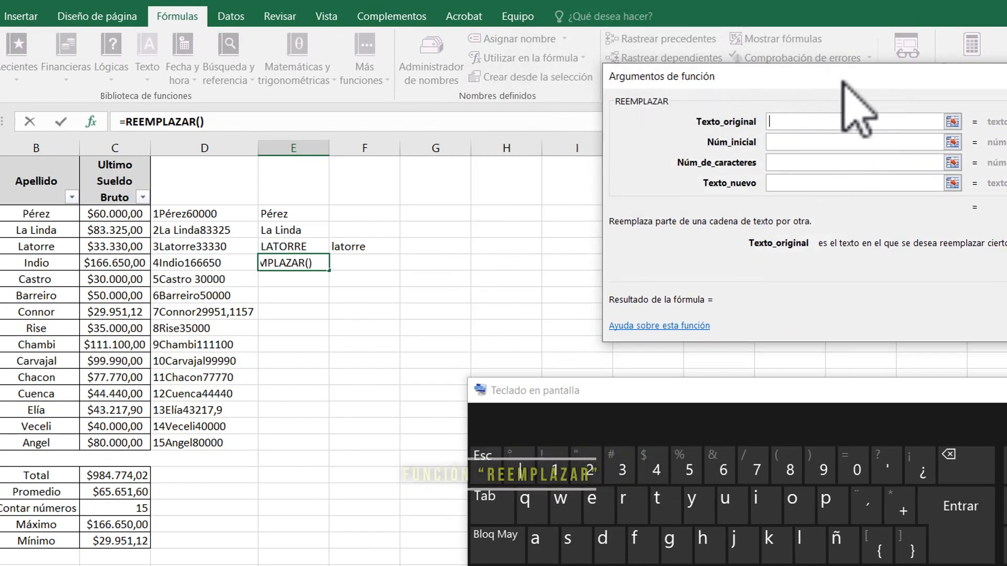
click(953, 122)
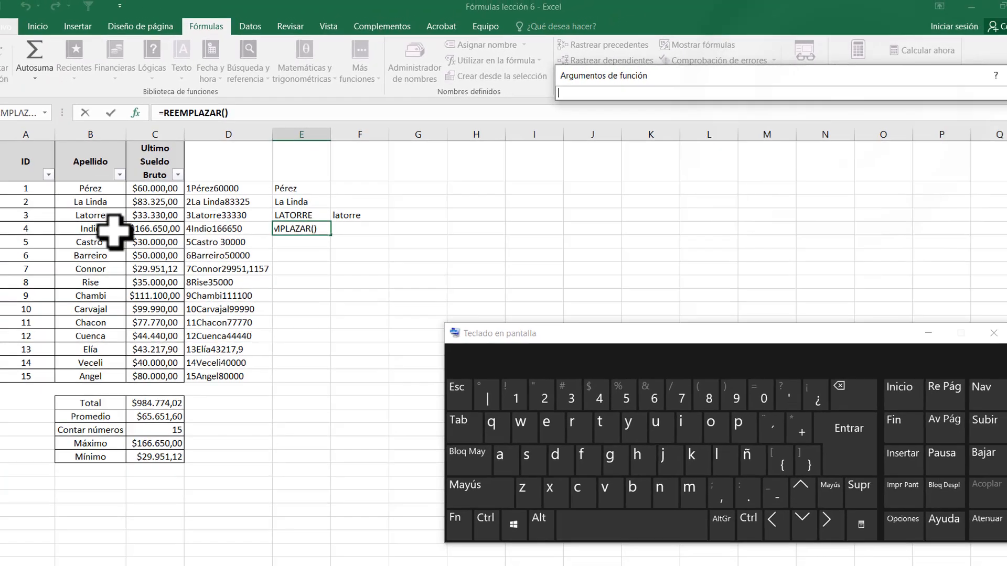
click(36, 263)
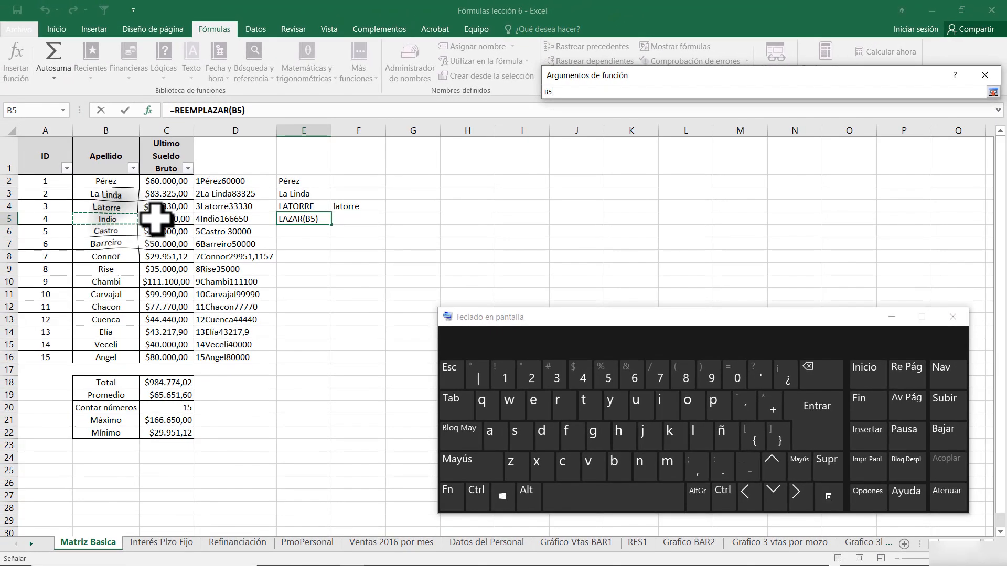
click(993, 91)
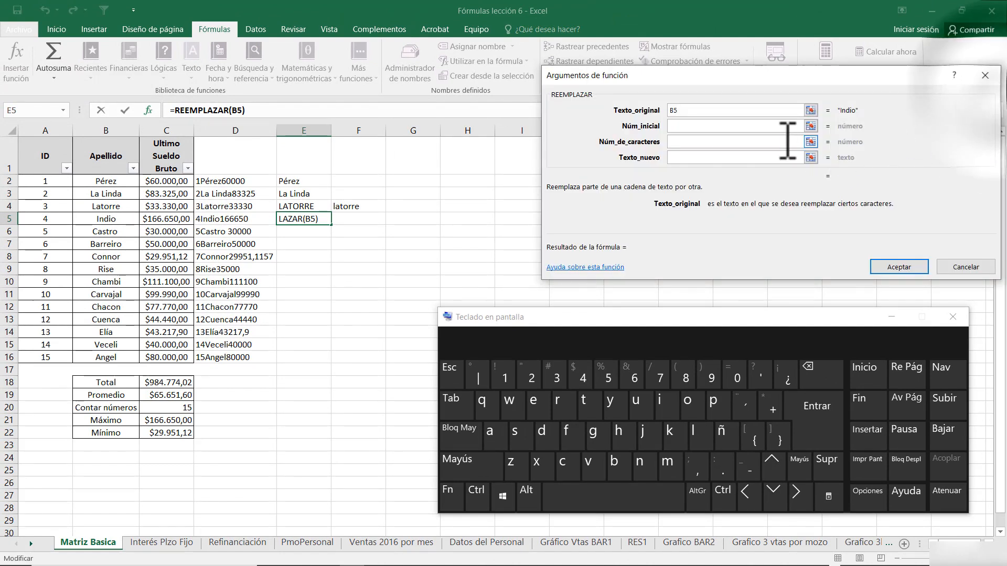
Set REEMPLAZAR's Núm_inicial argument to 1.
click(693, 126)
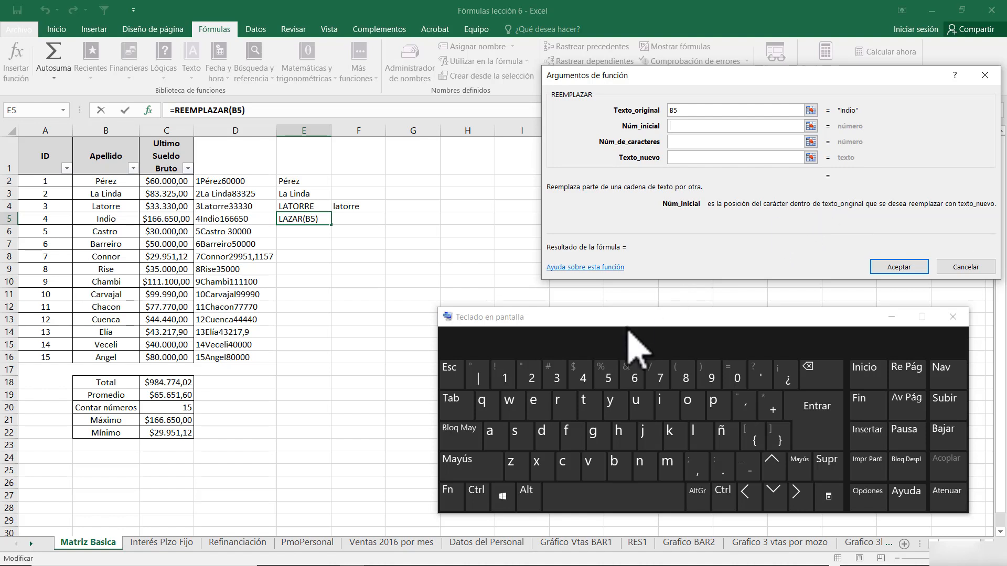
click(504, 377)
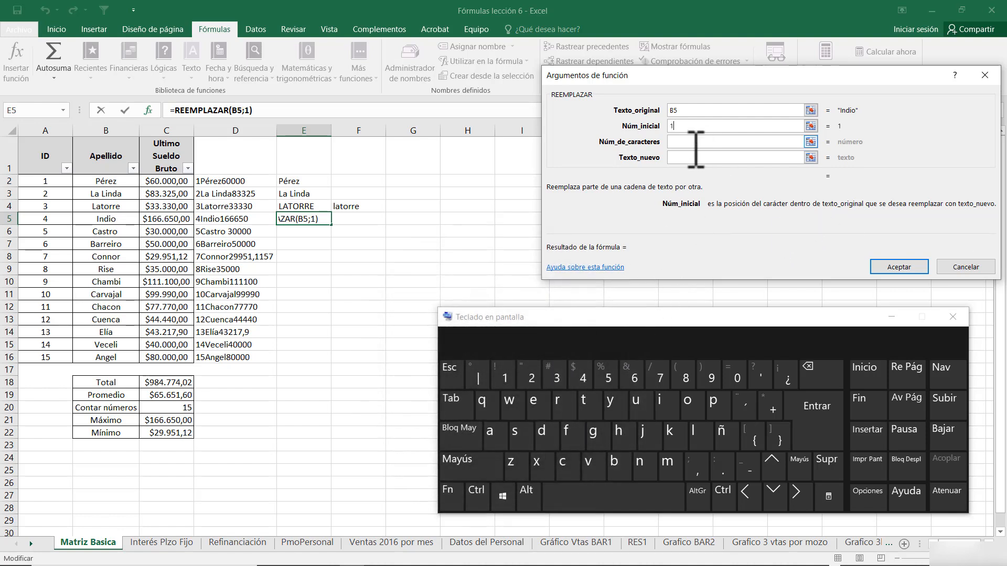
Complete the REEMPLAZAR function in E5 to replace 5 characters with the new surname, and accept it.
click(699, 141)
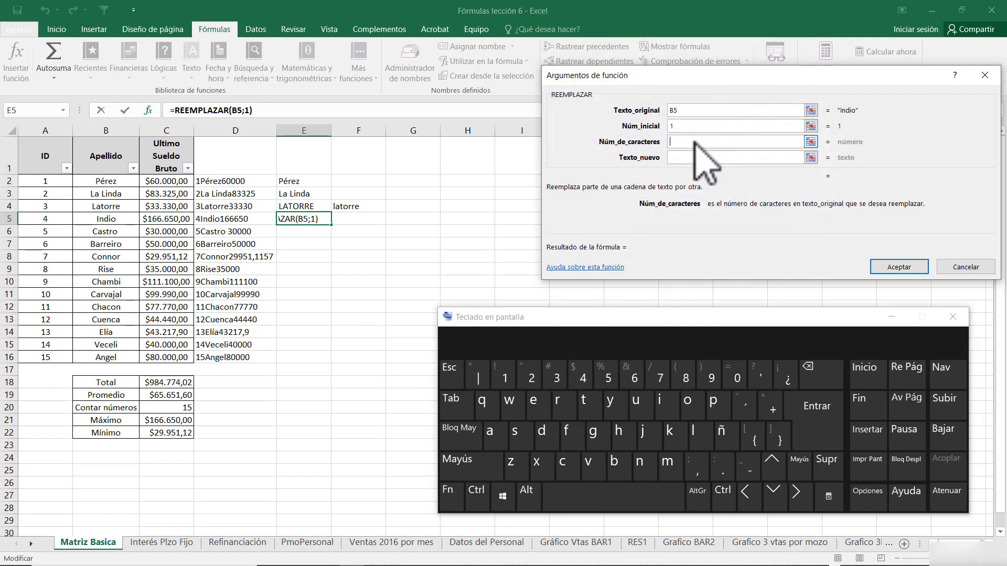
click(609, 376)
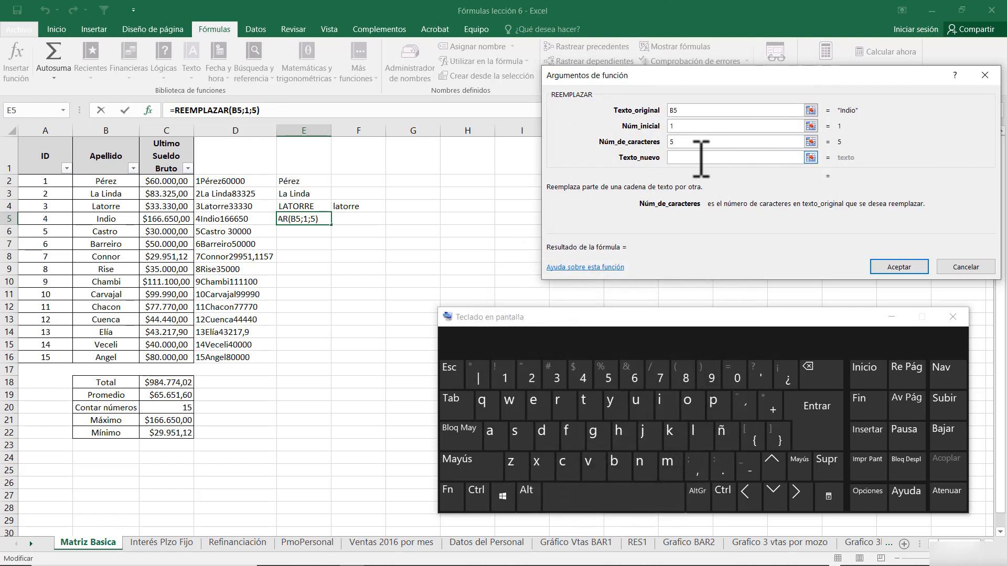
click(702, 157)
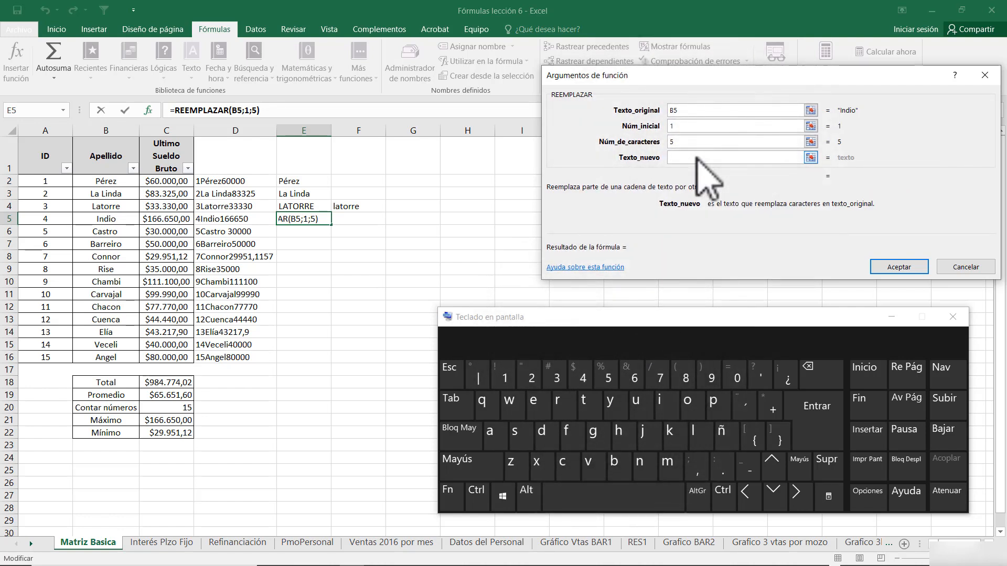
text(Catriel)
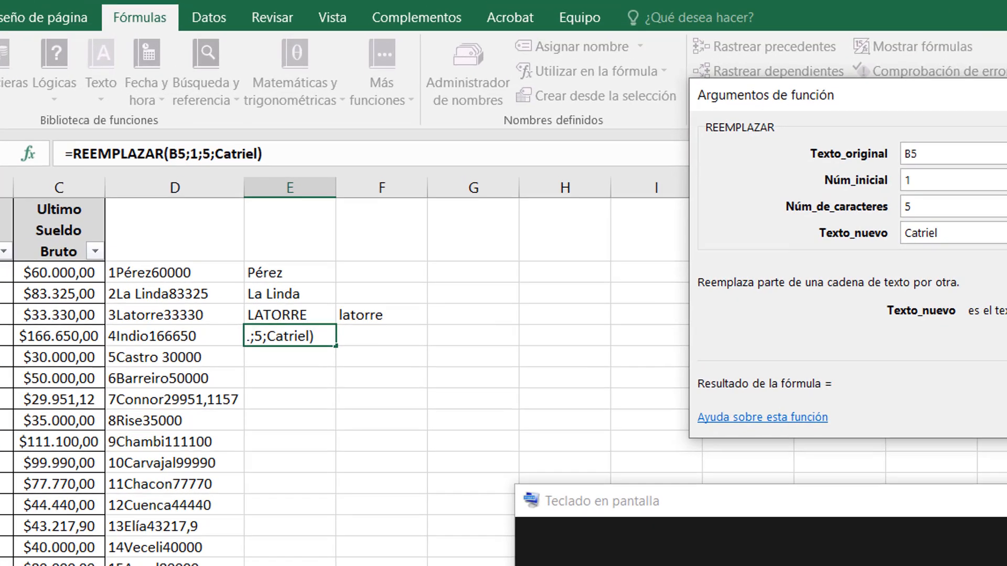
key(Return)
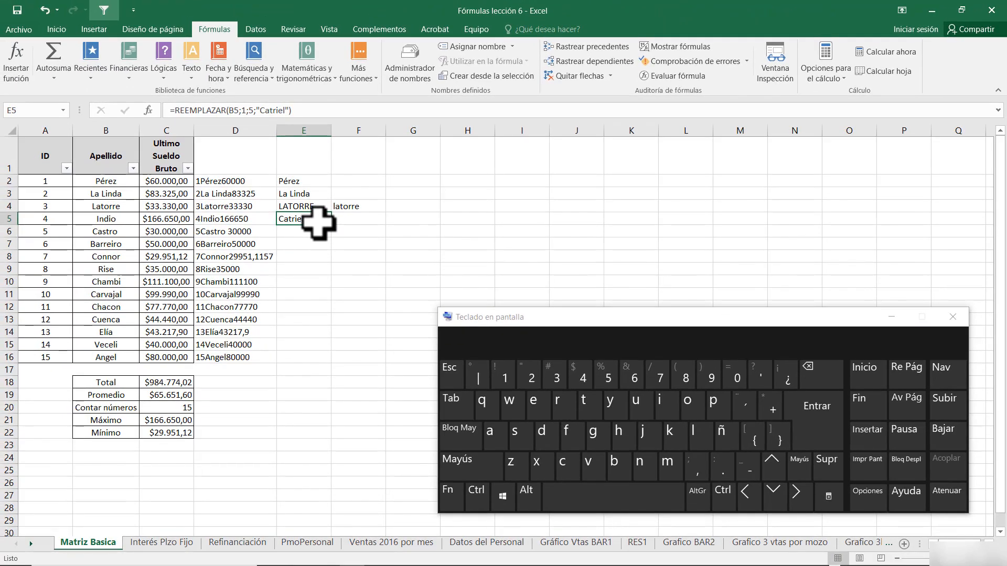
Review the text-function formulas in cells D2, E2 through E5 and F4.
click(306, 182)
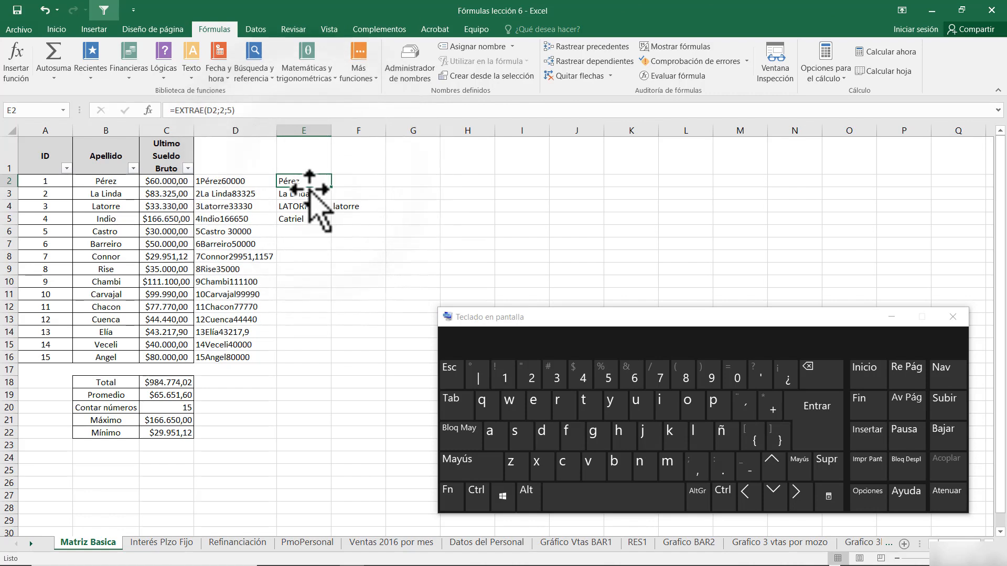
click(257, 182)
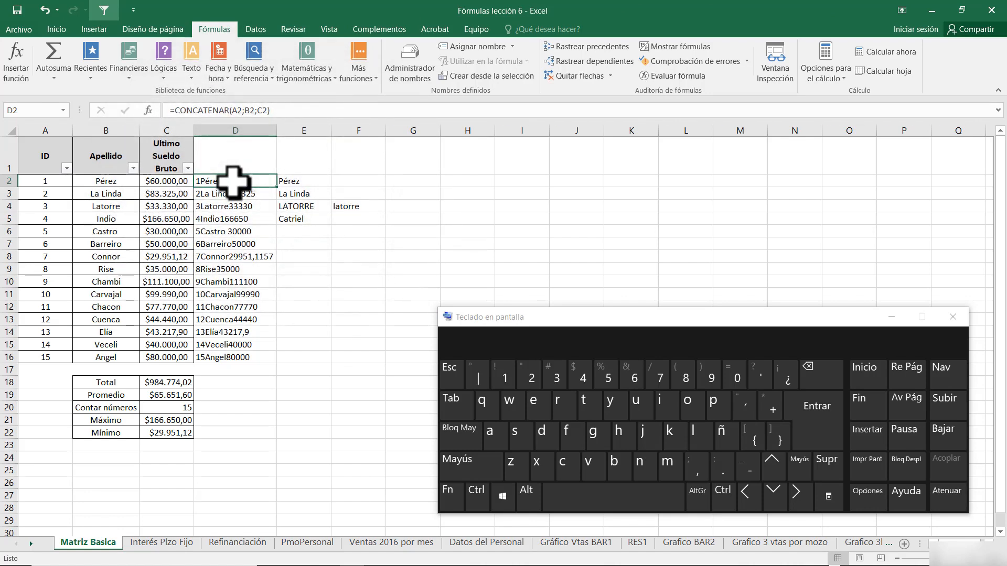
click(298, 182)
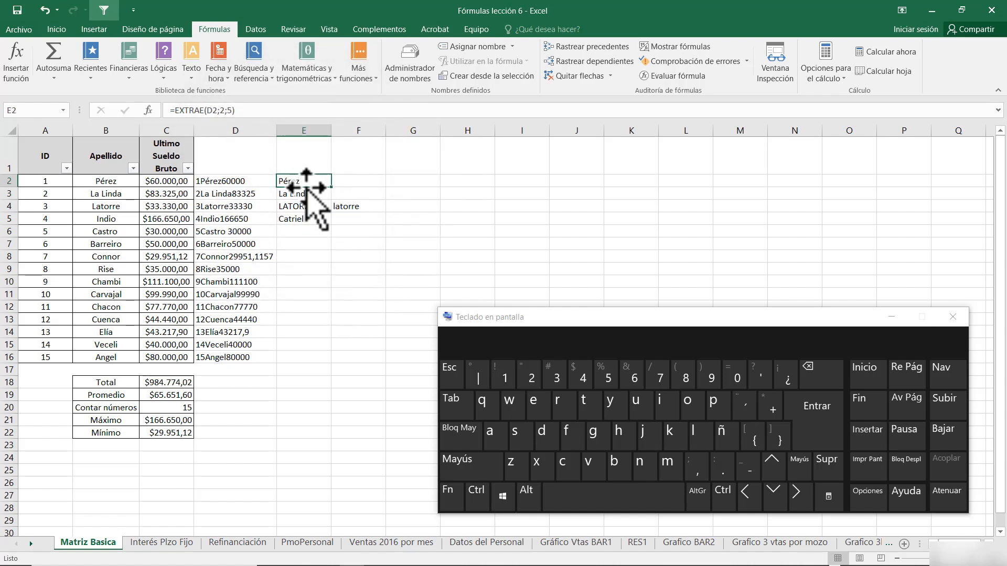
click(298, 194)
click(299, 206)
click(301, 219)
click(325, 207)
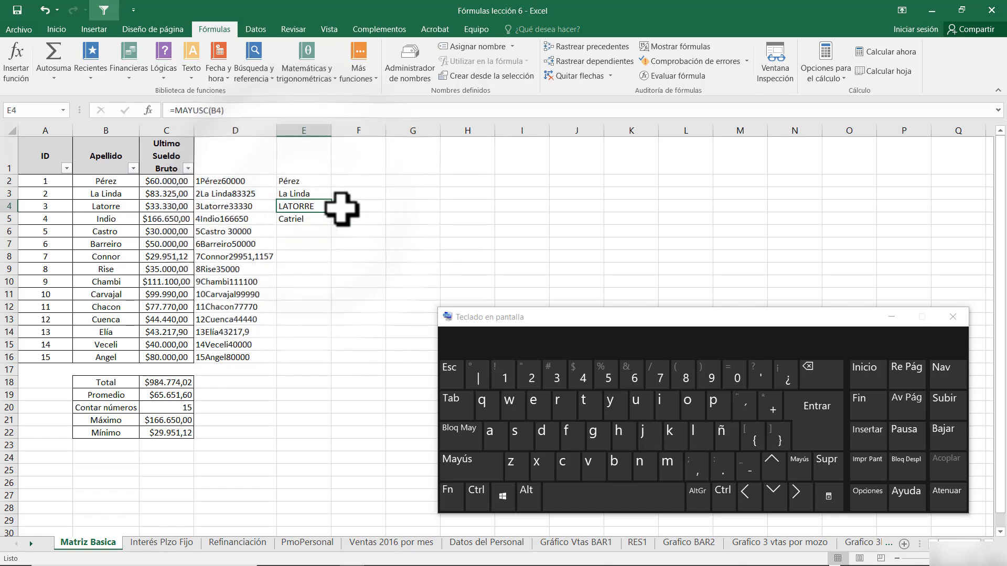
click(353, 209)
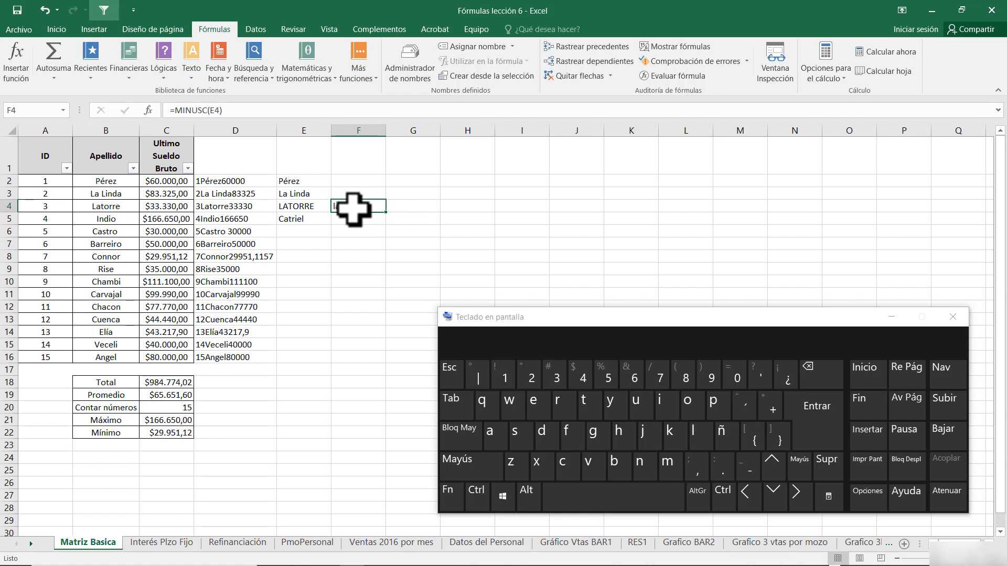
click(298, 219)
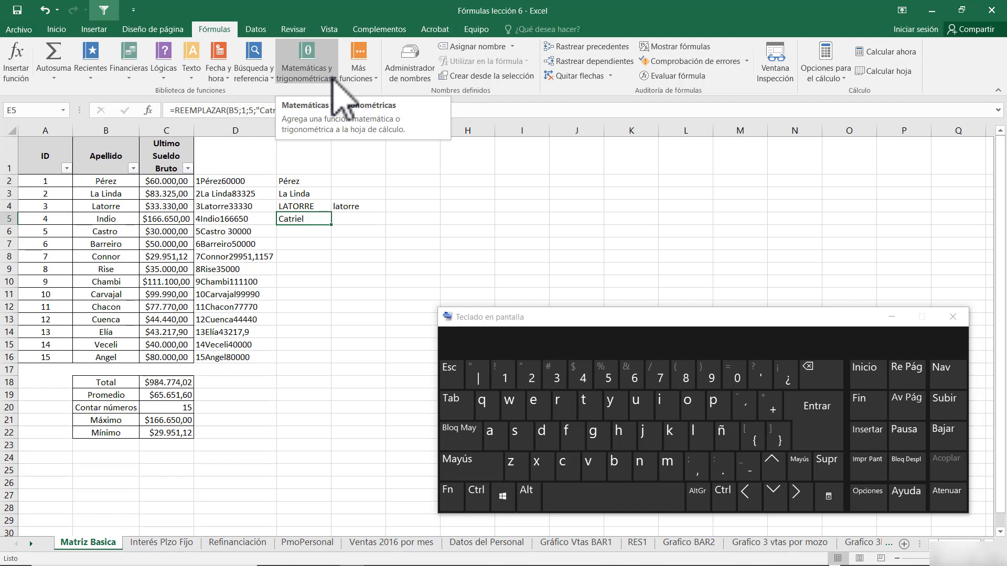
click(334, 79)
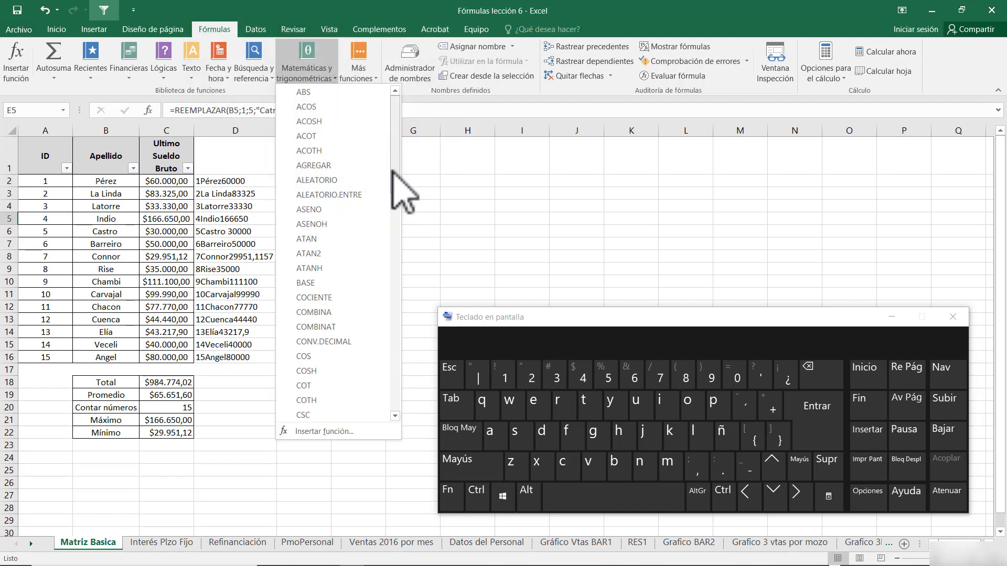
drag(397, 142, 407, 323)
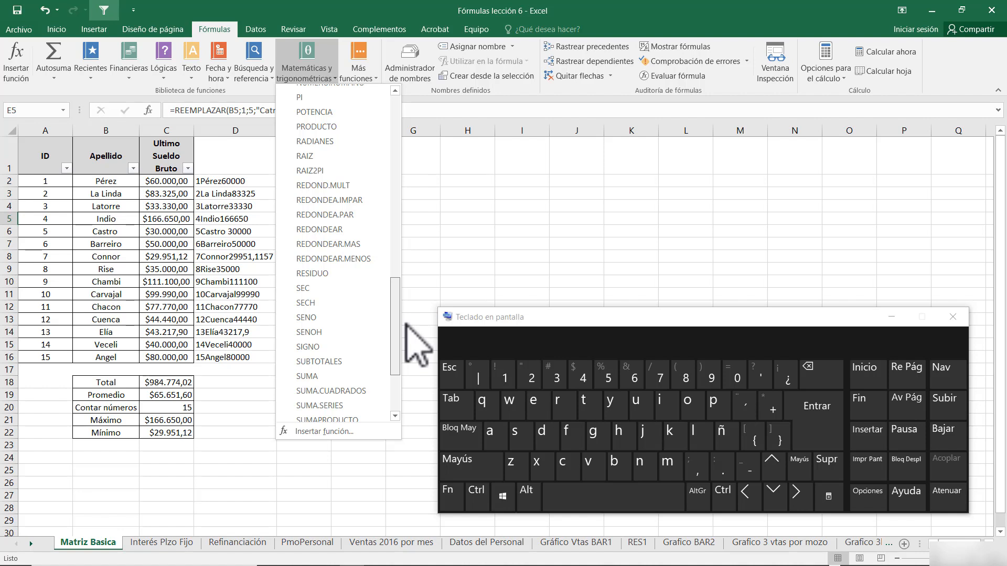
click(456, 203)
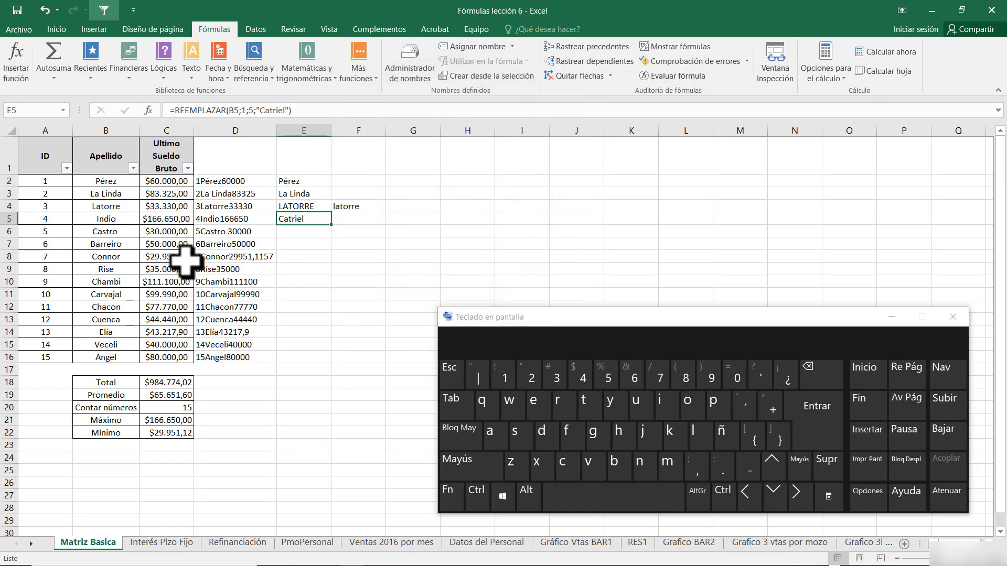
Highlight salary cell C8 with a yellow fill.
click(160, 256)
click(52, 30)
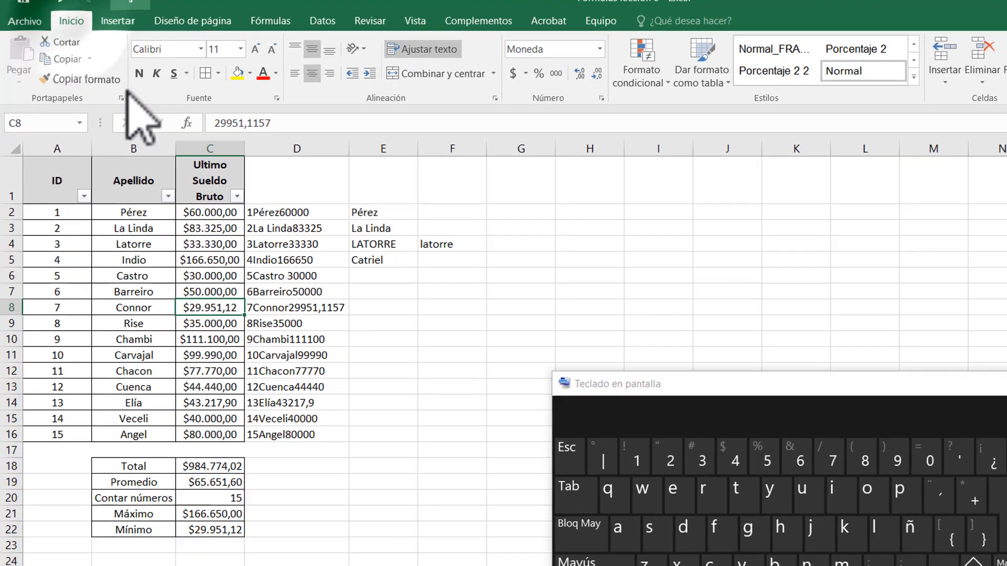
click(188, 71)
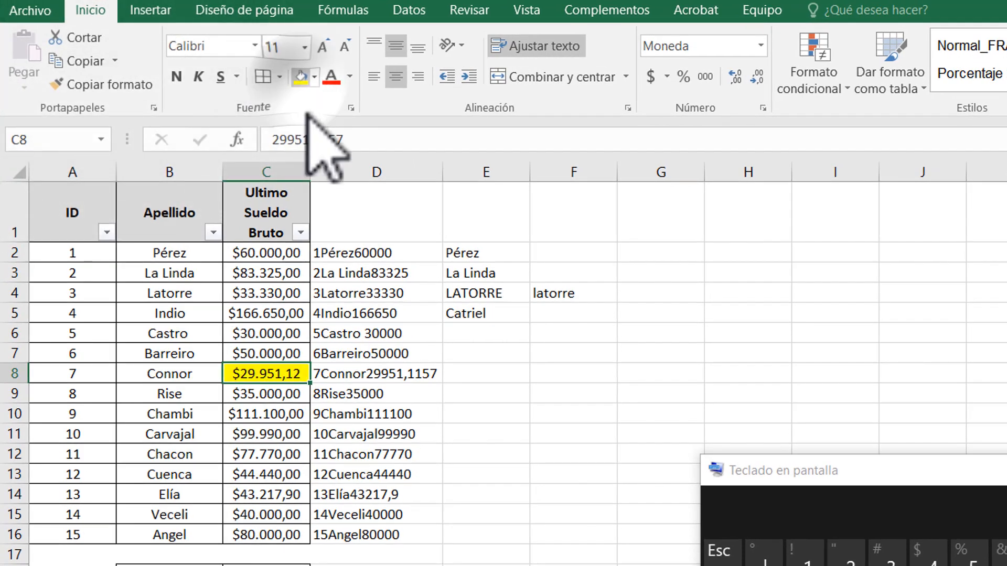
Insert a REDONDEAR function in E8 that rounds the salary in C8 to 0 decimals.
click(519, 374)
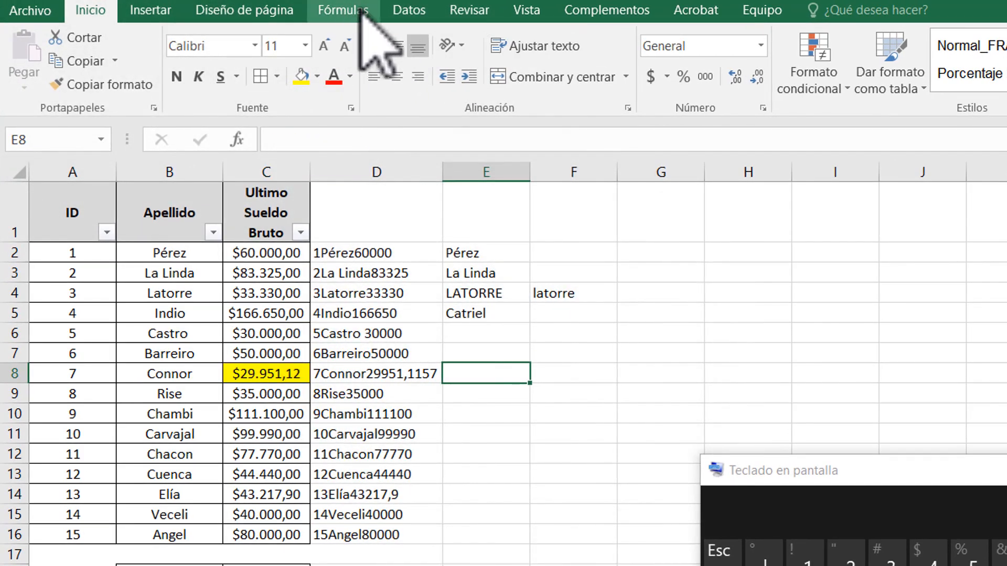
click(343, 10)
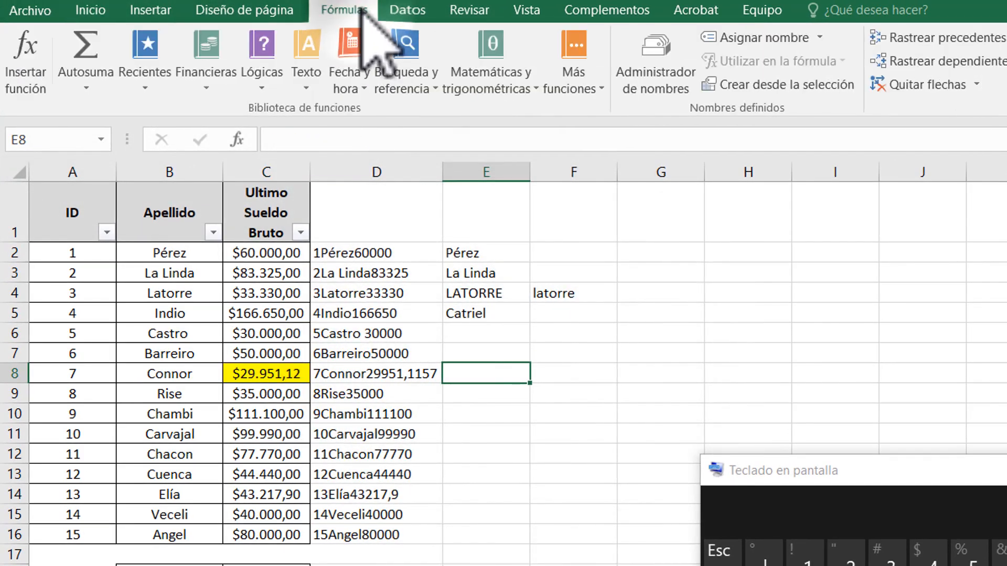
click(535, 89)
scroll(545, 391, down, 8)
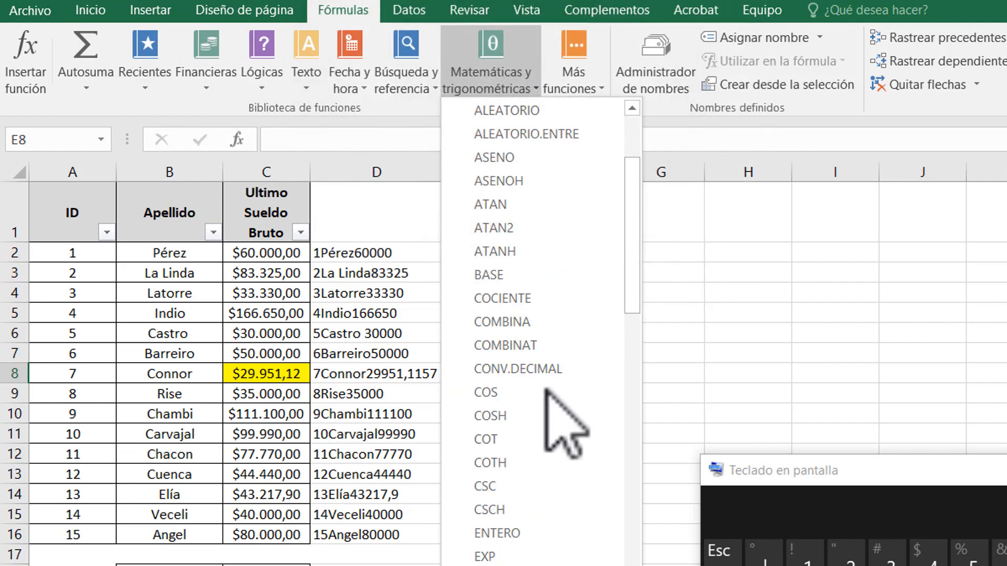
scroll(545, 391, down, 3)
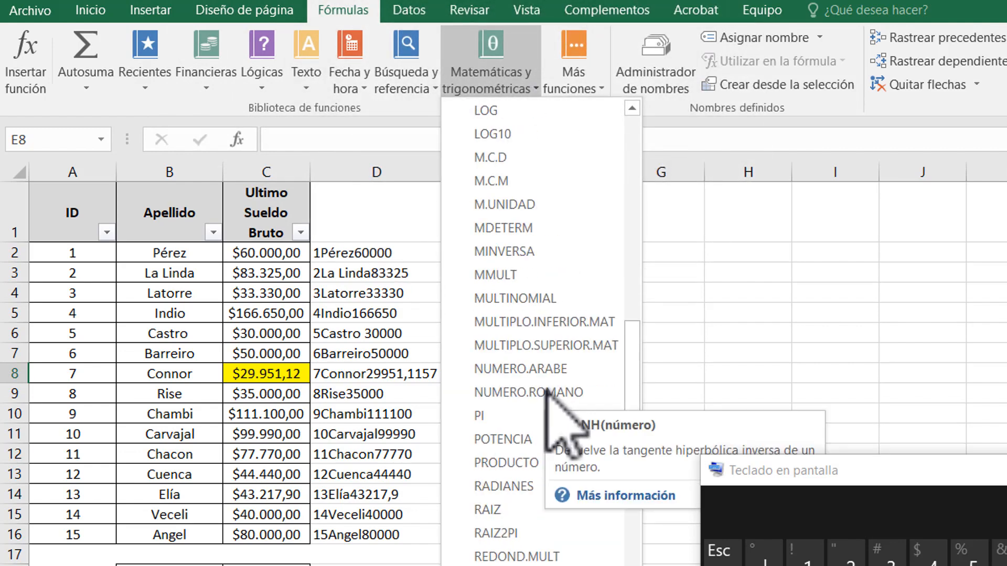
click(539, 557)
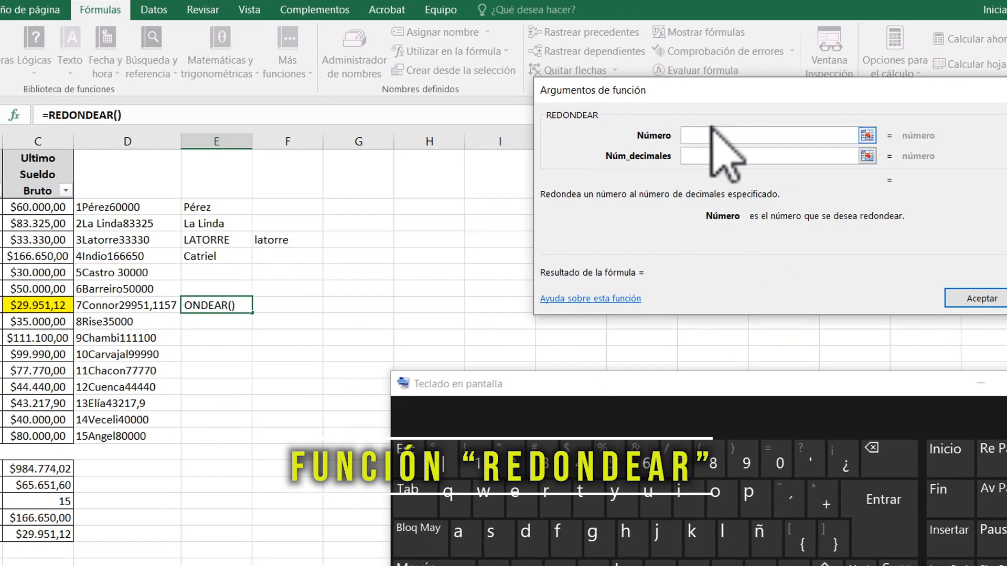
drag(724, 94, 609, 101)
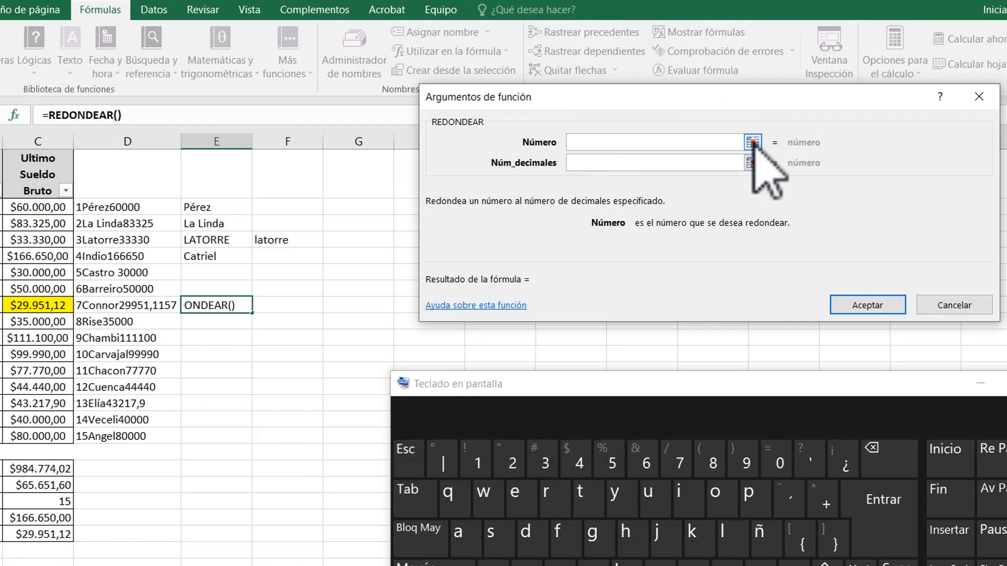
click(753, 143)
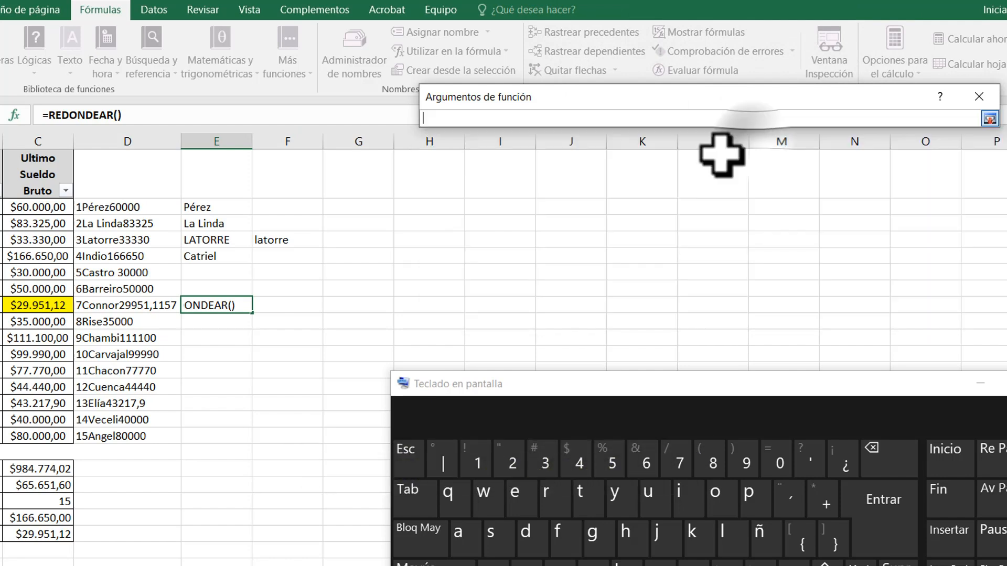
click(47, 305)
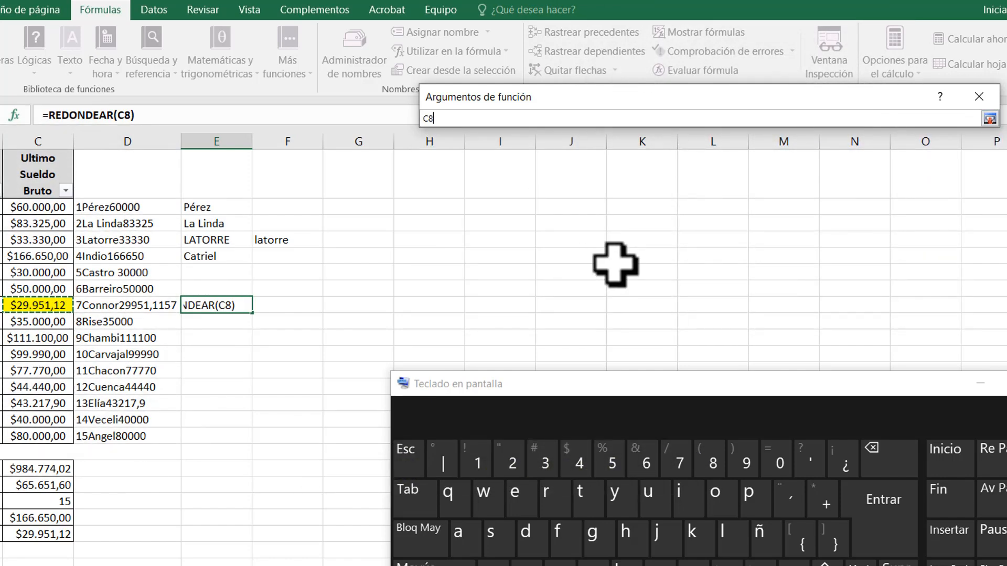
click(989, 118)
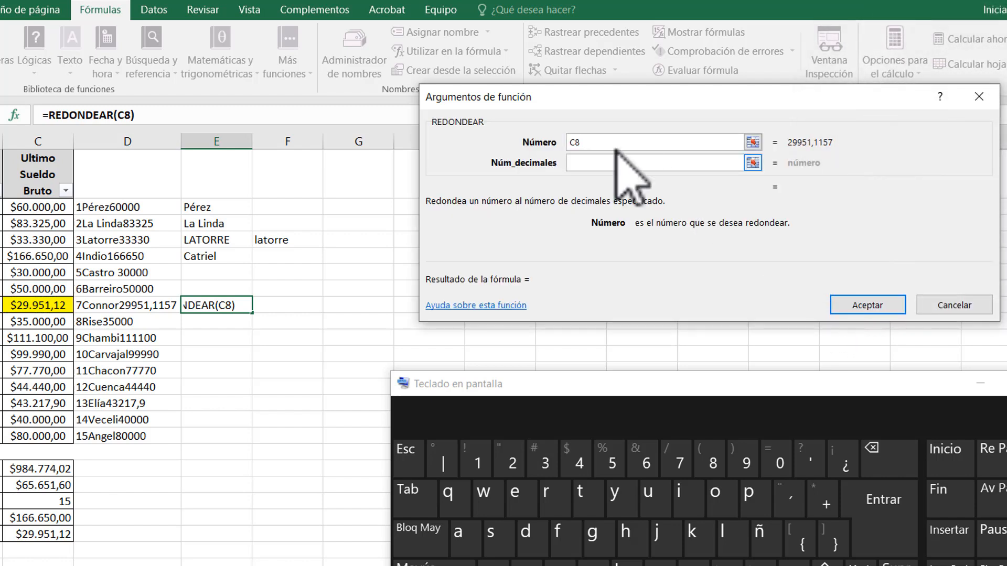
click(644, 164)
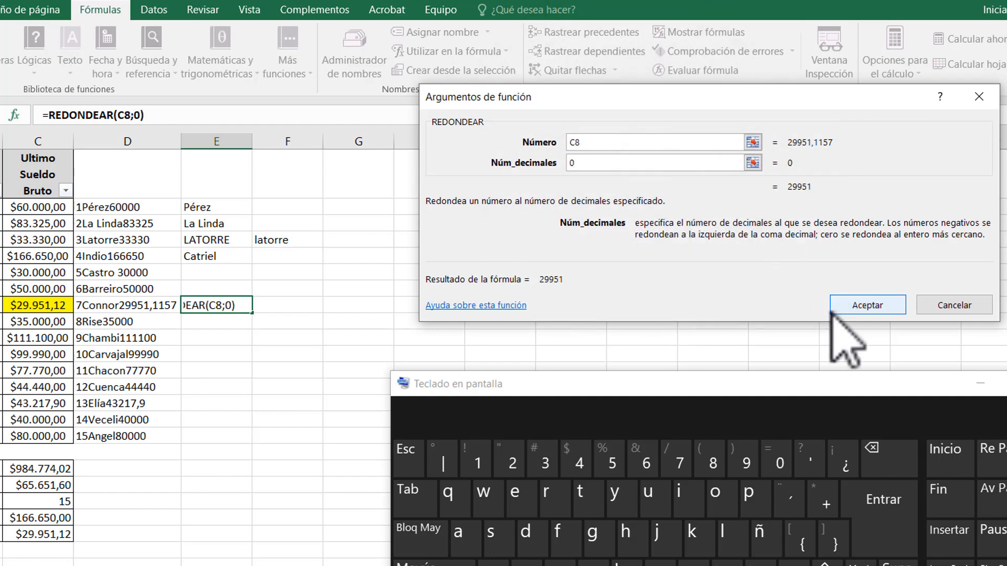
click(868, 305)
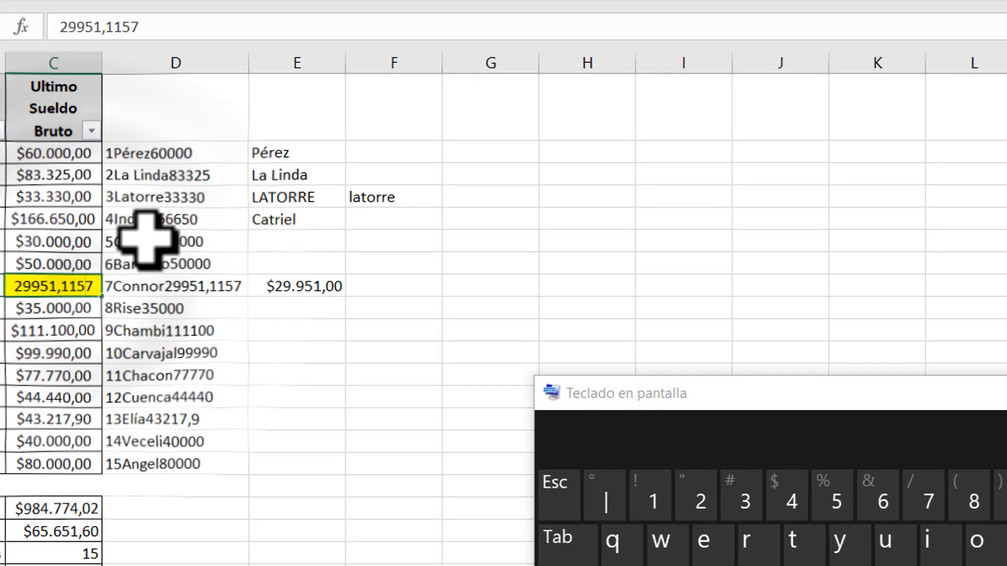
Change the salary value in C8 to 29951,45.
drag(101, 284, 95, 285)
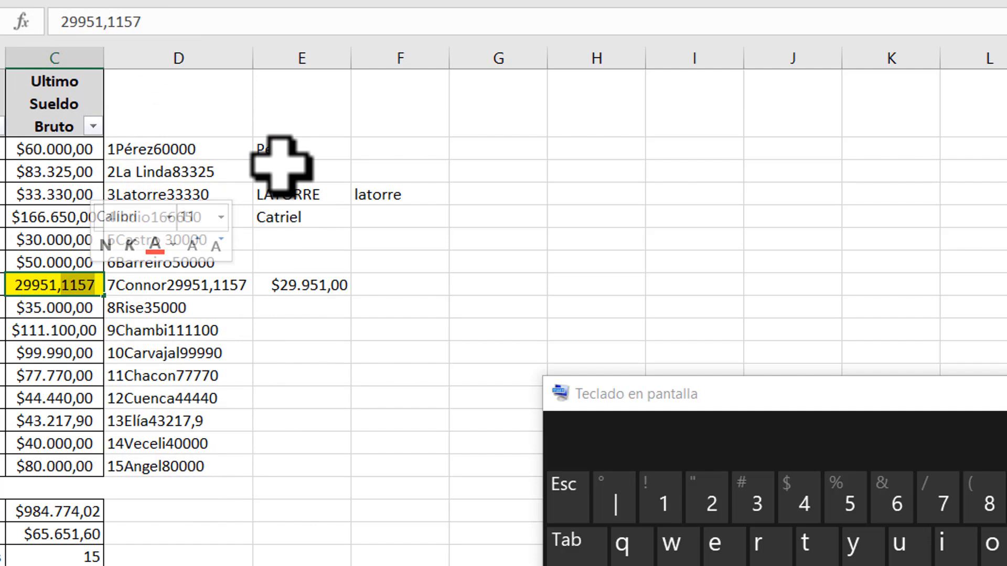
text(45)
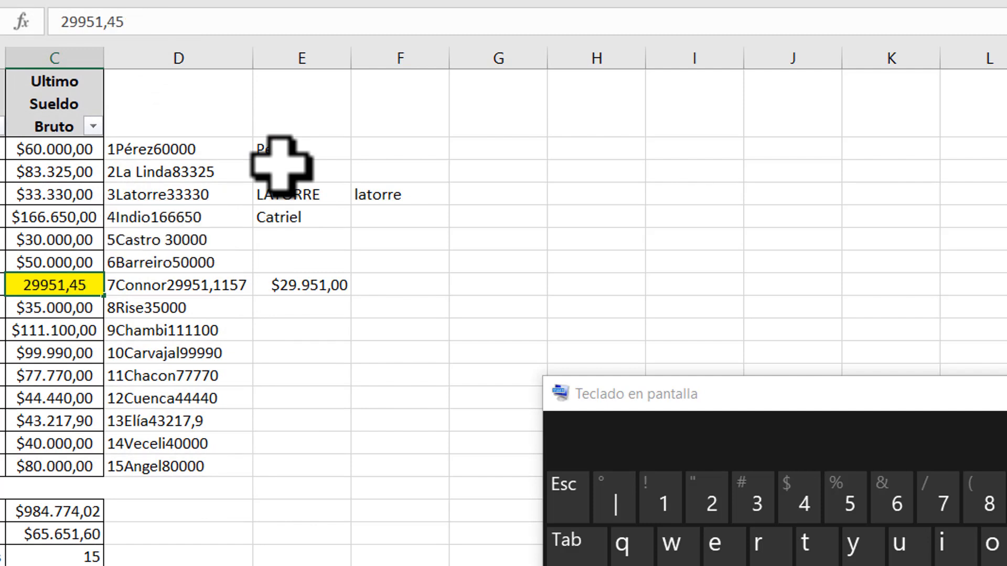
key(Return)
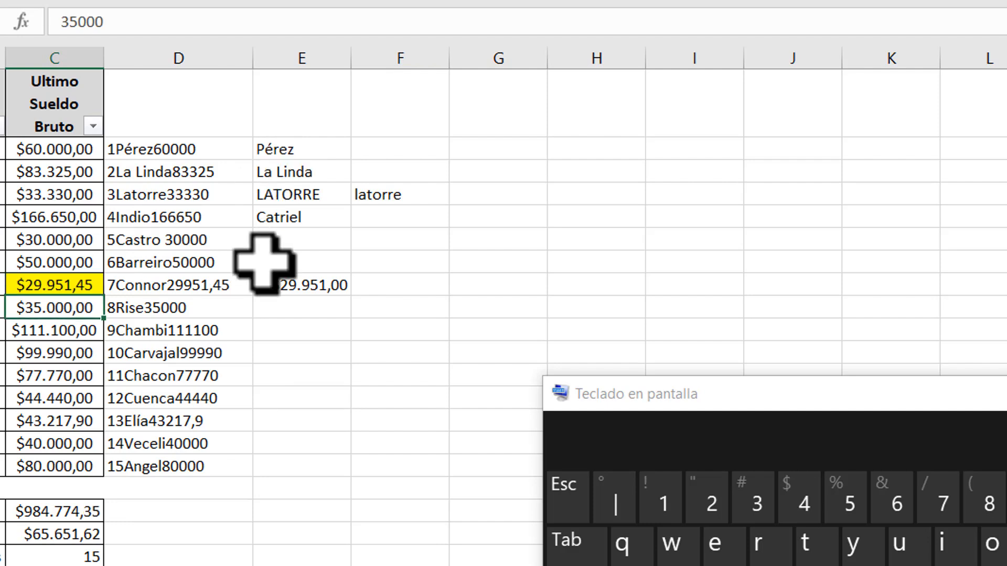
Highlight the rounding formula cell E8 with the same yellow fill.
click(292, 287)
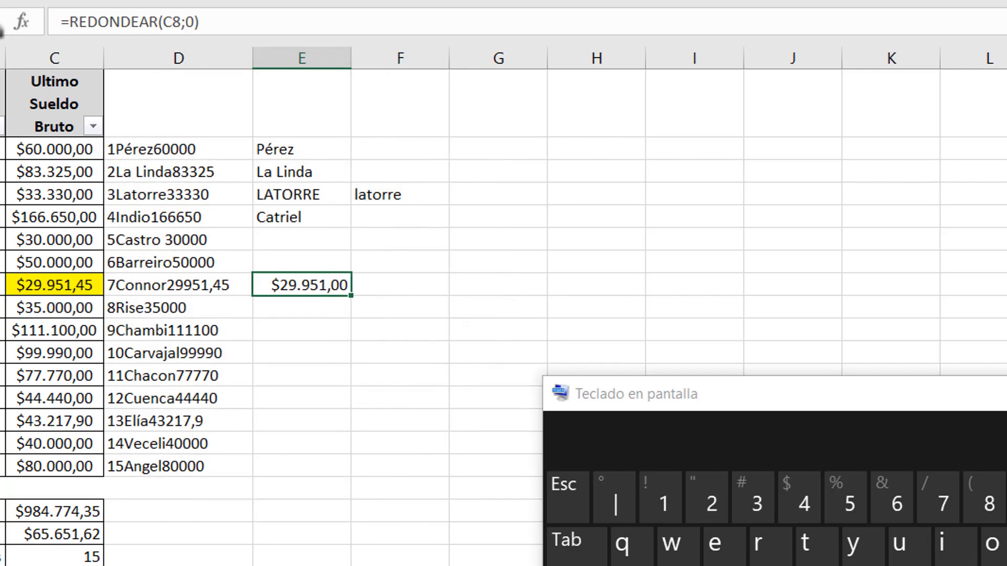
click(91, 1)
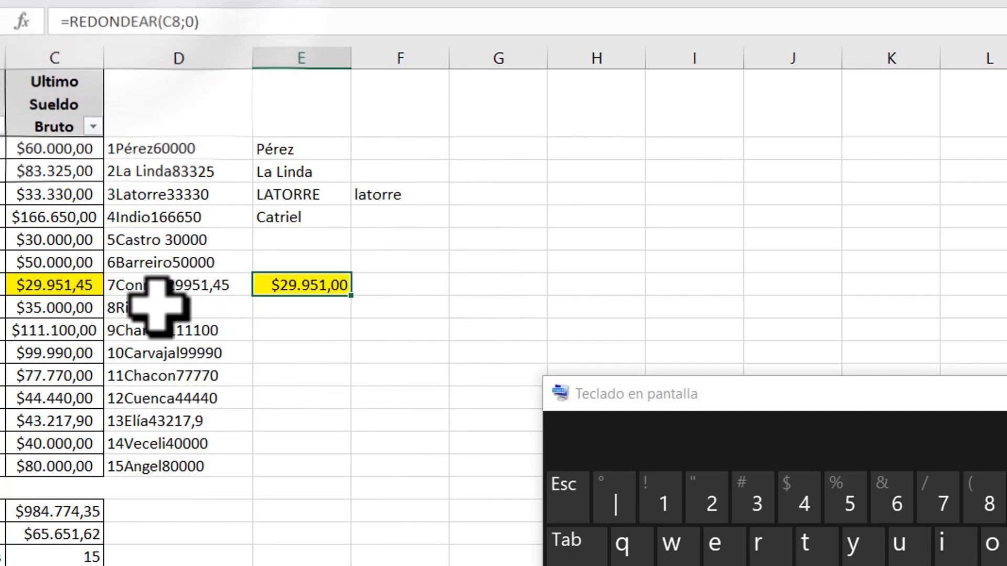
Change the salary value in C8 to 29951,55 and check the rounded result in E8.
click(81, 284)
double_click(81, 285)
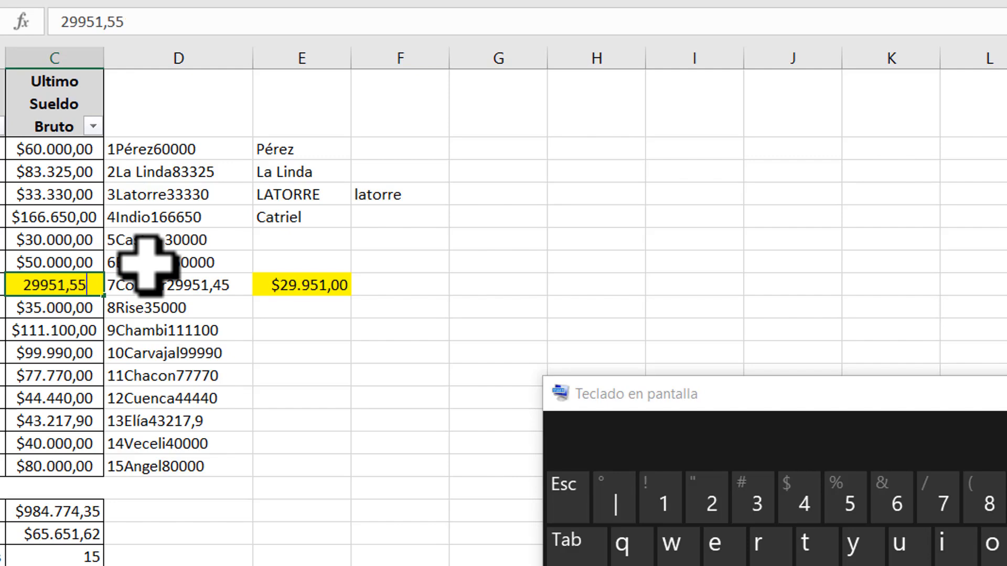
key(Return)
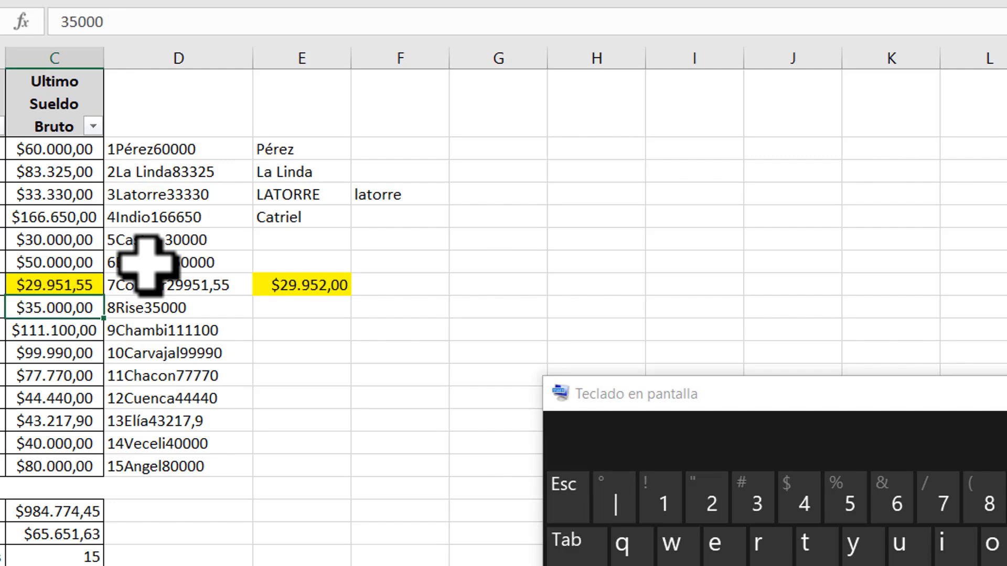
click(323, 285)
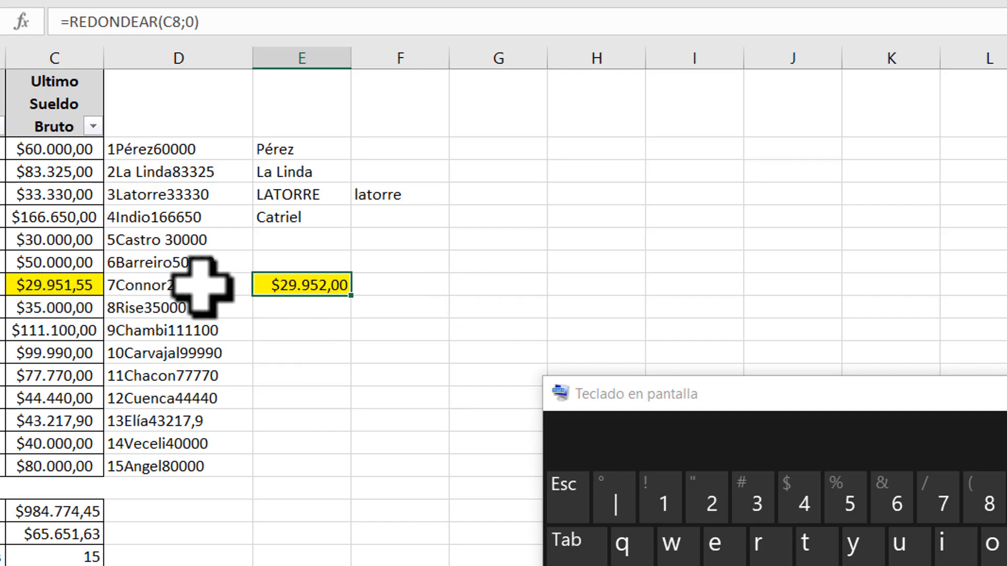
Enter 0,5 in G8 as a reference and set the salary in C8 to 29951,50.
click(498, 283)
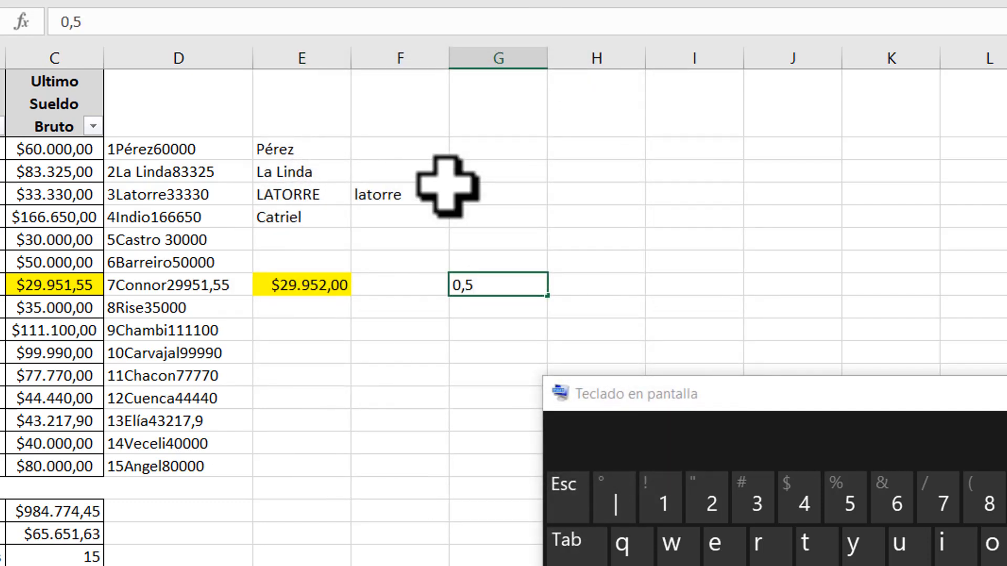
key(Return)
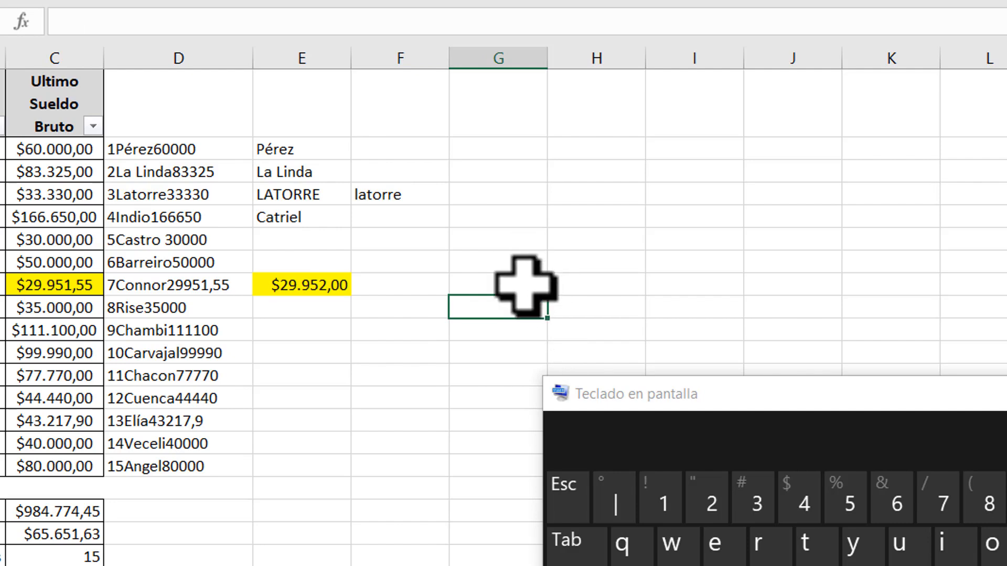
double_click(83, 283)
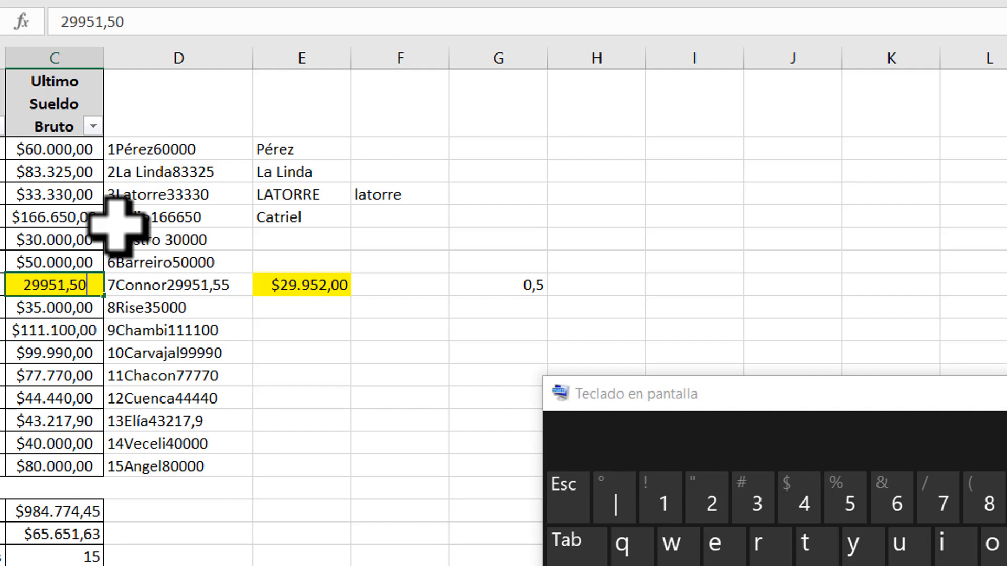
key(Return)
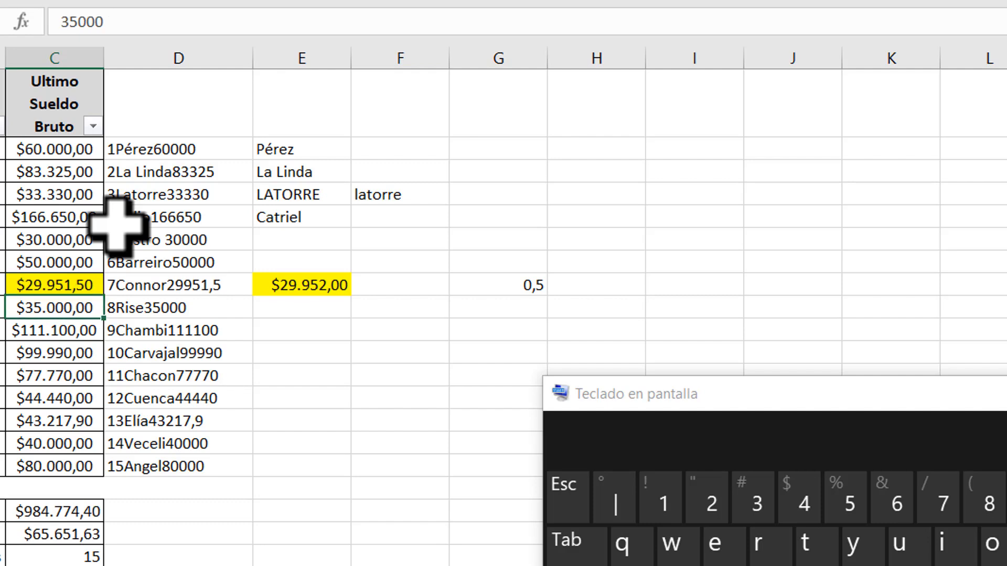
Set the salary in C8 to 29951,49 and clear the 0,5 reference from G8.
double_click(87, 285)
key(BackSpace)
key(Return)
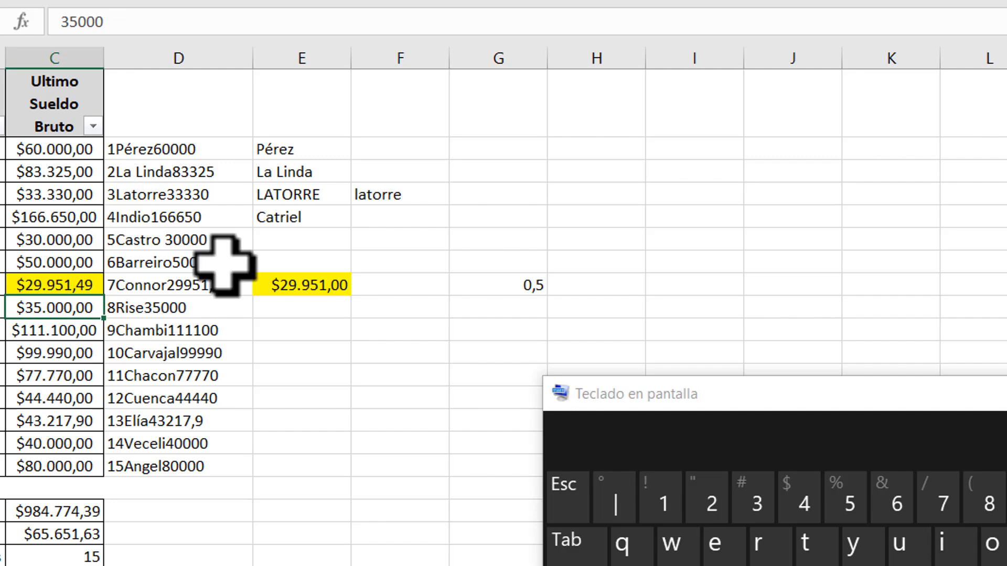
click(480, 284)
key(Delete)
Remove the yellow fill from cells E8 and C8.
click(323, 285)
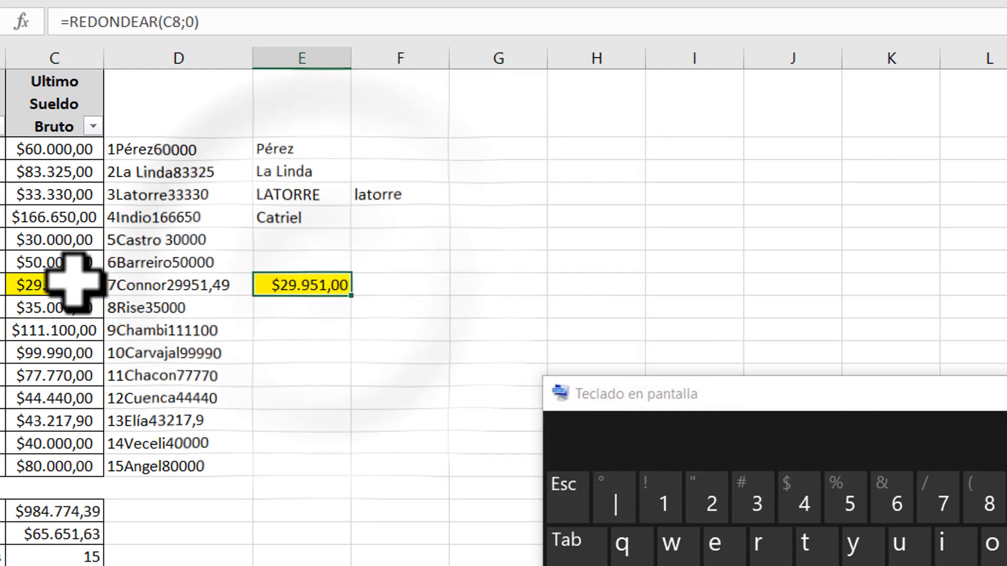
click(79, 285)
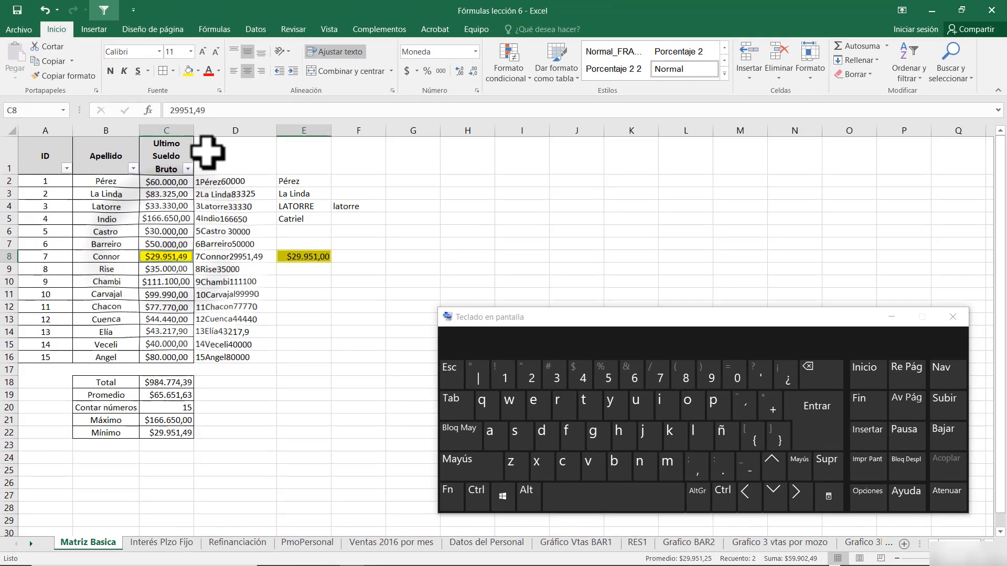
click(197, 70)
click(209, 195)
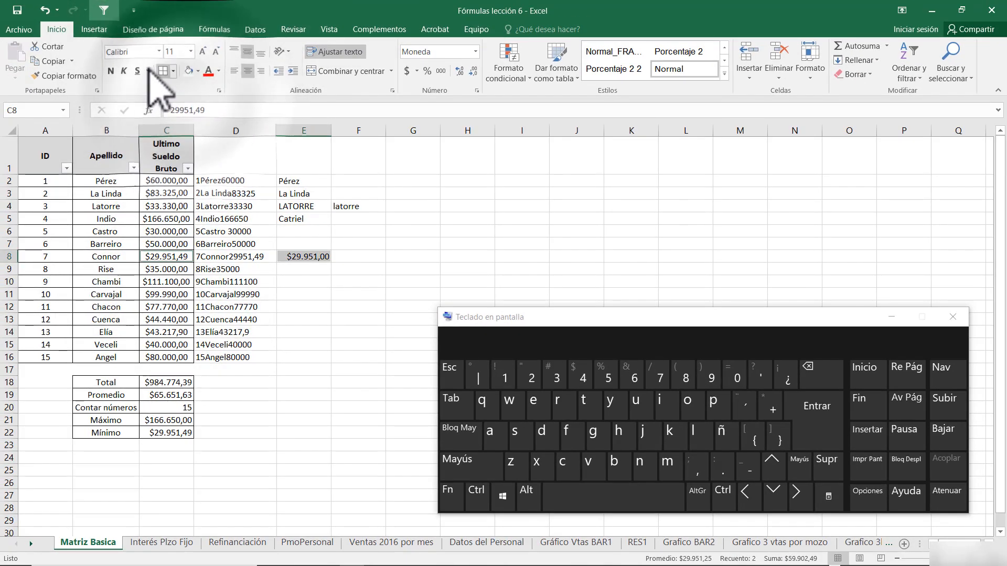
Remove the cell borders from C8 and E8 with the Sin borde option and select E8 alone.
click(173, 71)
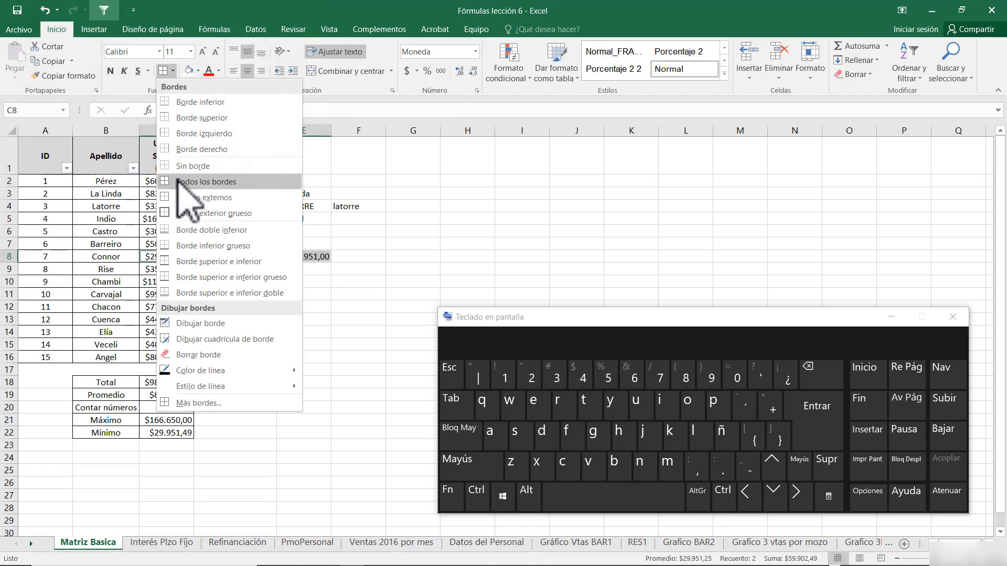
click(193, 166)
click(314, 308)
click(307, 257)
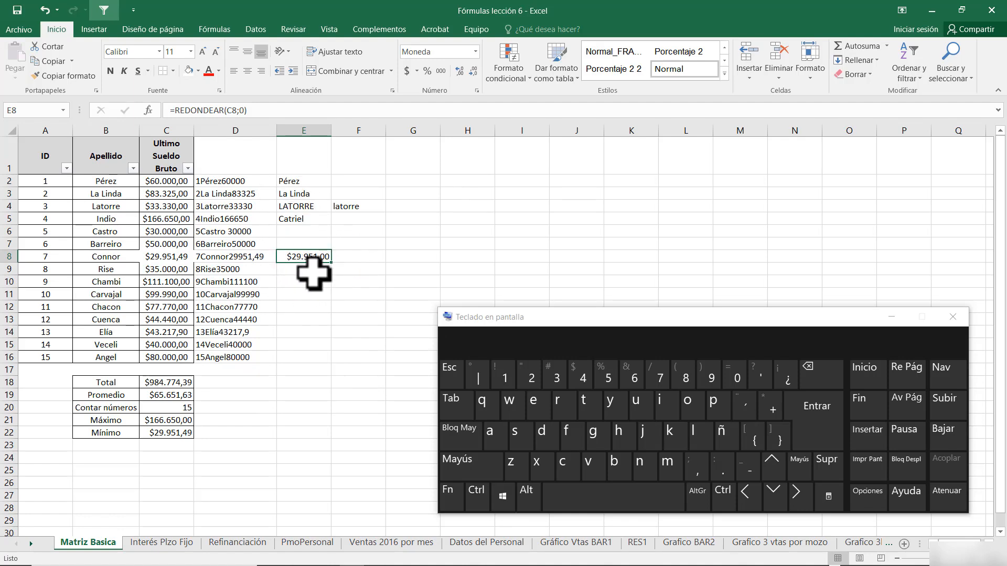
Examine the statistical functions, including CONTAR.SI, and the number-counting formula in C20.
click(215, 29)
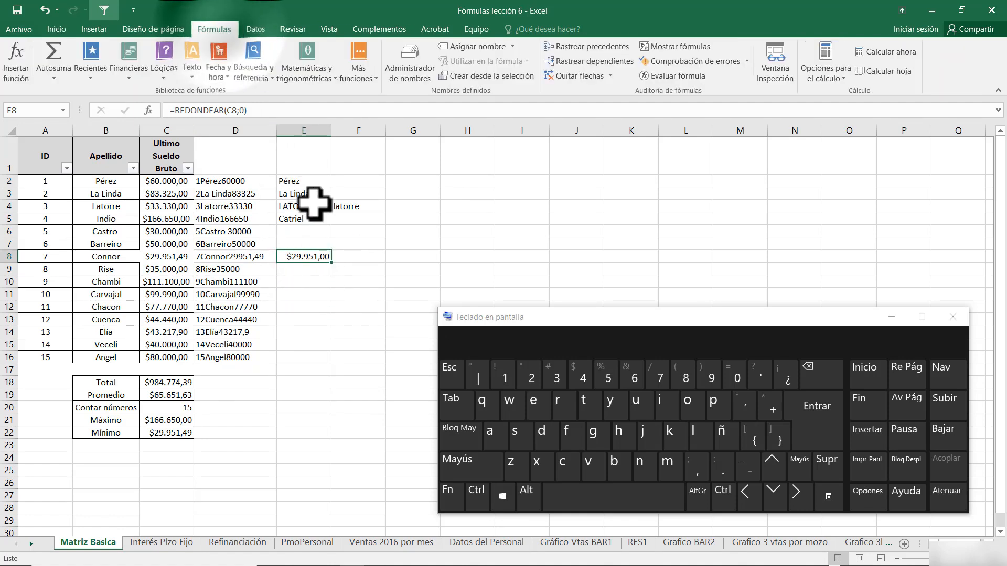
click(376, 79)
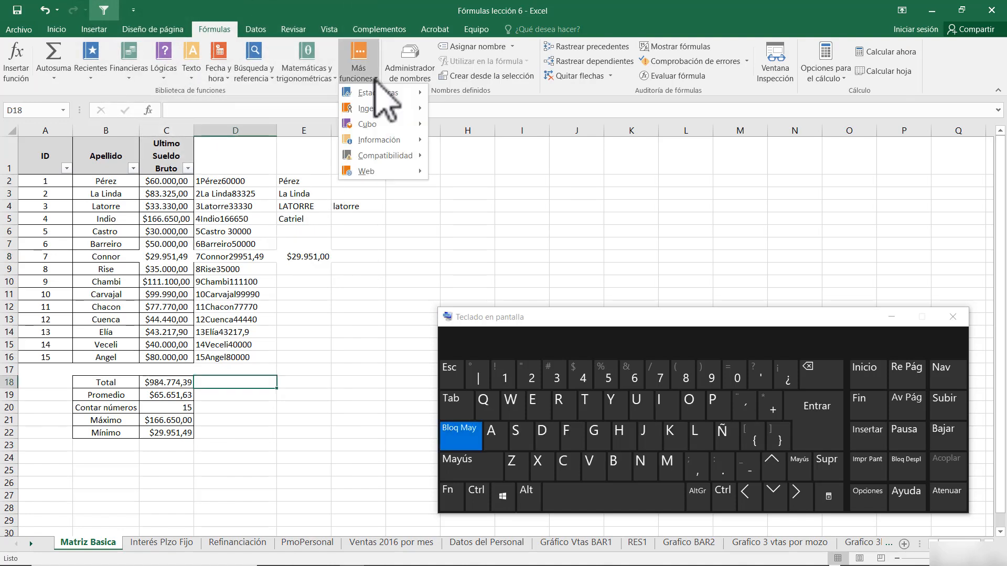
mouse_move(386, 92)
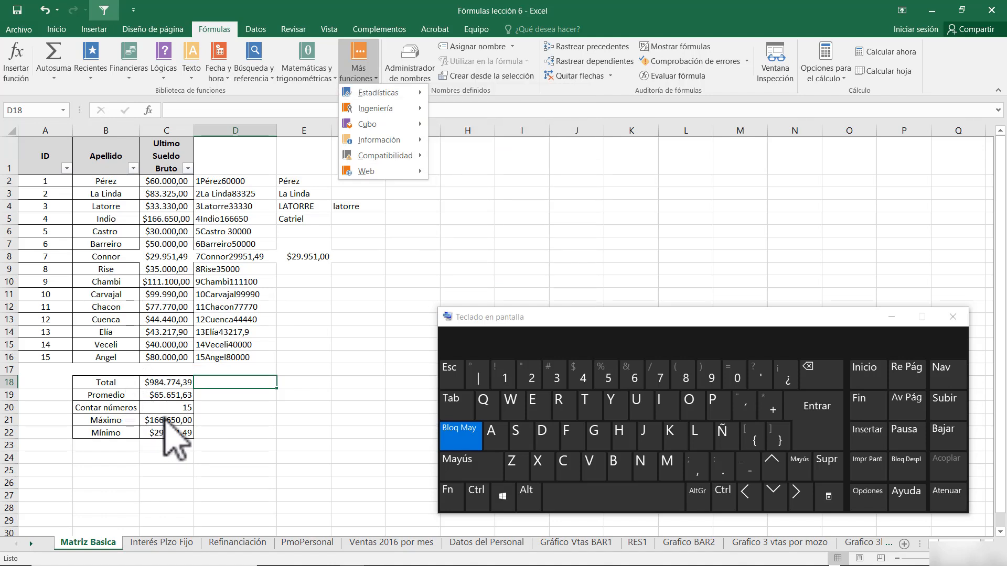
click(170, 410)
double_click(172, 408)
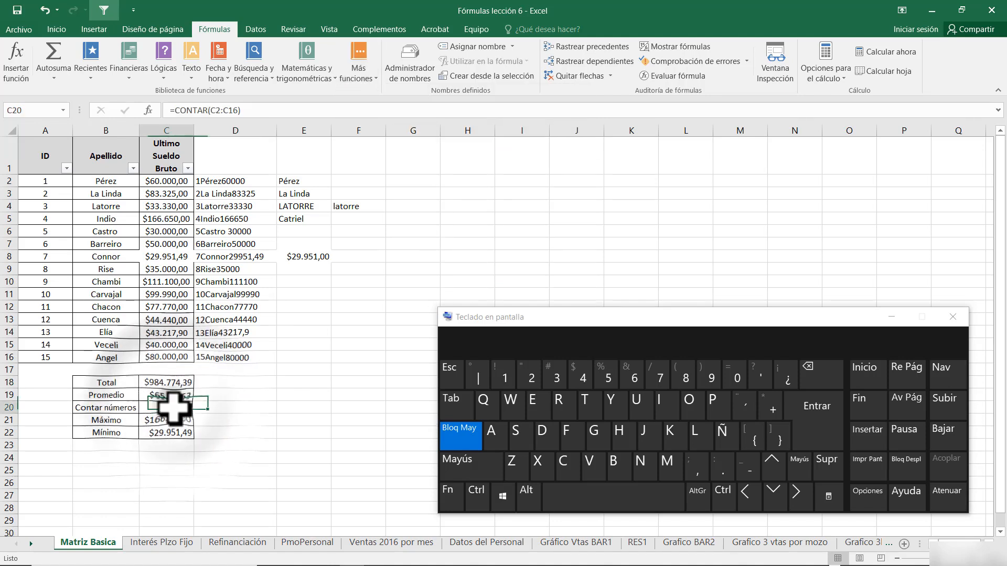
key(Escape)
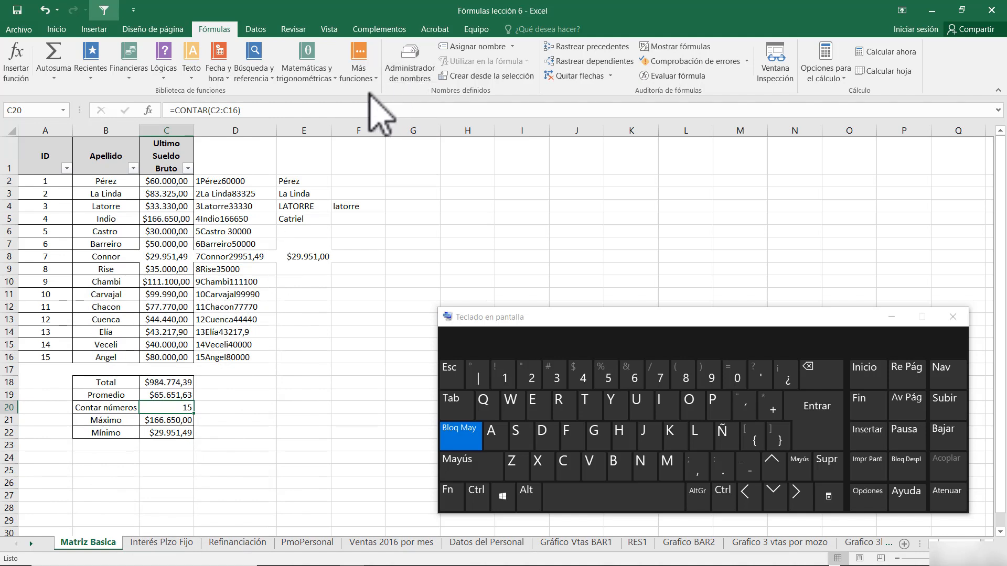
click(373, 79)
mouse_move(405, 94)
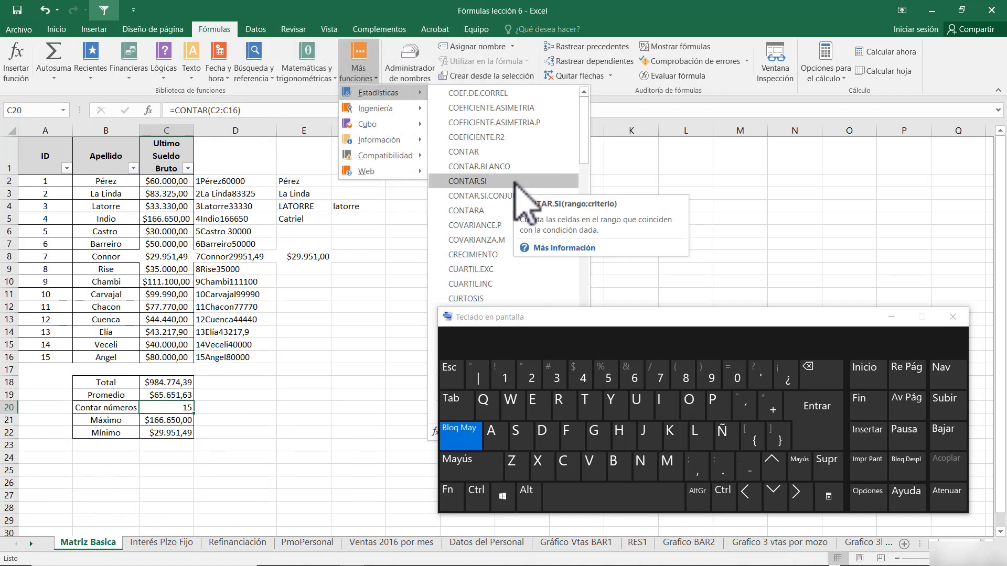
click(290, 338)
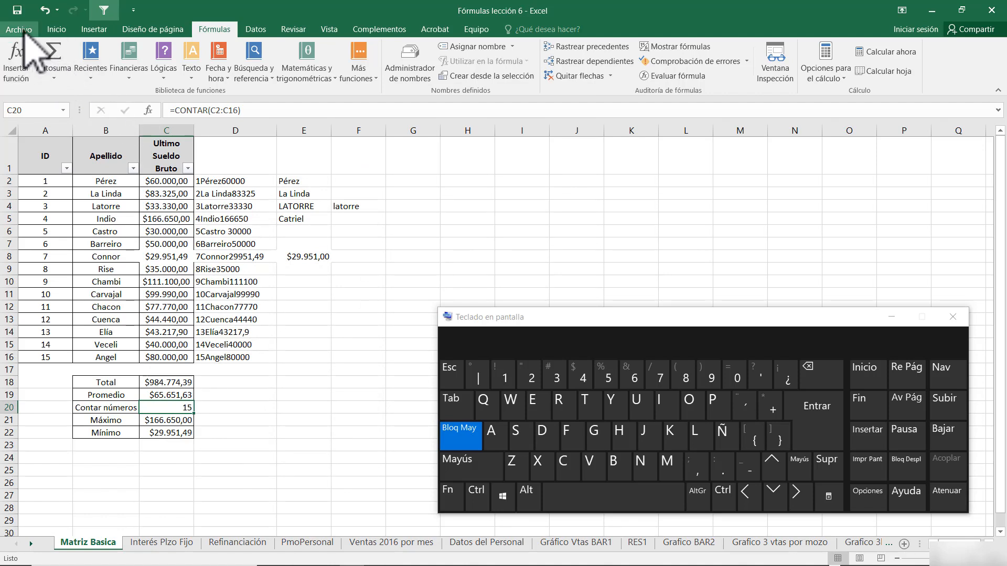
click(56, 30)
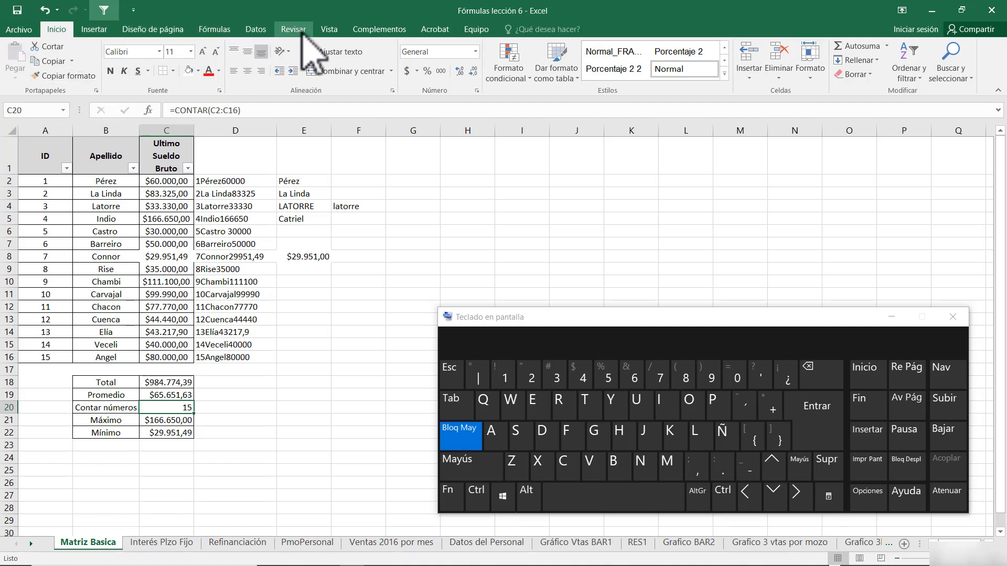
click(233, 31)
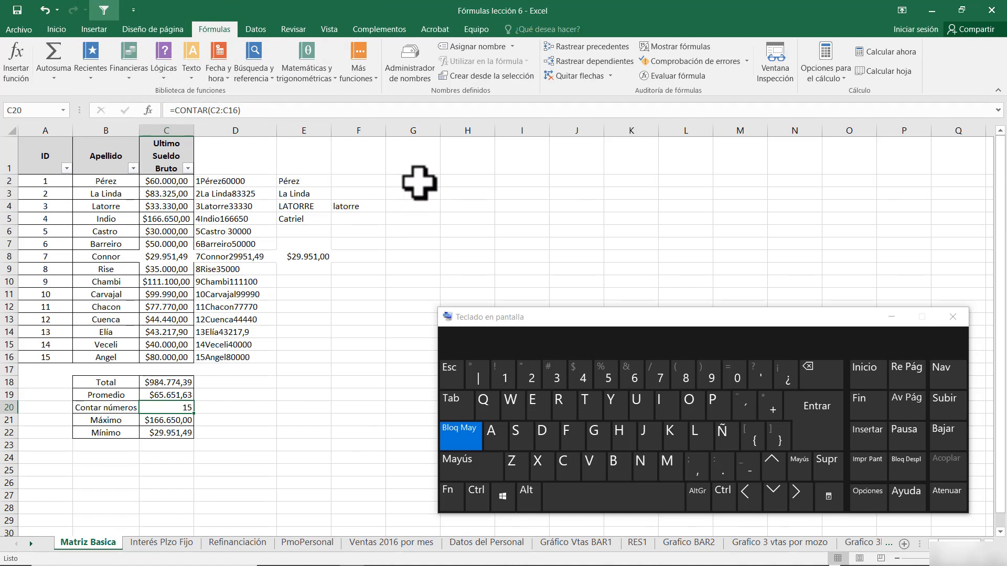
Browse the Insertar función categories from G2, viewing Usadas recientemente and Todo, and leave without inserting a function.
click(419, 183)
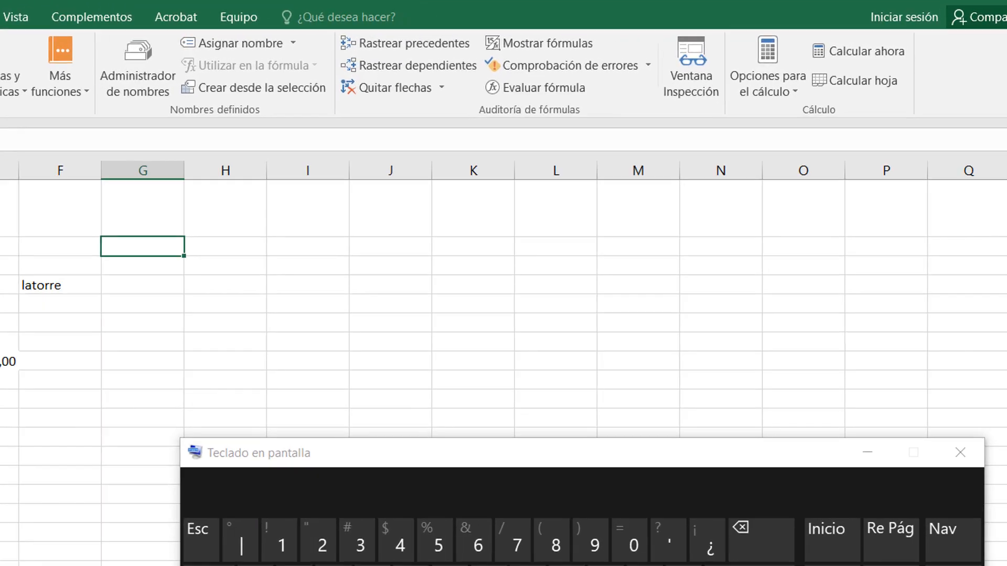
click(148, 110)
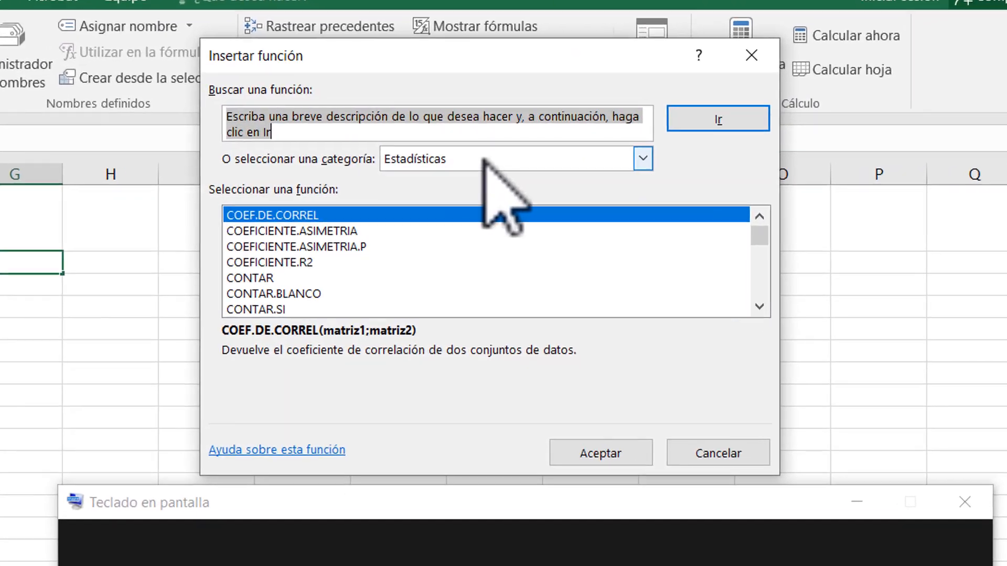
click(487, 167)
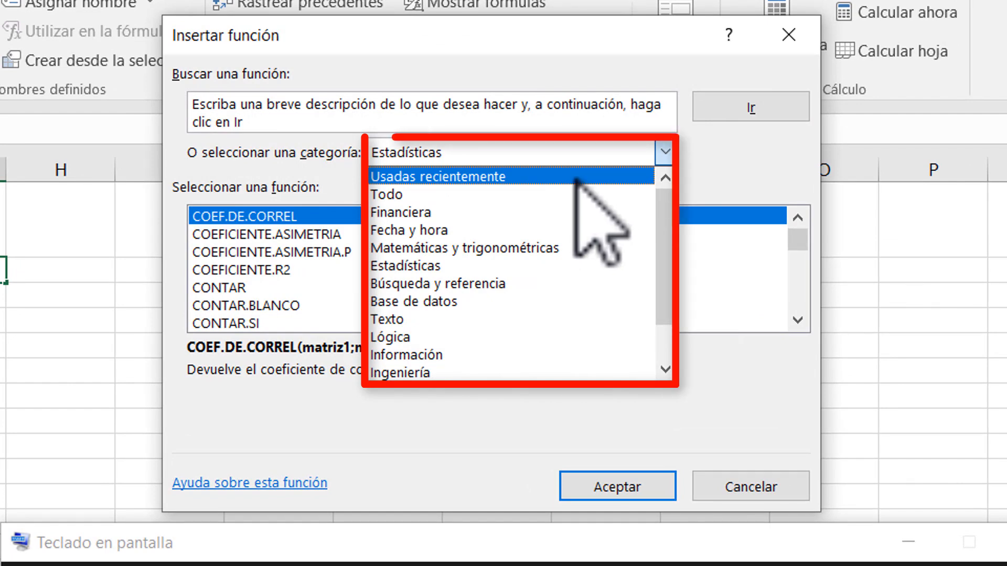
click(577, 178)
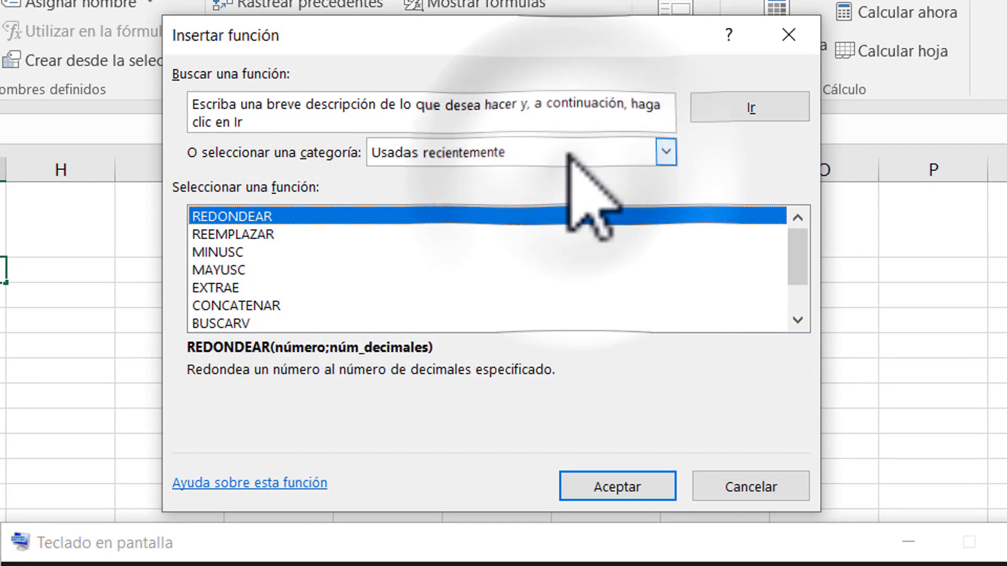
scroll(802, 270, down, 1)
scroll(791, 270, up, 1)
click(506, 157)
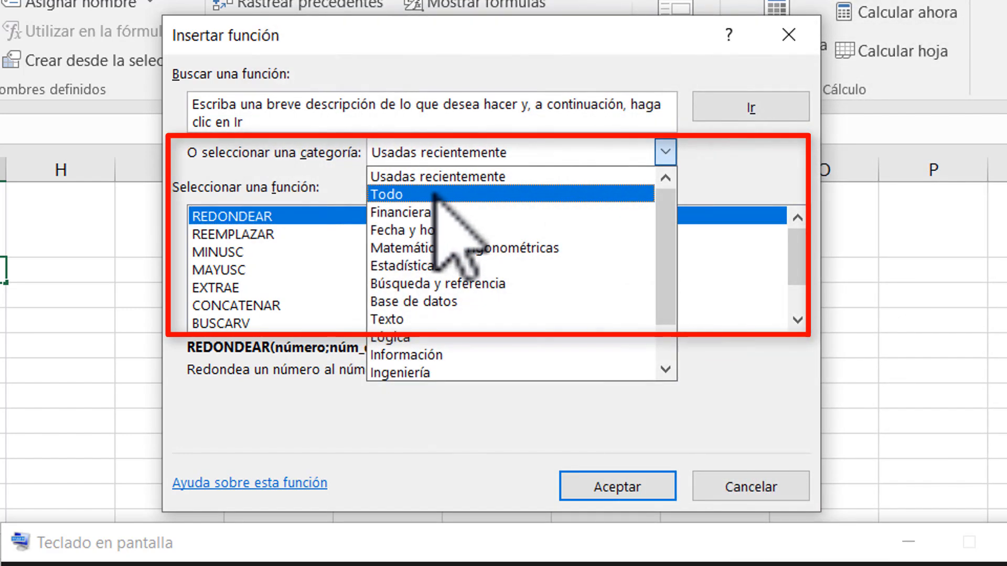
click(451, 195)
drag(803, 247, 804, 209)
click(428, 150)
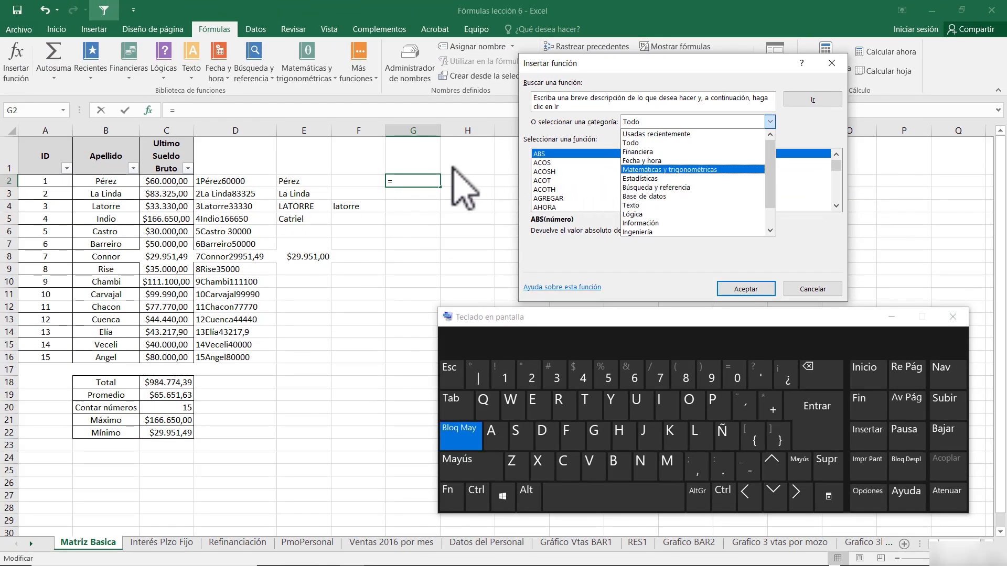
click(813, 289)
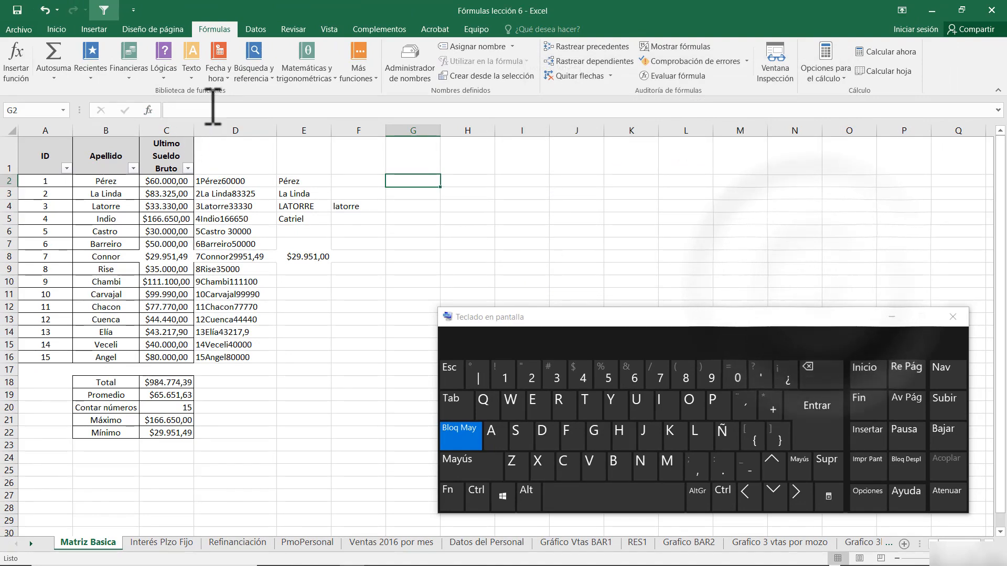
Insert the AHORA date and time function in G2.
click(224, 79)
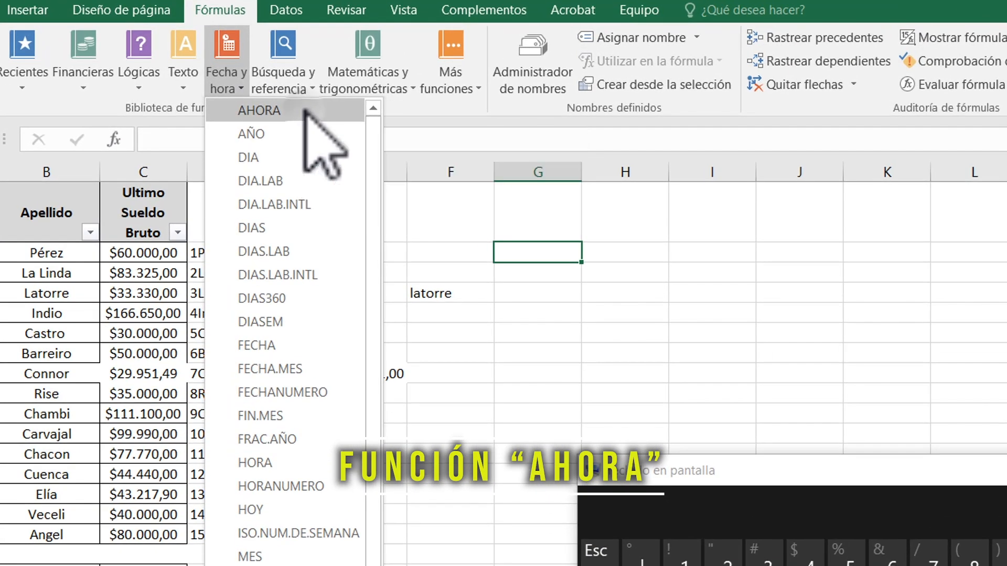
click(305, 111)
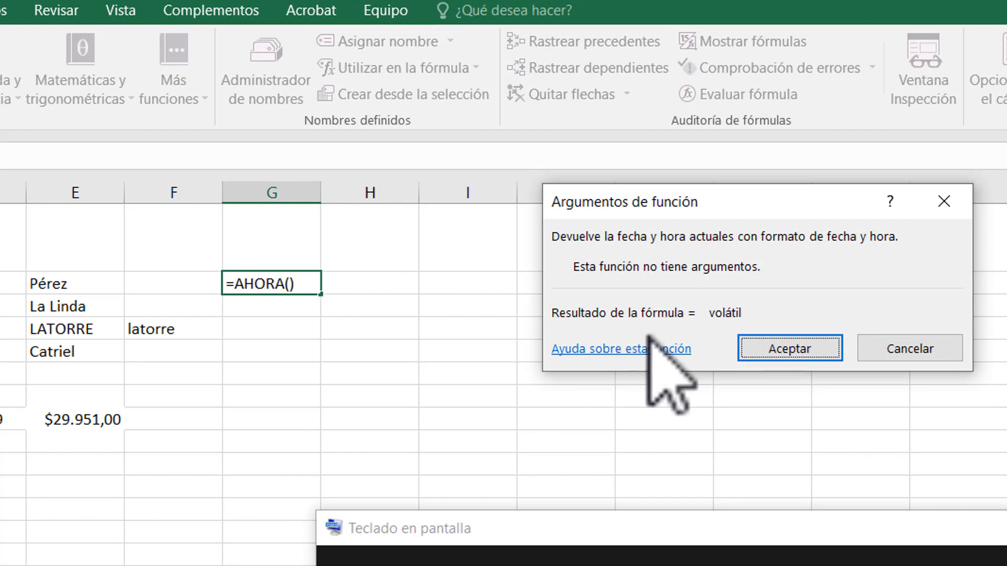
click(800, 350)
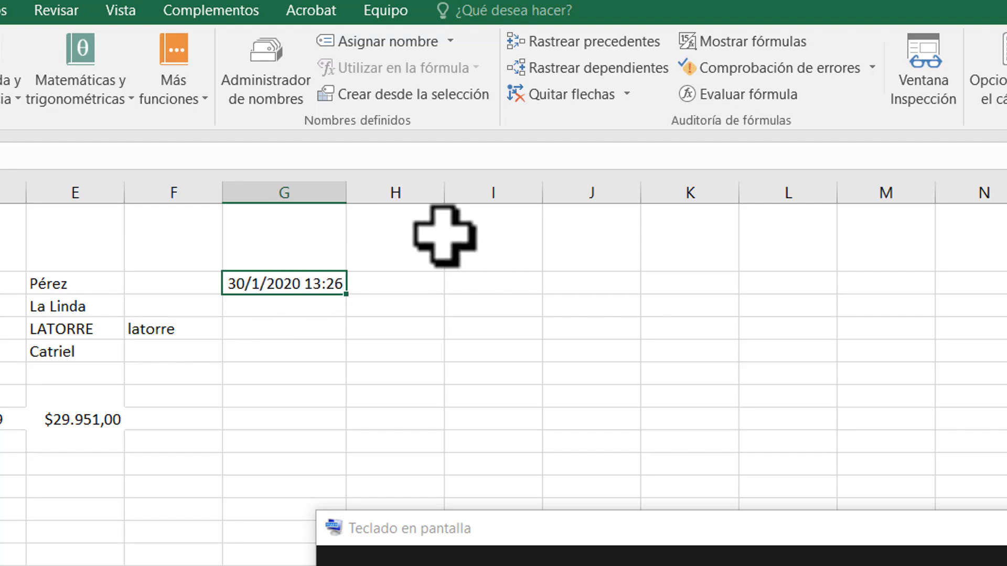
Extend the formula in G2 to =AHORA()-0,5 to subtract half a day.
key(F2)
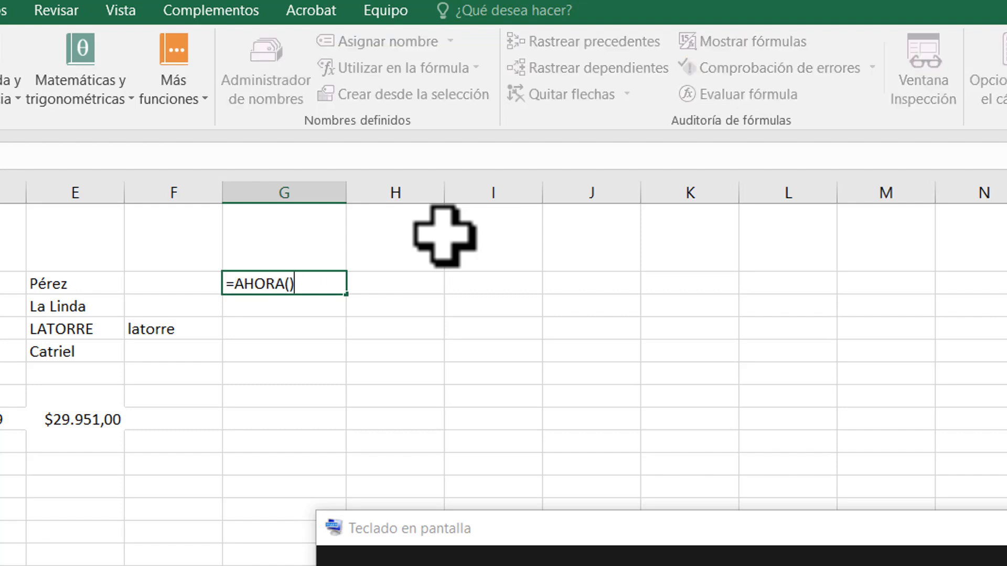
text(-0,5)
key(Return)
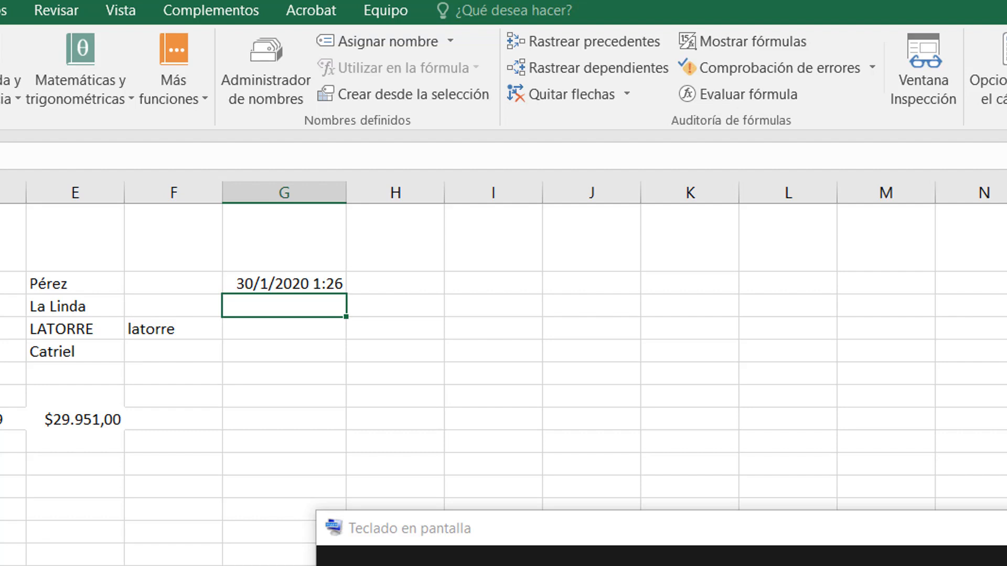
Enter 1 in H1 and replace it with 0 to make the time formula in G2 recalculate.
click(428, 239)
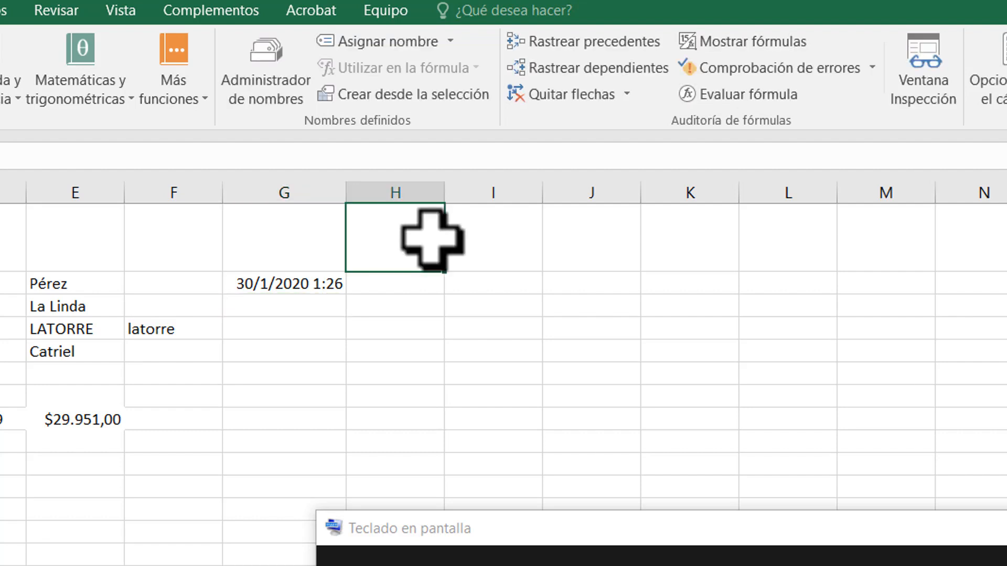
text(1)
key(Right)
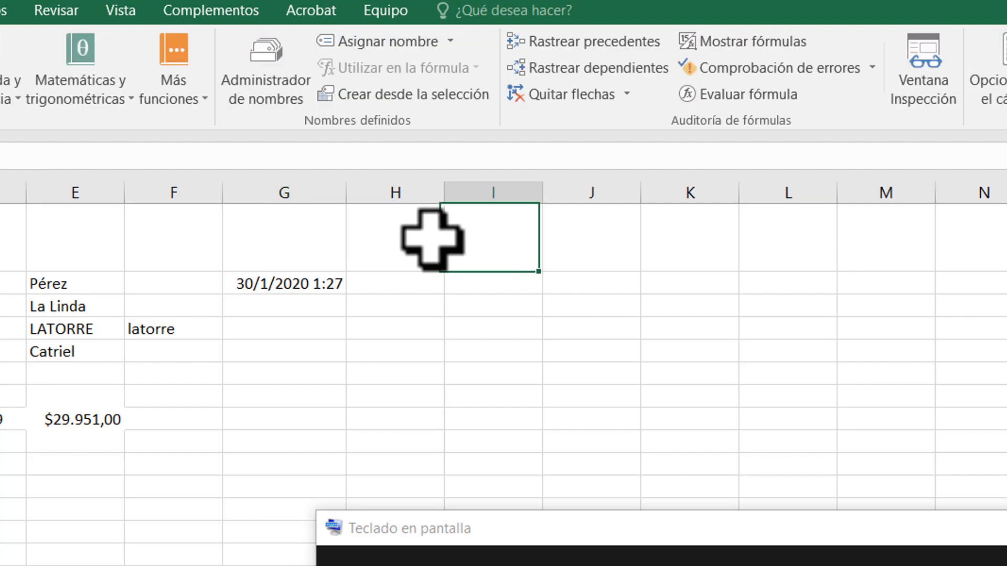
key(Left)
key(BackSpace)
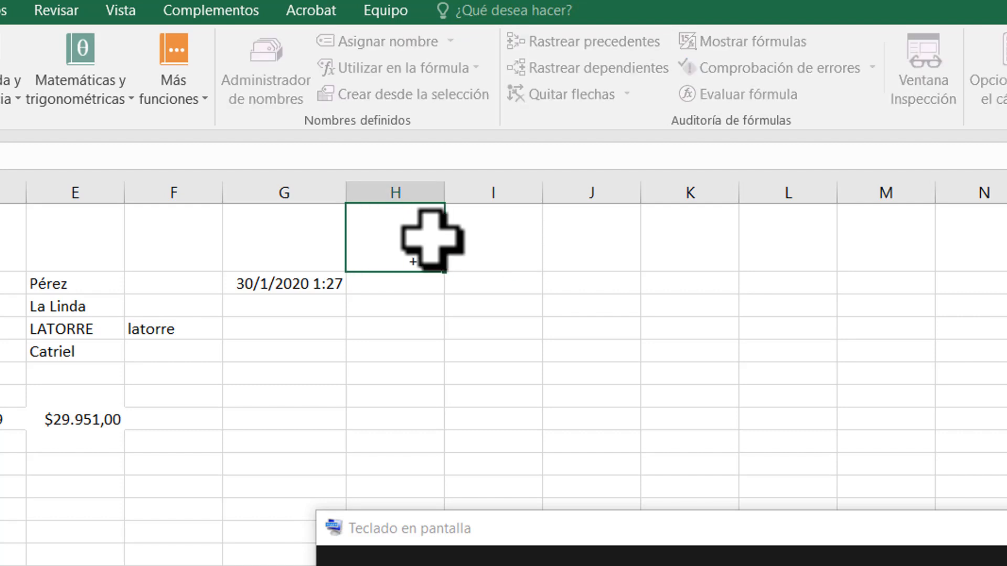
text(0)
key(Right)
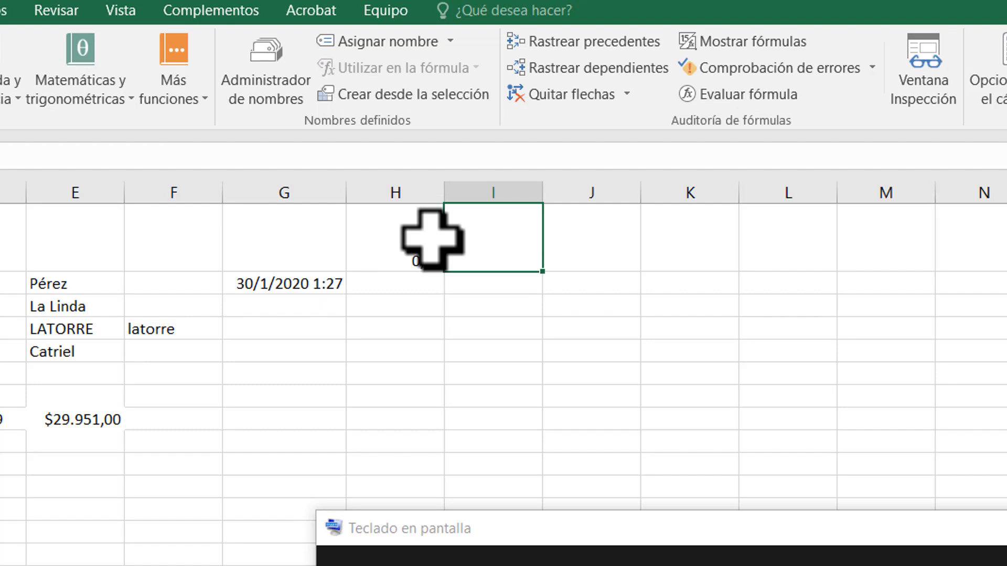
Enter 6 in I1 and the label HORAS in J1.
text(6)
key(Right)
text(HORAS)
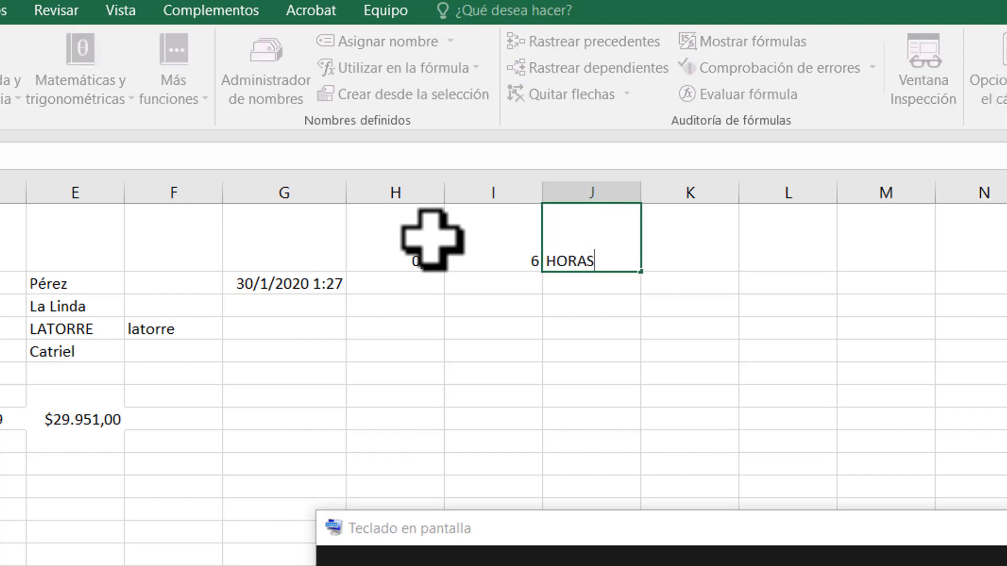
key(Return)
Review the half-day subtraction formula in G2 without changing it.
key(Left)
key(Left)
key(Left)
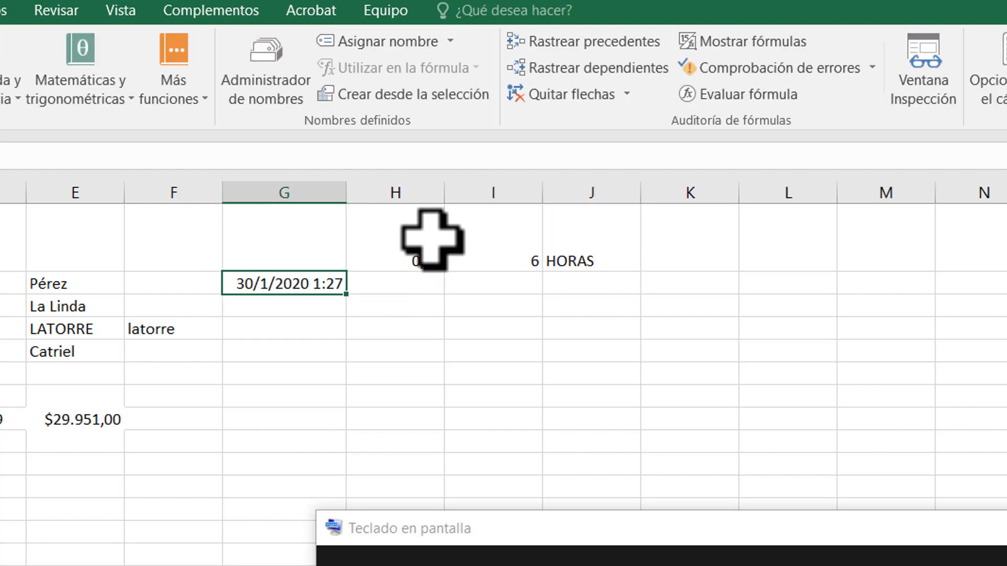
key(F2)
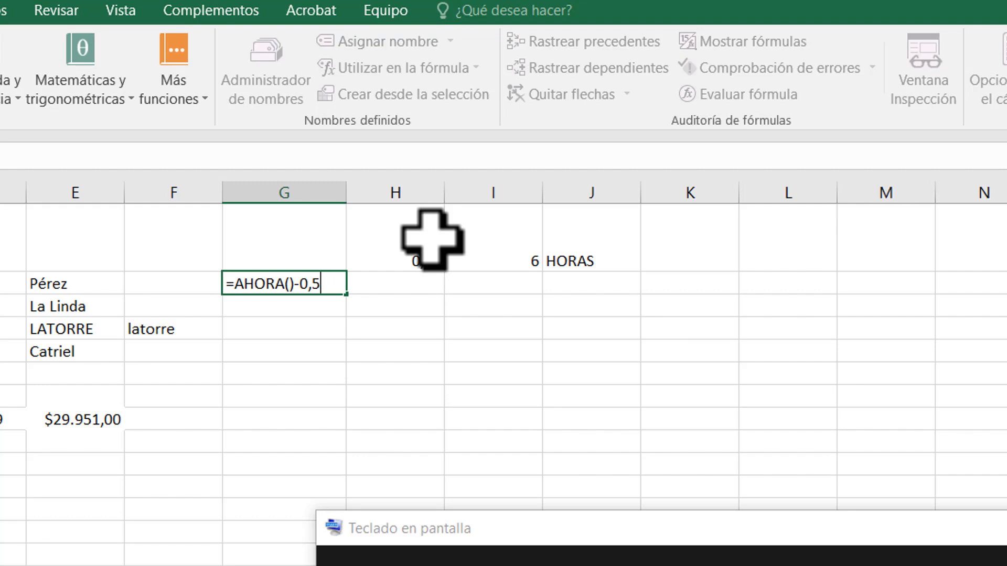
key(Escape)
Enter the formula =AHORA() in G1.
key(Up)
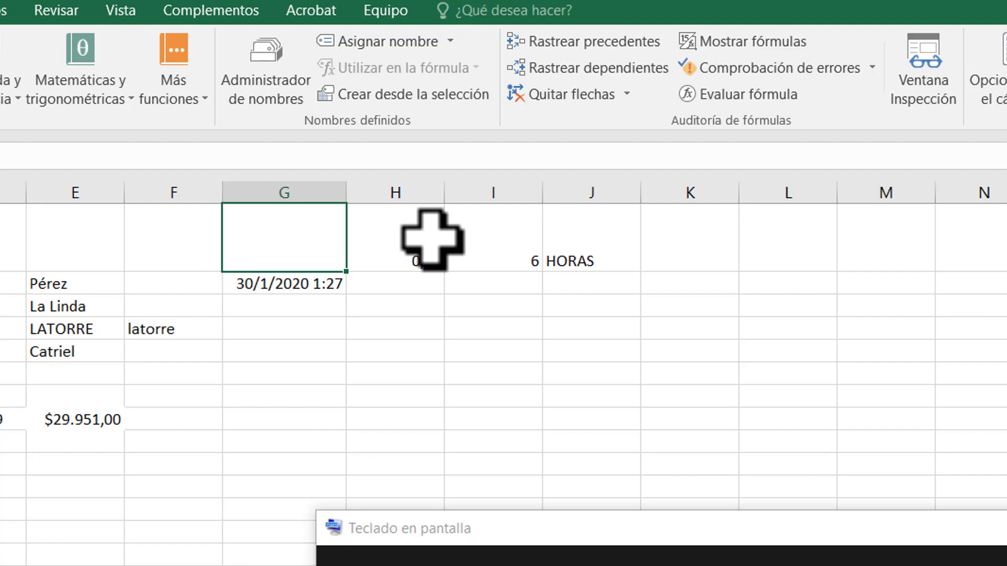
text(=AHOR)
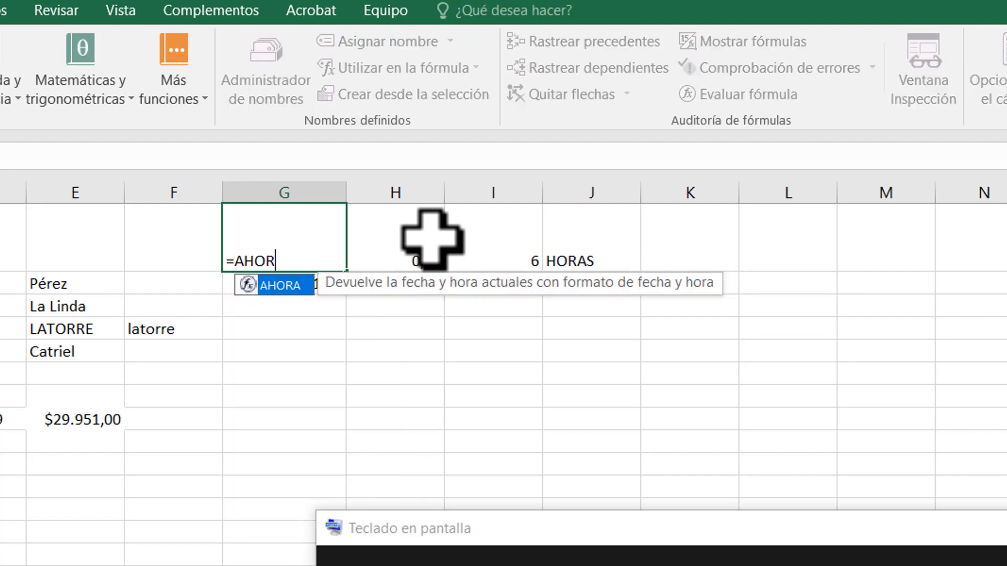
text(A())
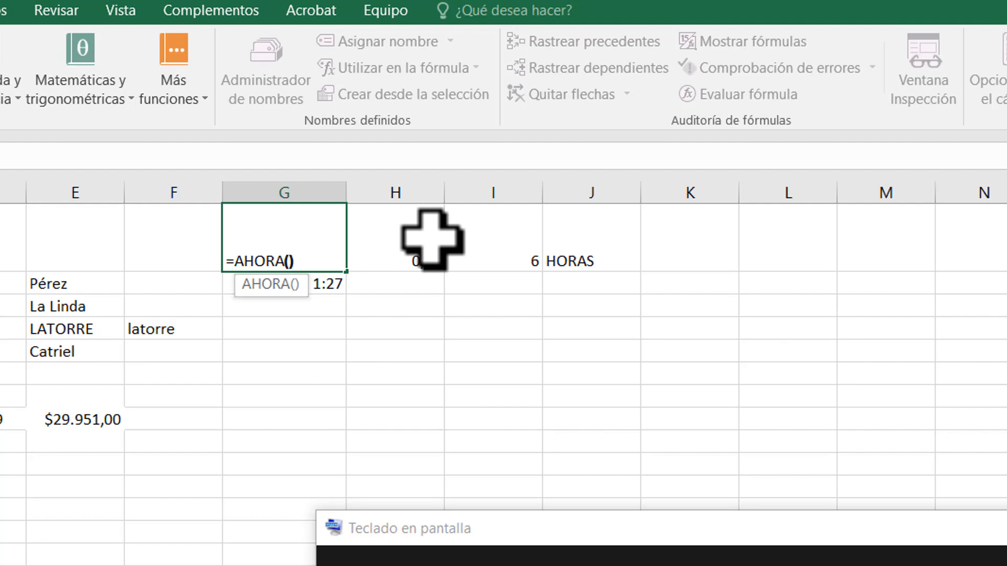
key(Return)
key(Up)
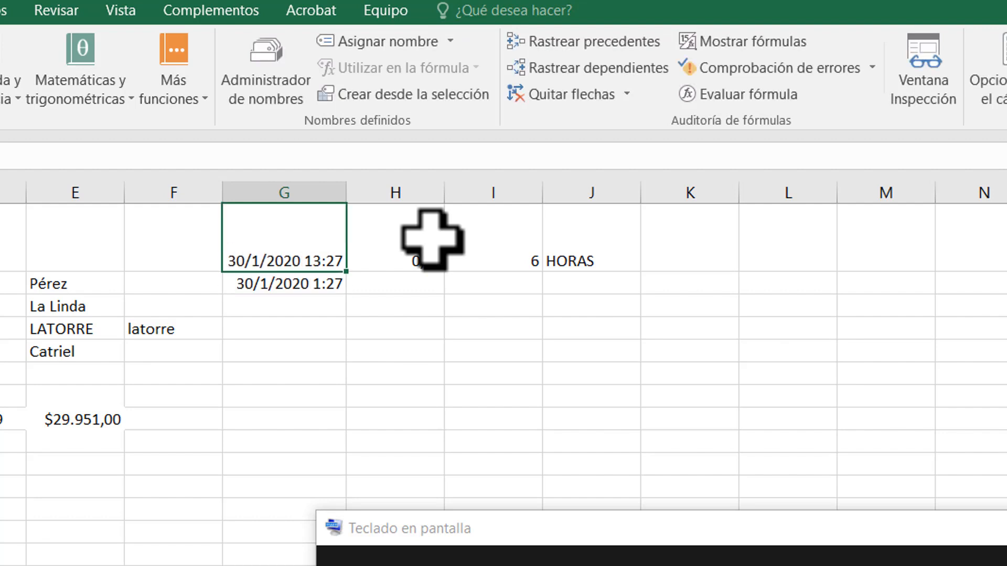
Label the current time in F1 as Ahora, correcting the capitalization.
key(Left)
text(aHORA)
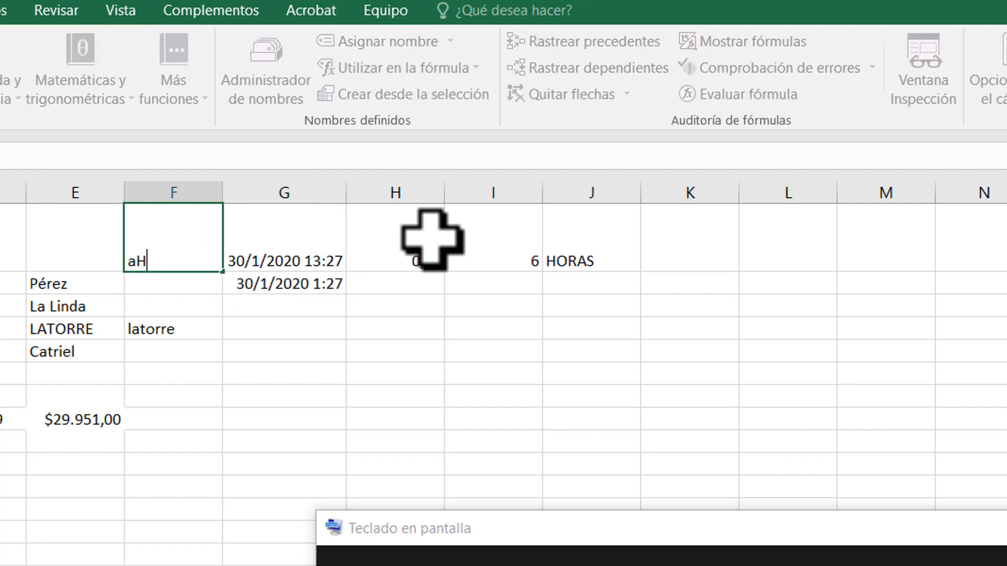
key(BackSpace)
key(BackSpace)
key(BackSpace)
key(BackSpace)
key(BackSpace)
text(aHORA)
key(BackSpace)
key(BackSpace)
key(BackSpace)
key(BackSpace)
key(BackSpace)
text(Ahora)
key(Return)
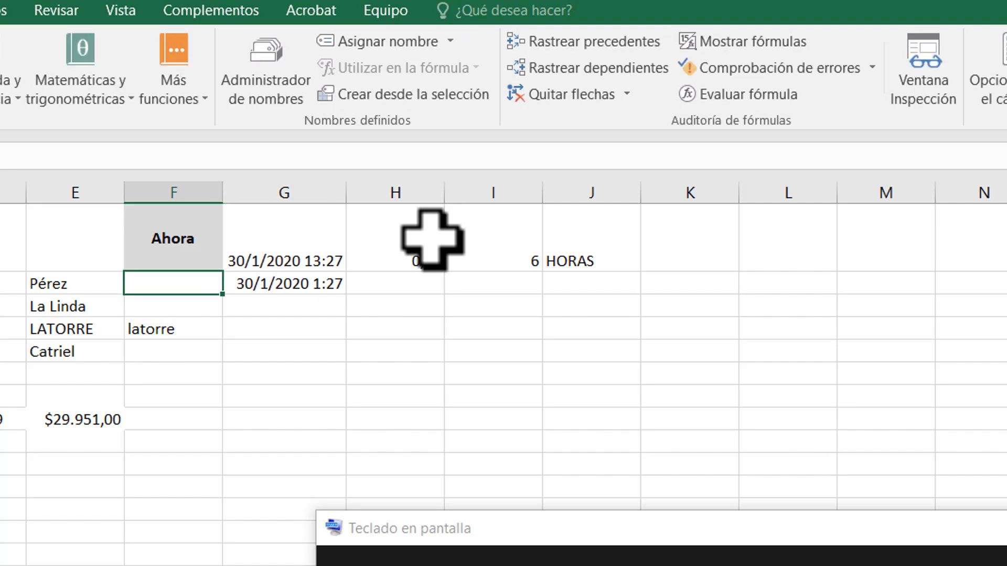
Enter the label Restar tiempo in F2 and autofit the width of column F.
text(Re)
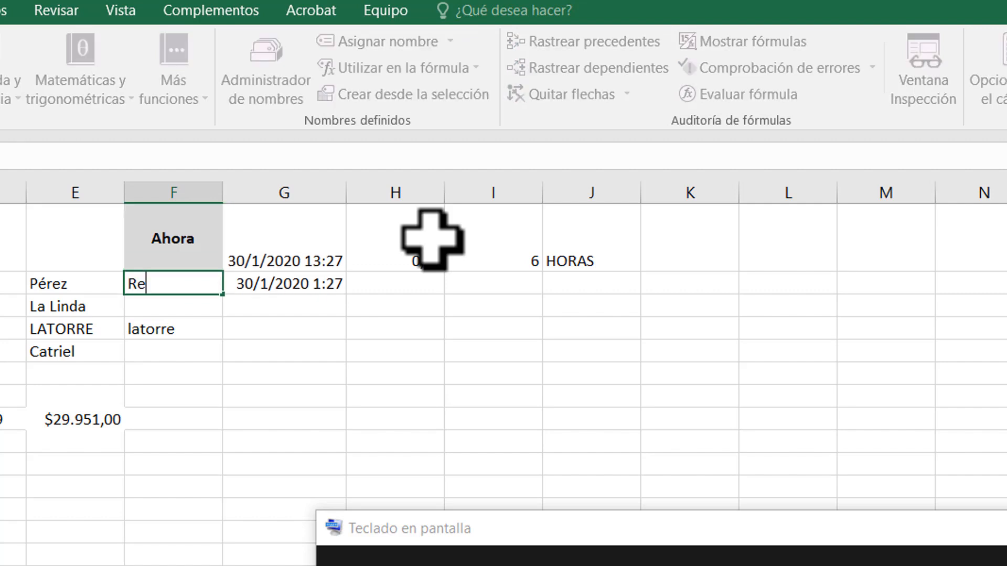
text(star tie po)
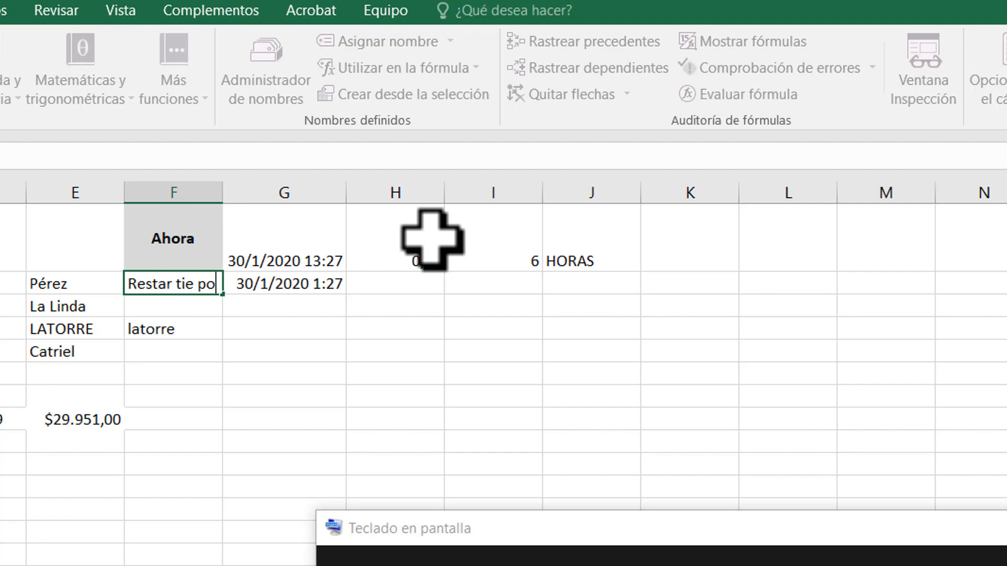
key(BackSpace)
key(BackSpace)
key(BackSpace)
text(mpo)
key(Return)
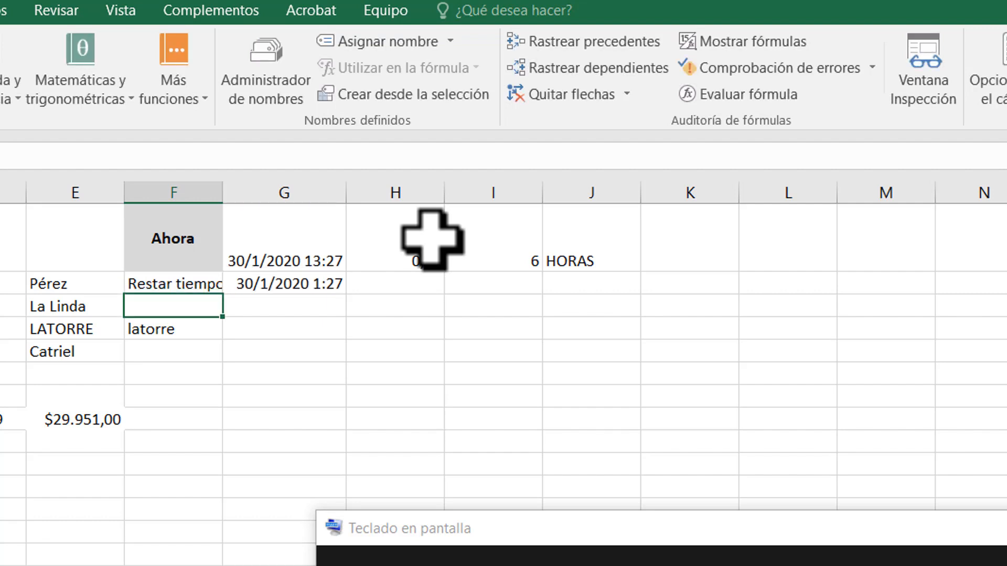
double_click(222, 194)
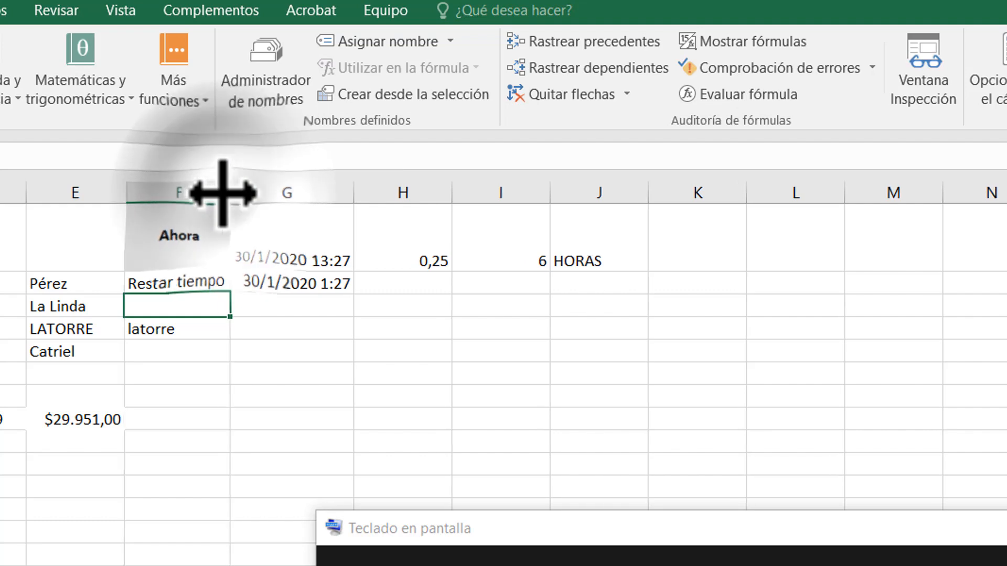
Apply all borders to the range F1:G3.
click(180, 330)
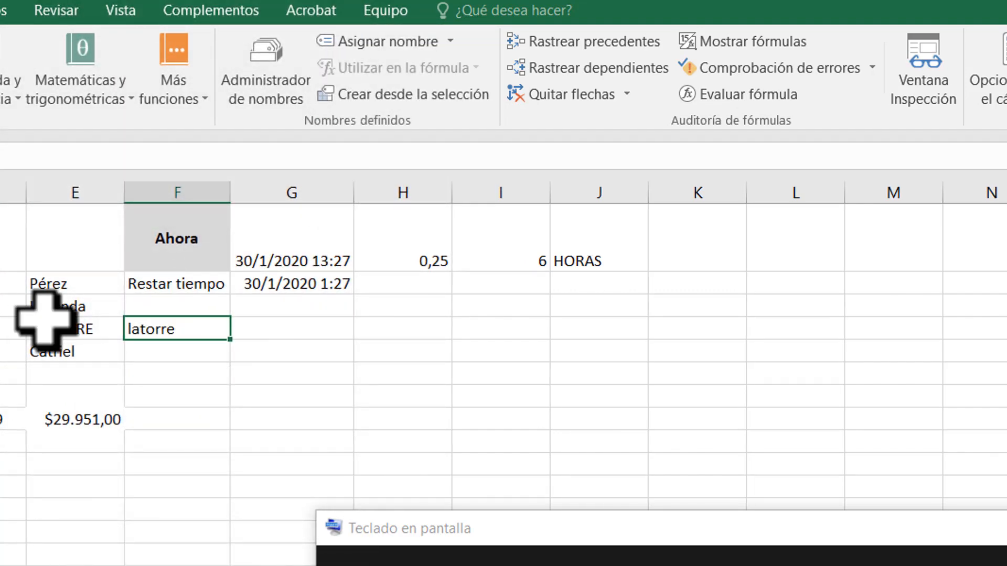
click(180, 305)
drag(184, 236, 286, 309)
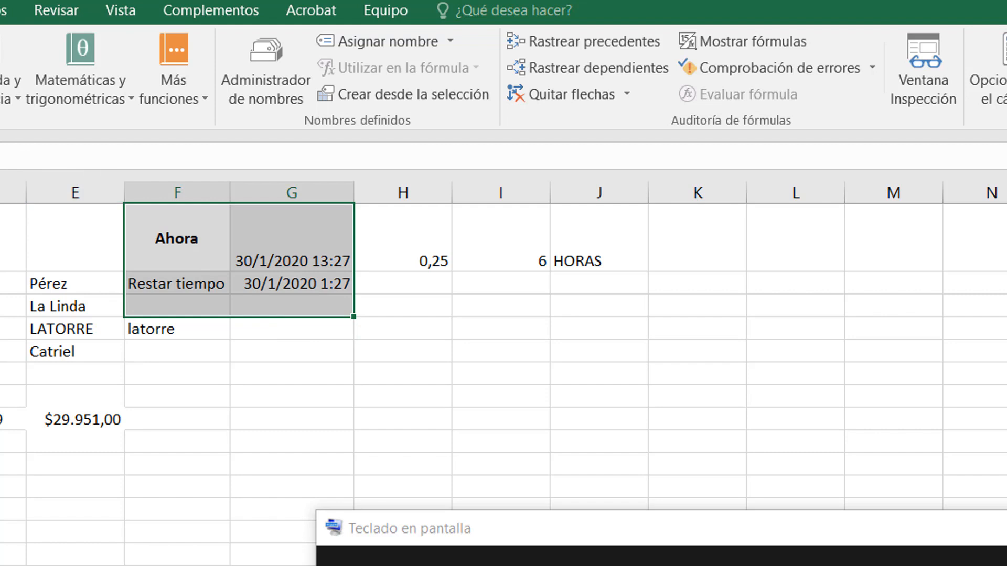
click(0, 10)
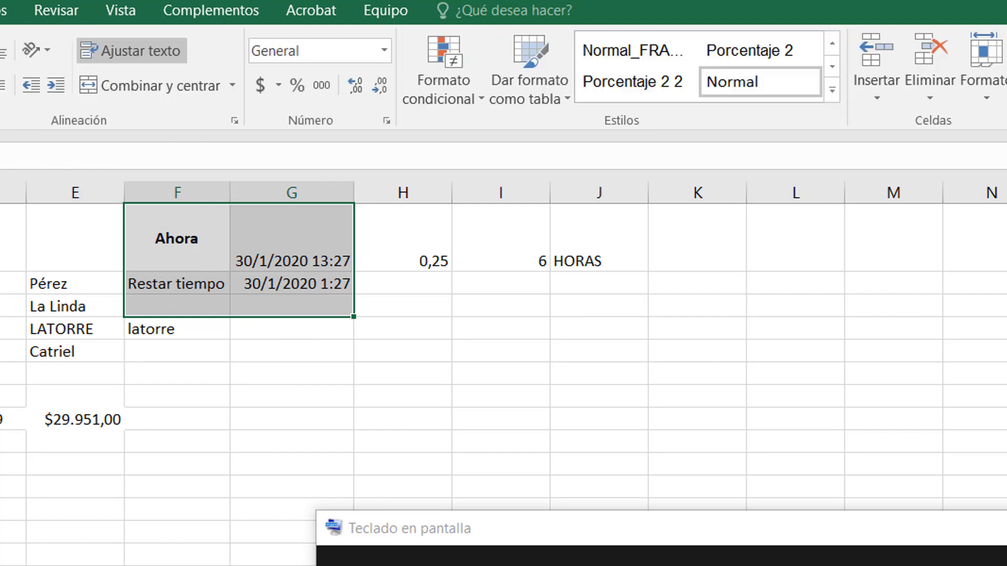
click(0, 86)
click(0, 283)
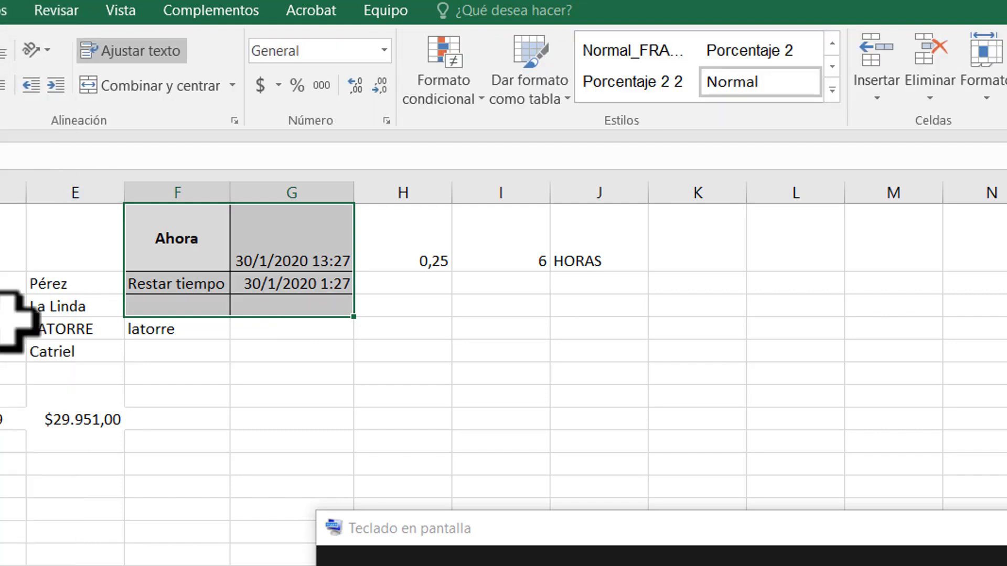
Remove the bold formatting from the Ahora label in F1.
click(167, 239)
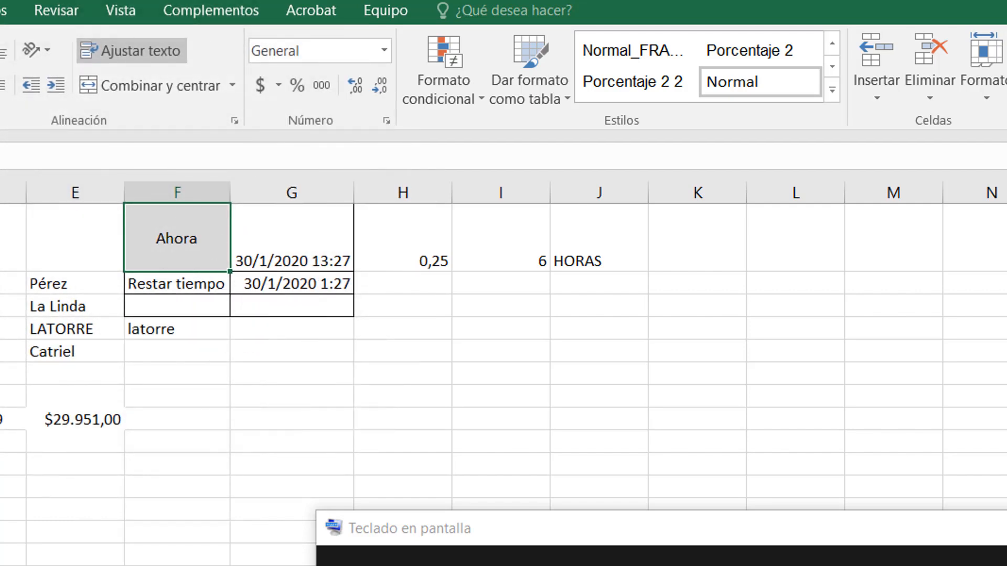
click(270, 252)
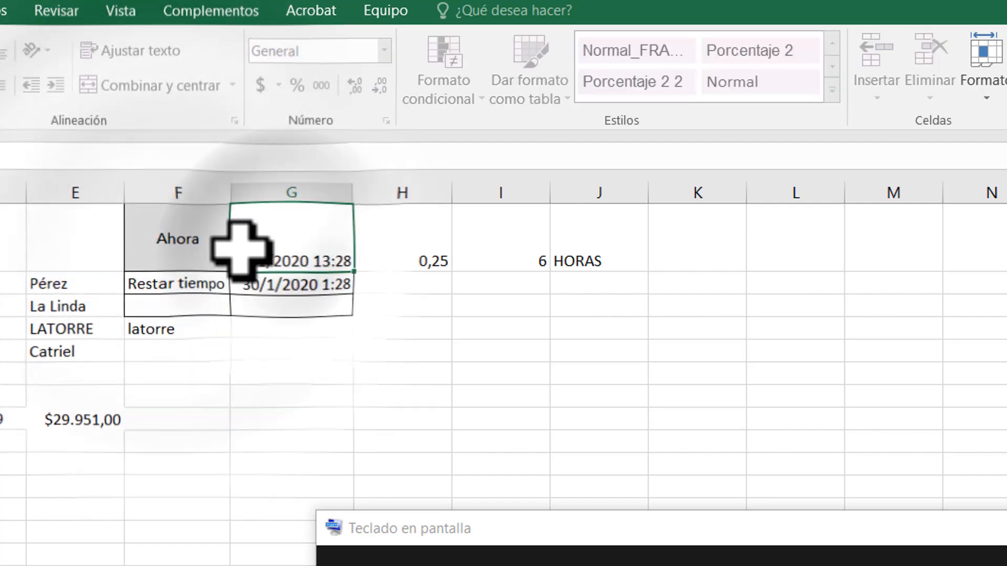
click(210, 247)
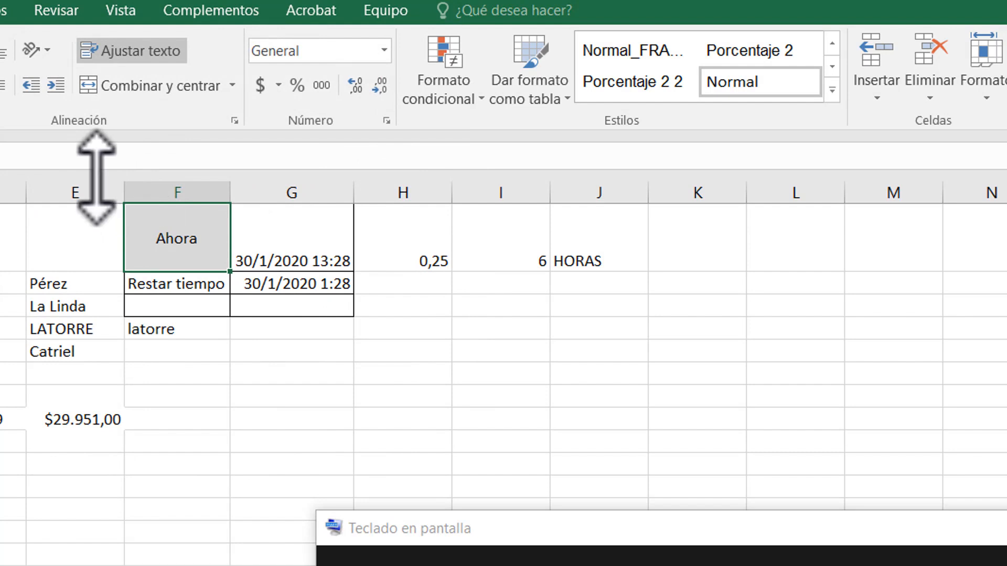
click(224, 307)
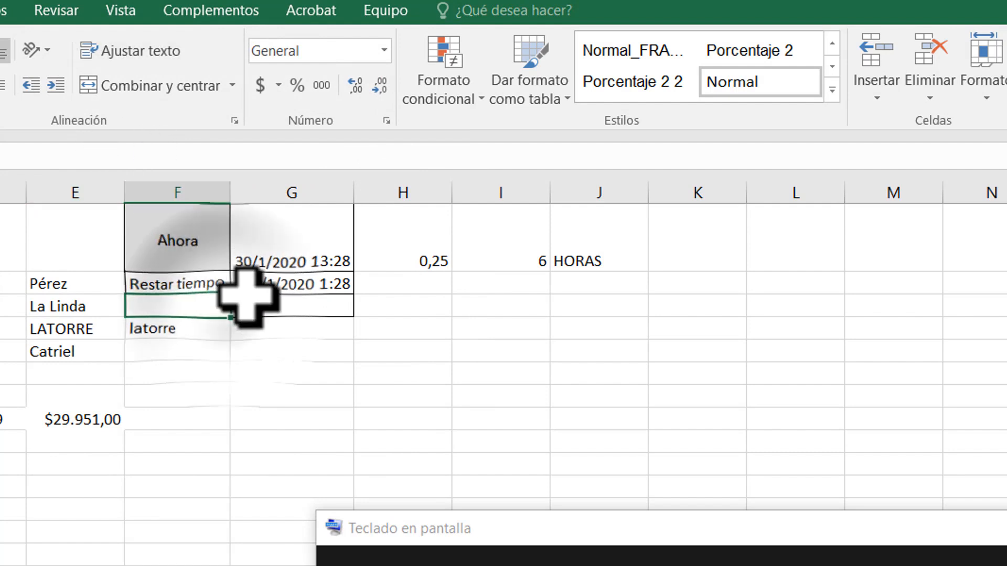
Examine the AHORA subtraction formula in G2 and leave it as it is.
click(294, 289)
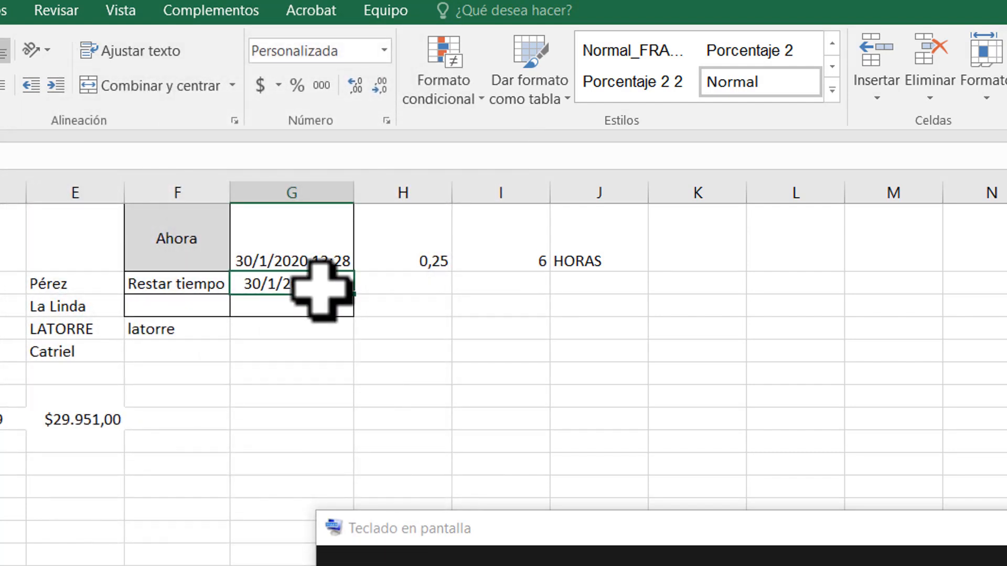
double_click(296, 286)
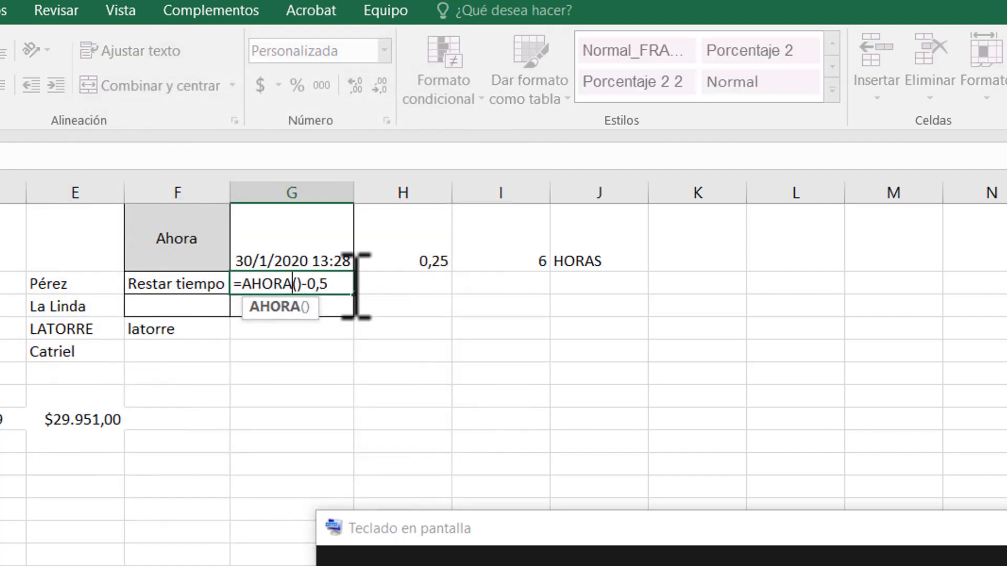
key(Escape)
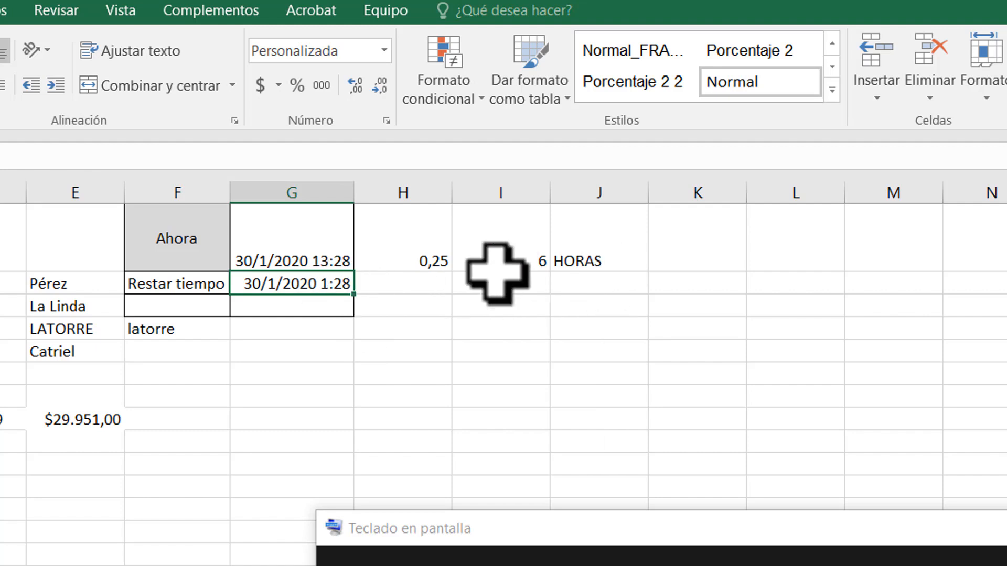
Move the day fraction, hour value and HORAS label from H1:J1 to I1:K1.
click(450, 261)
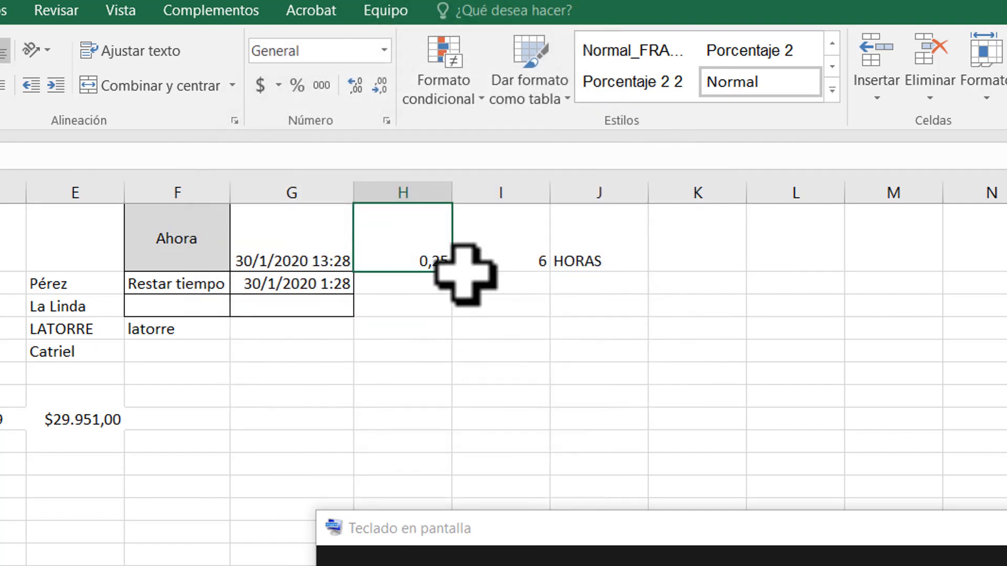
drag(427, 251, 653, 269)
click(527, 283)
click(535, 263)
click(529, 281)
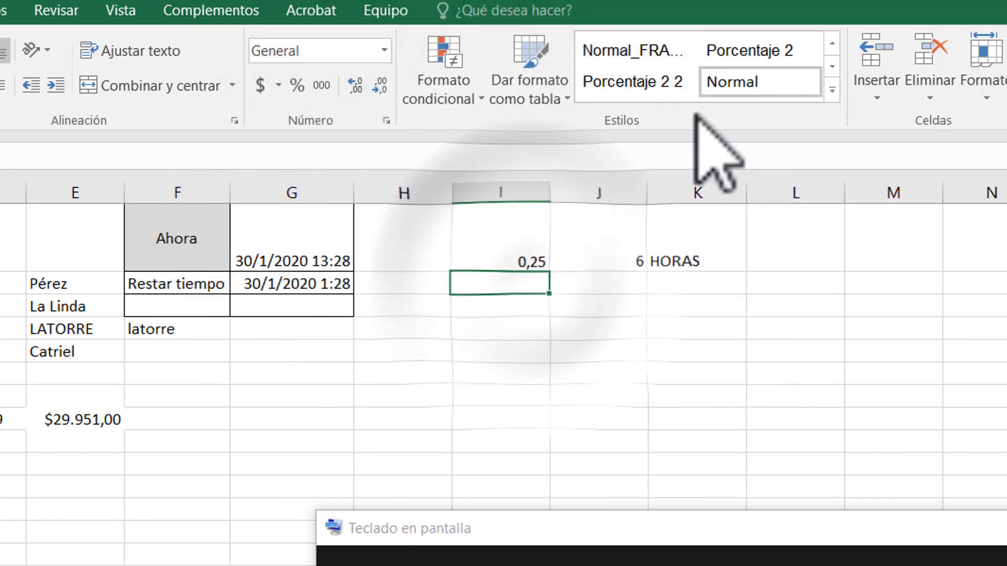
Enter the formula +I1+0,25 in I2 and fill it down to I4.
text(+I1+0,2)
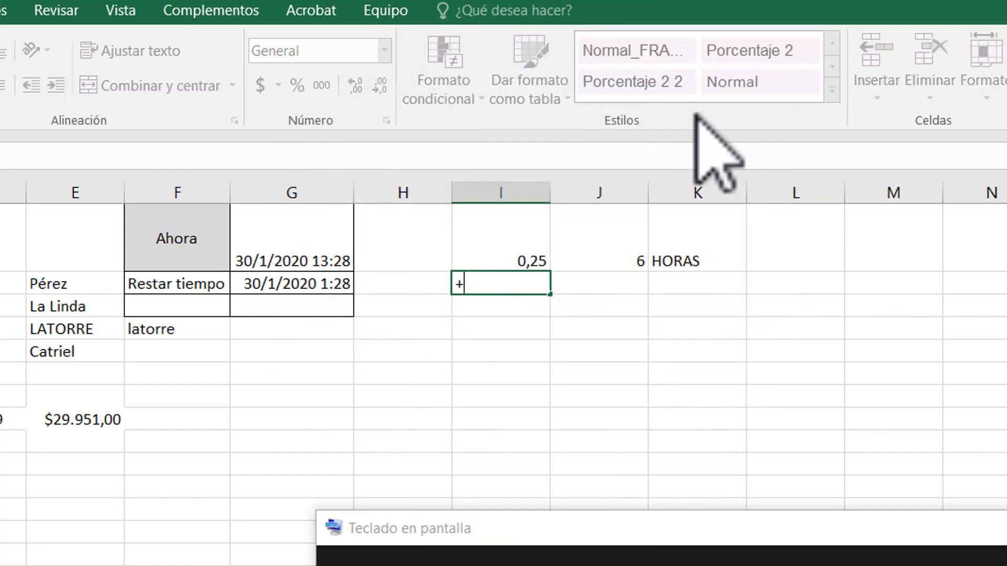
key(Up)
text(+0,2)
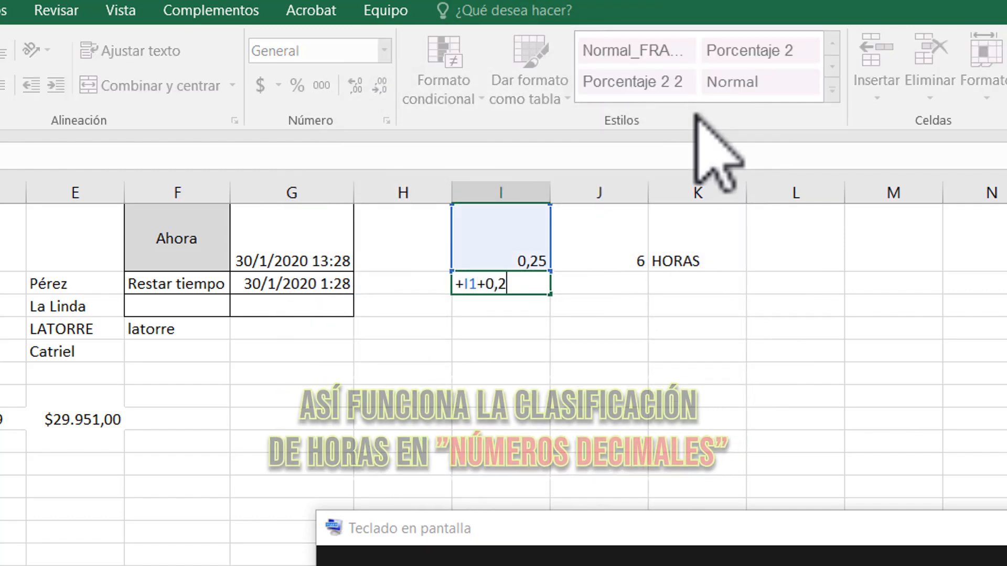
text(5)
key(Return)
click(523, 278)
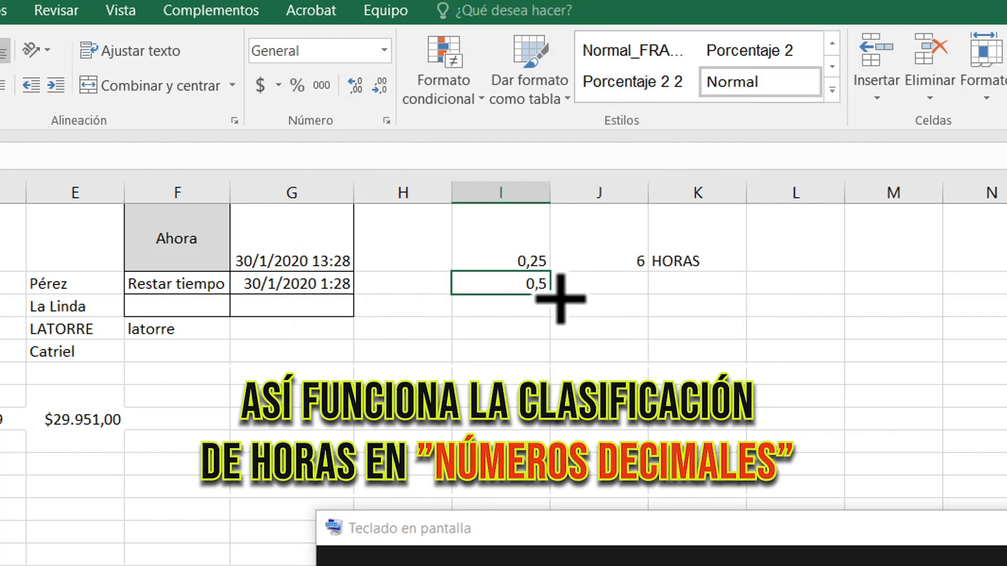
drag(557, 299, 562, 332)
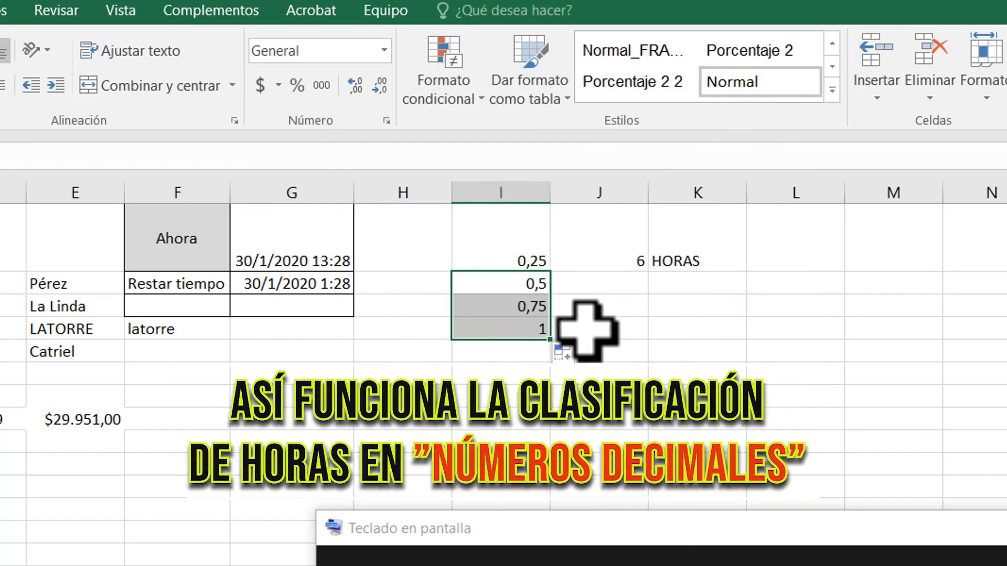
Format the day fractions in I1:I4 to show two decimal places.
drag(535, 254, 531, 328)
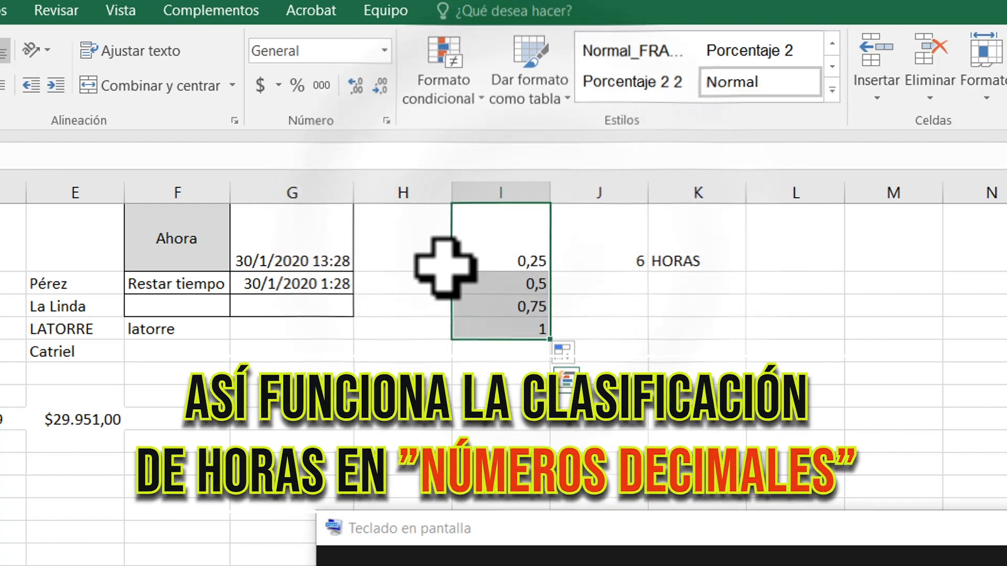
click(380, 85)
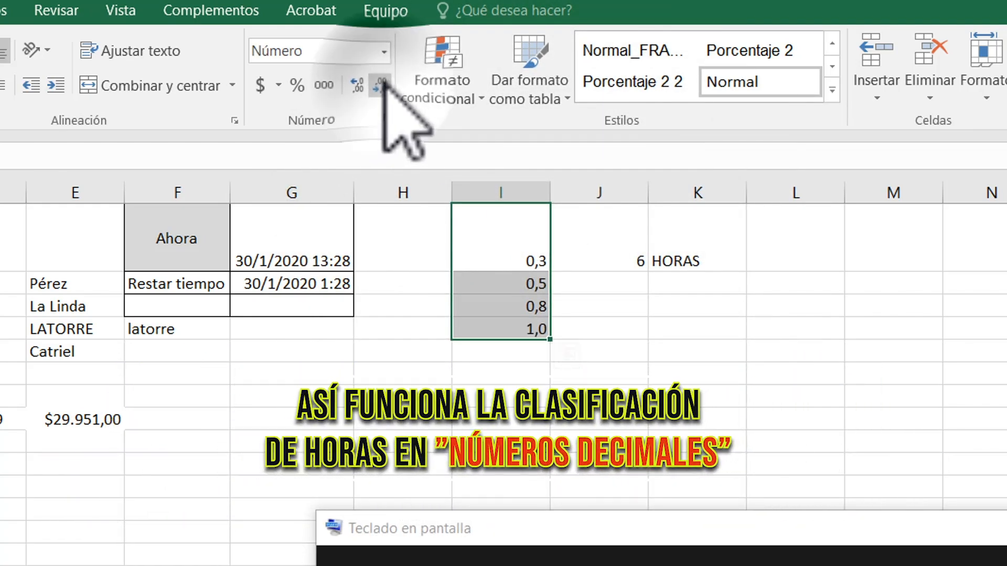
click(356, 85)
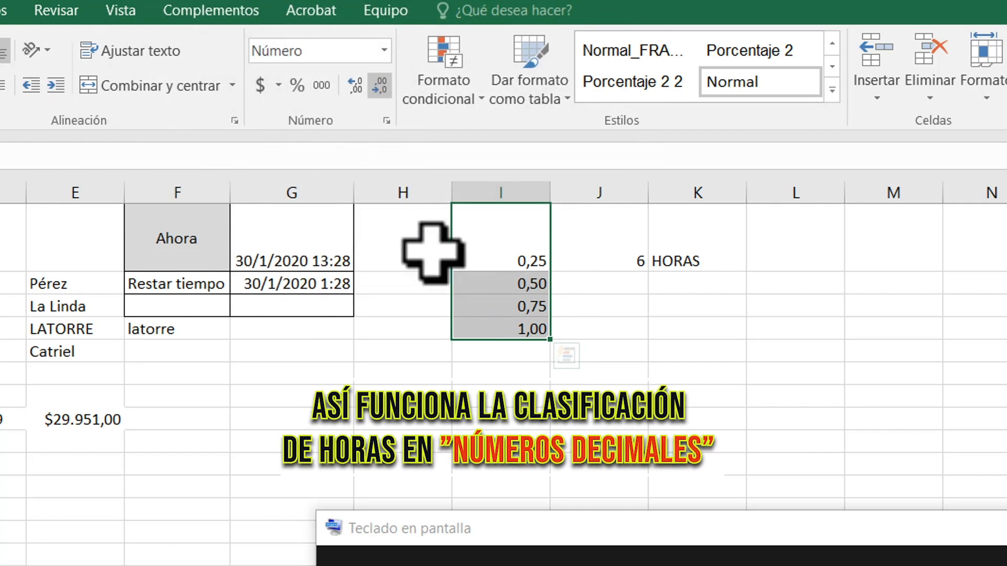
Enter the formula +J1+6 in J2 and fill it down to J4.
click(632, 256)
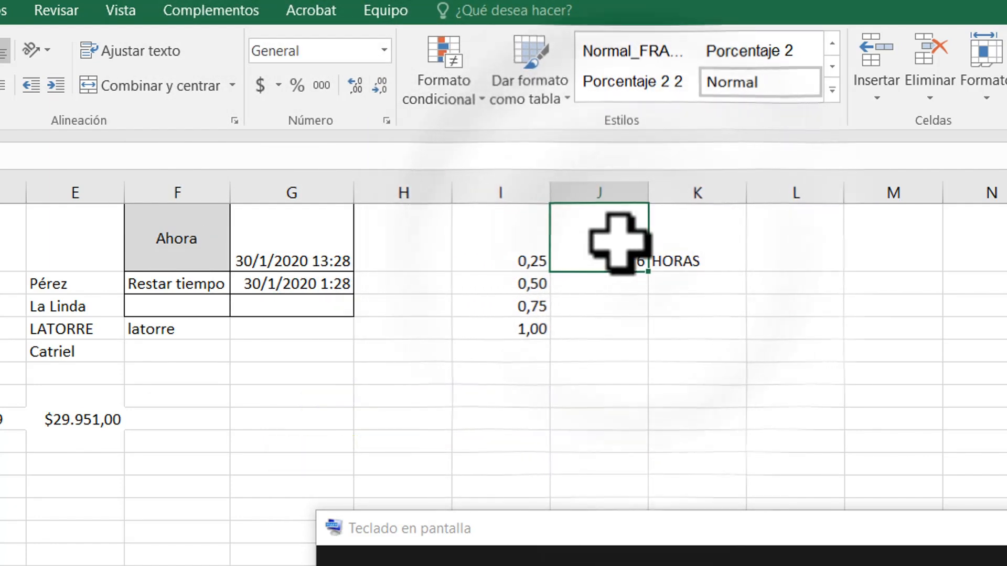
key(Return)
text(+)
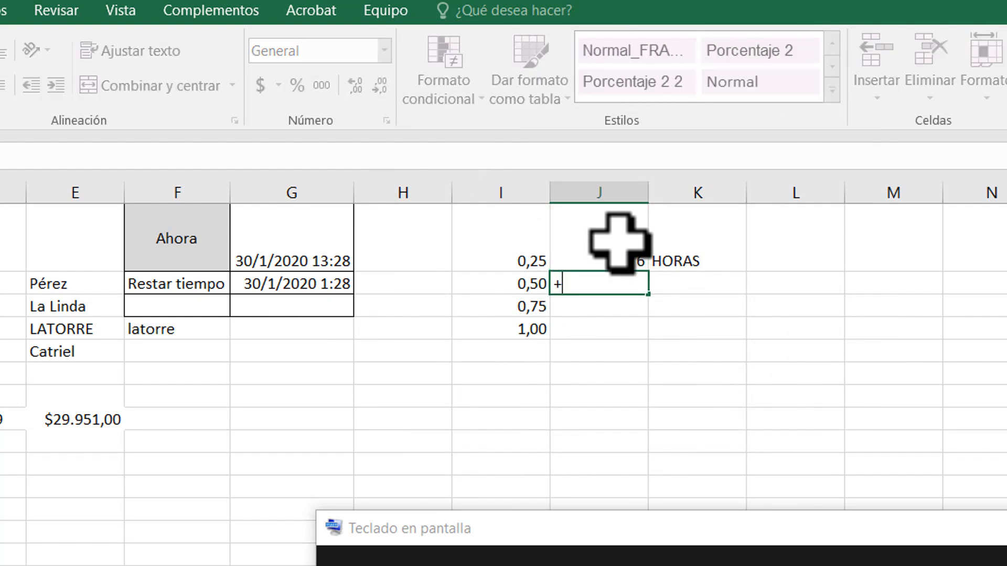
click(619, 241)
text(+)
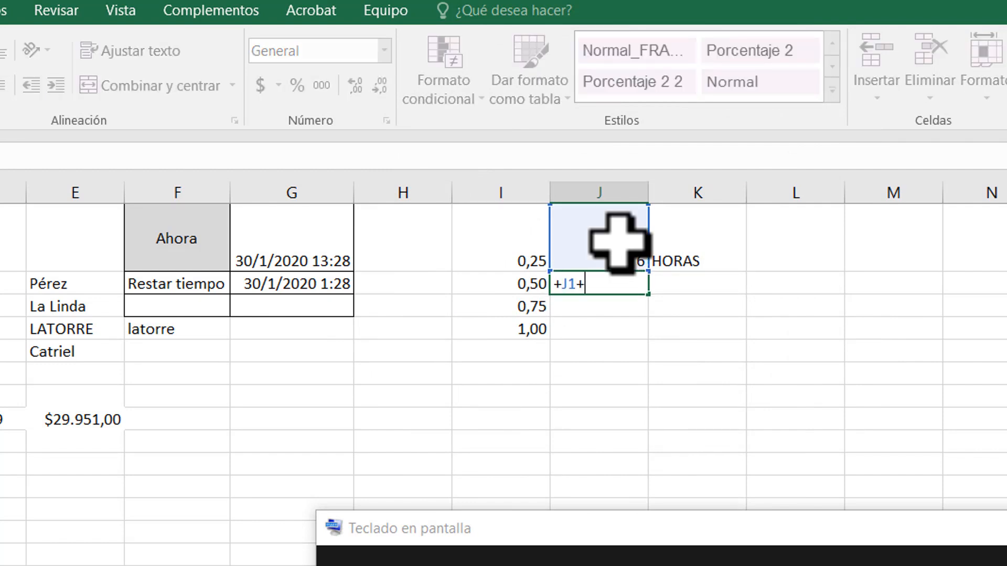
text(6)
key(Return)
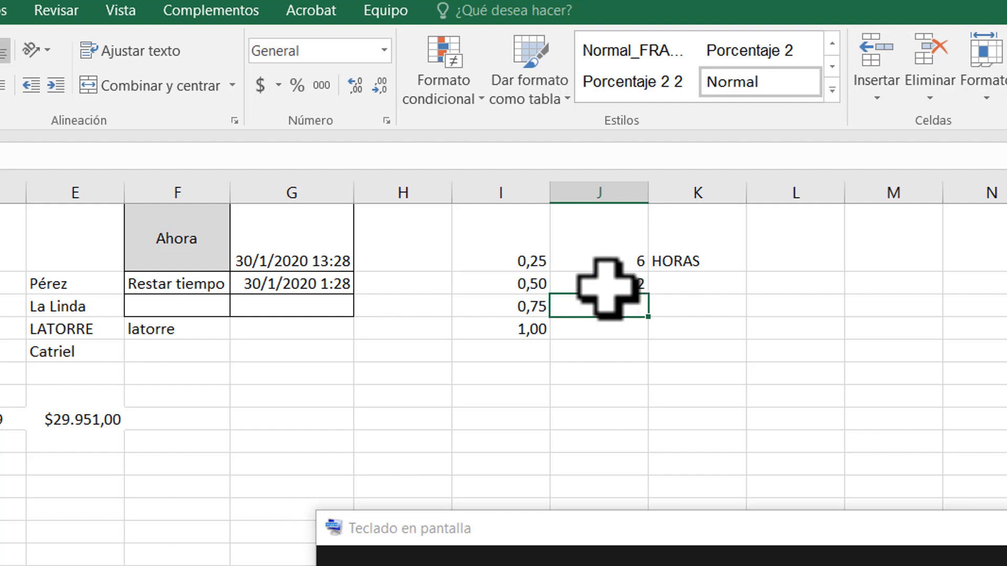
click(607, 287)
drag(646, 296, 652, 340)
Fill the HORAS label from K1 down to K4.
click(717, 249)
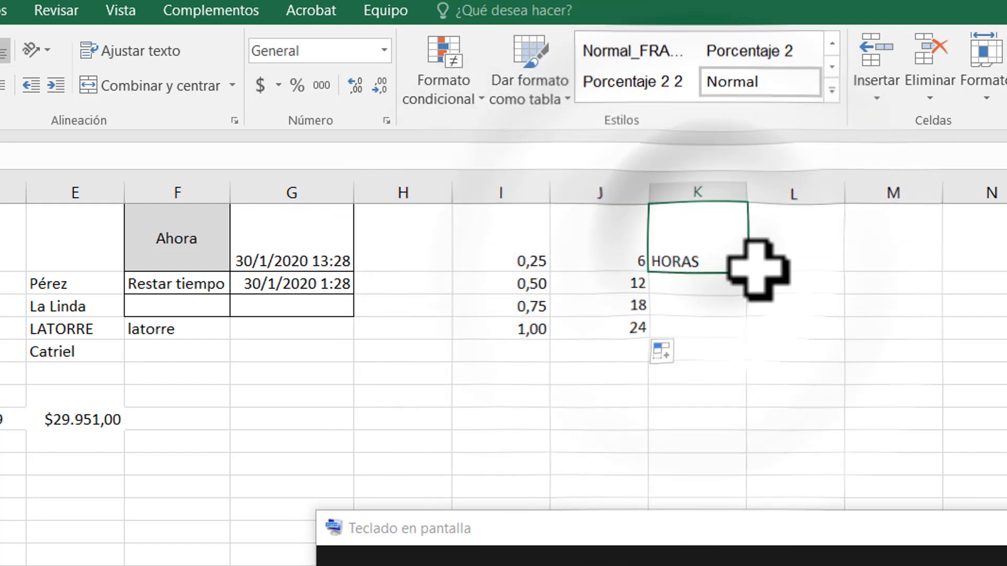
drag(747, 272, 747, 340)
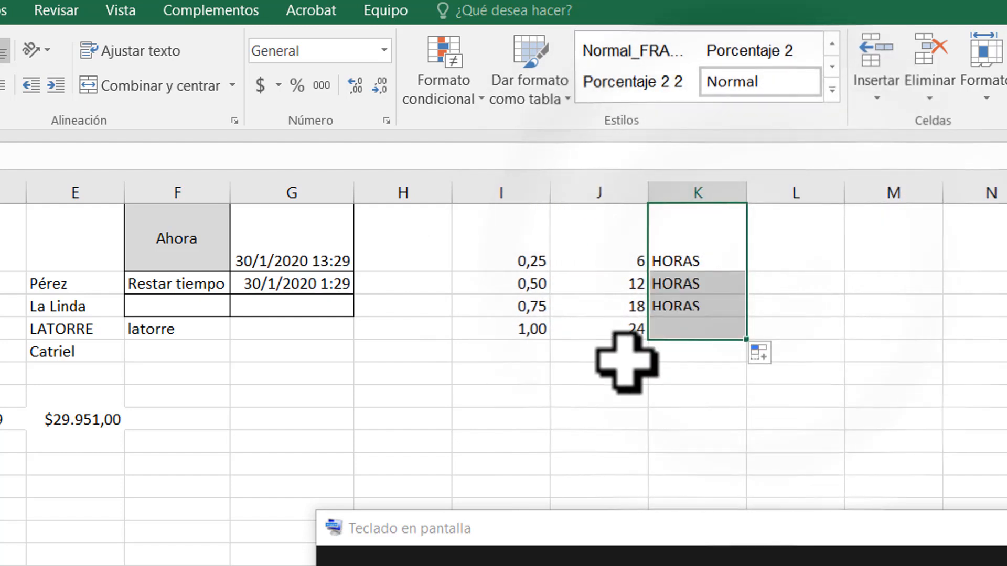
click(598, 373)
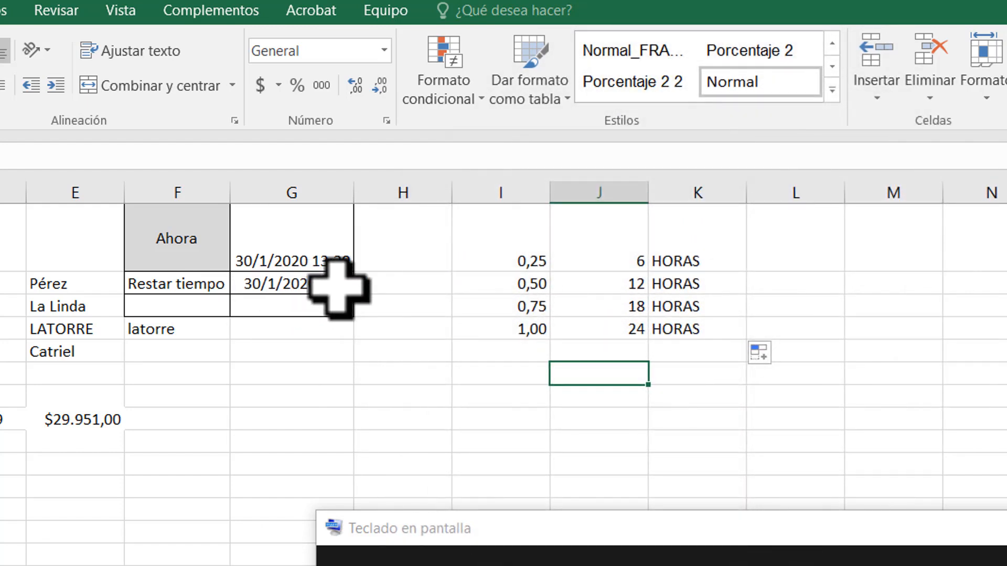
Change the Restar tiempo formula in G2 to =AHORA()-0,25 to subtract six hours.
click(333, 285)
text(=AHORA()-0,5)
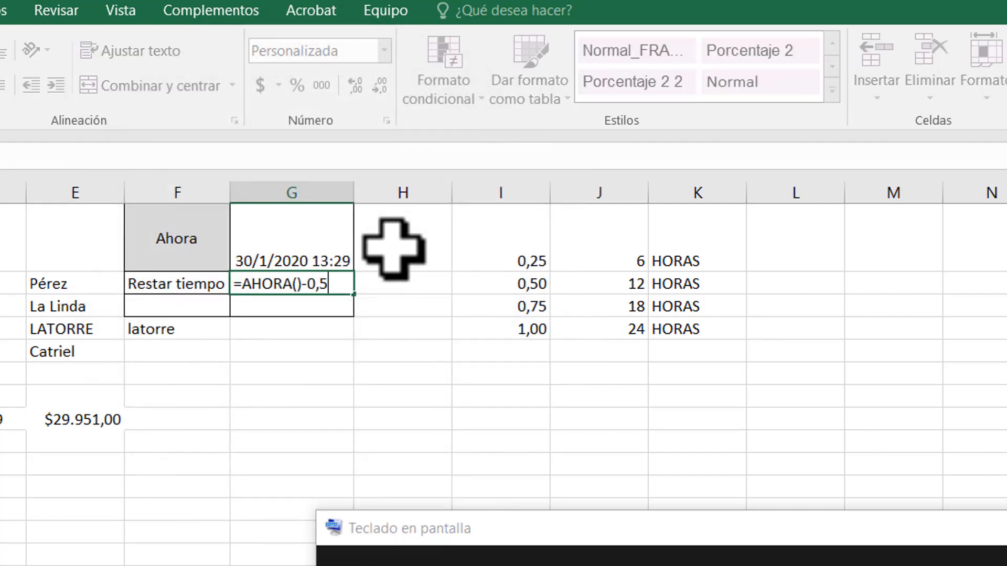
key(BackSpace)
key(BackSpace)
text(,25)
key(Return)
key(Up)
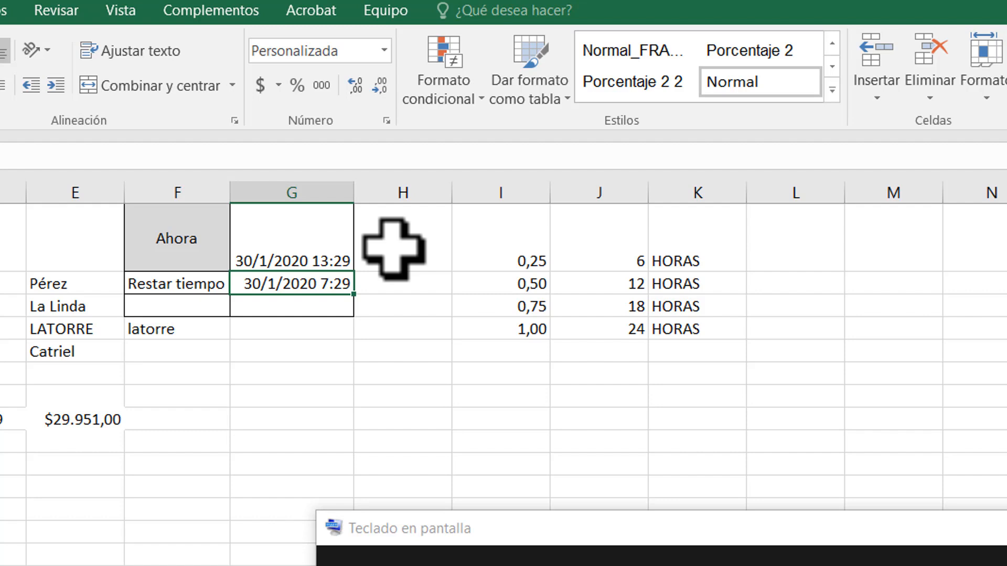
Change the formula in G2 to =AHORA()-0,75 to subtract eighteen hours.
key(F2)
key(BackSpace)
key(BackSpace)
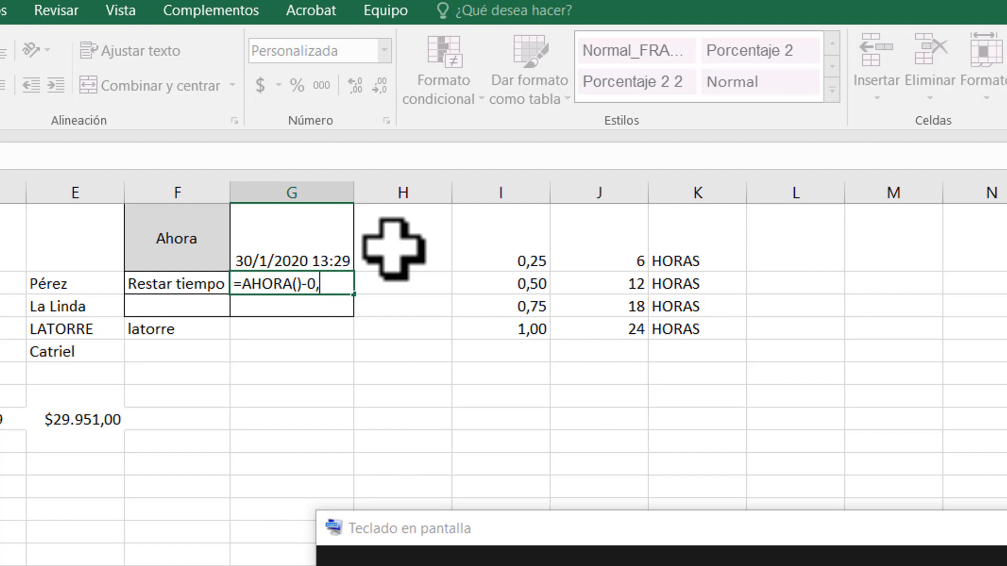
text(75)
key(Return)
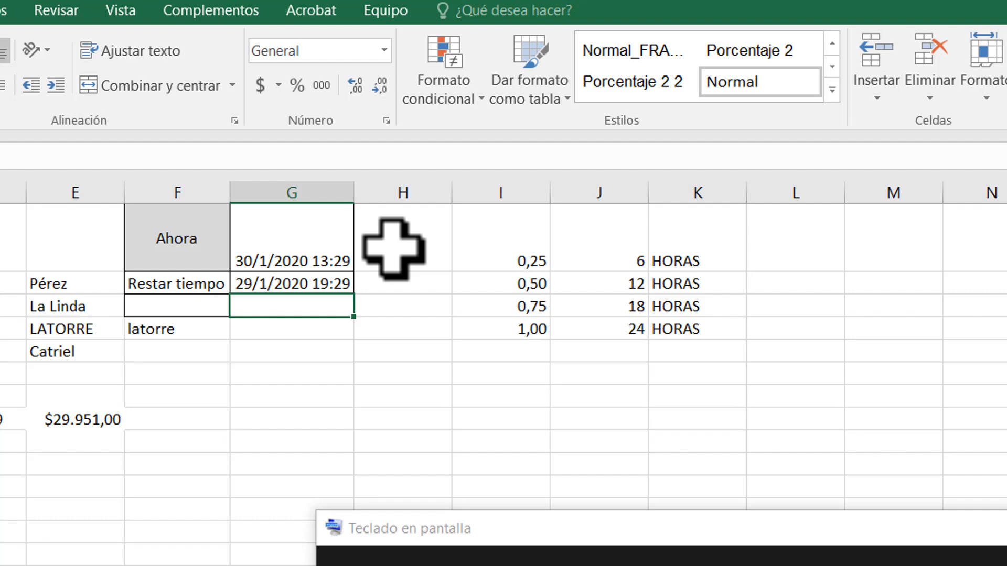
Change the formula in G2 to =AHORA()-1 to subtract one full day.
key(Up)
key(F2)
key(BackSpace)
key(BackSpace)
key(BackSpace)
key(BackSpace)
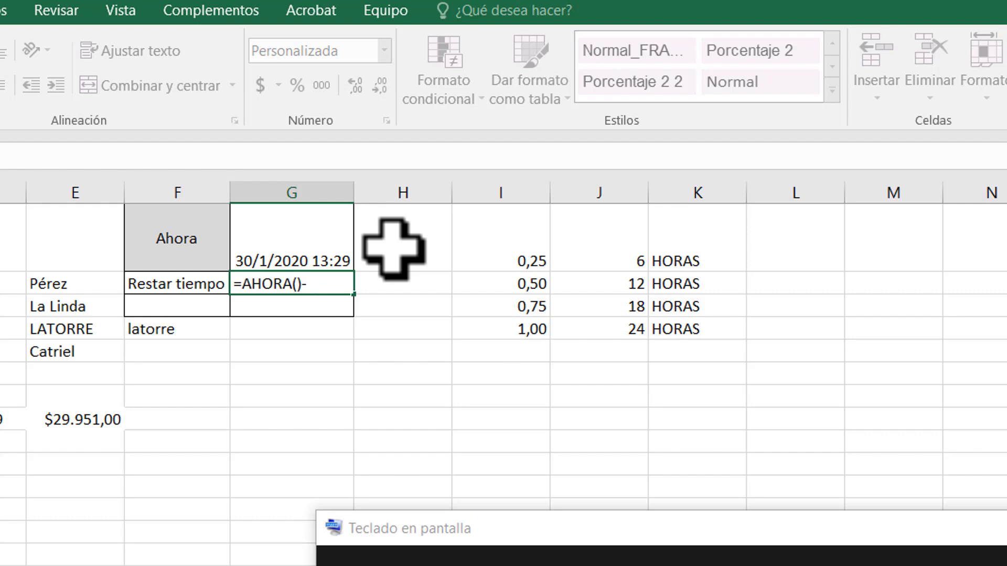
text(1)
key(Return)
key(Up)
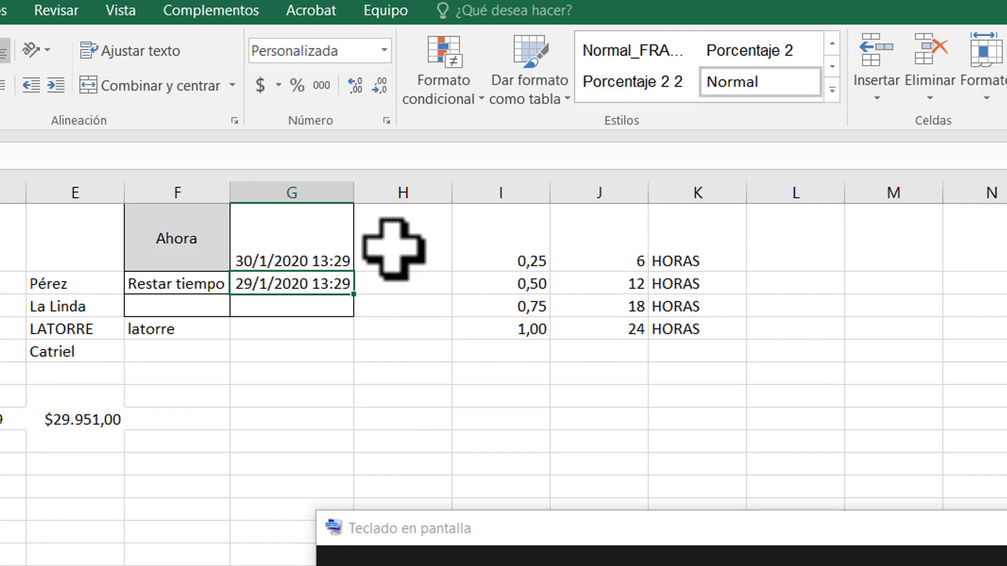
Change the formula in G2 to =AHORA()+7 to add seven days.
key(F2)
key(shift+Left)
key(shift+Left)
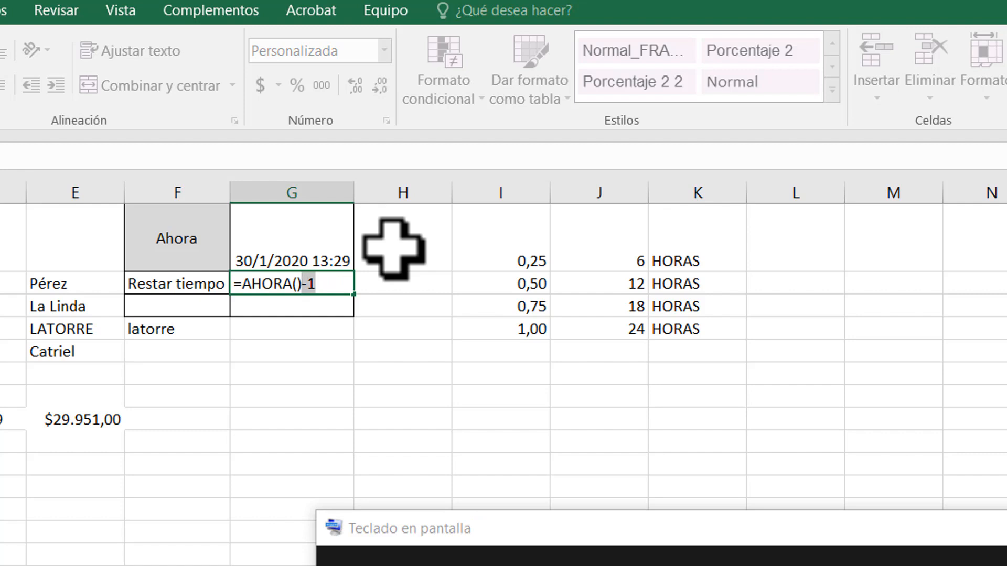
text(+7)
key(Return)
key(Up)
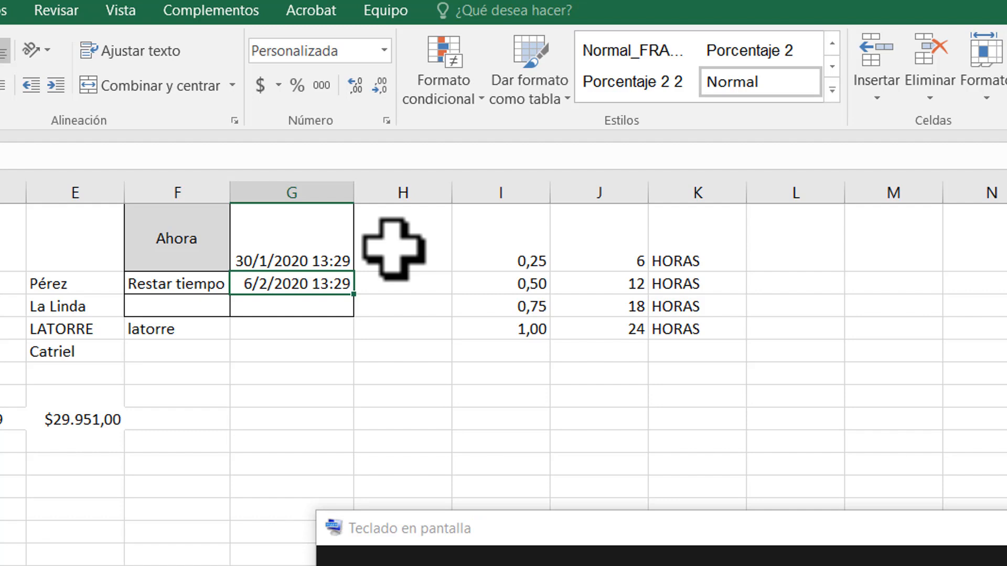
Insert the HOY date function in cell G6 from the function library.
key(Down)
key(Down)
key(Down)
key(Down)
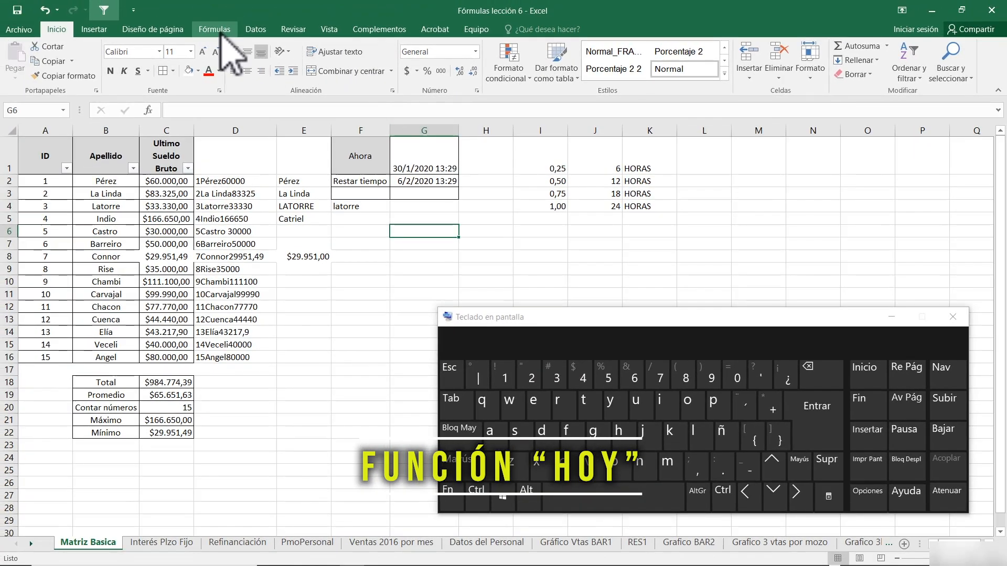
click(219, 31)
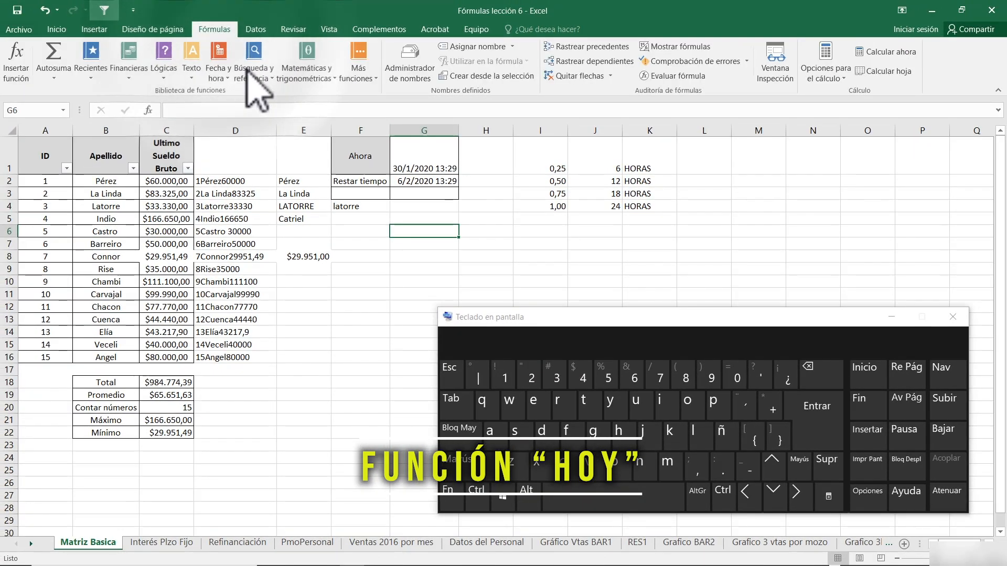
click(218, 62)
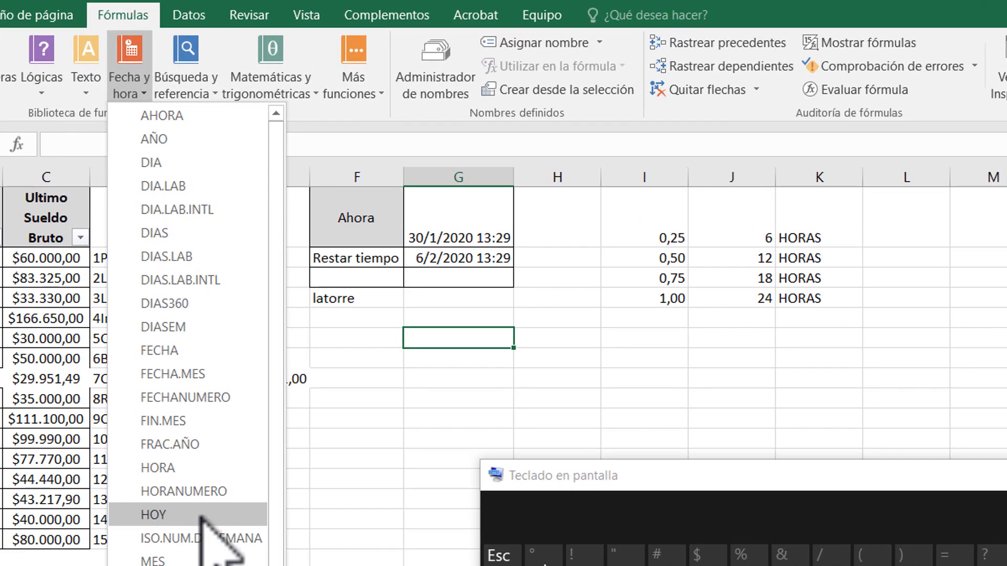
click(201, 516)
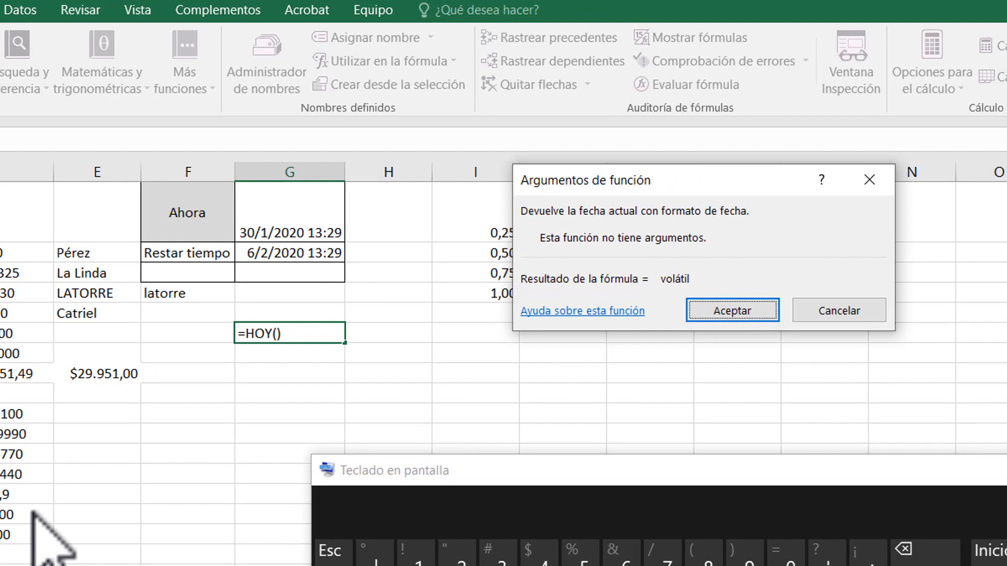
click(750, 310)
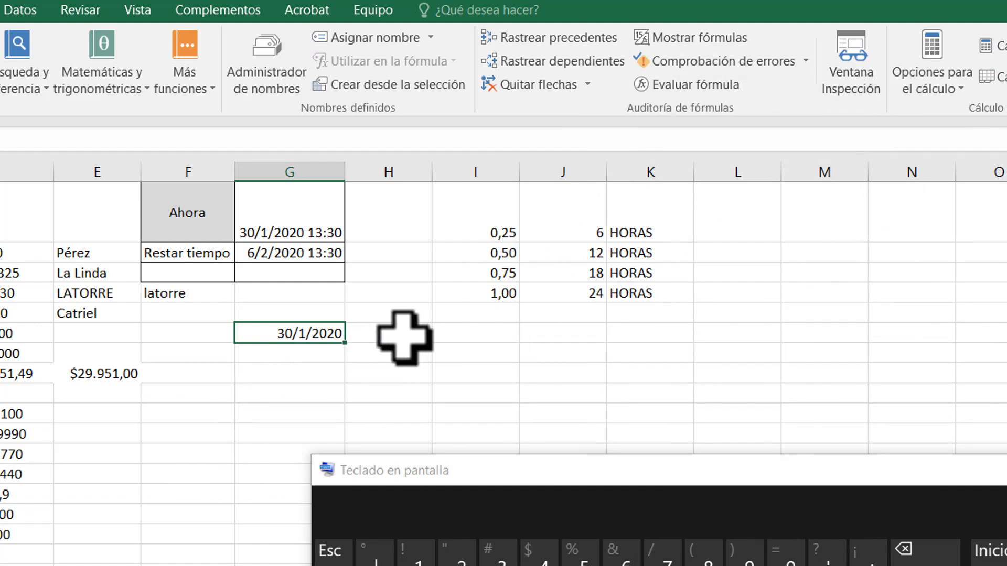
Enter the formula =hoy() in cell H6.
click(388, 338)
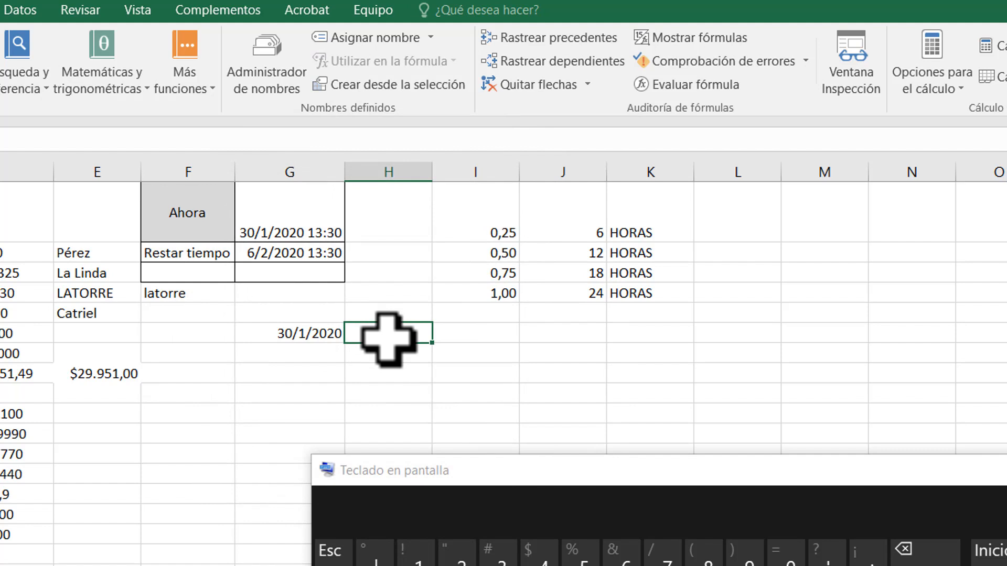
key(shift)
text(=)
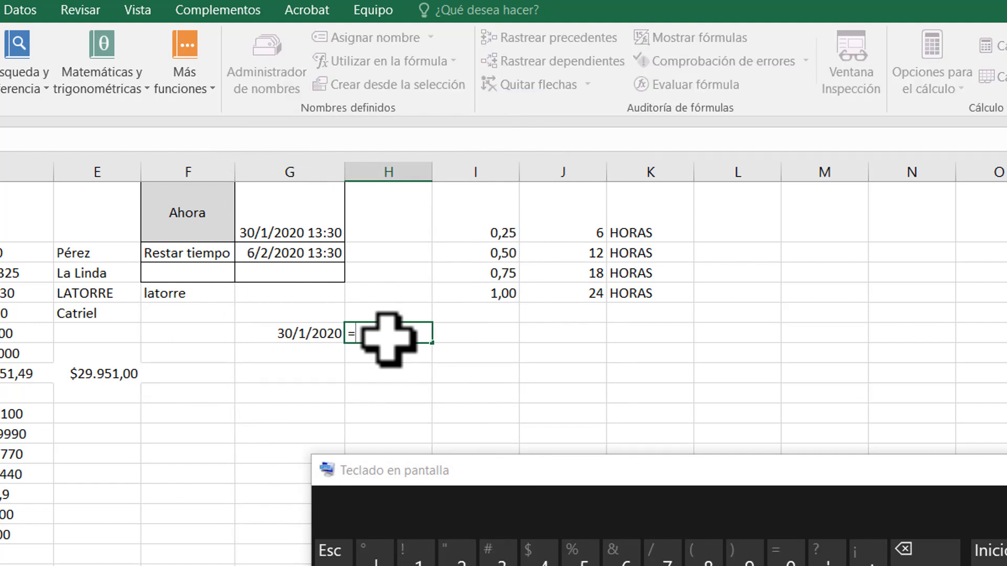
text(hoy)
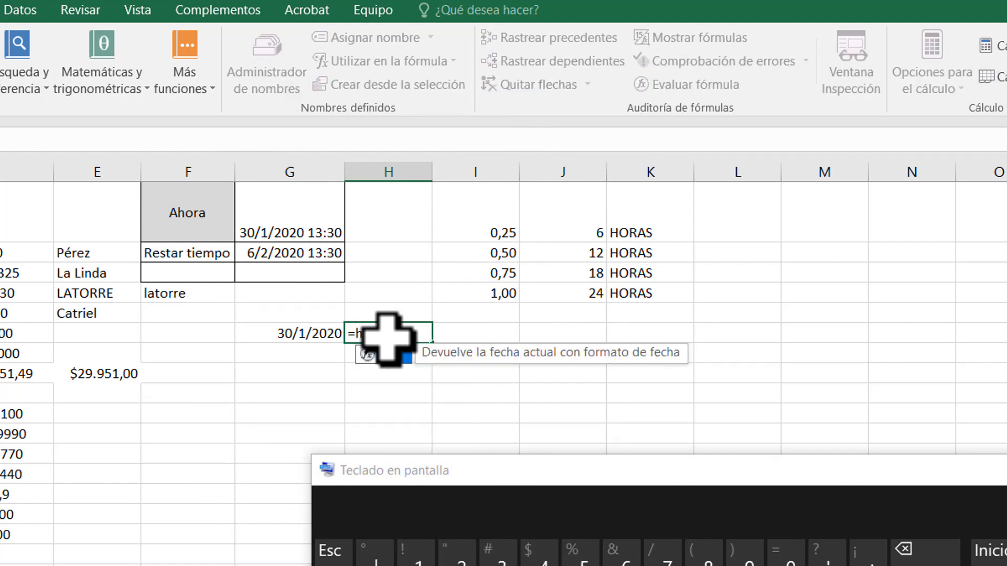
text(())
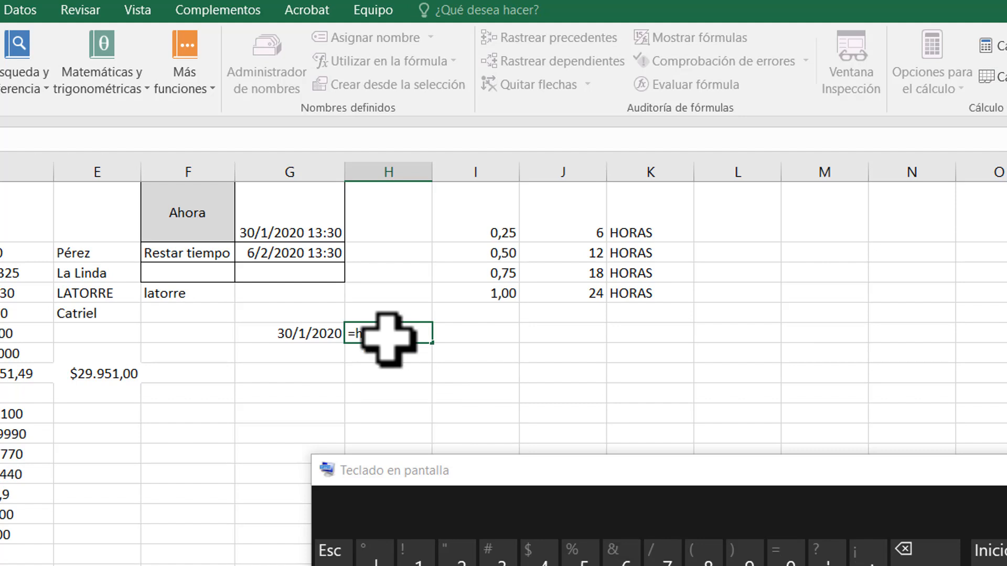
key(Return)
Replace the content of G6 with the label Fecha actual and enter Fecha futura in G7.
key(Up)
key(Left)
key(Delete)
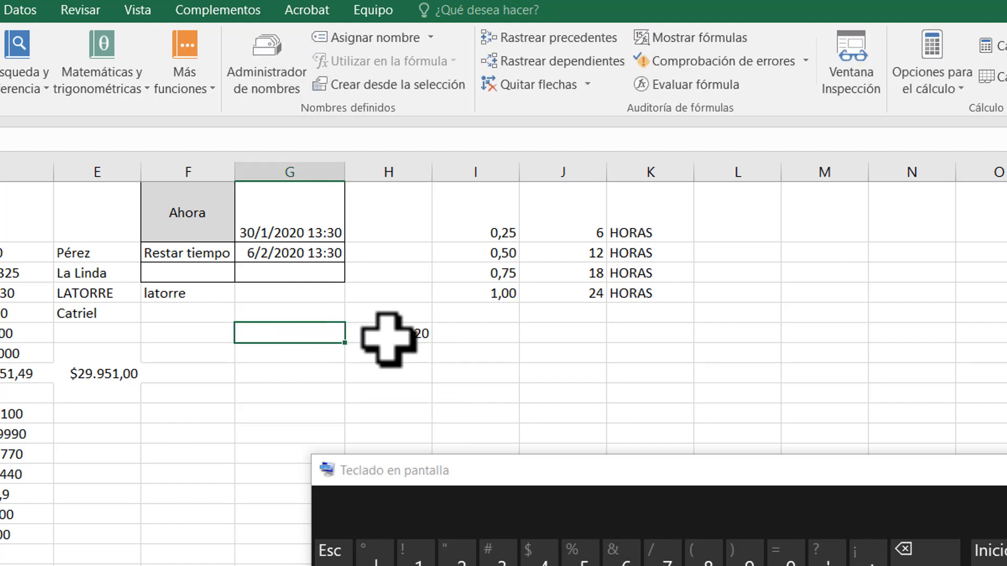
text(Fecha actual)
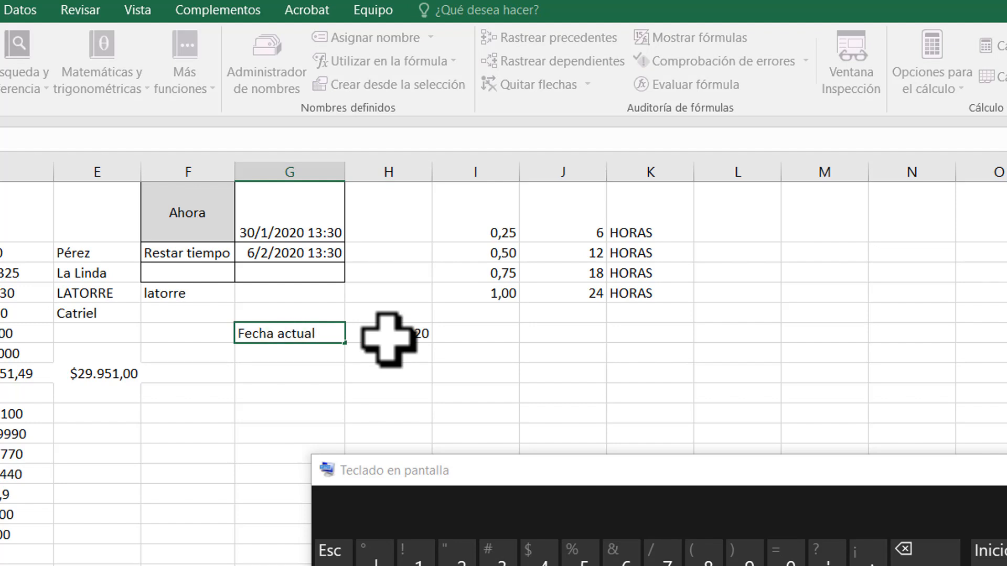
key(Return)
text(Fu)
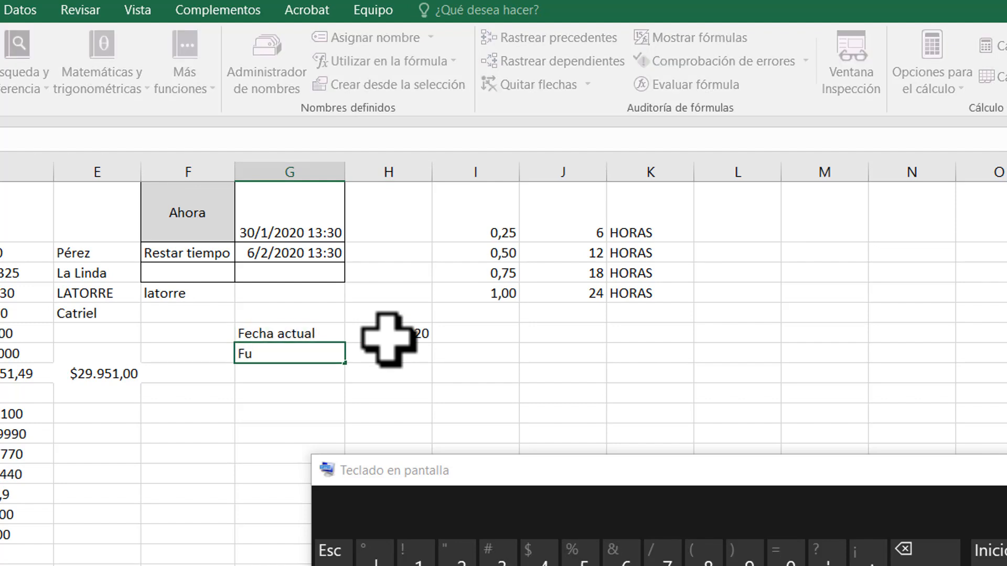
key(BackSpace)
text(echa futura)
Enter the future date 21/09/2020 in H7.
key(Tab)
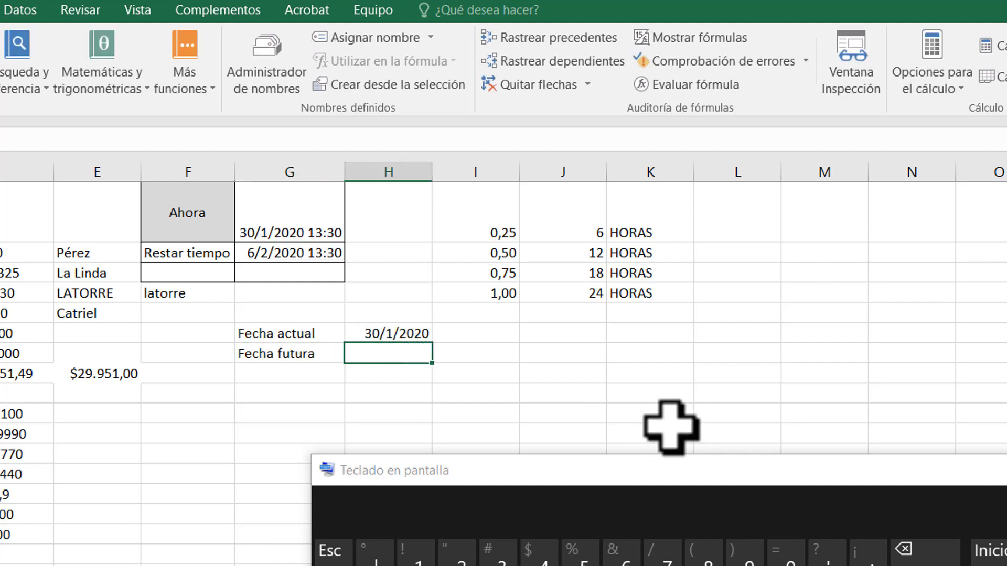
text(21/09/2020)
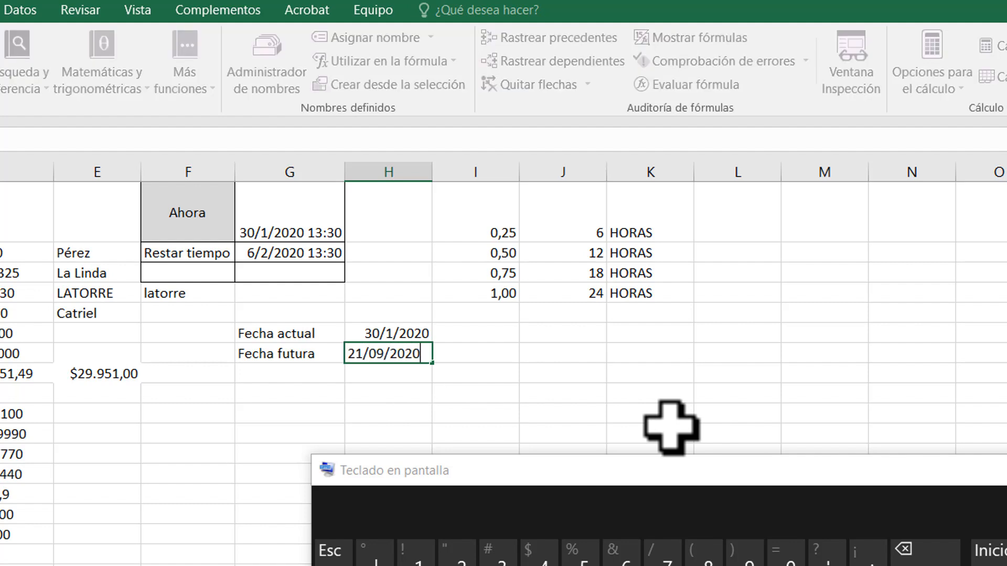
key(Return)
Enter the label Cant.Dias comprendidos in G8, autofit column G to it, and select H8.
key(Left)
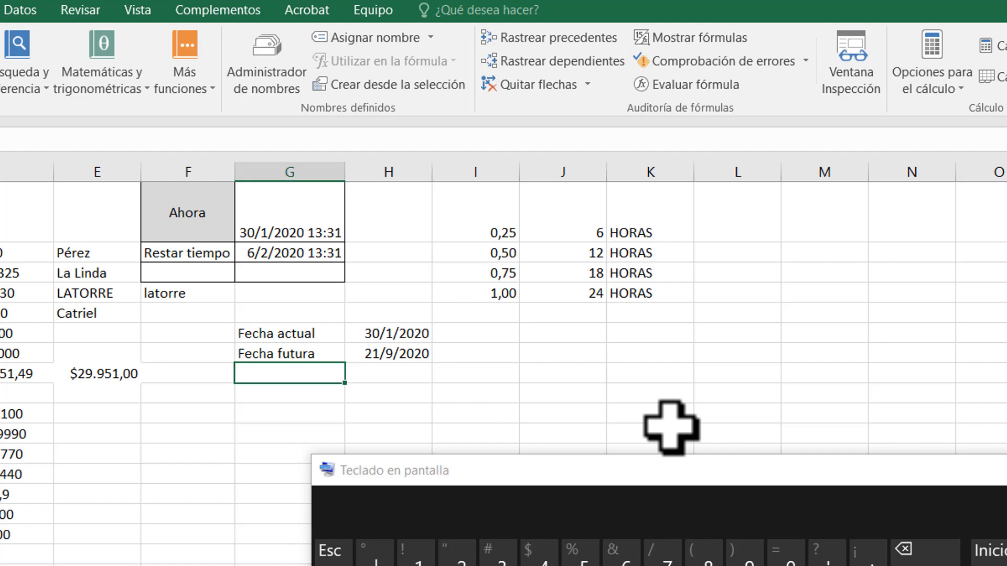
text(canti)
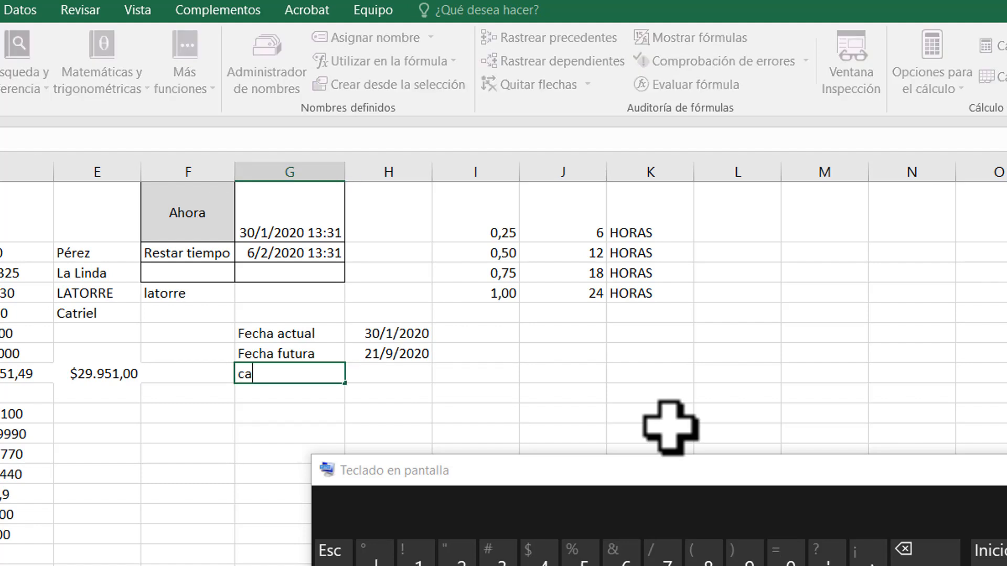
key(BackSpace)
key(BackSpace)
key(BackSpace)
key(Escape)
text(Canti.)
key(BackSpace)
key(BackSpace)
text(.Dias compren)
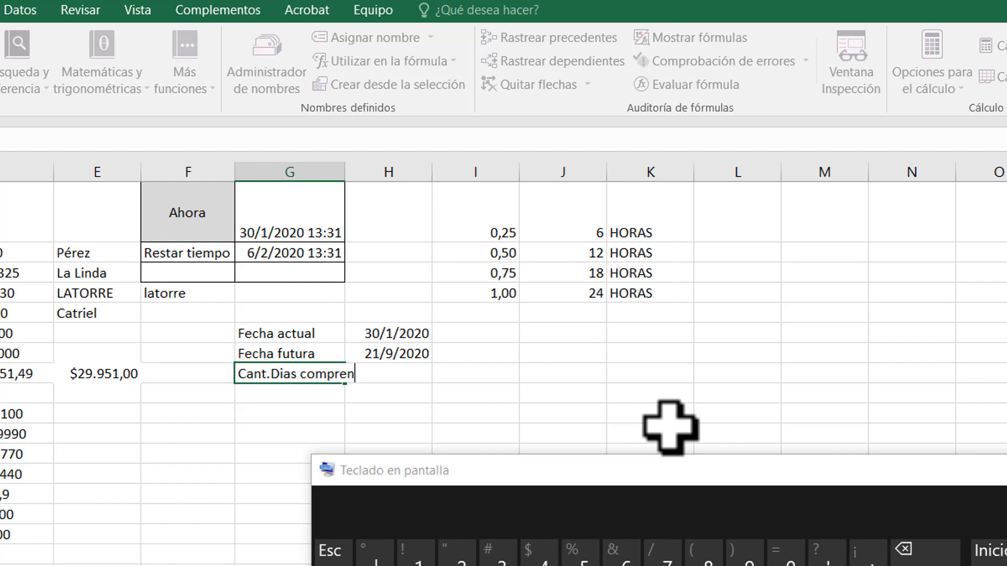
text(didos)
key(Return)
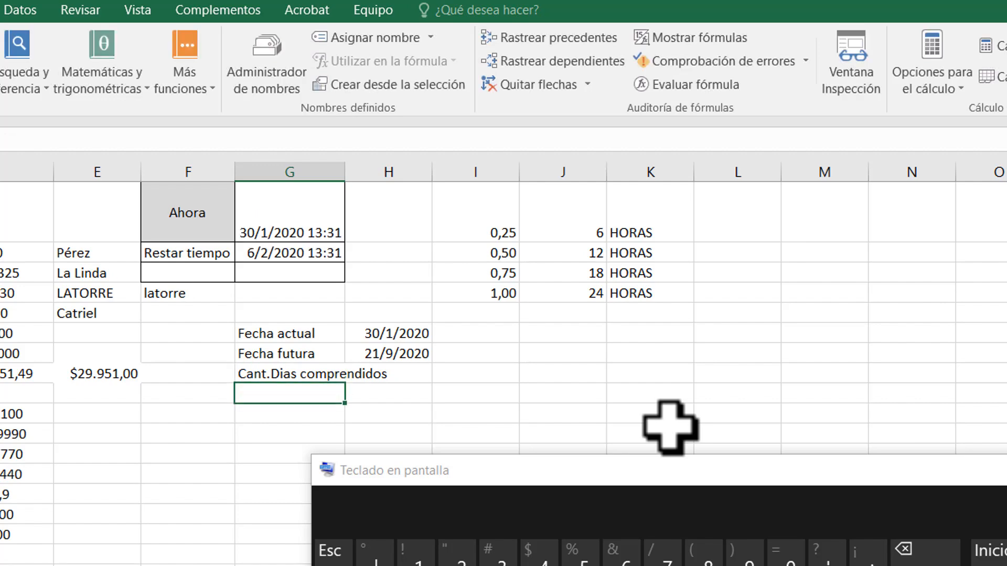
double_click(344, 171)
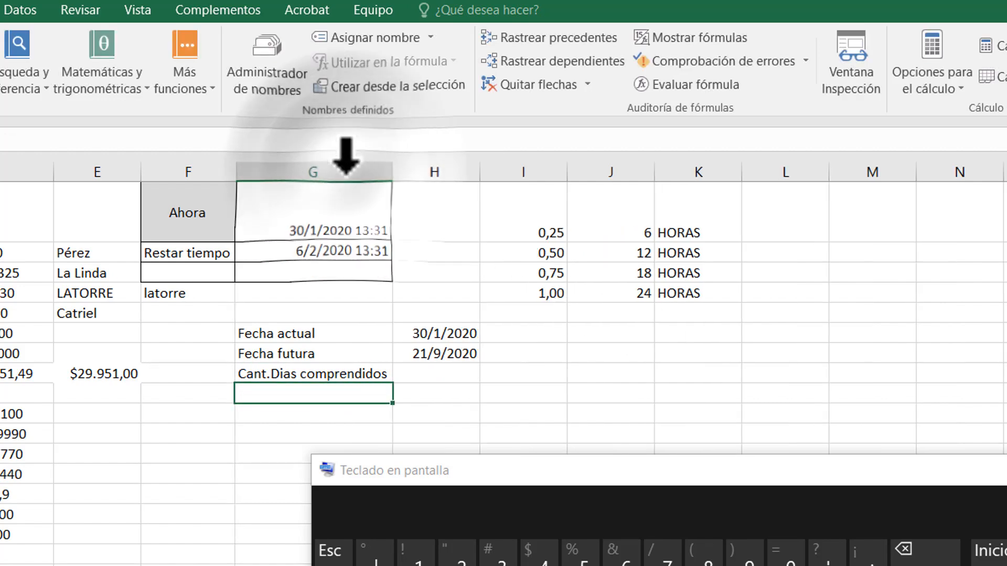
click(435, 373)
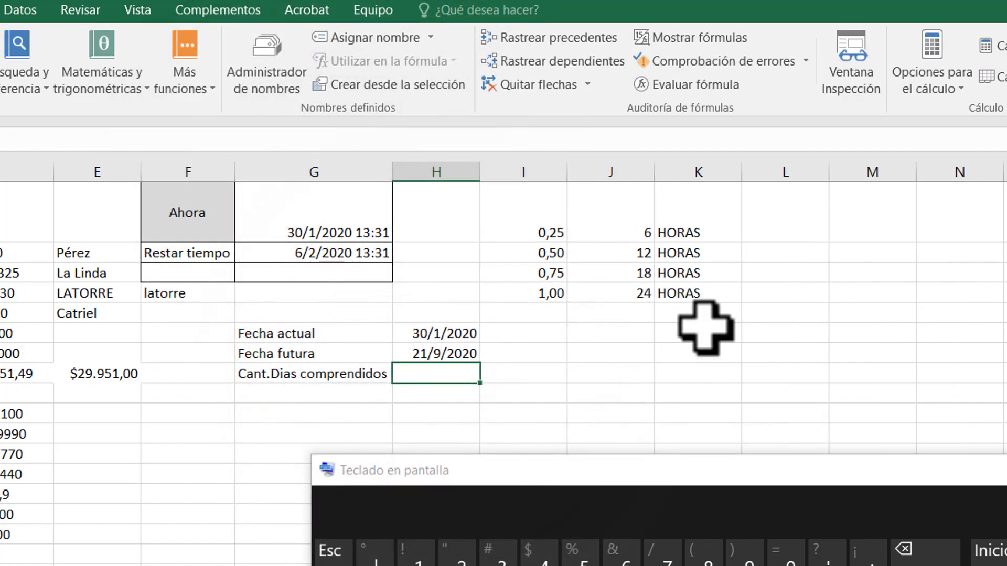
Enter the formula +H7-H6 in H8 to subtract the current date from the future date.
text(+)
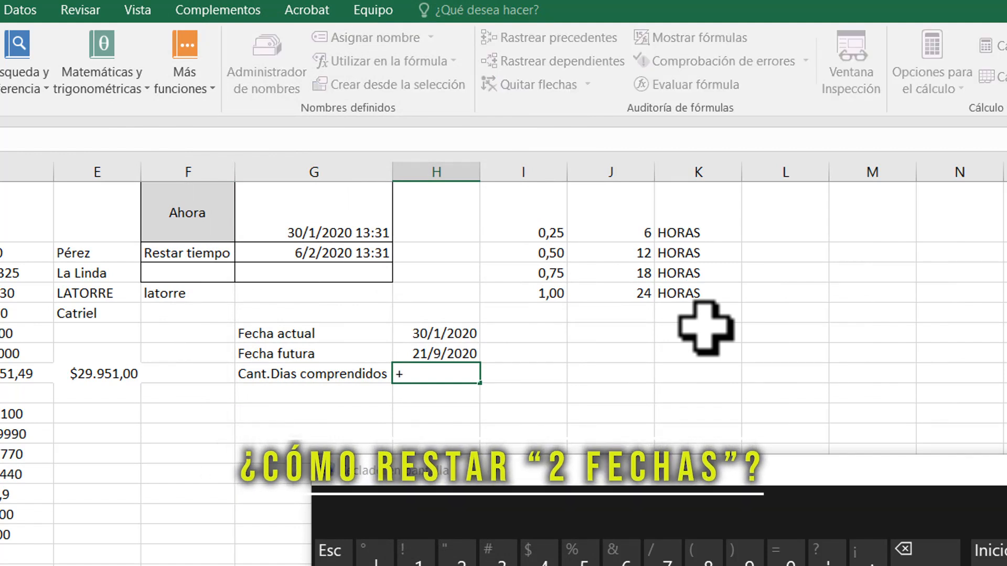
key(Up)
key(Up)
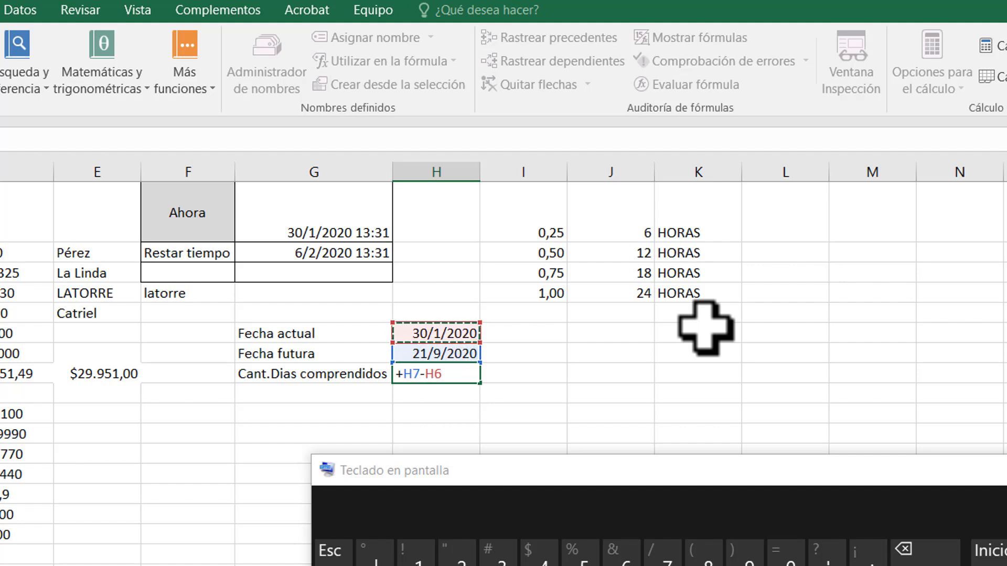
key(Return)
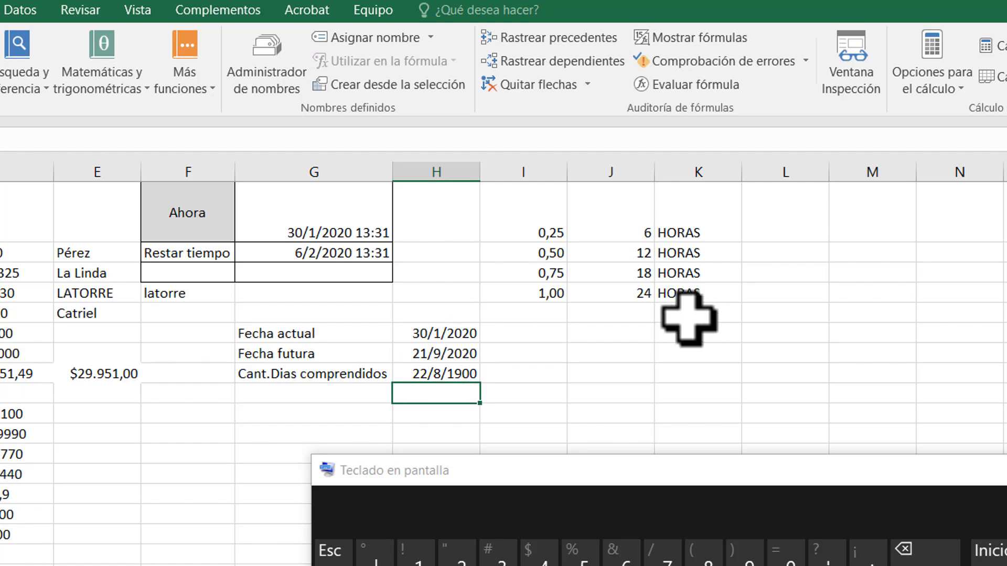
Copy the General format of blank cell J9 onto the day-difference cell H8.
click(612, 395)
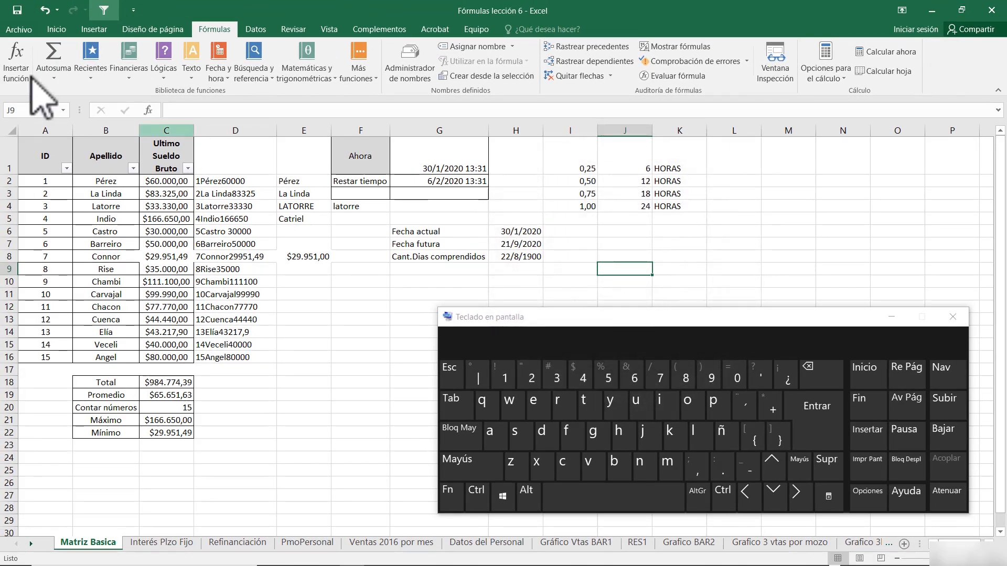
click(57, 30)
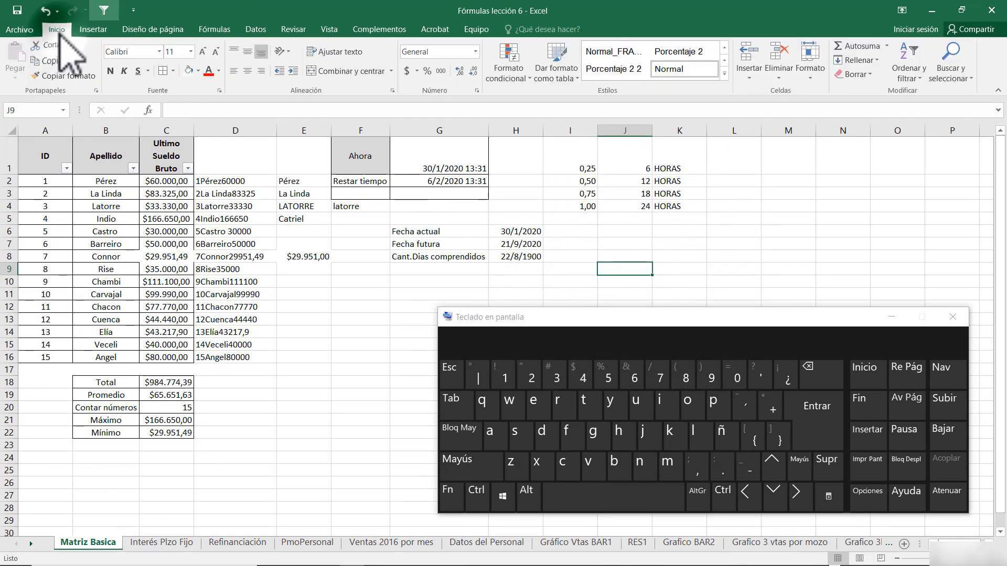
click(77, 77)
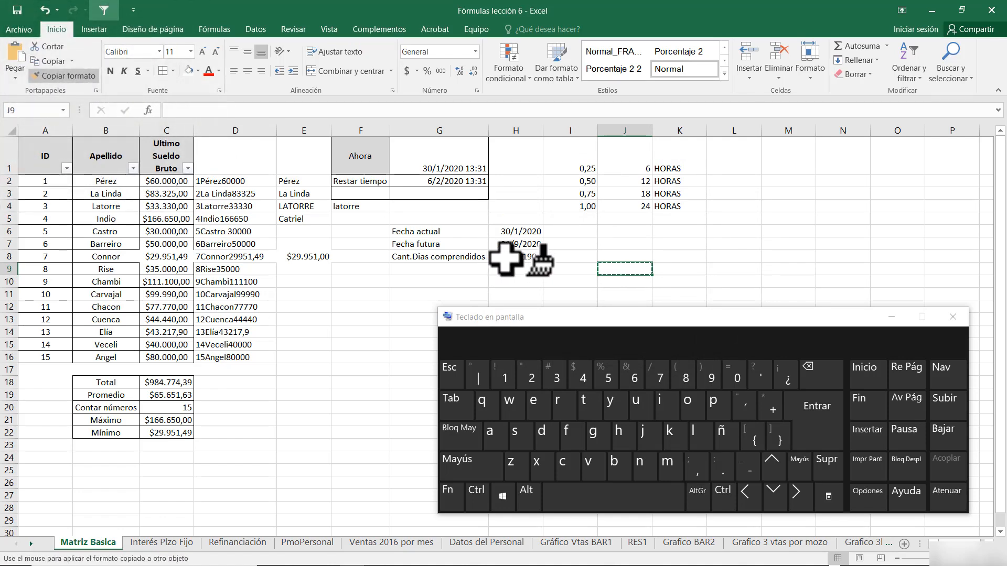
click(514, 257)
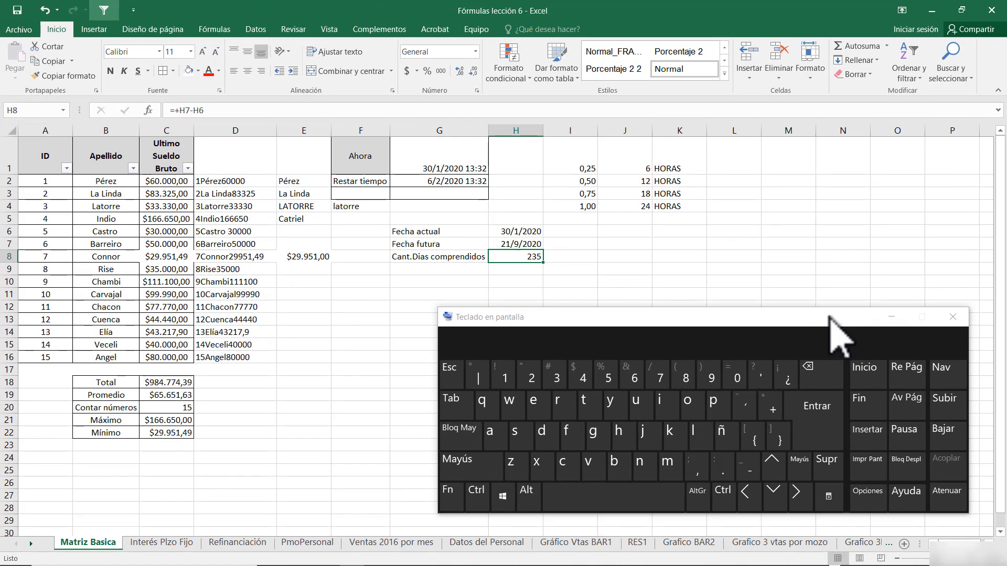
Enter the date 30/01/2020 in O7 and the number 1 in P7, with the on-screen keyboard moved clear of them.
drag(965, 318, 948, 318)
click(884, 268)
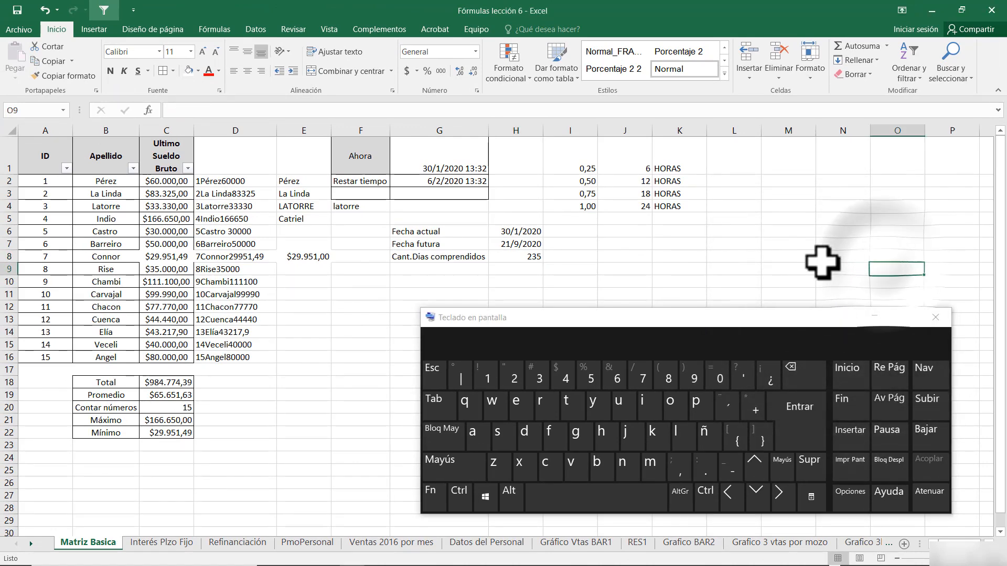
key(Right)
key(Right)
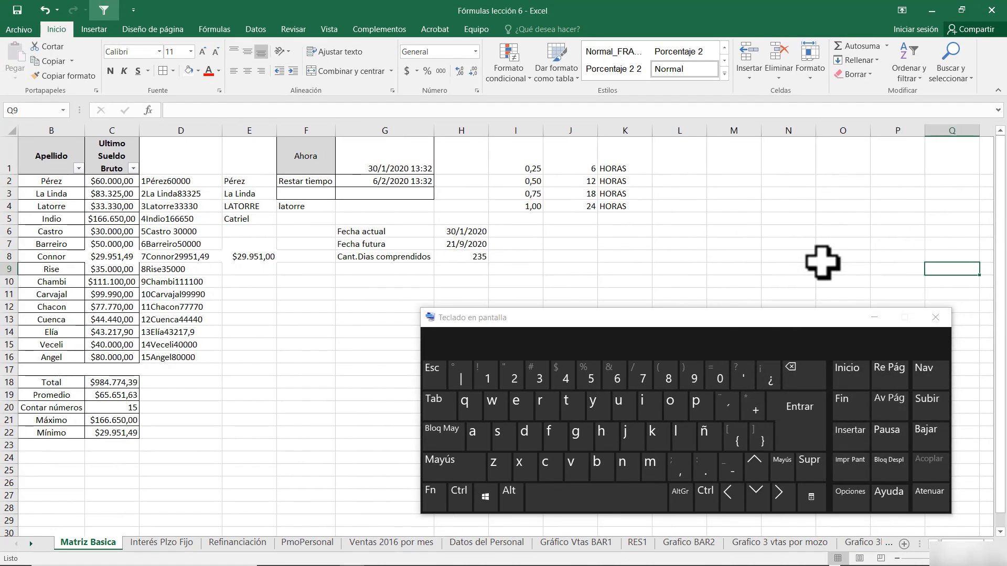
key(Right)
key(Right)
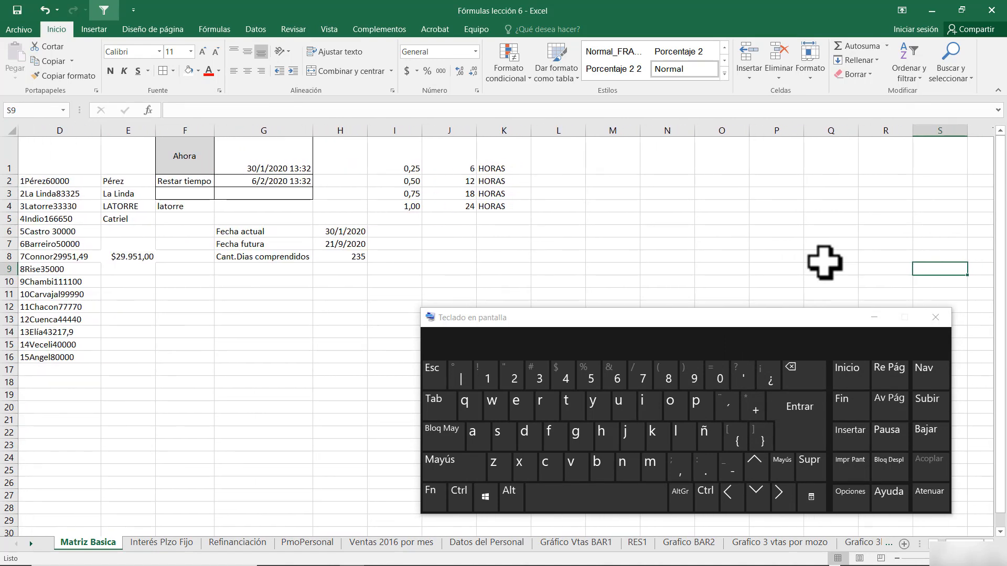
drag(710, 318, 508, 314)
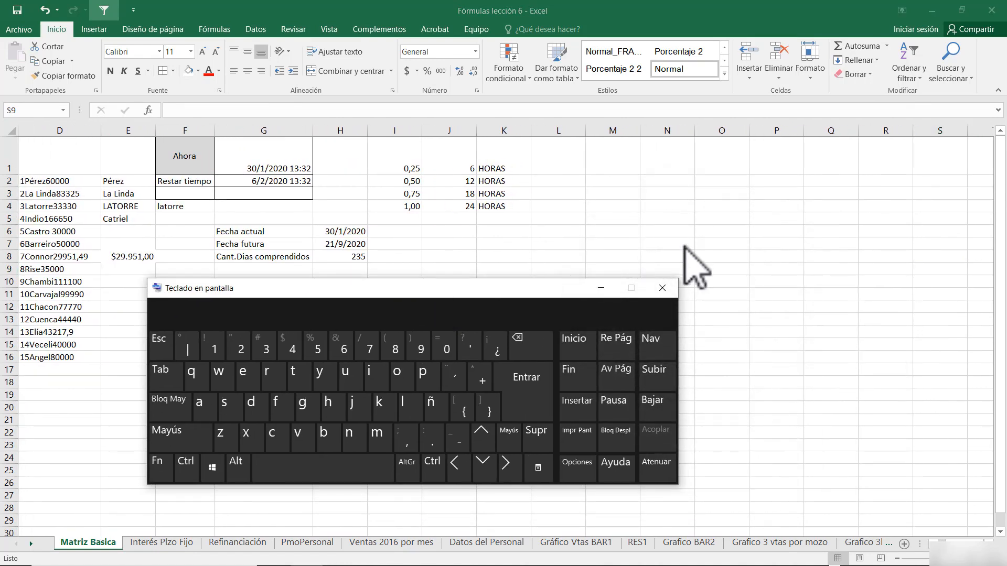
click(722, 244)
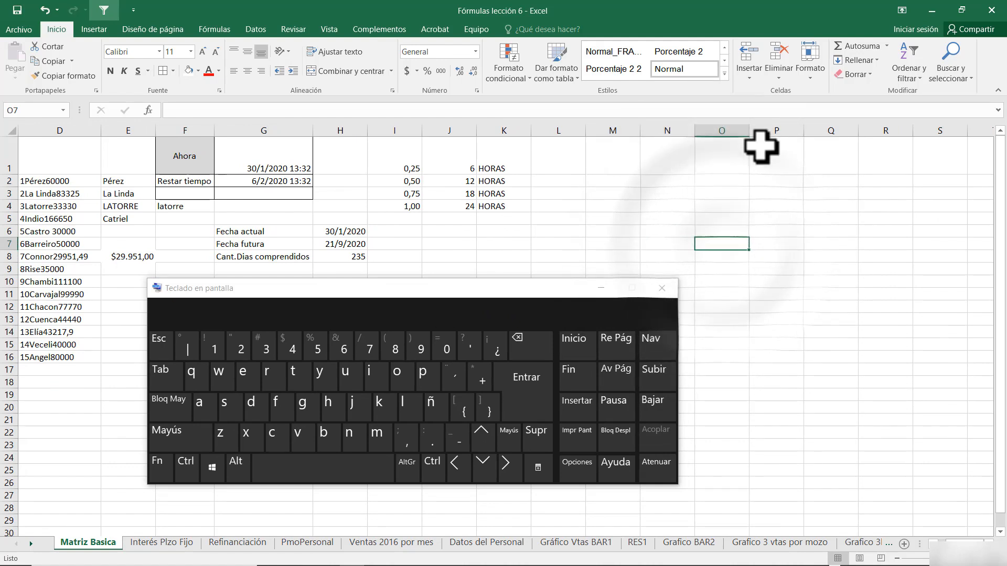
text(30/01/2020)
key(Tab)
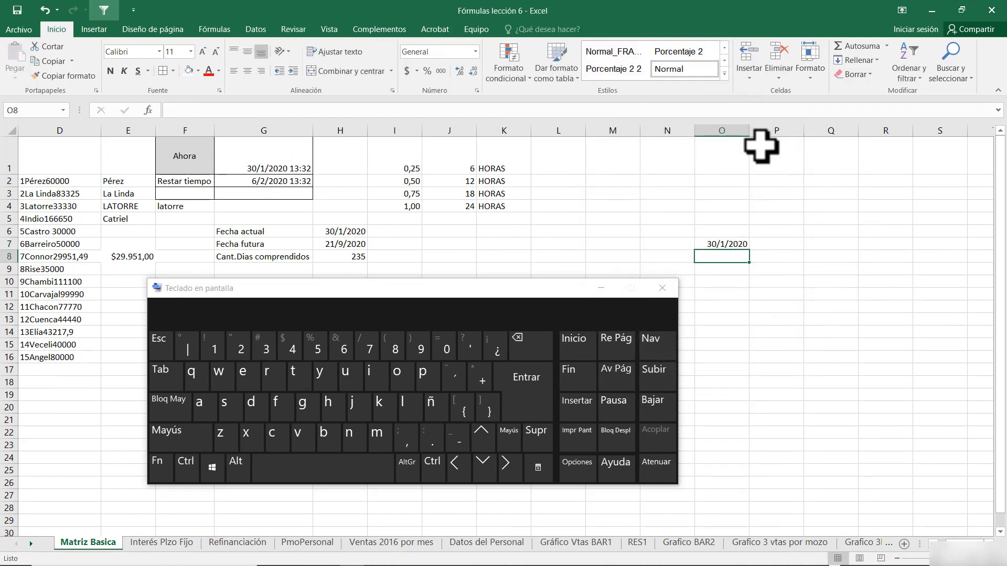
text(1)
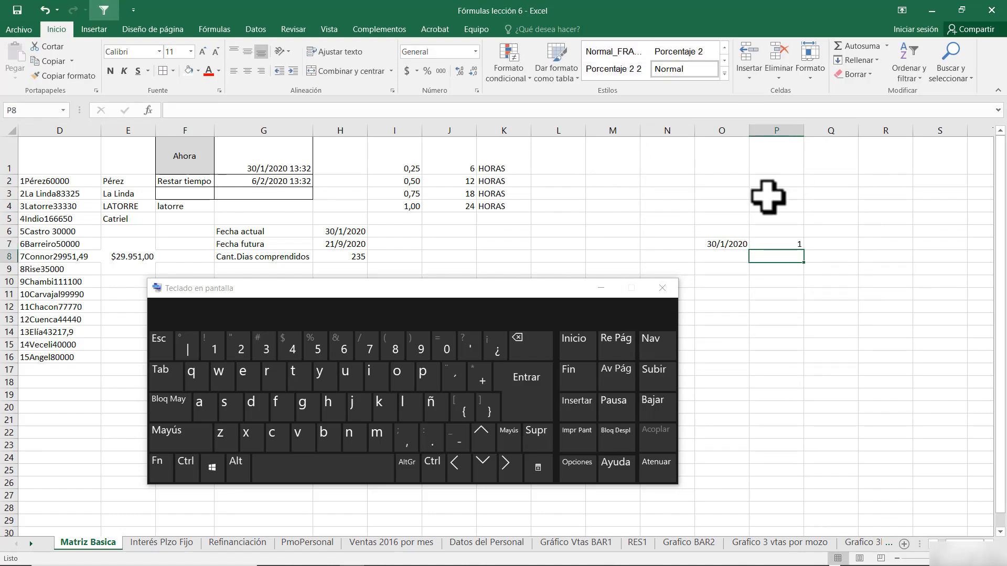
Fill the O7:P7 date and day number down as series to row 242, ending at 21/9/2020.
click(739, 242)
drag(740, 243, 775, 254)
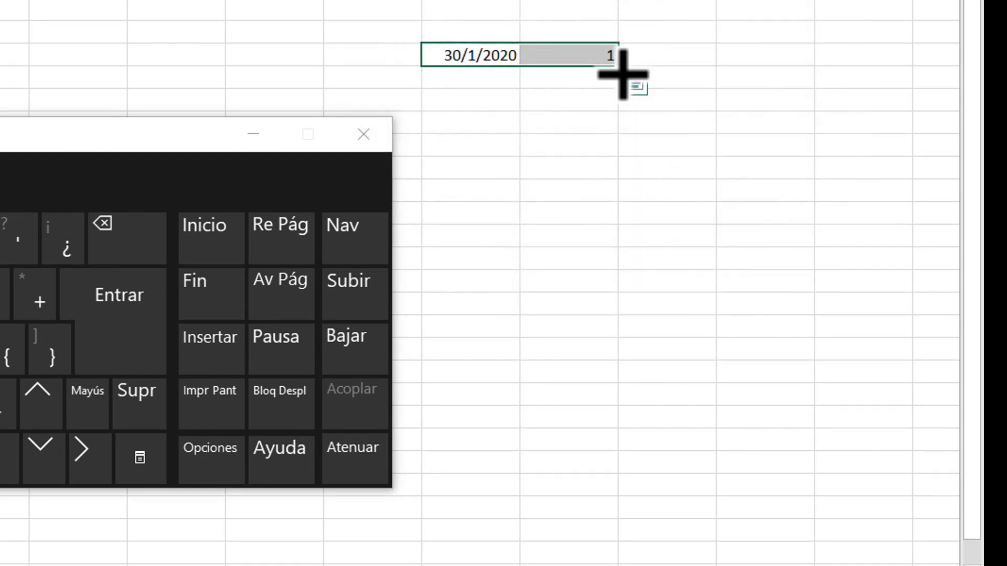
drag(623, 76, 632, 303)
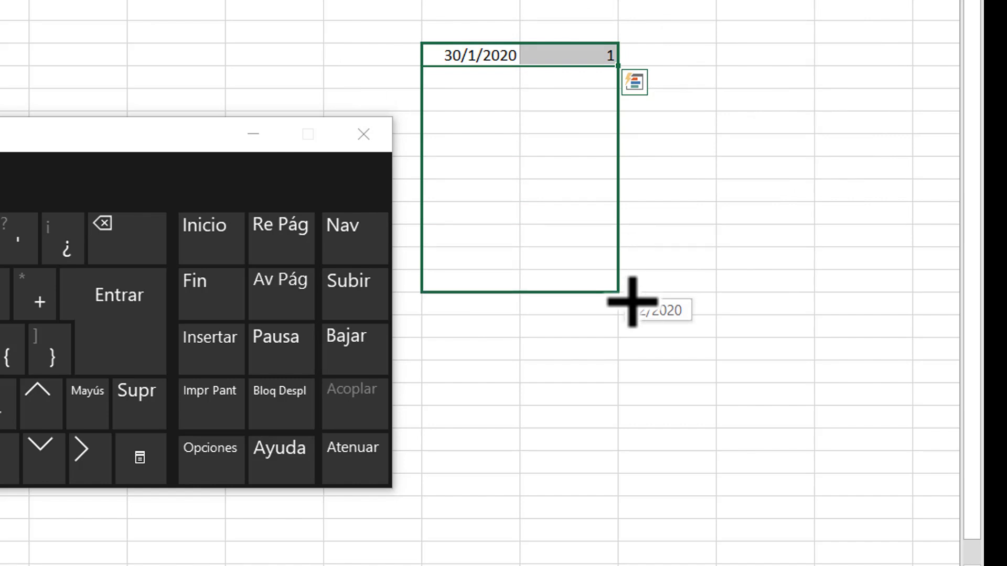
drag(632, 303, 662, 469)
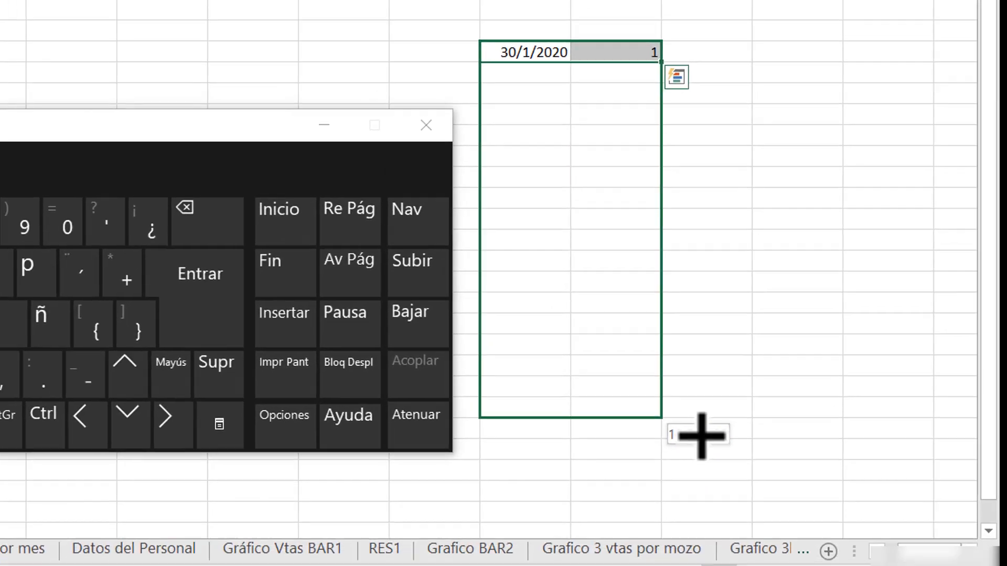
drag(701, 435, 703, 486)
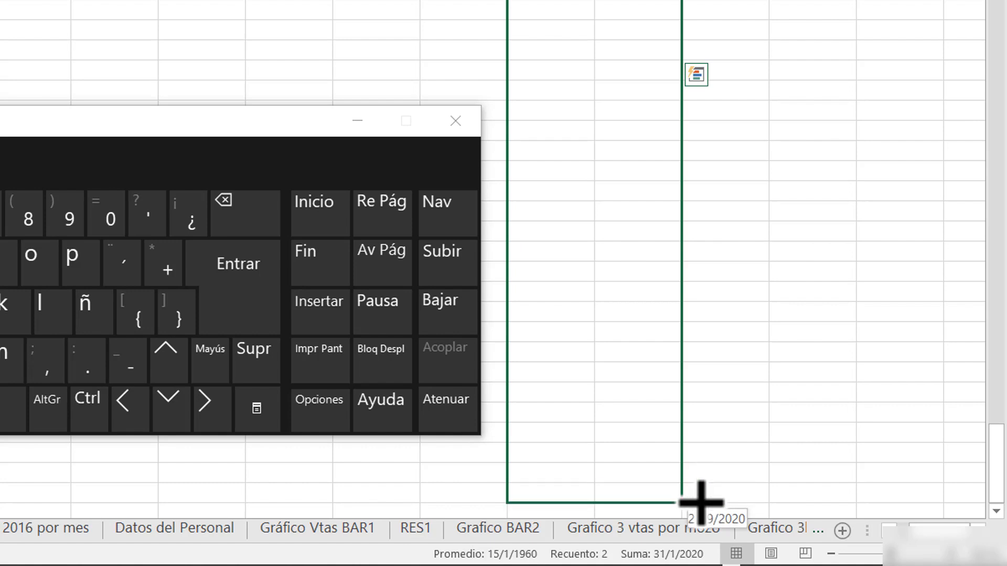
drag(702, 503, 702, 502)
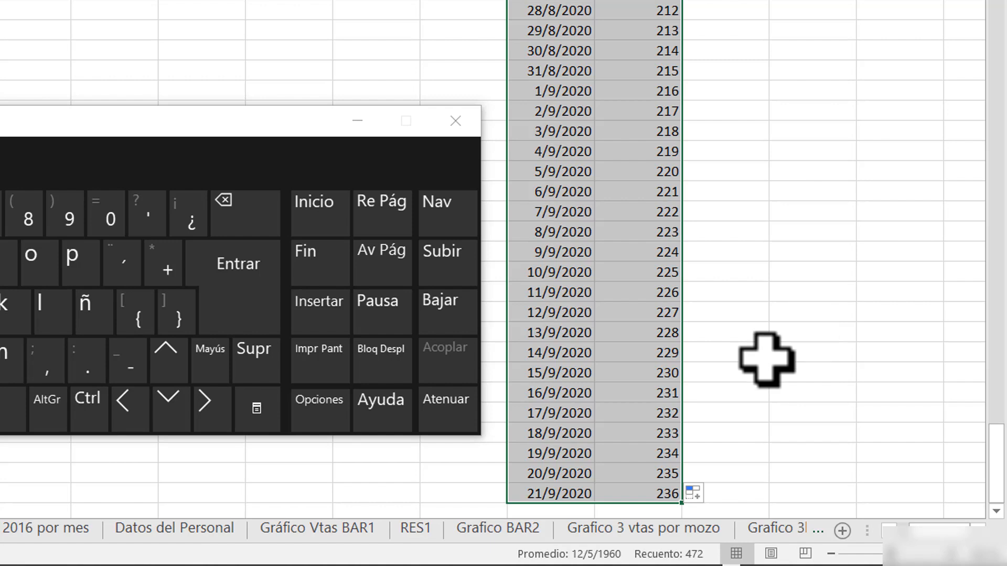
Jump between the last and first entries of columns P and O to check both ends of the series.
click(665, 492)
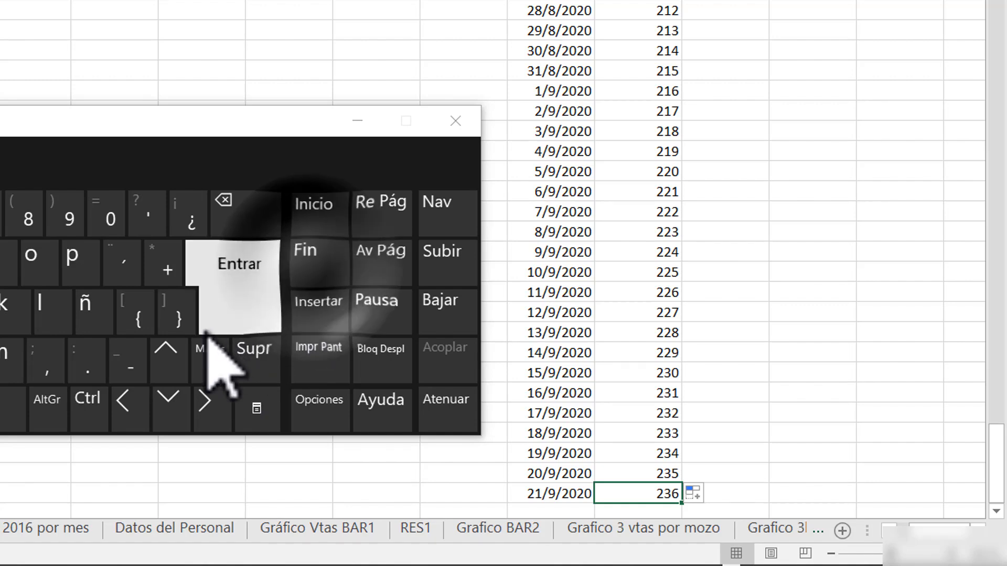
click(172, 356)
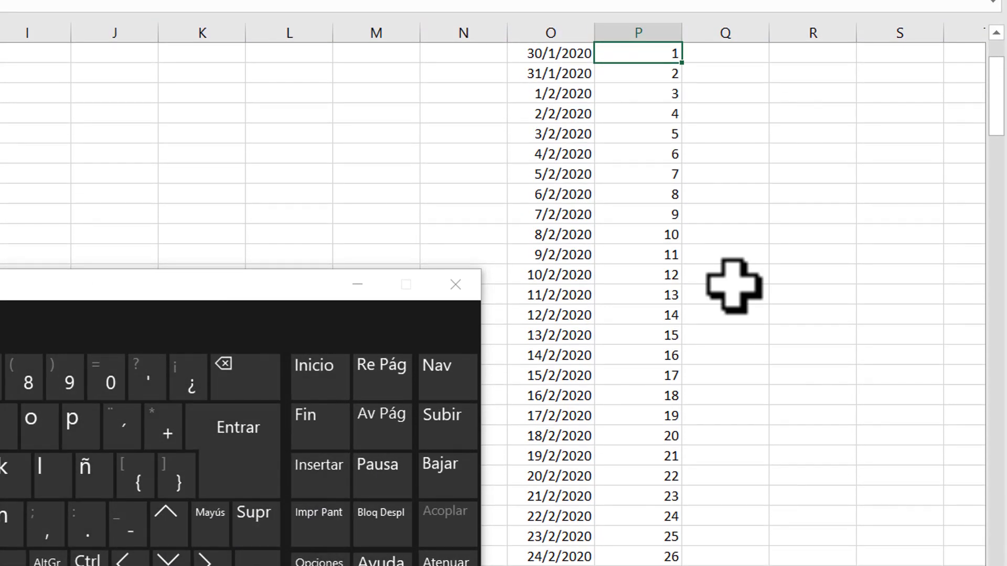
scroll(734, 286, up, 2)
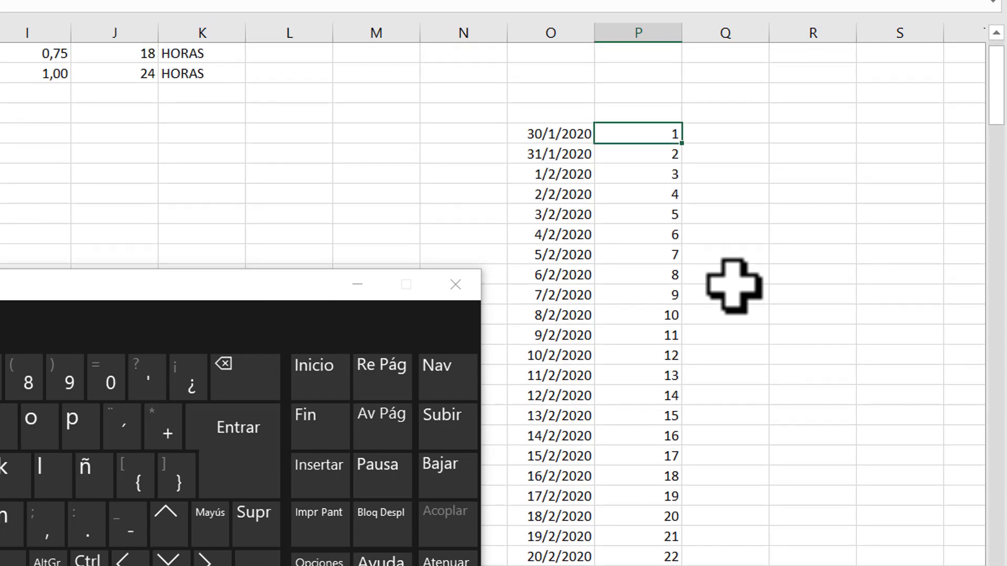
key(Left)
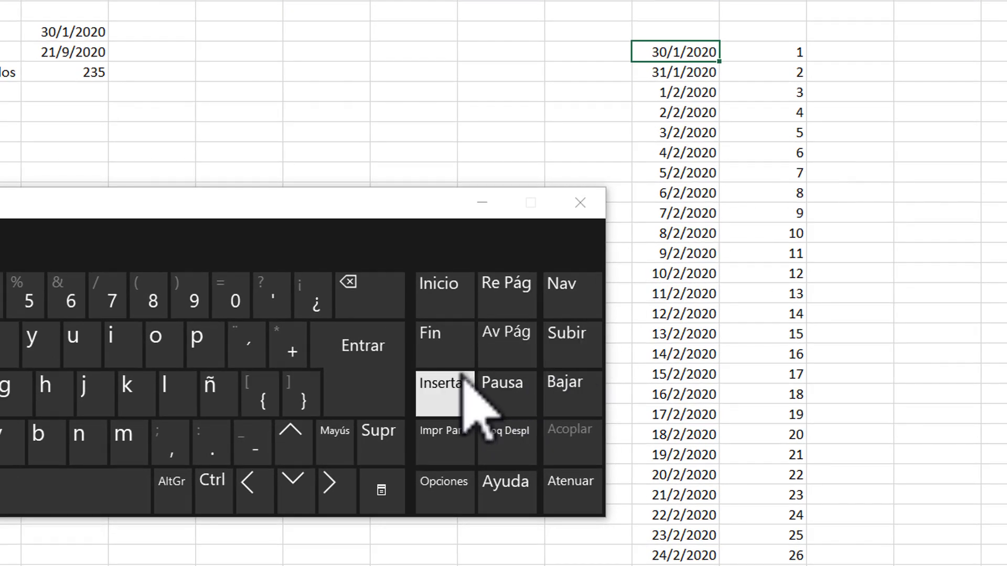
ctrl+click(297, 485)
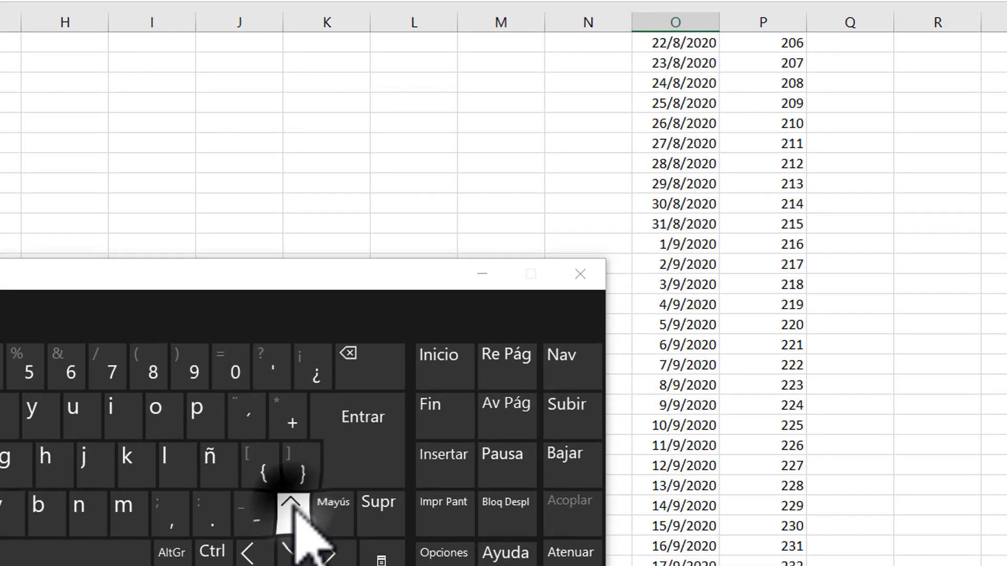
ctrl+click(292, 399)
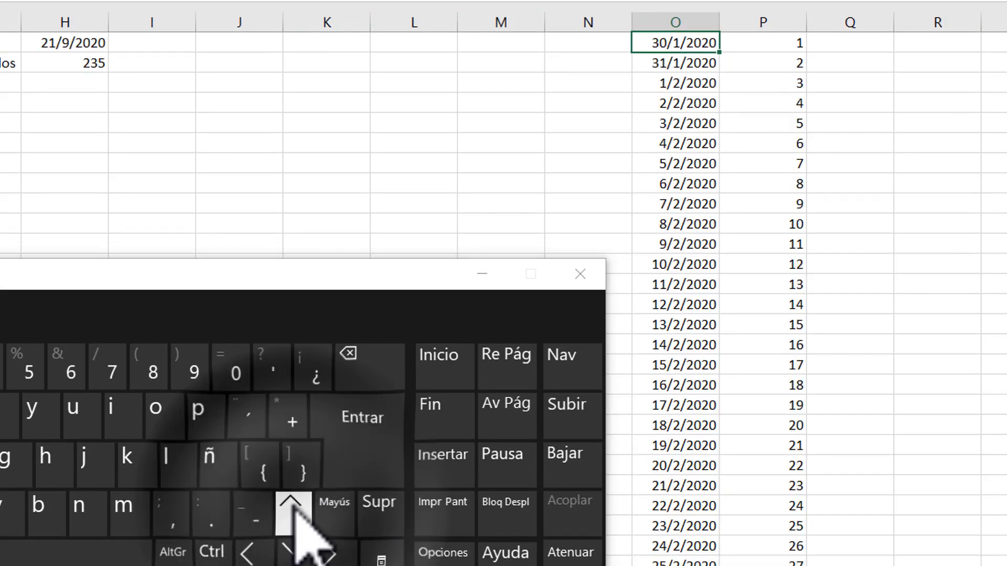
Go from the first day number in column P to the last one to verify the day count.
key(Up)
key(Up)
key(Down)
key(Down)
key(Right)
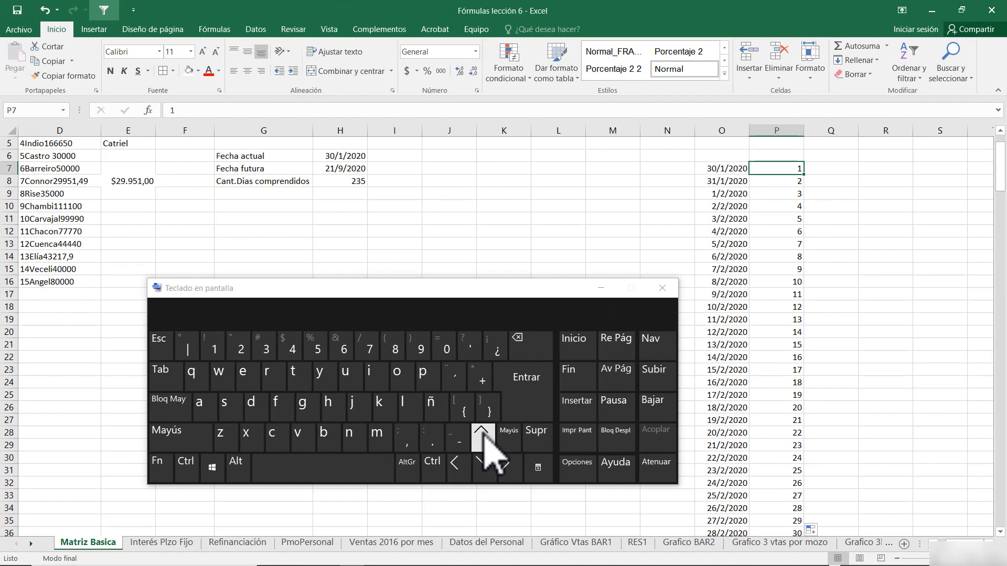
click(571, 375)
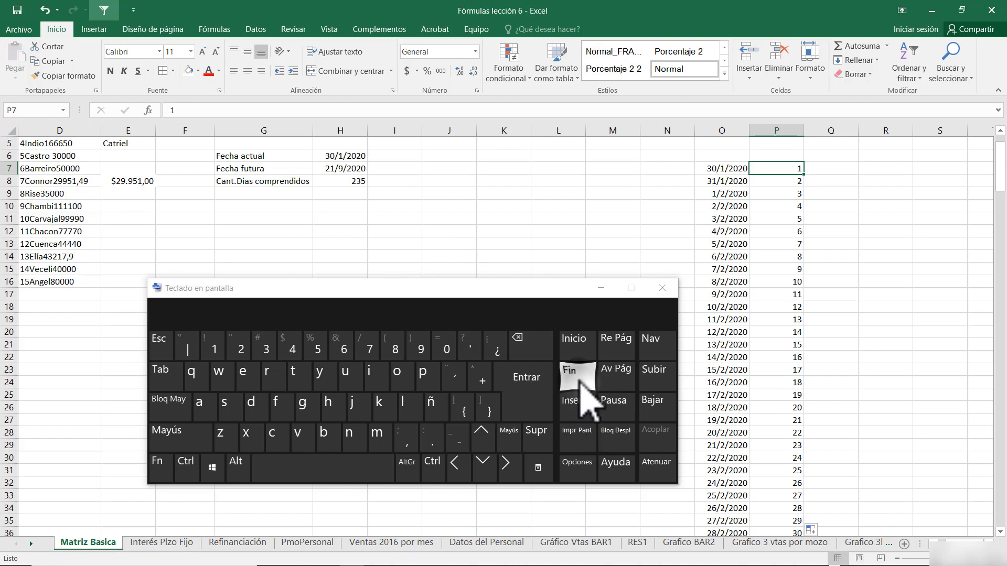
click(484, 465)
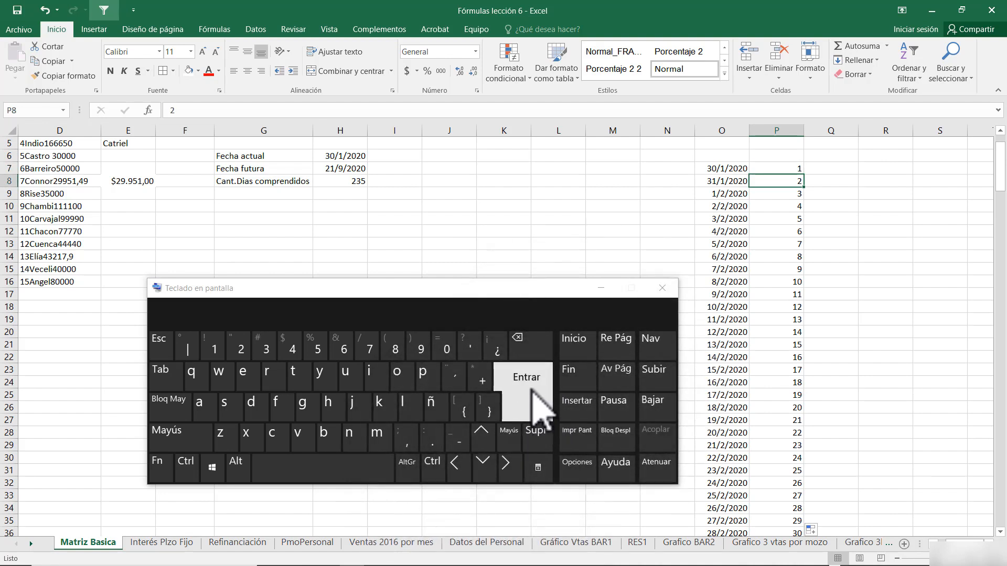
click(572, 375)
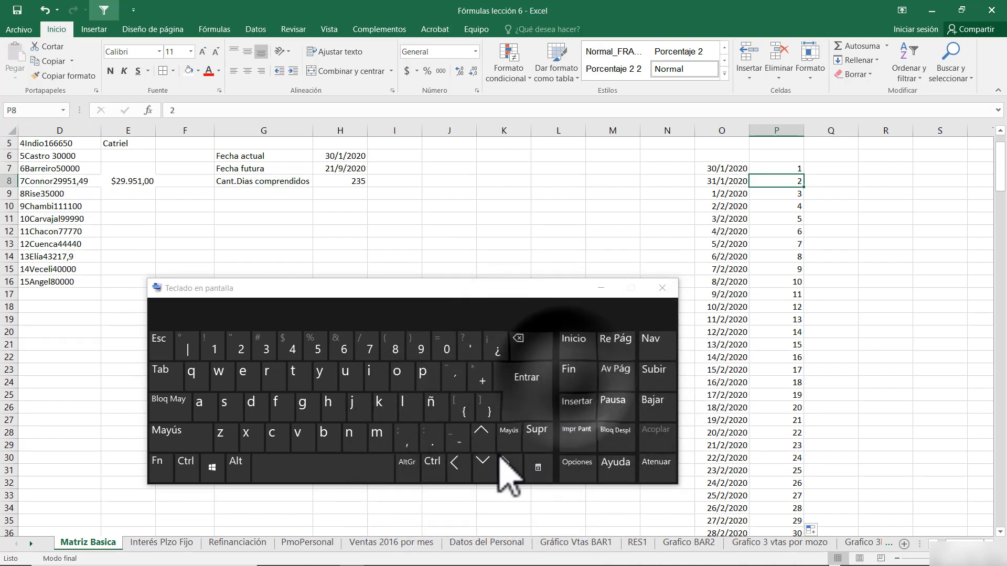
click(483, 465)
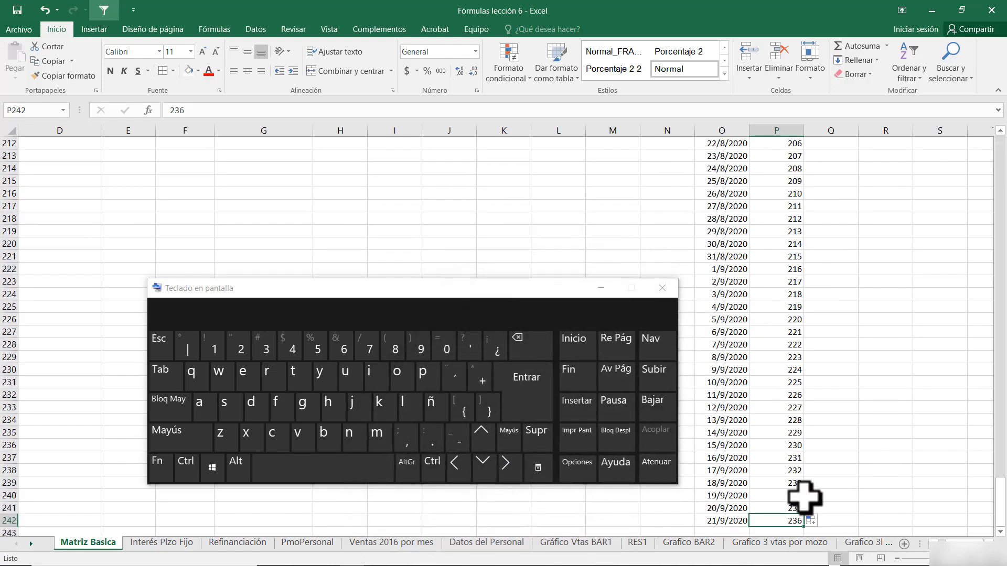
Return to the start of the sheet, review the day-difference formula in H8, and select C24.
click(437, 469)
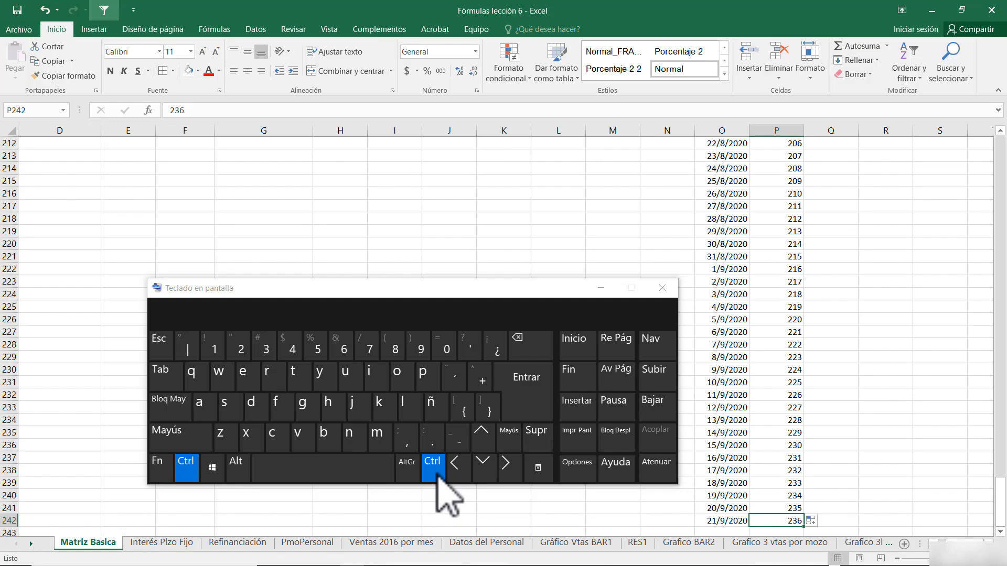
key(ctrl+Home)
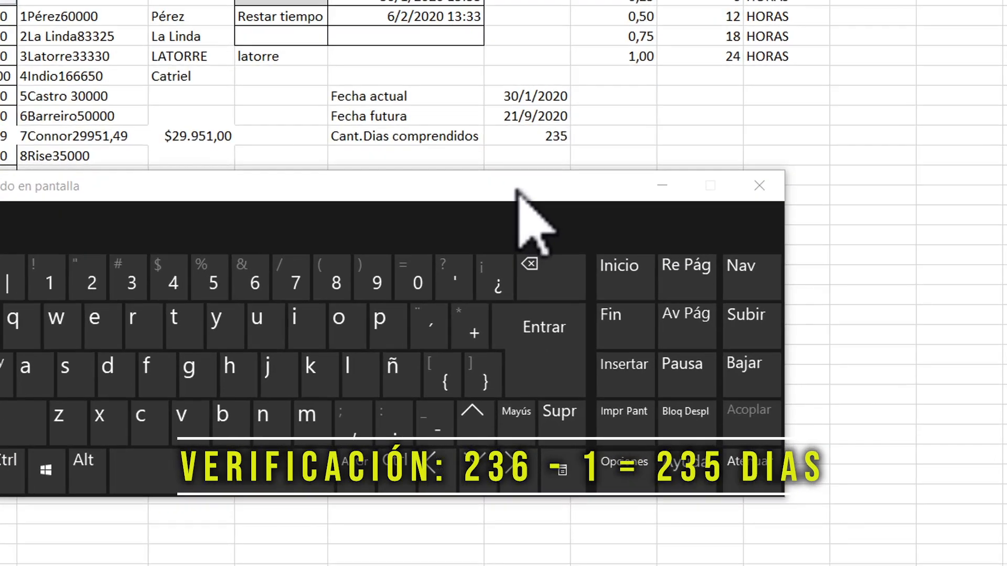
drag(510, 285, 791, 291)
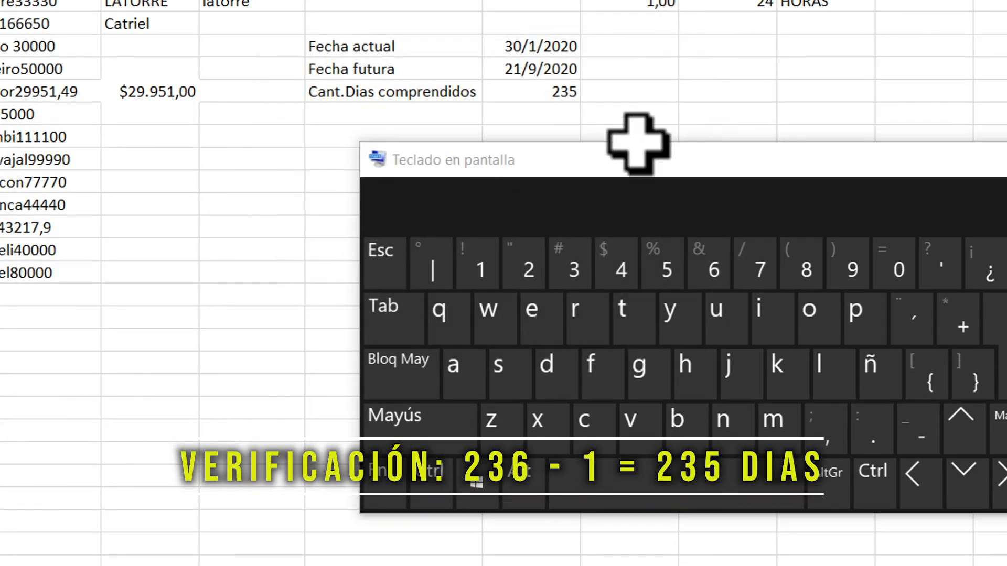
click(538, 93)
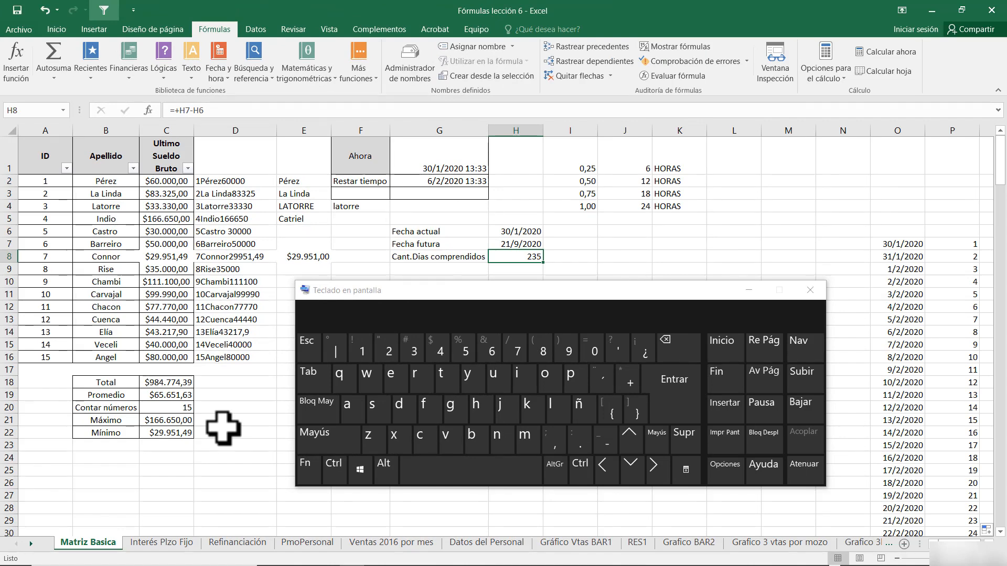
click(174, 457)
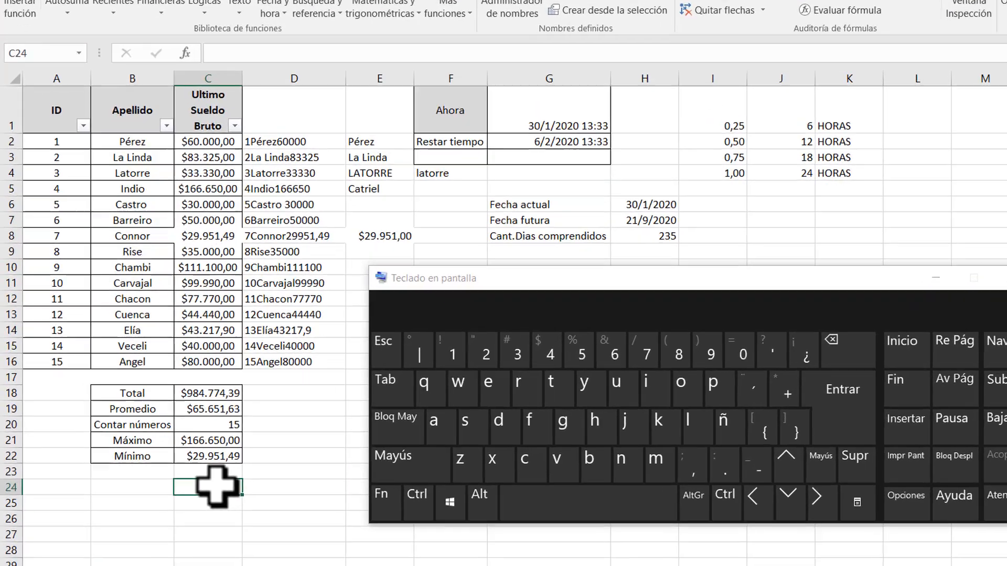
Enter the formula +C2-C3 in C24 to subtract the second salary from the first.
text(+)
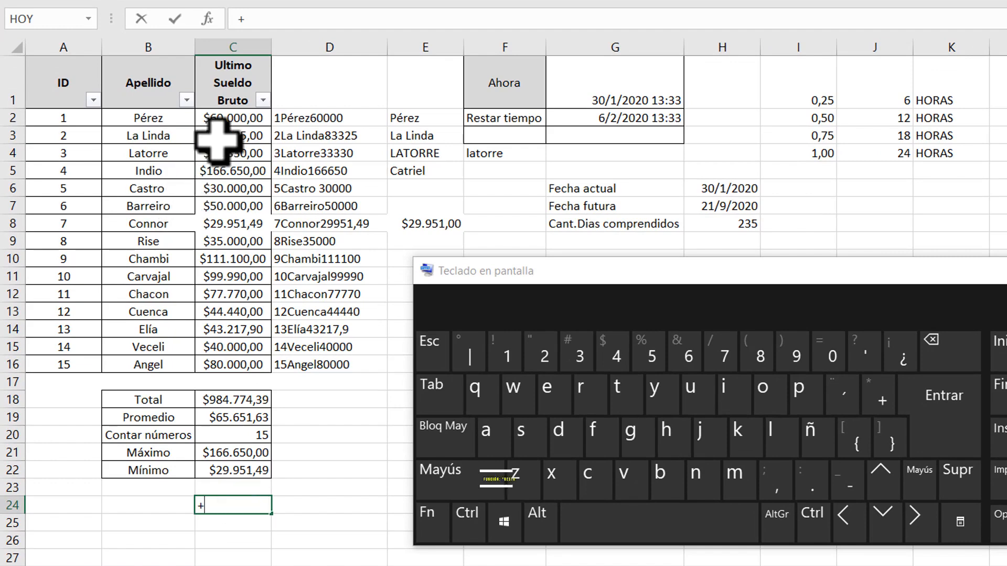
click(236, 117)
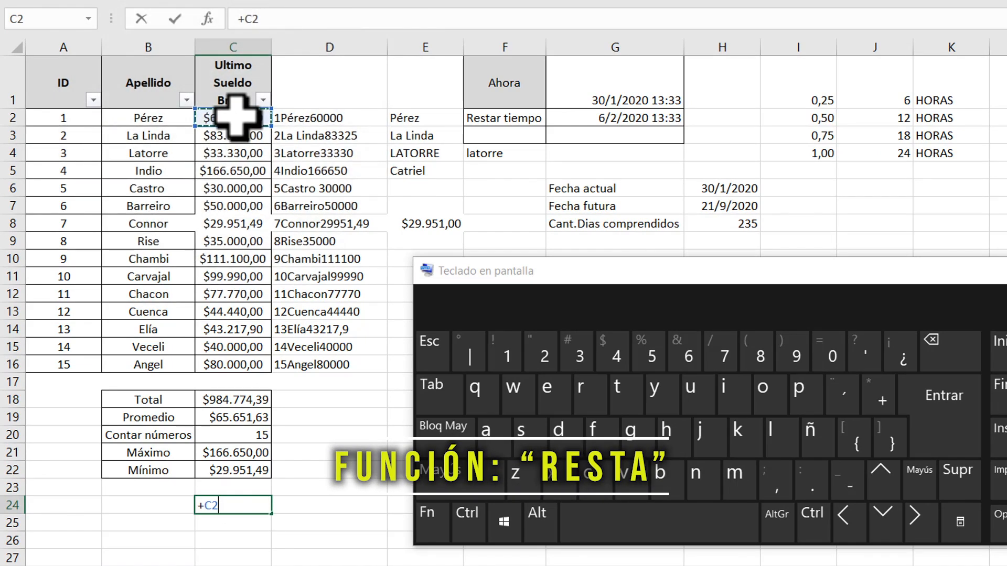
text(-)
click(236, 135)
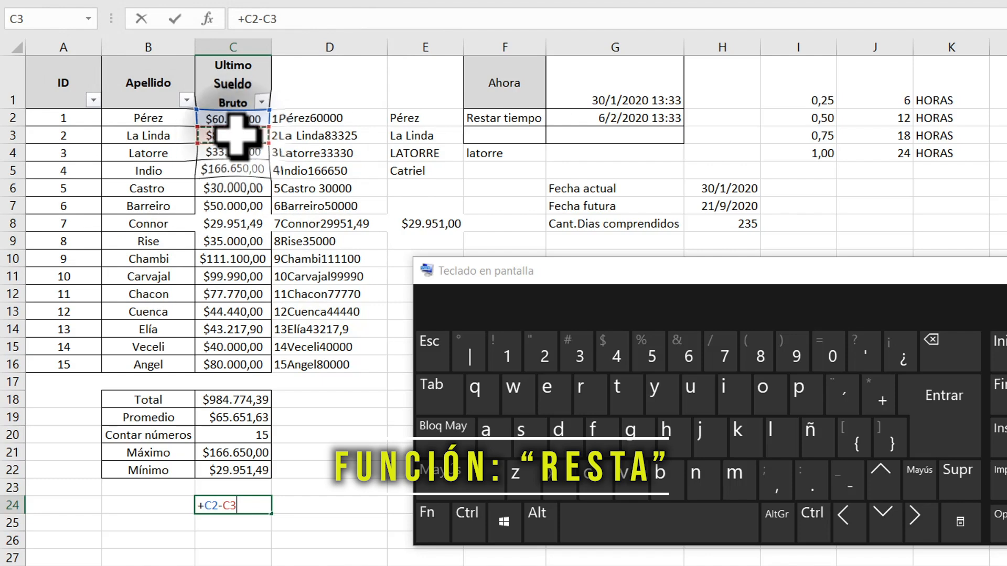
key(Return)
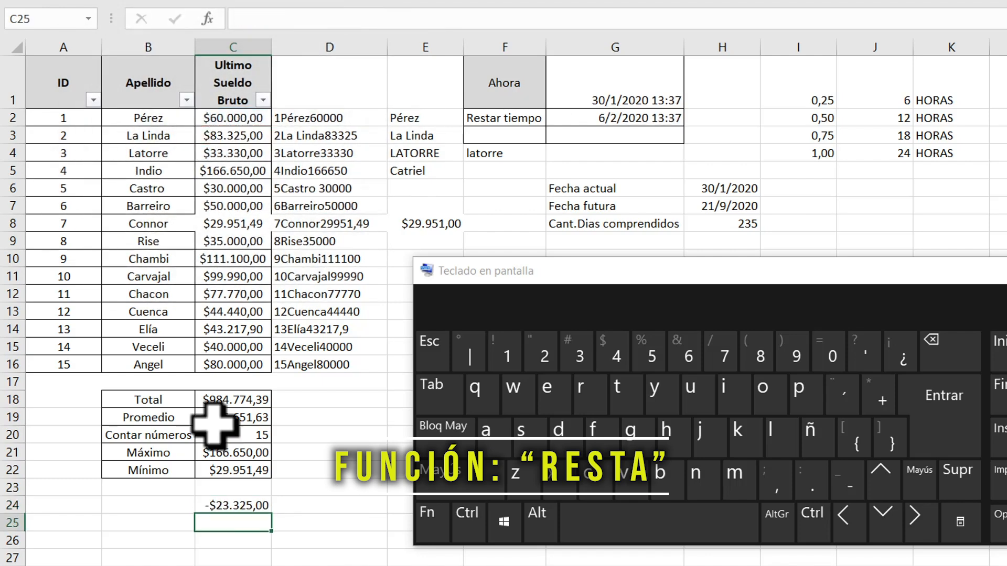
Label B24 as Resta, check the subtraction formula in C24, and add borders to B24:C24.
click(151, 505)
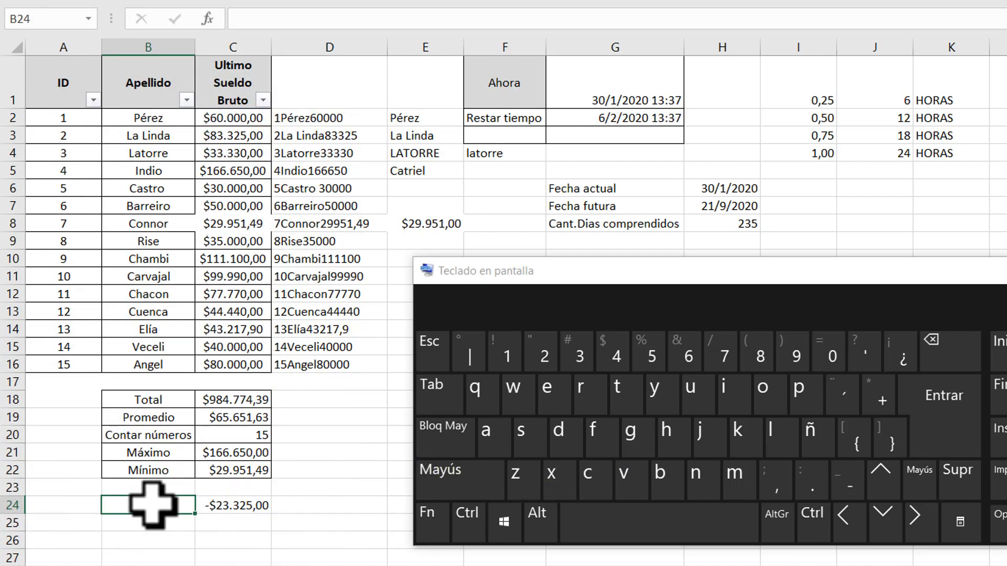
text(Resta)
key(Return)
double_click(233, 505)
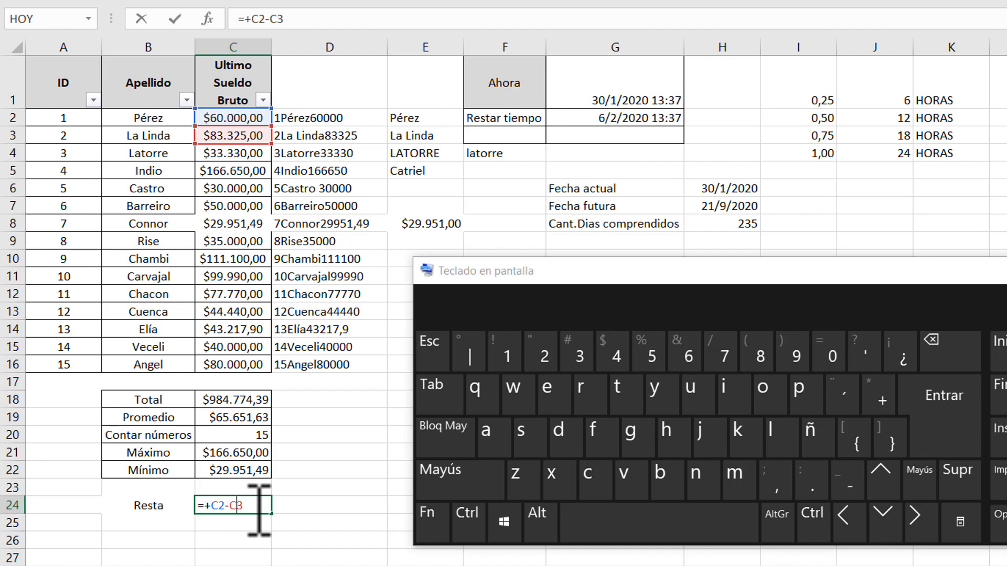
click(176, 504)
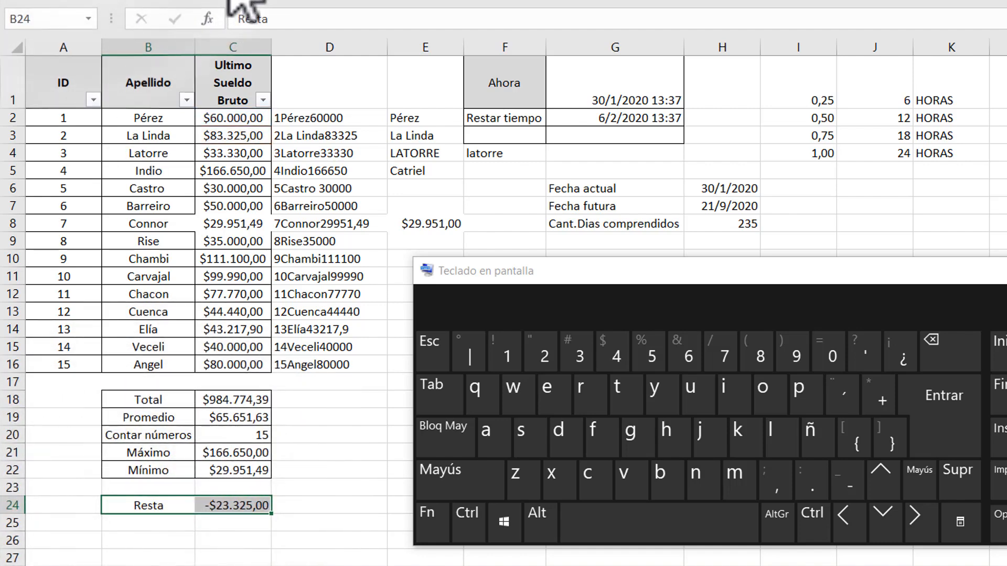
click(164, 522)
Rename the label in B18 as Autosuma.
click(158, 400)
text(Au)
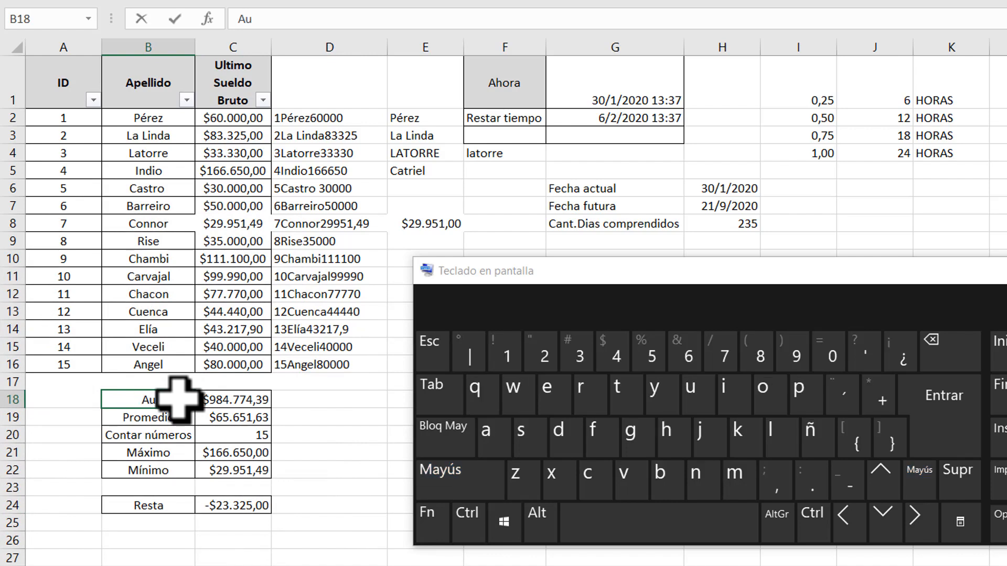
text(tosuma)
key(Return)
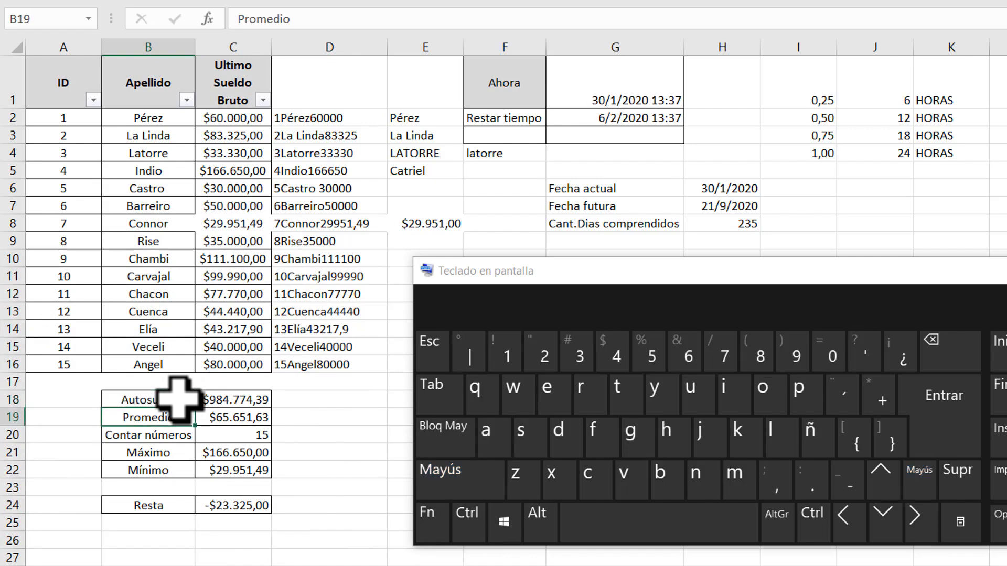
Label B25 as "If o Si" and add borders to B25:C25.
click(239, 527)
click(158, 525)
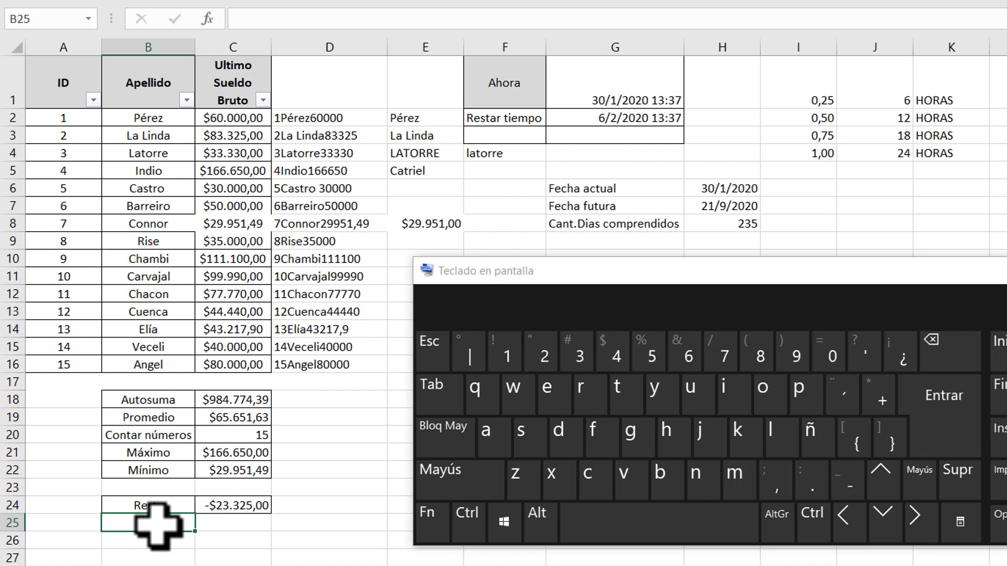
text(If o Si)
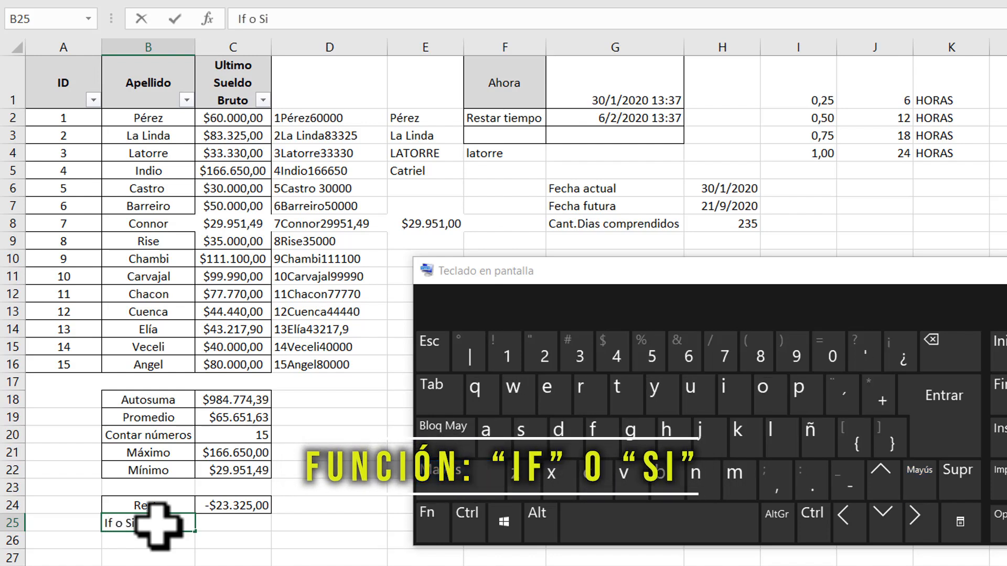
key(Tab)
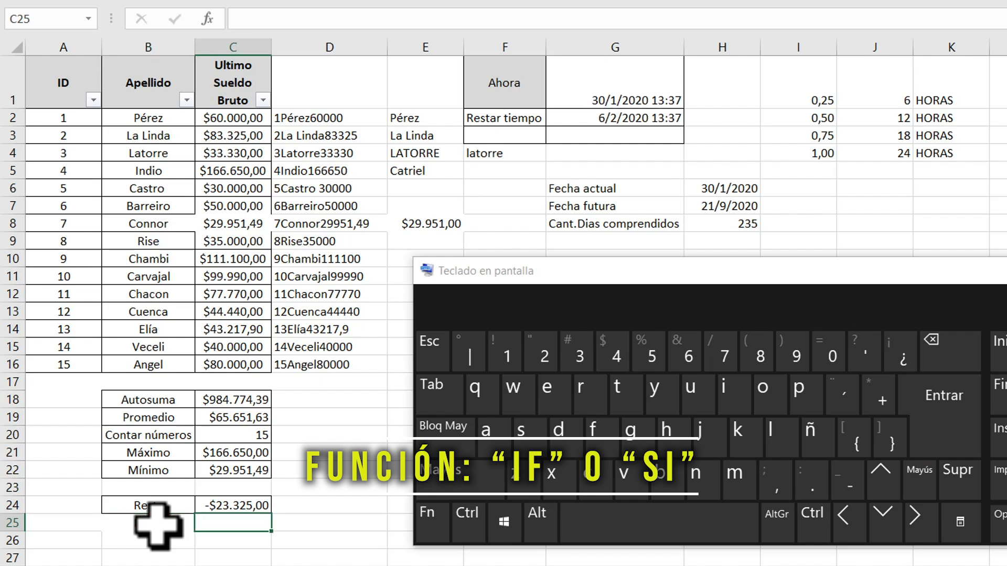
drag(154, 524, 208, 524)
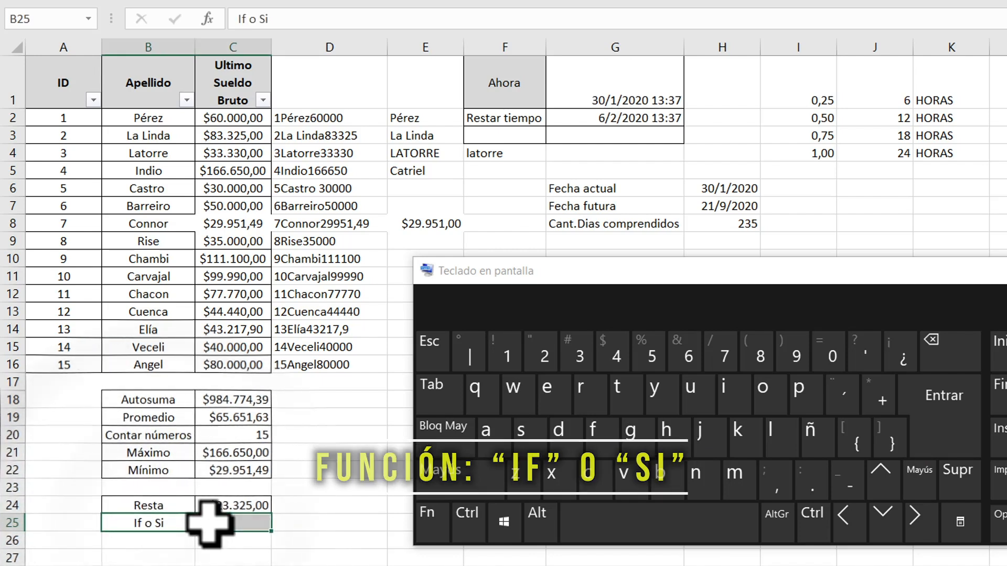
click(208, 524)
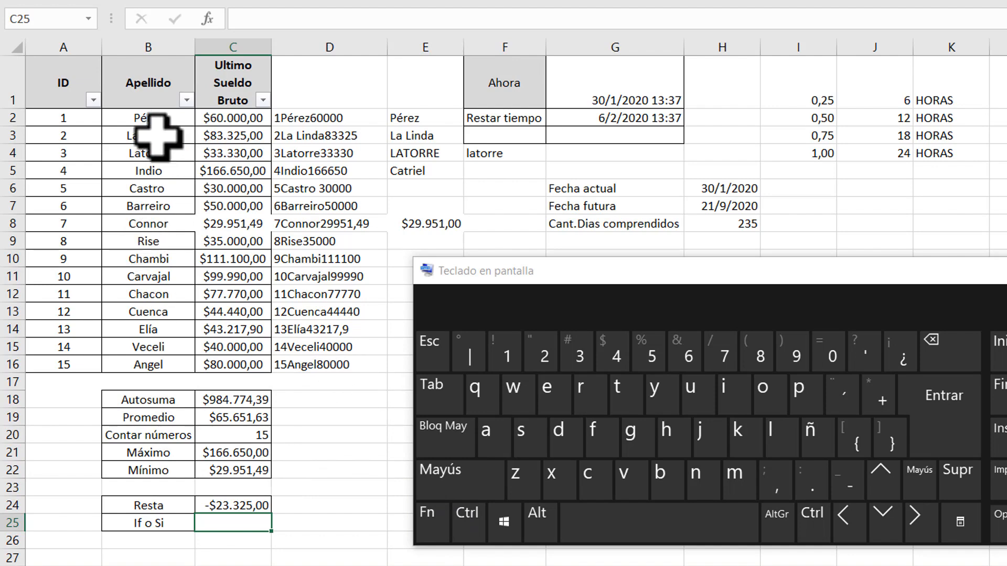
Start a SI formula in C25 with the logical test C24=0.
drag(158, 118, 149, 367)
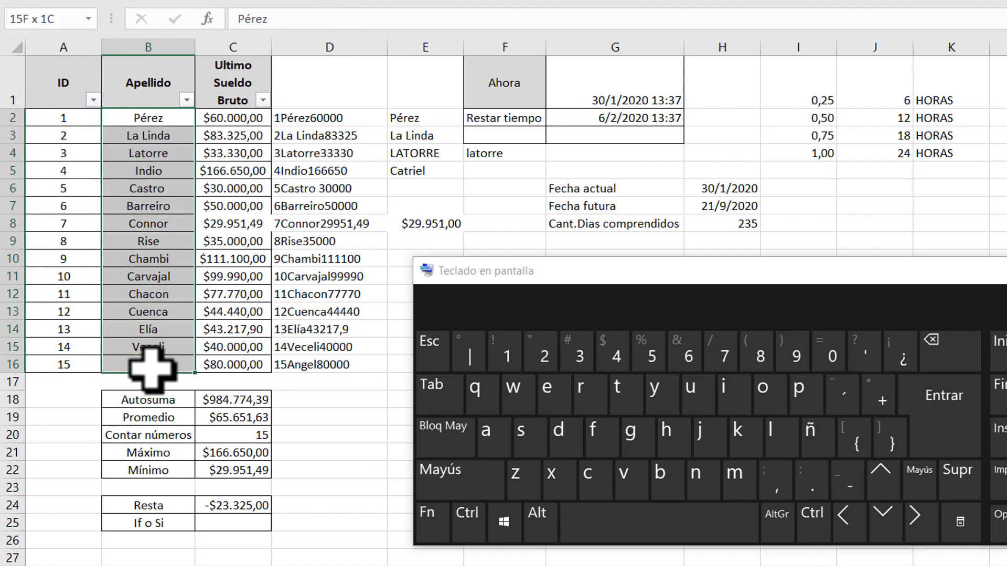
click(231, 523)
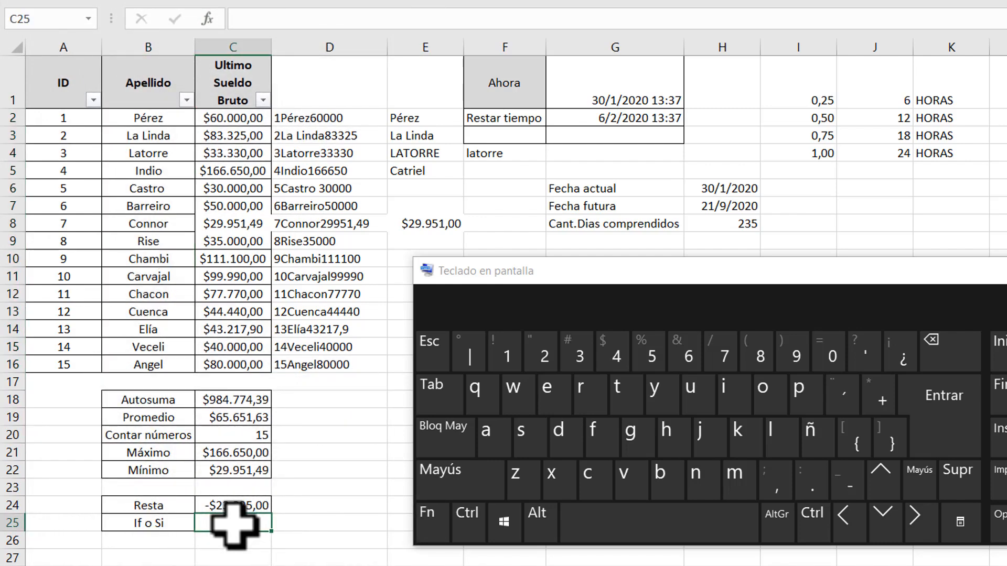
text(=)
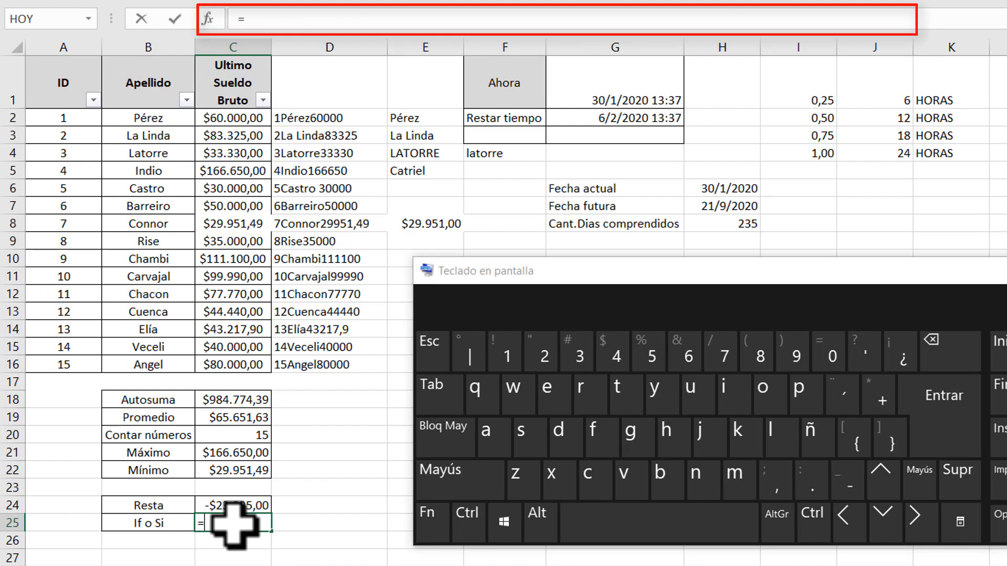
text(si)
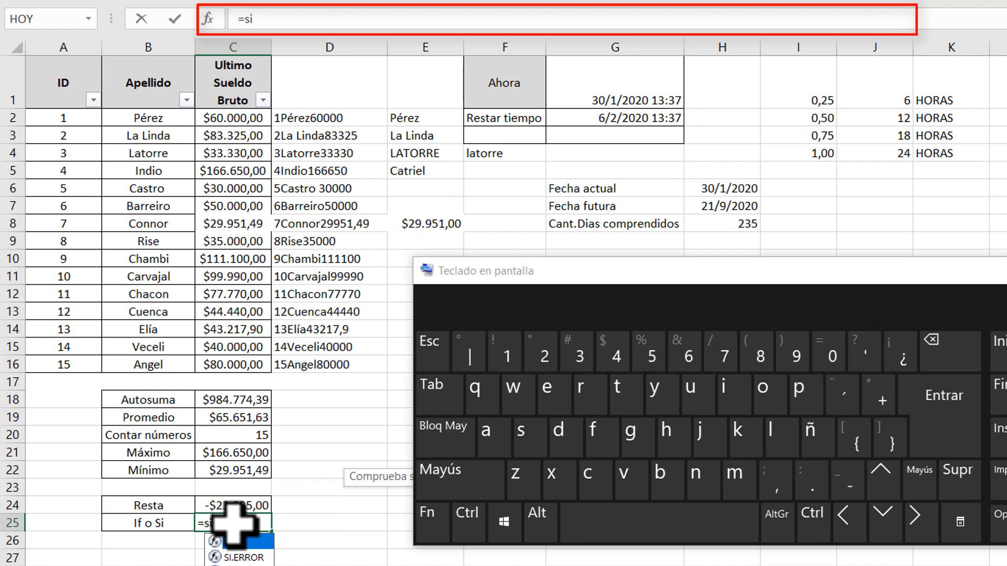
key(shift)
text(()
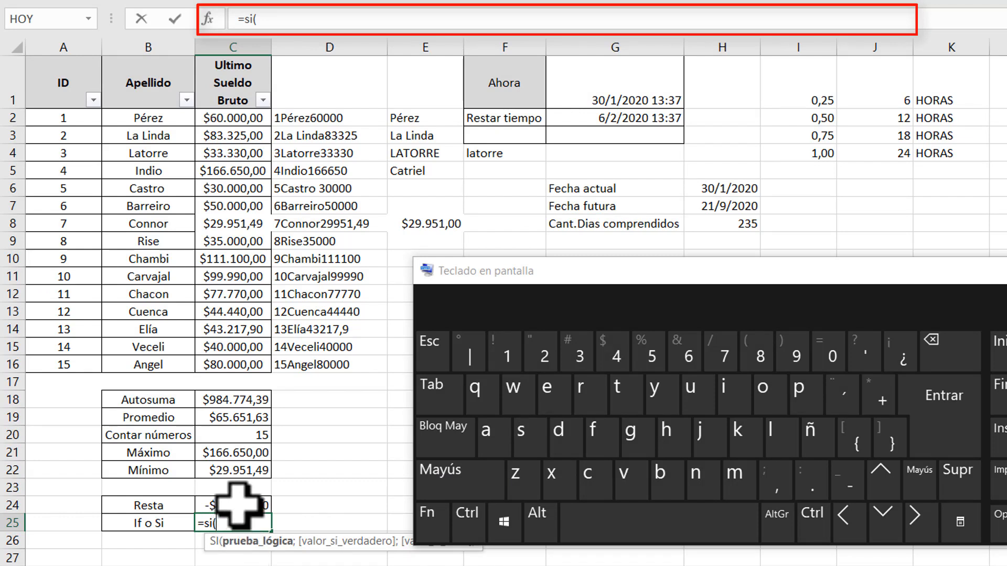
click(238, 504)
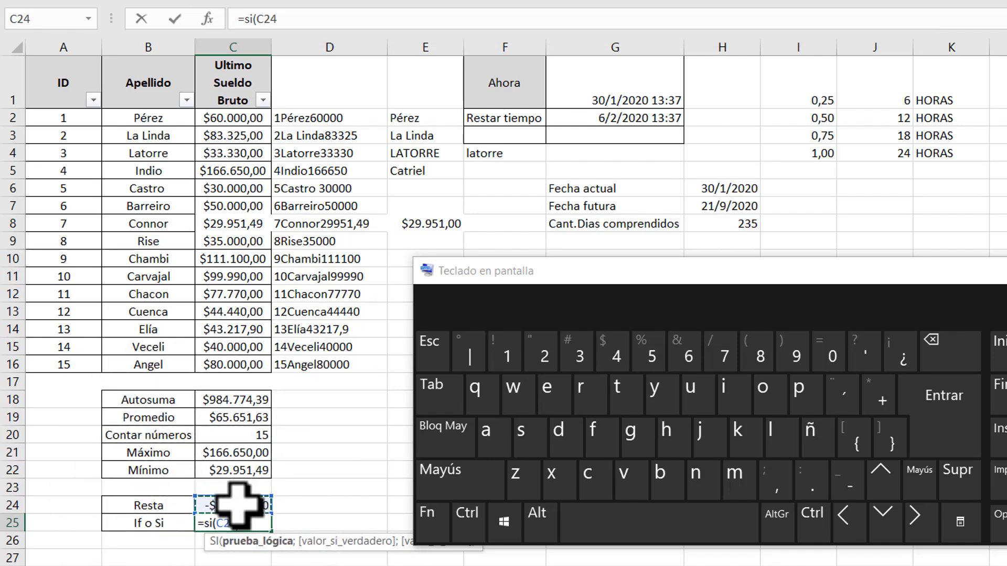
text(=0)
key(shift)
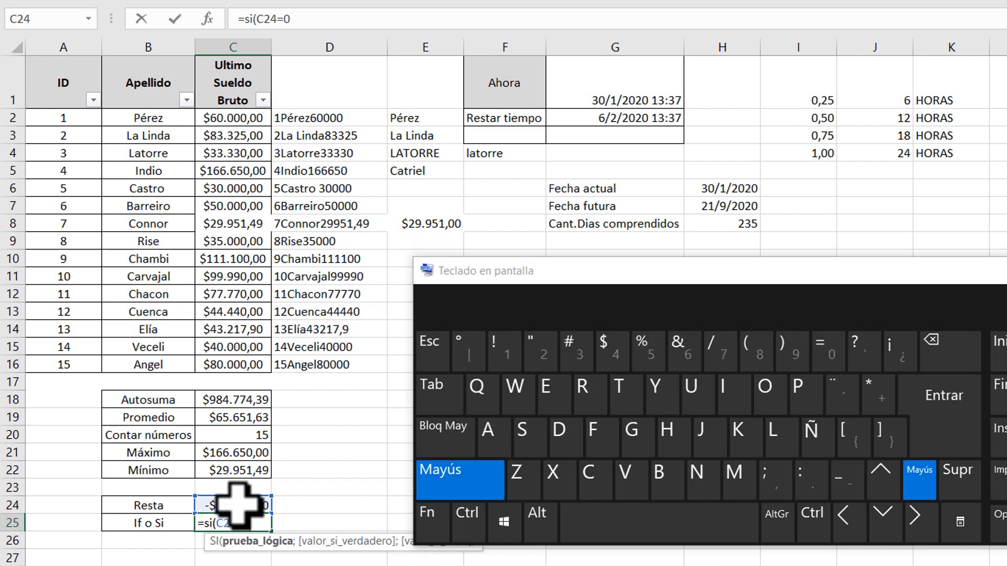
text(;)
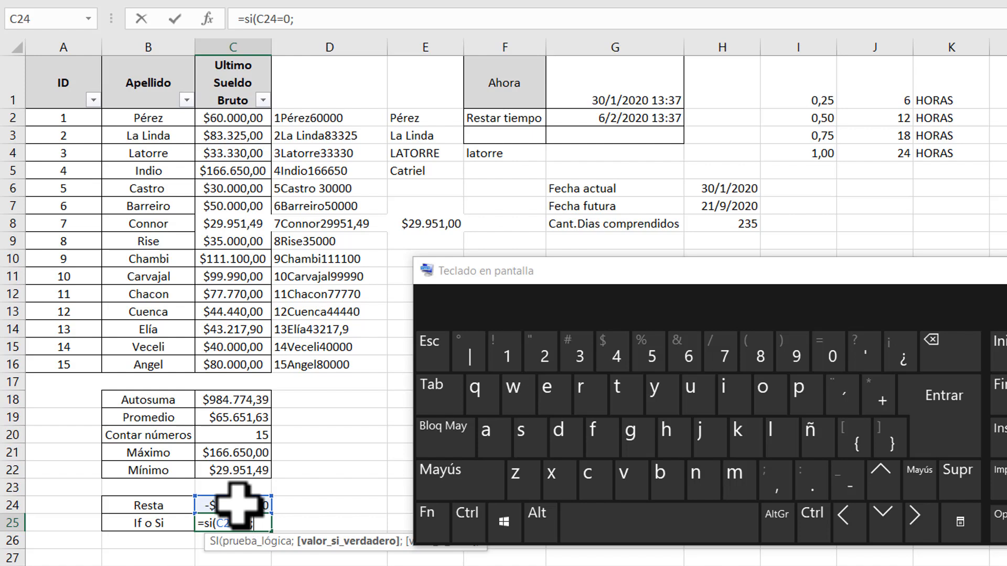
Add "Curso" as the value if true in the C25 SI formula.
text(")
text(c)
text(Cursos)
key(BackSpace)
text(")
key(shift)
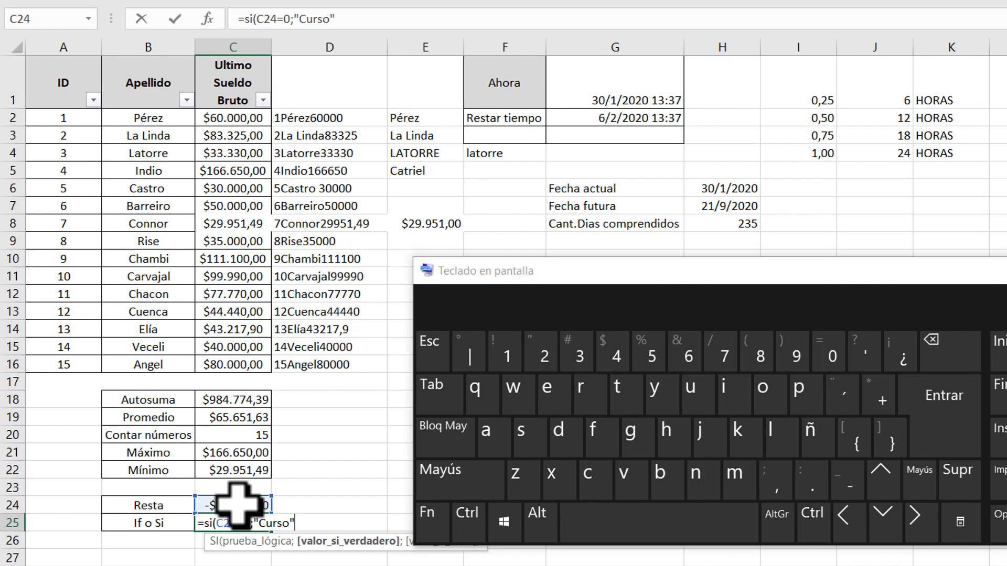
text(;)
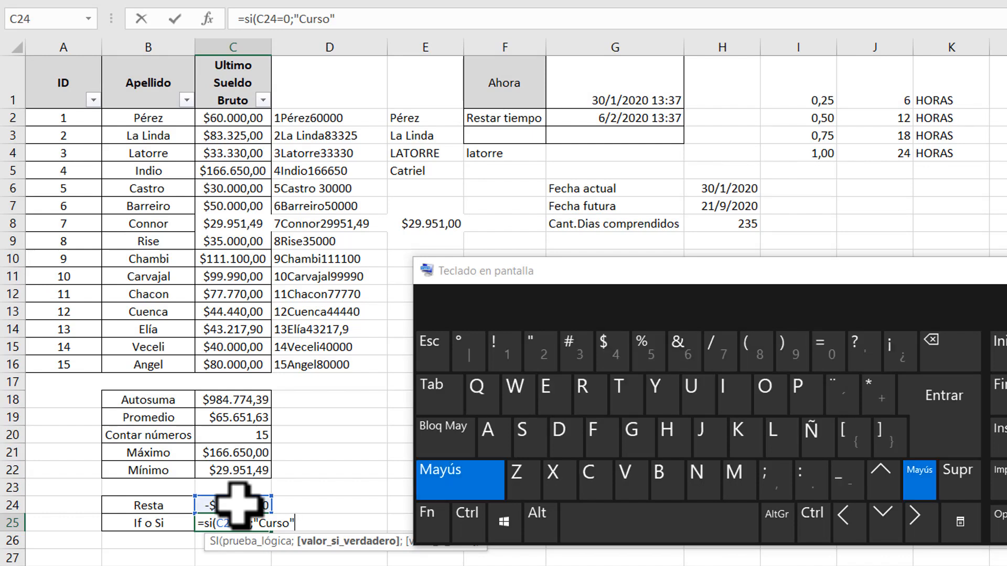
key(shift)
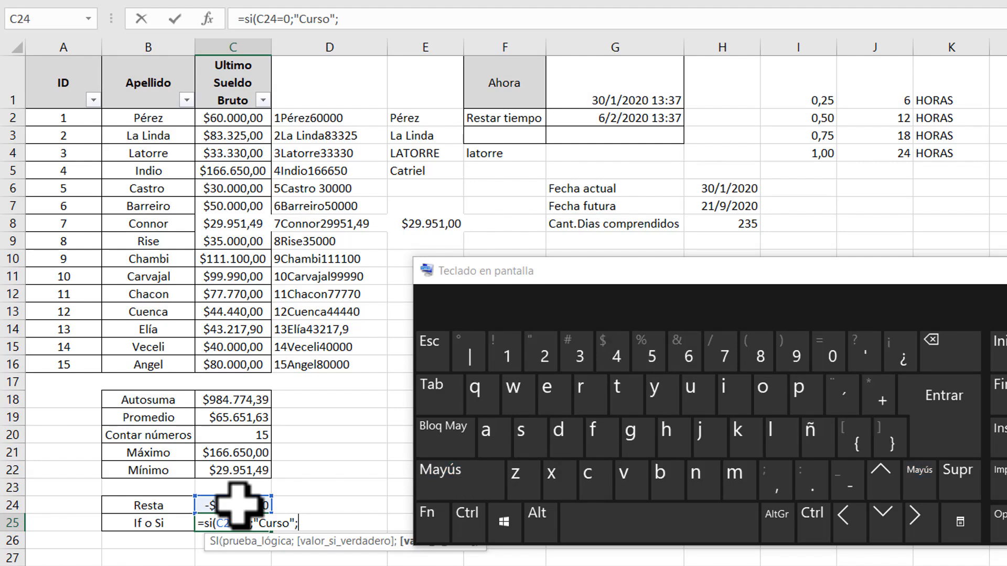
Complete the C25 SI formula with "Tiene otro valor" as the value if false, and autofit column C to its contents.
text("Tiene otro valor)
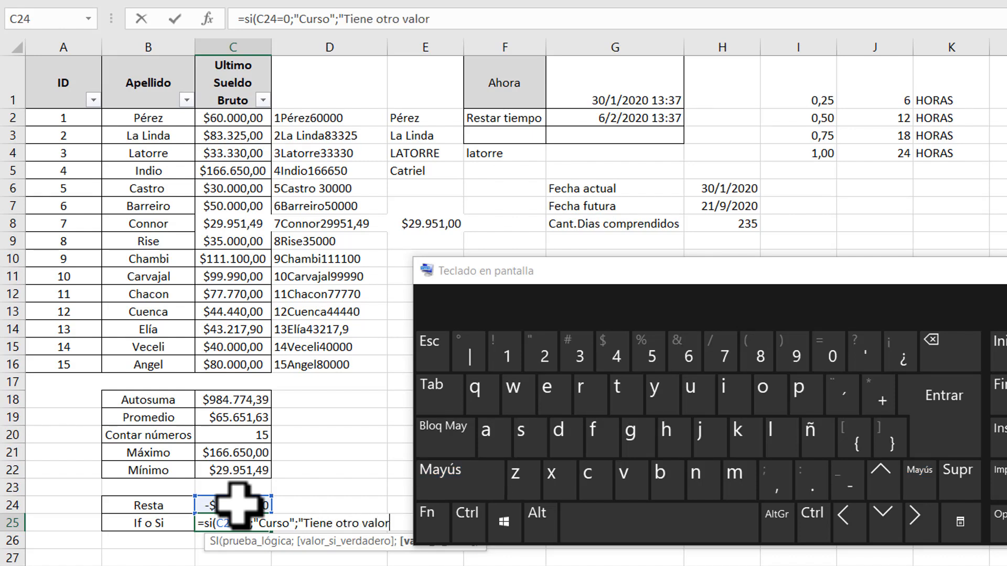
key(shift)
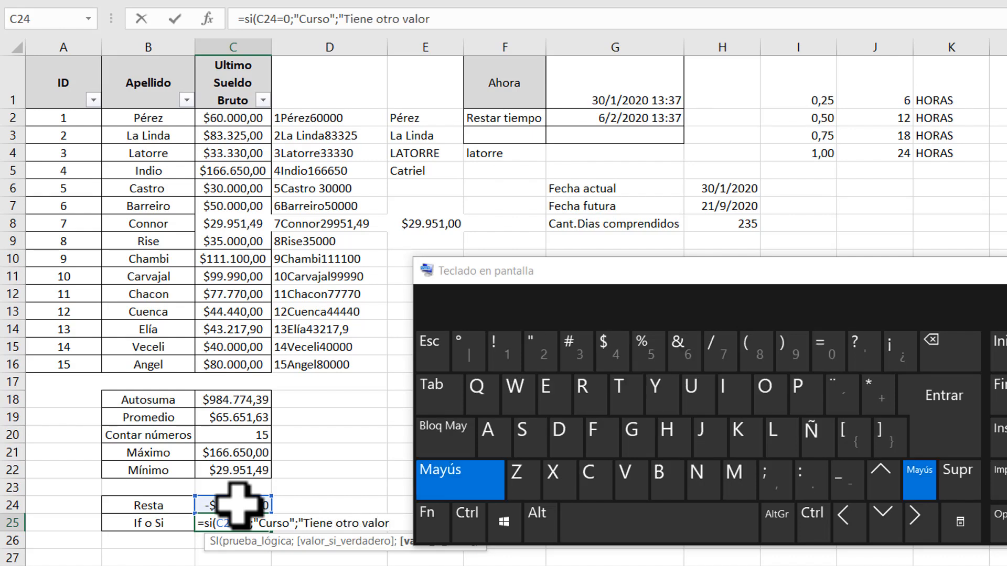
text(")
key(shift)
text())
key(Return)
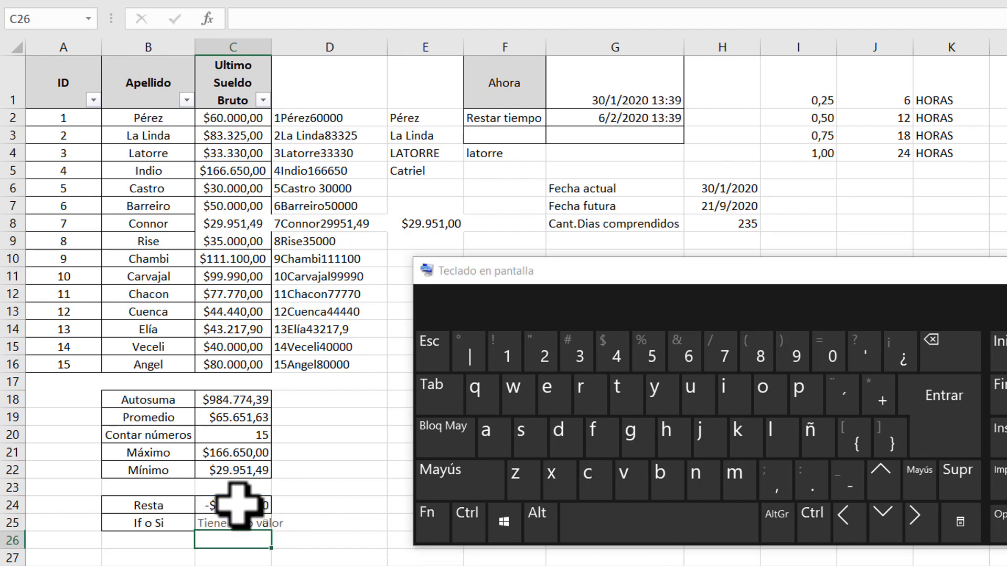
double_click(271, 46)
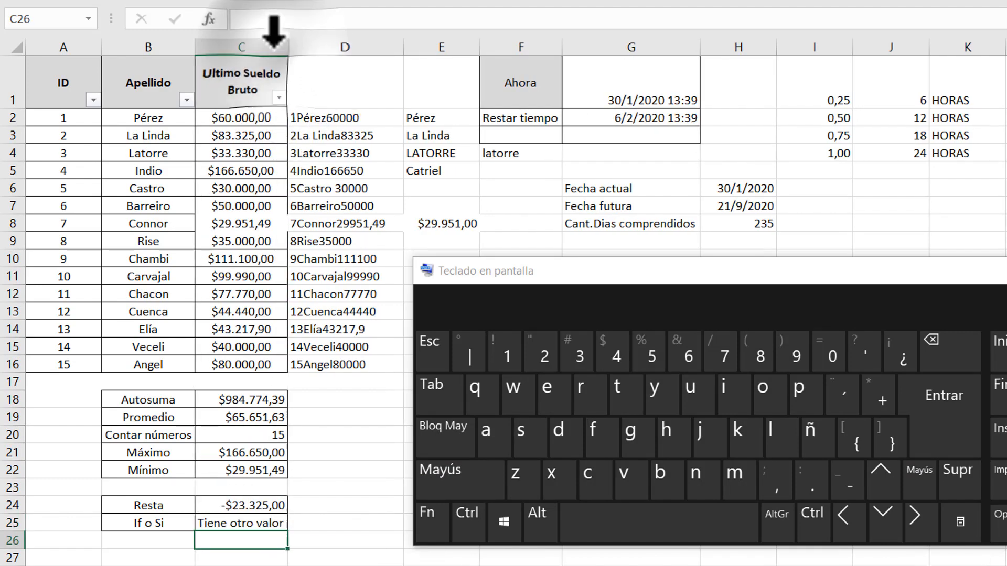
click(265, 523)
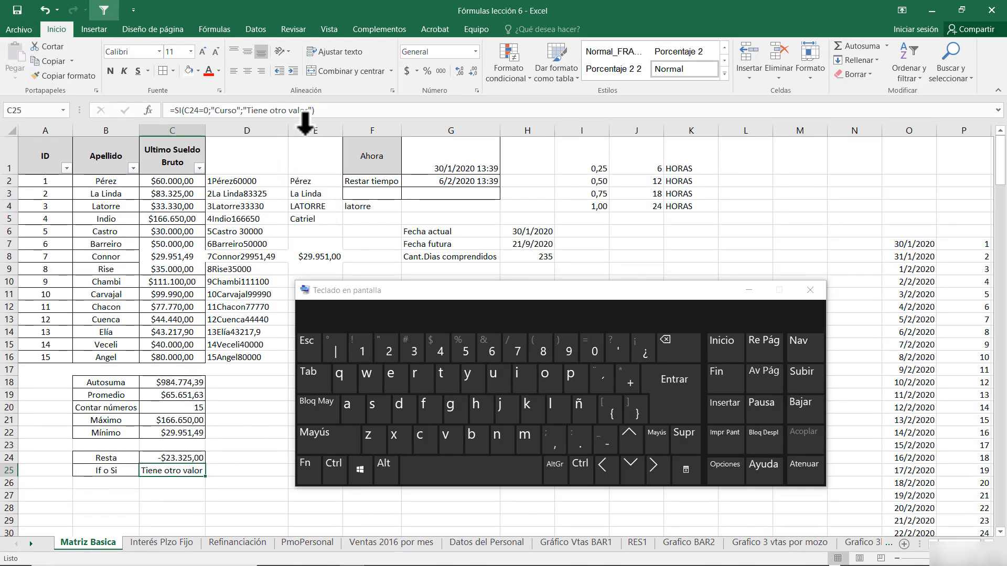
Insert two blank columns before the Ahora column F and select F2.
click(357, 128)
right_click(361, 128)
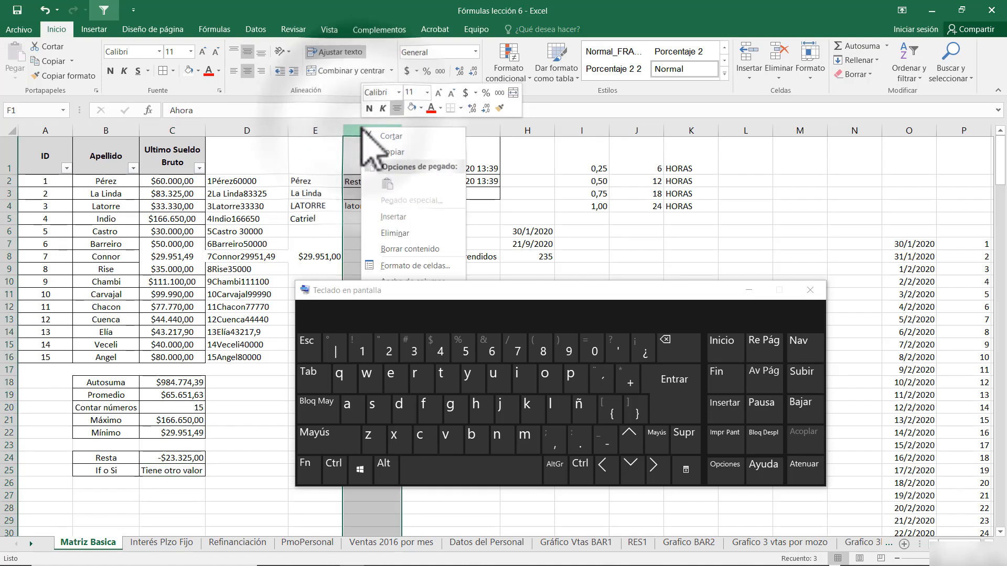
click(404, 216)
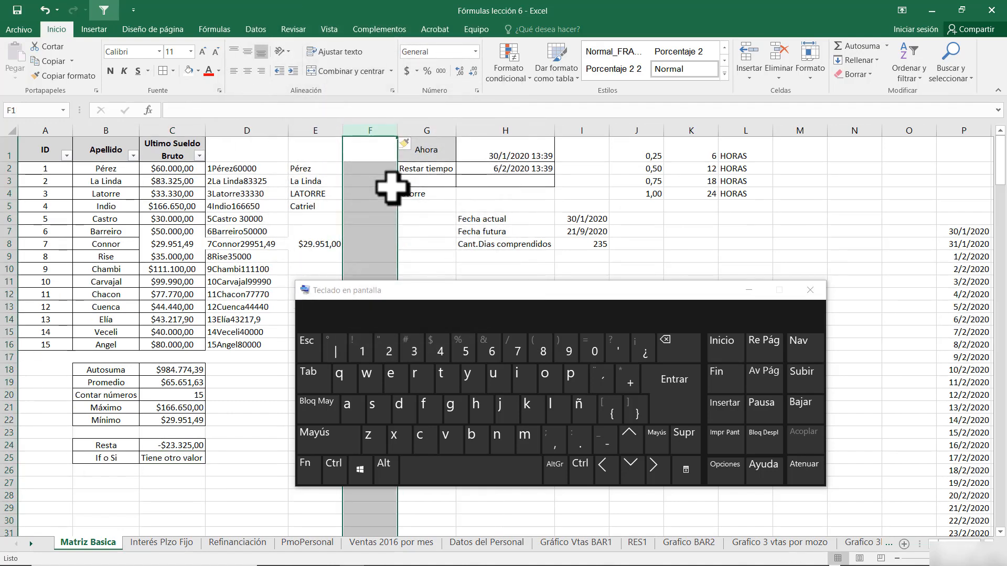
key(F4)
click(369, 167)
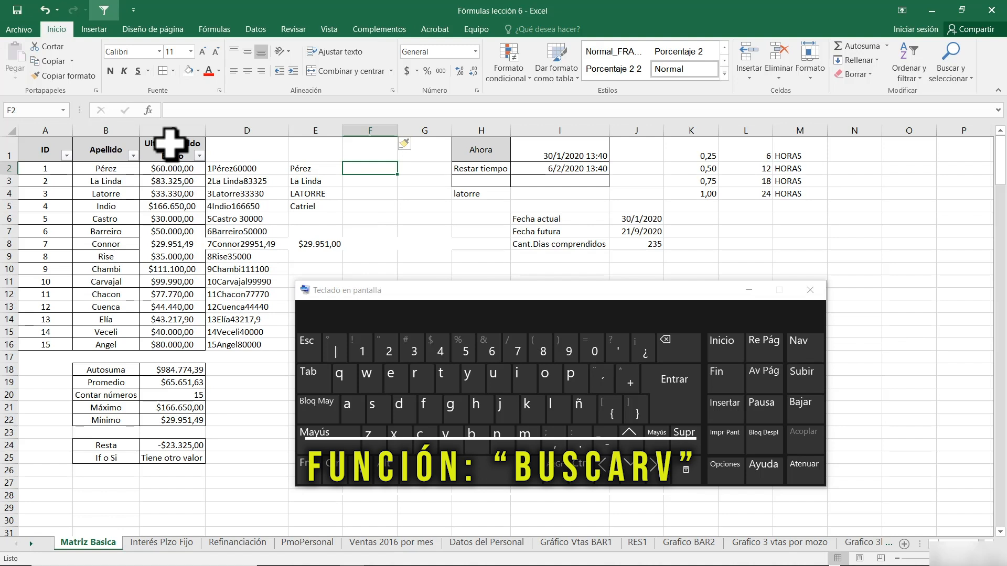
Select the Apellido header in B1, then view the Interés Plzo Fijo sheet.
click(97, 143)
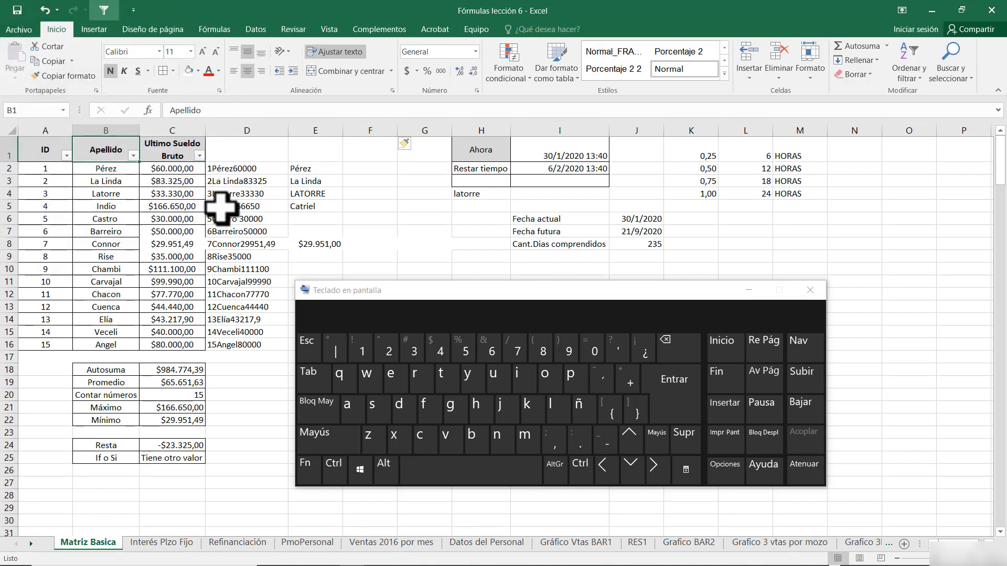
right_click(130, 546)
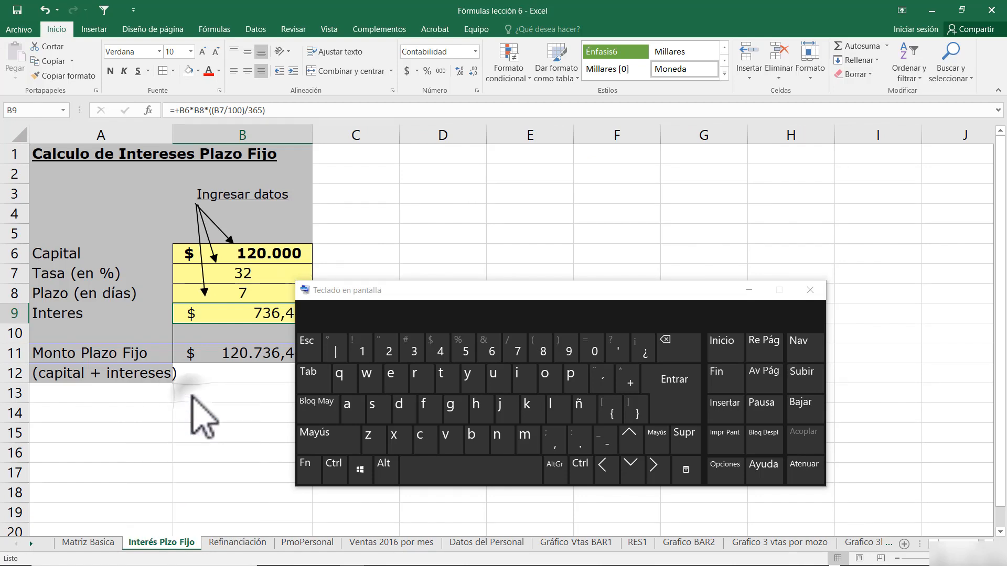
Insert a new worksheet before the Interés Plzo Fijo sheet and copy the range B1:D9 from Matriz Basica.
click(168, 391)
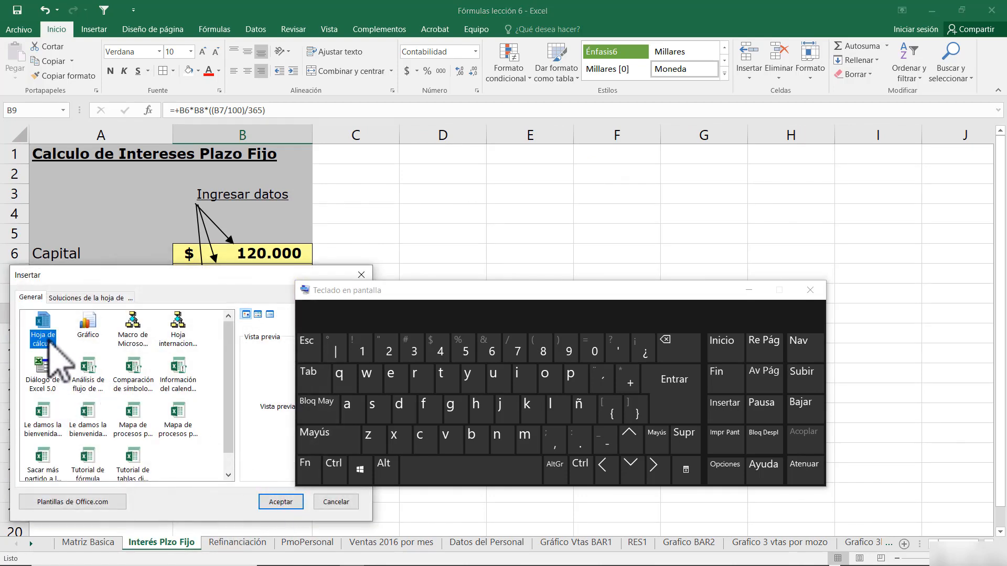
click(281, 502)
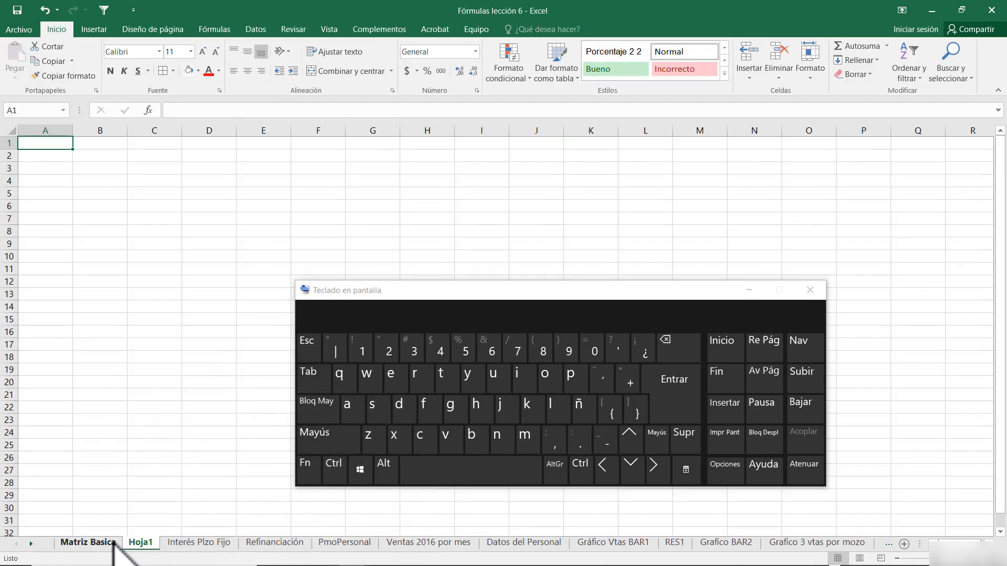
click(97, 542)
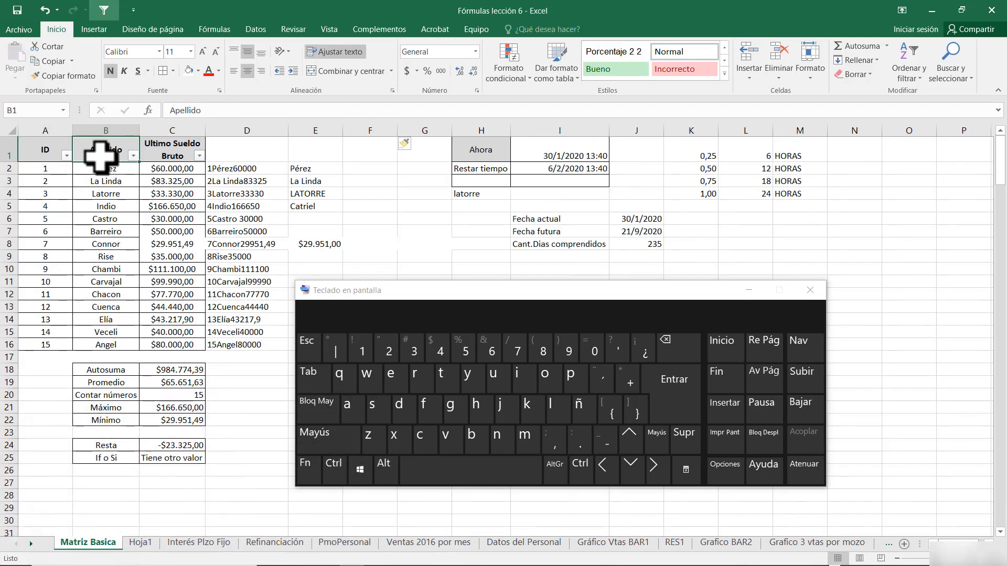
drag(97, 160, 271, 251)
key(ctrl)
right_click(270, 251)
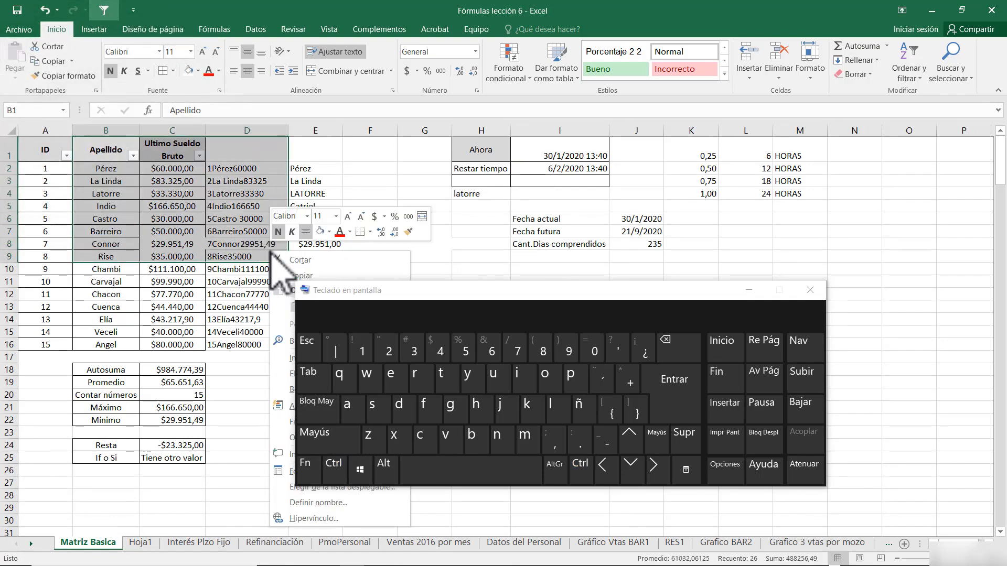
click(301, 276)
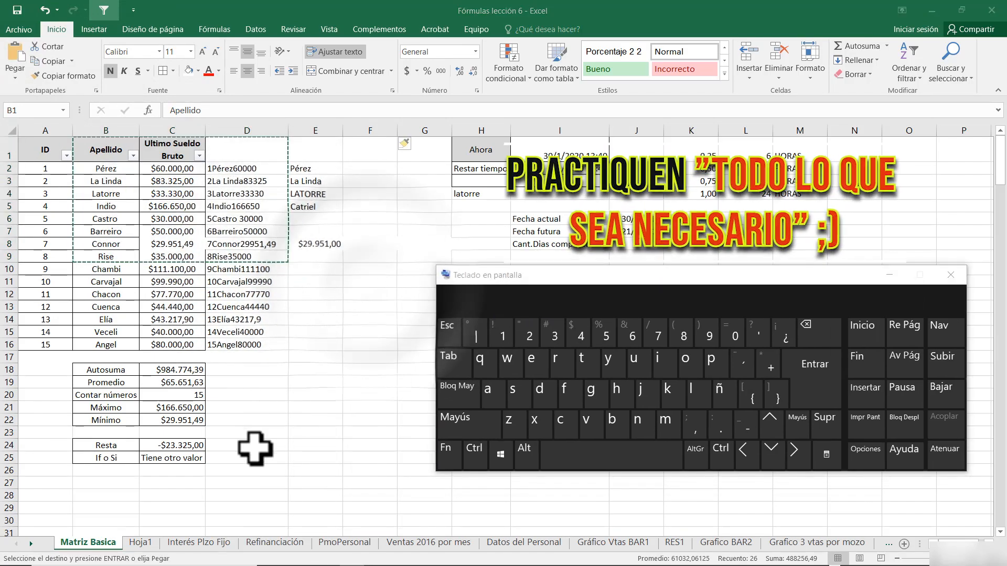
Paste the copied range as values only into Hoja1, starting at A1.
click(139, 542)
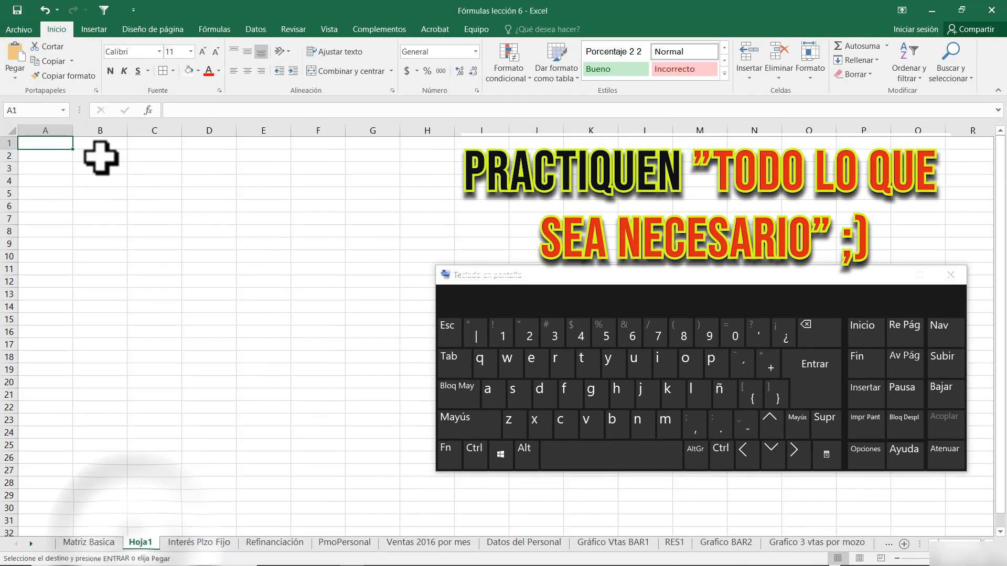
right_click(58, 146)
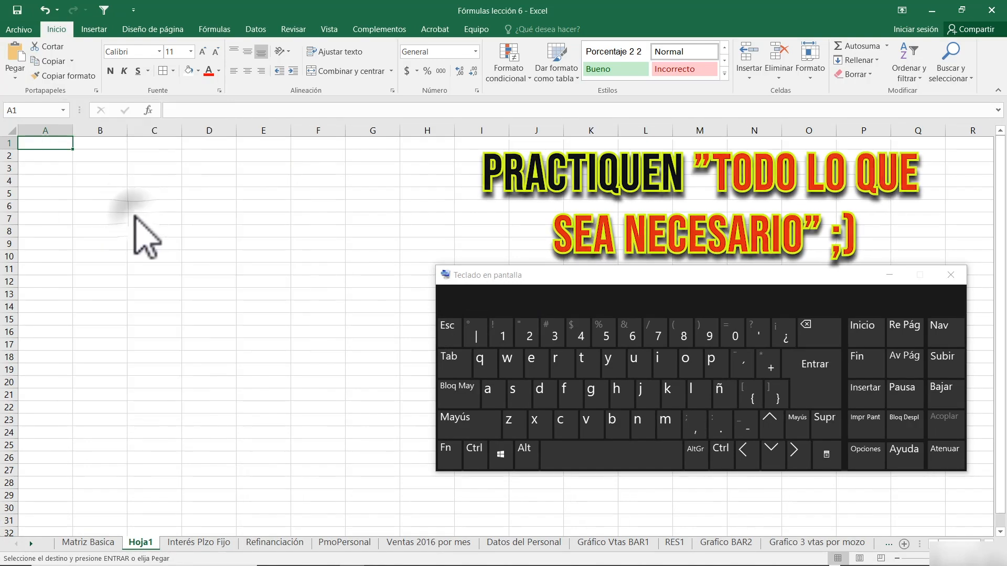
click(135, 216)
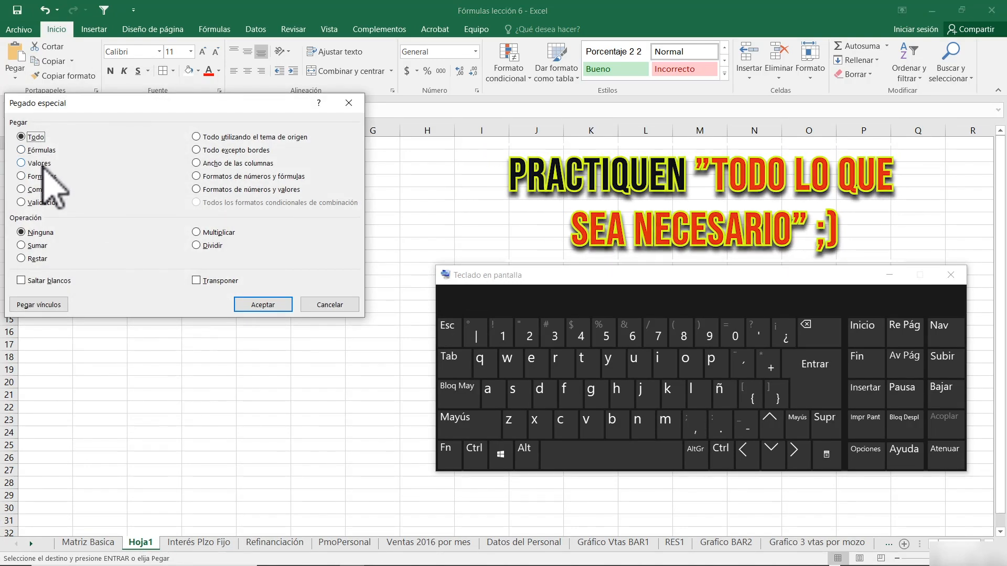
click(42, 164)
click(263, 305)
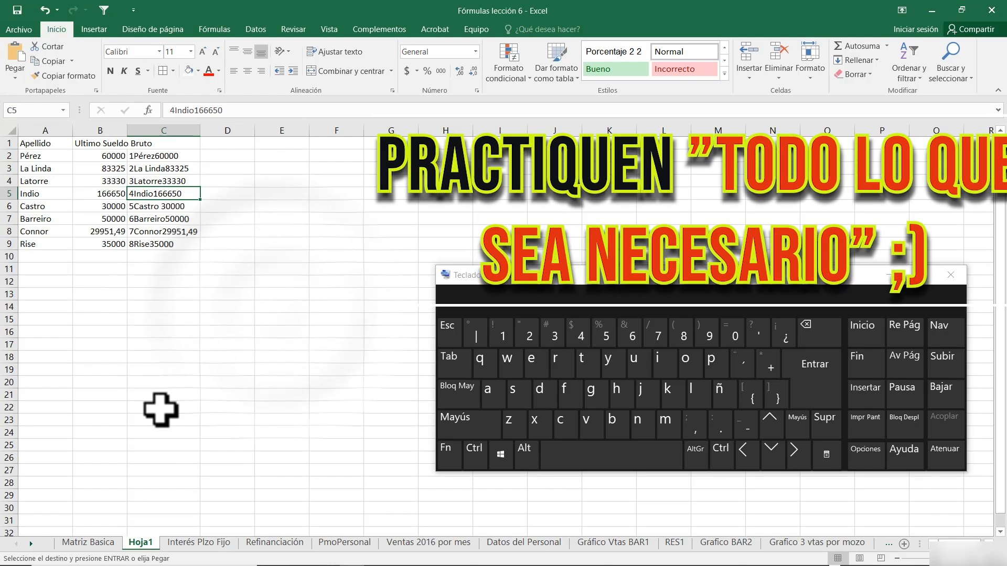
Return to the Matriz Basica sheet, end the copy mode and clear the contents of cell D3.
click(112, 545)
key(Escape)
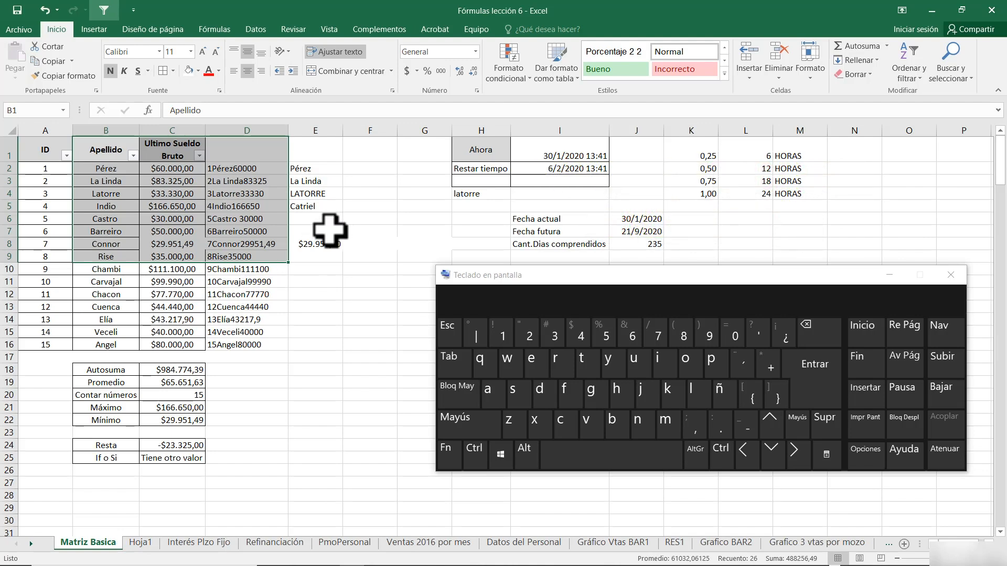
click(256, 181)
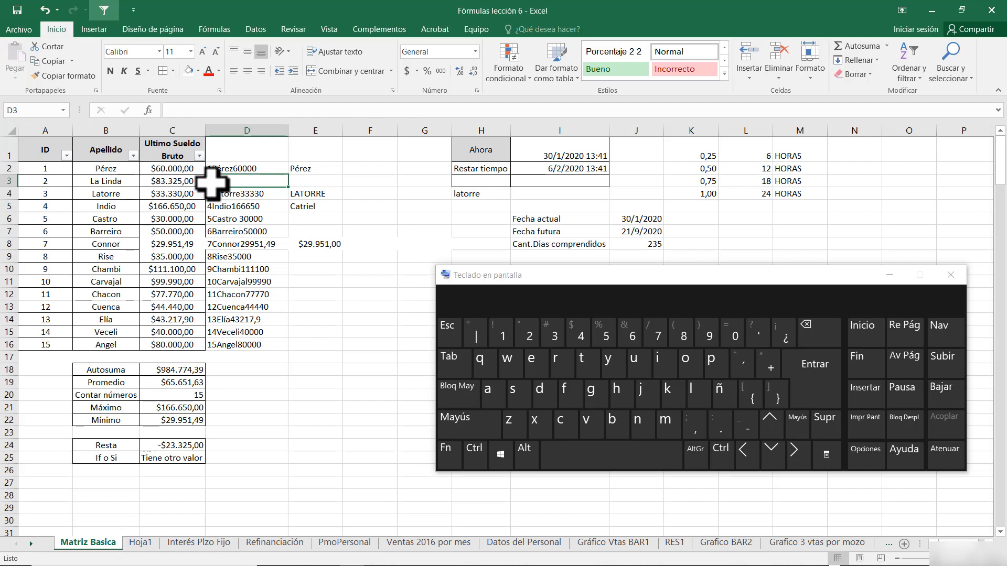
Insert the BUSCARV function in D3, choosing it from the full list of functions (category Todo).
click(149, 110)
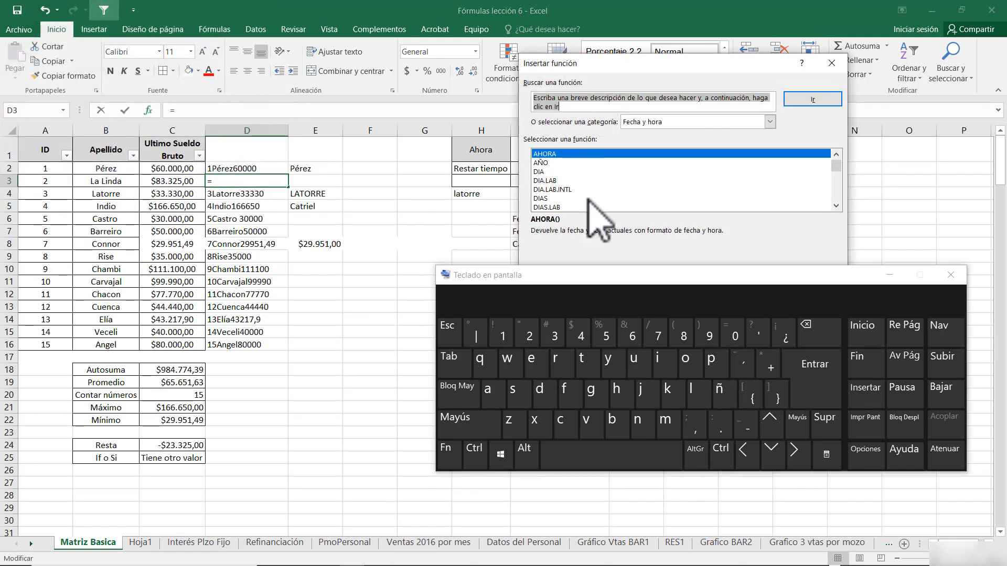
drag(584, 269, 454, 313)
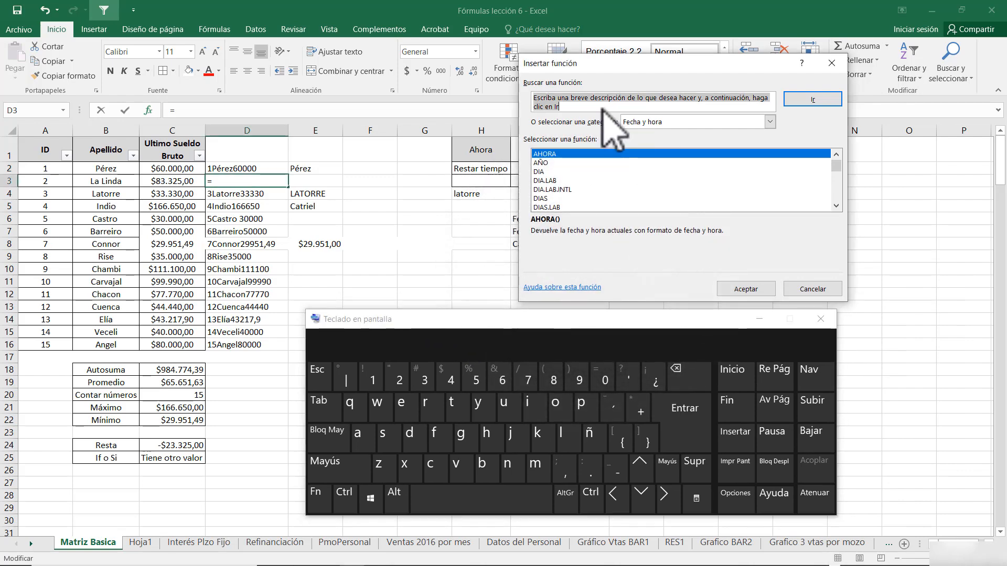
drag(629, 66, 468, 65)
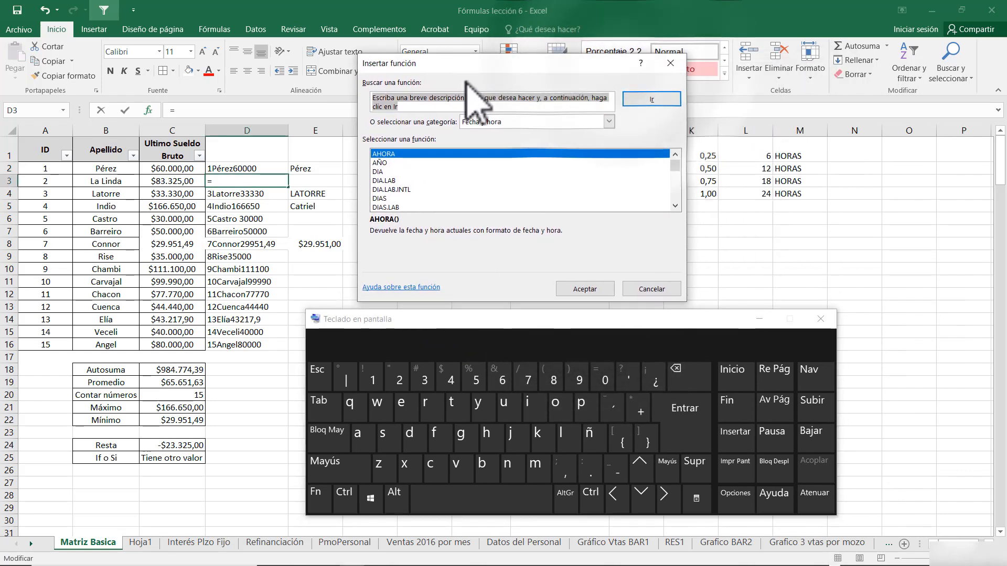
click(509, 122)
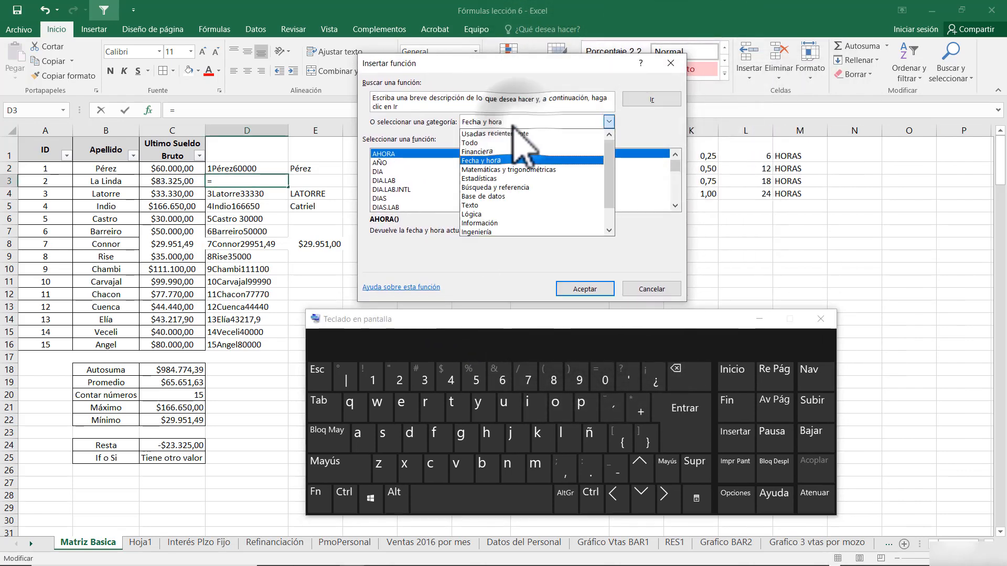
click(480, 143)
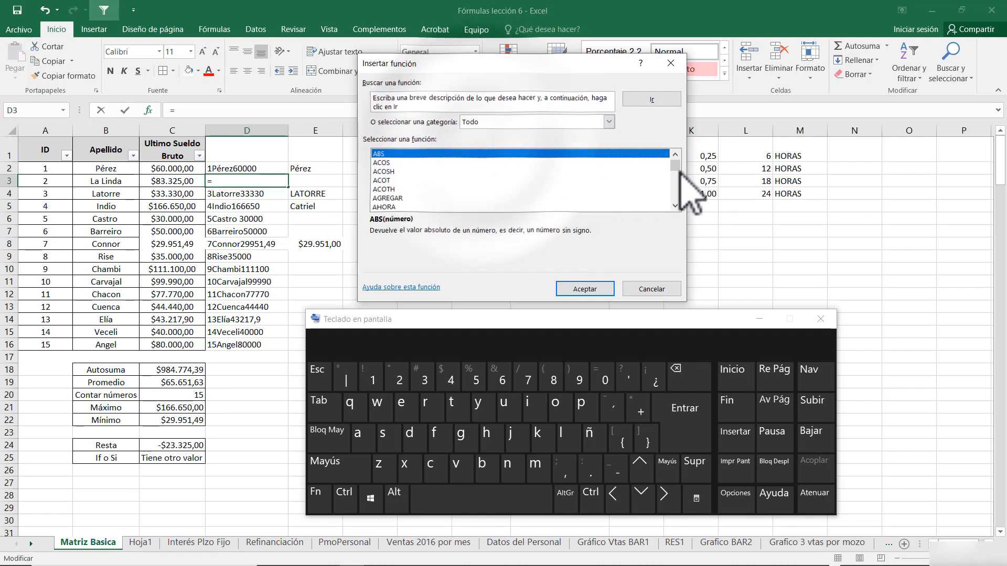
drag(675, 158, 676, 167)
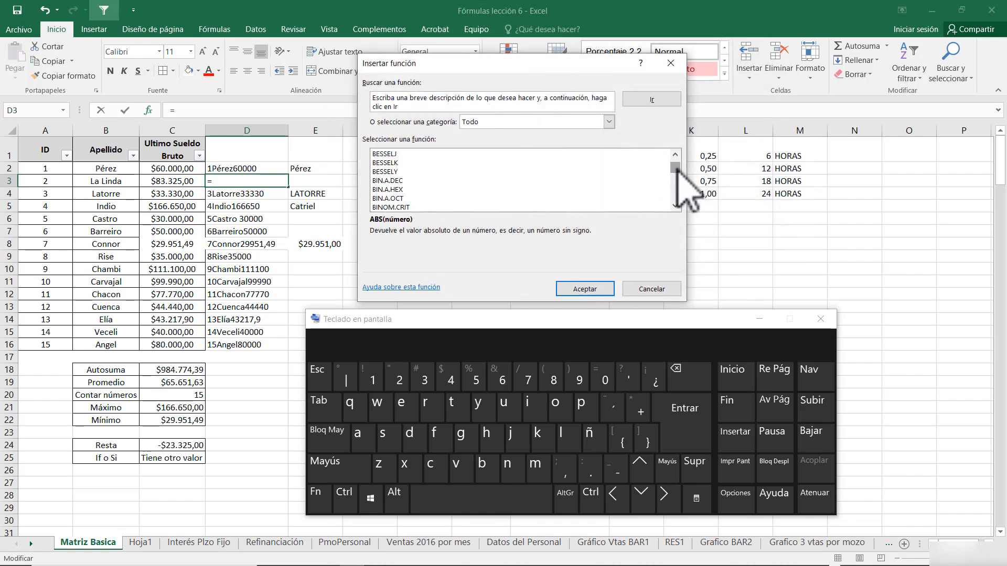
click(677, 193)
click(678, 196)
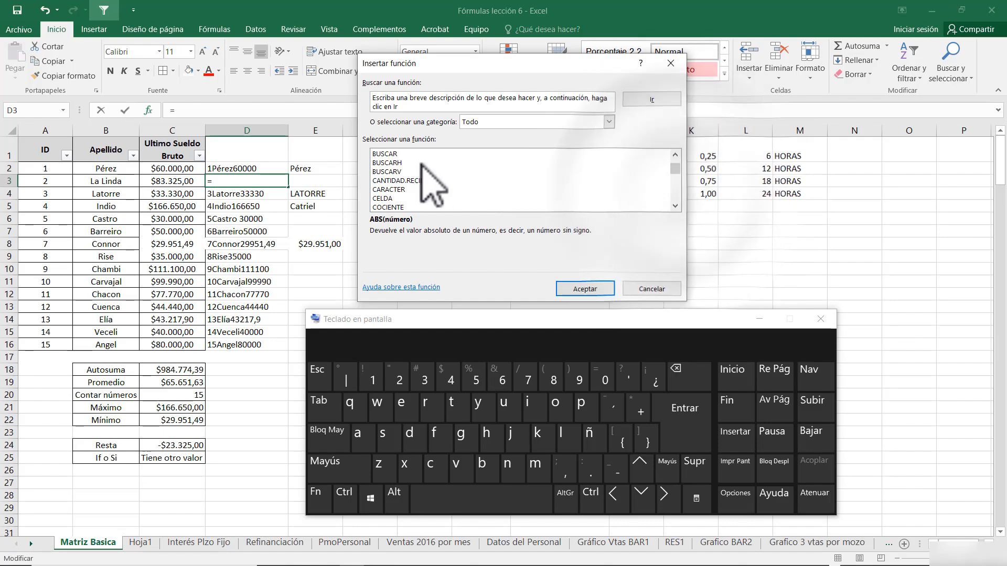
click(387, 172)
click(585, 289)
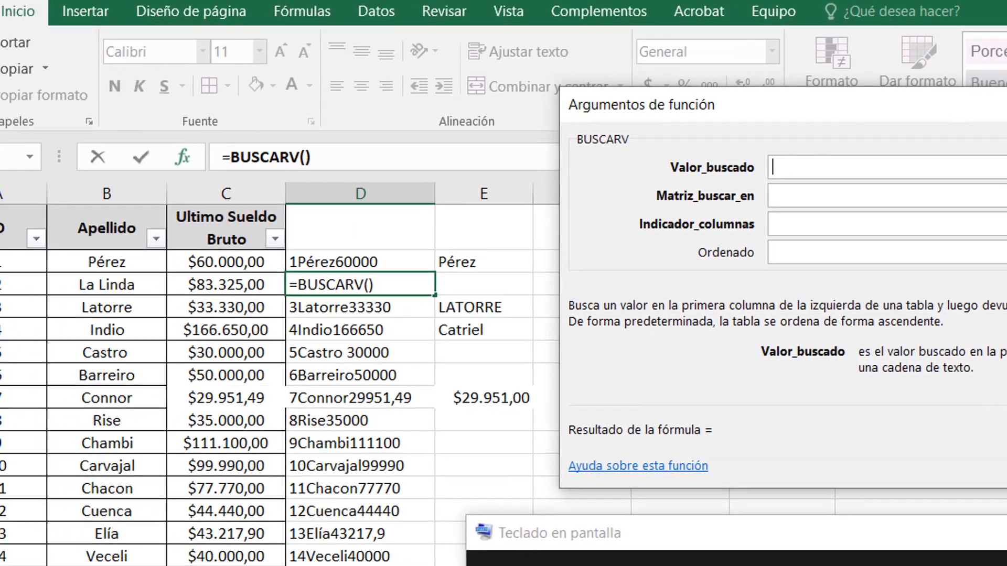
Set the Valor_buscado argument of BUSCARV to cell B3.
click(655, 179)
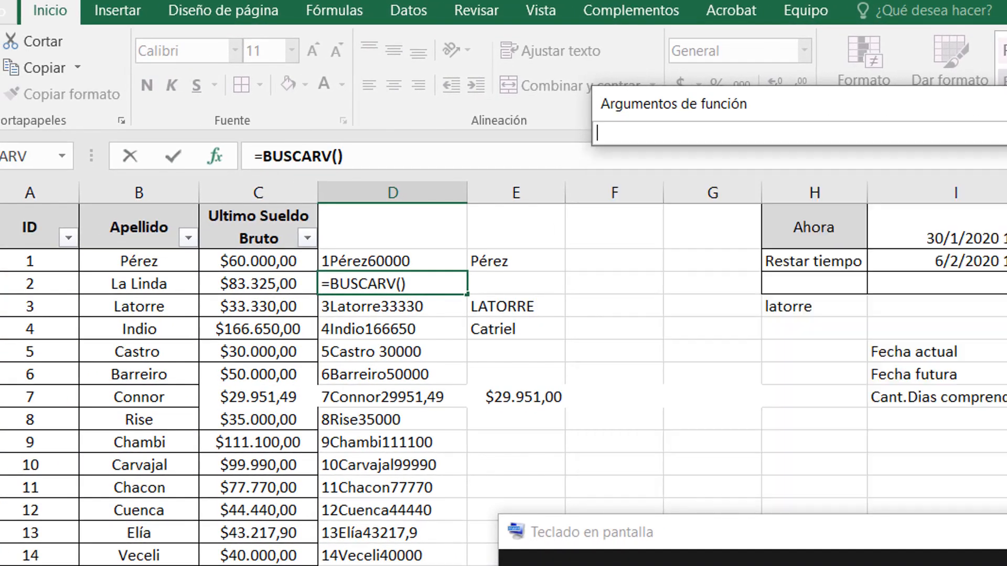
click(157, 306)
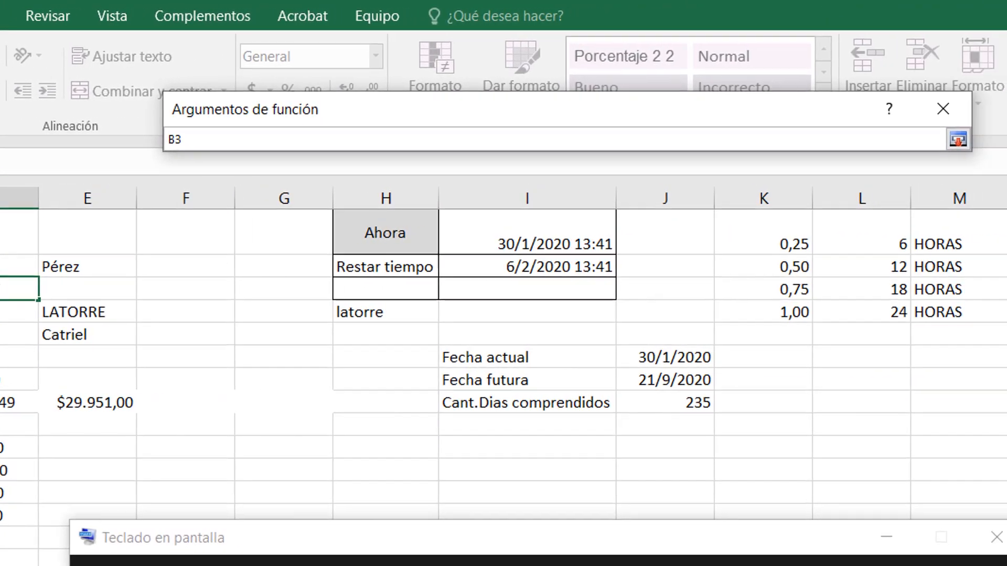
click(949, 140)
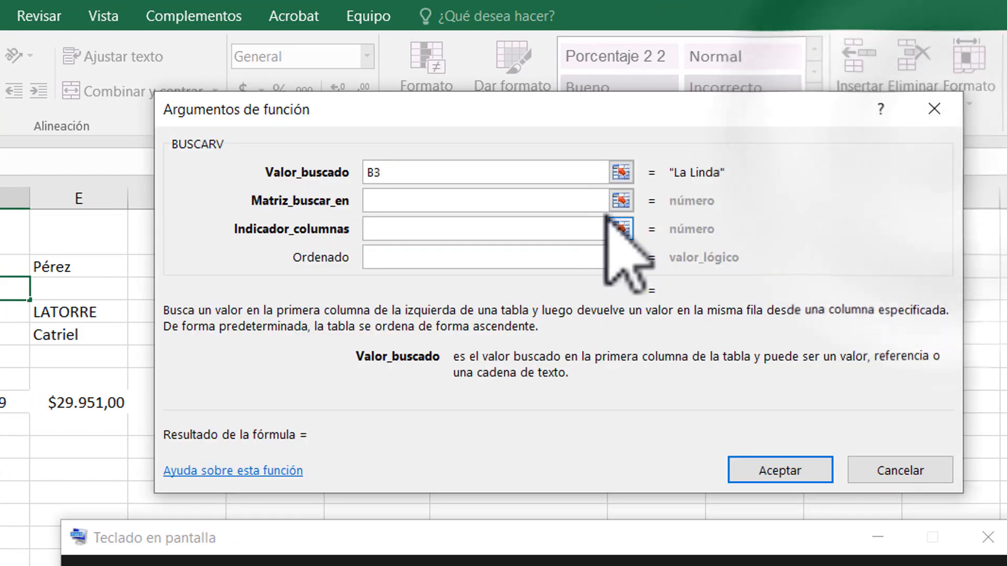
Set Matriz_buscar_en to the range A1:C9 on Hoja1 as the absolute reference Hoja1!$A$1:$C$9.
click(619, 199)
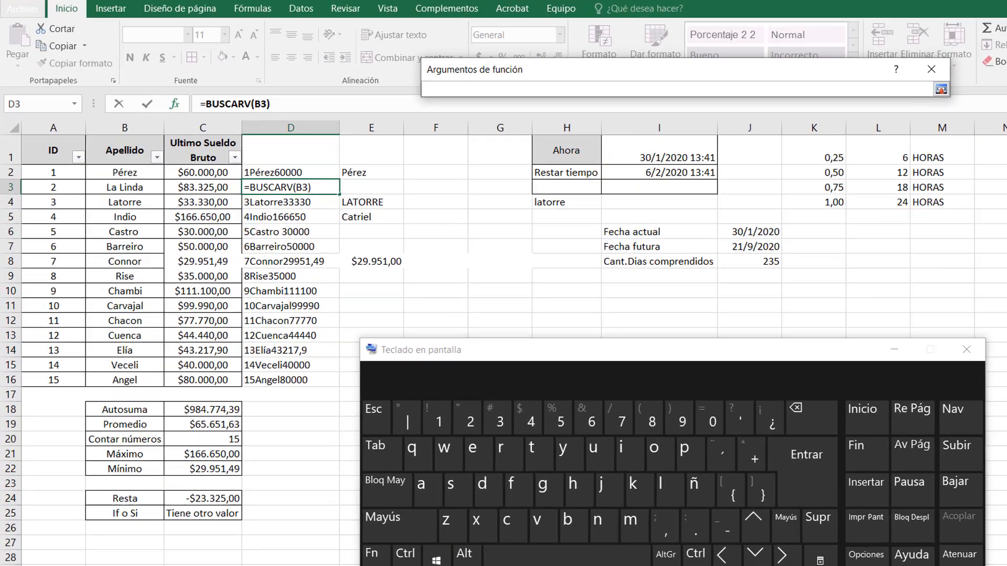
click(99, 565)
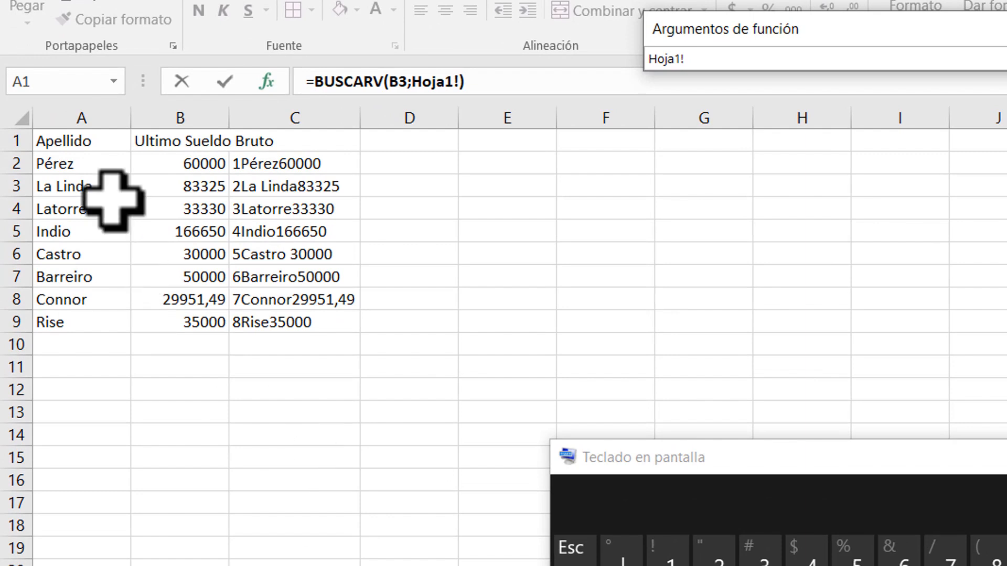
click(51, 143)
drag(78, 142, 299, 326)
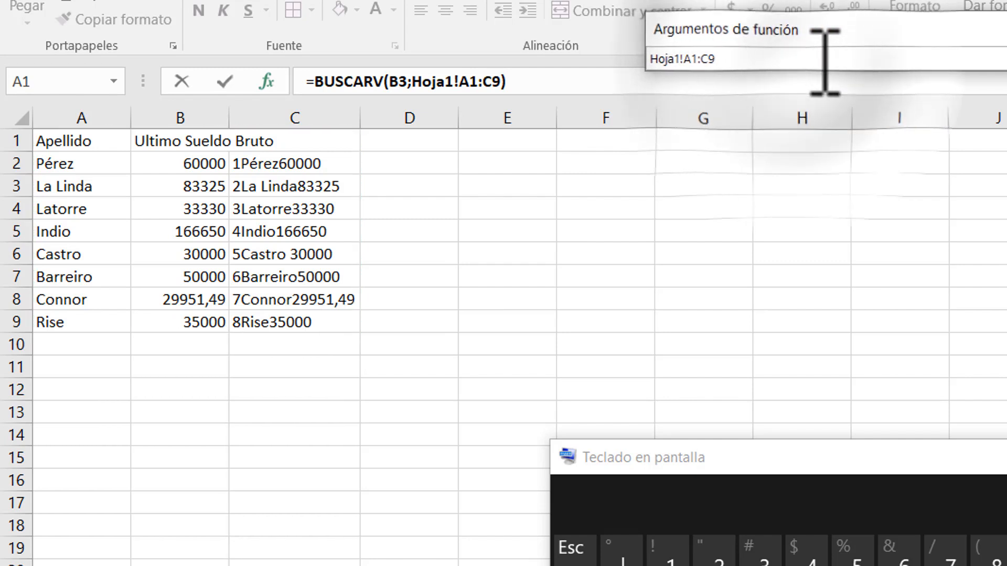
click(771, 60)
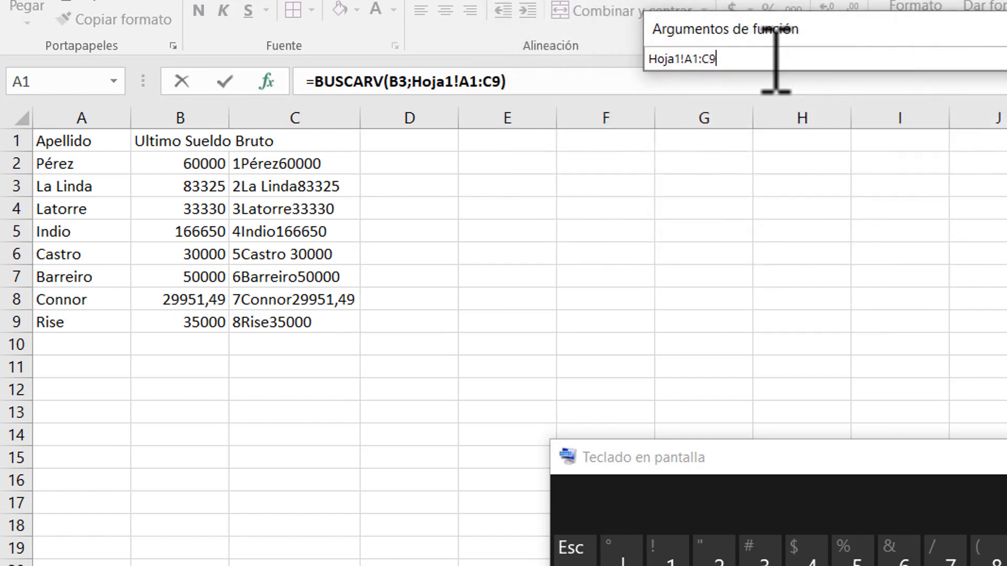
drag(771, 60, 674, 47)
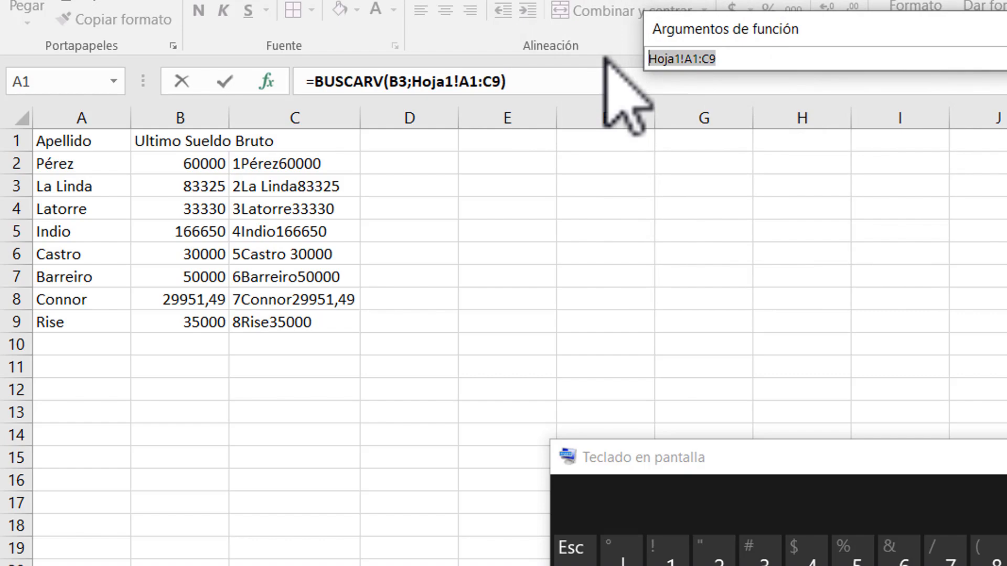
key(F4)
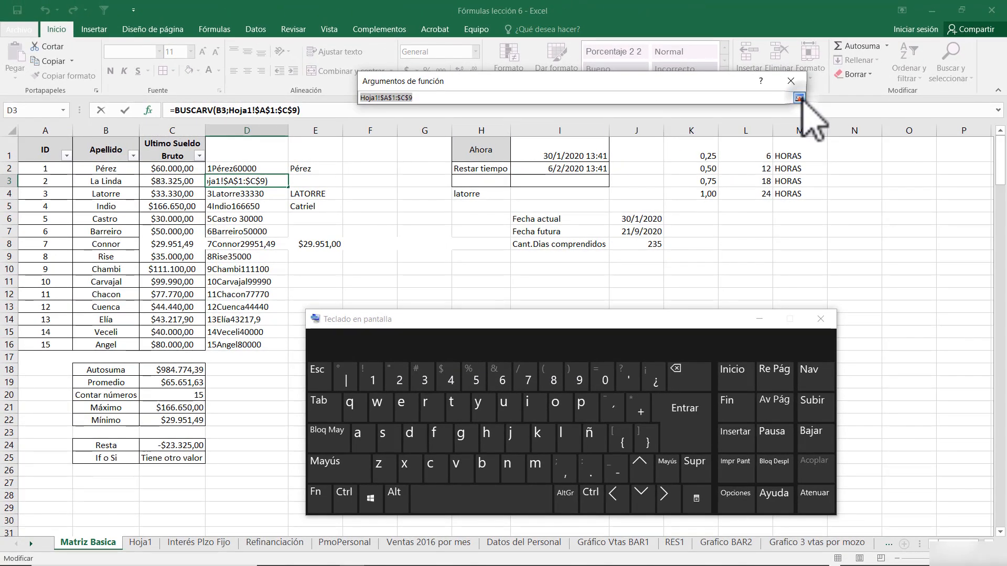
click(798, 98)
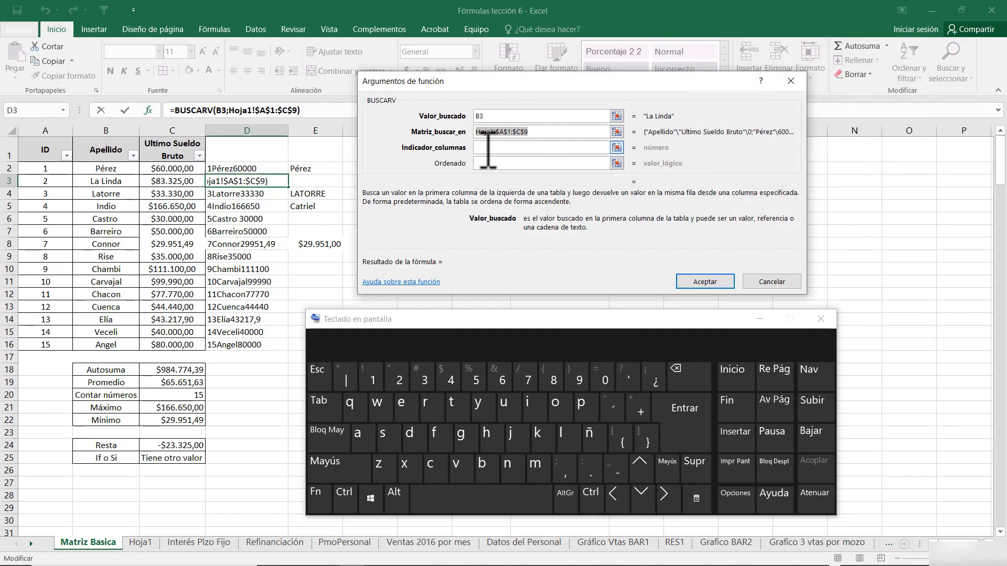
Set the Indicador_columnas argument to 3, removing the stray Hoja1 reference from it.
click(488, 147)
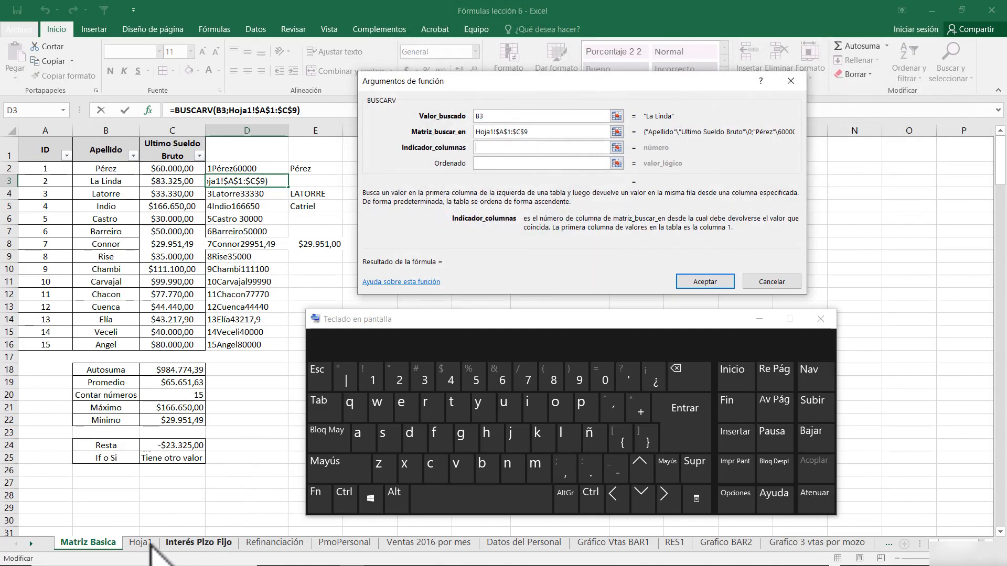
click(153, 544)
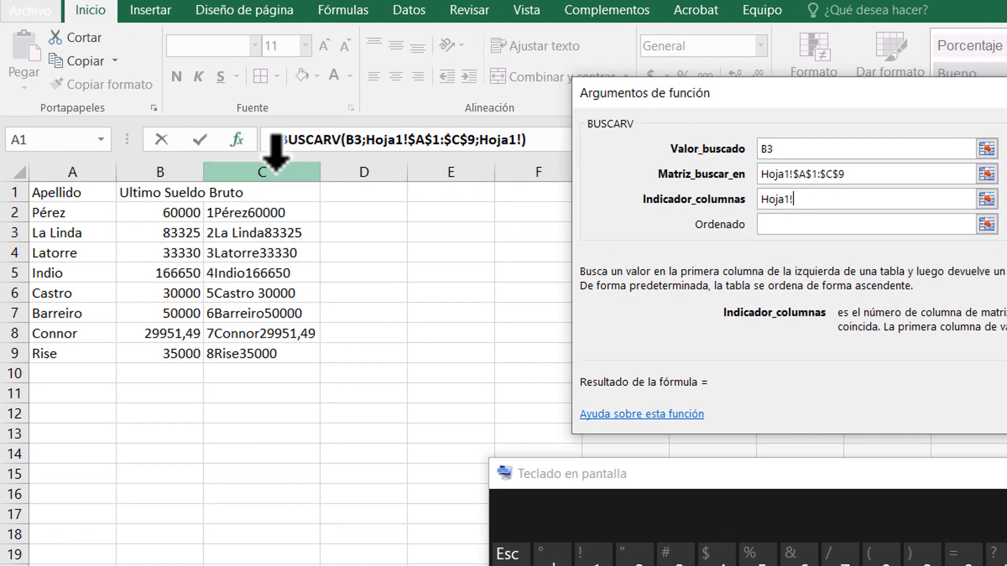
drag(834, 199, 708, 204)
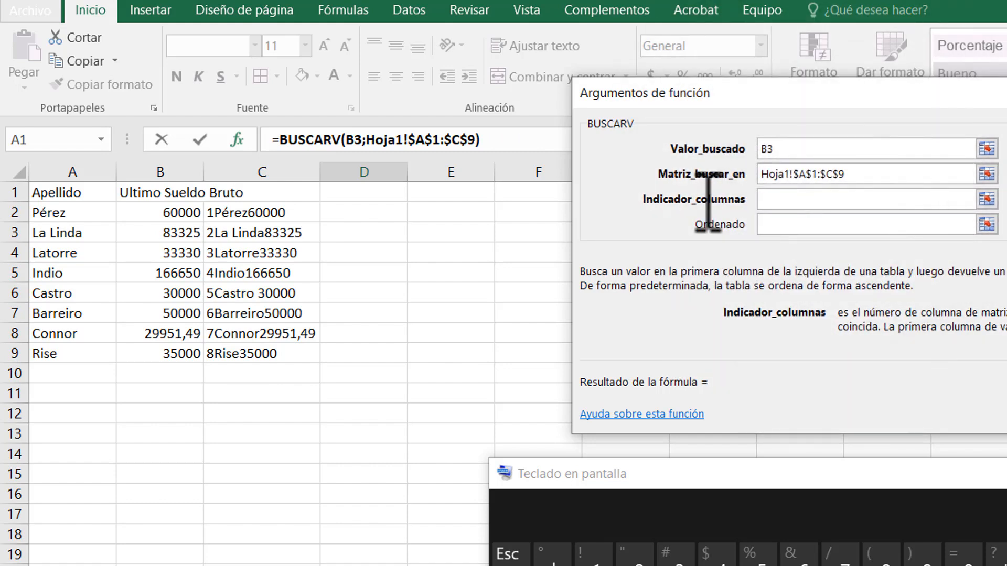
Complete the D3 BUSCARV formula with falso as the Ordenado argument, and open the finished formula in the cell for review.
click(787, 225)
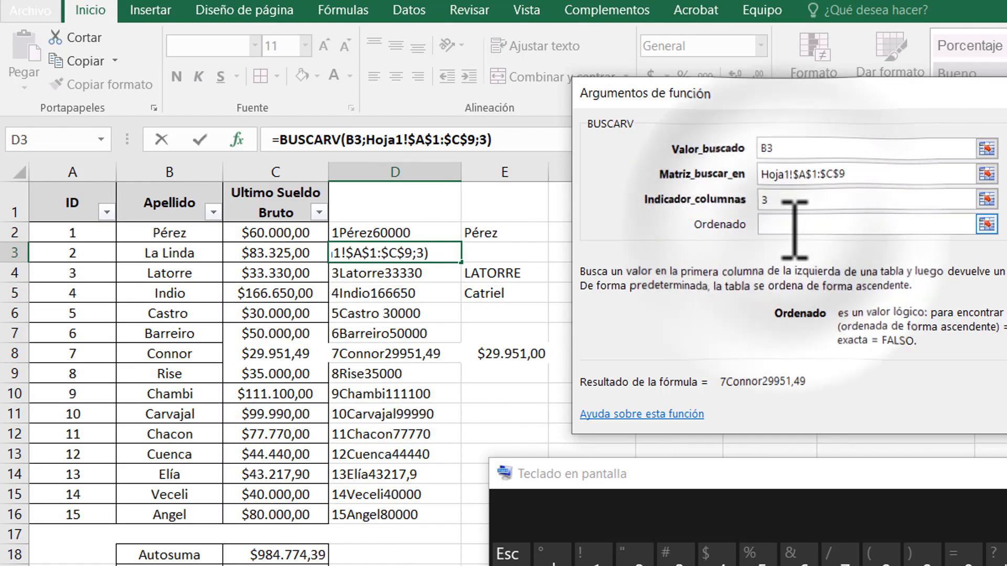
text(falso)
key(Return)
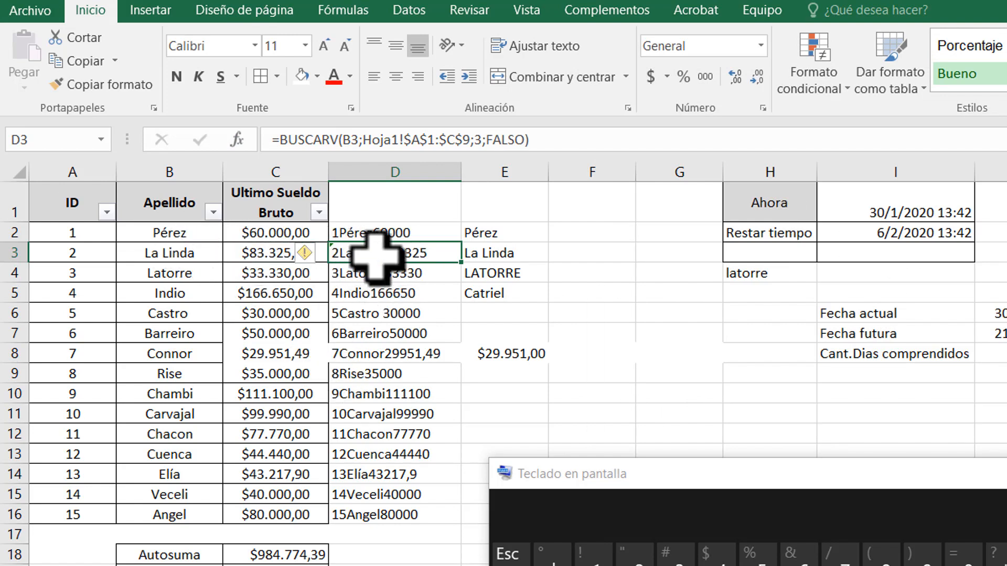
double_click(401, 253)
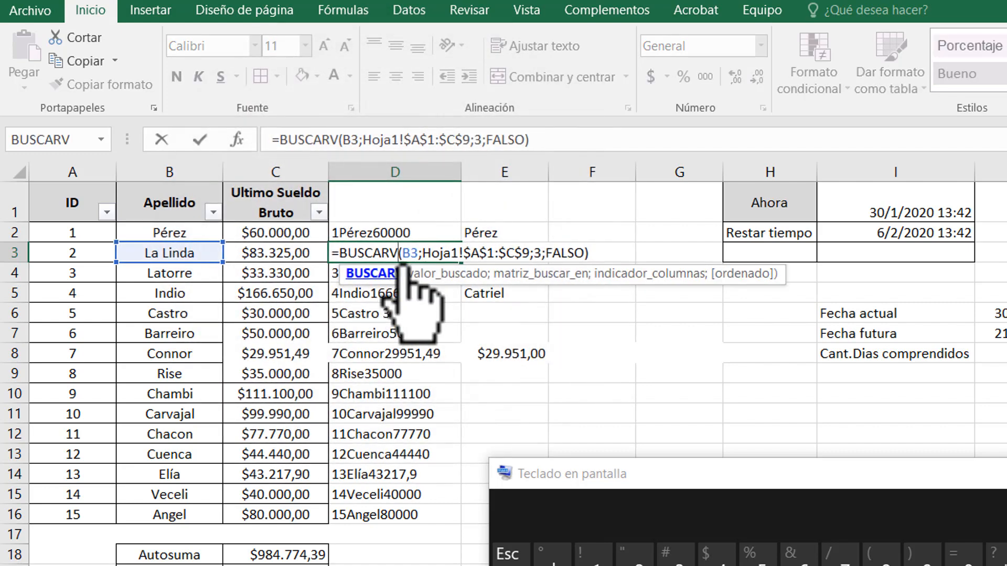
Review the B3 and Hoja1!$A$1:$C$9 arguments of the D3 BUSCARV formula, and close the cell with the formula kept.
double_click(414, 253)
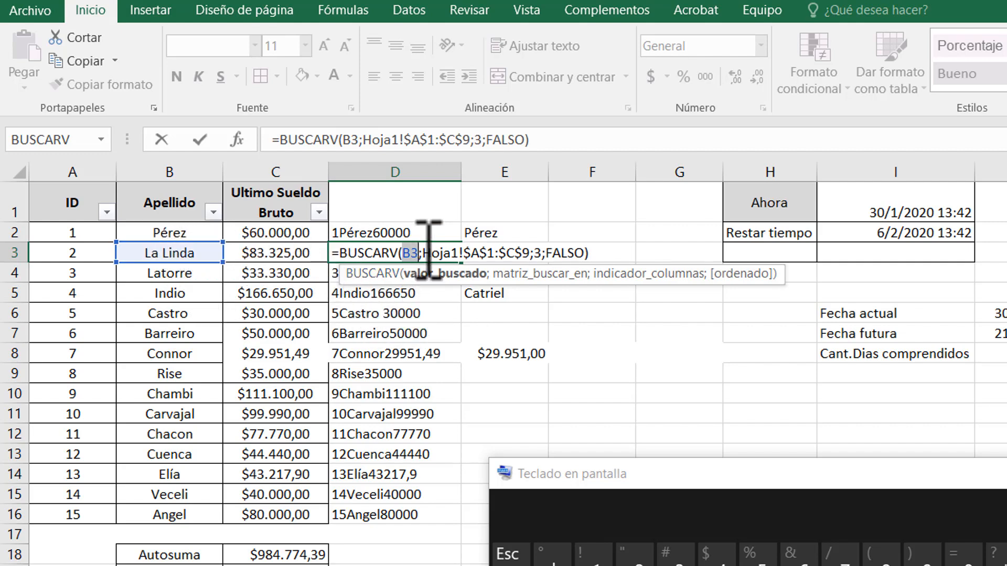
drag(425, 253, 530, 253)
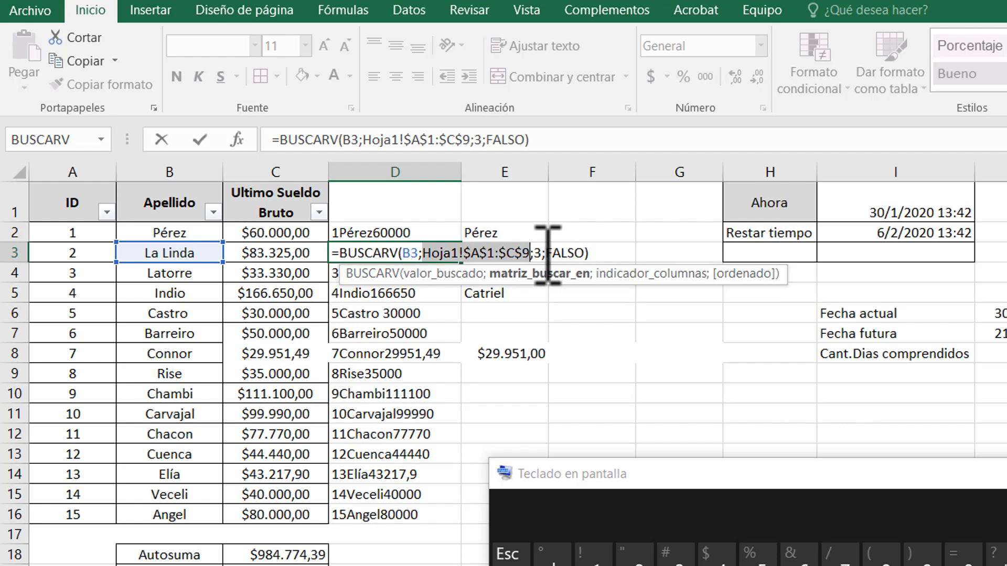
key(ctrl+Return)
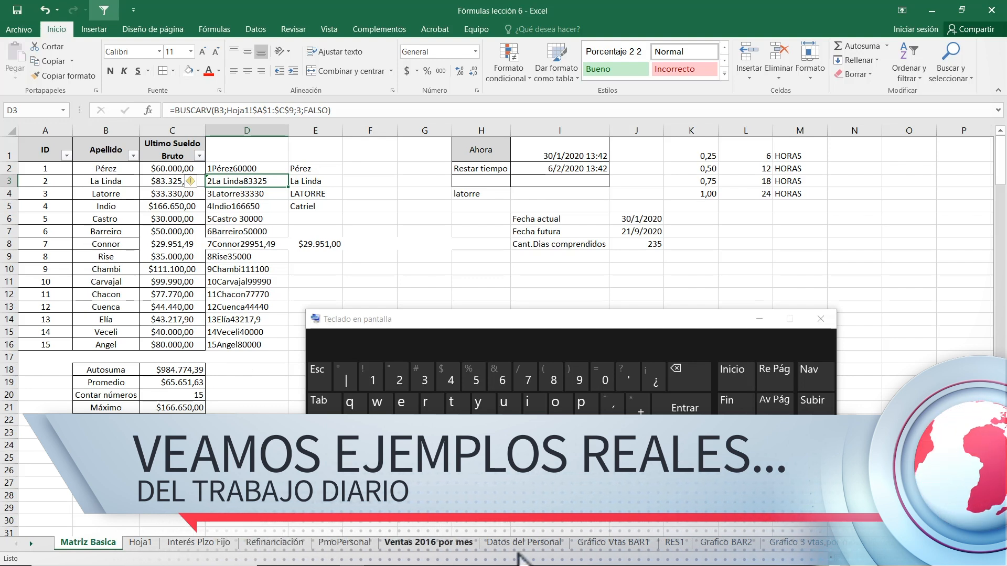
On the Interés Plzo Fijo sheet, set the Capital in B6 to 140000.
click(202, 544)
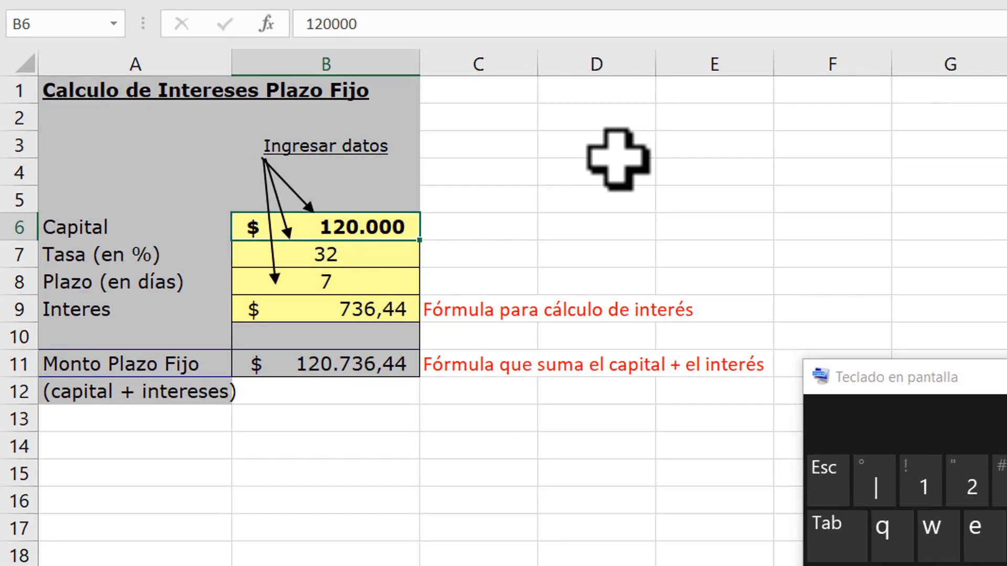
key(F2)
key(BackSpace)
key(BackSpace)
key(BackSpace)
key(BackSpace)
key(BackSpace)
text(40000)
key(Return)
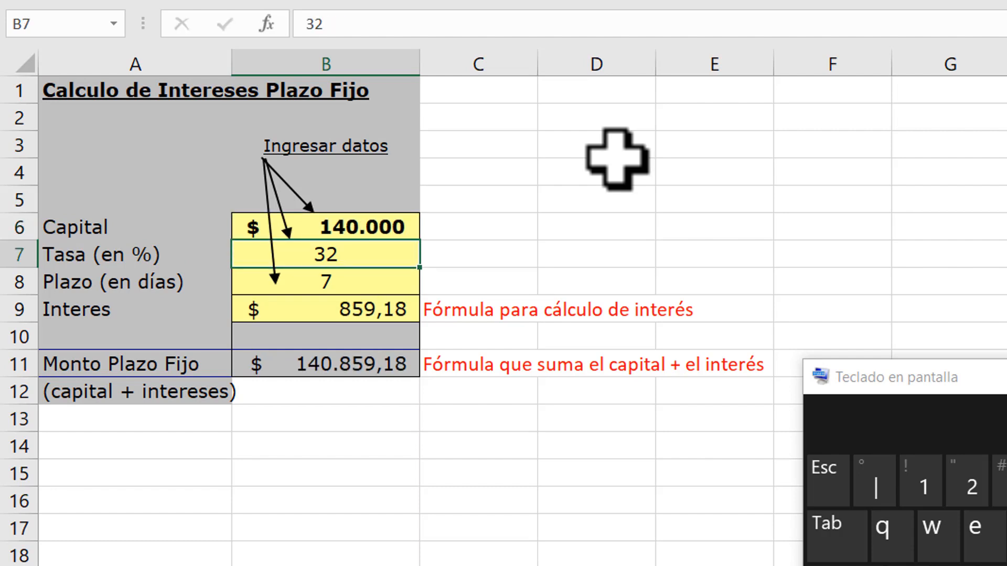
Examine the formulas behind Interes in B9 and Monto Plazo Fijo in B11, along with the Tasa cell B7.
key(Return)
key(Return)
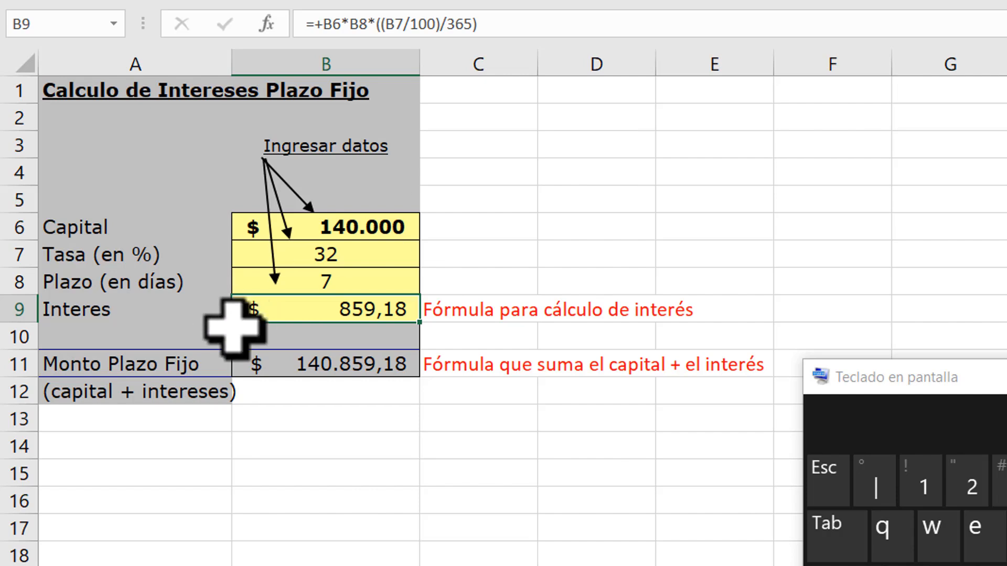
double_click(314, 308)
key(Escape)
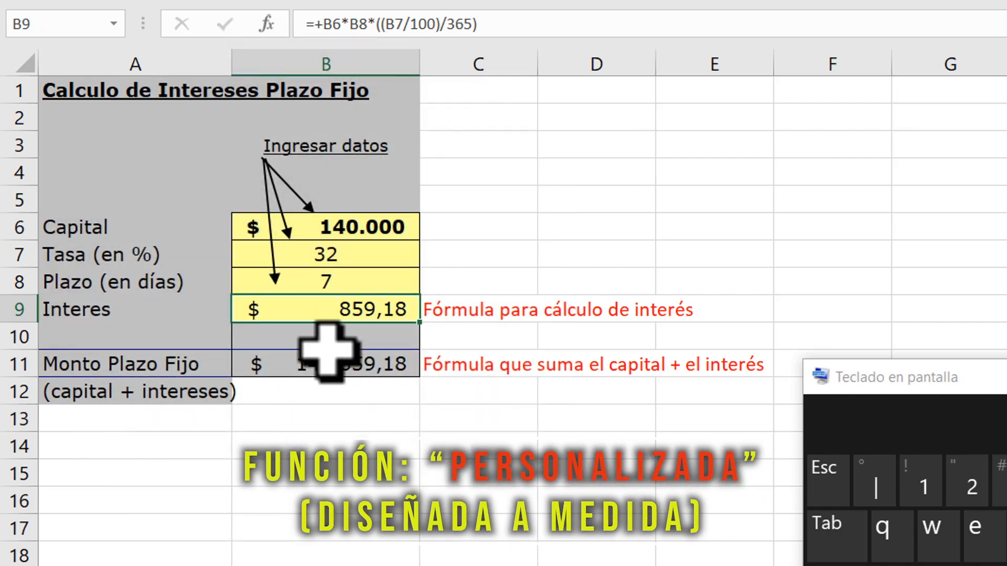
double_click(346, 367)
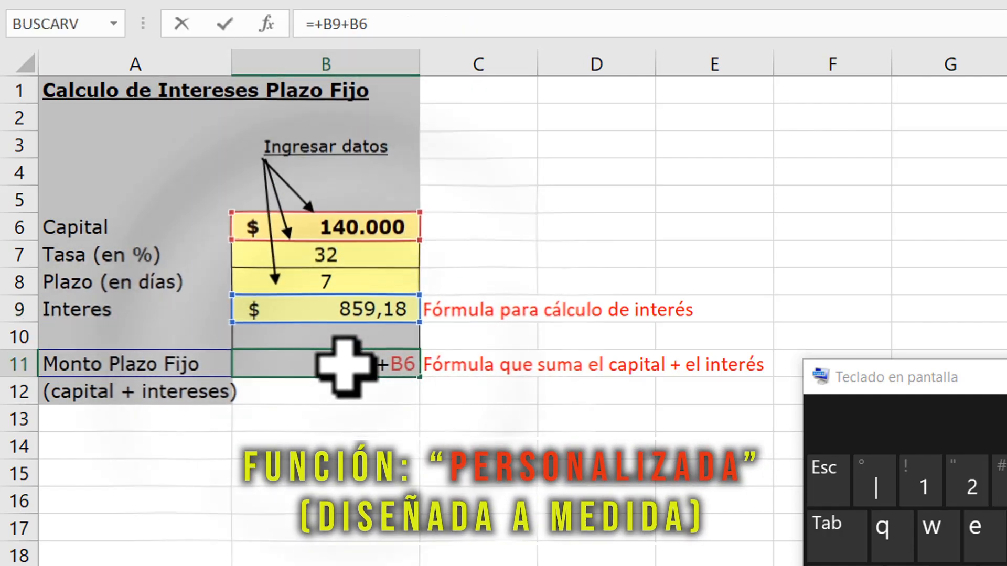
key(Escape)
click(352, 311)
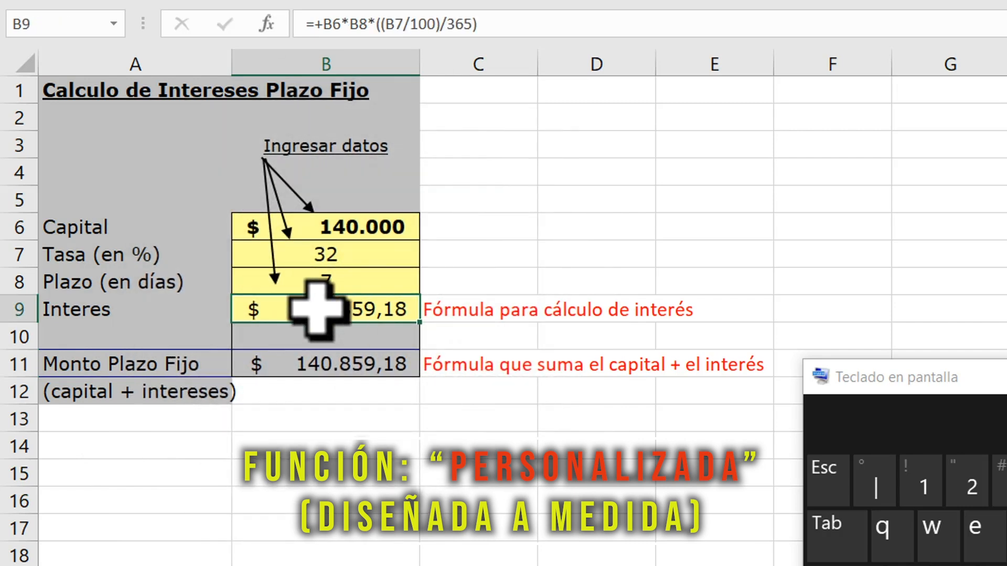
click(350, 253)
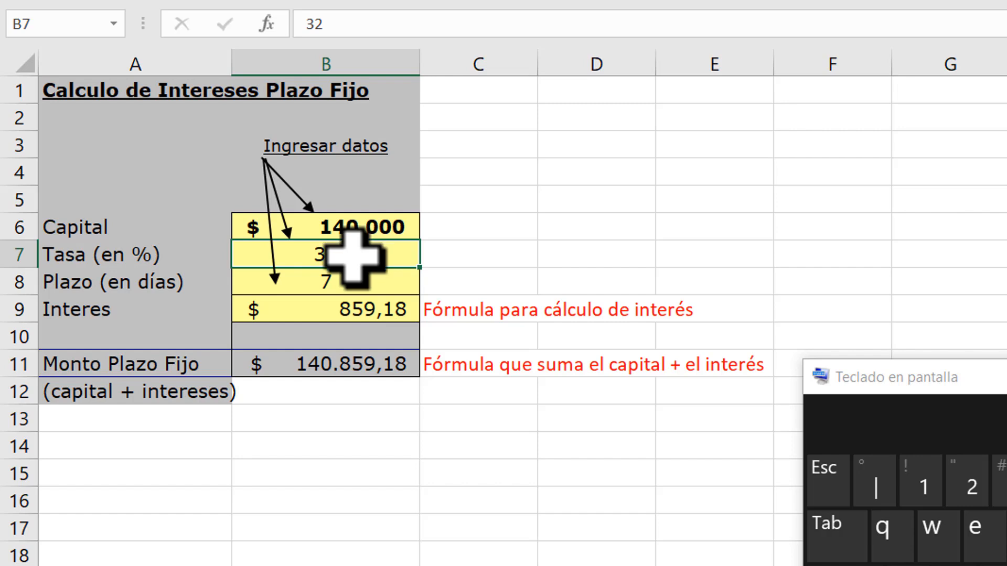
click(354, 304)
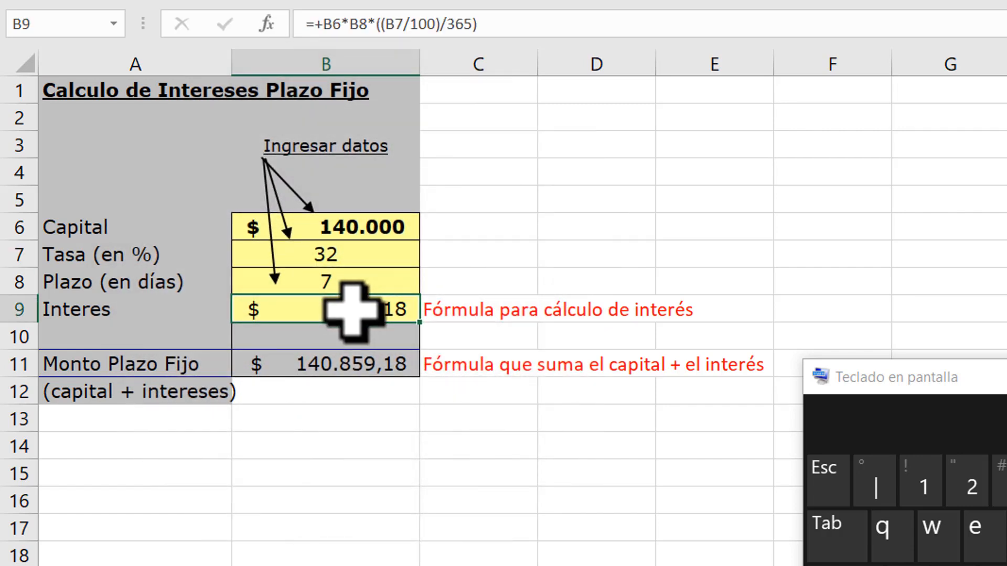
Remove the unneeded plus sign from the B9 interest formula so it reads =B6*B8*((B7/100)/365).
double_click(334, 309)
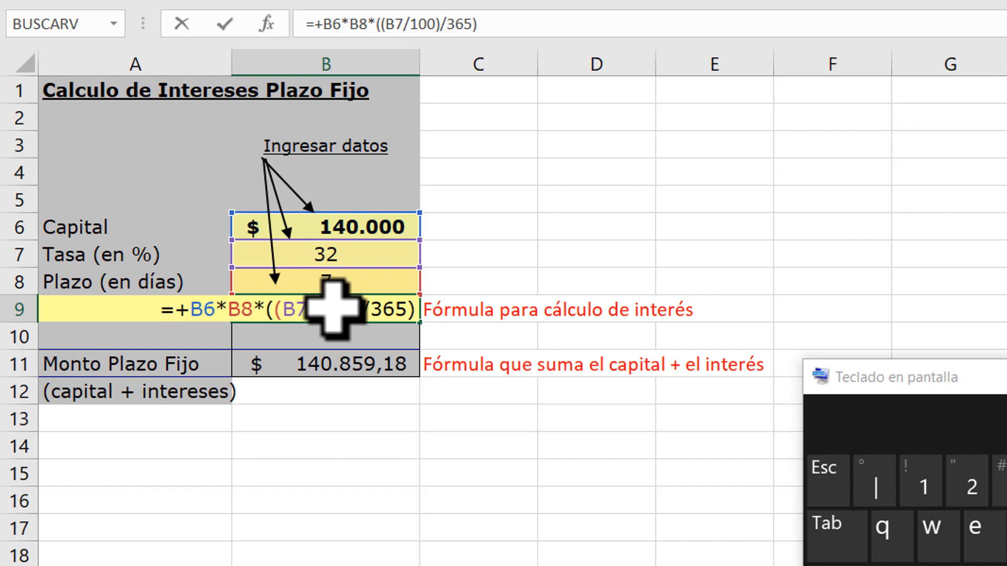
click(176, 308)
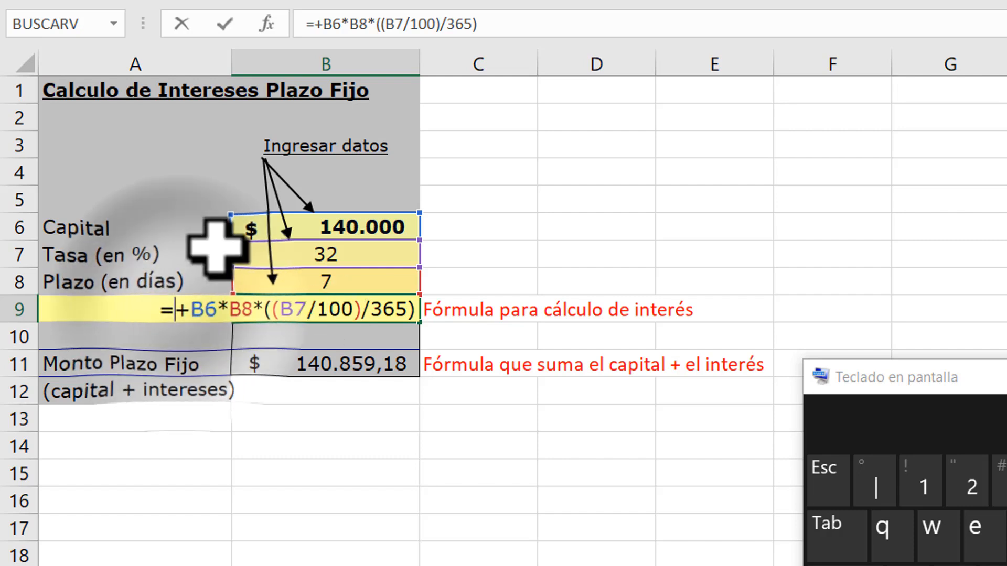
key(Delete)
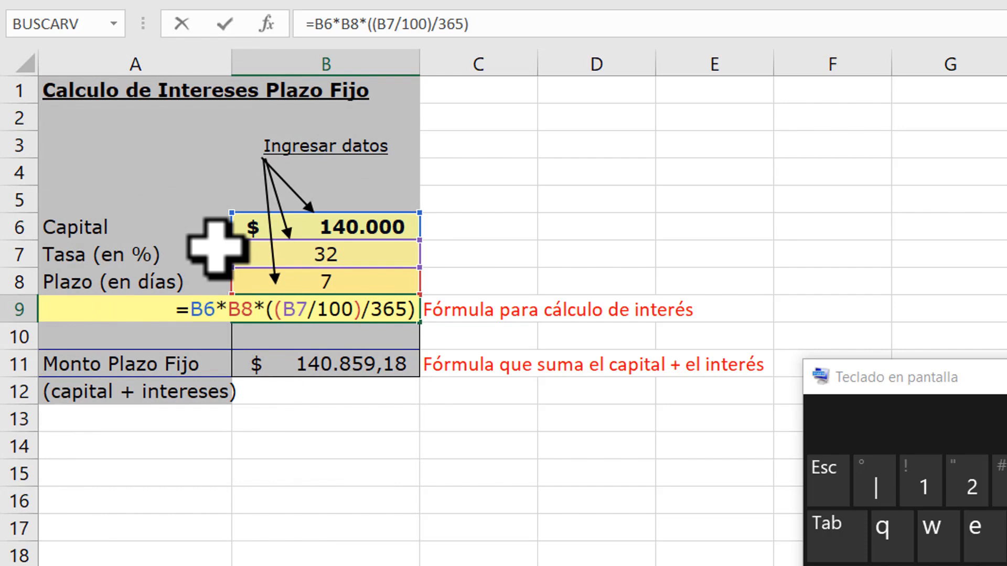
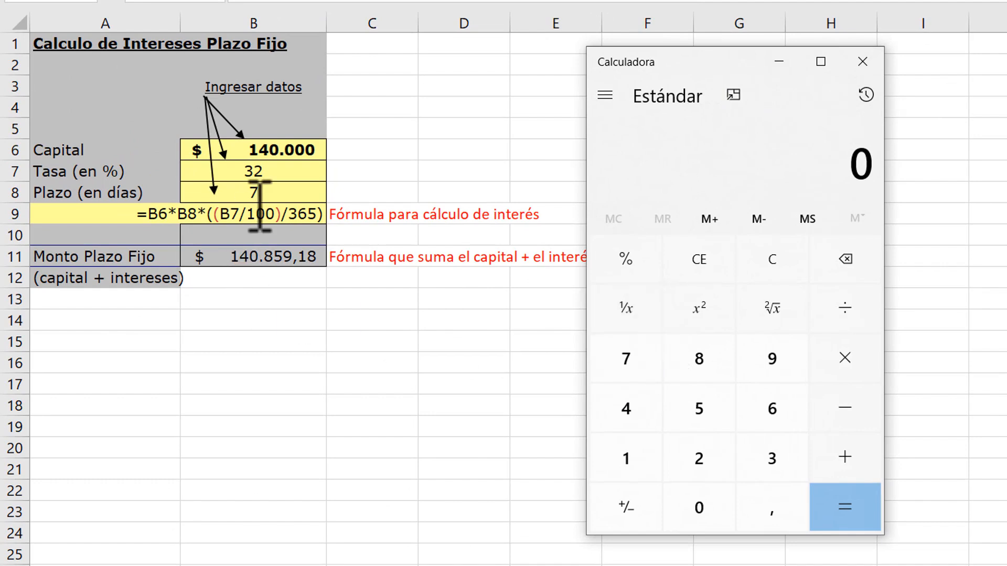
Switch to Calculadora and divide 32 by 100, dividing the result by 365.
click(769, 459)
click(721, 467)
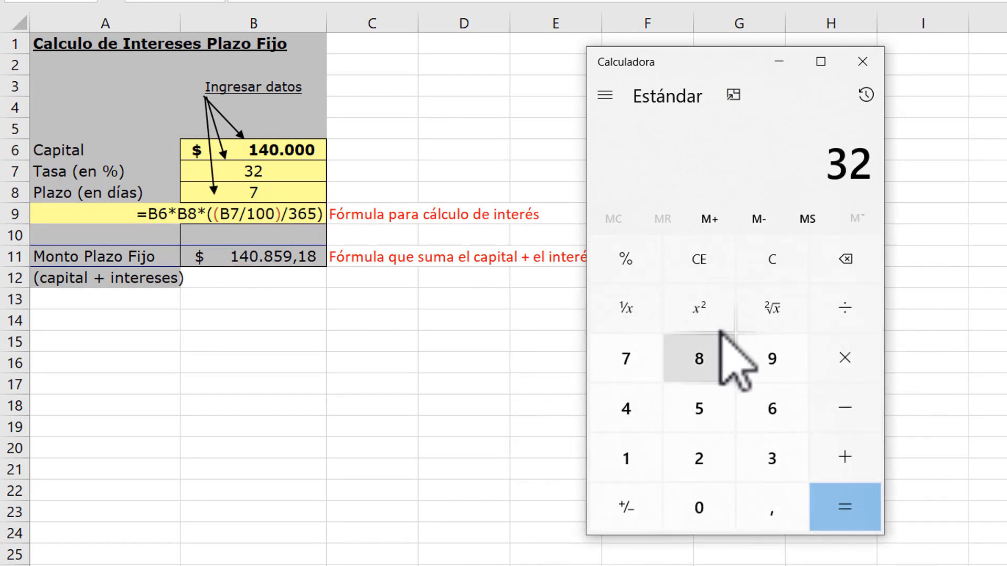
click(842, 310)
click(660, 473)
click(703, 511)
click(703, 511)
click(849, 511)
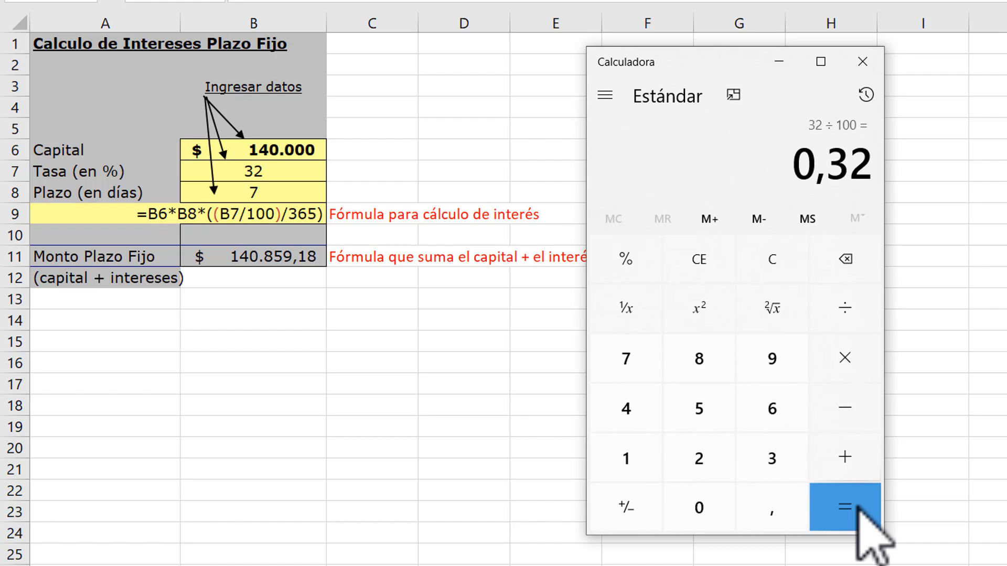
click(834, 309)
click(772, 459)
click(772, 408)
click(700, 409)
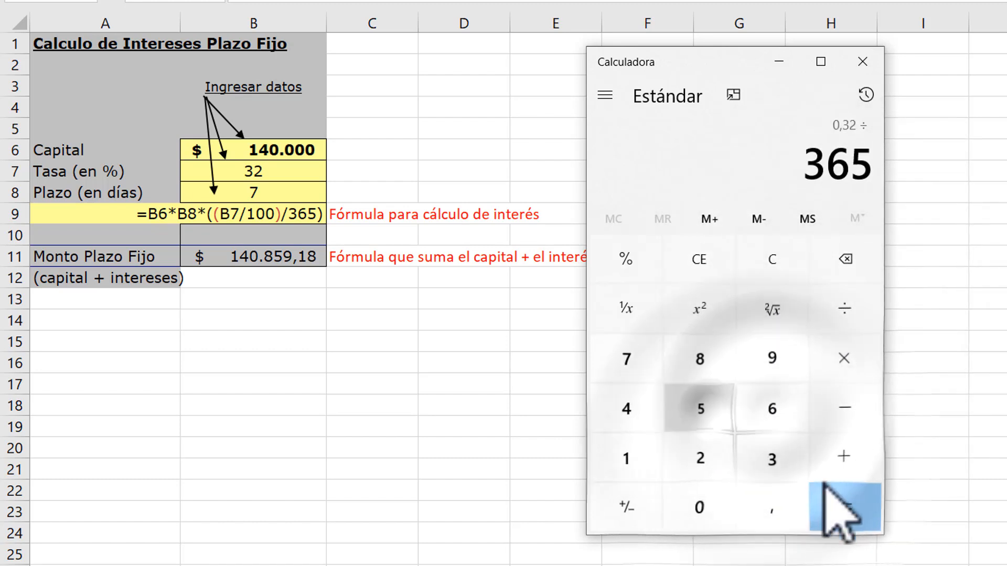
click(852, 514)
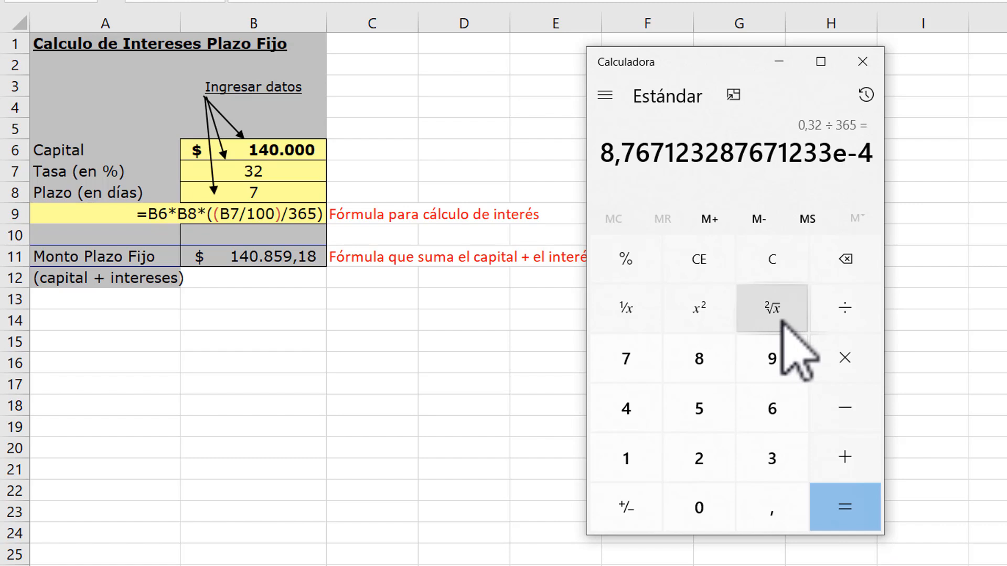
Clear the calculator and divide the 32 rate by 100 to start the interest calculation over.
click(698, 252)
click(764, 258)
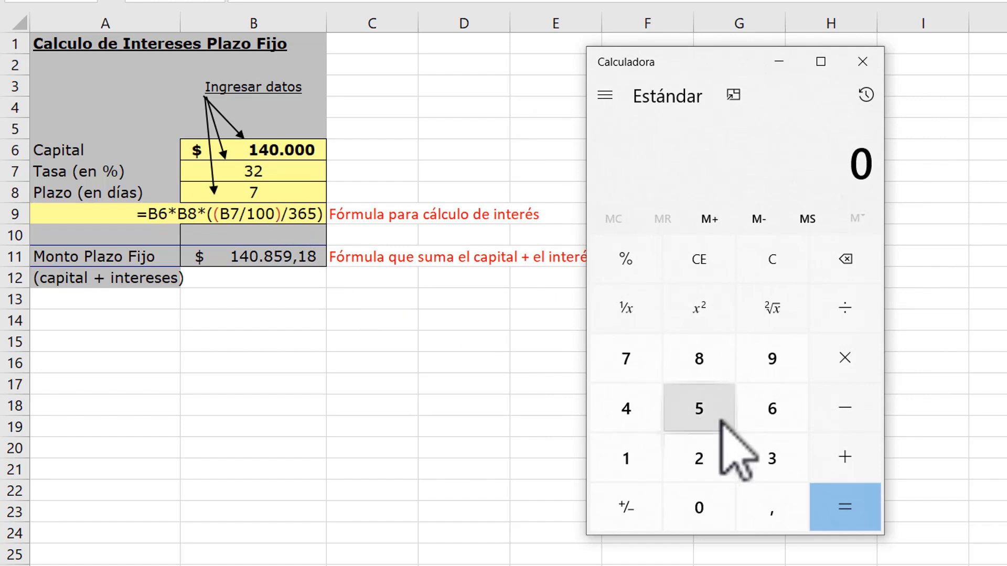
click(769, 455)
click(706, 464)
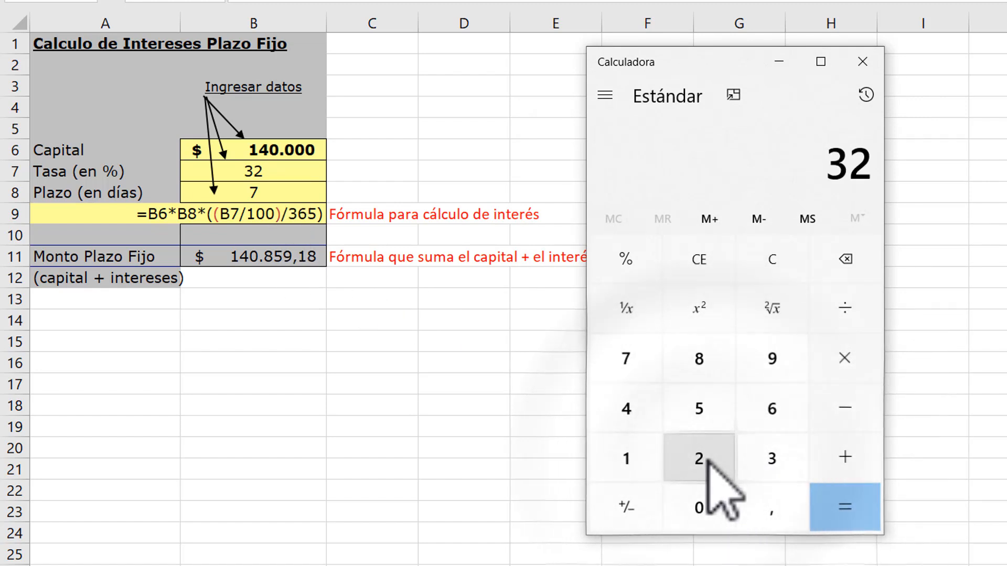
click(842, 307)
click(639, 456)
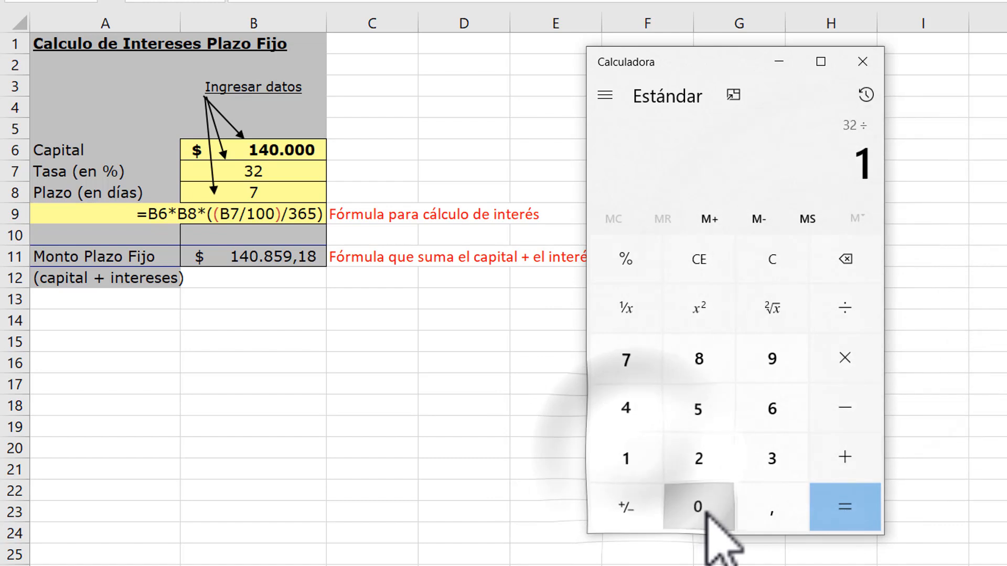
double_click(699, 507)
click(843, 506)
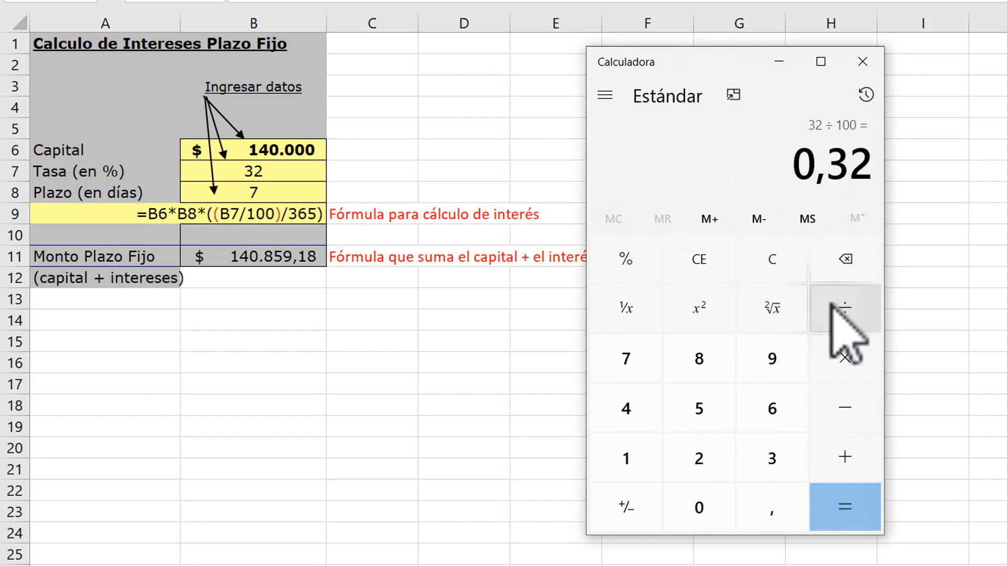
Divide the calculator result by 365 and multiply it by the 7 days of the term.
click(834, 310)
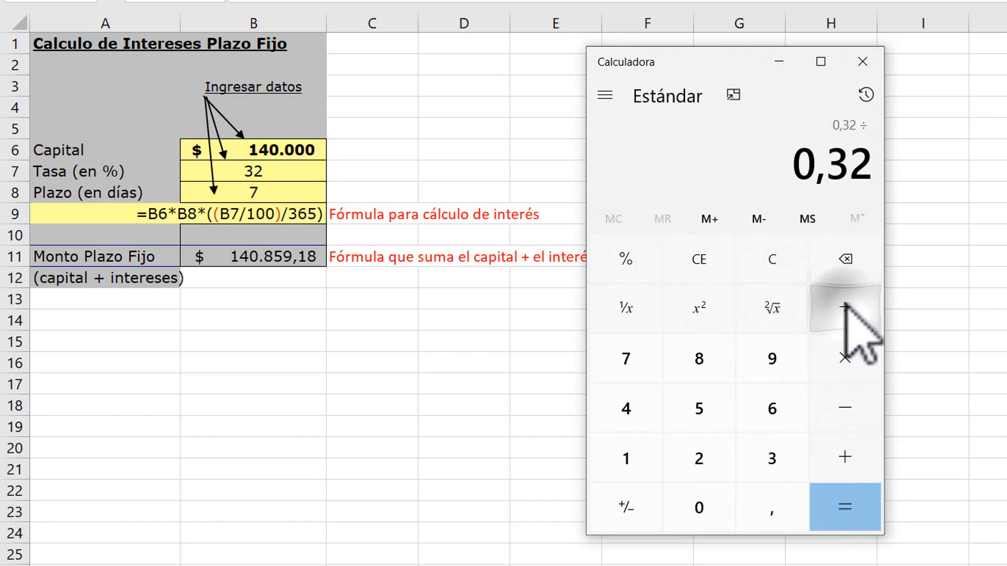
click(767, 461)
click(755, 415)
click(724, 412)
click(843, 508)
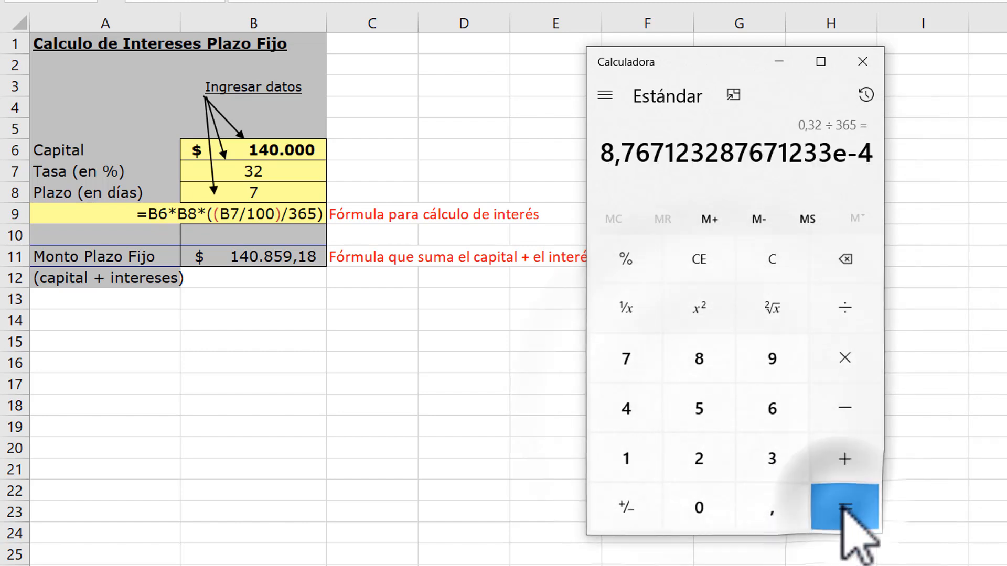
click(846, 359)
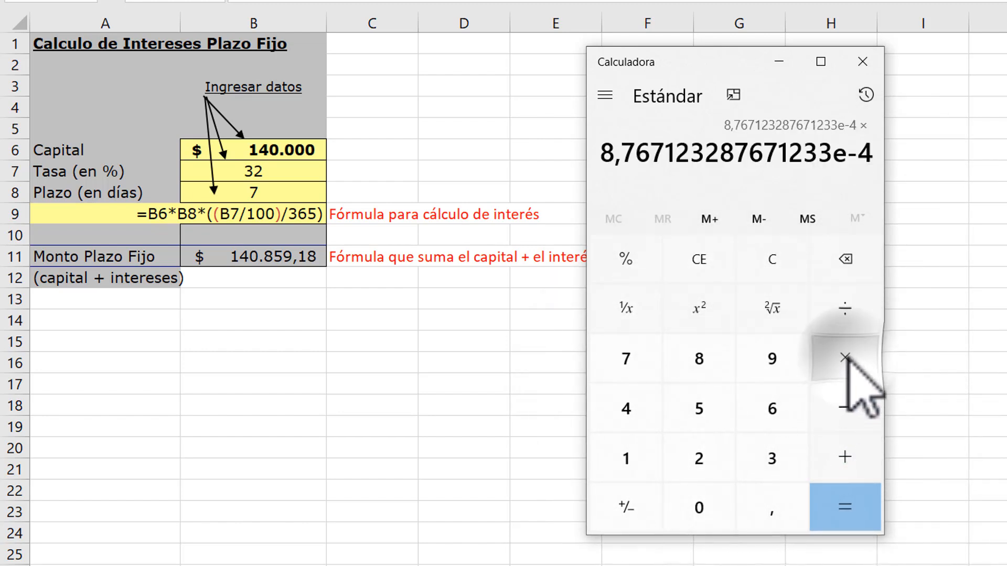
click(633, 367)
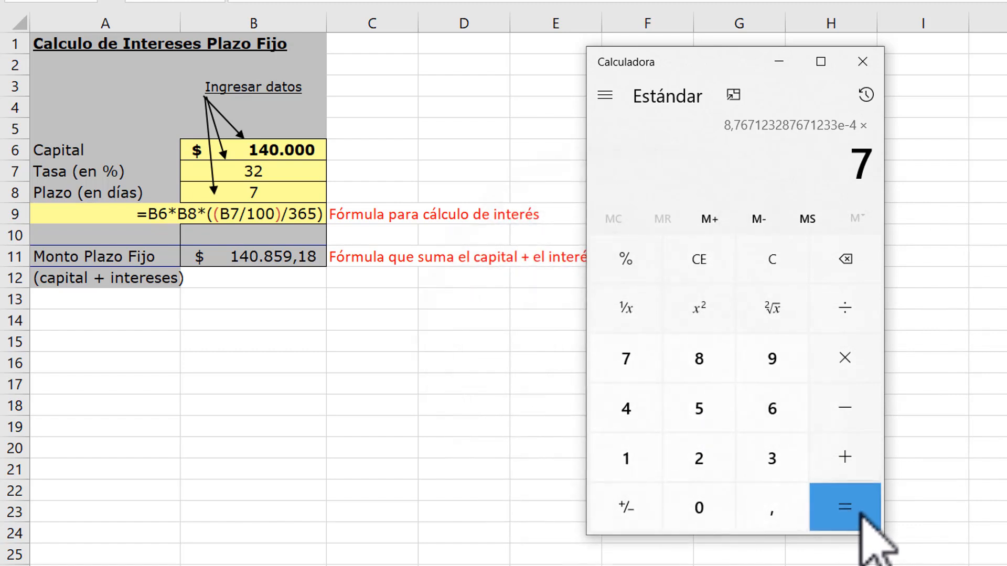
click(860, 514)
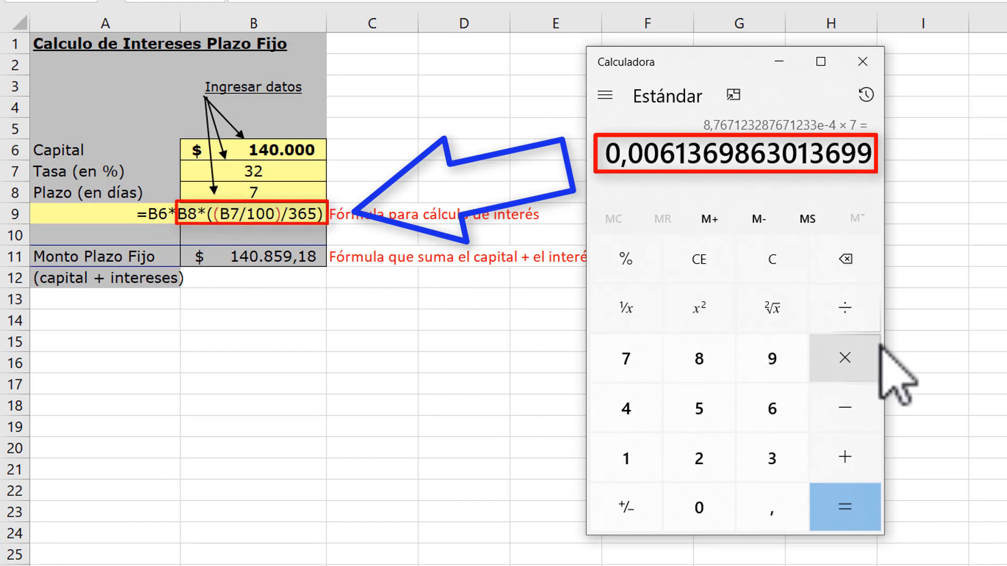
Multiply the calculator result by the 140000 capital to check the interest in B9.
click(852, 350)
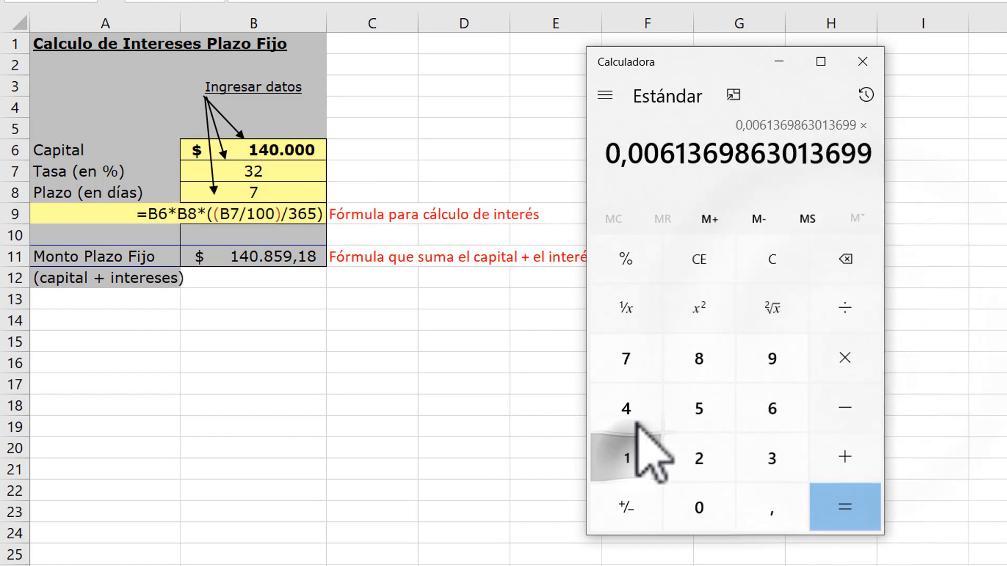
click(633, 444)
click(638, 418)
click(697, 507)
click(697, 508)
click(697, 508)
click(697, 508)
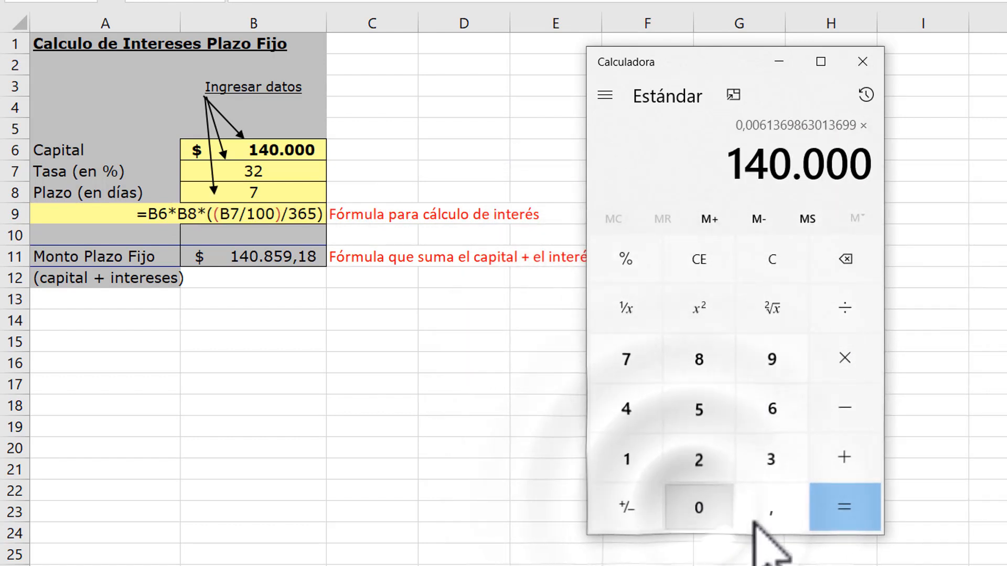
click(839, 514)
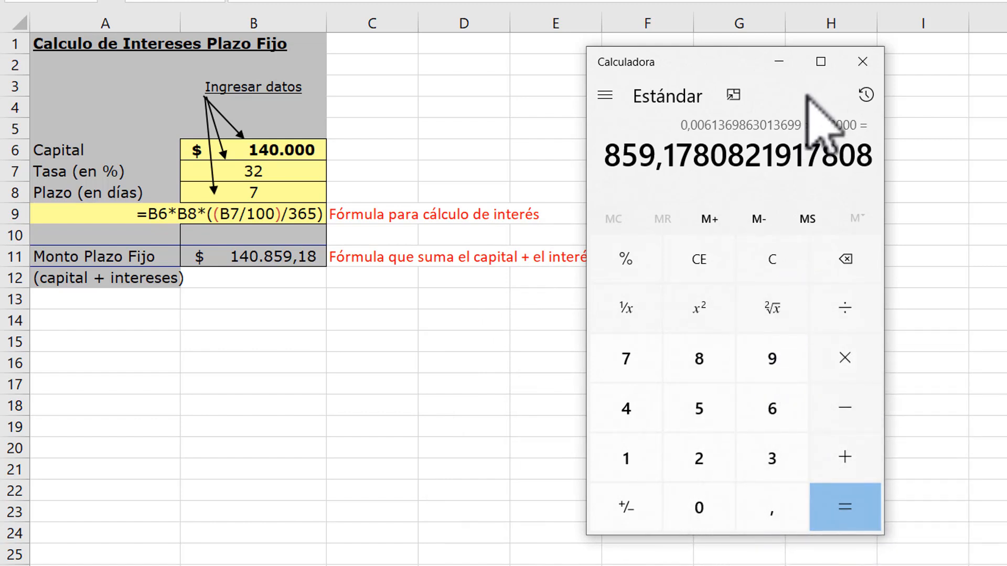
Compare the Interes formula in B9 with the result in the calculator, then inspect the formula's cell references.
click(787, 67)
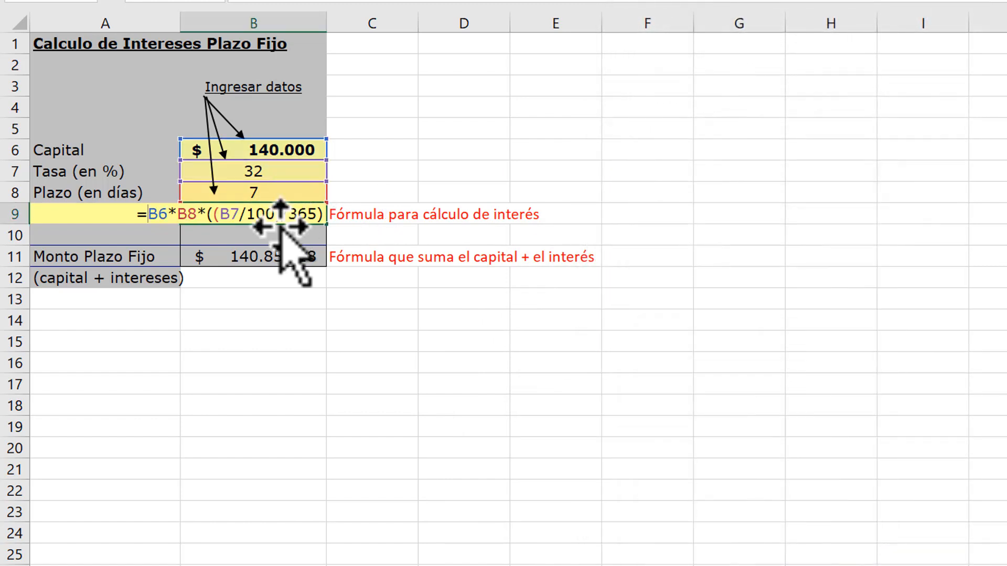
key(Escape)
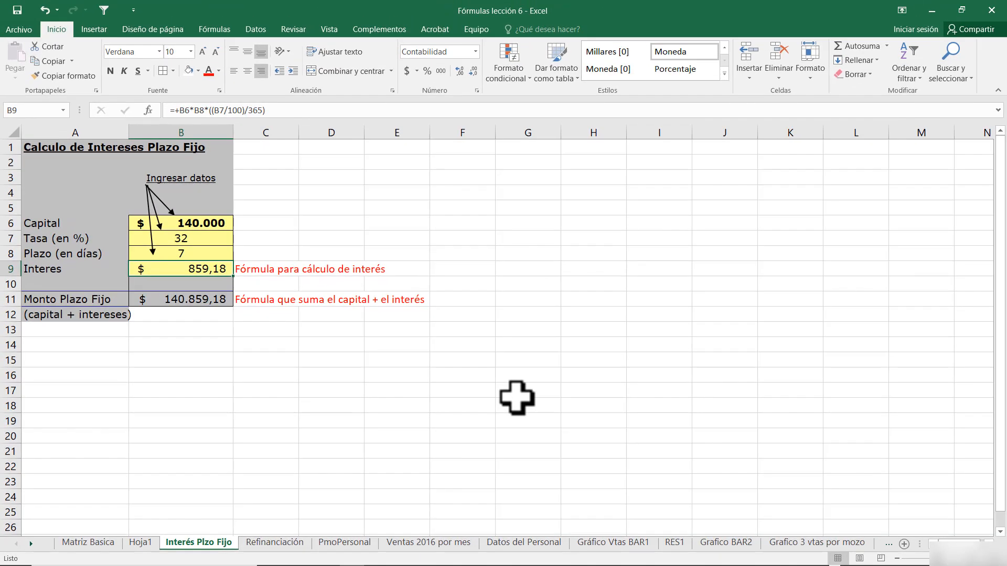
mouse_move(573, 563)
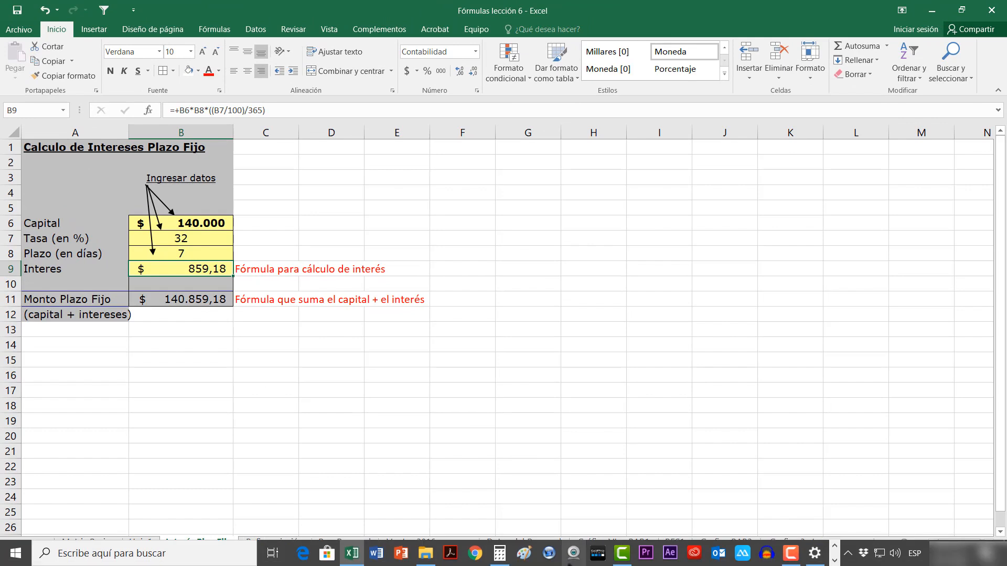
click(501, 555)
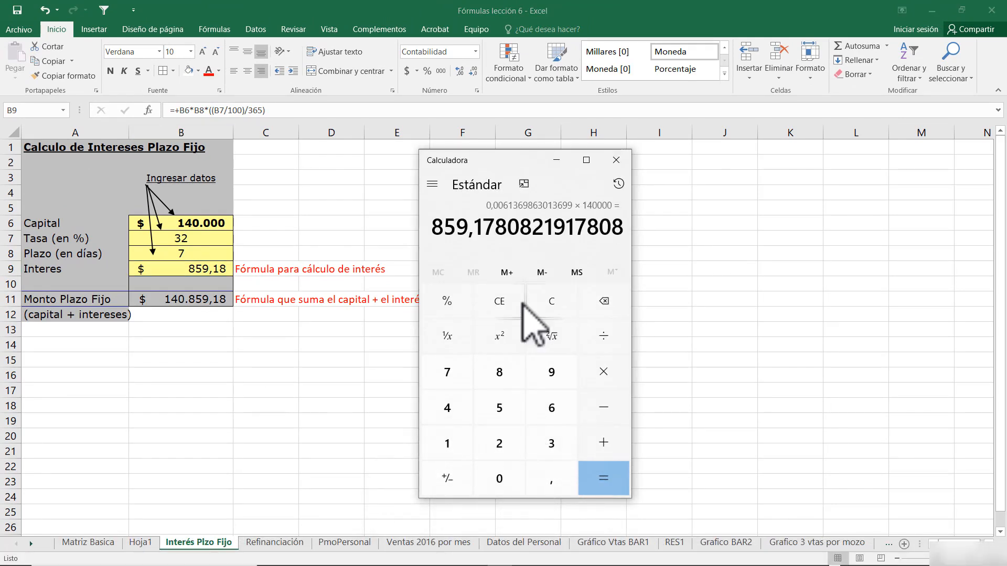
click(557, 160)
double_click(213, 269)
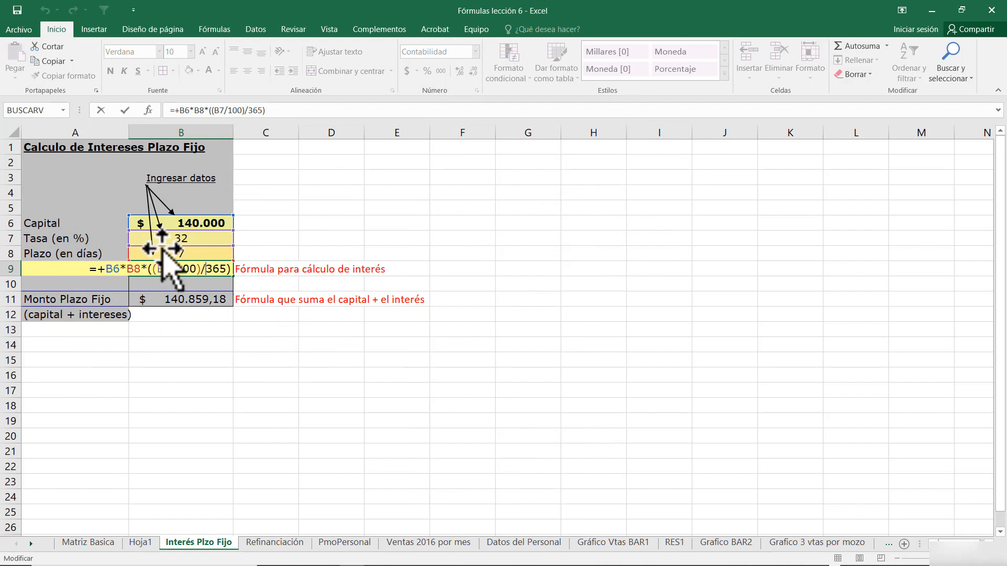
key(Escape)
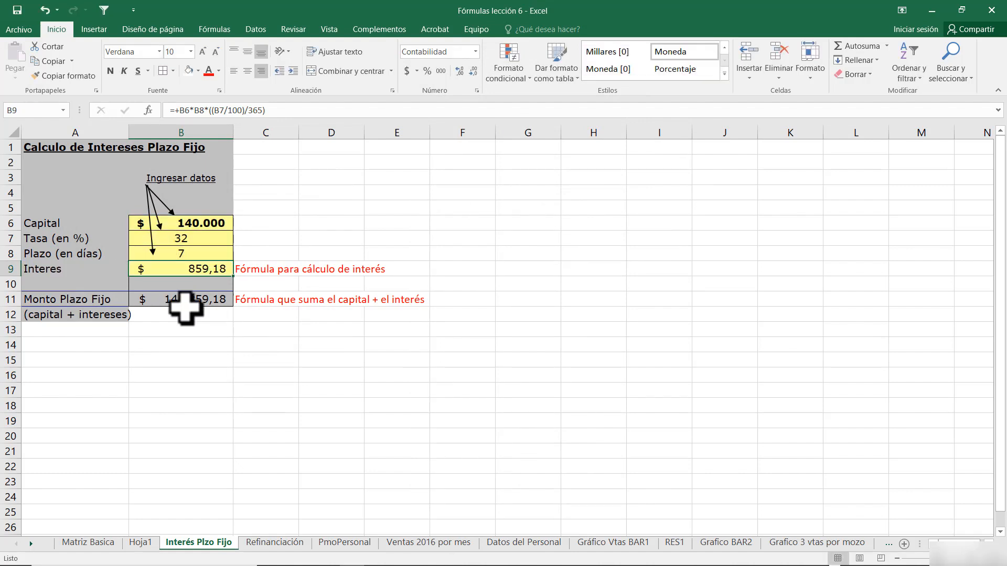
Inspect the Monto Plazo Fijo formula in B11 that adds the capital and the interest.
click(202, 299)
double_click(158, 298)
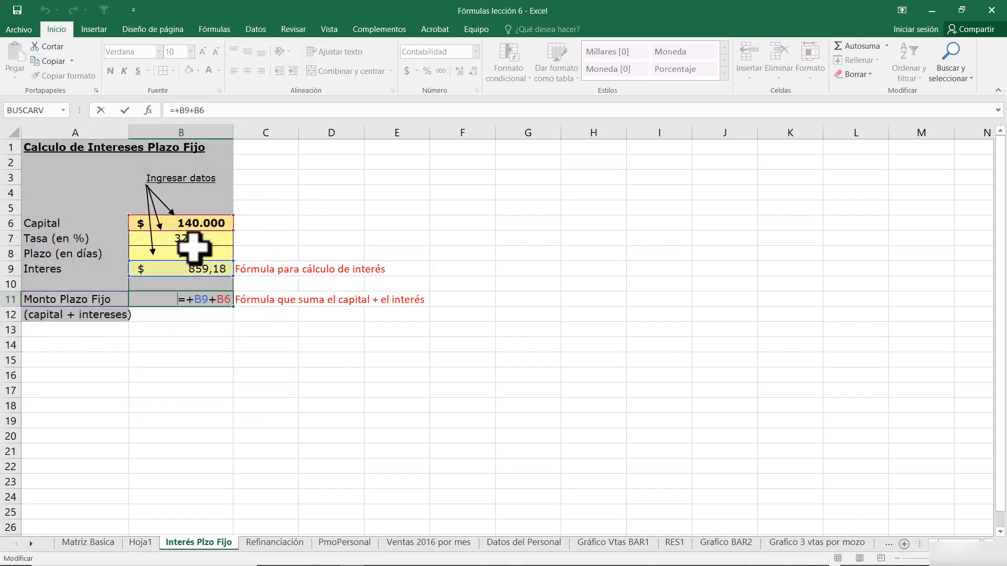
key(Escape)
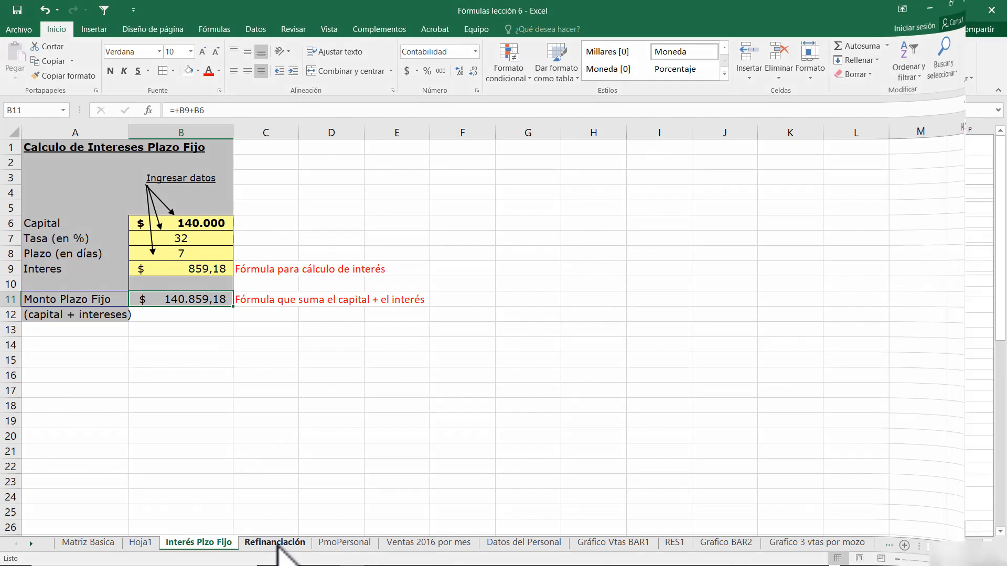
View the Refinanciación sheet and the loan amortization table on PmoPersonal, and return to Refinanciación.
click(276, 546)
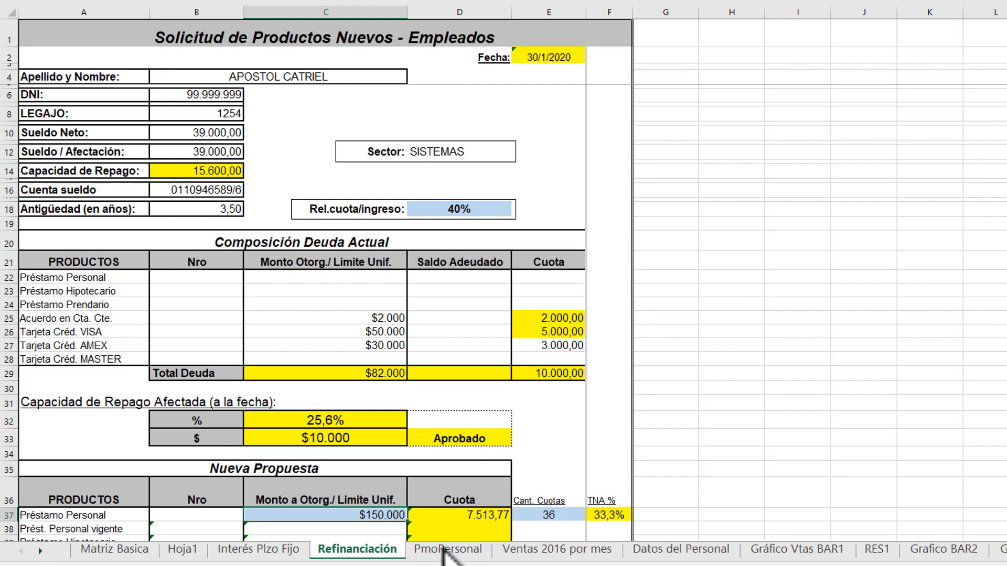
click(460, 550)
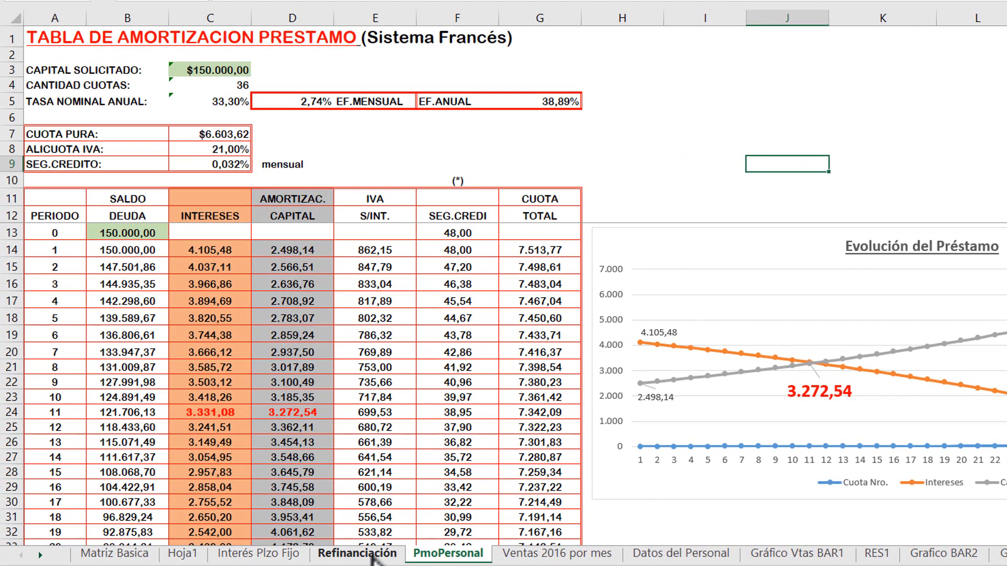
click(374, 556)
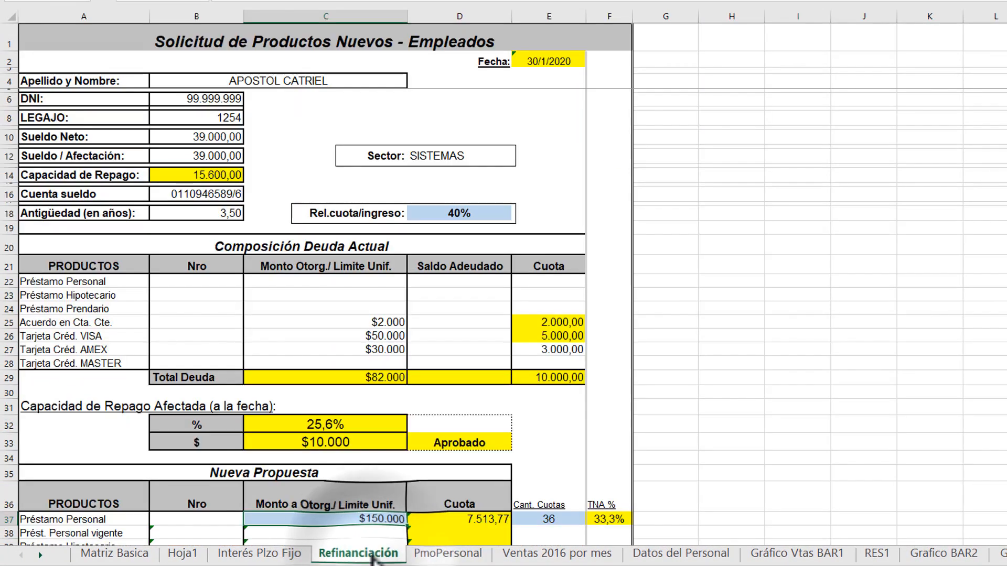
Review the applicant name, Fecha and Rel.cuota/ingreso cells of the employee product request.
click(263, 77)
click(546, 62)
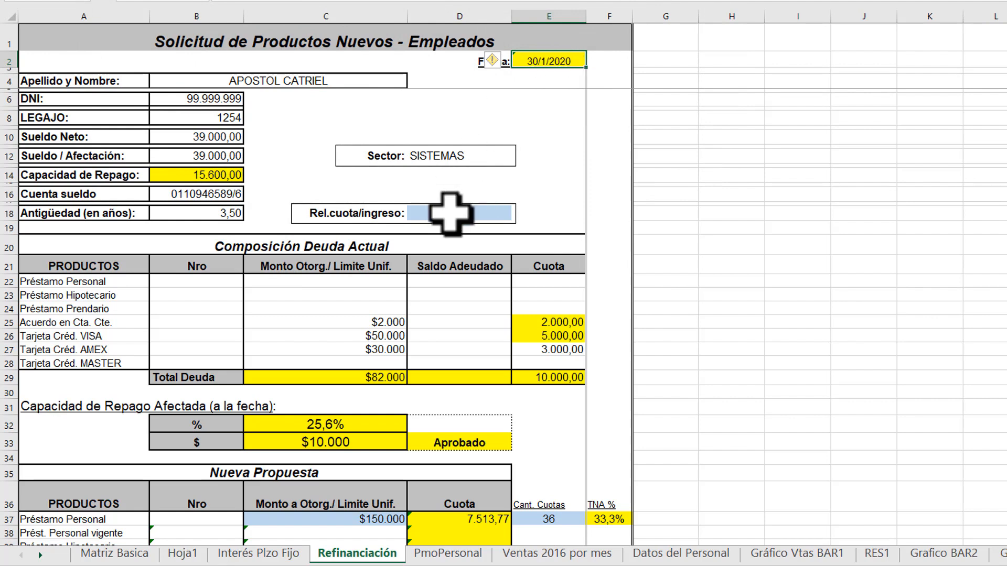
click(468, 213)
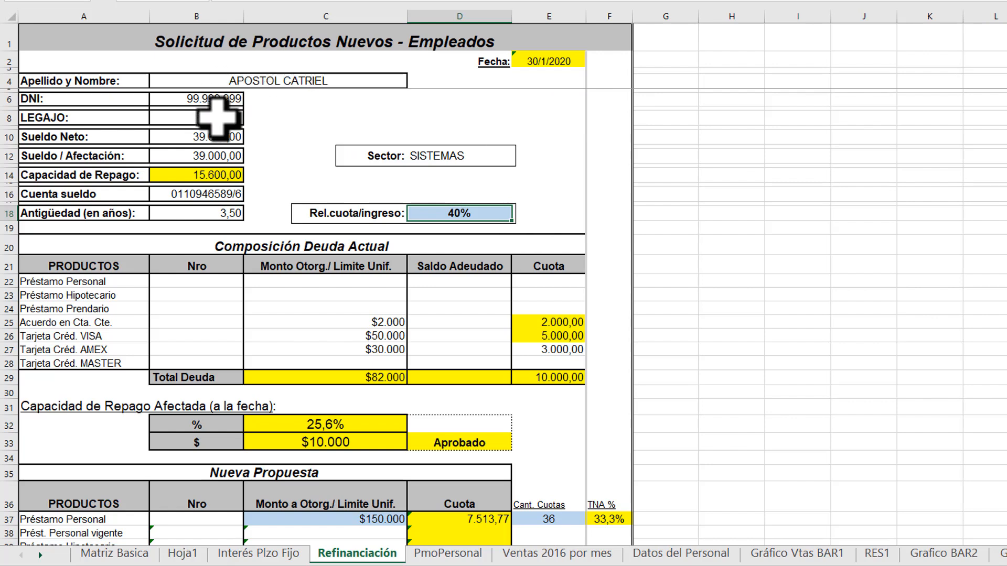
Set the applicant's Sueldo Neto to 38000.
click(214, 137)
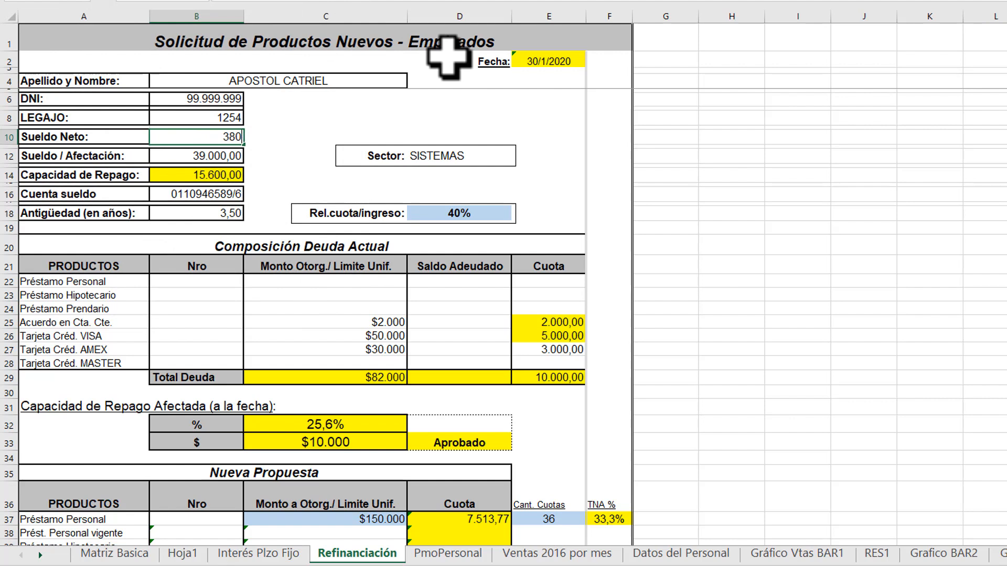
key(Return)
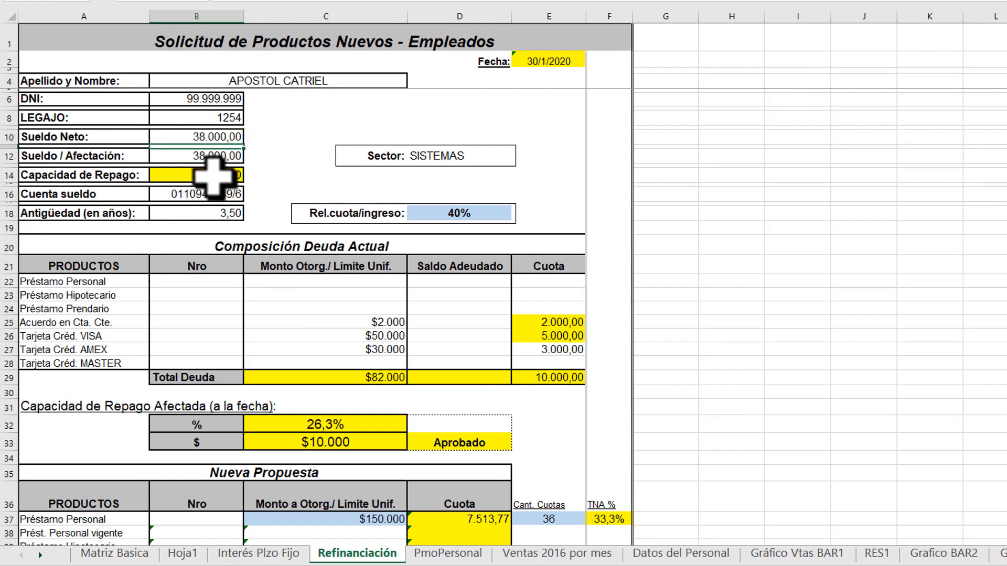
Review the Capacidad de Repago, Cuenta sueldo, Antigüedad and Rel.cuota/ingreso cells.
click(215, 175)
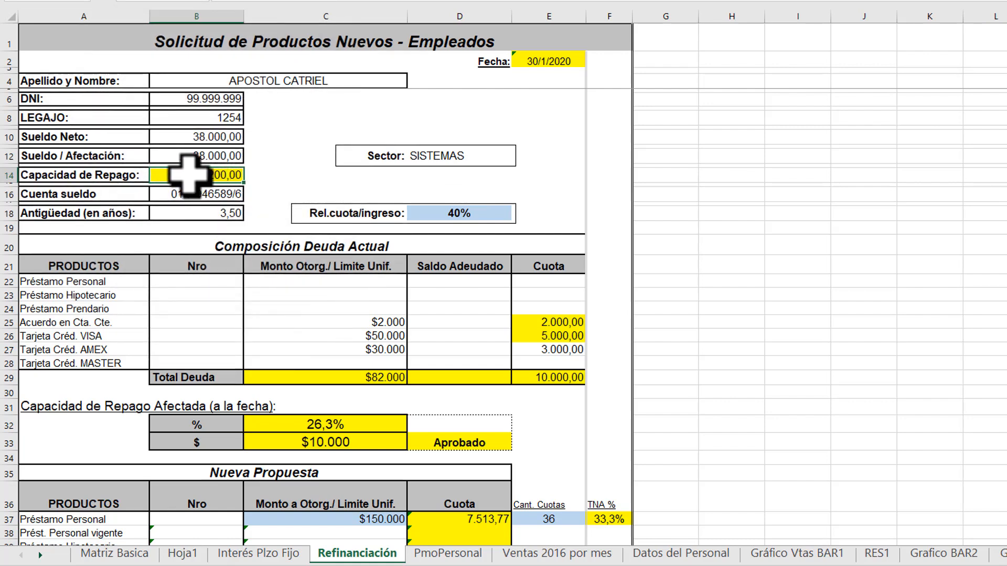
click(194, 194)
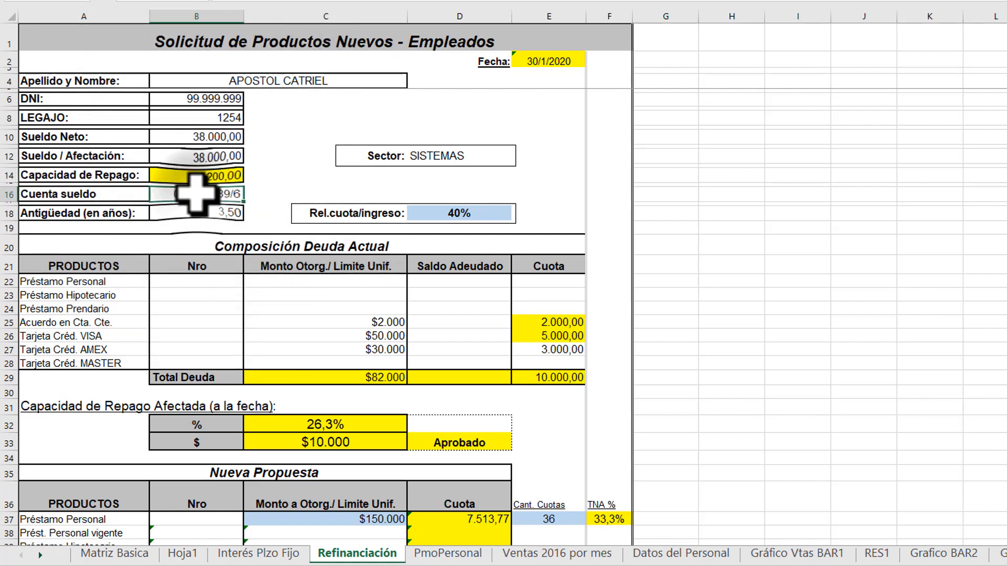
click(217, 212)
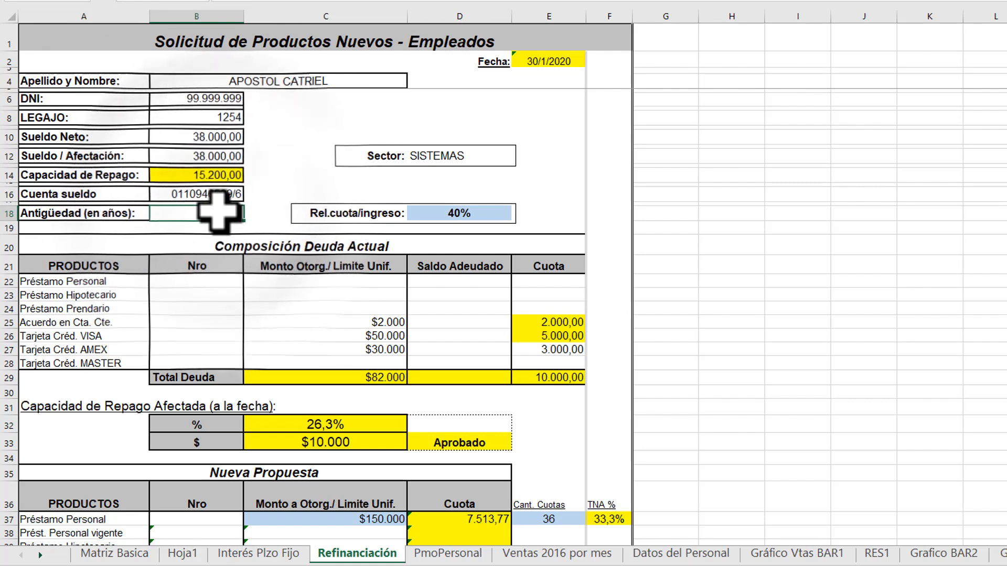
click(467, 214)
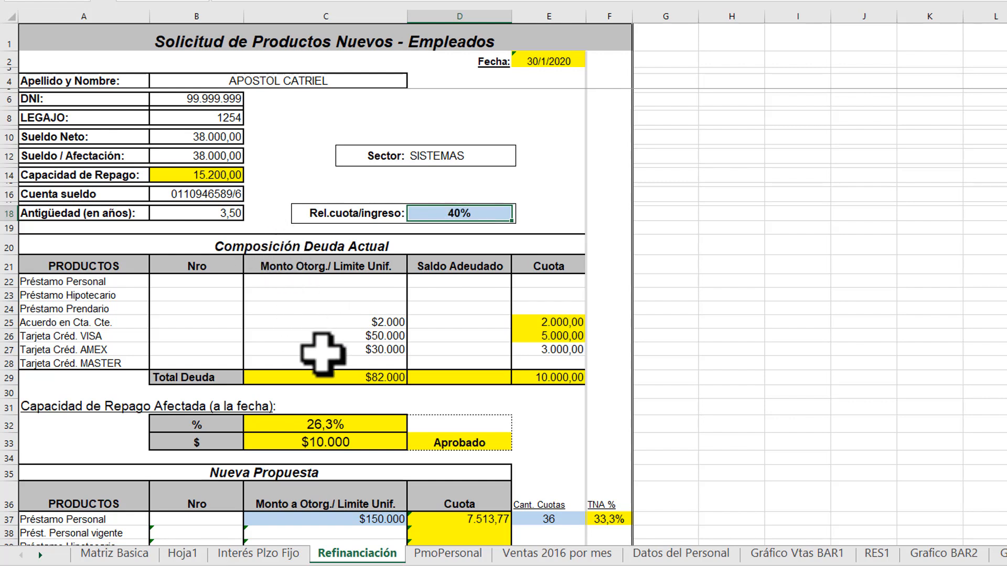
Review the product list in Composición Deuda Actual and the Acuerdo en Cta. Cte. row.
drag(110, 283, 105, 367)
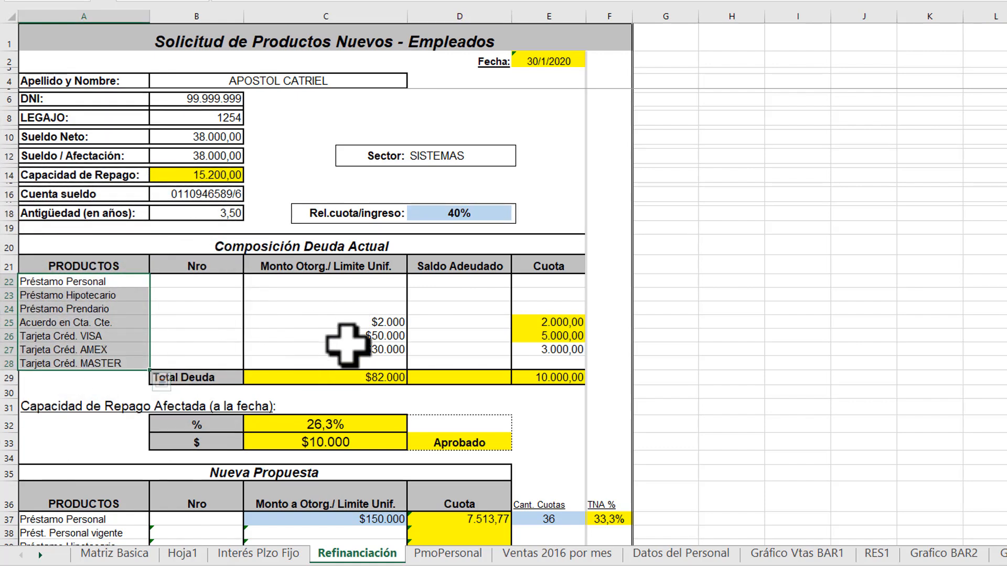
click(367, 322)
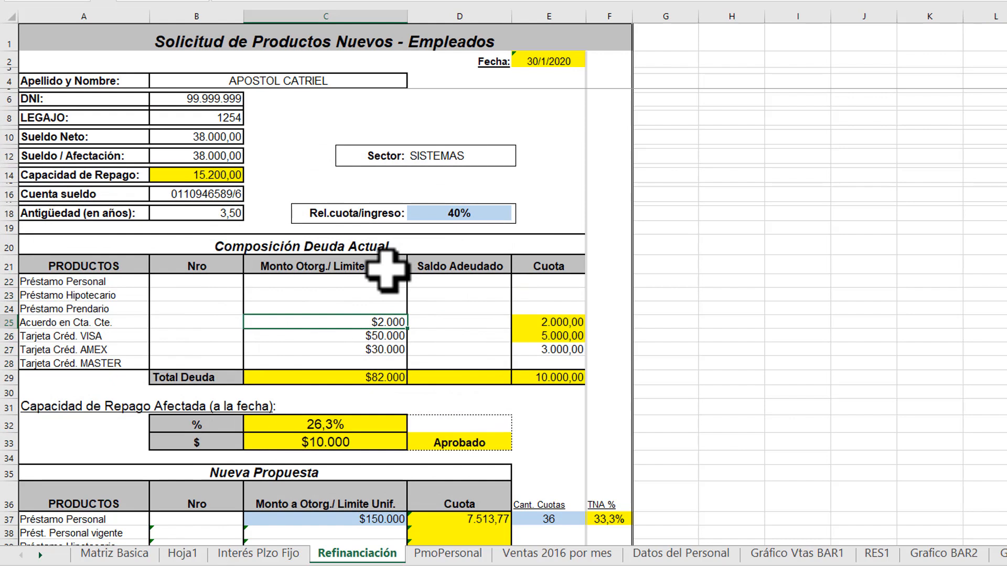
key(Right)
key(Right)
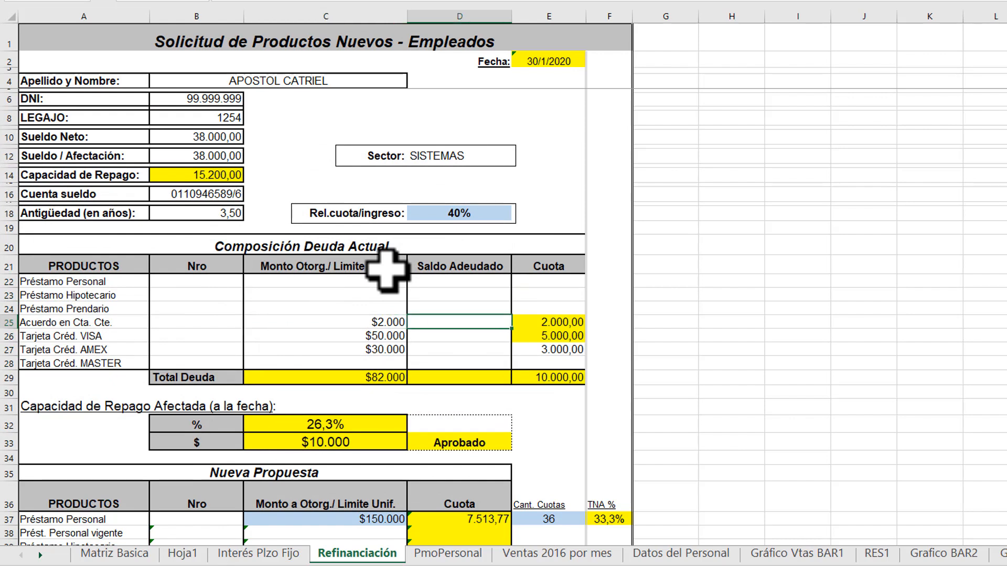
key(Left)
key(Left)
key(Left)
key(Right)
Examine the Tarjeta Créd. VISA row and the formula behind its Cuota in E26.
key(Down)
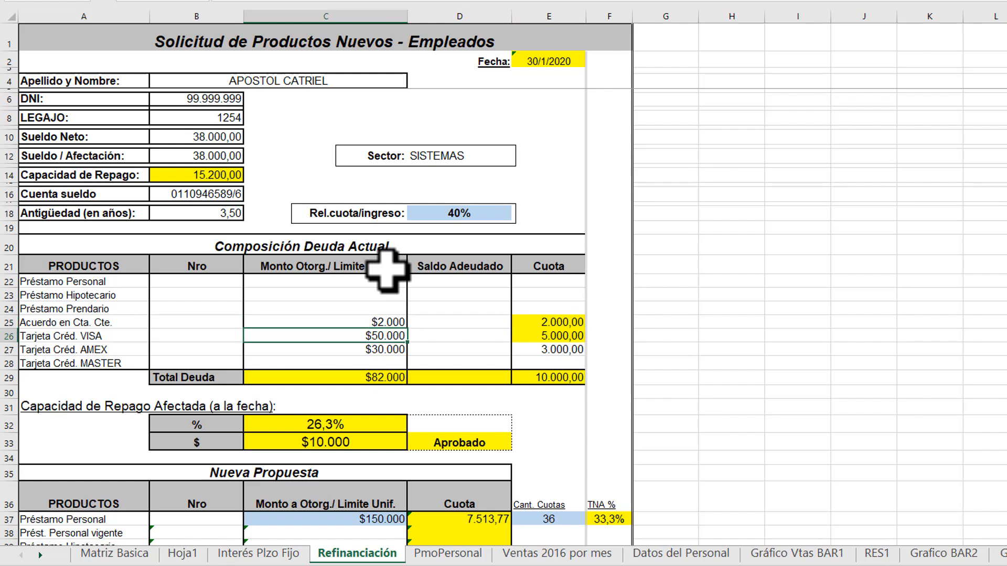
key(Right)
key(Right)
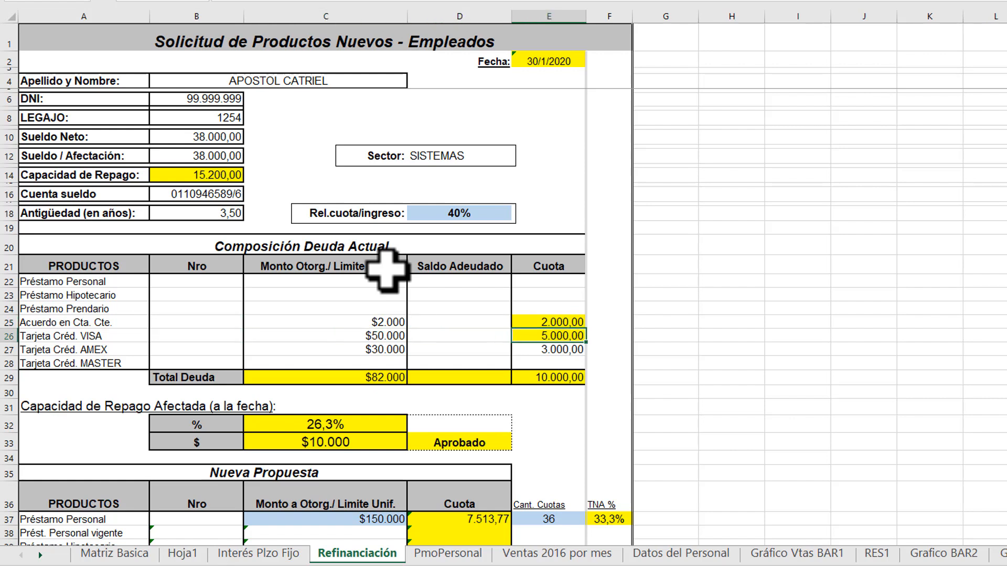
key(F2)
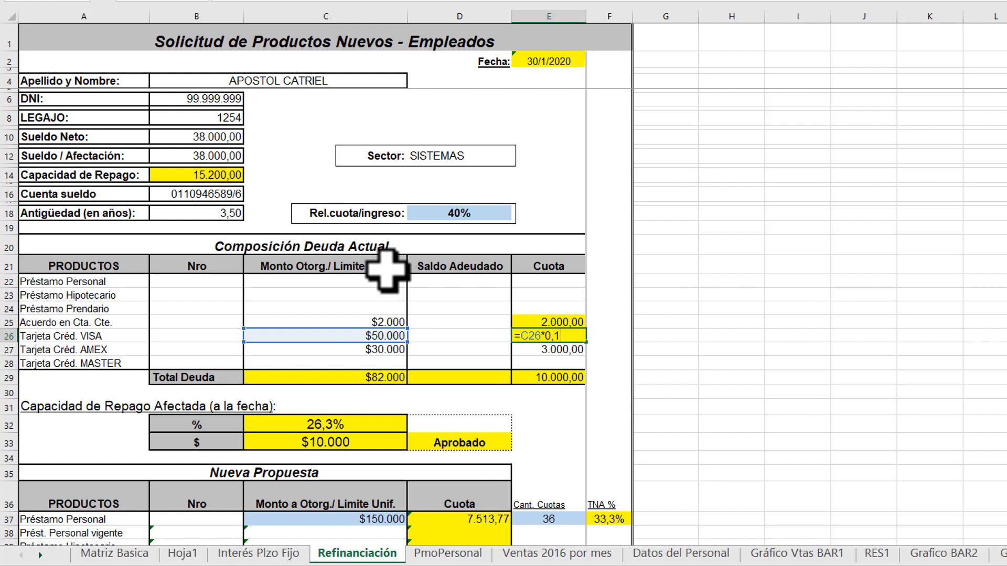
key(Escape)
Fill the Tarjeta Créd. AMEX Cuota cell E27 with yellow and enter the formula =C27*0,1 in it.
key(Down)
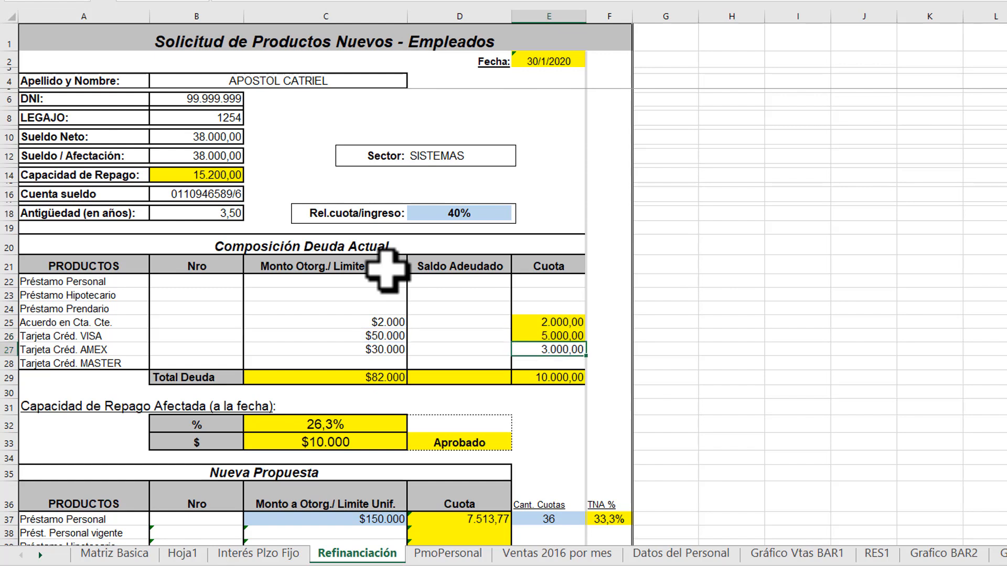
click(257, 1)
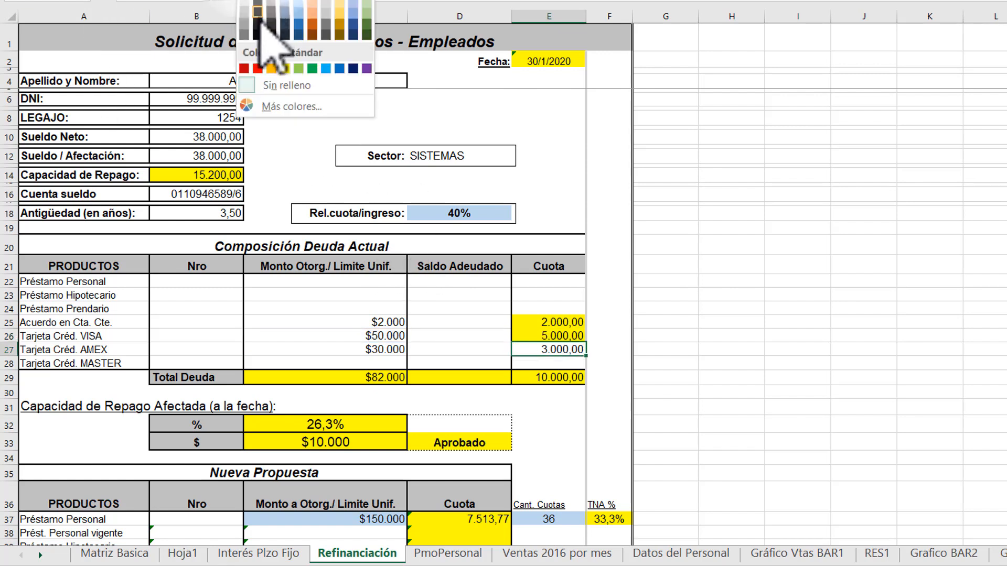
click(285, 68)
key(Left)
key(Left)
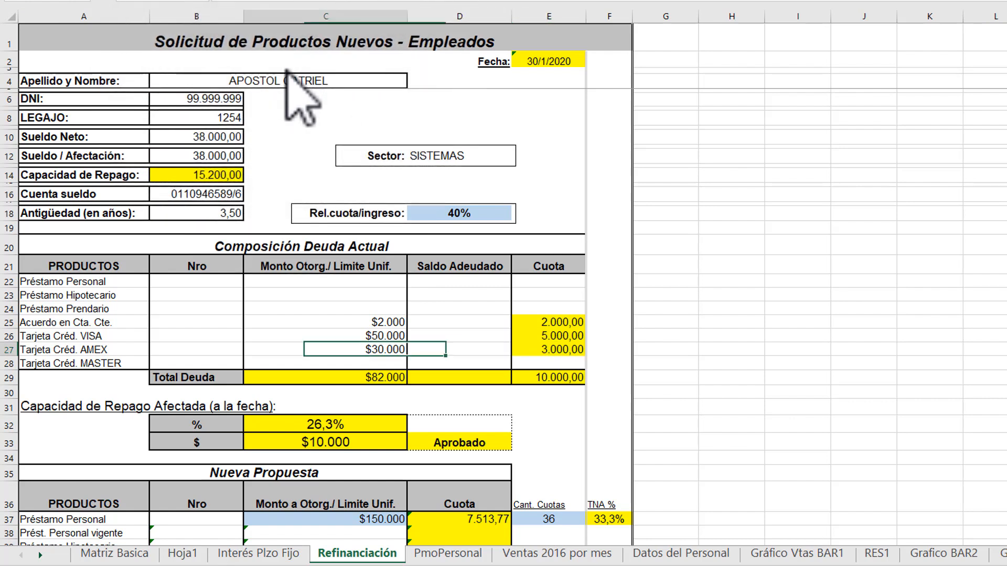
key(Right)
key(Right)
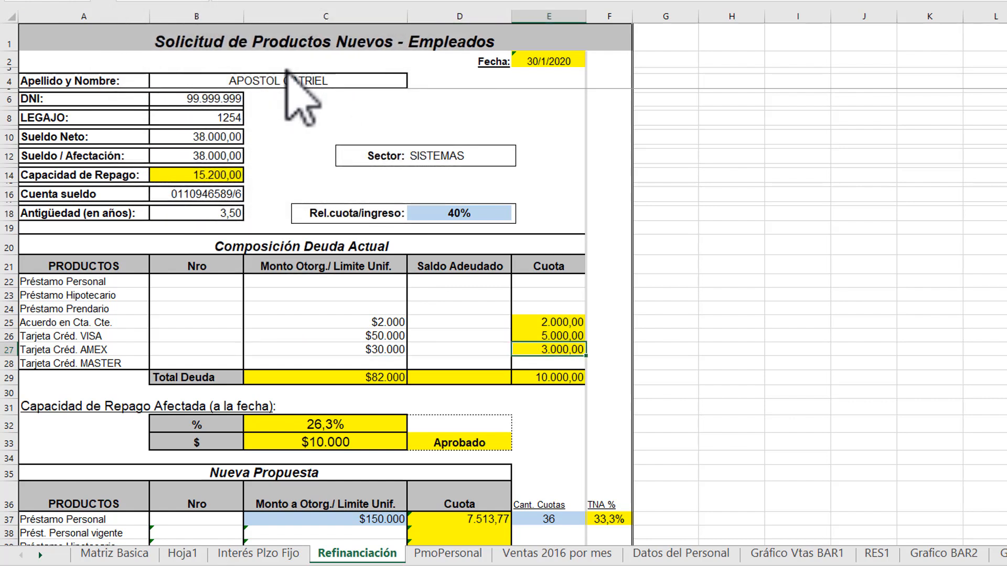
text(=C27*0,1)
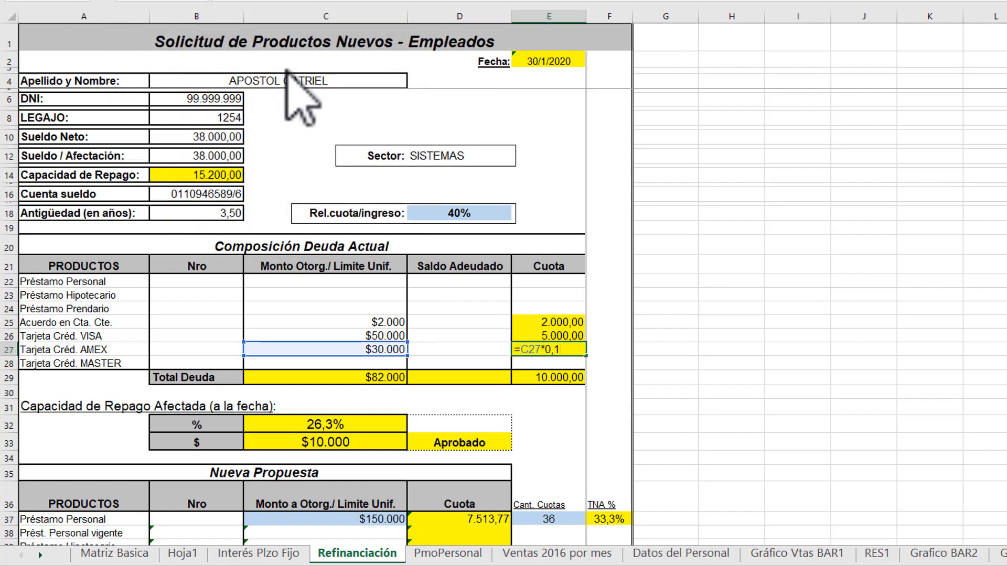
key(ctrl+Return)
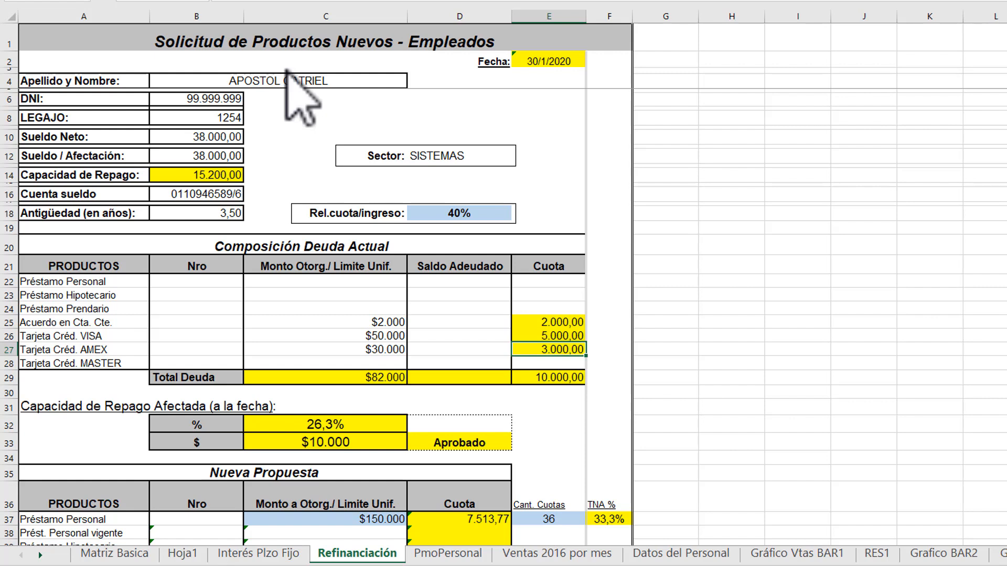
Extend the SUMA range of the Total Deuda Cuota cell E29 to E22:E28.
key(Down)
key(Down)
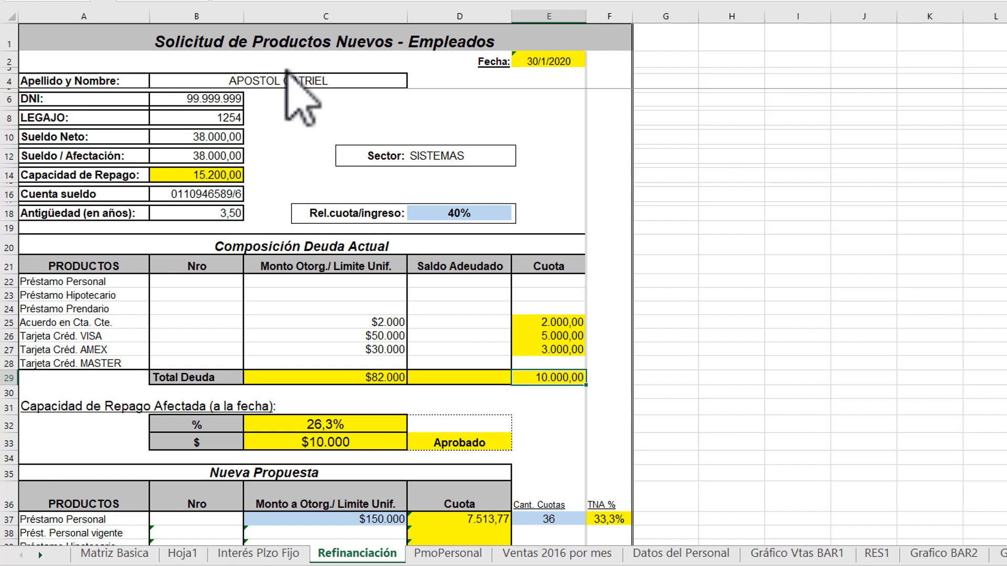
key(F2)
key(Escape)
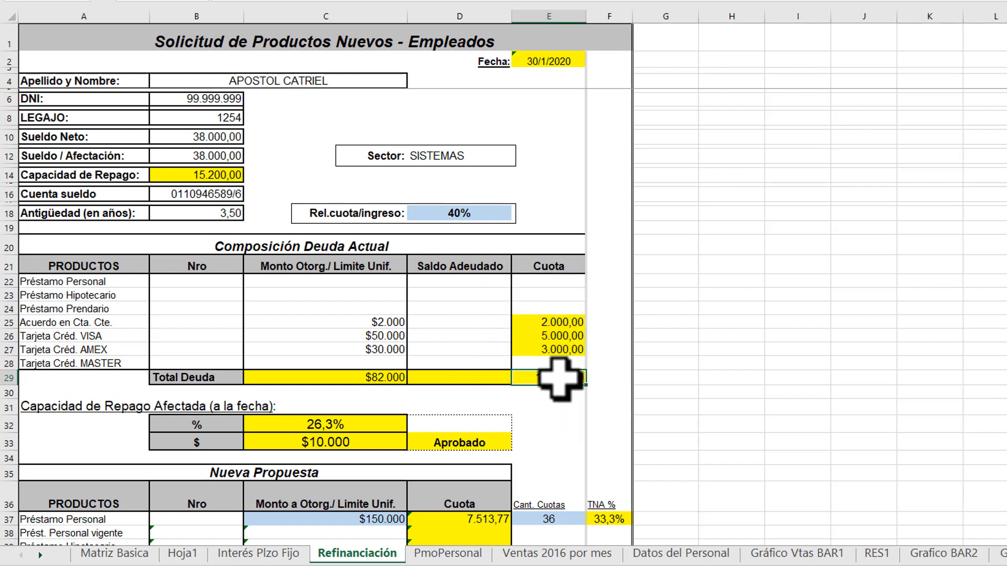
key(F2)
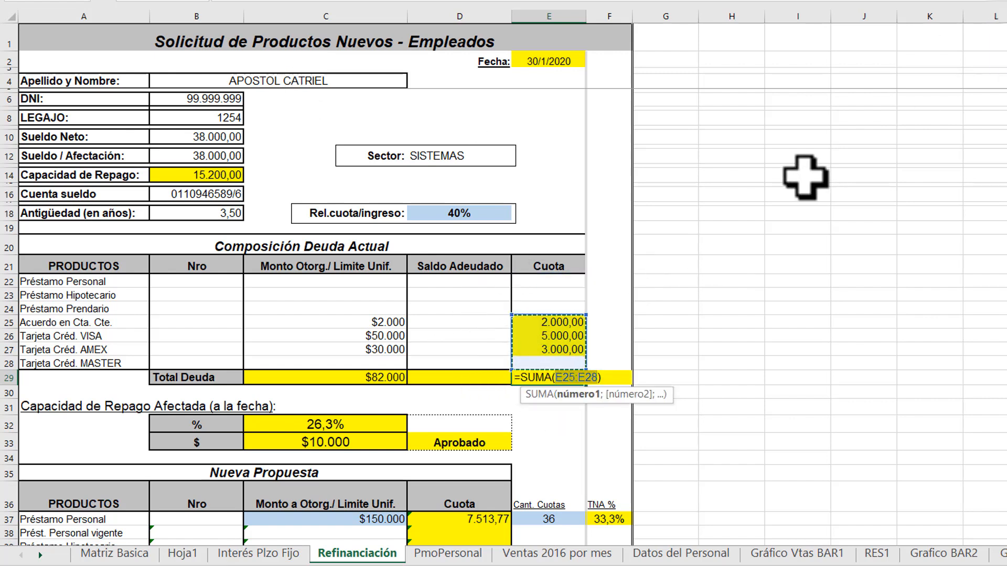
drag(577, 362, 548, 351)
drag(545, 356, 545, 355)
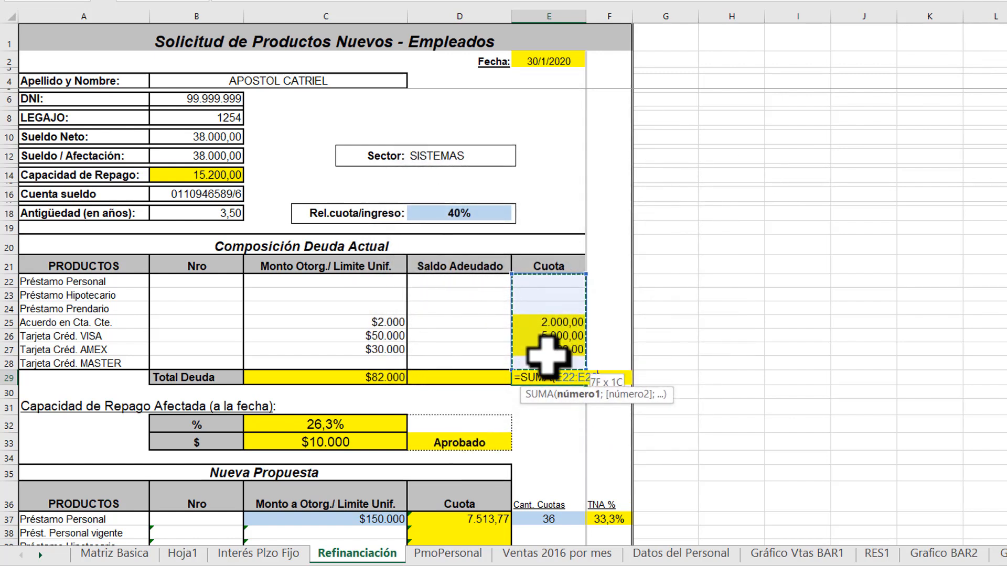
key(Return)
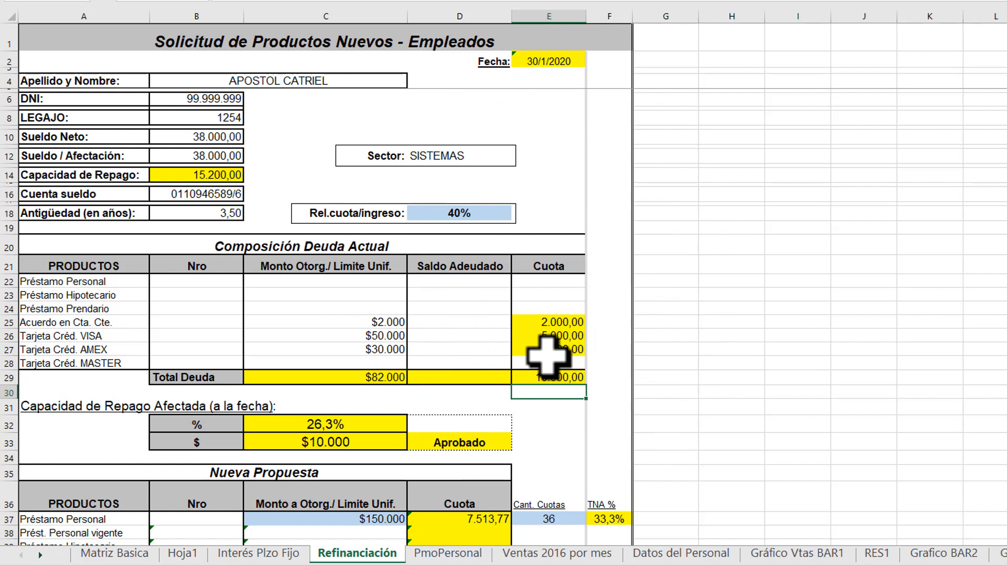
Review the Total Deuda amounts in C29 and E29 and the percentage formula in C32 under Capacidad de Repago Afectada.
click(556, 379)
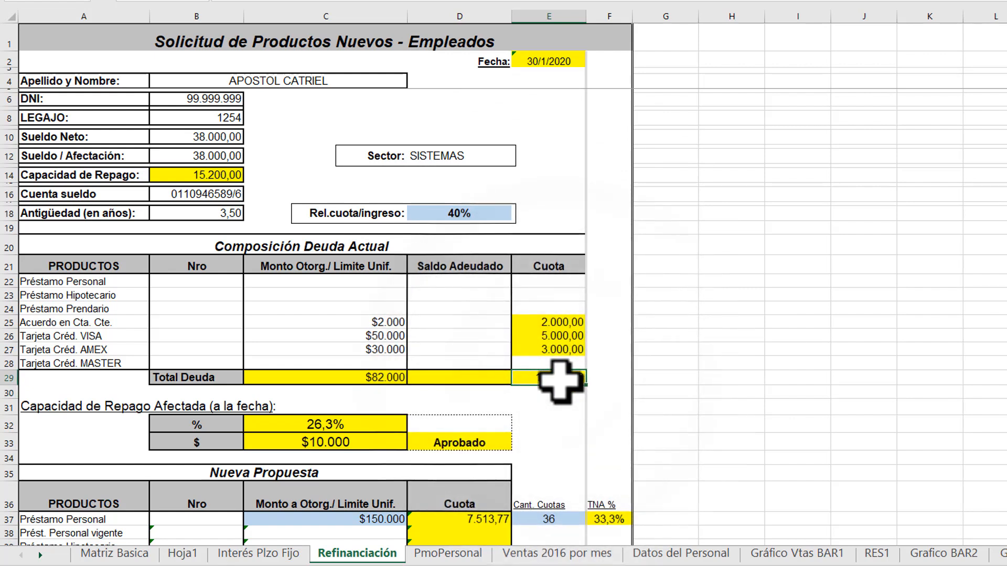
click(382, 377)
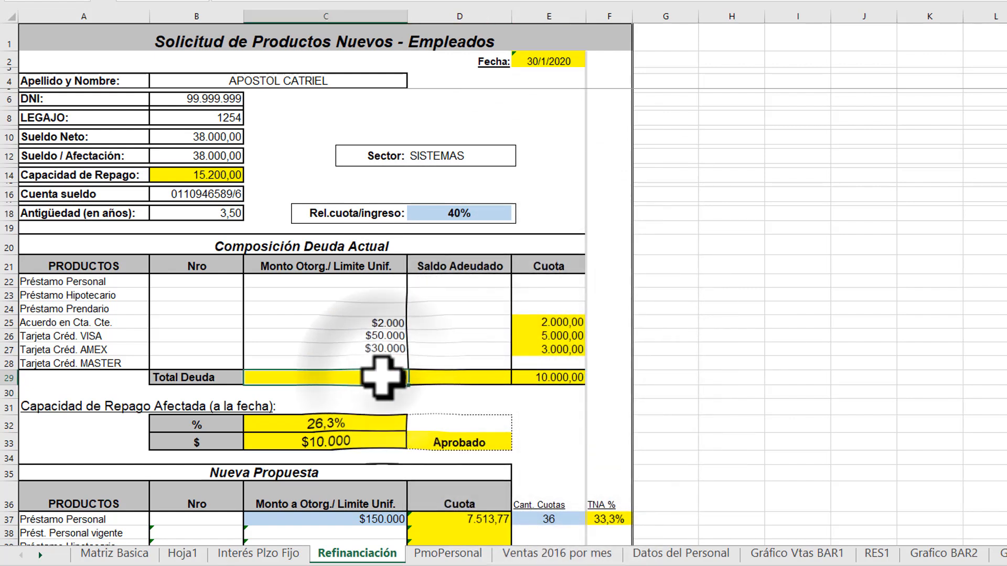
click(556, 379)
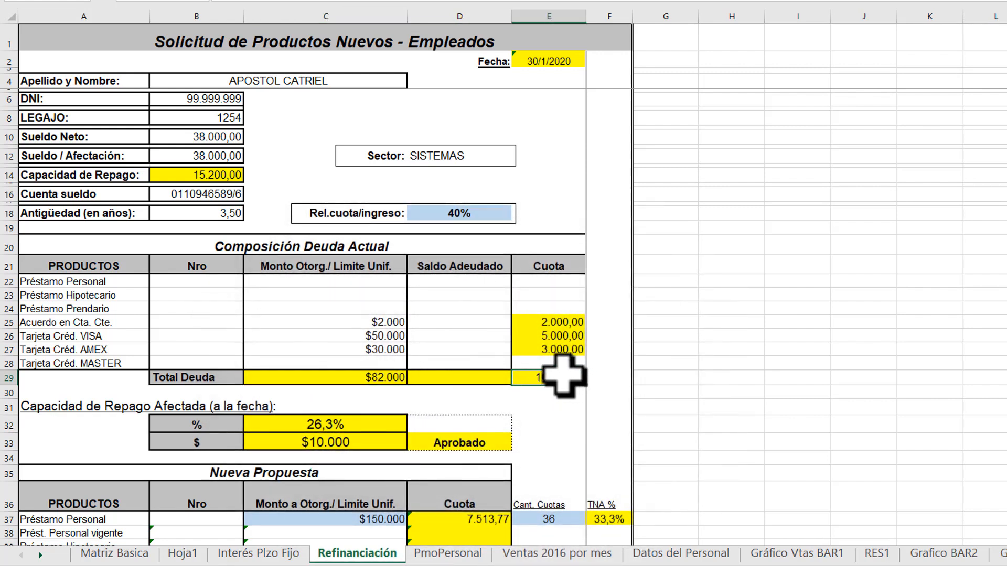
click(354, 424)
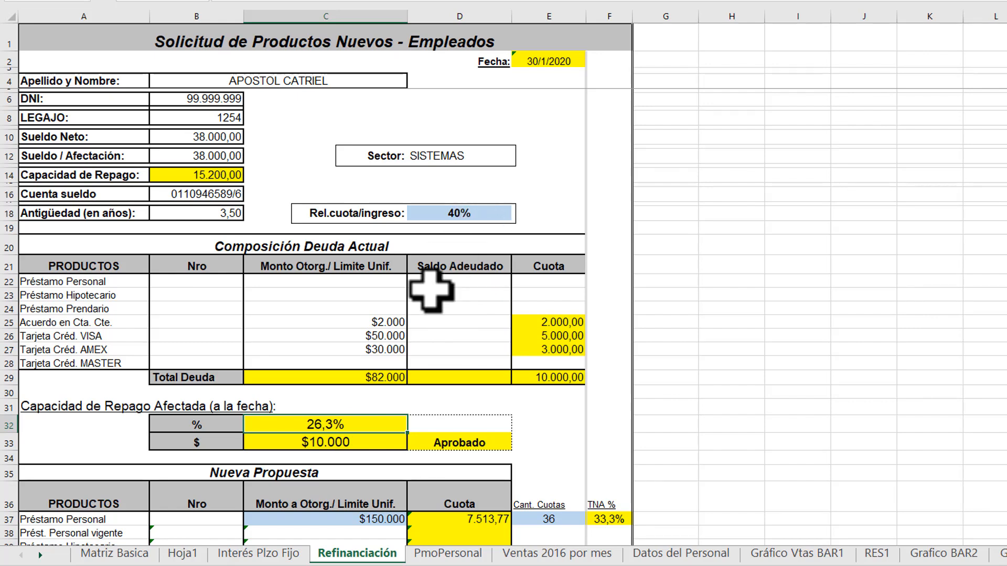
double_click(374, 428)
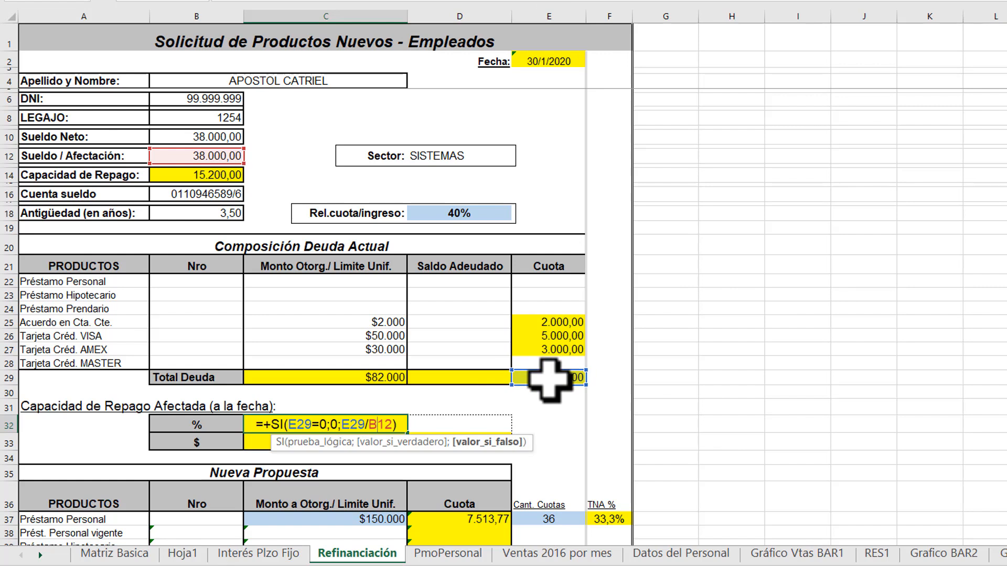
key(ctrl+Return)
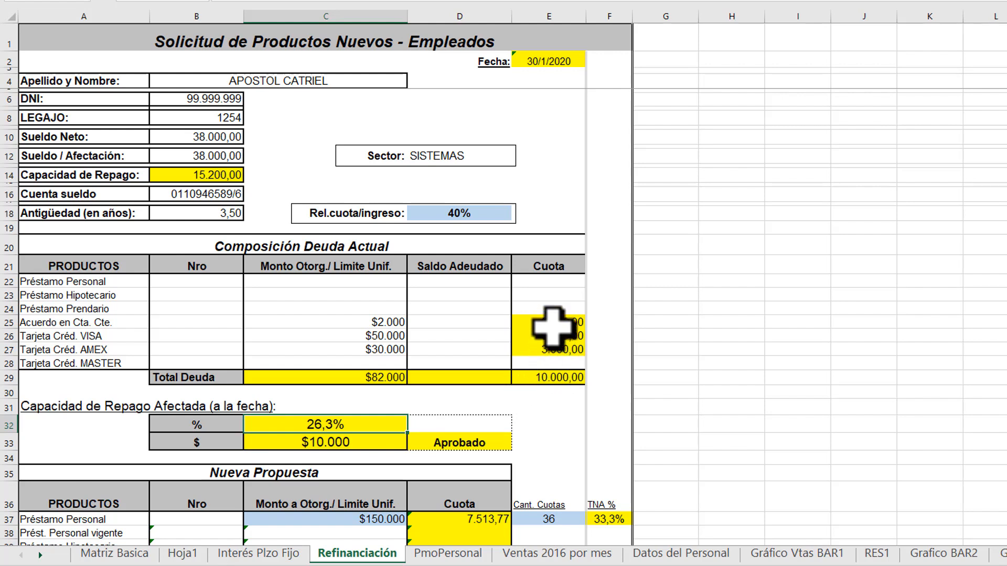
Clear the Cuota values in E25:E27 as a test and undo the deletion.
drag(552, 320, 556, 354)
key(Delete)
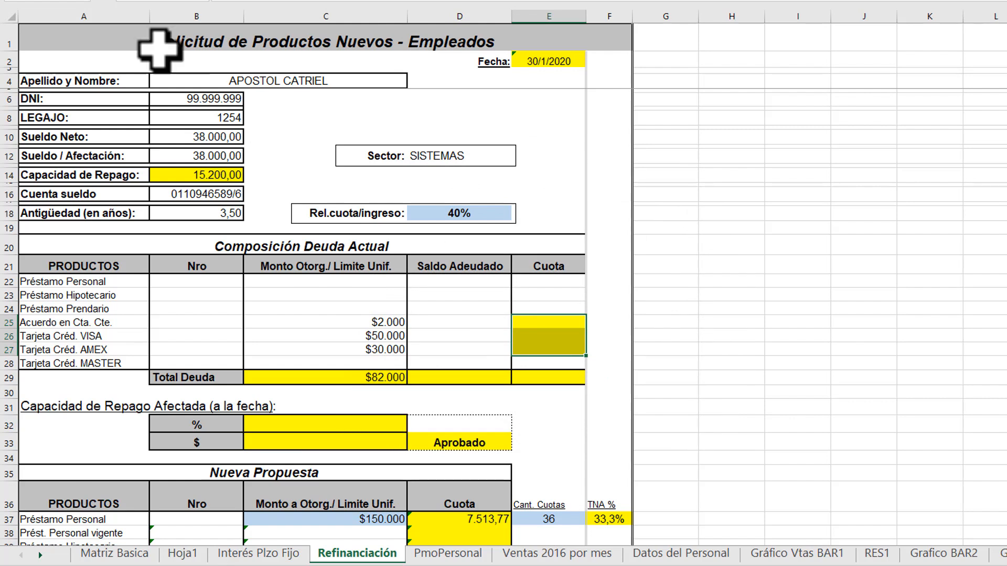
key(ctrl+z)
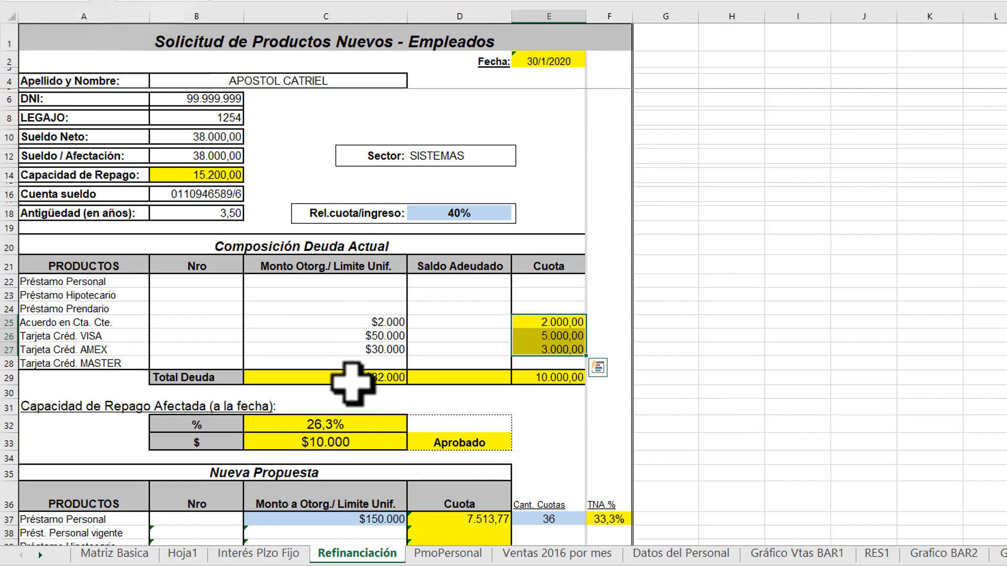
Examine the C32 percentage formula against the salary cells, and check the formula behind the $ amount in C33.
double_click(338, 425)
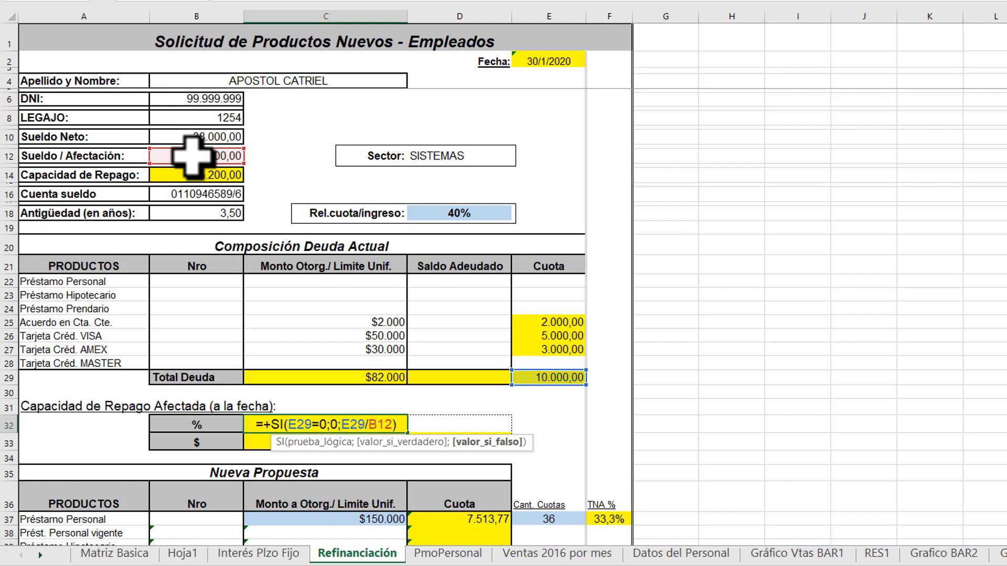
key(ctrl+Return)
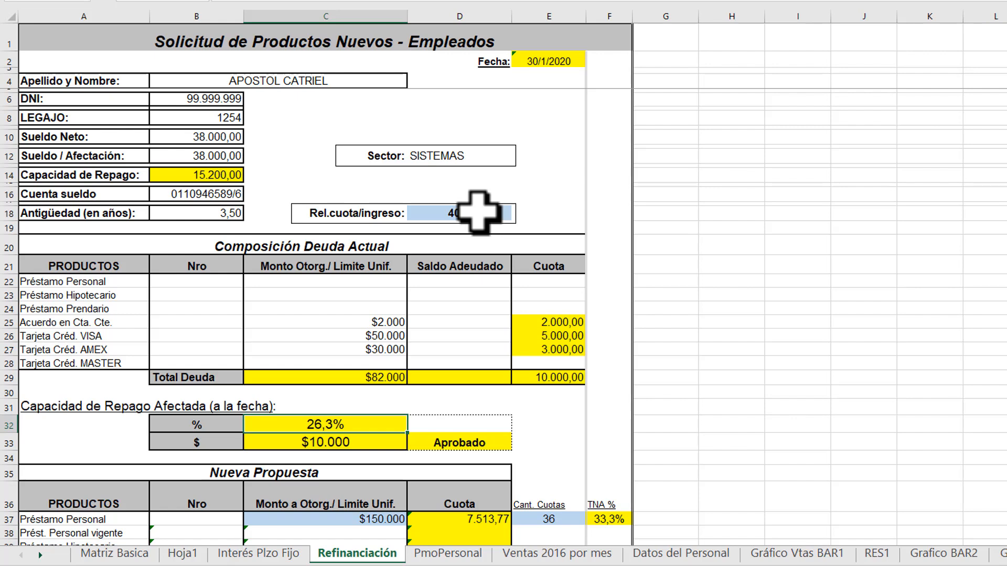
click(218, 134)
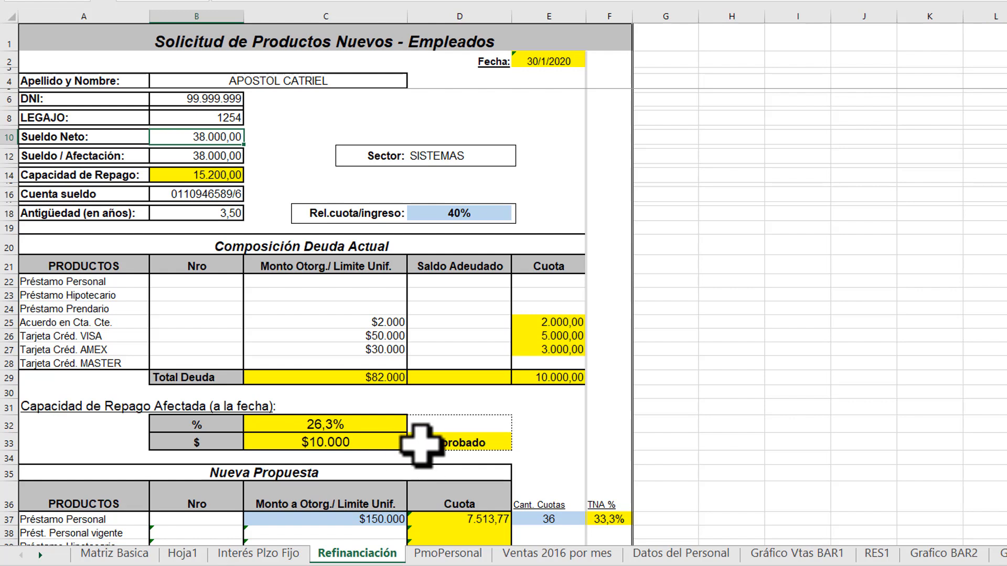
click(337, 442)
double_click(337, 442)
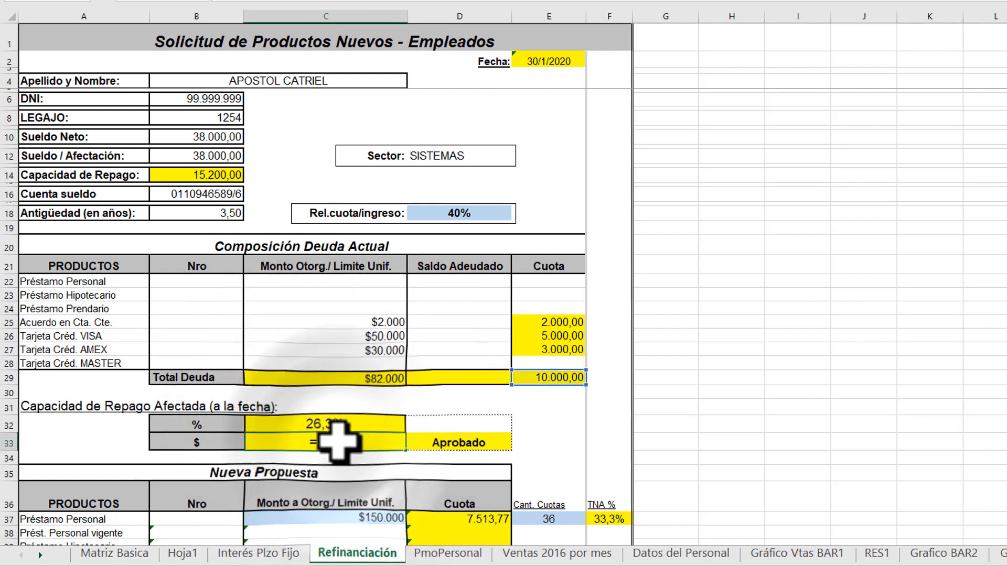
key(Escape)
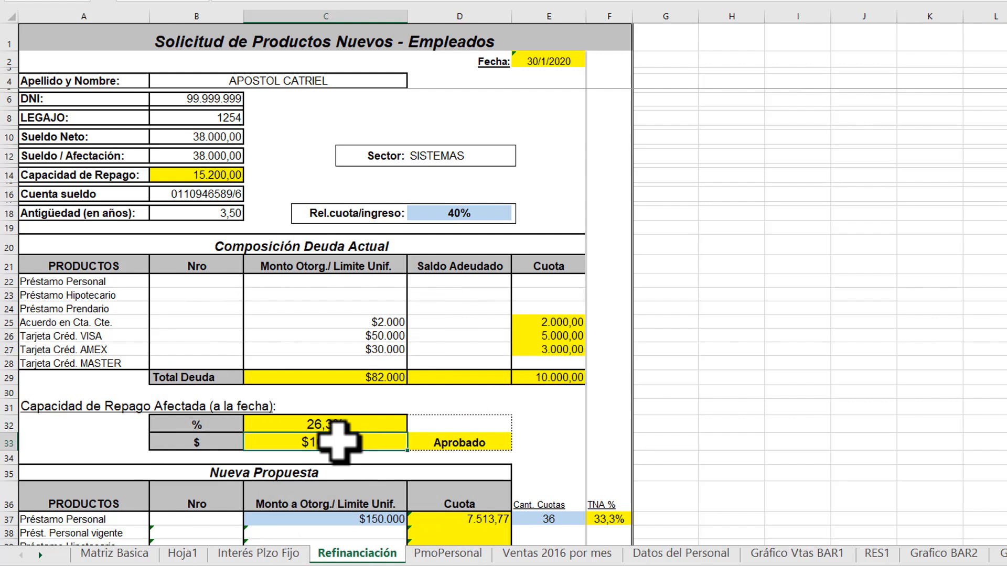
Examine the approval formula in D33 that compares the affected percentage with Rel.cuota/ingreso.
click(468, 442)
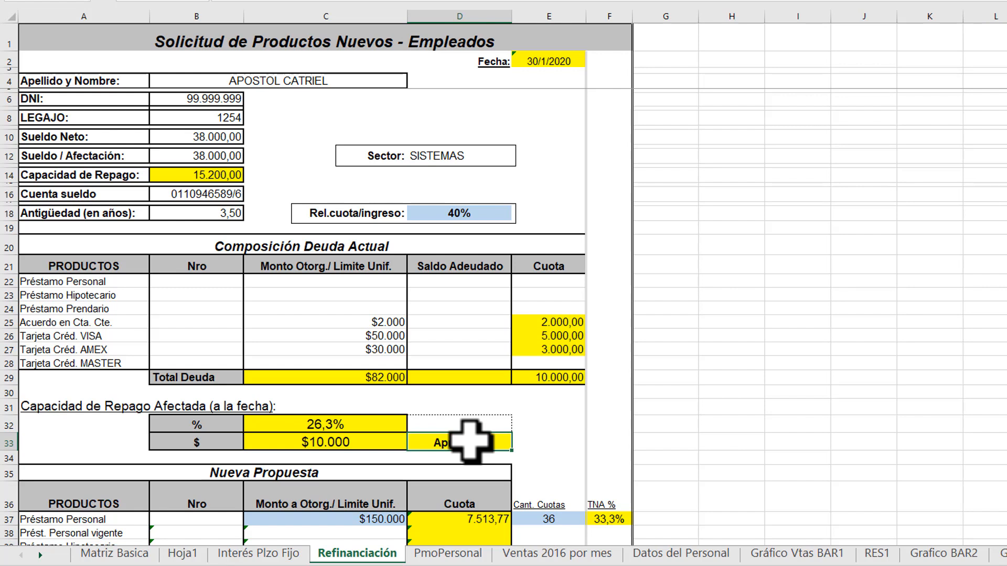
double_click(498, 443)
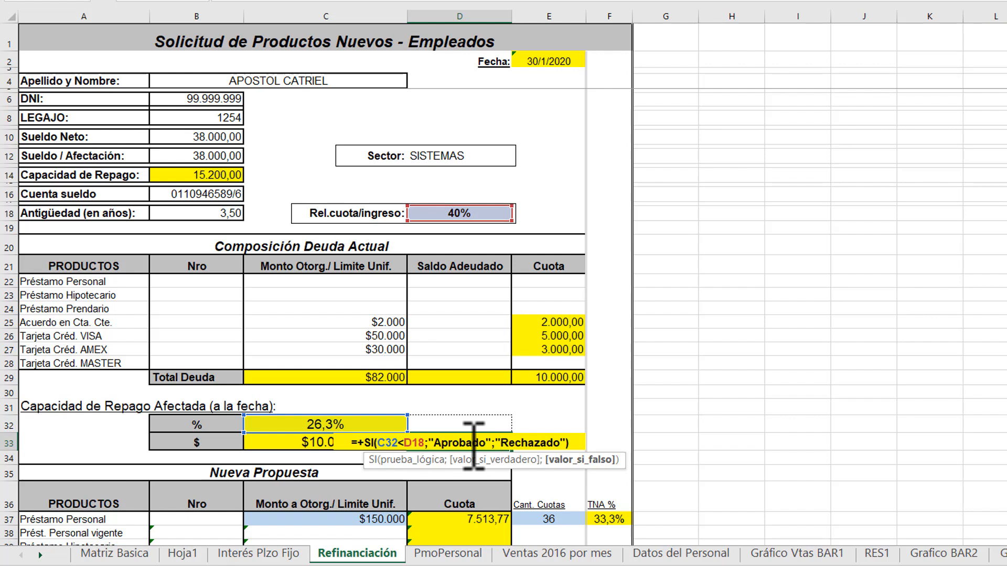
key(ctrl+Return)
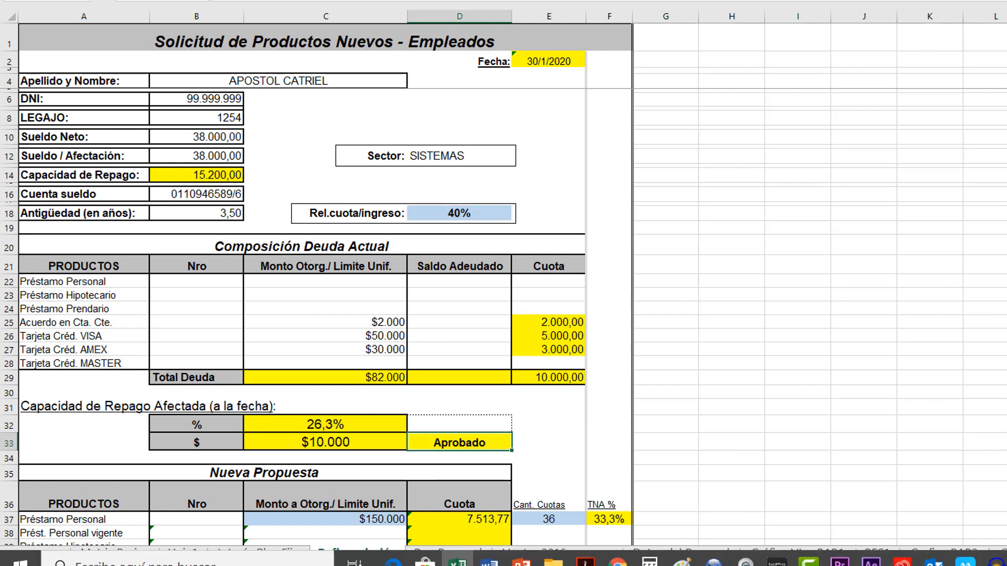
Bring up the on-screen keyboard, move it clear of the request form and return to the sheet.
click(1005, 562)
click(396, 562)
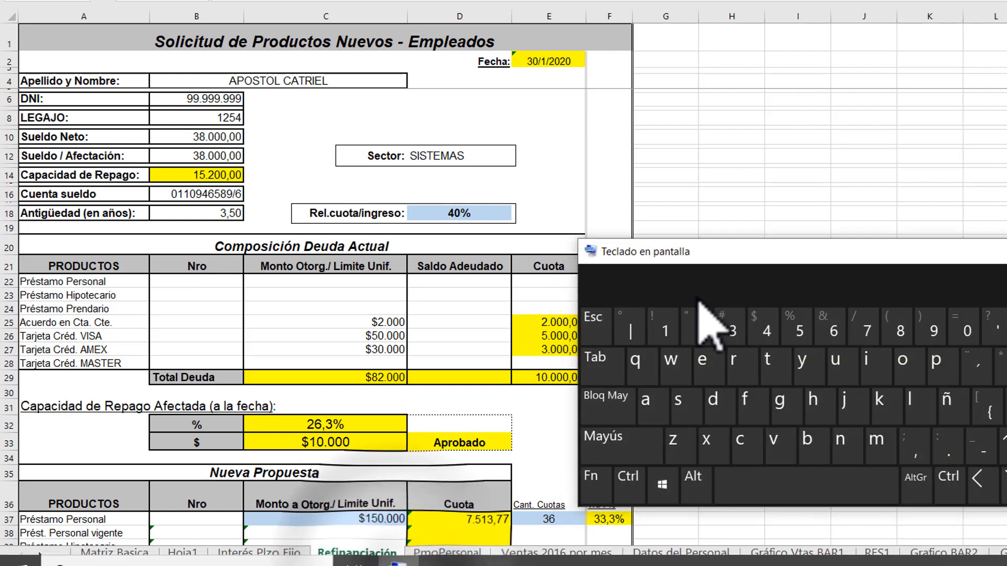
drag(731, 268, 787, 241)
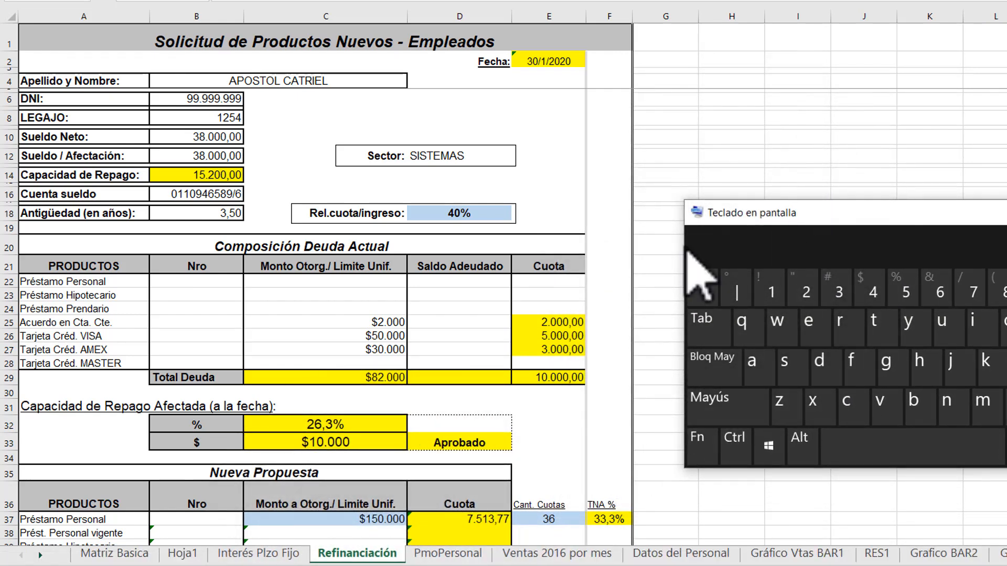
click(353, 435)
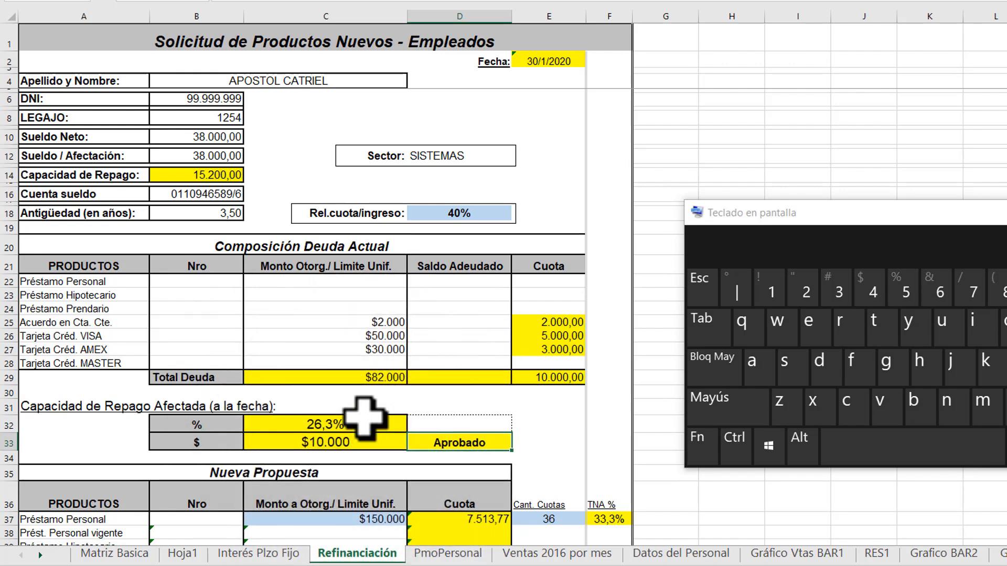
Enter 300000 as the Tarjeta Créd. MASTER limit in C28 and fill its Cuota cell E28 with yellow.
click(376, 334)
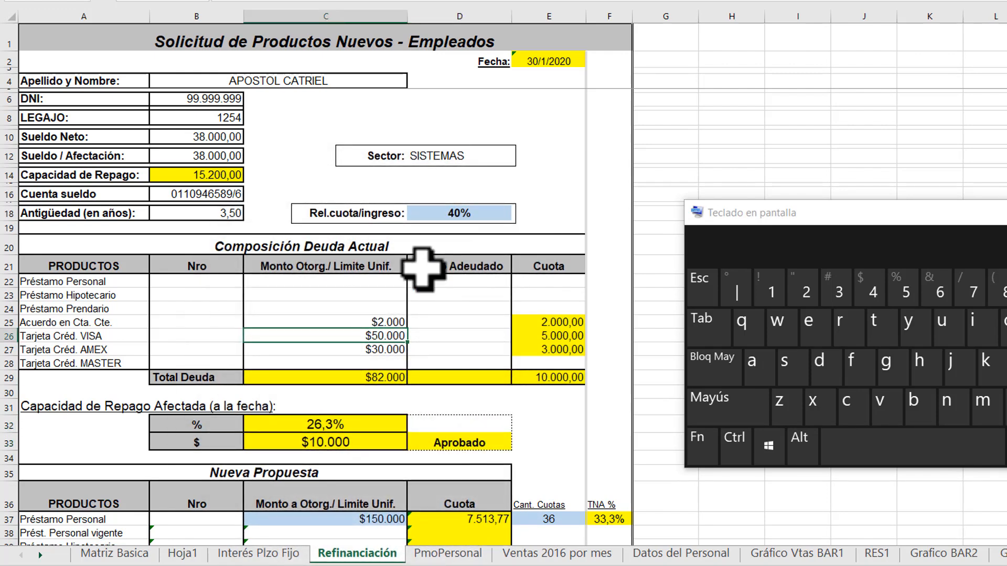
key(Down)
key(Down)
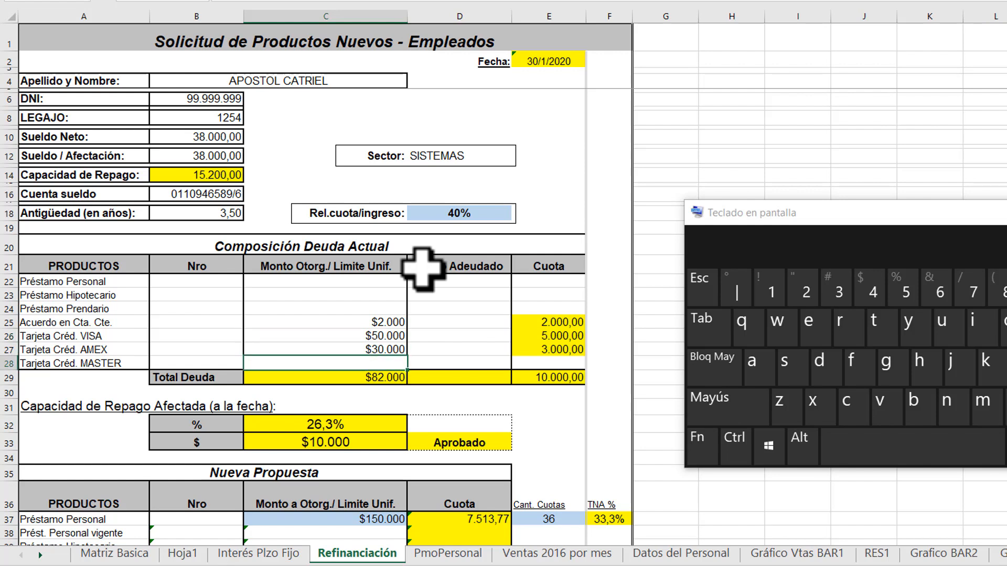
text(3000000)
key(BackSpace)
key(Return)
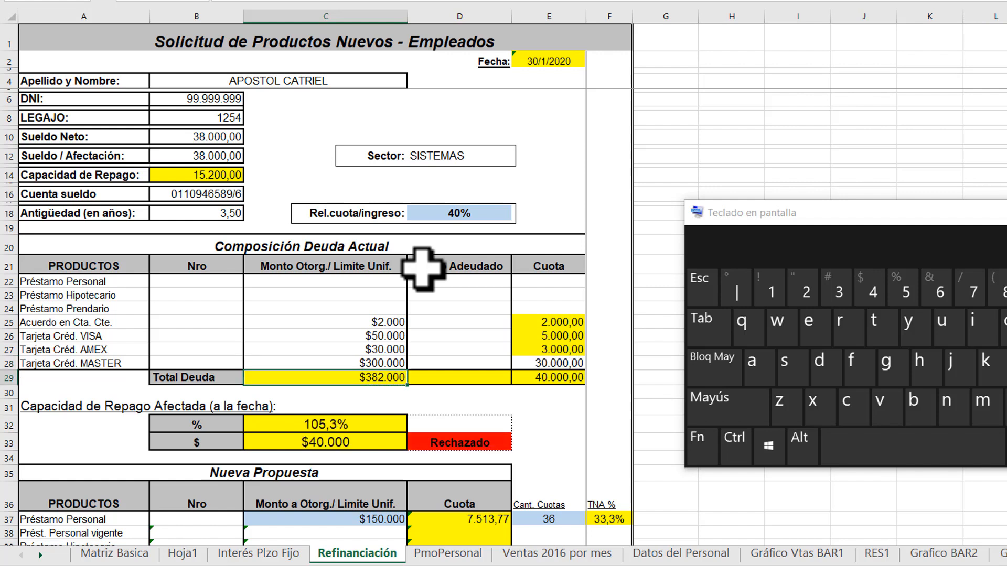
click(543, 364)
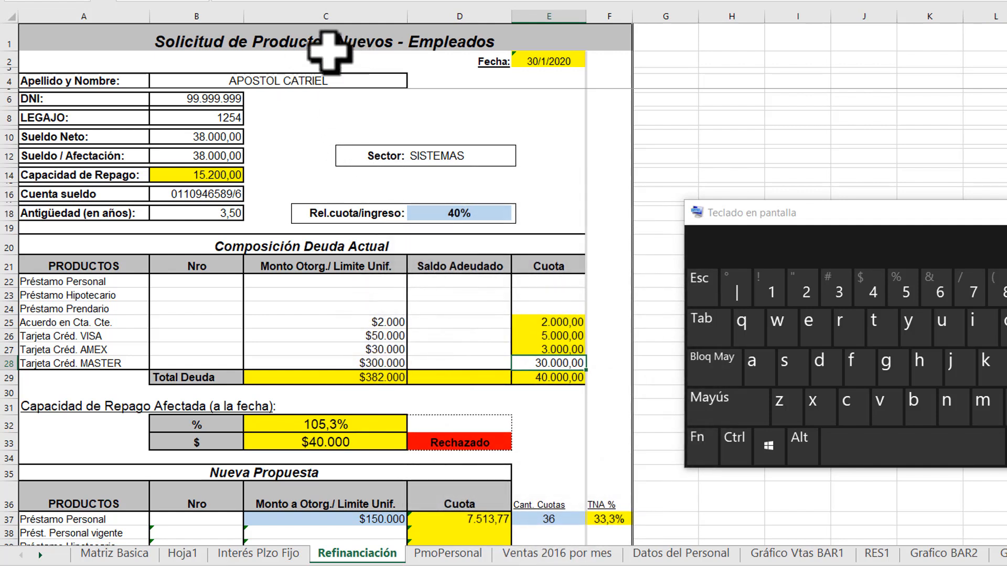
click(263, 0)
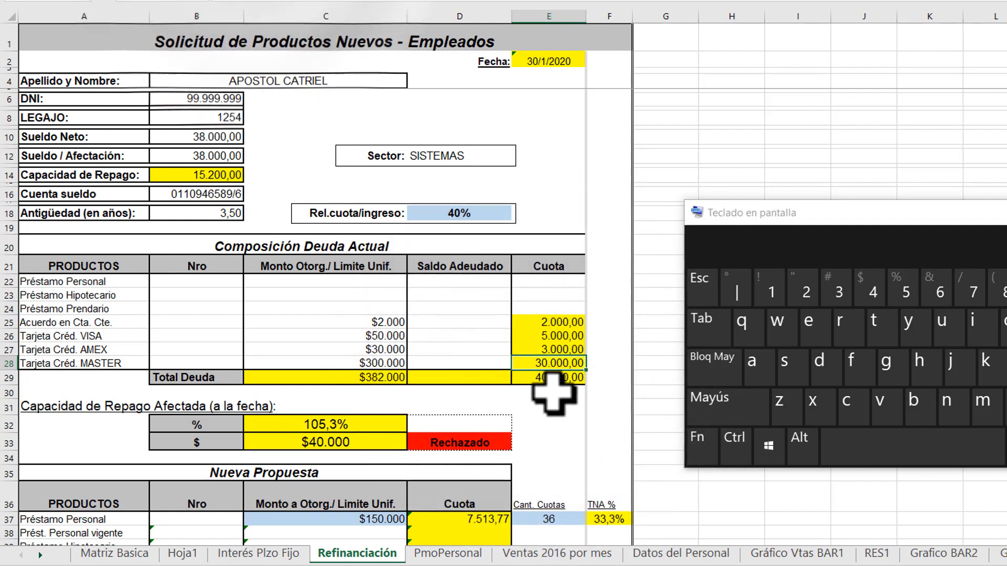
Check the effect of the MASTER limit on the Total Deuda Cuota, the affected percentage and the approval status.
click(567, 377)
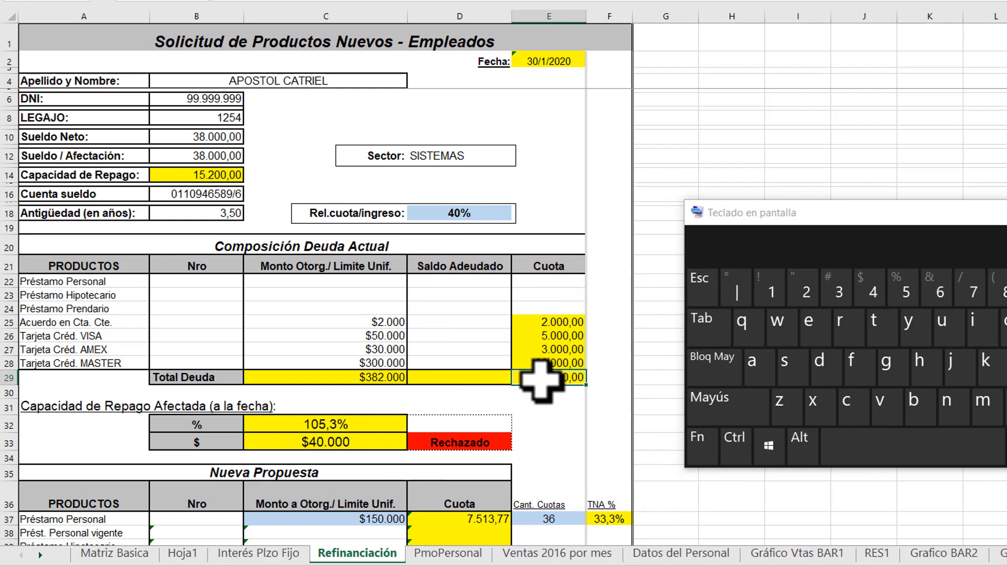
click(330, 422)
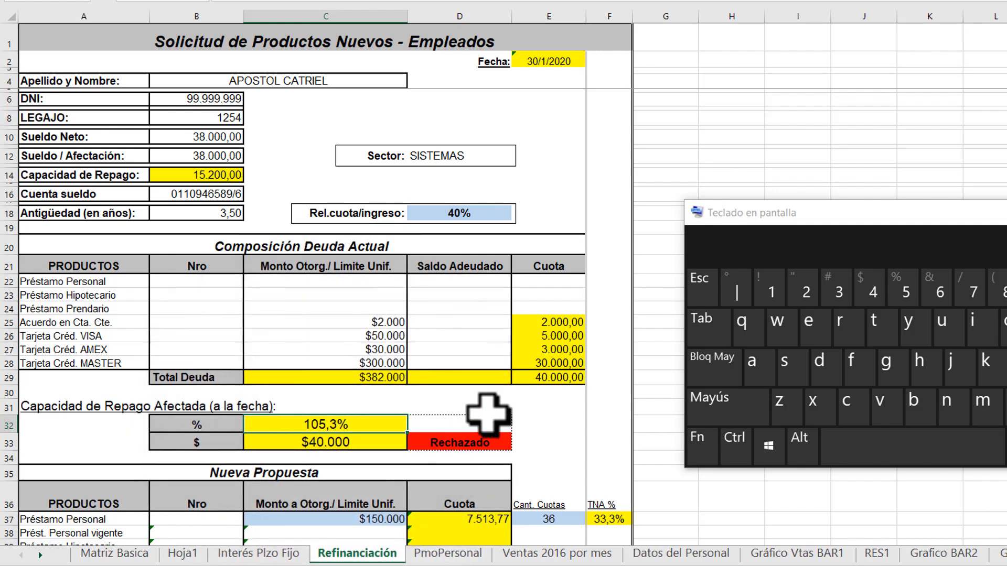
click(387, 361)
click(467, 438)
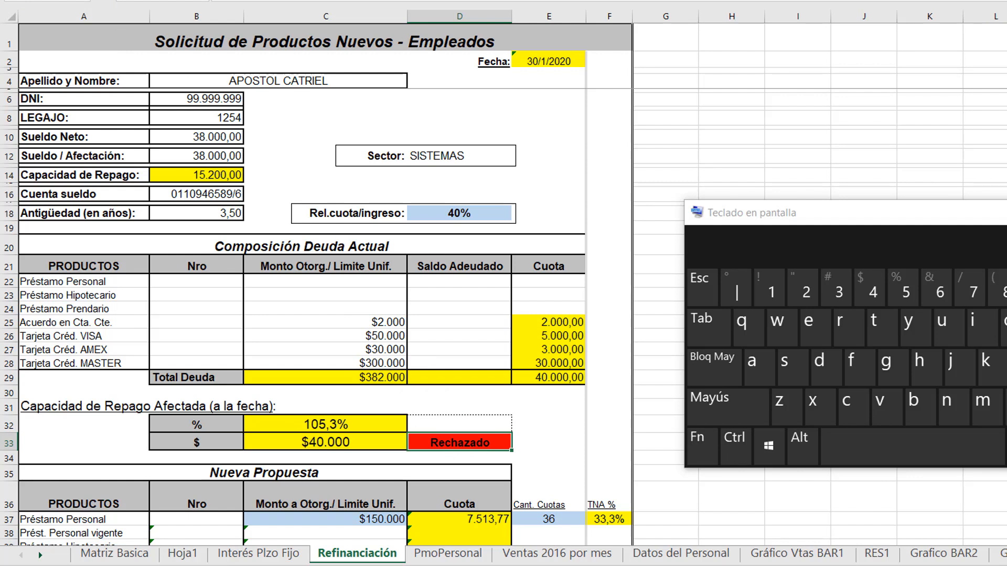
Clear the Tarjeta Créd. MASTER limit in C28 and look over the Nueva Propuesta and Capacidad de Repago a futuro sections.
click(325, 362)
key(Delete)
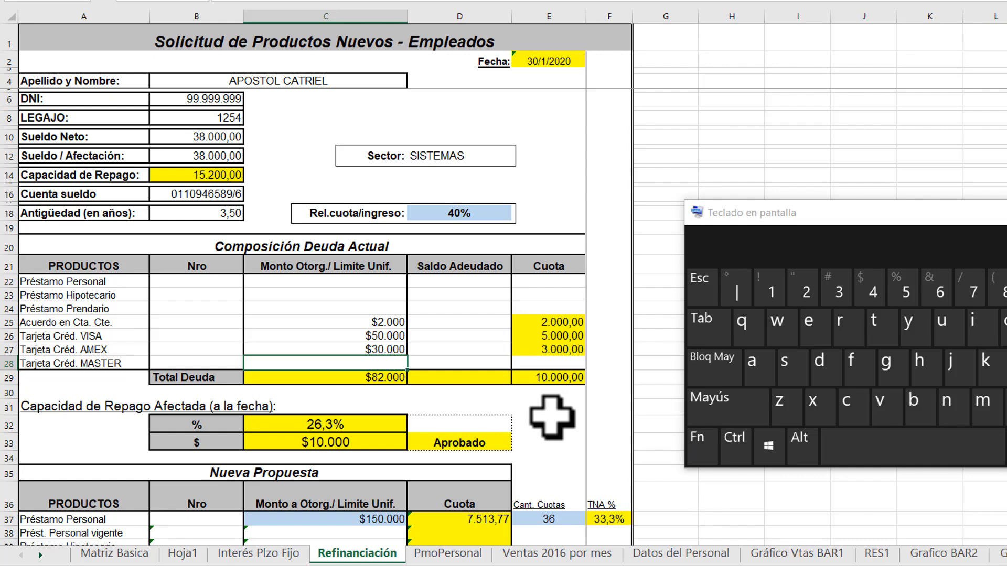
scroll(552, 417, down, 6)
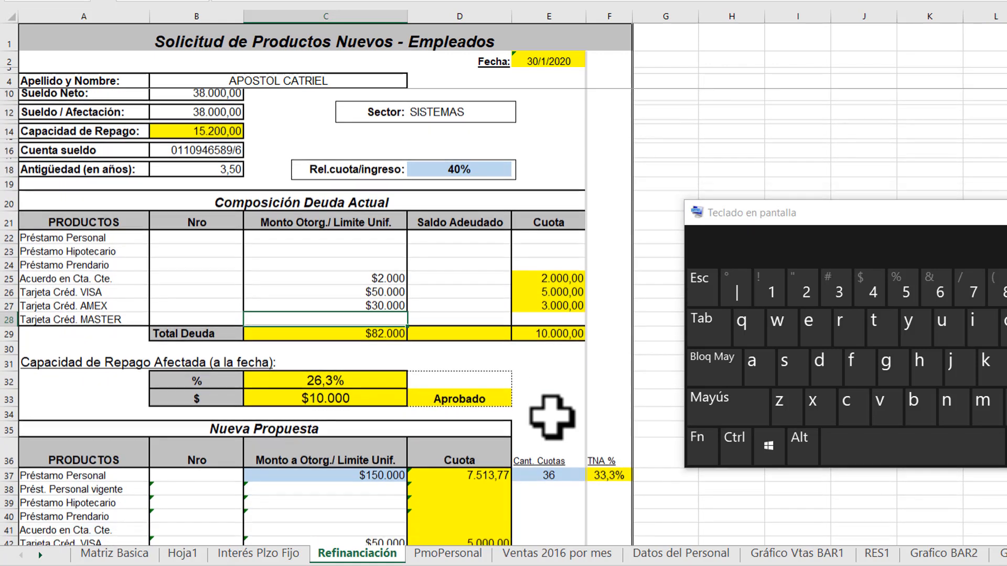
scroll(551, 417, down, 2)
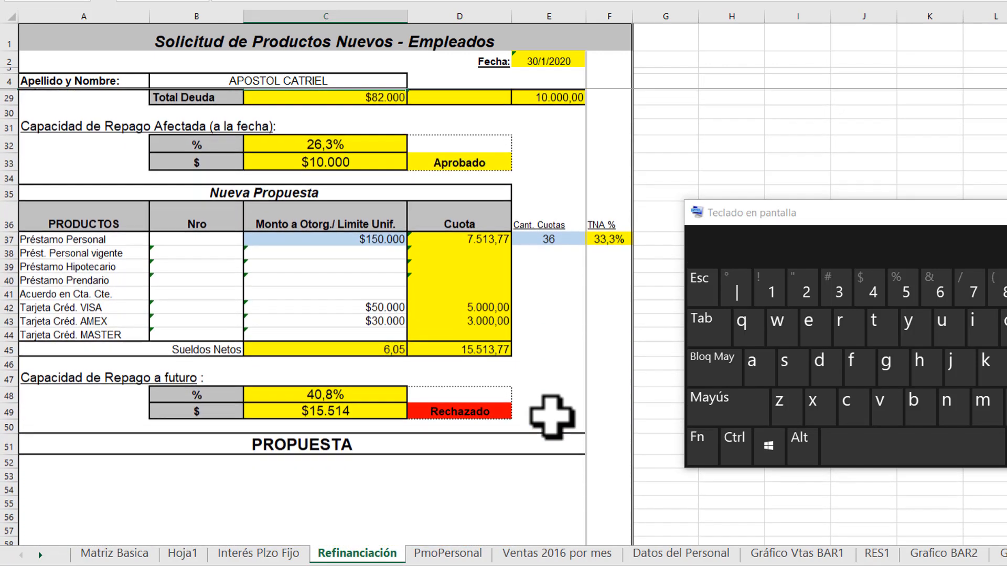
Set the Préstamo Personal amount in C37 of the Nueva Propuesta to 120000.
scroll(552, 417, up, 1)
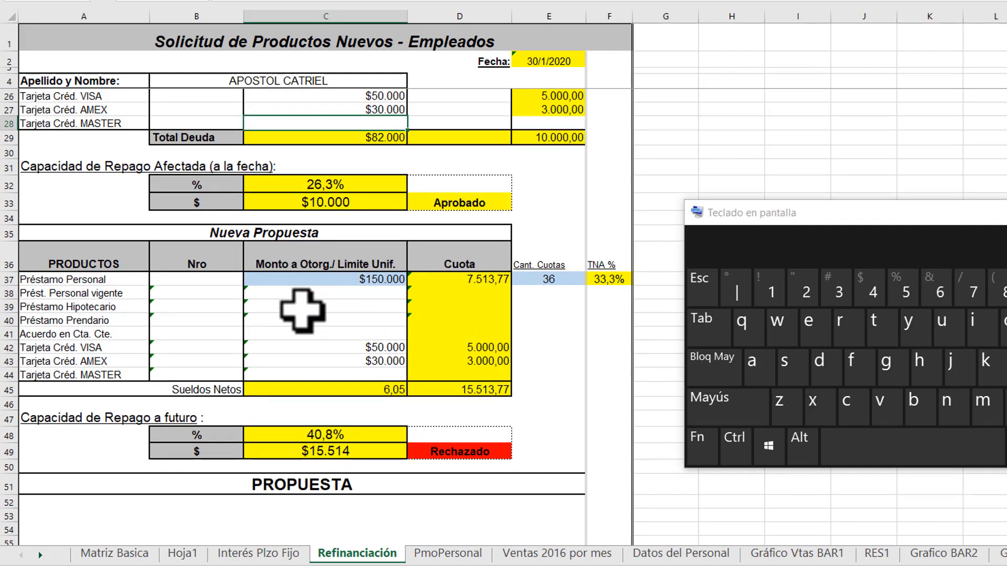
click(368, 281)
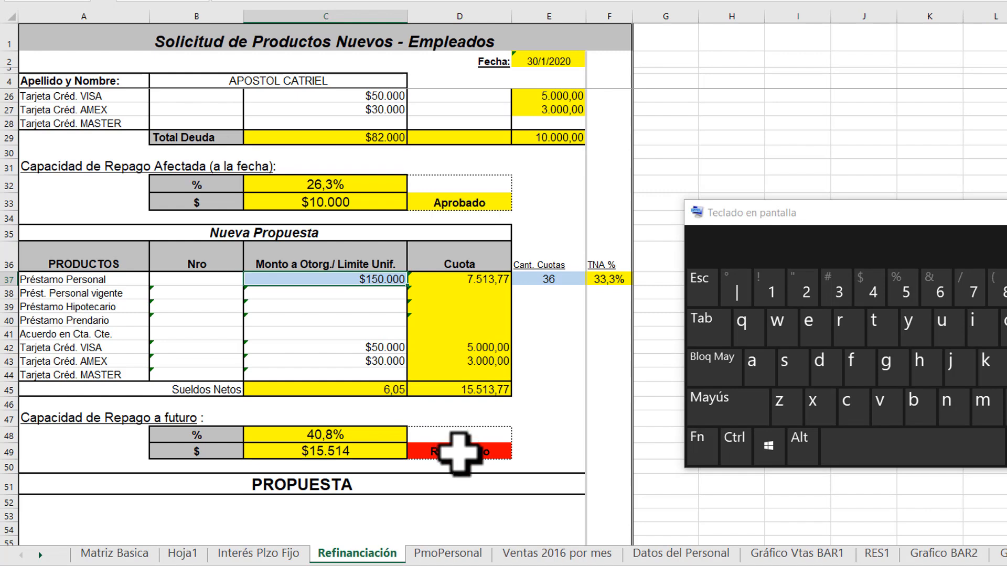
scroll(459, 452, up, 7)
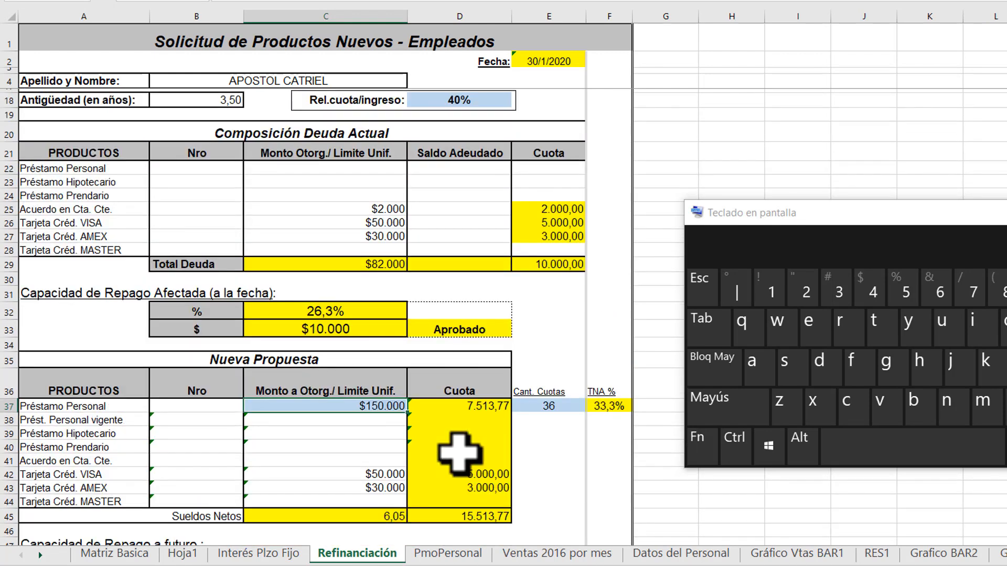
scroll(443, 288, down, 6)
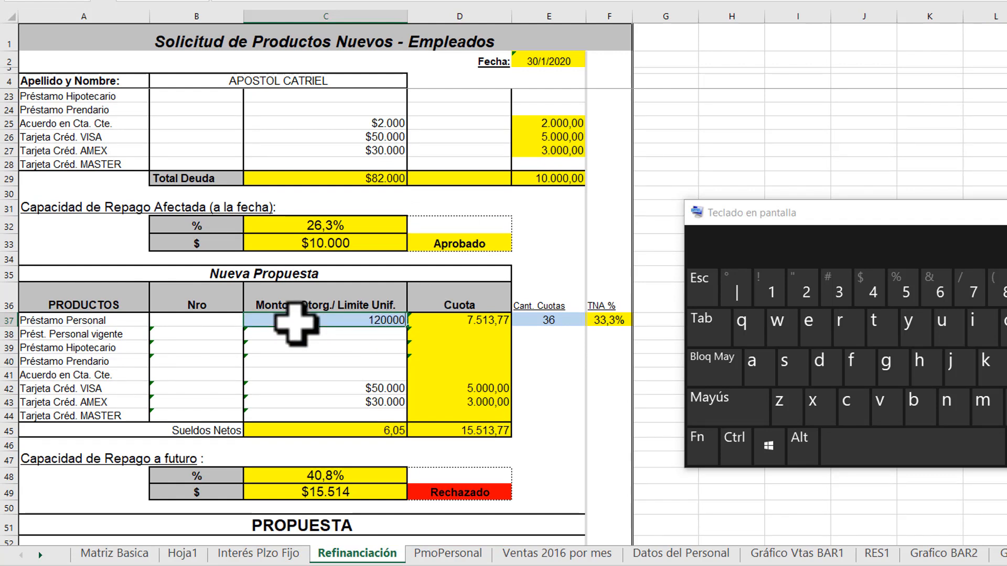
key(Return)
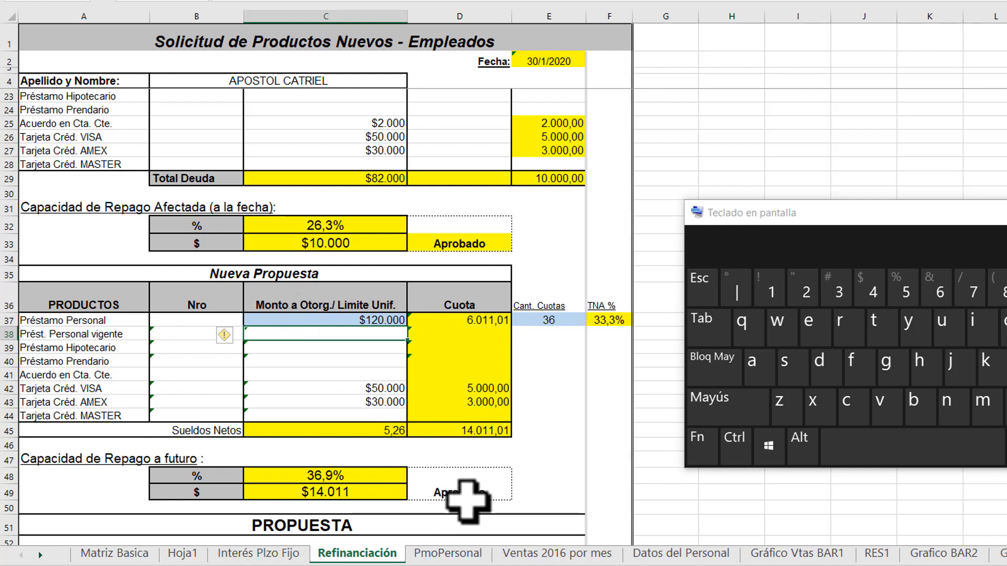
Examine the Cant. Cuotas cell E37 and the TNA % formula in F37 for the Préstamo Personal.
click(558, 320)
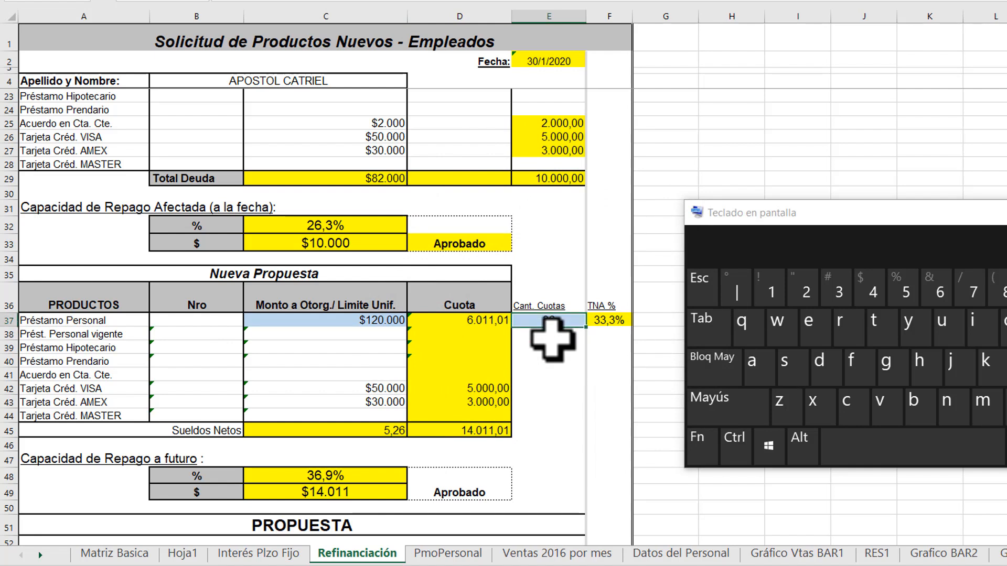
key(Tab)
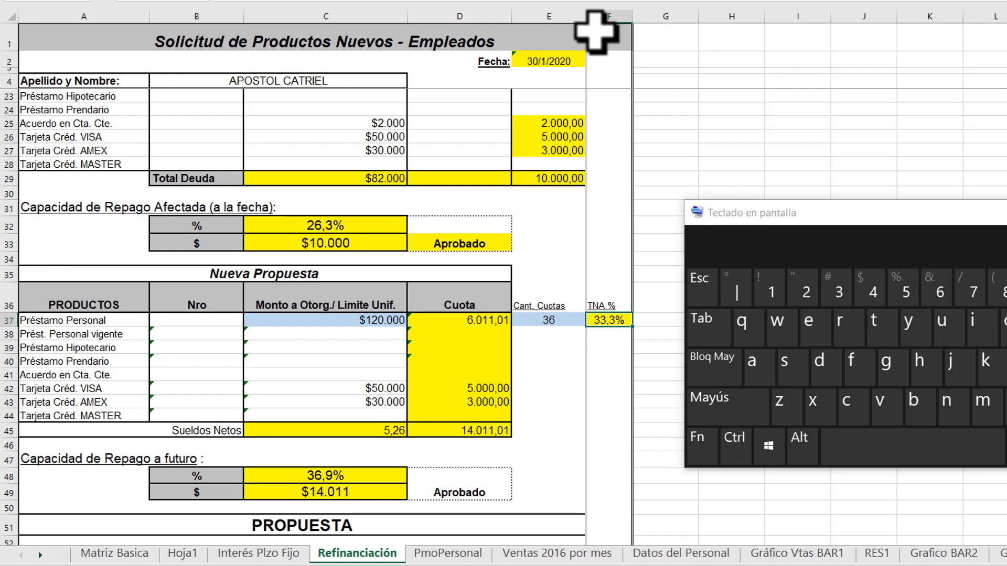
click(861, 6)
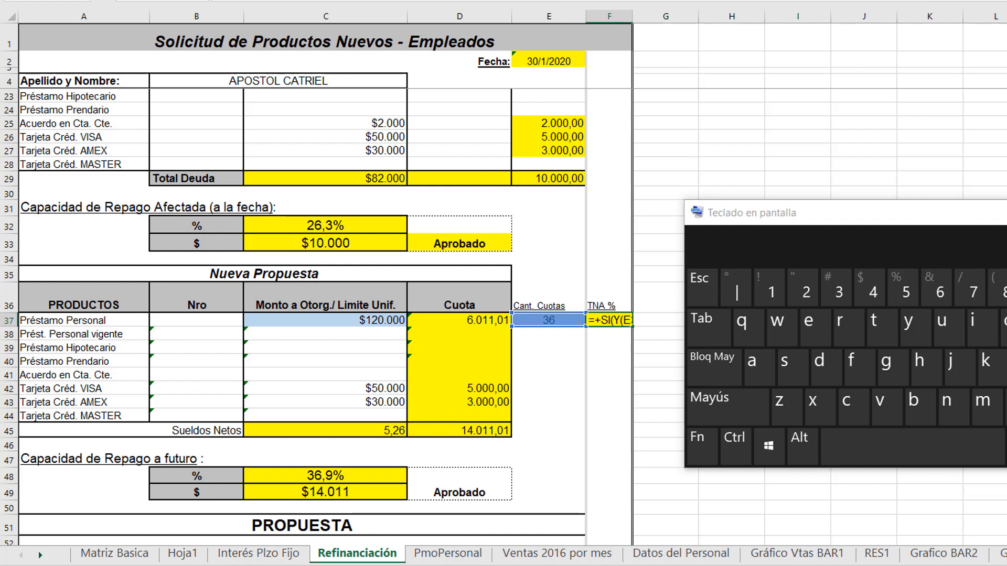
key(Escape)
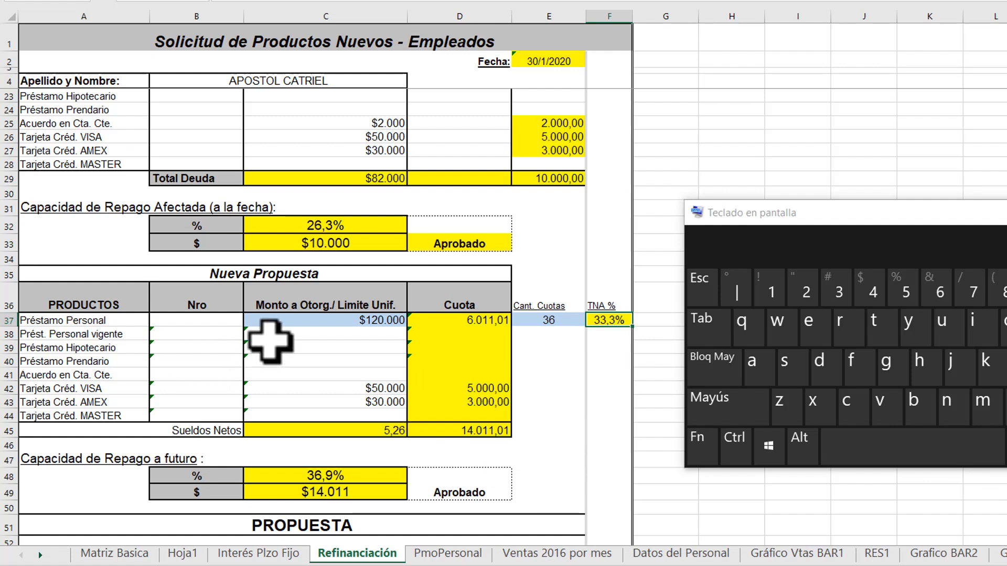
Review the Préstamo Personal amount and Cuota, and compare the proposal's total Cuota in D45 with the Total Deuda Cuota in E29.
click(358, 321)
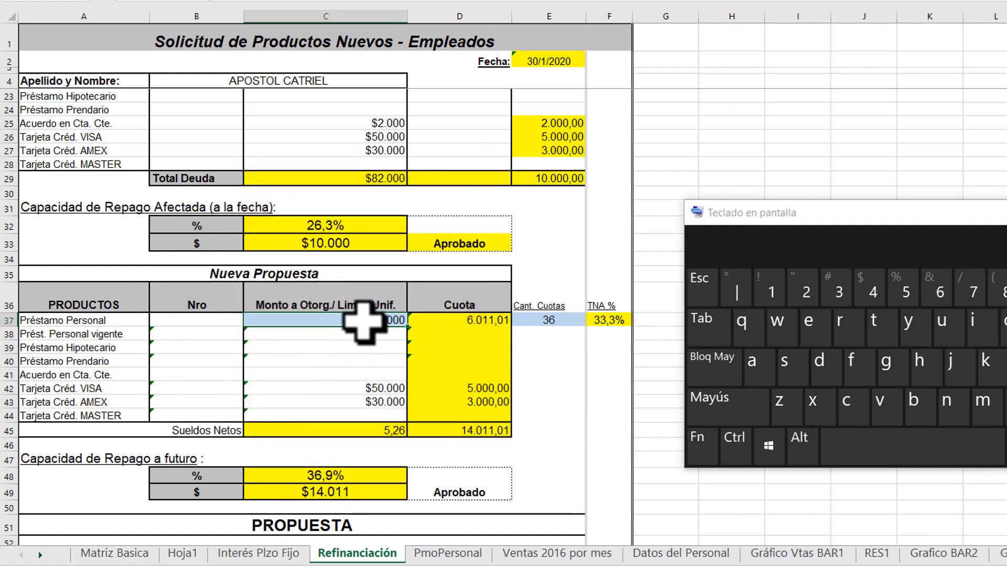
click(463, 320)
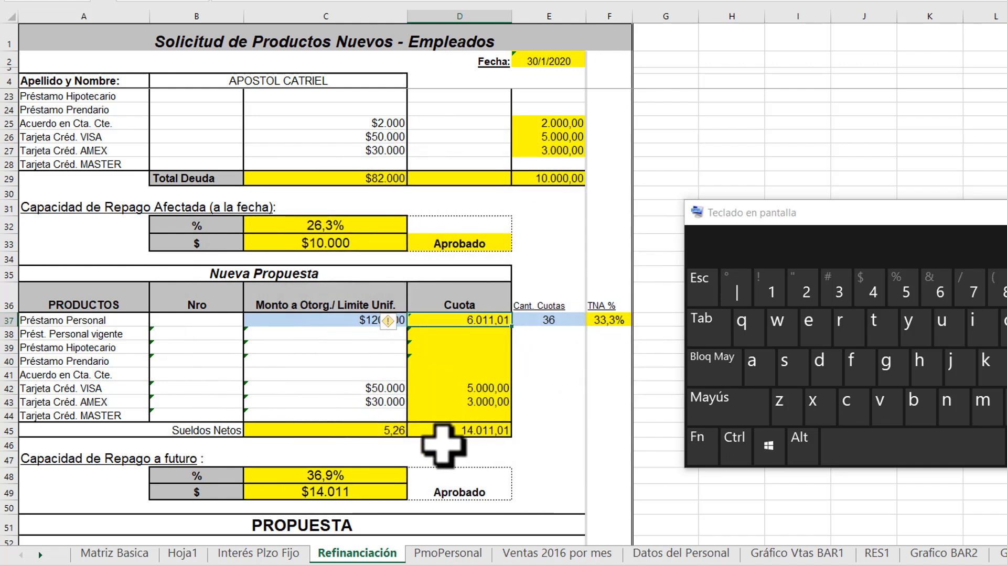
click(461, 429)
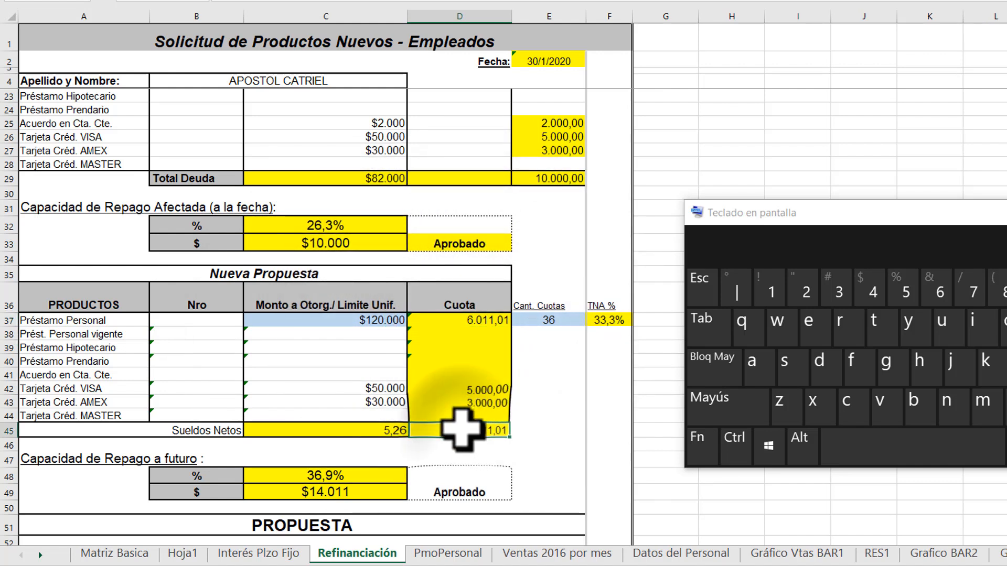
click(552, 180)
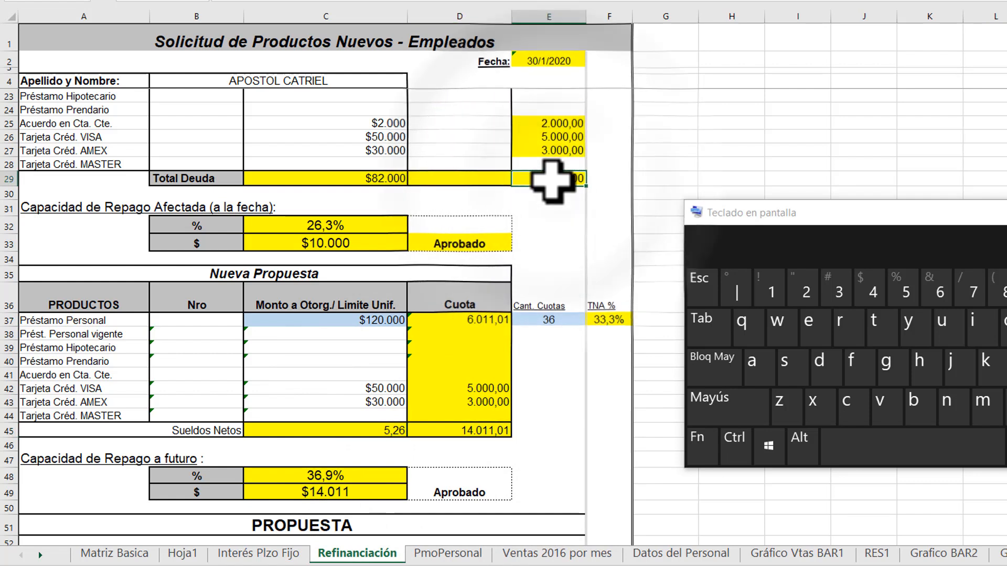
click(470, 430)
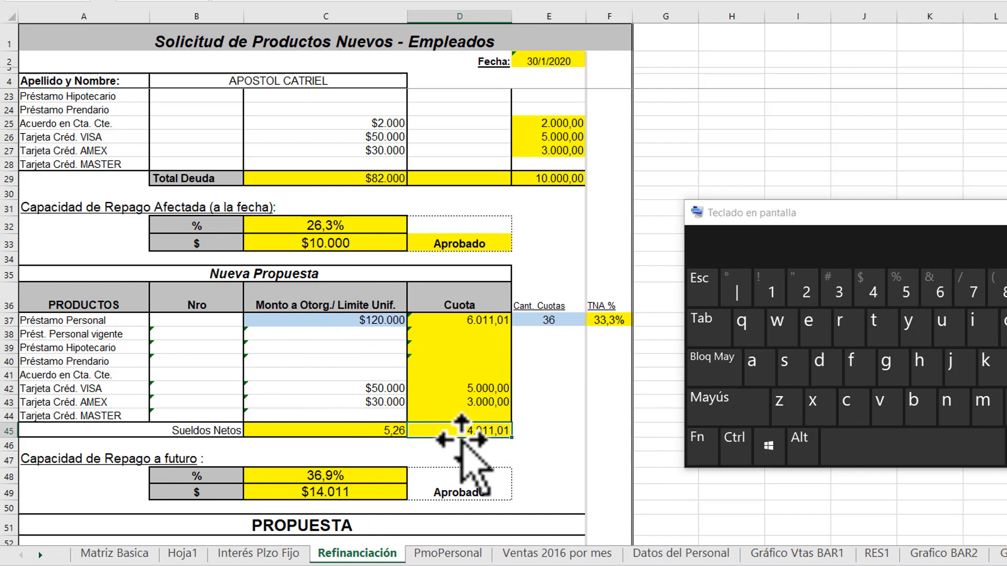
Remove the subtraction of D39 from the total Cuota formula in D45, keeping the sum of D37:D44.
double_click(463, 431)
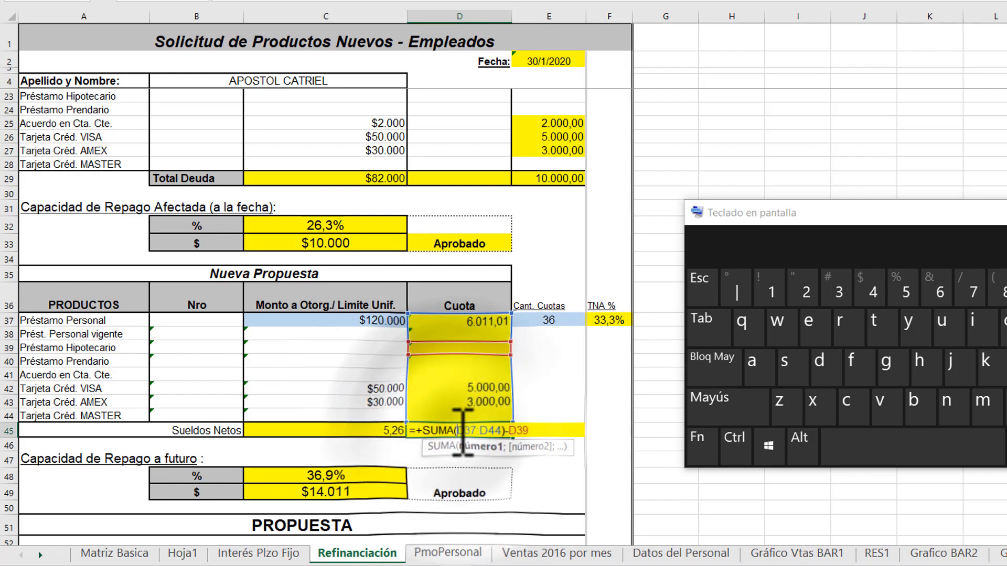
key(Escape)
double_click(457, 430)
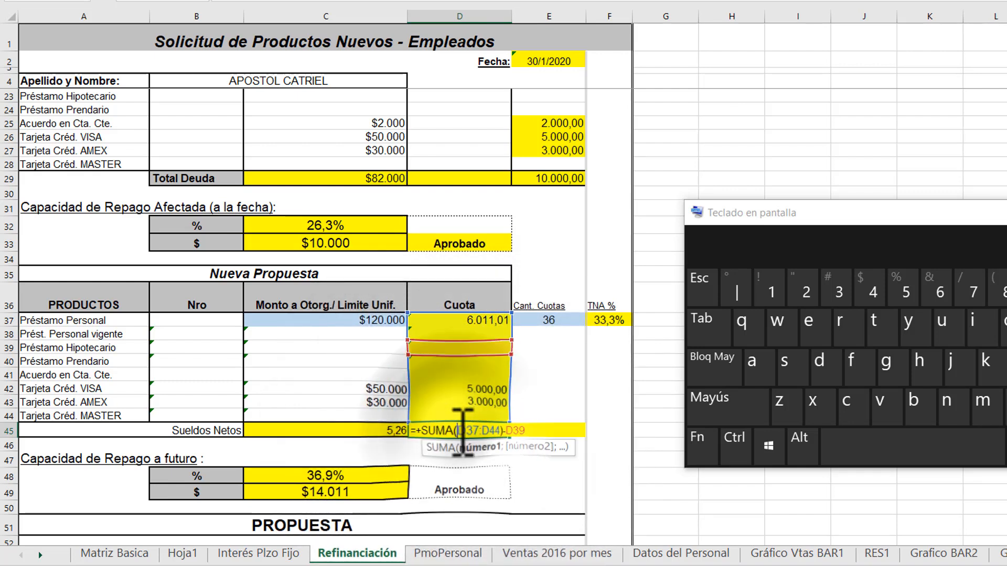
click(529, 431)
drag(528, 432, 513, 430)
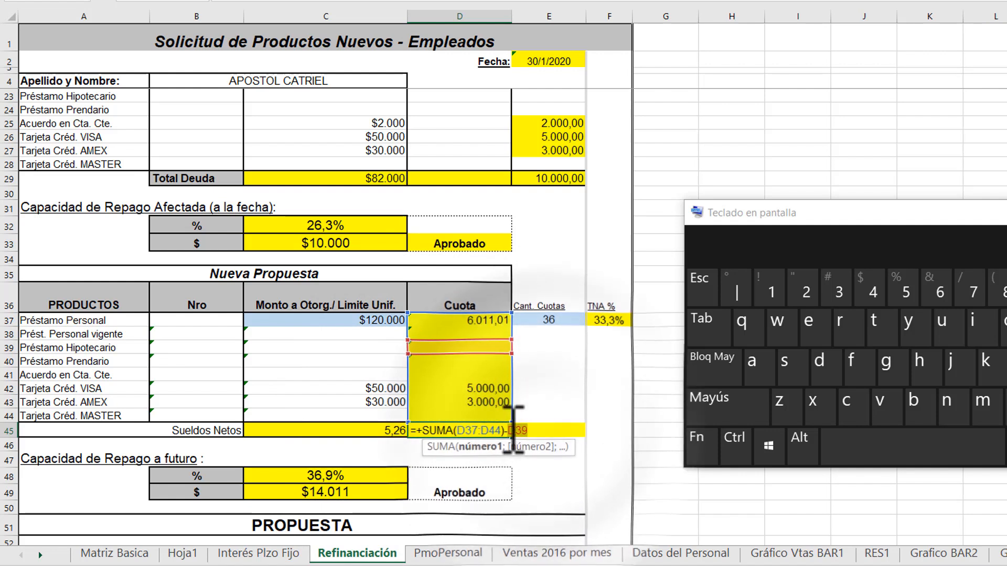
key(Delete)
key(Return)
click(490, 427)
Examine the Sueldos Netos formula in C45 and its reference to the Sueldo Neto in B10.
click(351, 428)
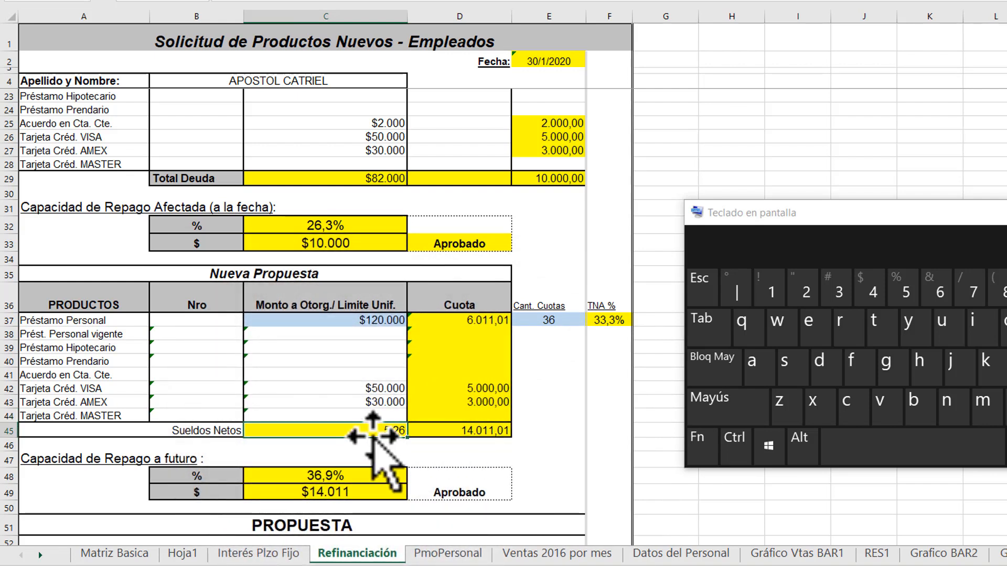
double_click(371, 433)
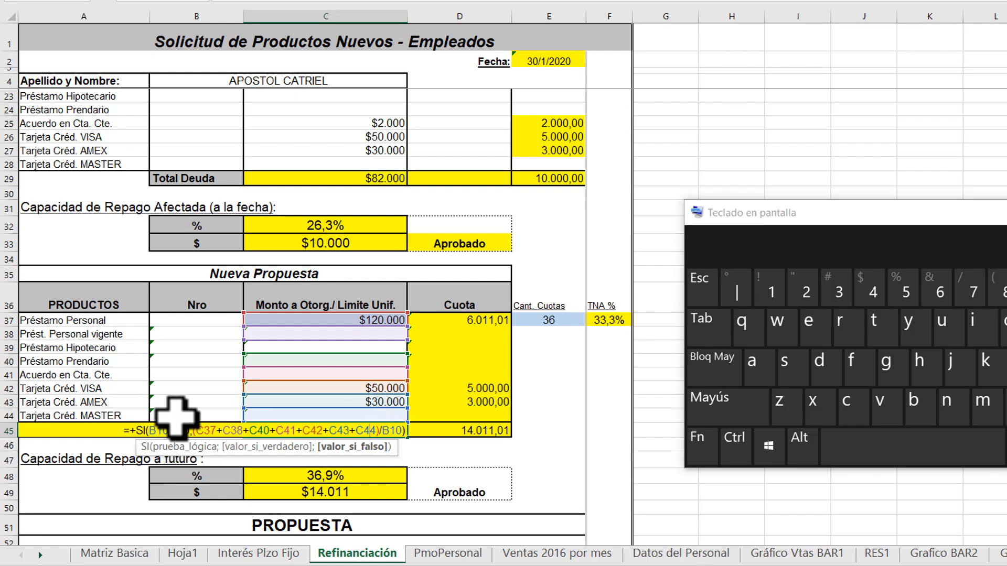
scroll(176, 415, up, 6)
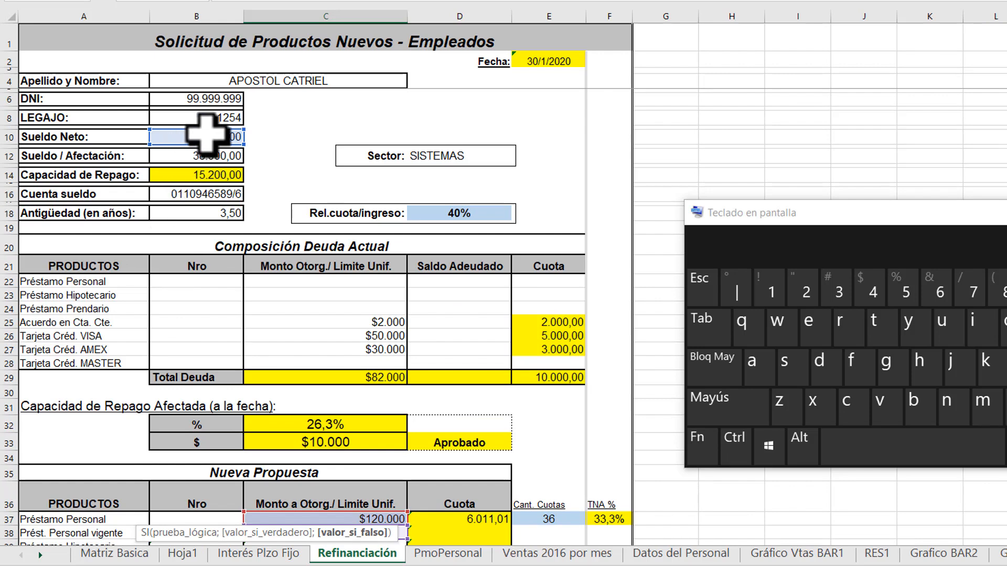
scroll(202, 137, down, 9)
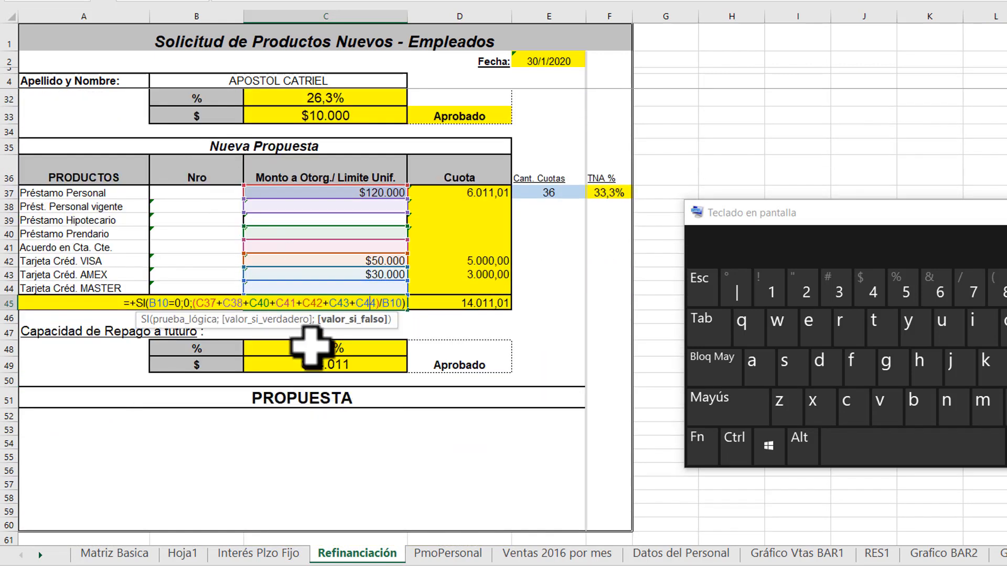
key(Escape)
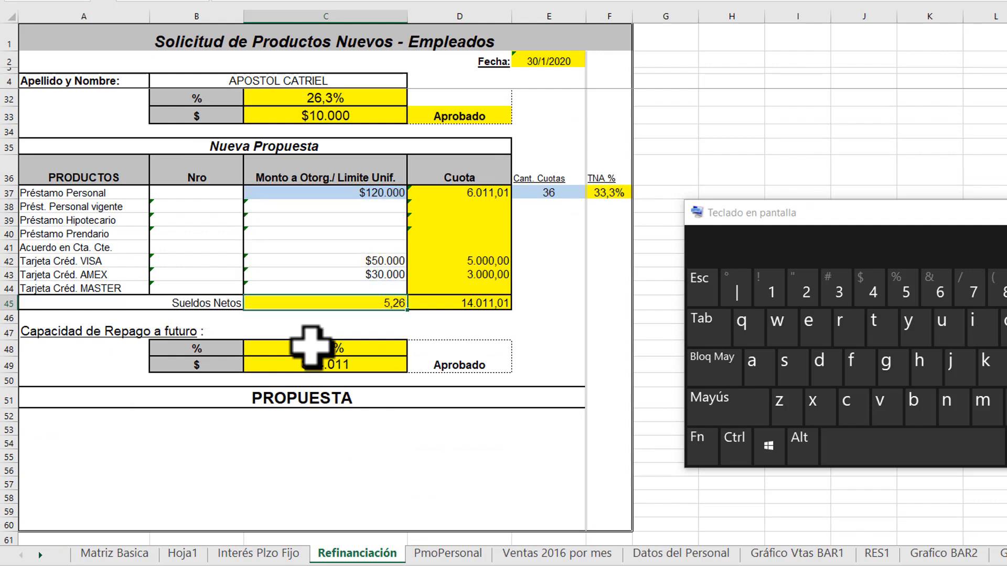
double_click(356, 309)
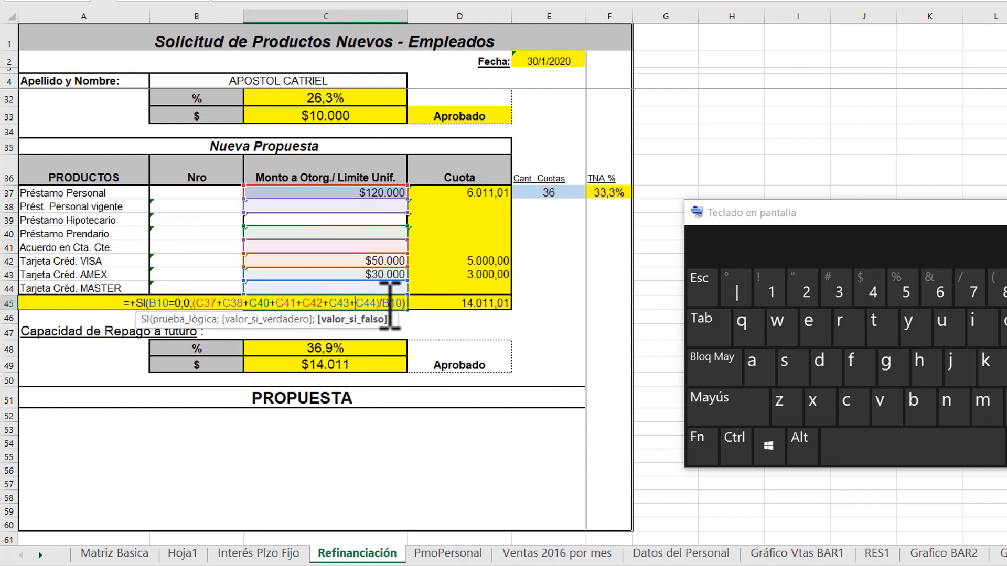
key(Return)
Review the Sueldos Netos result, the future repayment percentage in C48 and the Préstamo Personal amount in C37.
click(329, 307)
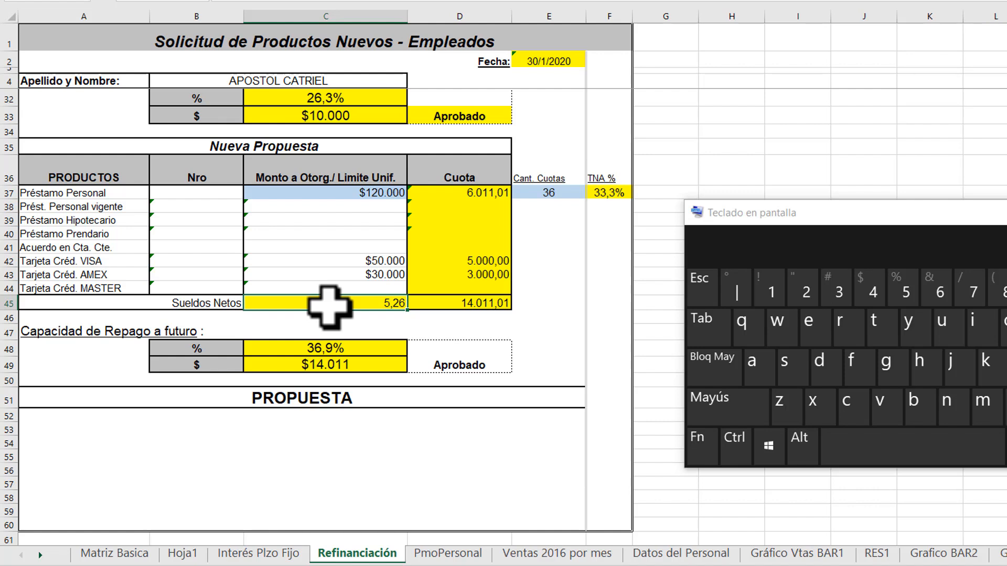
click(349, 348)
click(377, 194)
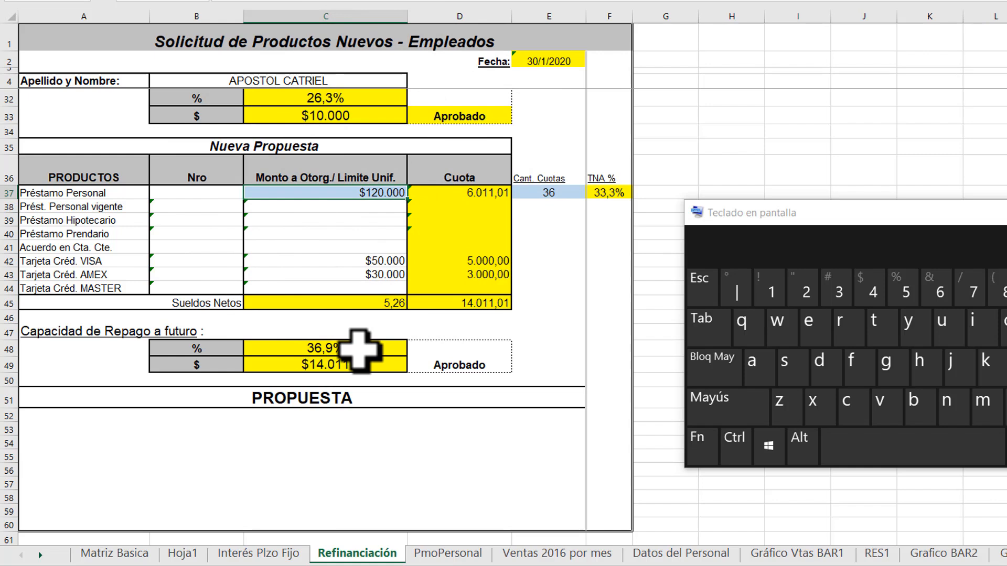
scroll(360, 350, up, 1)
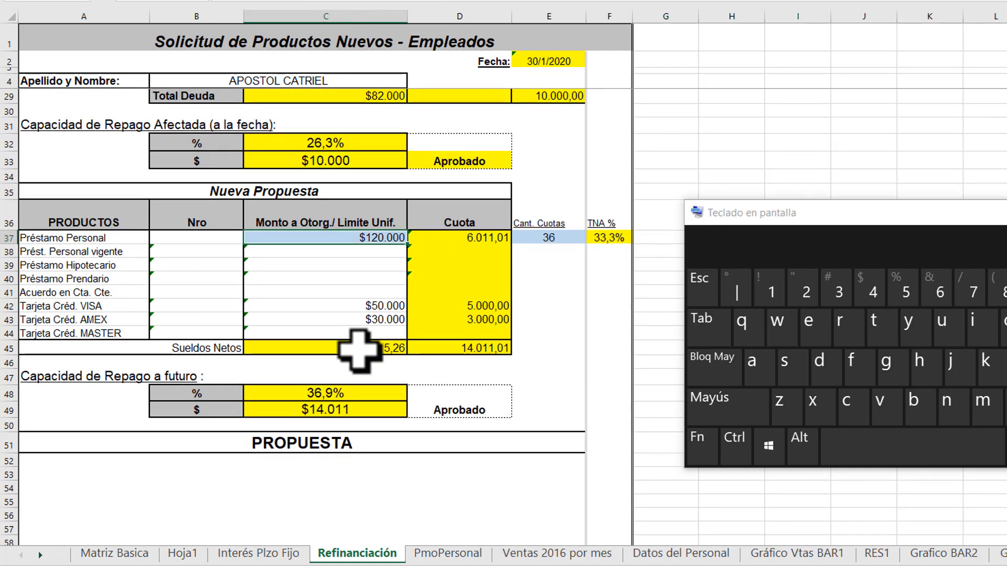
Trace the Cuota in D37 to the PmoPersonal amortization table, clear the on-screen keyboard from its chart and return to Refinanciación.
click(474, 241)
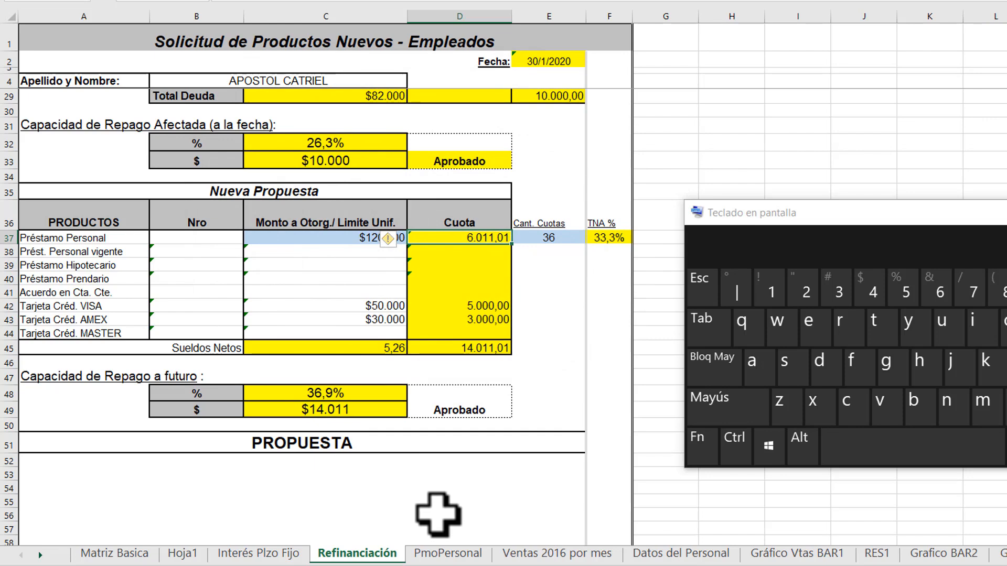
click(449, 555)
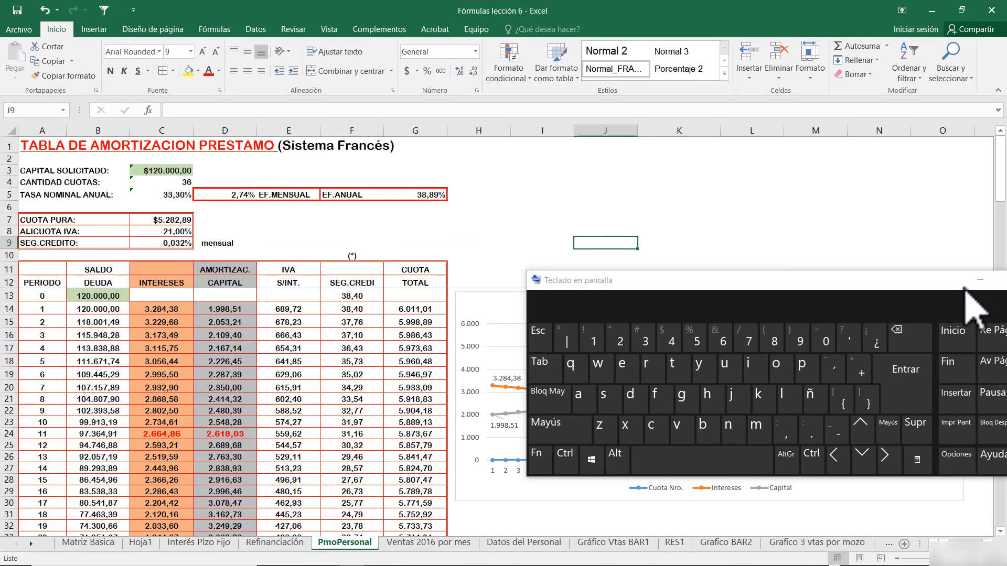
drag(944, 283, 967, 77)
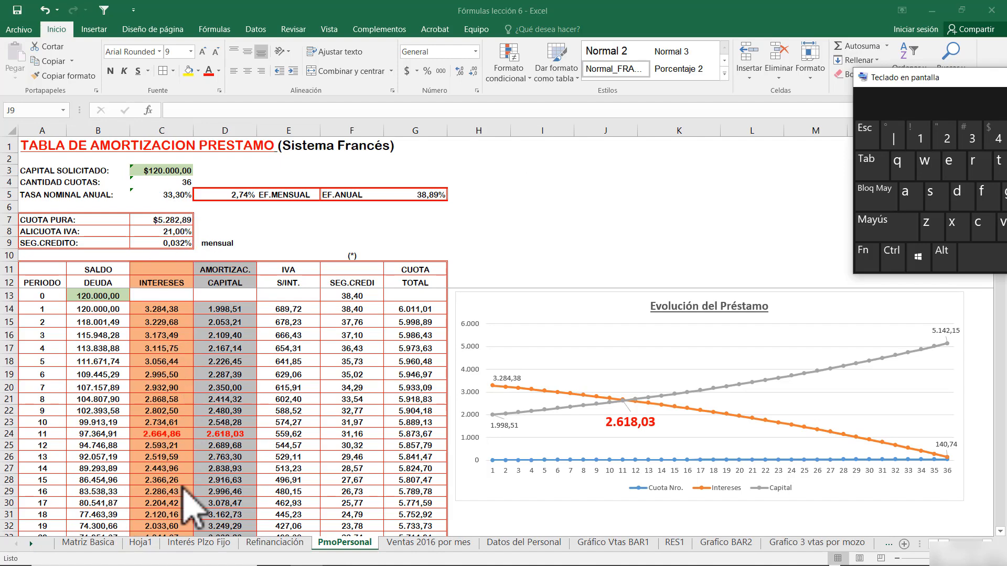
click(276, 543)
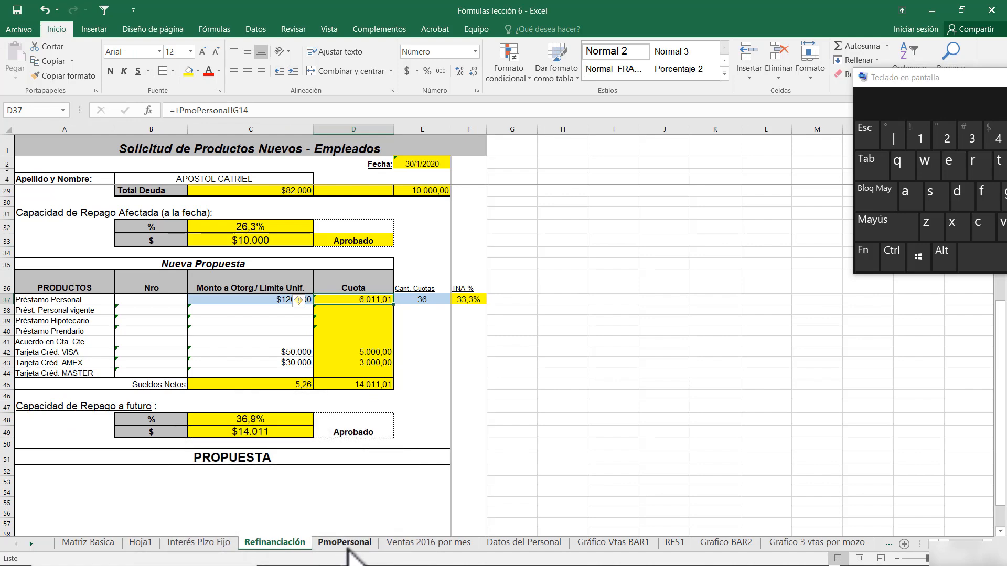
click(354, 546)
click(278, 544)
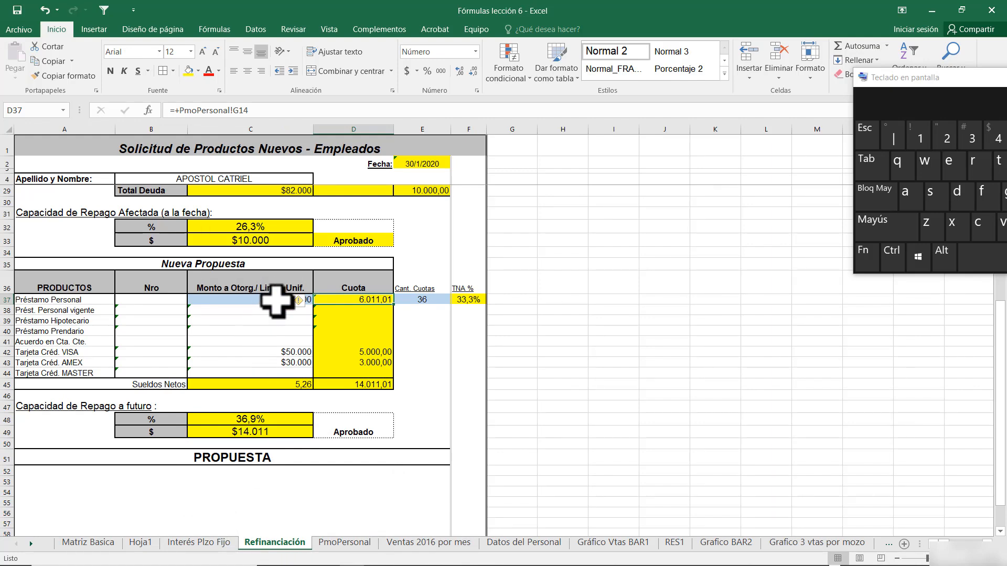
Trace the C37 amount and E37 term to the CAPITAL SOLICITADO and CANTIDAD CUOTAS formulas on PmoPersonal, ending back on Refinanciación.
click(285, 299)
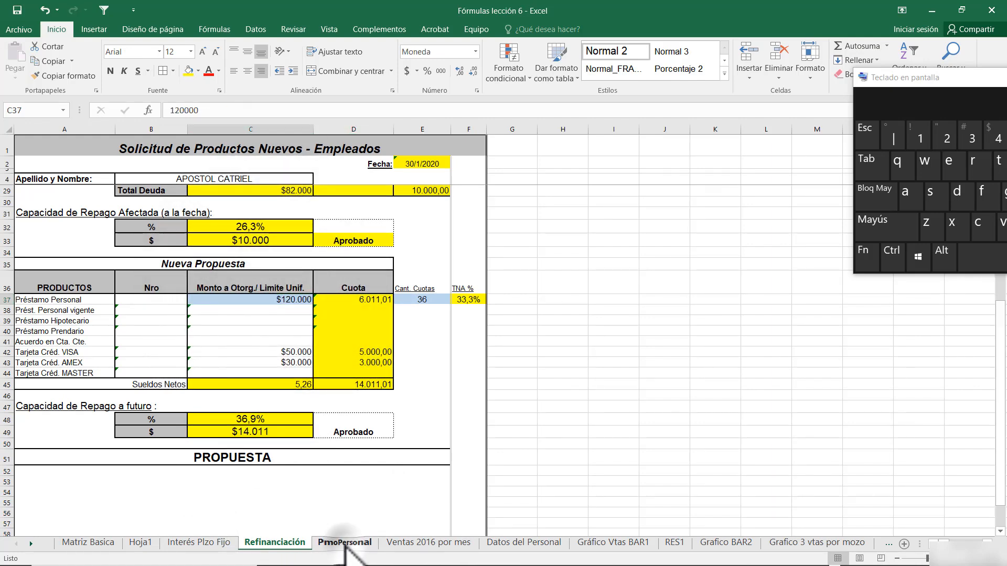
click(346, 544)
click(177, 171)
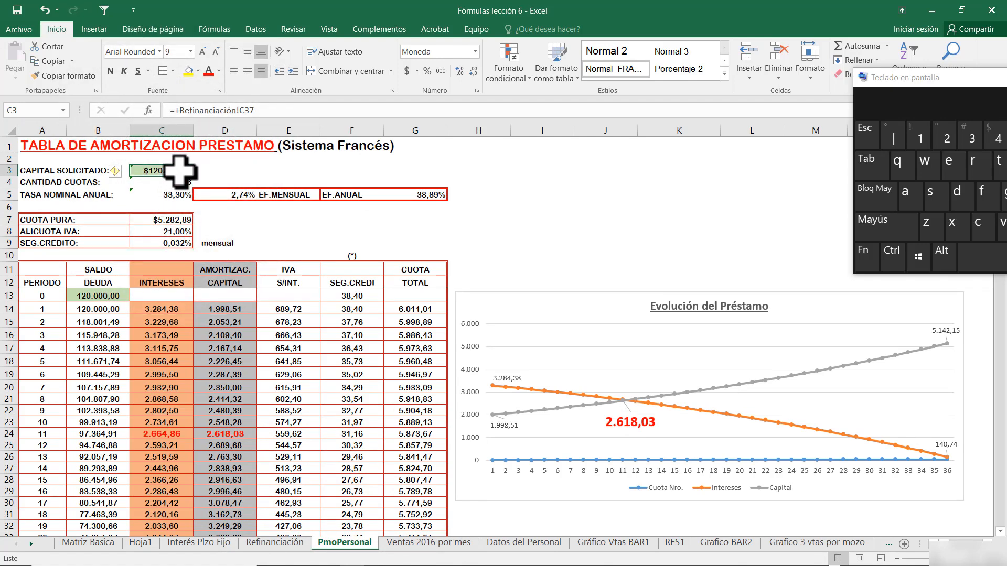
click(176, 182)
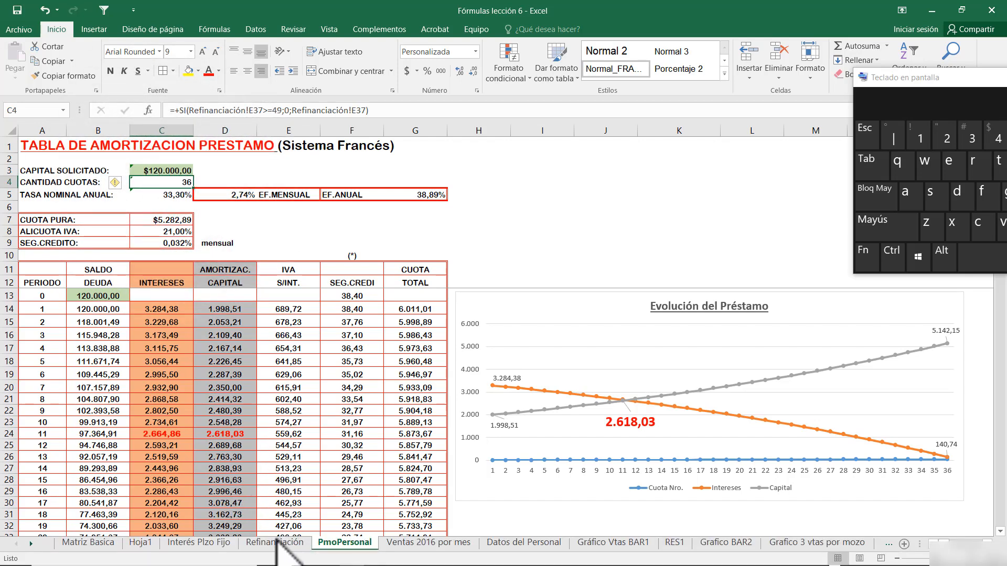
click(267, 543)
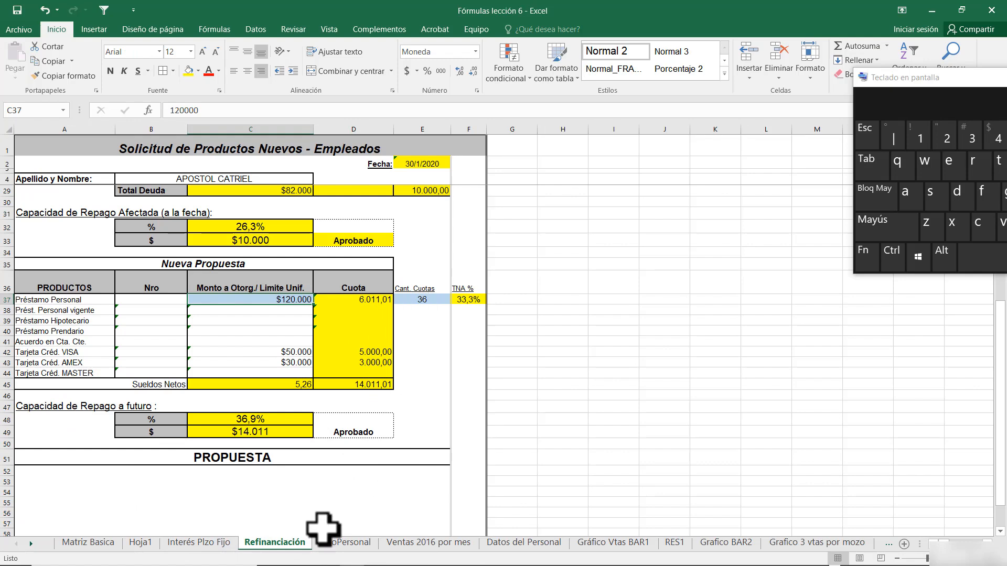
Trace the TASA NOMINAL ANUAL in C5 of PmoPersonal to its source rate in F37 on Refinanciación, ending back on PmoPersonal.
click(333, 542)
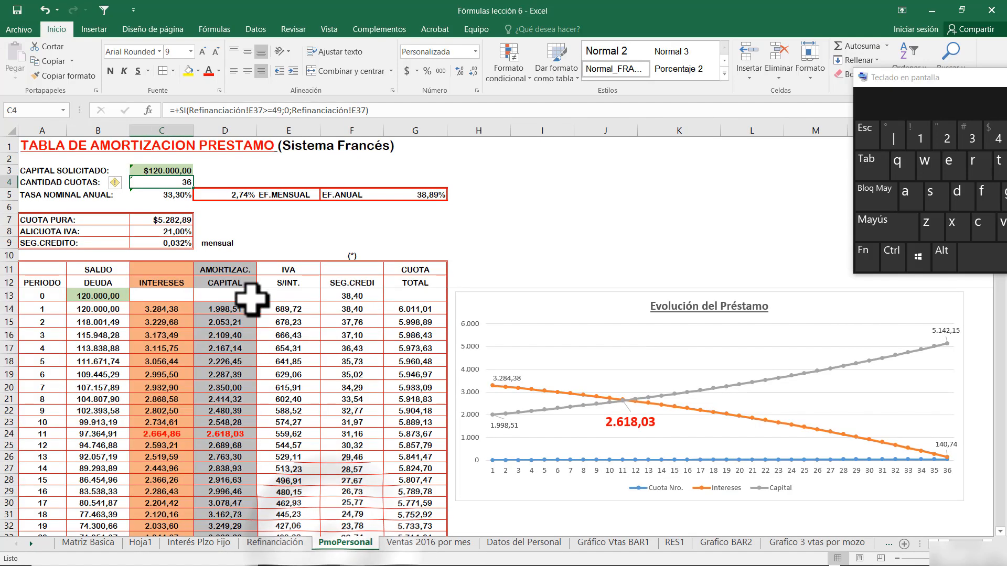
click(173, 196)
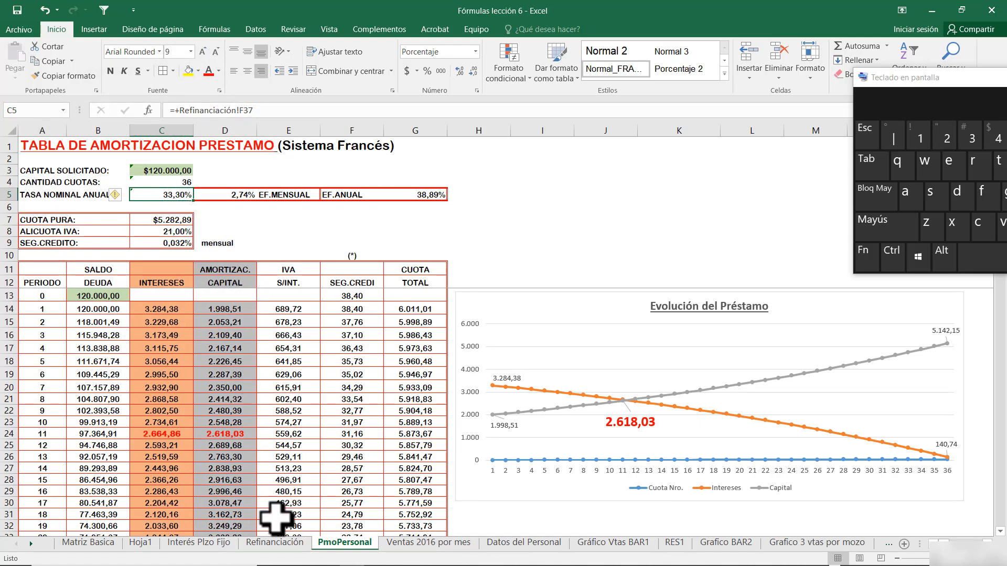
click(274, 542)
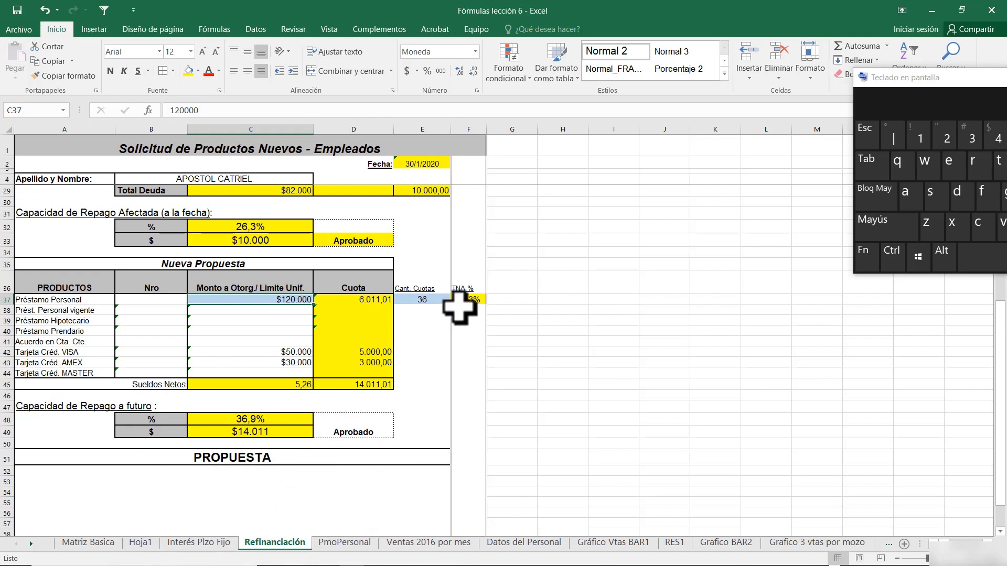
click(344, 543)
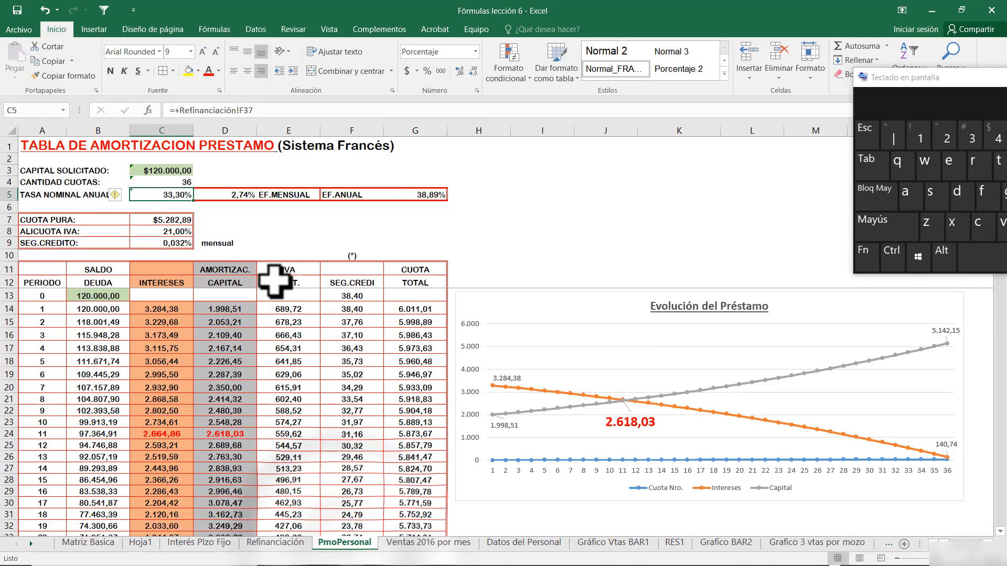
Review the EF.MENSUAL and EF.ANUAL rates in row 5 and examine the monthly rate formula in D5.
click(278, 194)
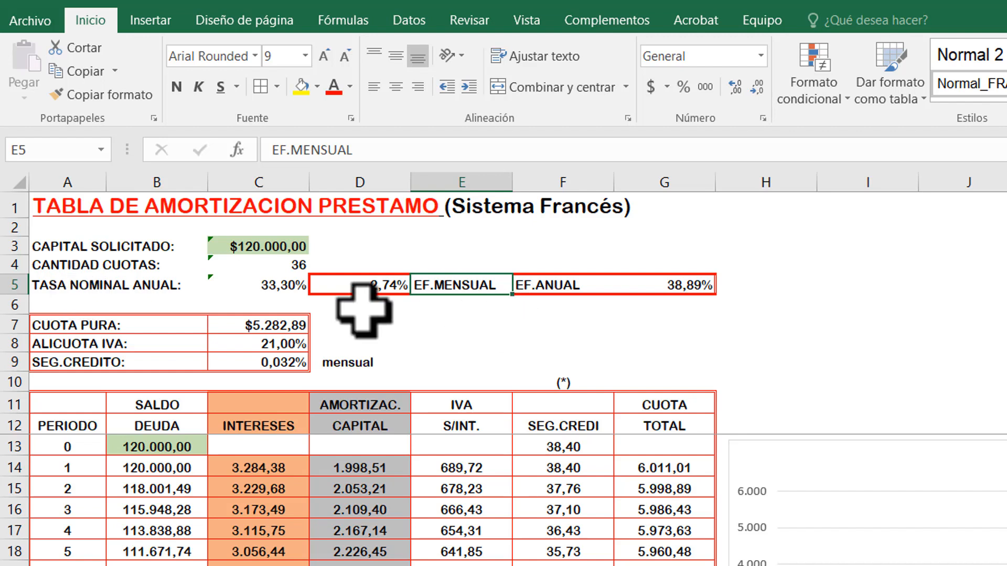
drag(369, 286, 450, 286)
click(460, 335)
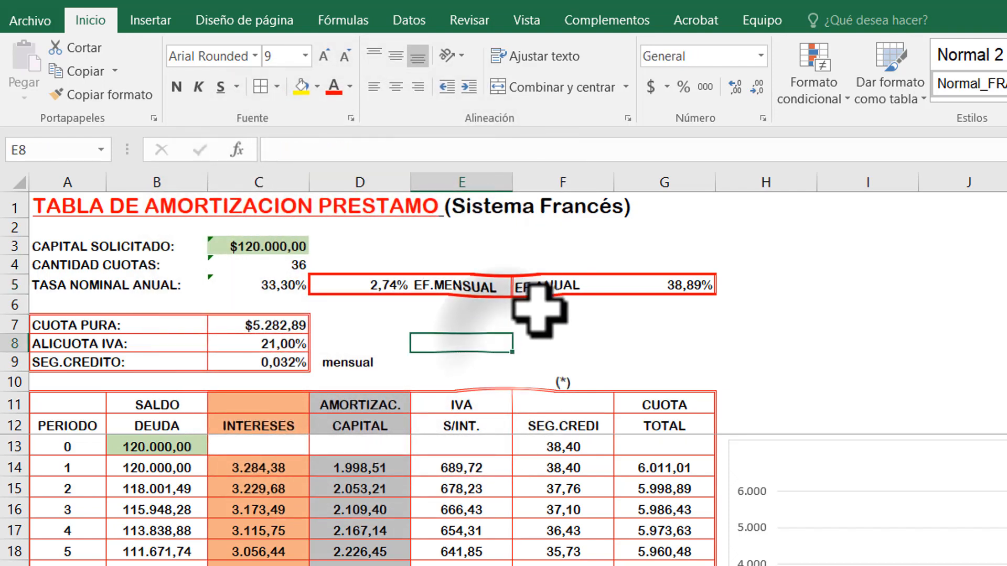
drag(546, 286, 651, 285)
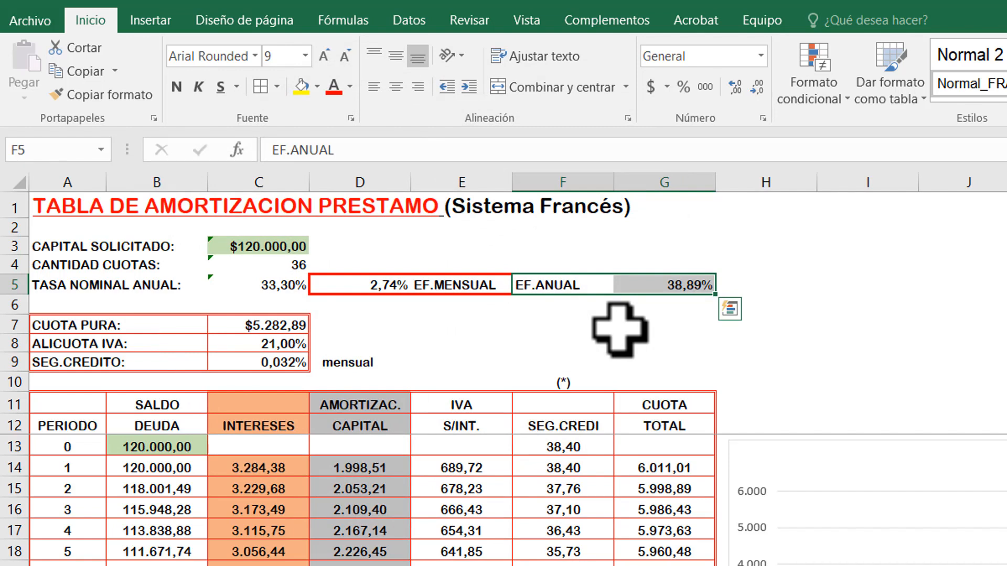
click(387, 283)
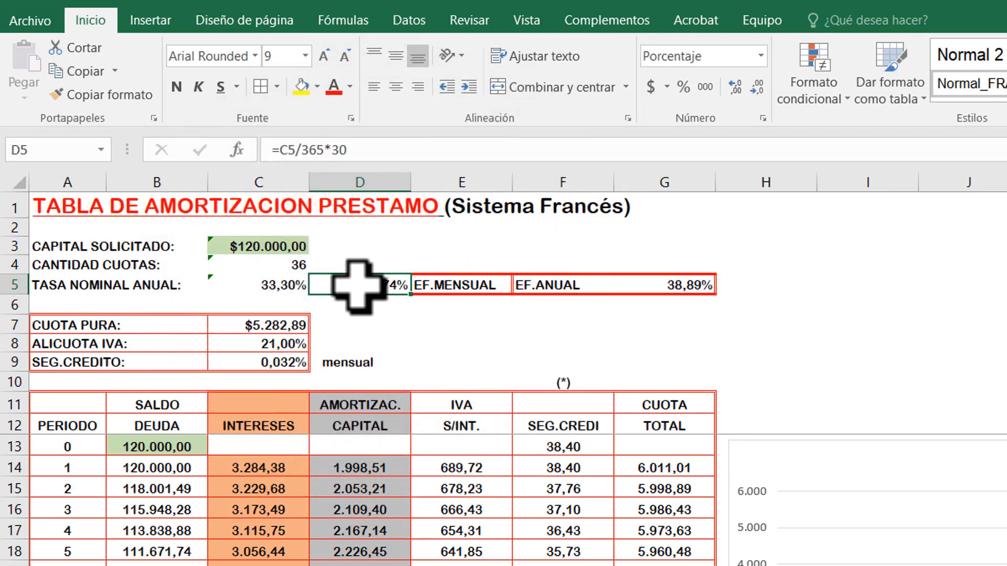
double_click(356, 286)
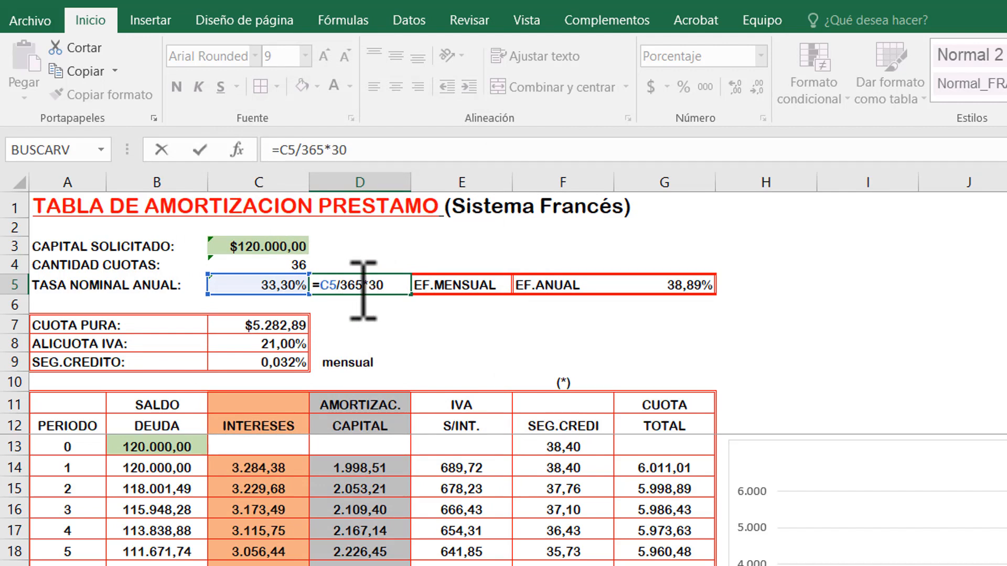
key(ctrl+Return)
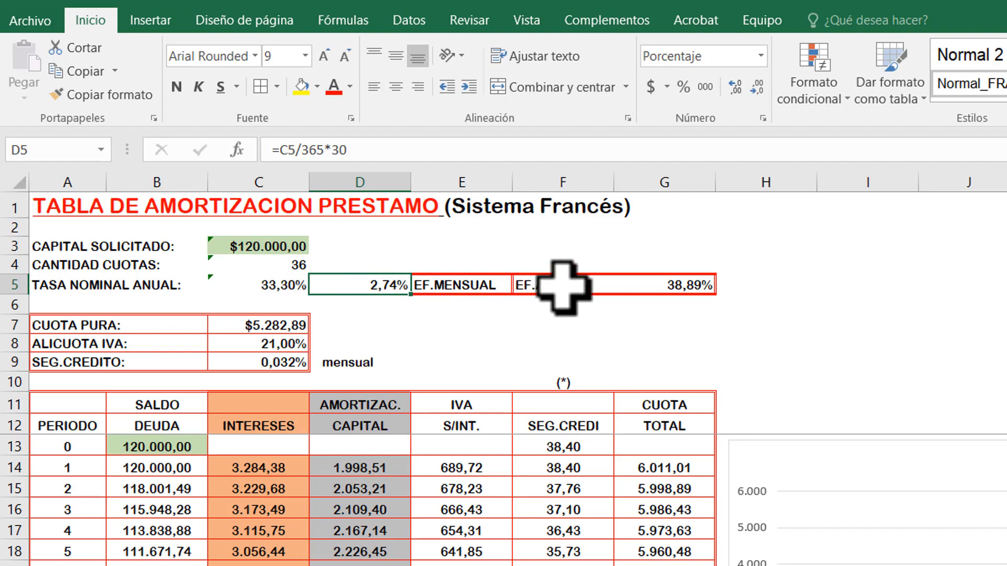
Open the EF.ANUAL formula in G5 to inspect its reference to the monthly rate in D5.
click(541, 288)
click(677, 286)
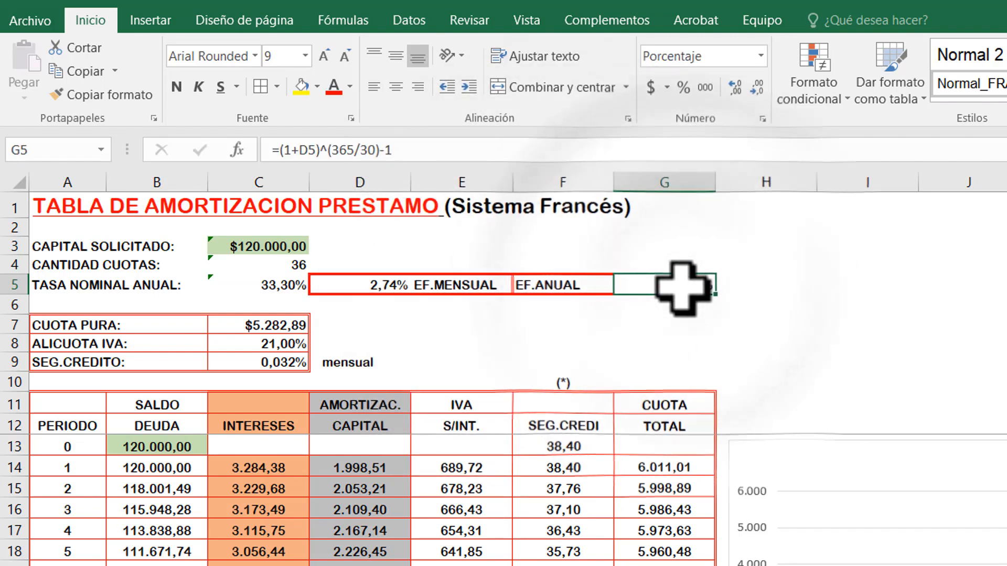
double_click(682, 287)
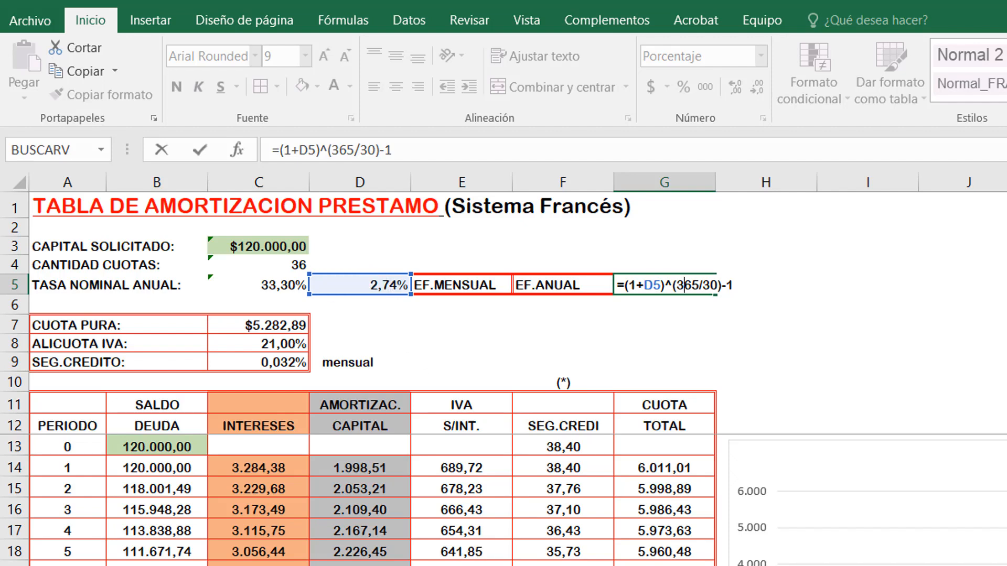
Switch to the Calculator, compute 1 + 0,0274 to illustrate the 1+D5 term, and close it.
key(alt+Tab)
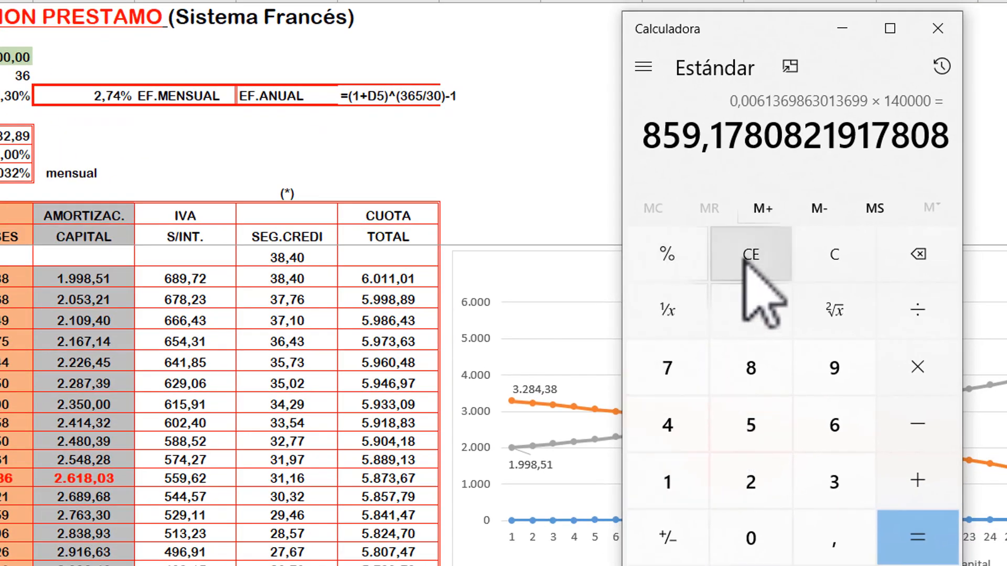
click(744, 257)
click(669, 478)
click(936, 485)
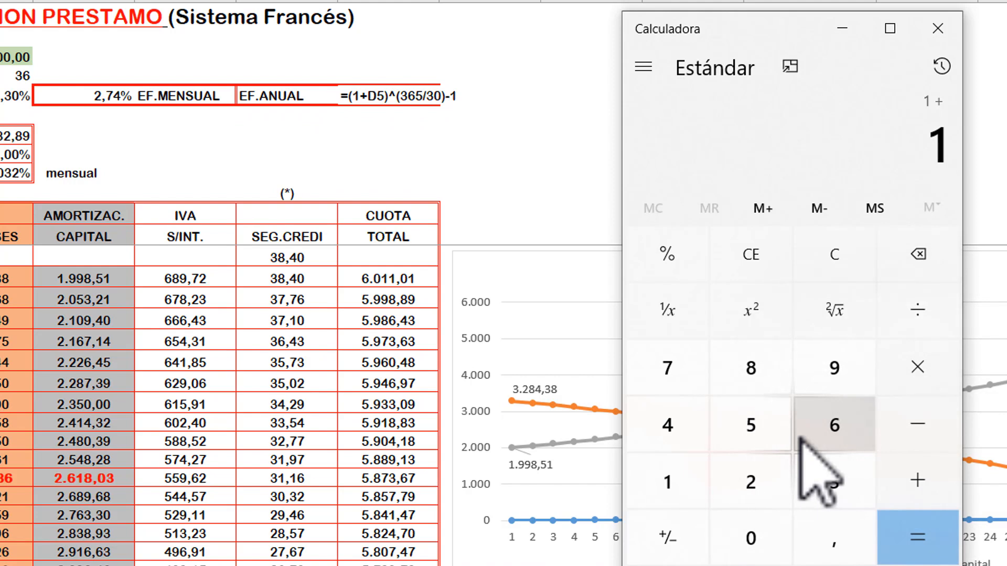
text(0,)
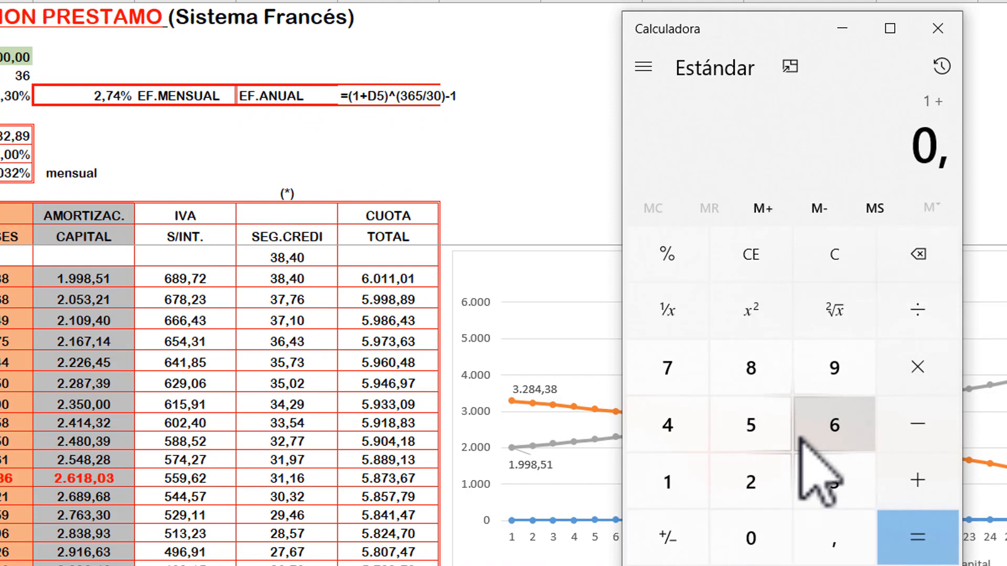
text(0274)
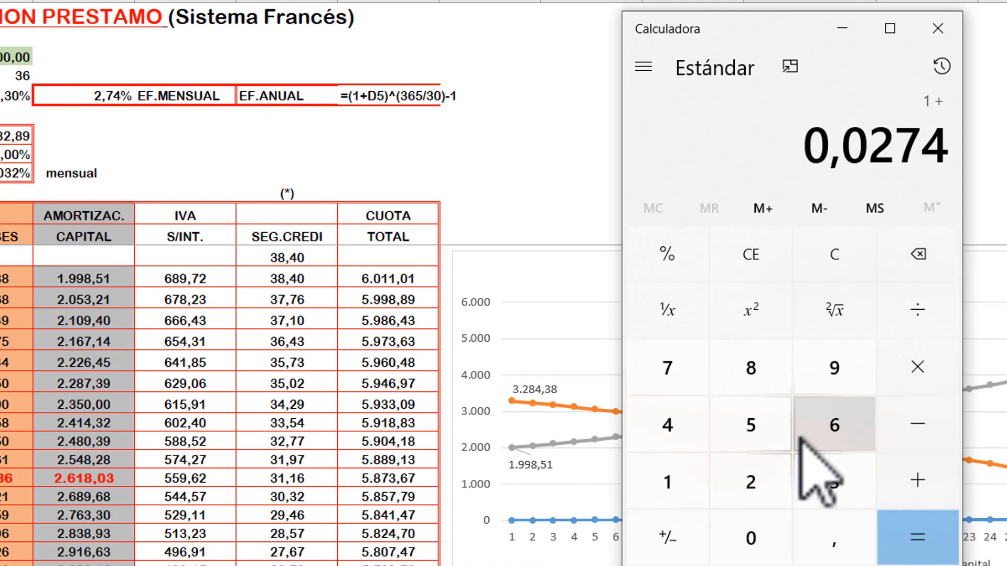
key(Return)
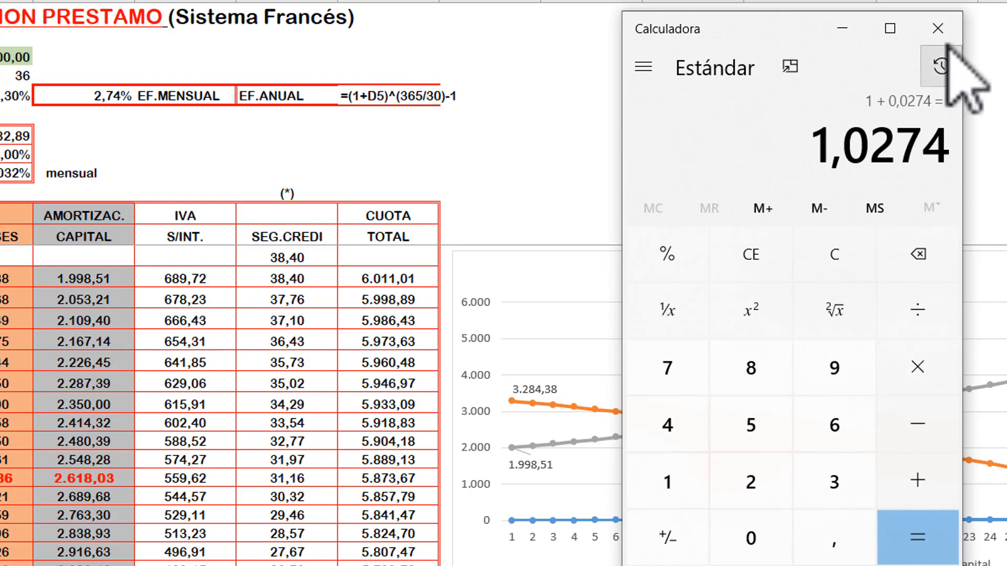
click(938, 29)
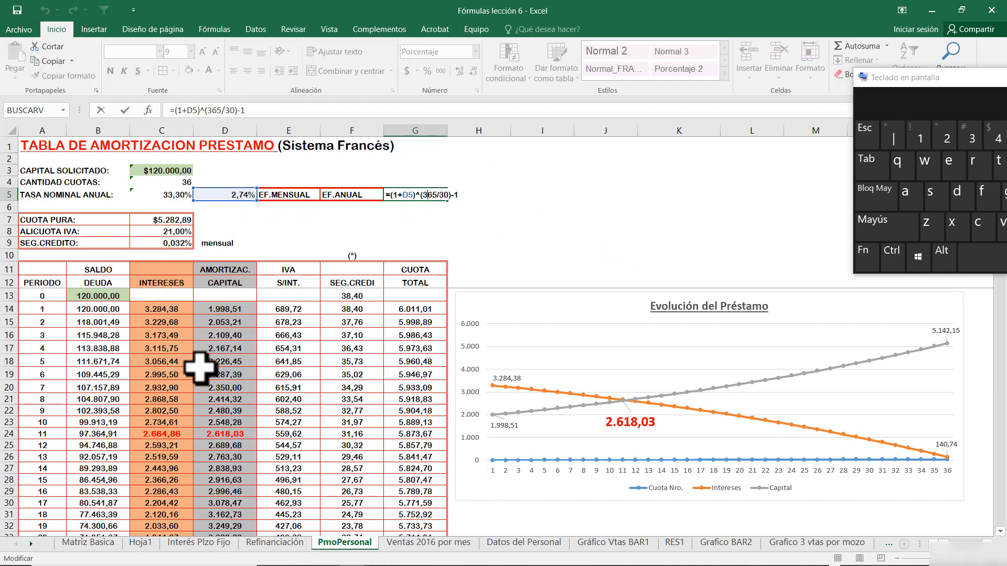
Compare INTERESES and AMORTIZAC. CAPITAL across the periods of the amortization table, including the opening balance in B13 and the last installments.
drag(157, 309, 204, 310)
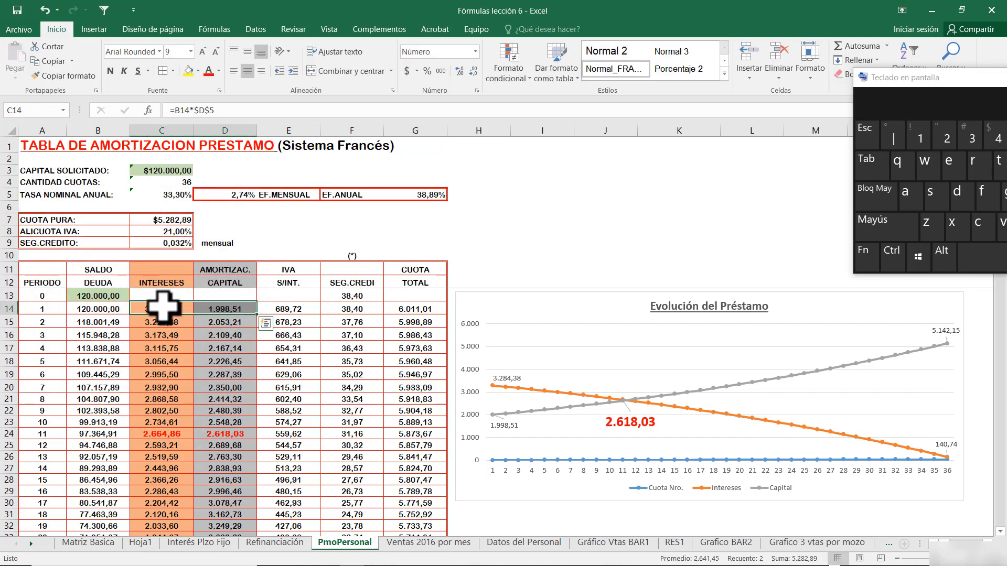
click(103, 294)
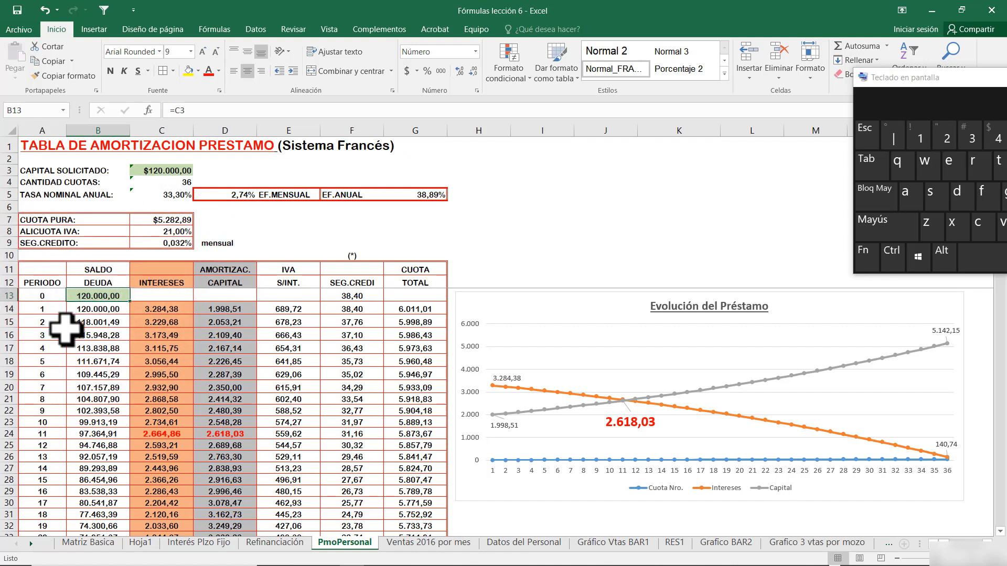
scroll(66, 329, down, 7)
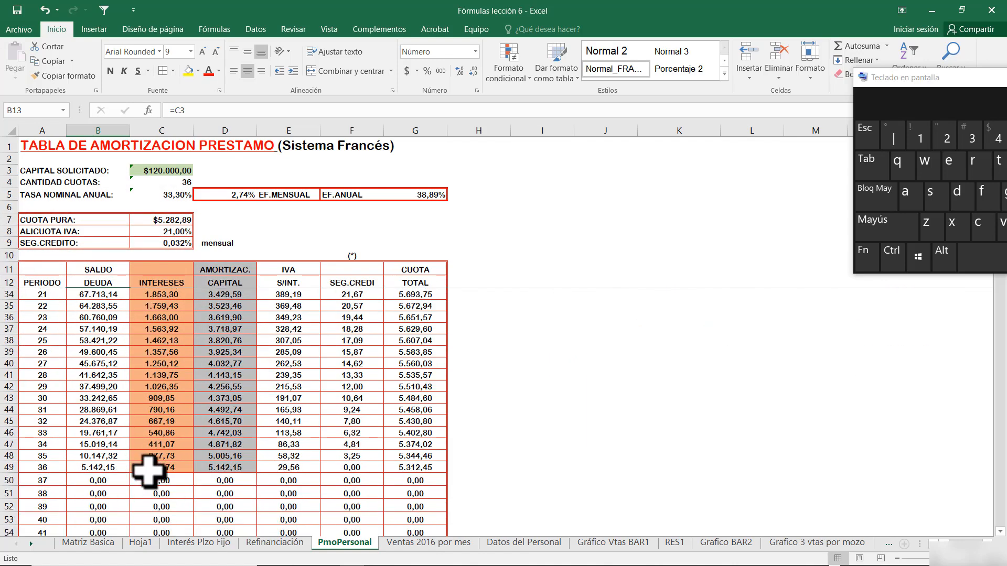
scroll(170, 462, up, 7)
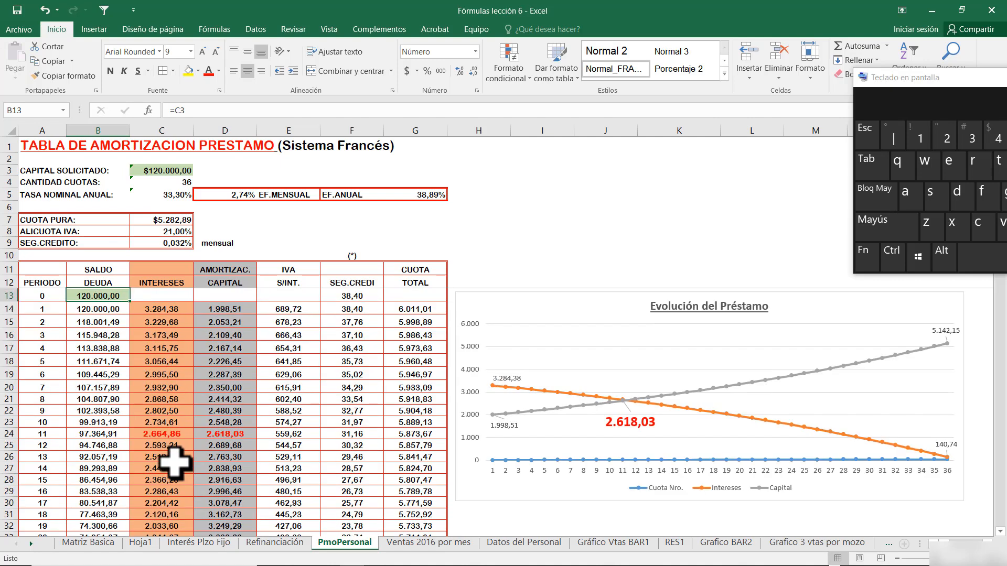
drag(163, 310, 213, 308)
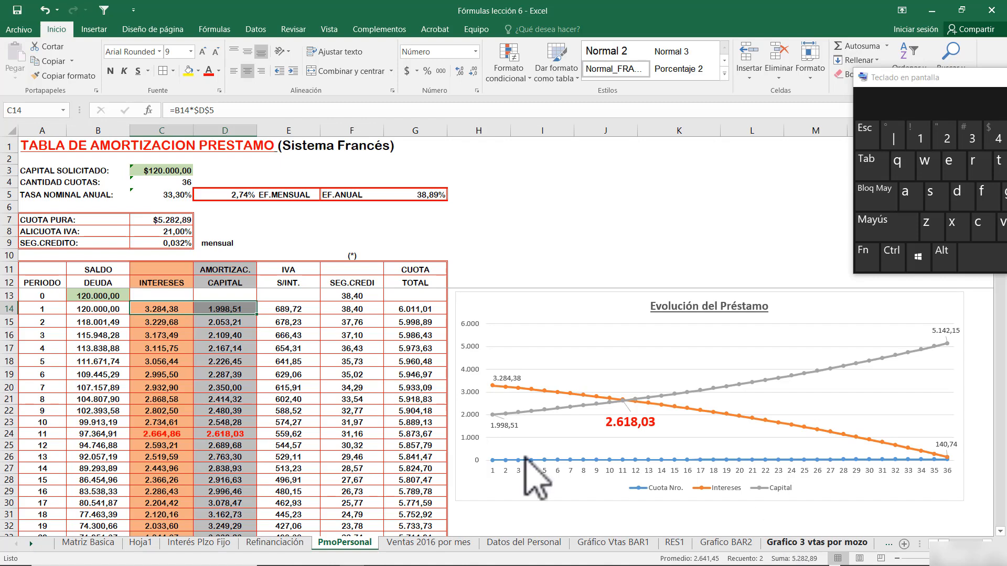
drag(139, 322, 218, 322)
drag(171, 356, 236, 364)
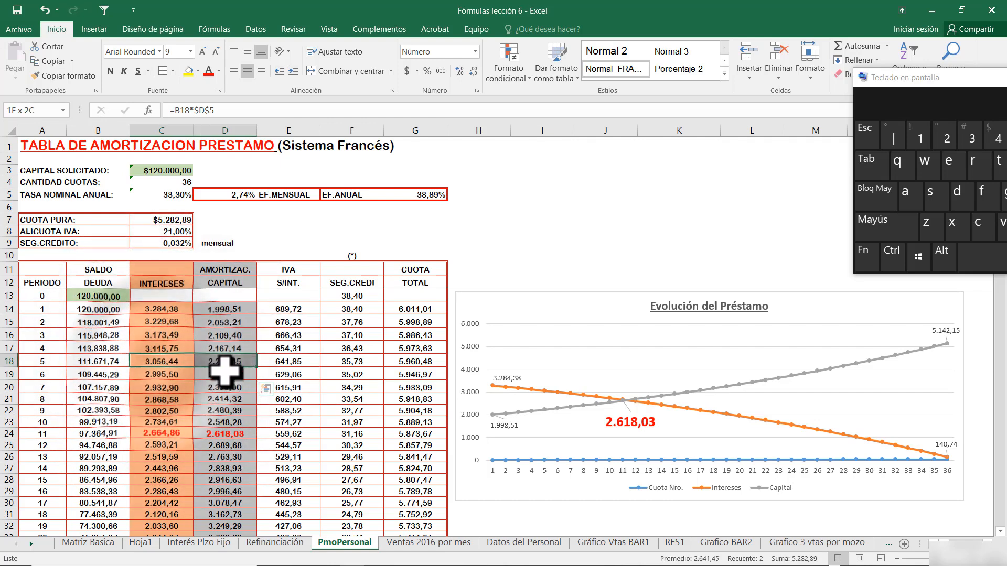
drag(173, 397, 216, 420)
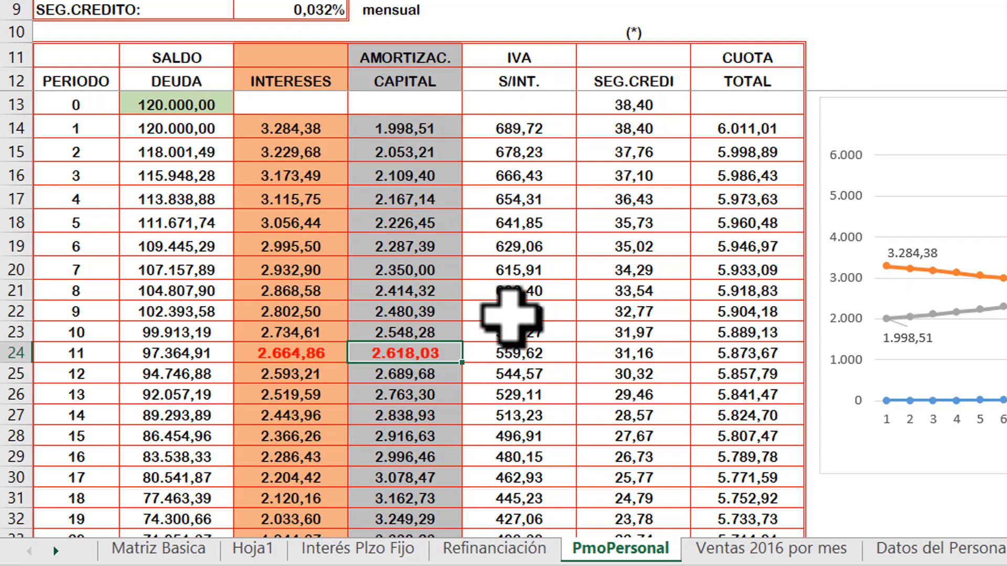
Examine the IVA S/INT. formulas in E14 and E15 and their fixed reference to the ALICUOTA IVA in C8.
click(504, 351)
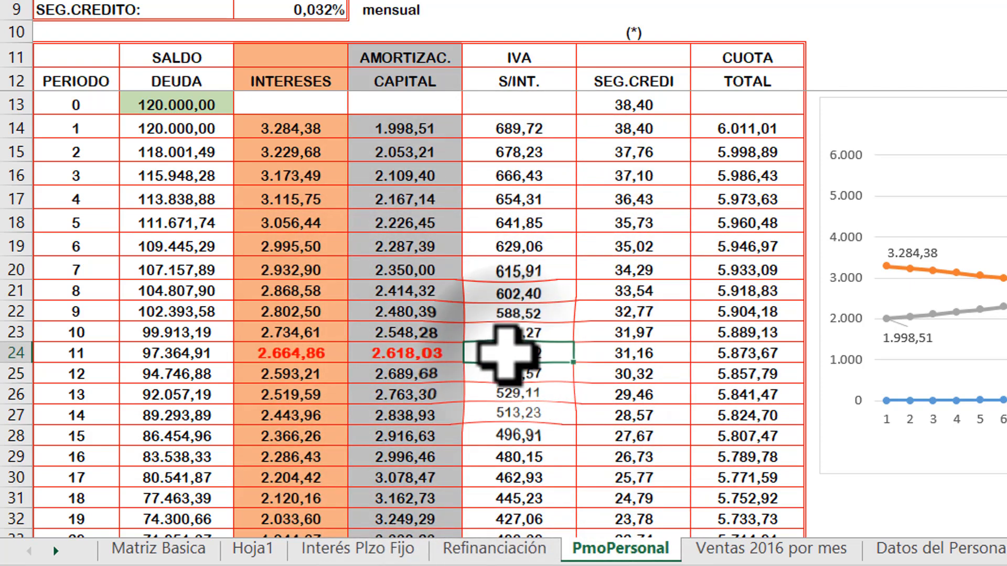
click(501, 128)
double_click(522, 129)
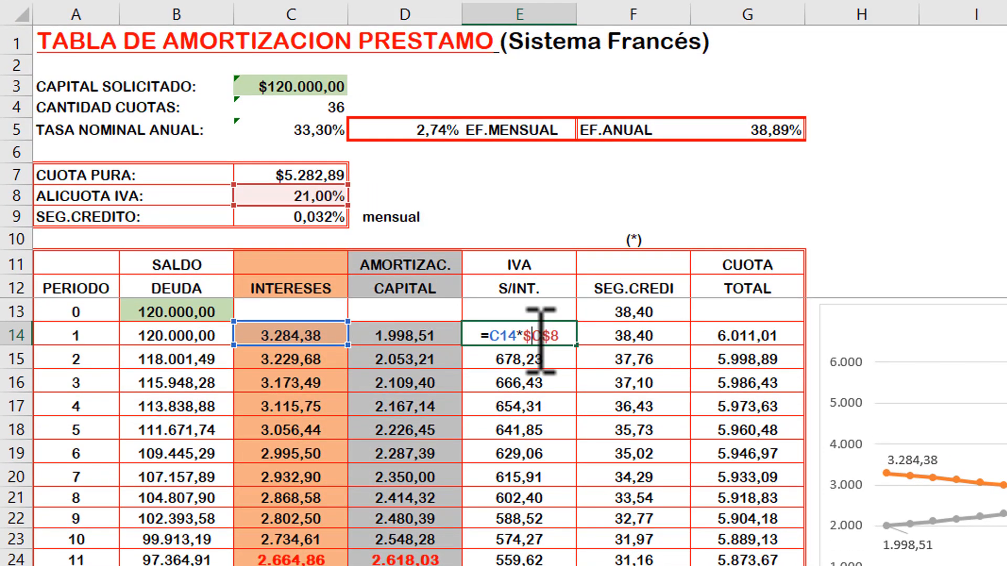
key(Escape)
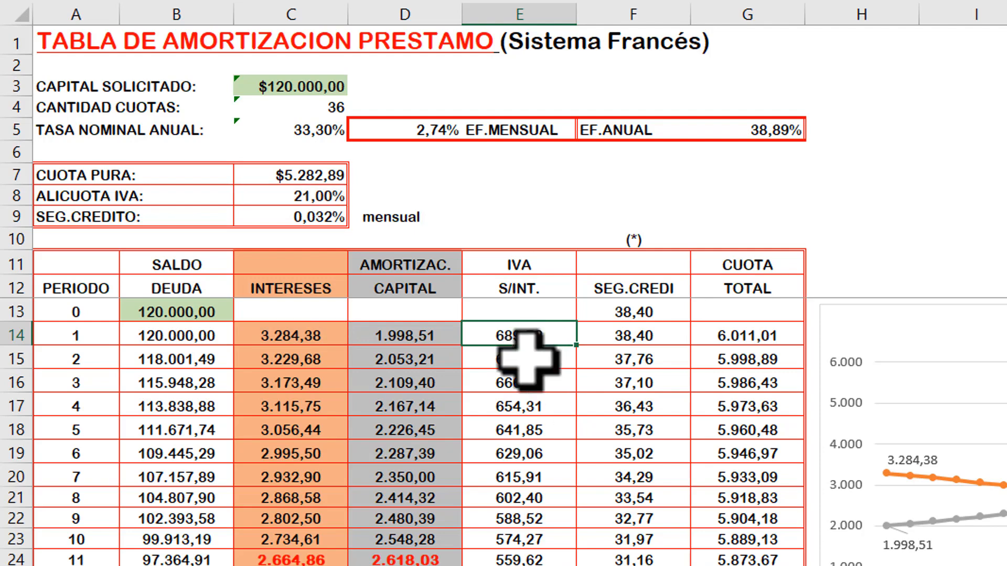
double_click(524, 360)
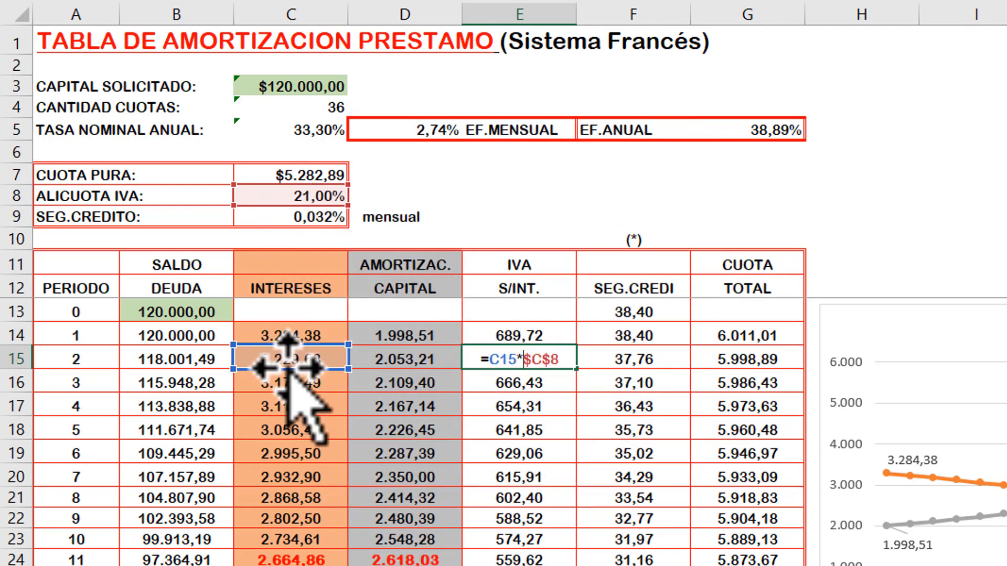
key(Escape)
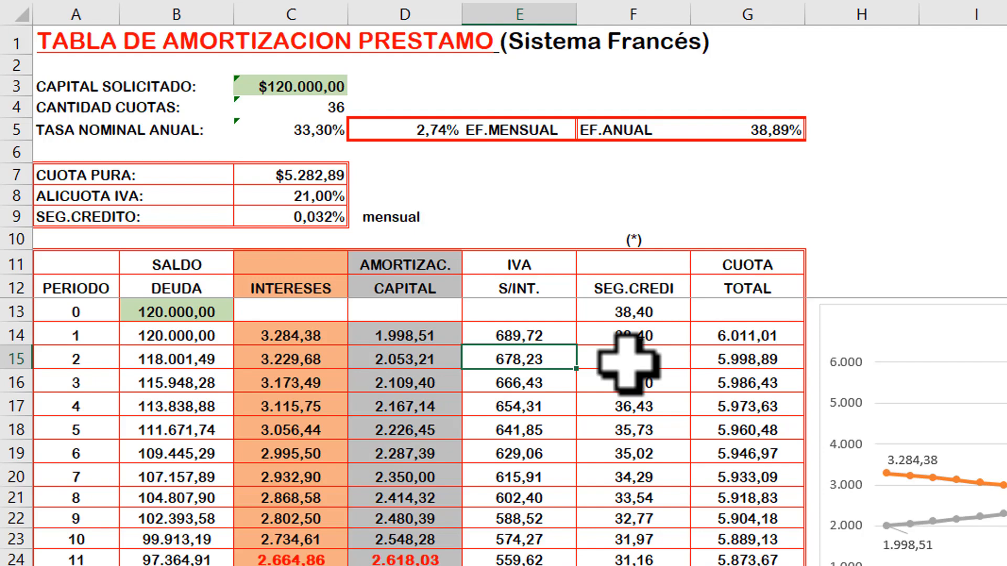
Examine the SEG.CREDI formula in F14 with its rate in C9, and the CUOTA TOTAL sum formula in G14.
click(290, 215)
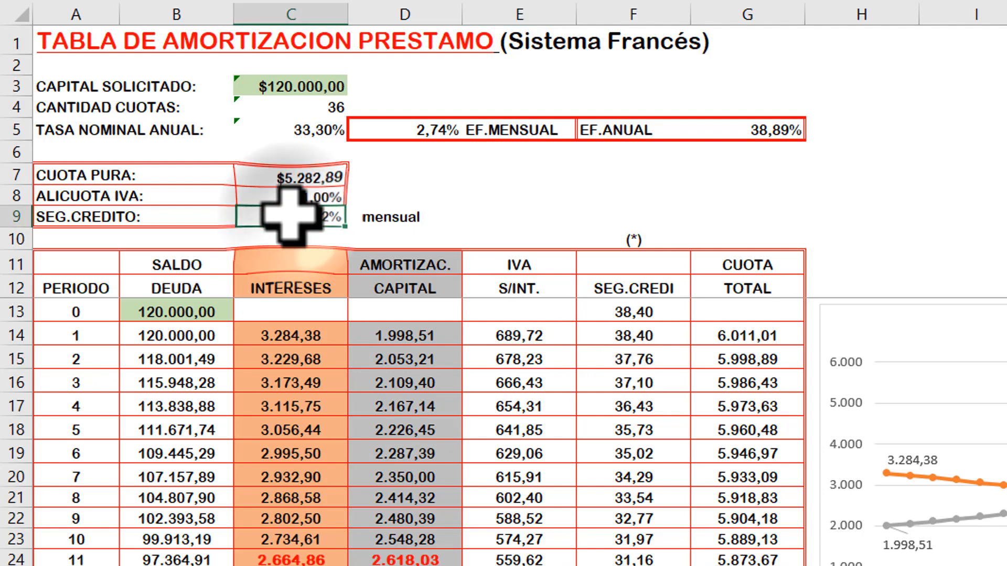
click(633, 336)
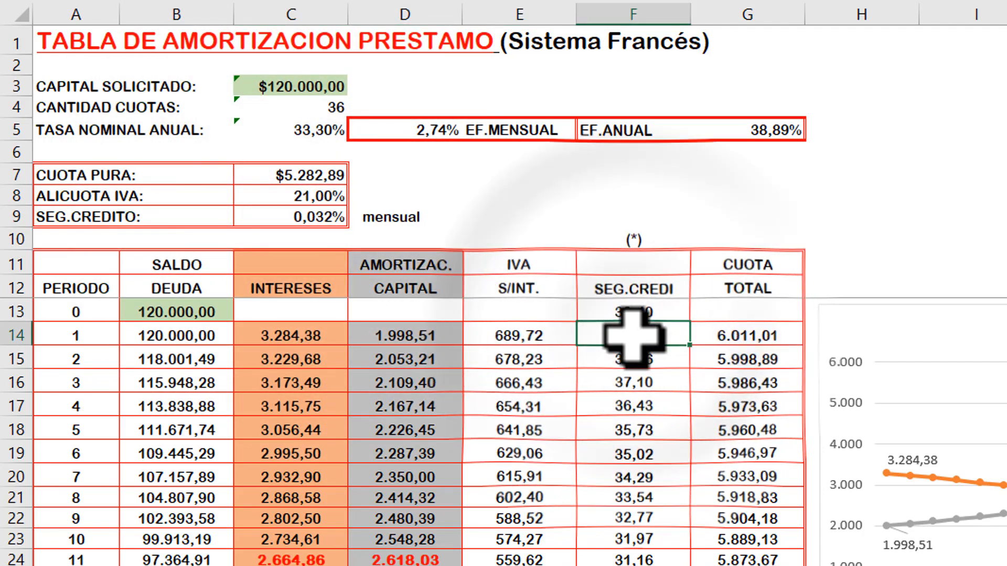
double_click(633, 336)
key(Escape)
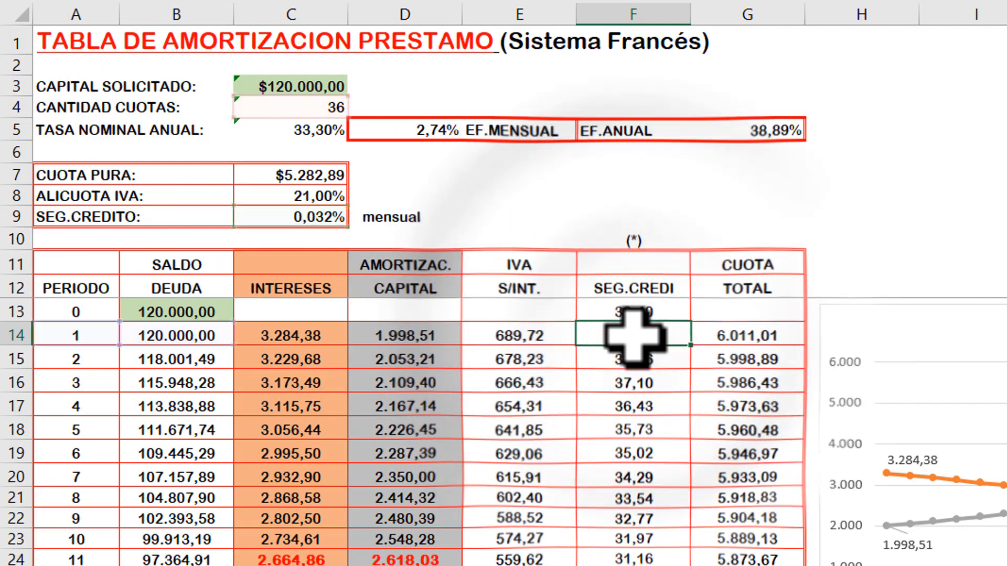
double_click(762, 336)
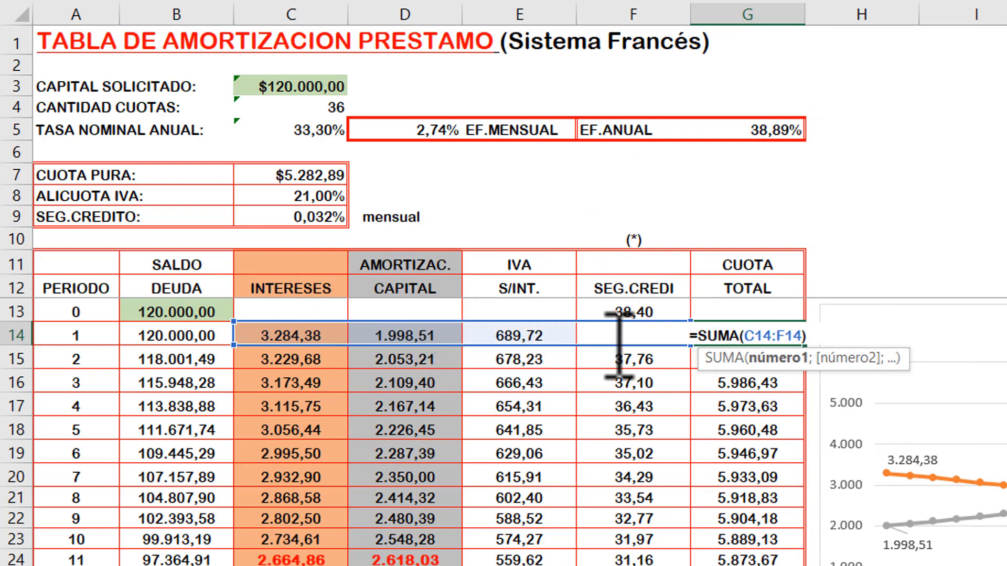
key(ctrl+Return)
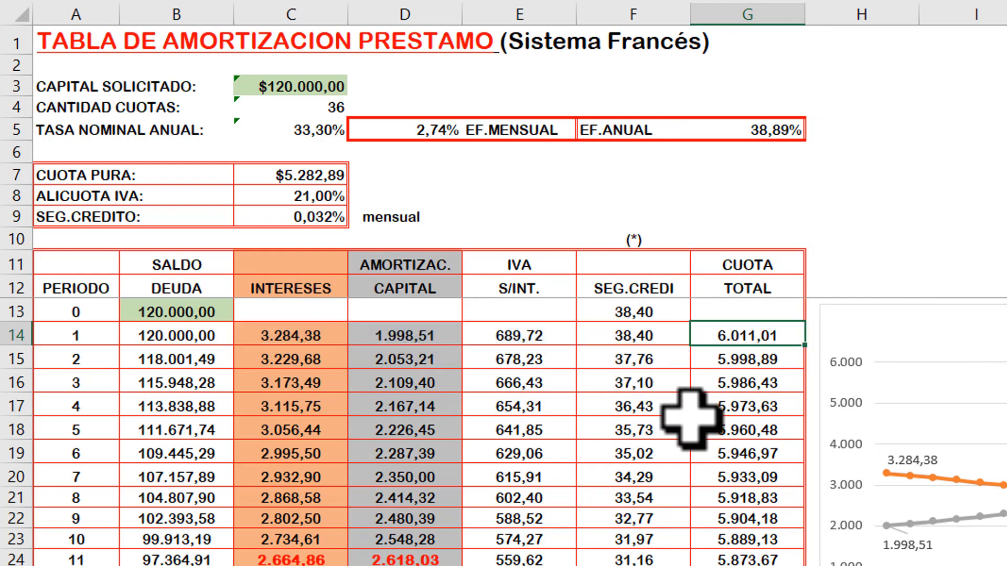
Examine the SALDO DEUDA formulas in B14 and B15, which subtract the previous period's amortized capital from its balance.
scroll(682, 415, down, 4)
scroll(690, 420, down, 2)
scroll(690, 420, up, 6)
click(198, 337)
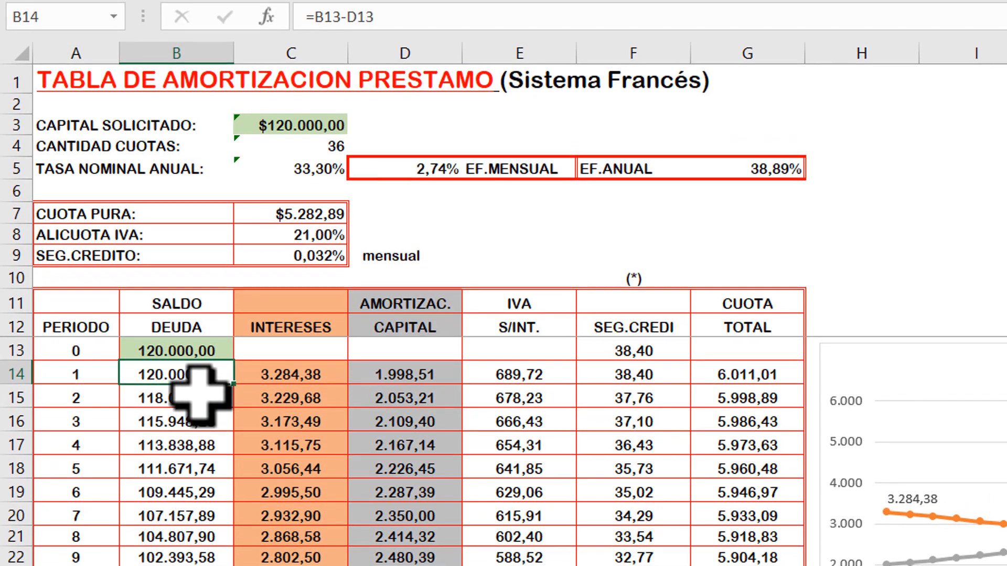
click(199, 398)
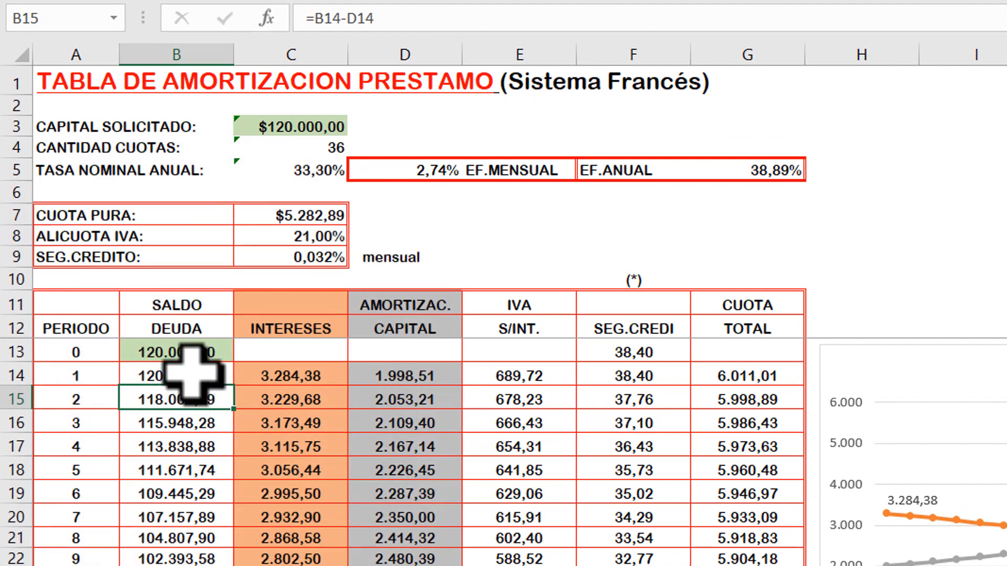
click(760, 376)
double_click(183, 400)
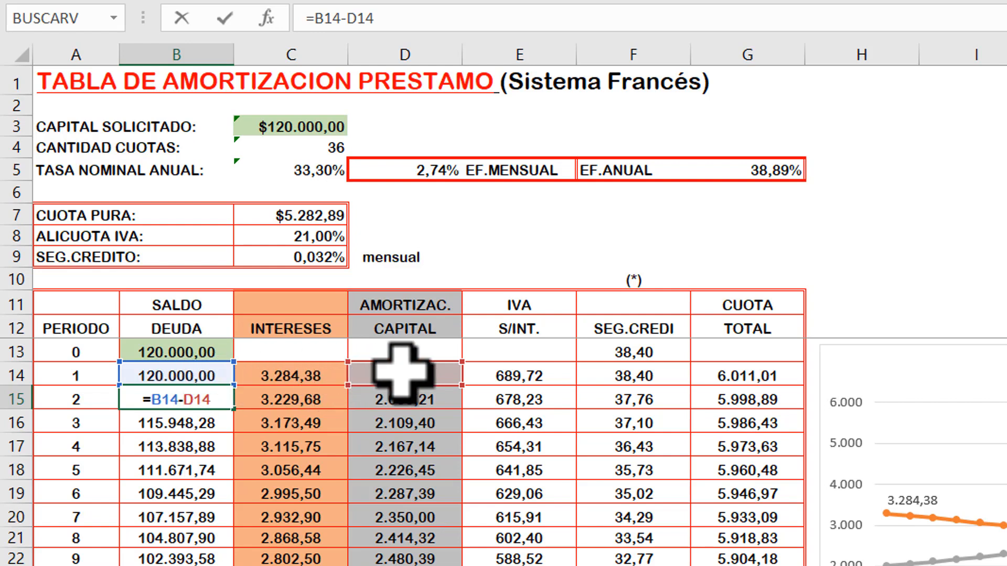
key(ctrl+Return)
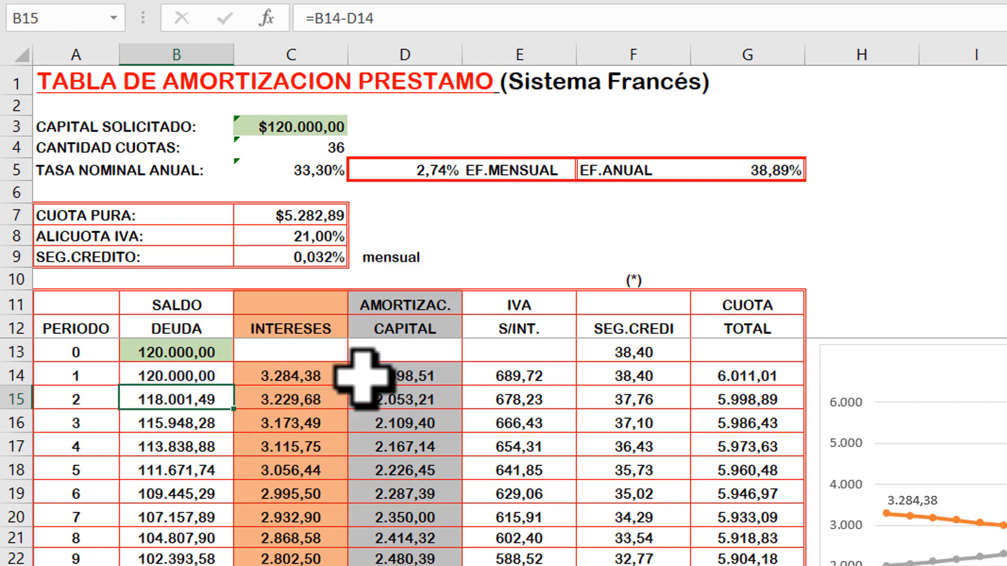
Examine the INTERESES formula in C15 with its fixed reference to D5, and the SALDO DEUDA formula in B18.
click(299, 399)
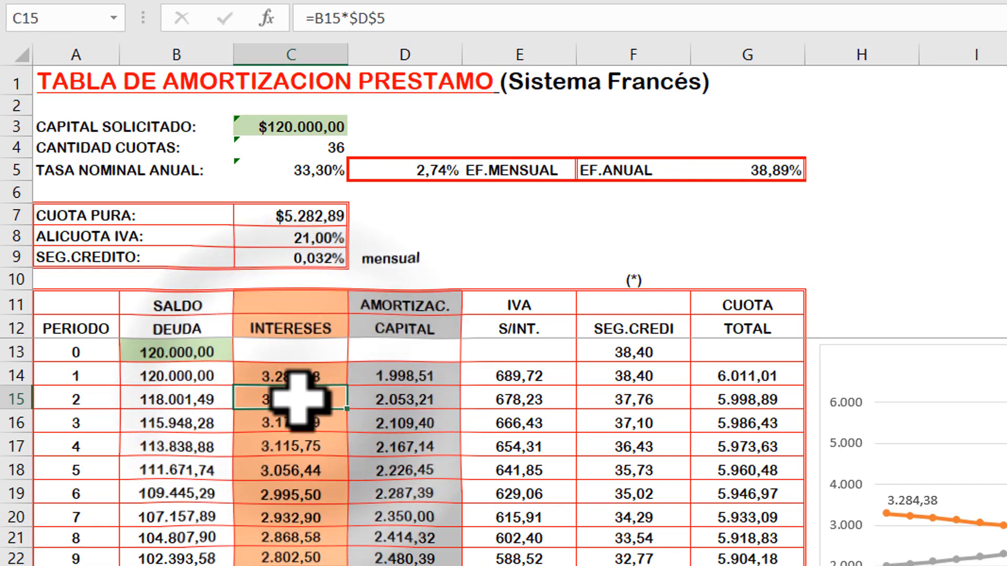
double_click(307, 401)
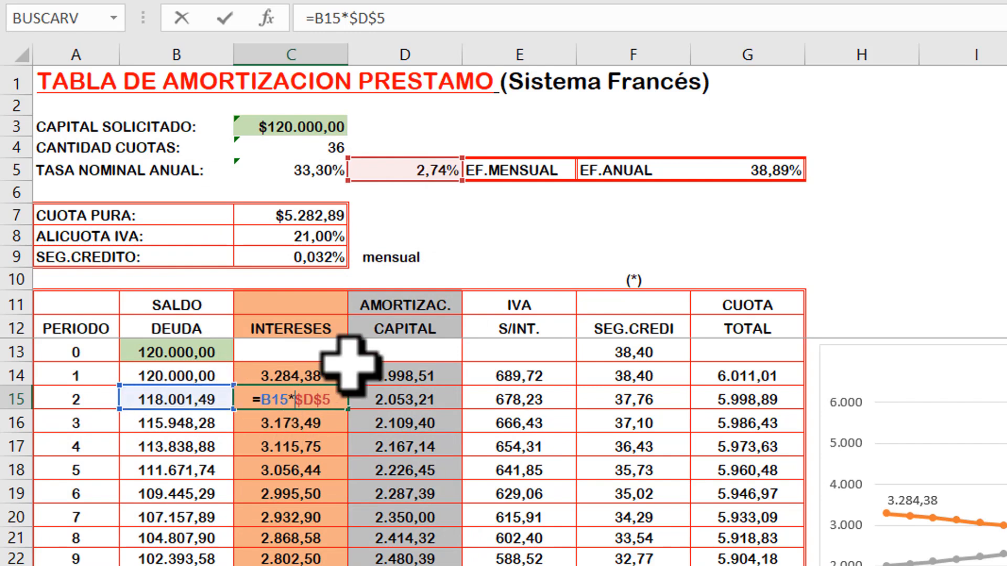
key(Escape)
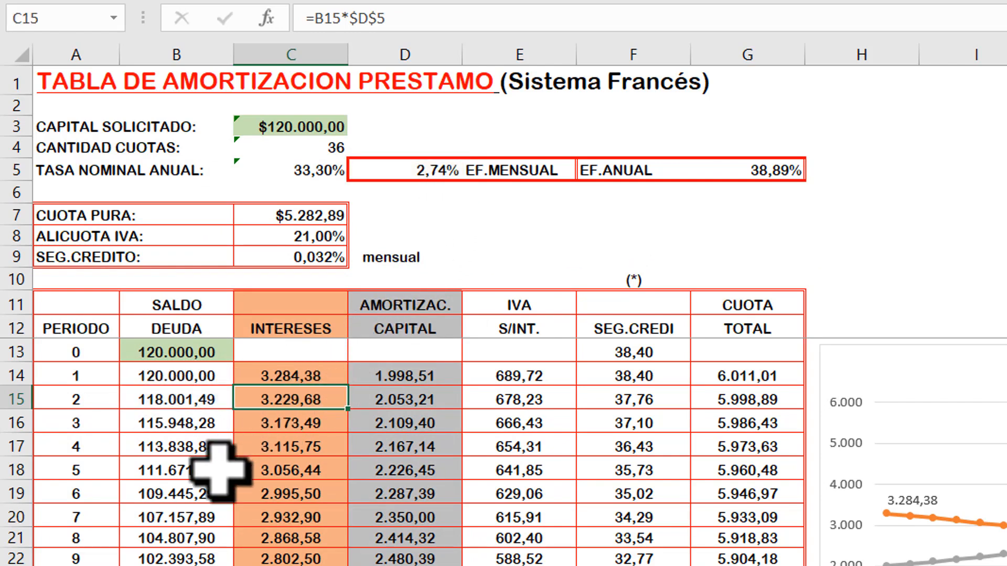
double_click(203, 469)
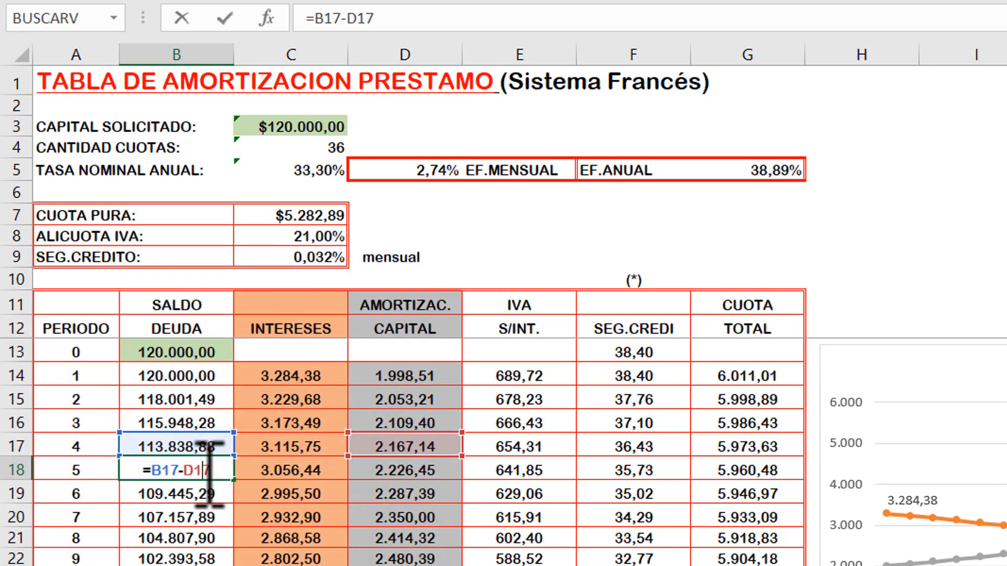
key(Escape)
Examine the INTERESES formulas in C17, C19 and the last period's C133, and return to the start of the table.
double_click(283, 446)
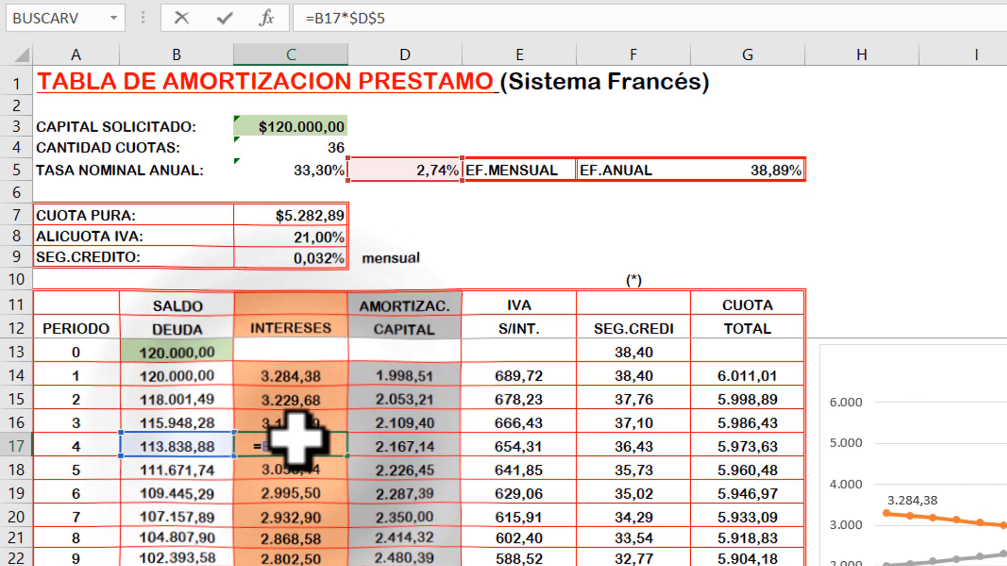
click(297, 490)
double_click(299, 491)
key(Escape)
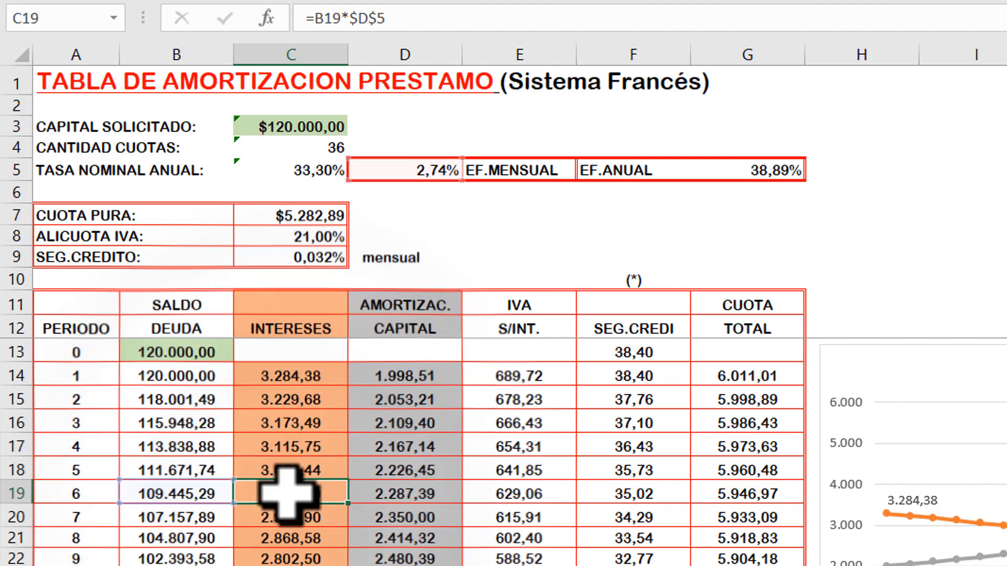
key(ctrl+Down)
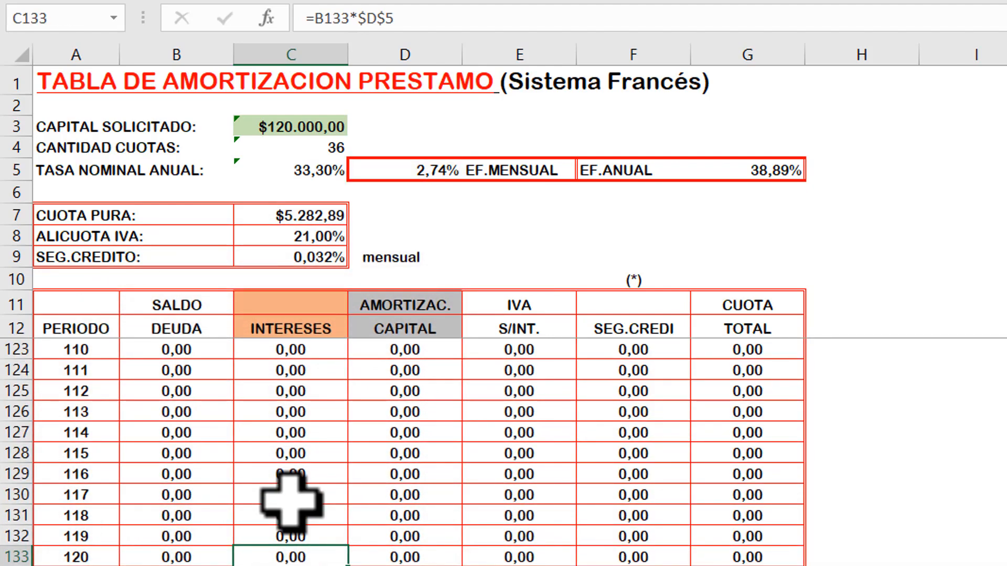
key(ctrl+Home)
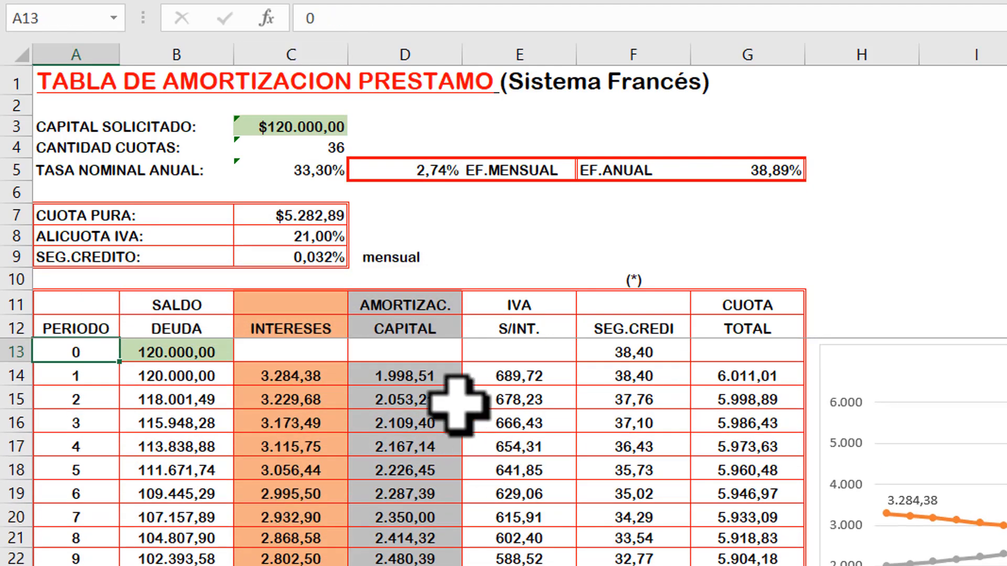
Examine the SI formula for AMORTIZAC. CAPITAL in D14, including its test of the period in A14 against CANTIDAD CUOTAS in C4.
click(410, 378)
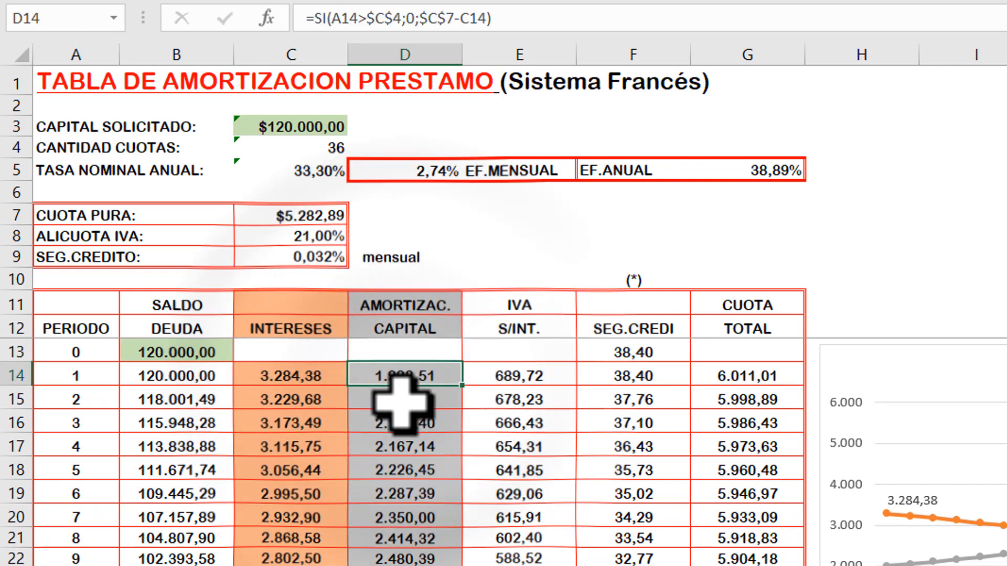
double_click(420, 377)
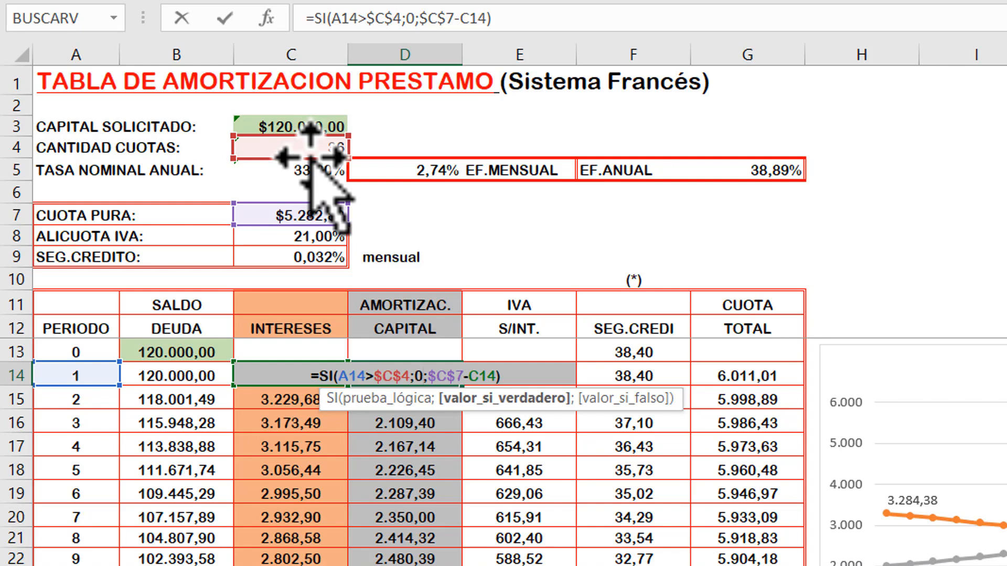
key(ctrl+Return)
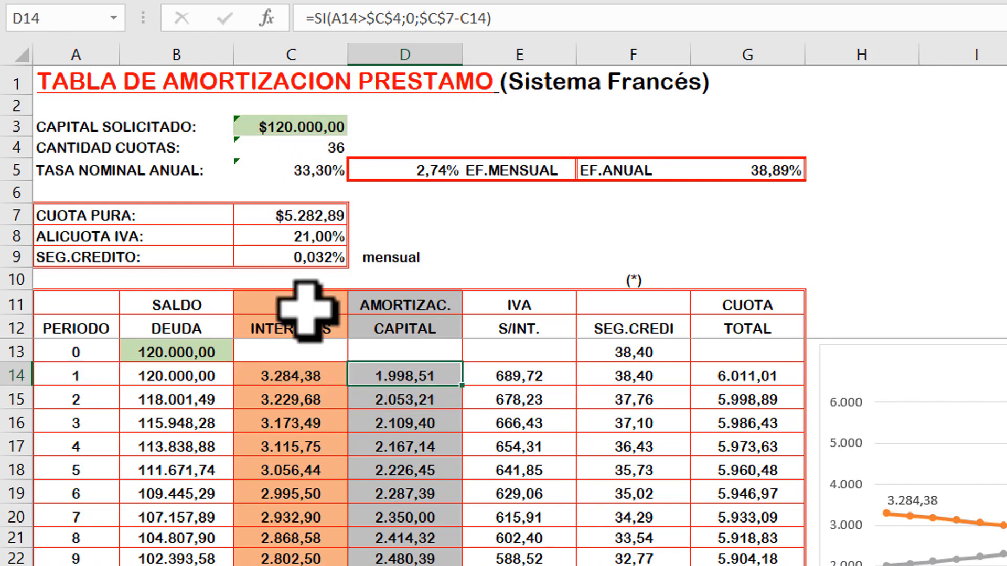
double_click(395, 367)
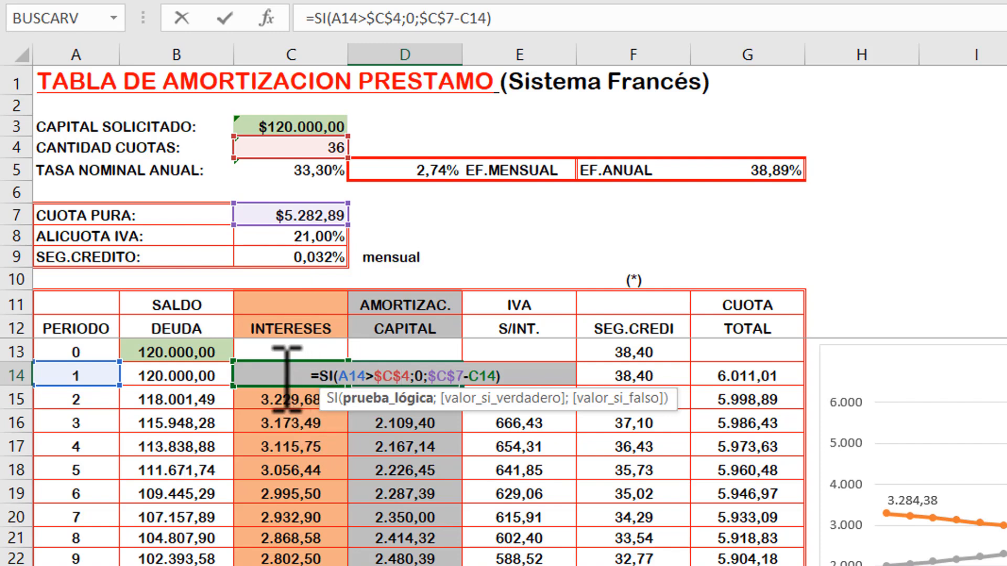
key(Escape)
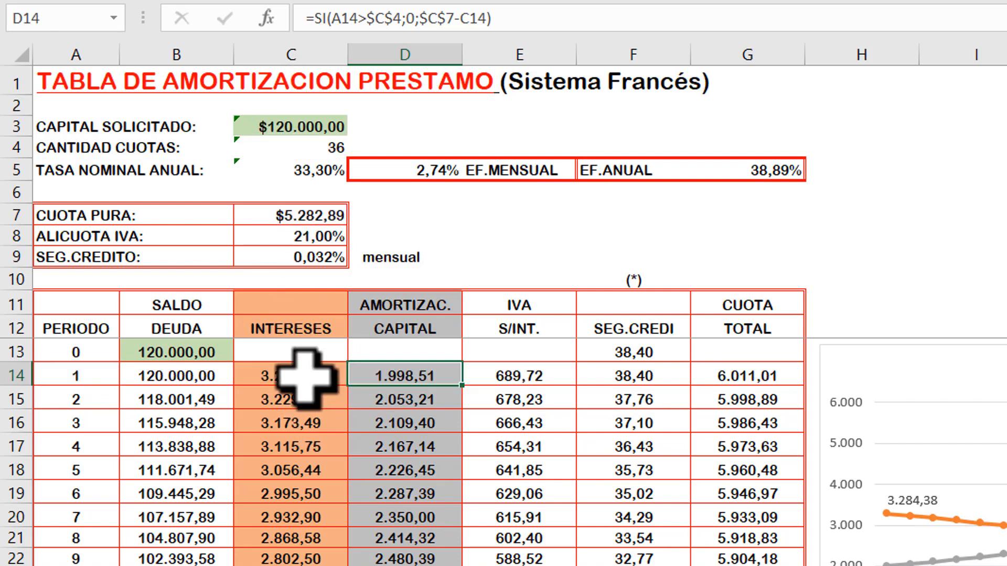
double_click(442, 377)
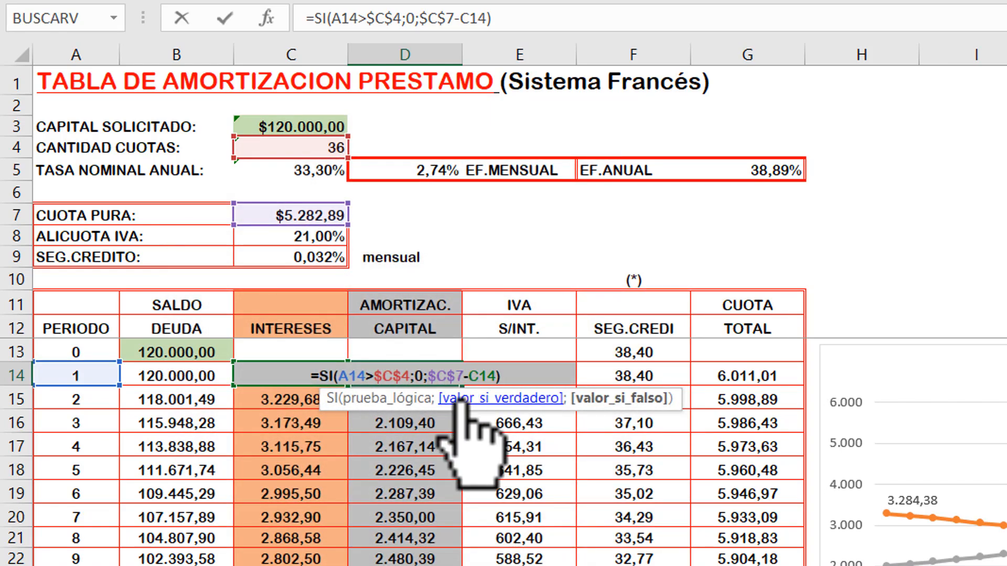
key(Escape)
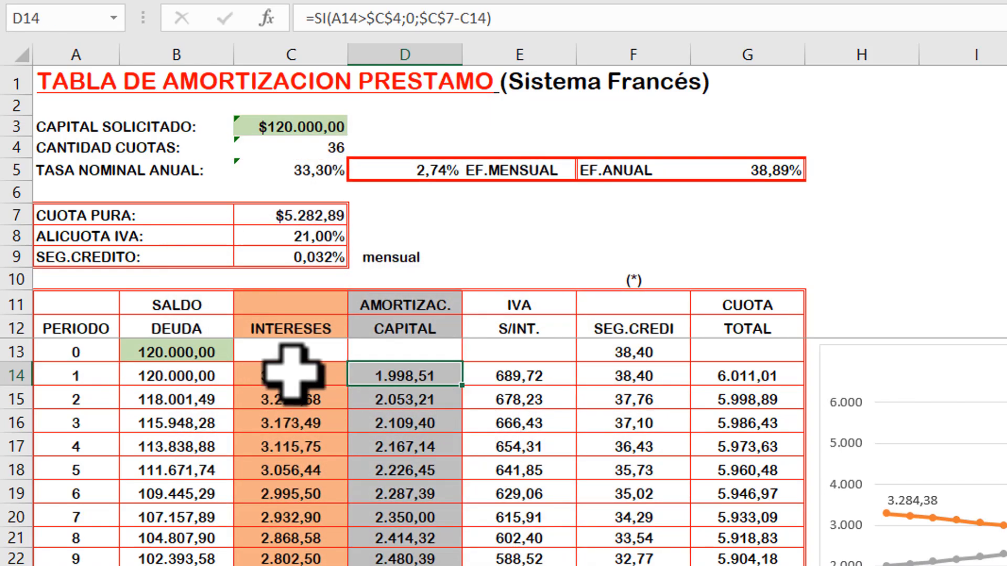
Compare the INTERESES formula in C14 with the D14 formula that subtracts it from the CUOTA PURA in C7.
click(291, 373)
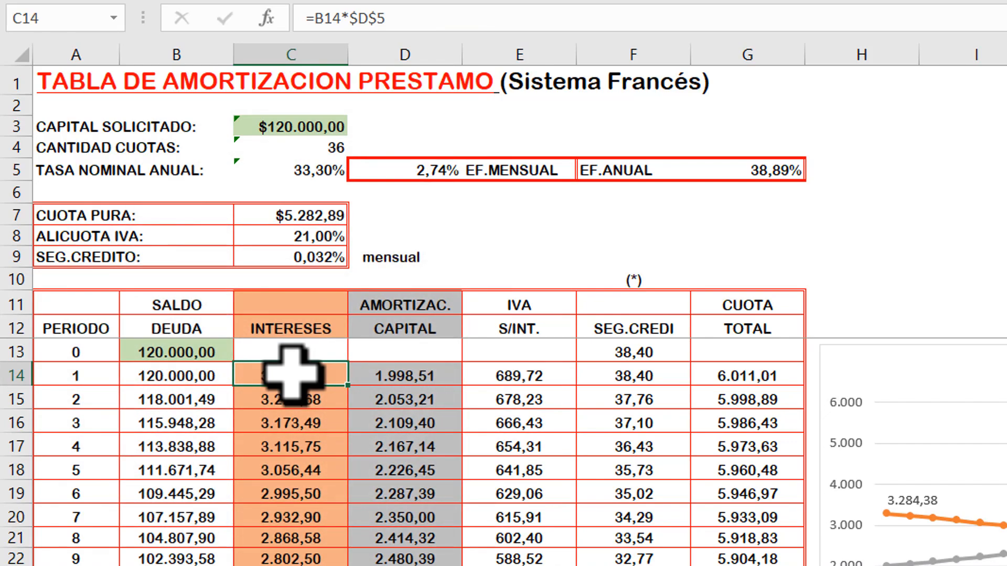
double_click(309, 375)
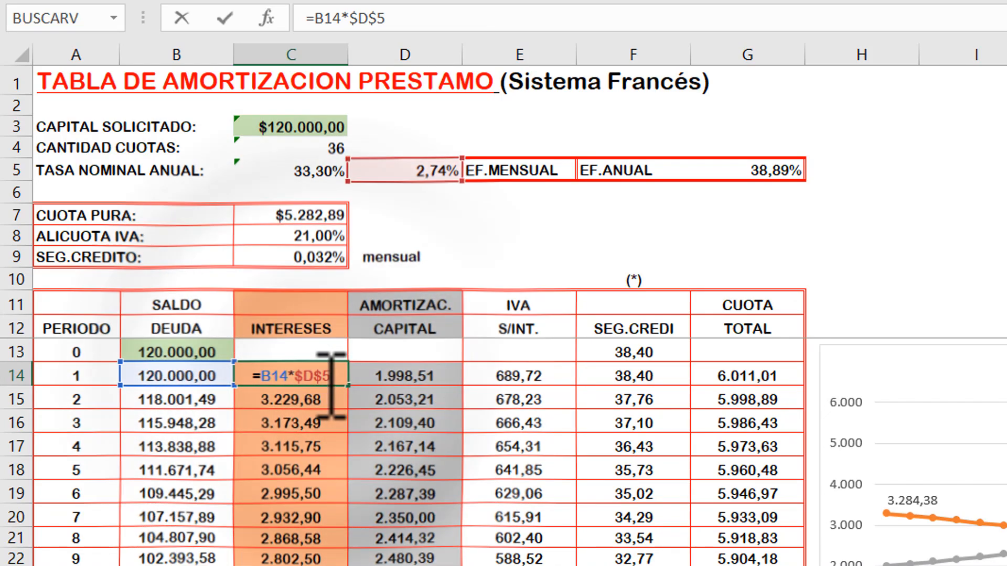
key(Escape)
double_click(439, 376)
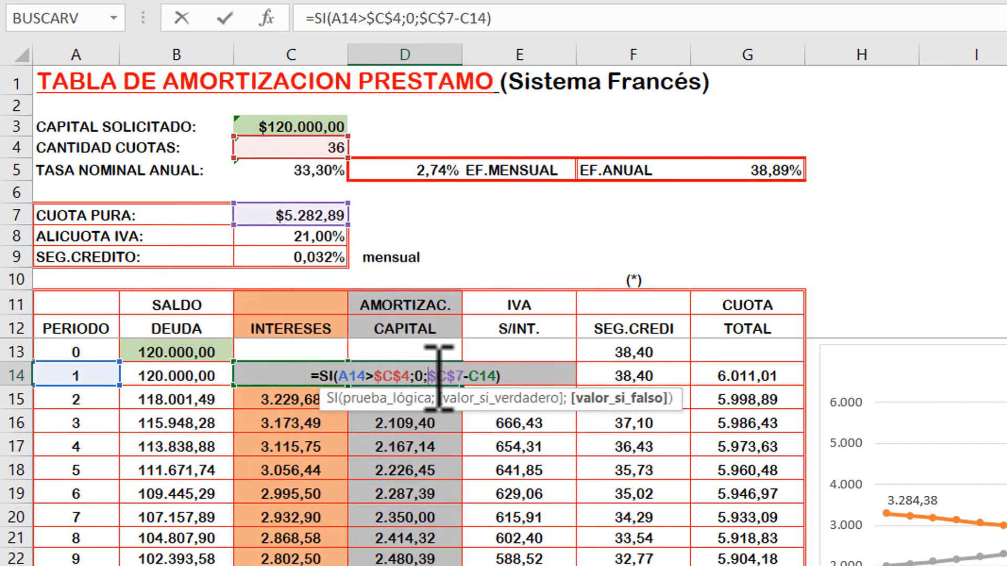
key(Escape)
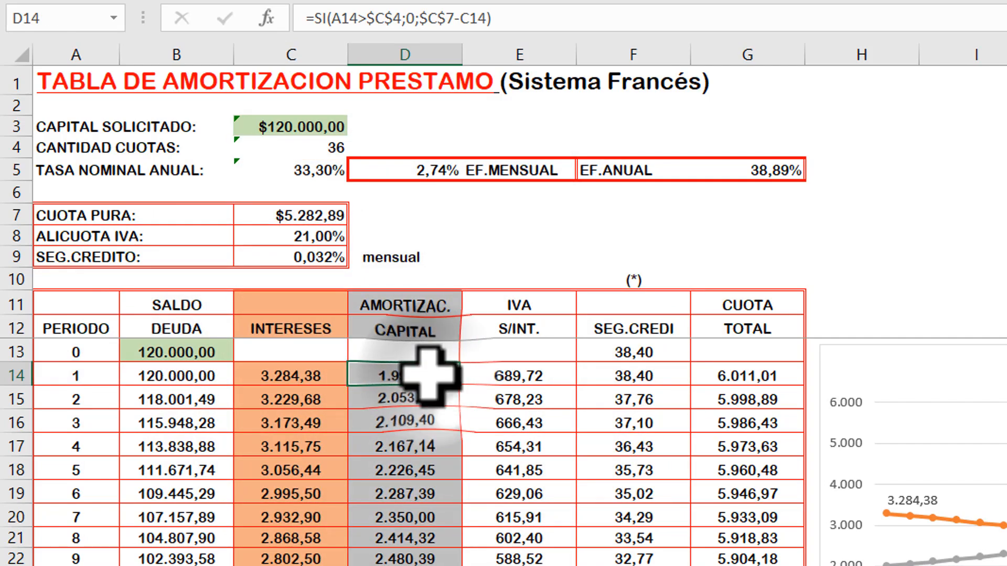
double_click(430, 377)
key(Escape)
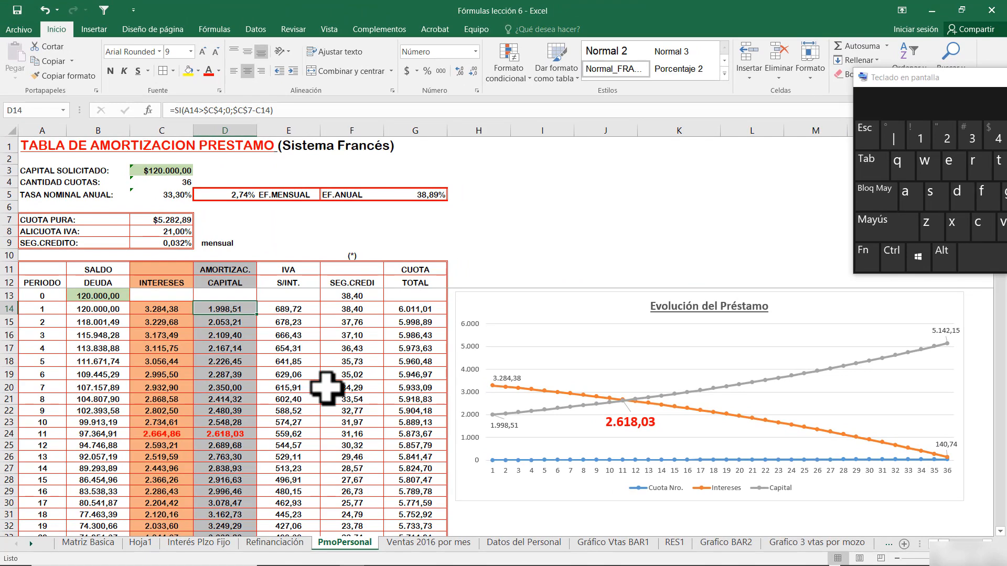
Return to the Refinanciación sheet and review the employee request form from the current debt to the future repayment capacity.
click(270, 543)
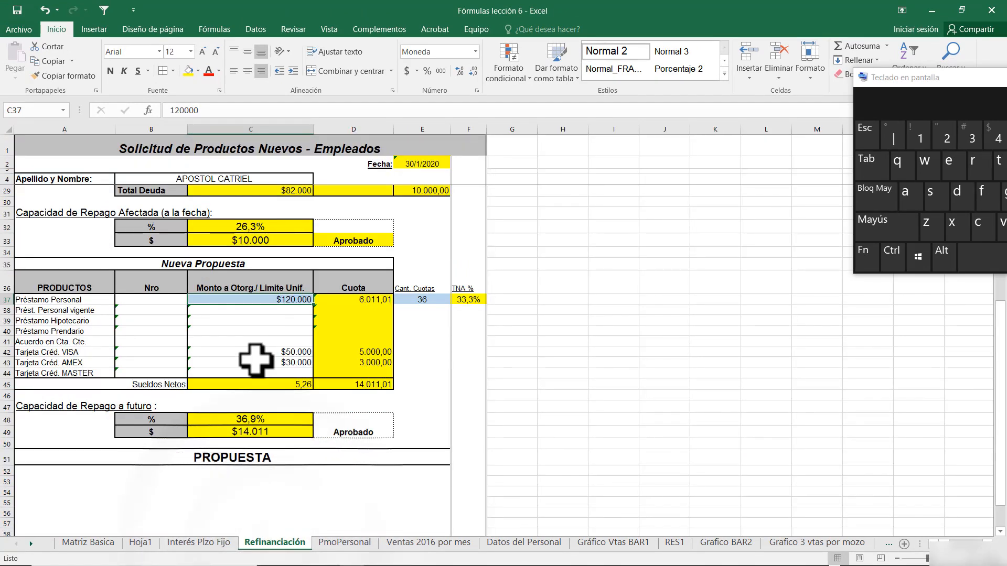
scroll(256, 362, up, 1)
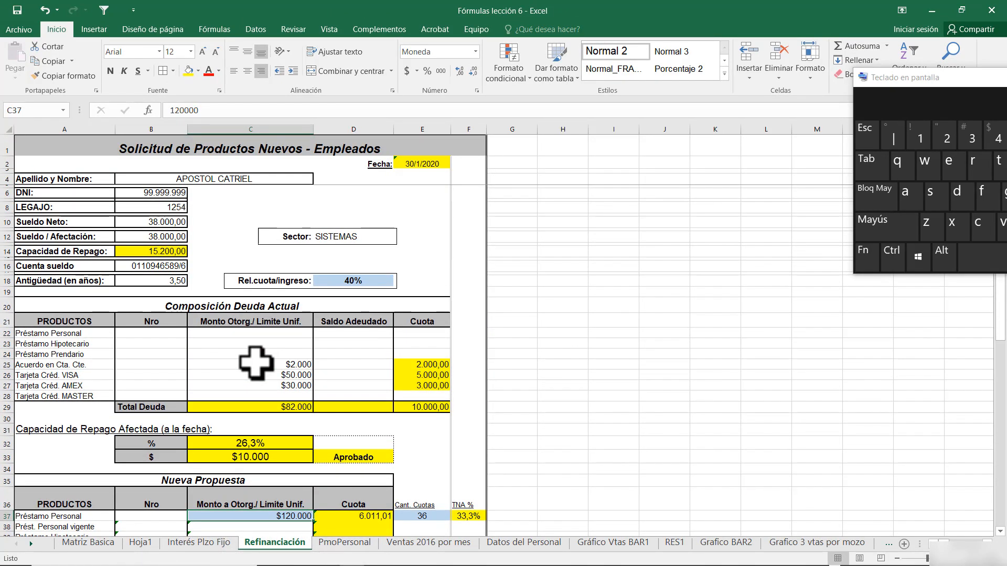
scroll(256, 363, down, 4)
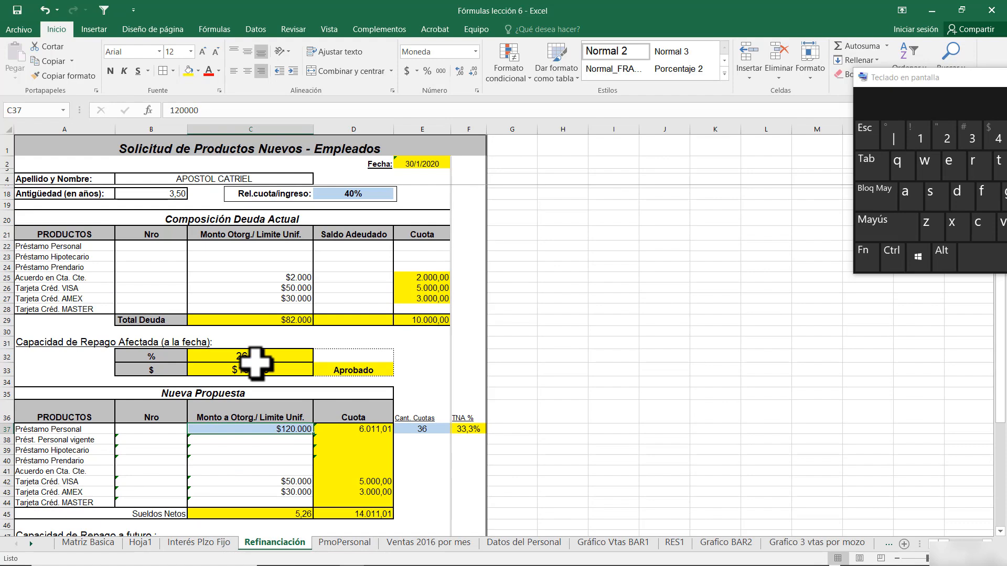
scroll(256, 362, up, 4)
scroll(256, 362, down, 8)
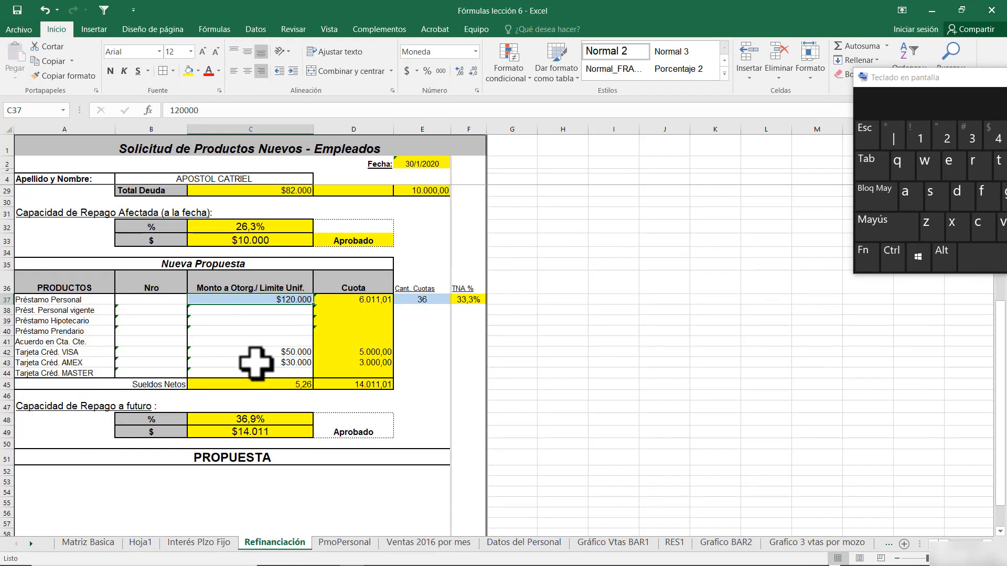
scroll(255, 362, up, 2)
Inspect the conditional formatting rule of D49 for "Rechazado", including its format and applied range, and close the rules manager.
click(351, 496)
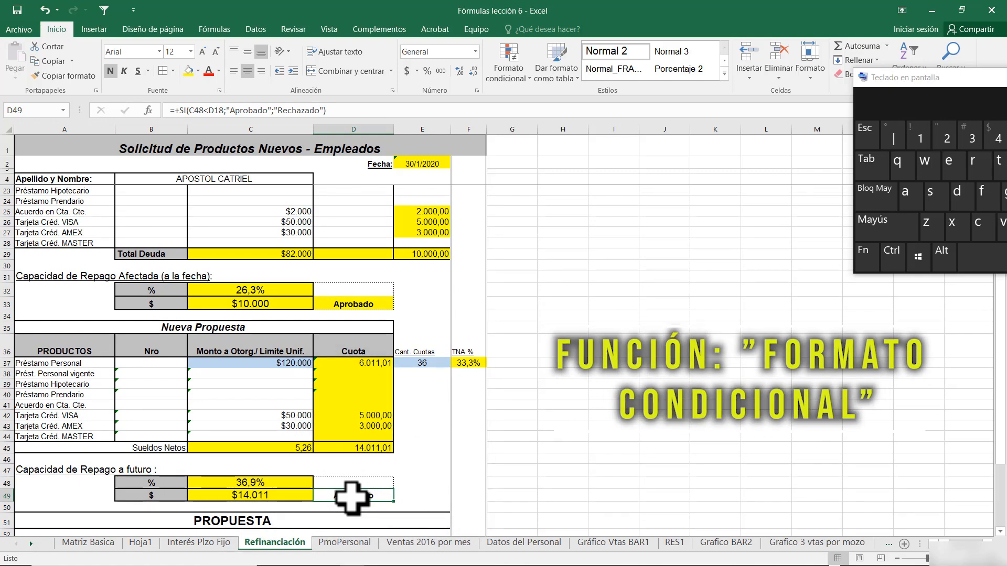
click(527, 77)
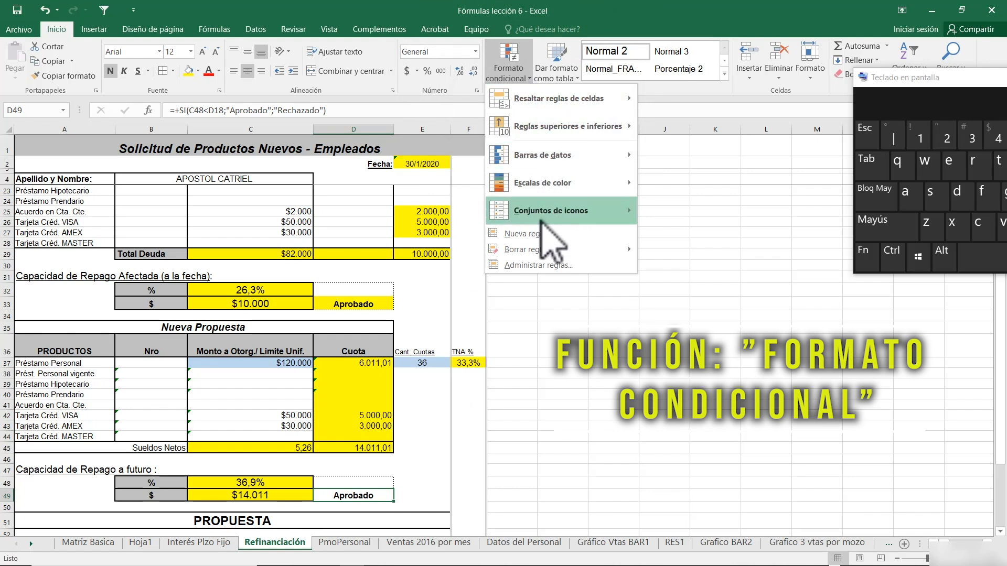
mouse_move(541, 251)
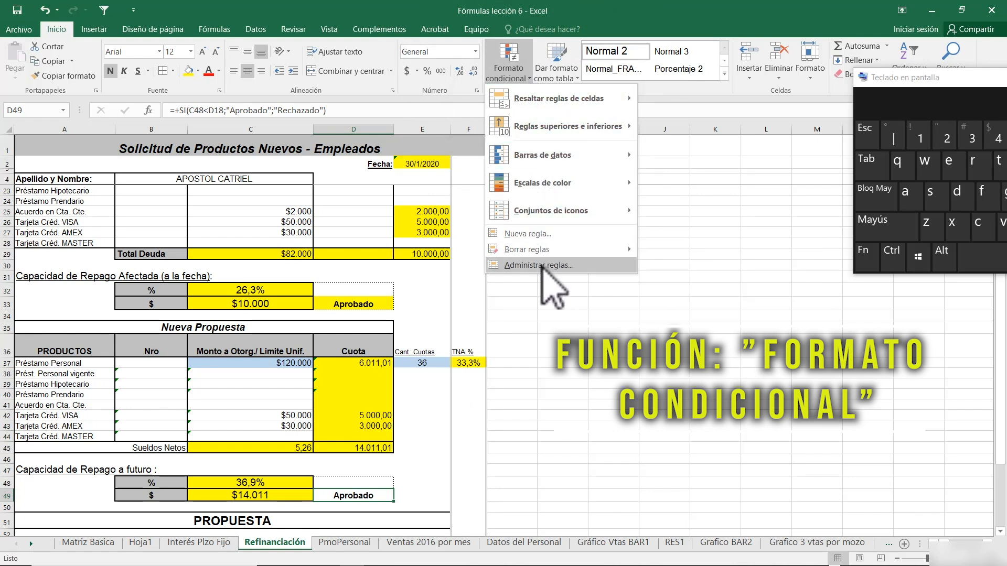
click(542, 265)
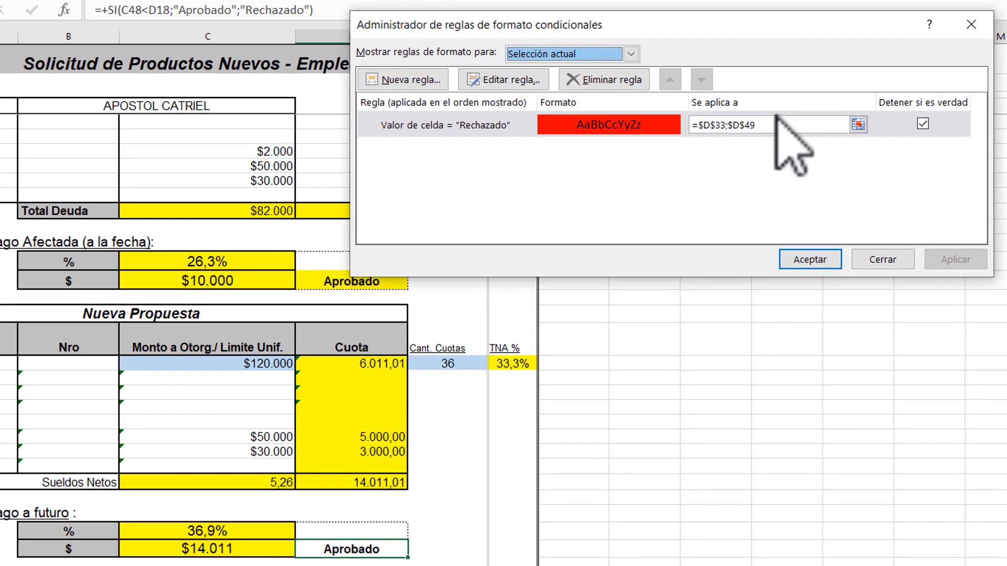
click(792, 131)
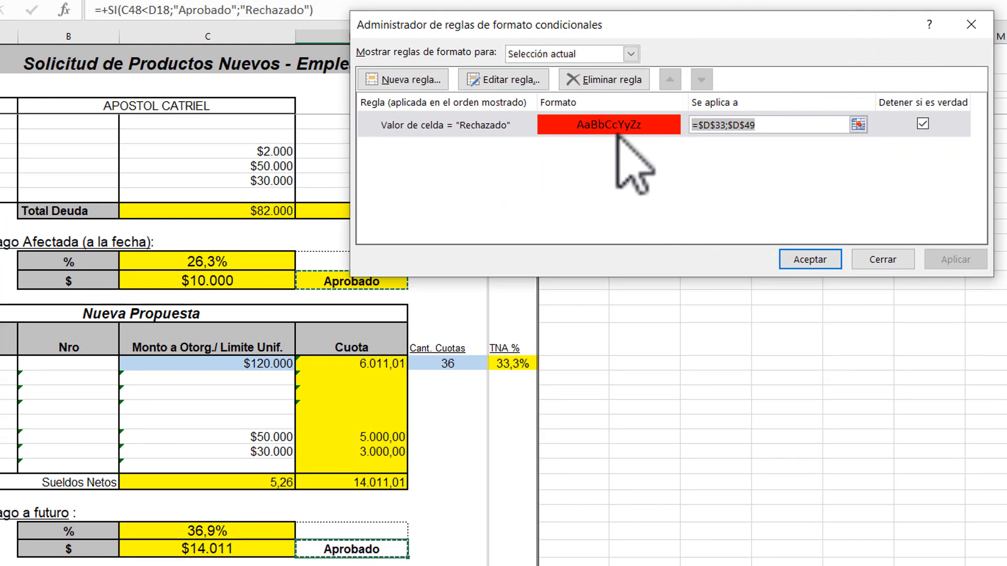
click(886, 260)
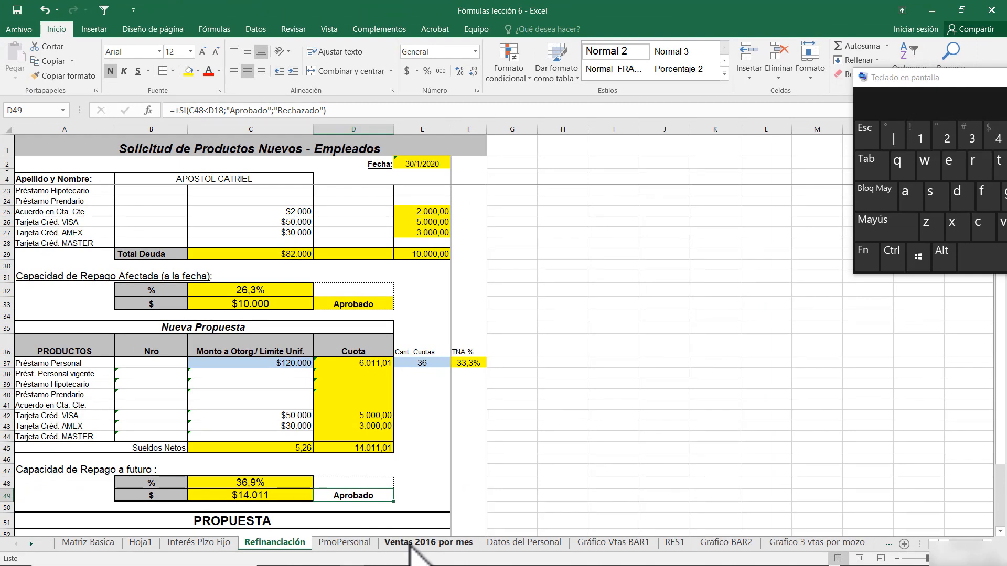
Open the Ventas 2016 por mes sheet and minimize the on-screen keyboard covering the table.
click(412, 544)
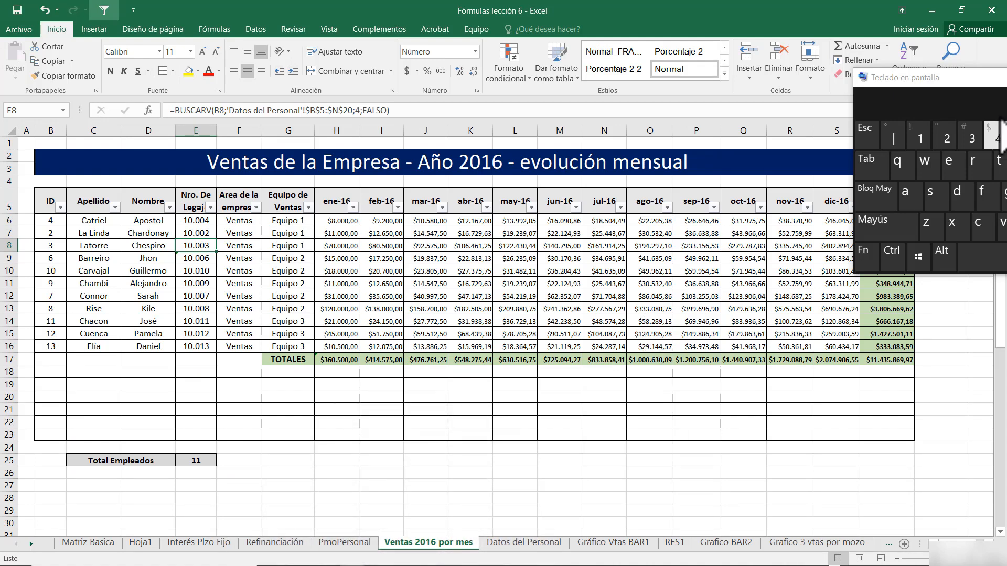
drag(964, 81, 468, 236)
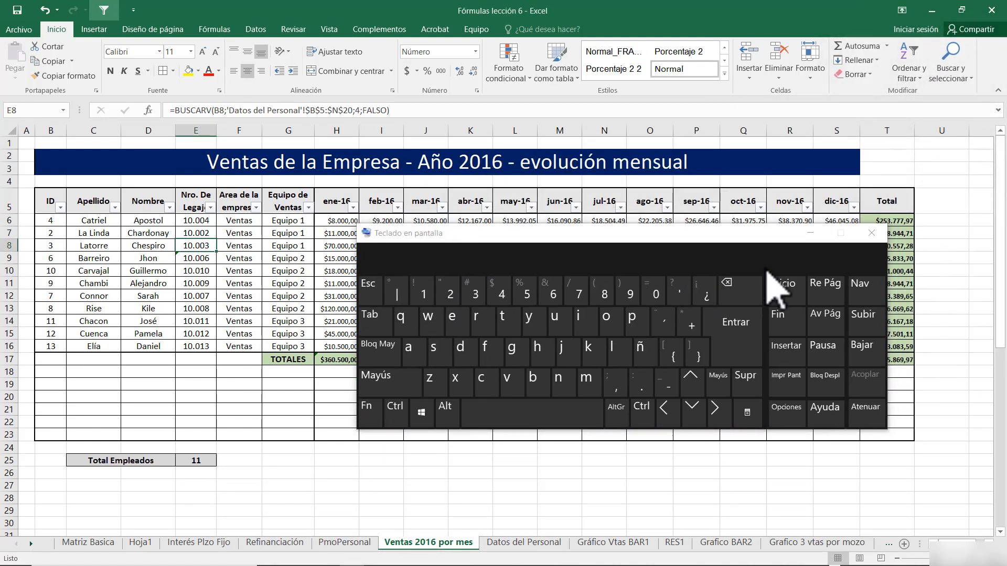
click(809, 234)
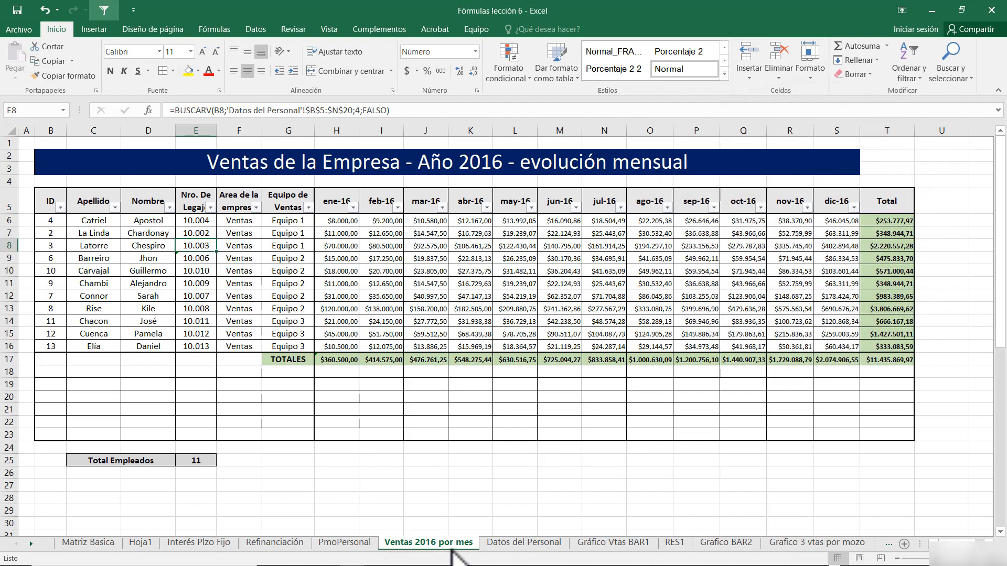
Go to the Datos del Personal sheet and examine the CONTAR formula for Total Empleados in E25, including its counted range.
click(534, 545)
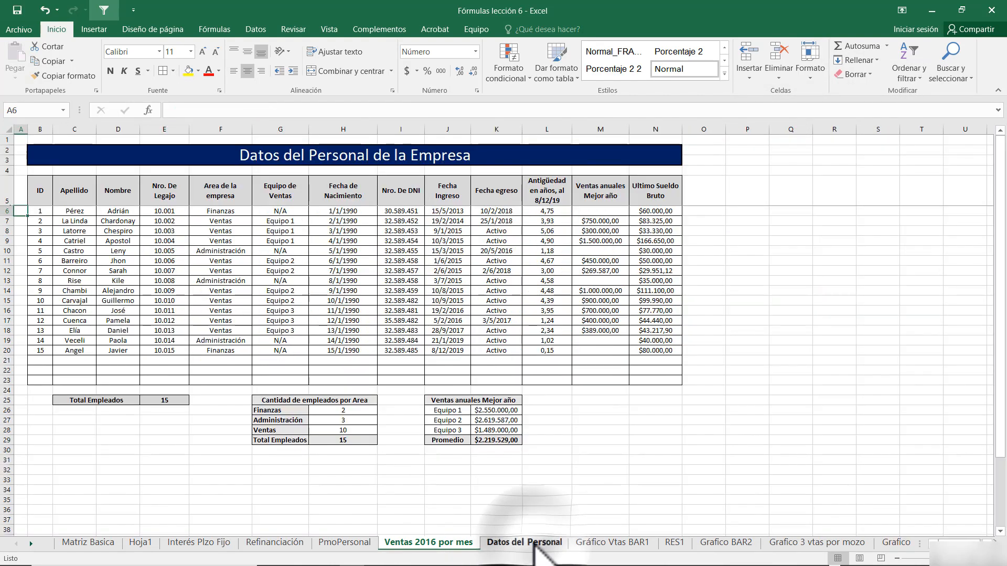
scroll(764, 396, down, 3)
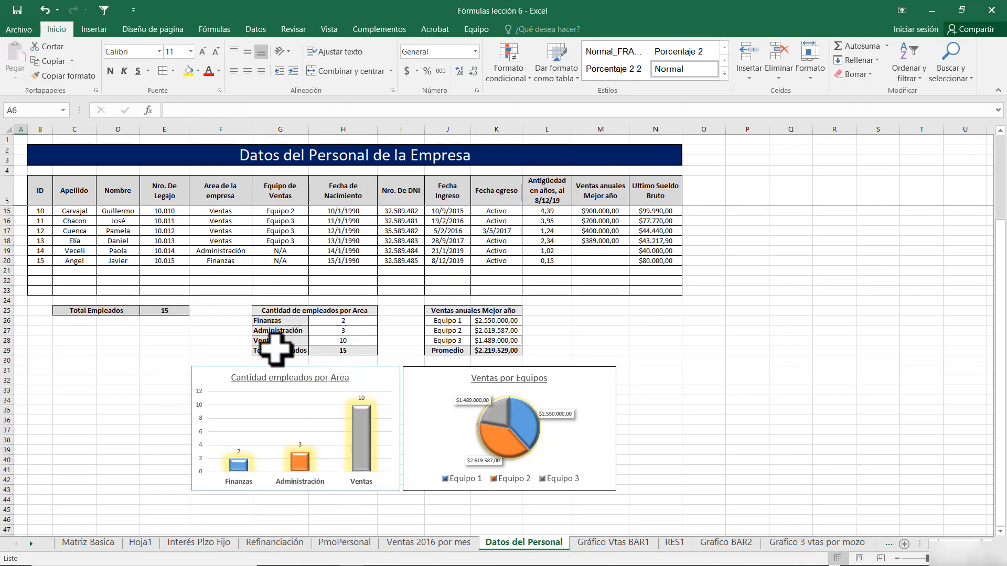
click(169, 311)
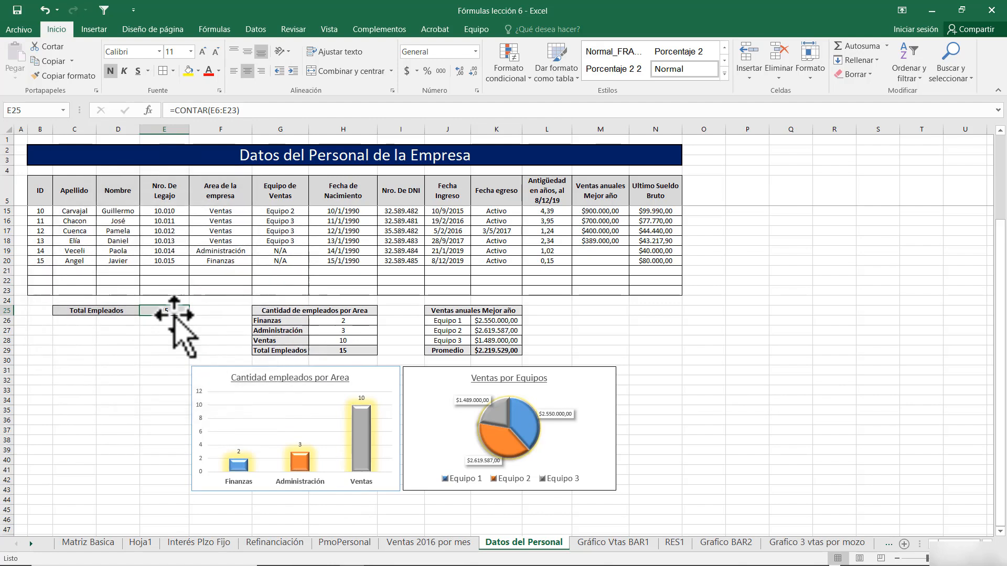
double_click(175, 312)
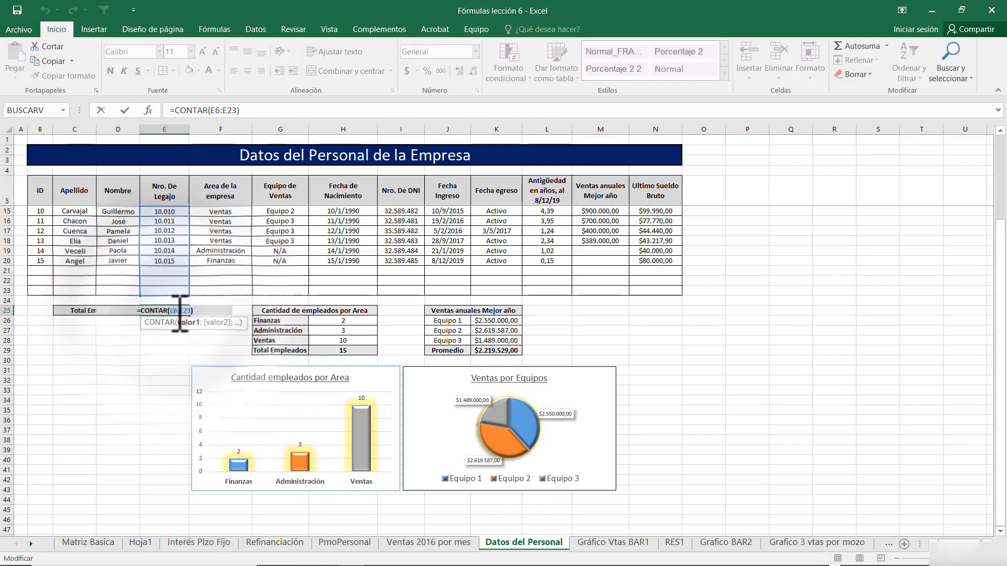
scroll(180, 313, up, 3)
key(Escape)
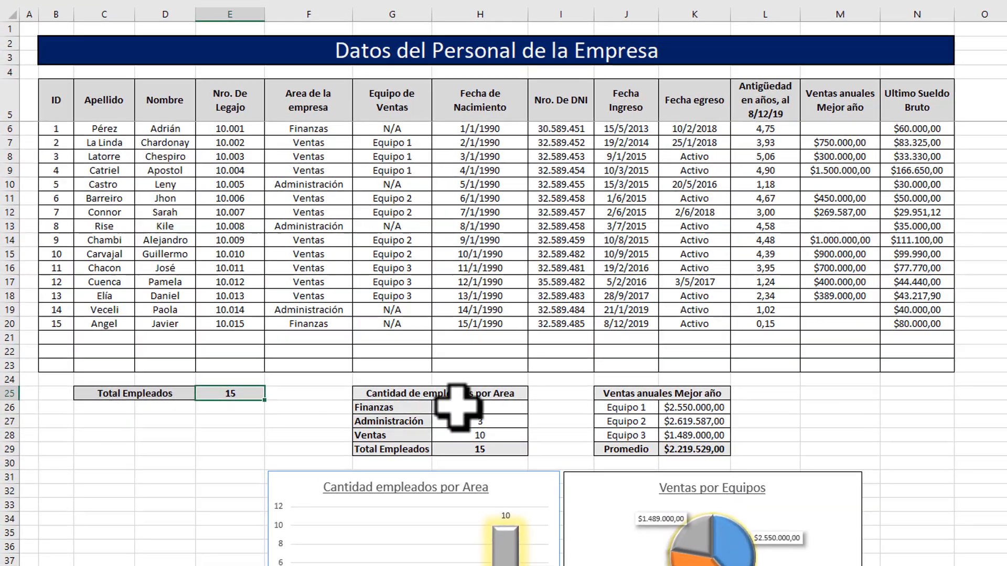
Examine the CONTAR.SI formulas under Cantidad de empleados por Area, especially the range and "Ventas" criterion in H28.
click(343, 410)
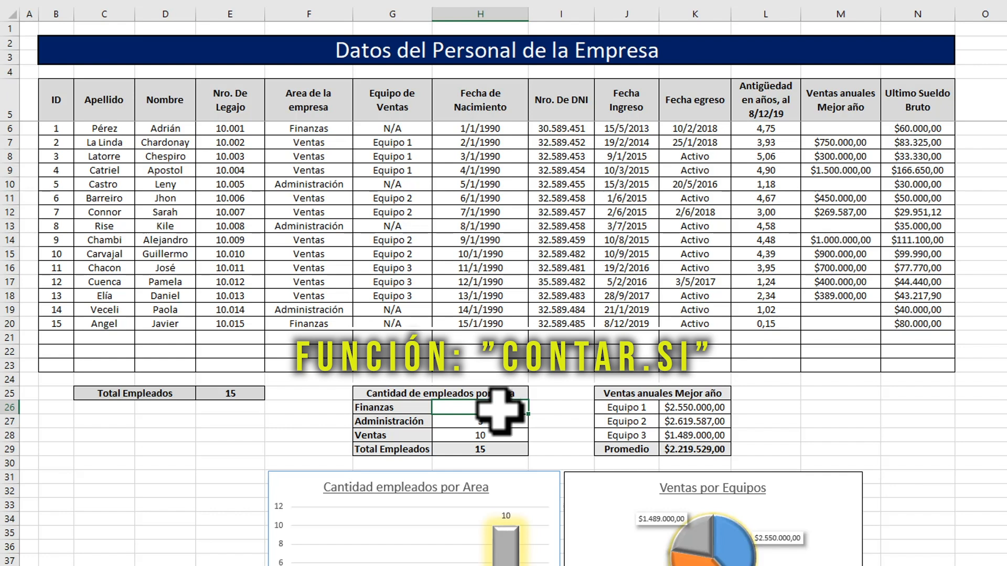
click(496, 435)
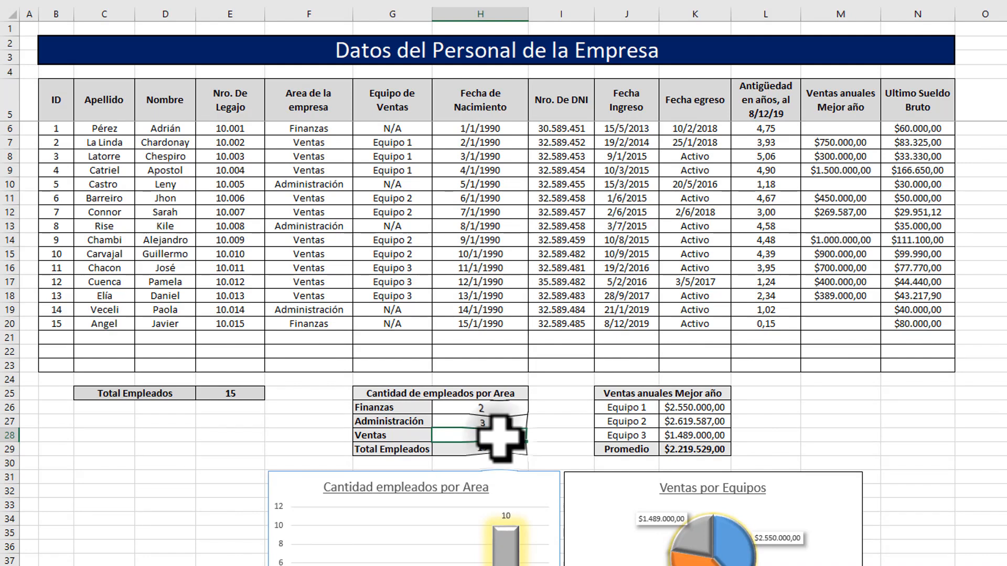
double_click(501, 438)
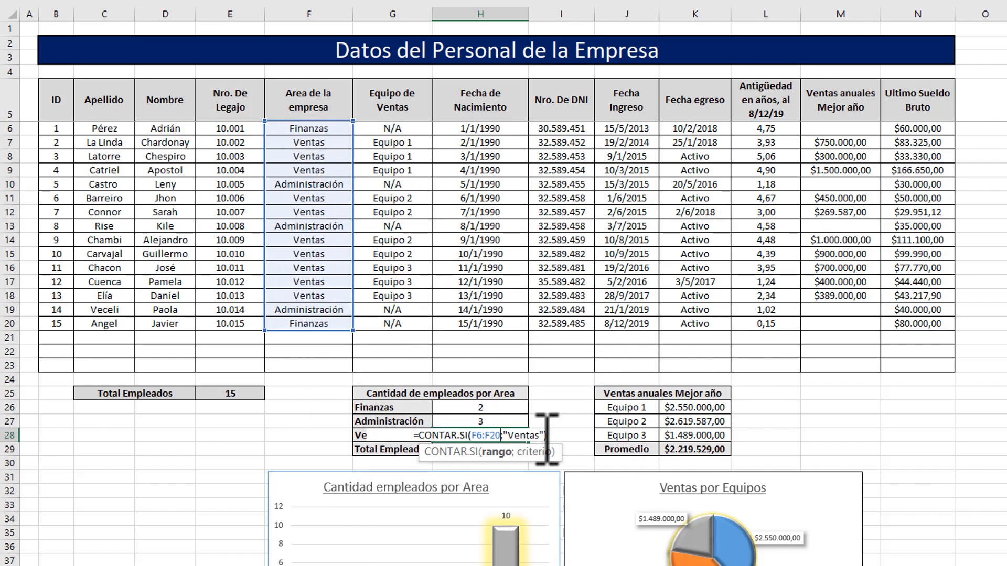
key(ctrl+Return)
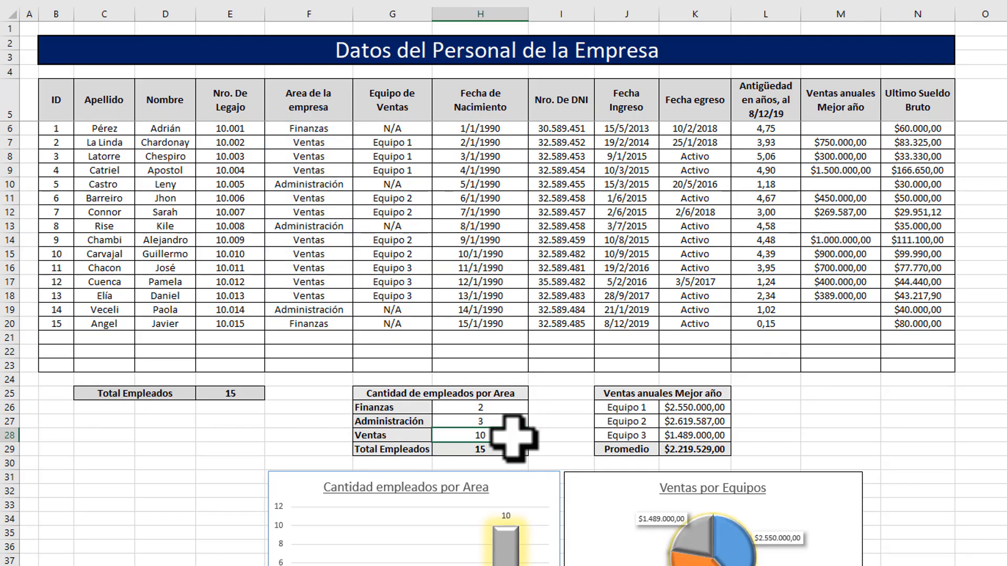
double_click(514, 438)
key(Escape)
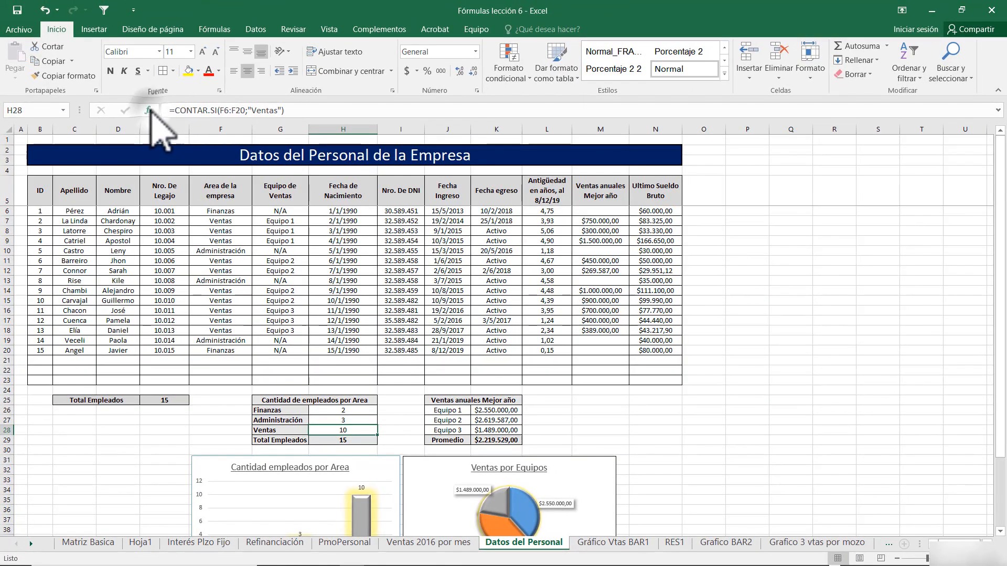
Review the function arguments of CONTAR.SI in H28 and its help article, and close both with the arguments accepted.
click(149, 110)
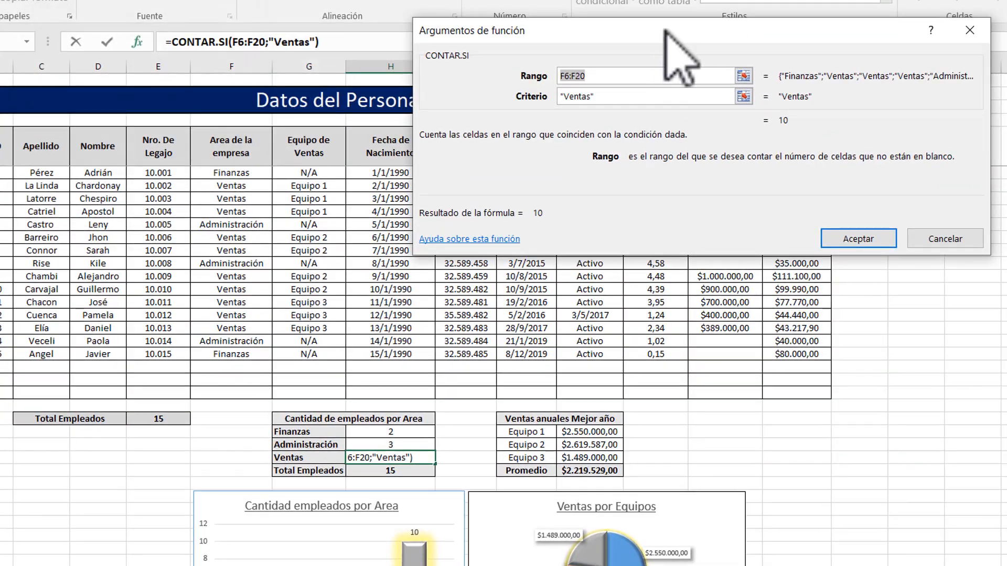
drag(665, 30, 835, 171)
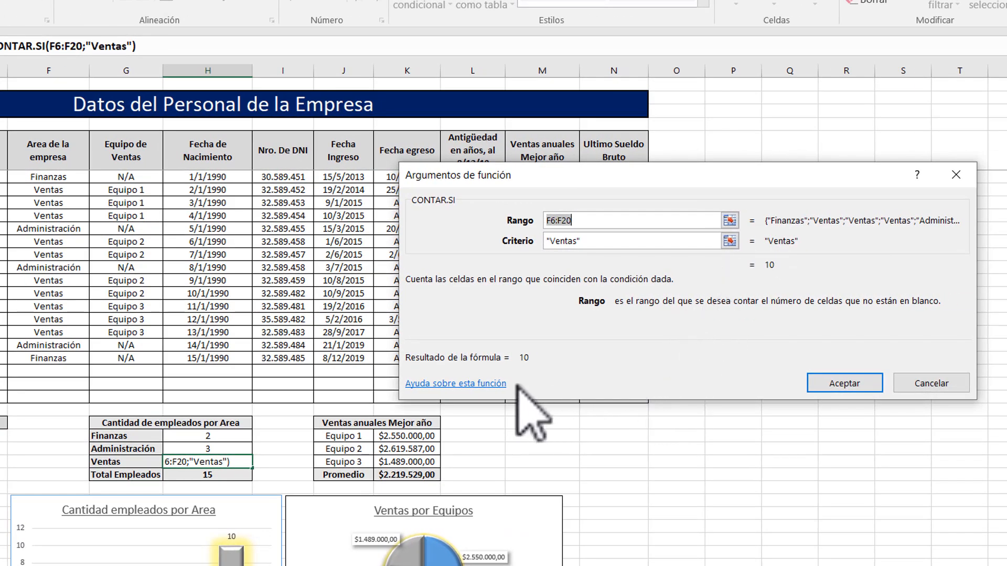
click(485, 387)
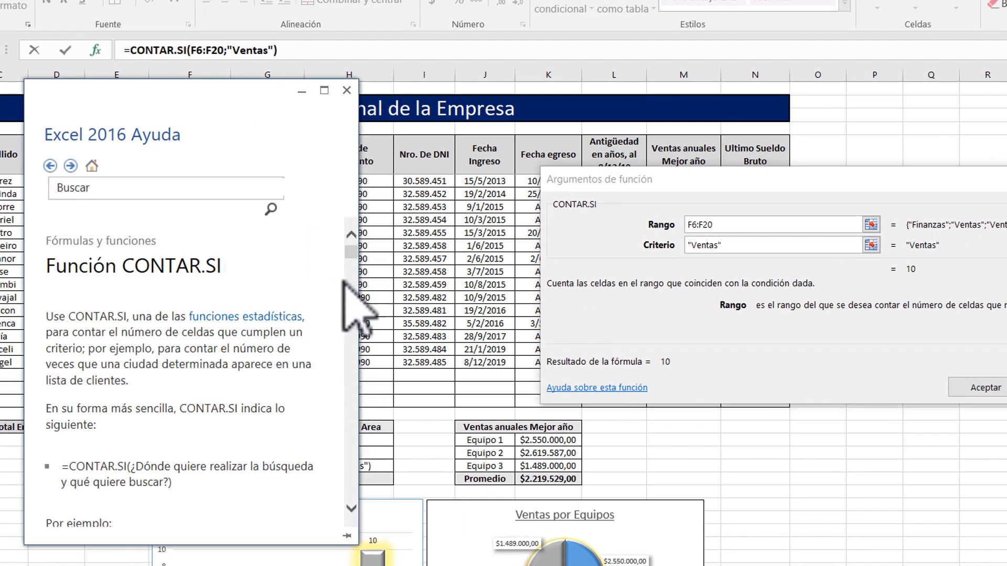
click(350, 261)
drag(354, 264, 337, 173)
click(348, 90)
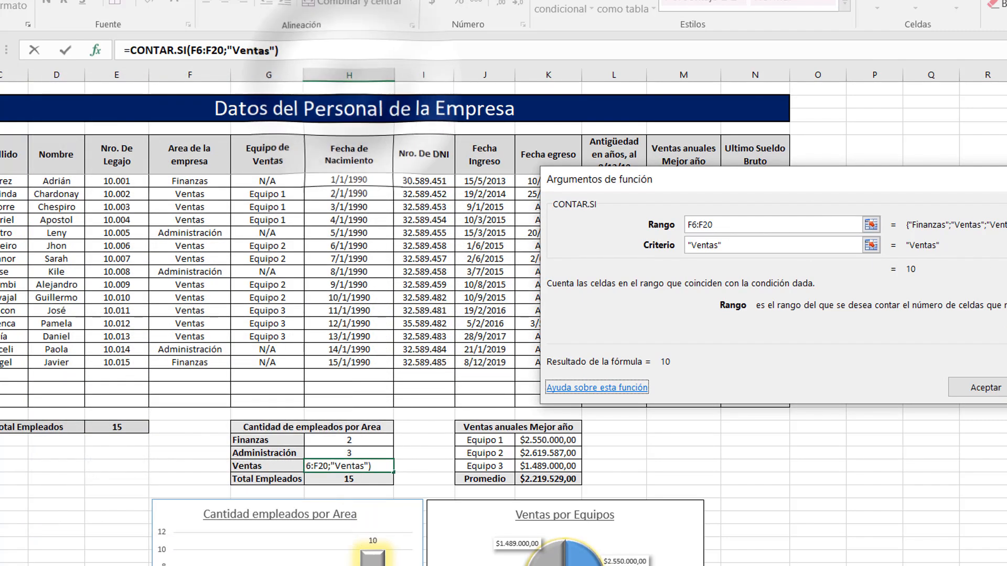
click(985, 388)
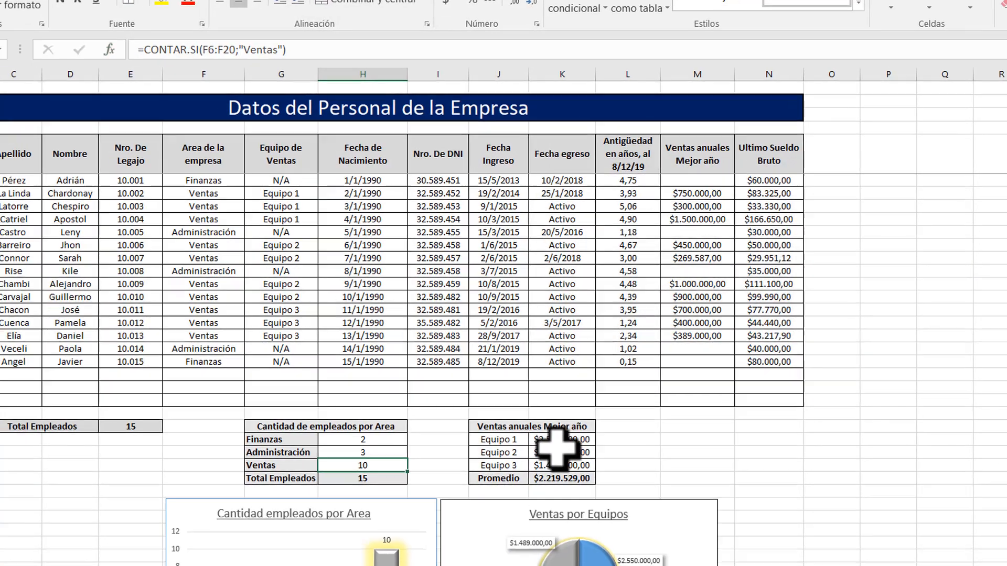
Examine the SUMAR.SI formula for Equipo 1 in K26, including its range, "Equipo 1" criterion and sum range.
click(548, 453)
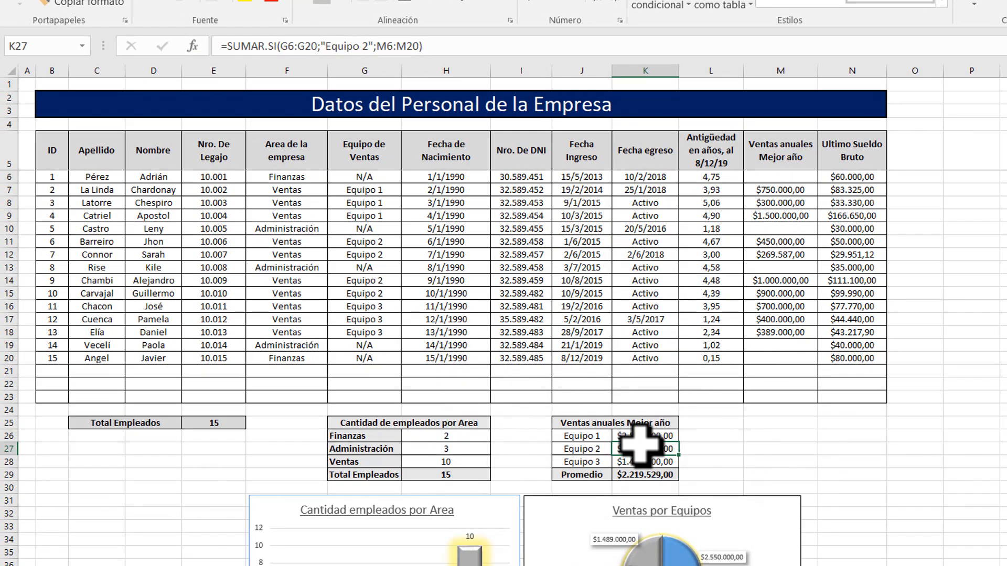
click(643, 437)
double_click(644, 438)
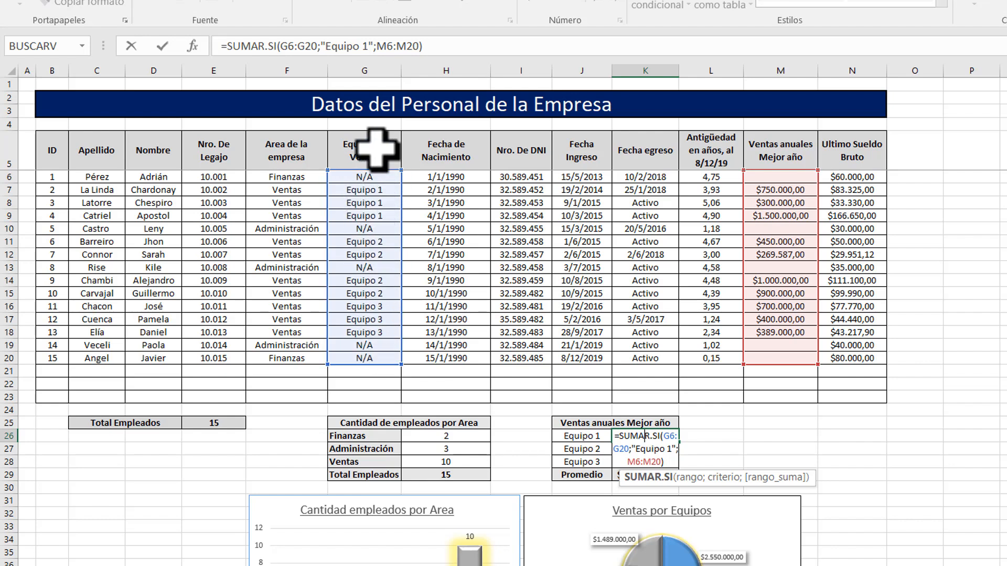
drag(327, 47, 361, 47)
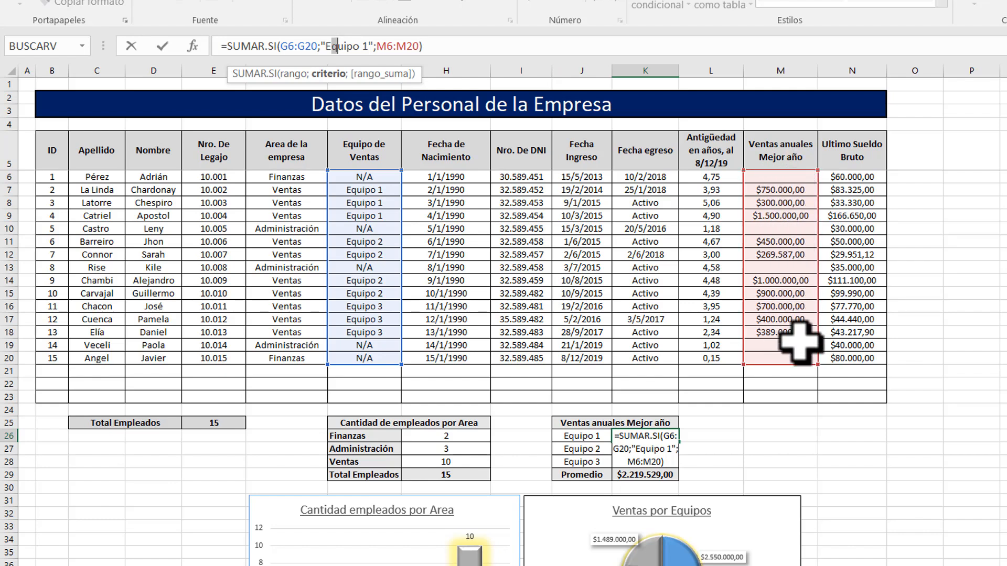
key(ctrl+Return)
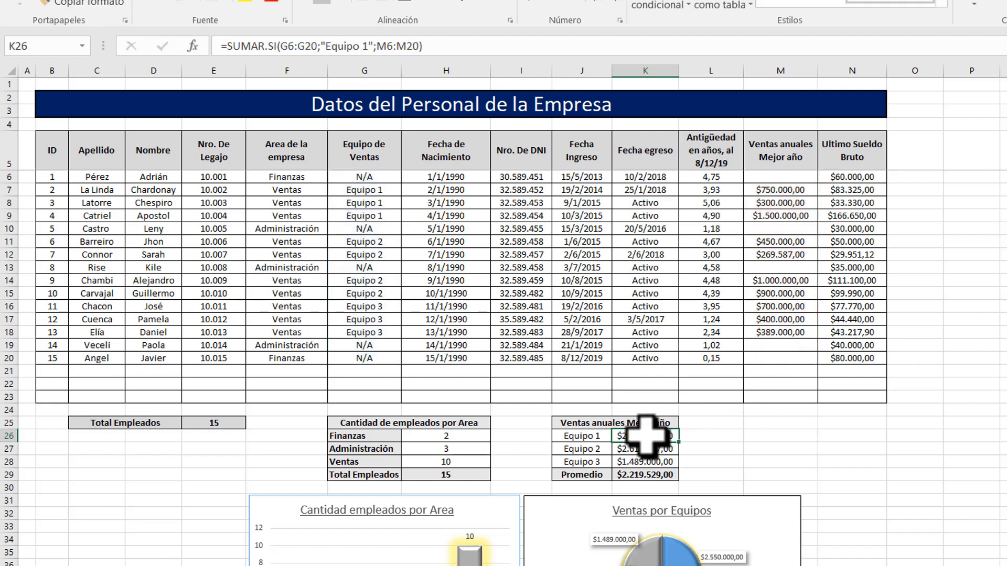
Review the Rango, Criterio and Rango_suma arguments of the SUMAR.SI function in K26 and cancel the dialog.
click(193, 46)
drag(682, 173, 723, 122)
click(996, 345)
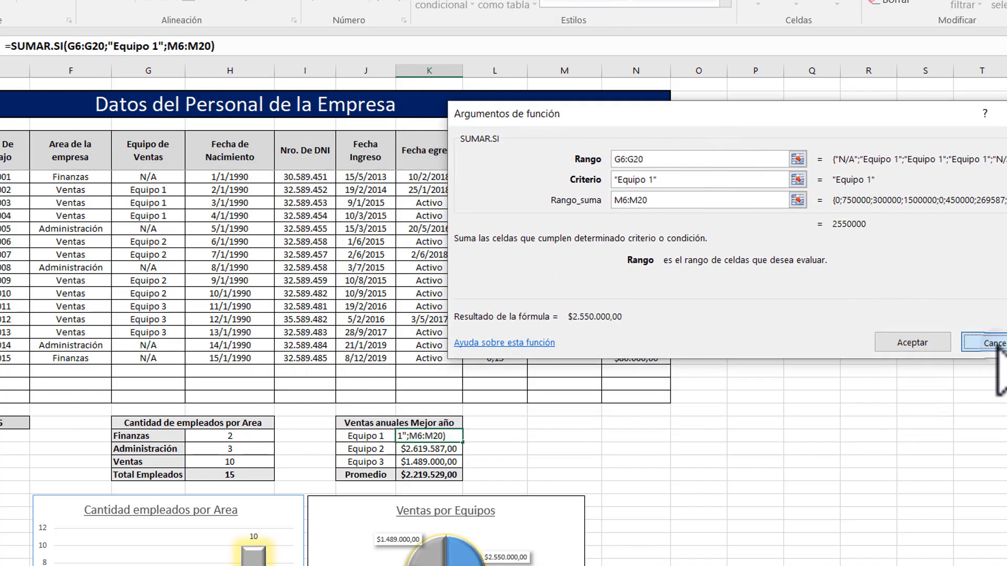
Examine the Promedio formula in K29, which divides the sum of the three team sales by 3.
click(424, 475)
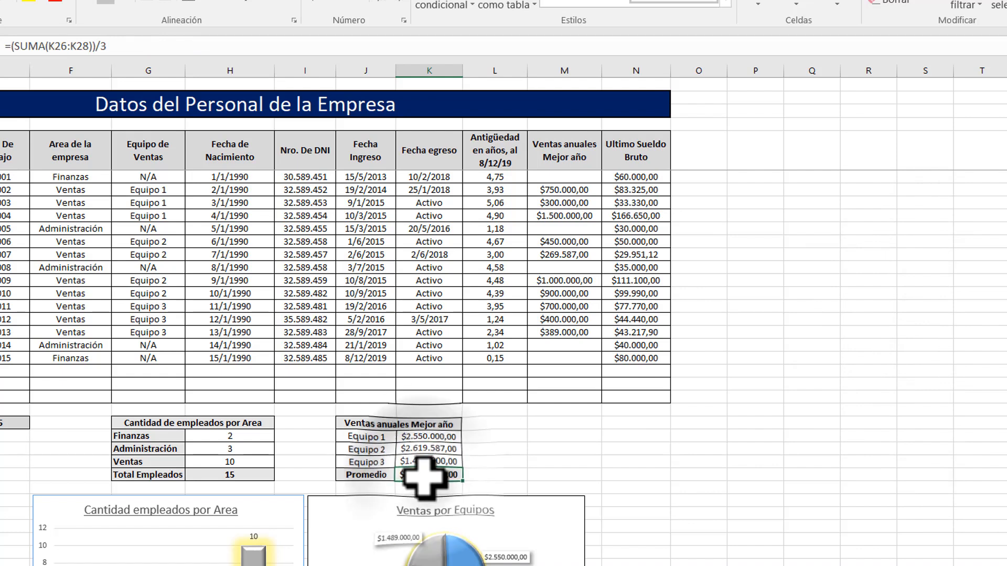
double_click(436, 471)
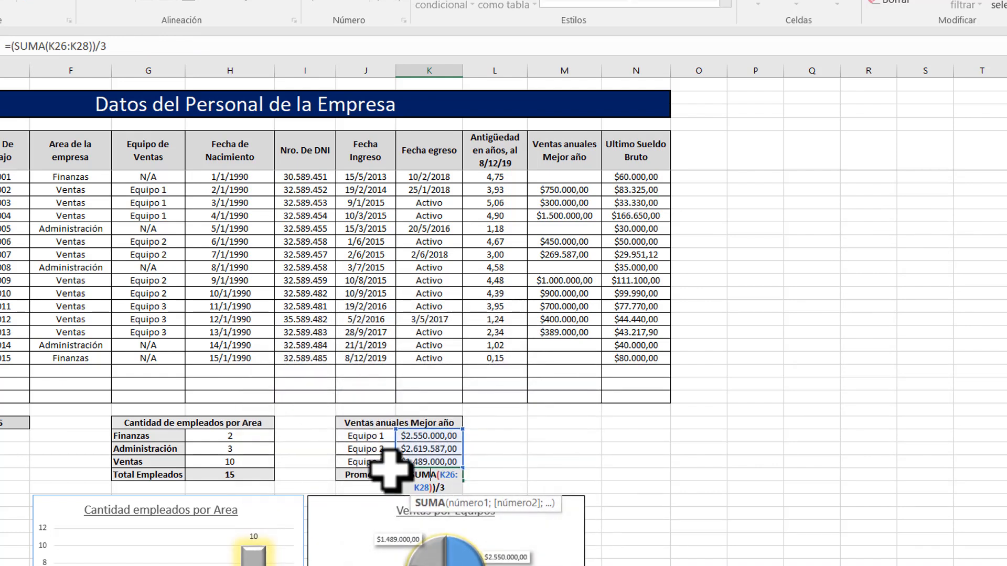
key(Escape)
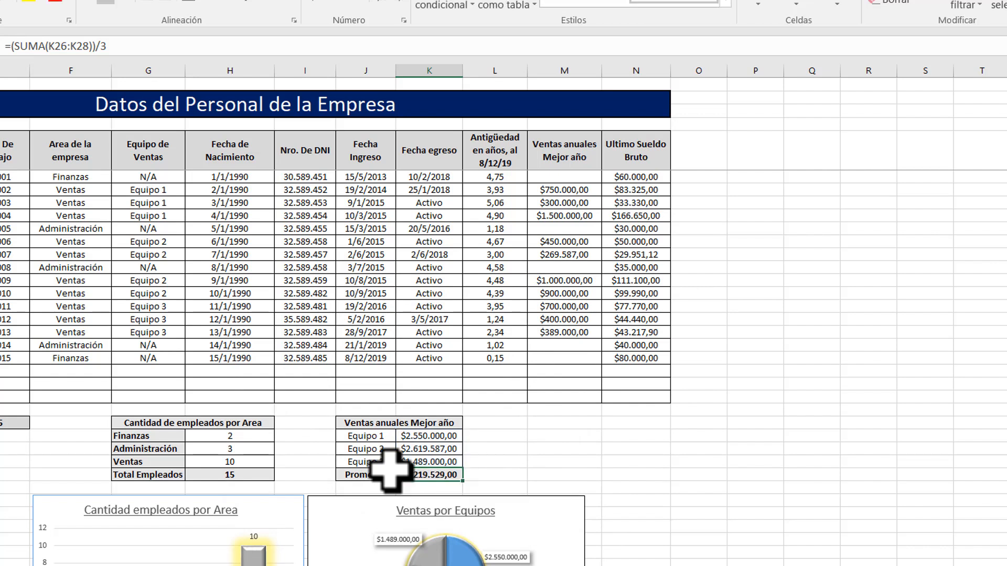
Inspect the SUMA formula for Total Empleados in H29 that adds the three area counts.
click(244, 483)
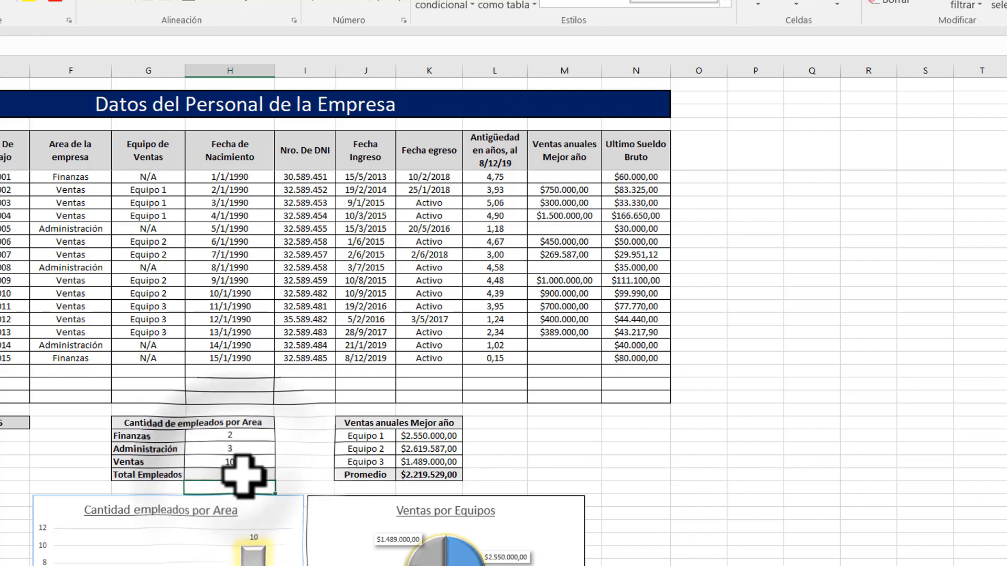
click(243, 475)
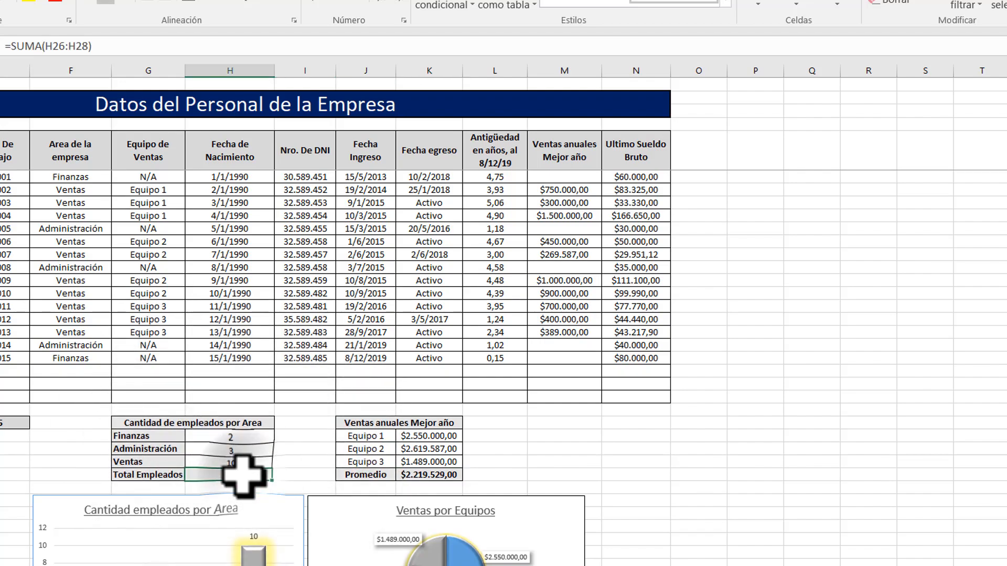
double_click(243, 475)
key(Escape)
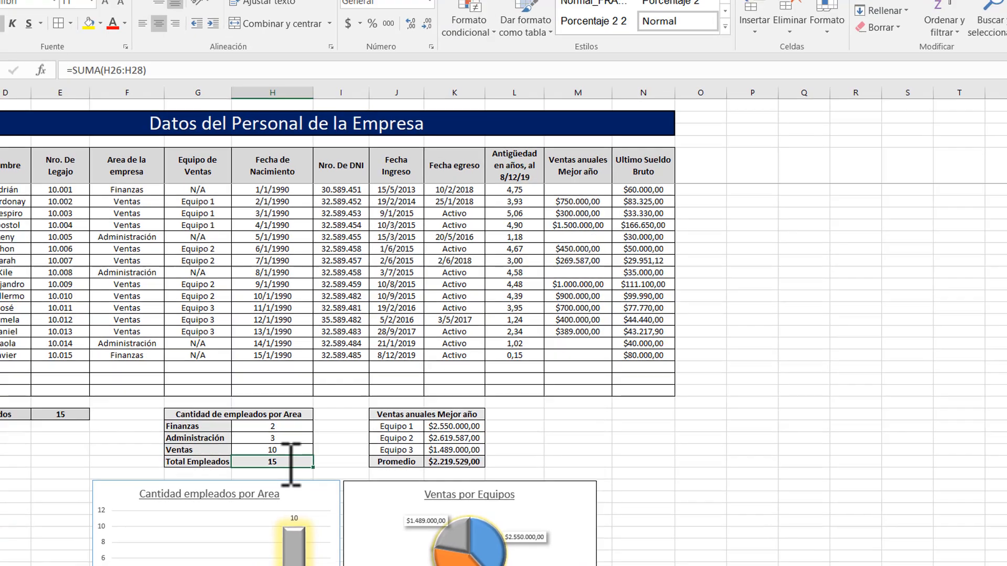
Clear the Total Empleados cell H29 and rebuild its sum of the area counts with AutoSum.
key(Delete)
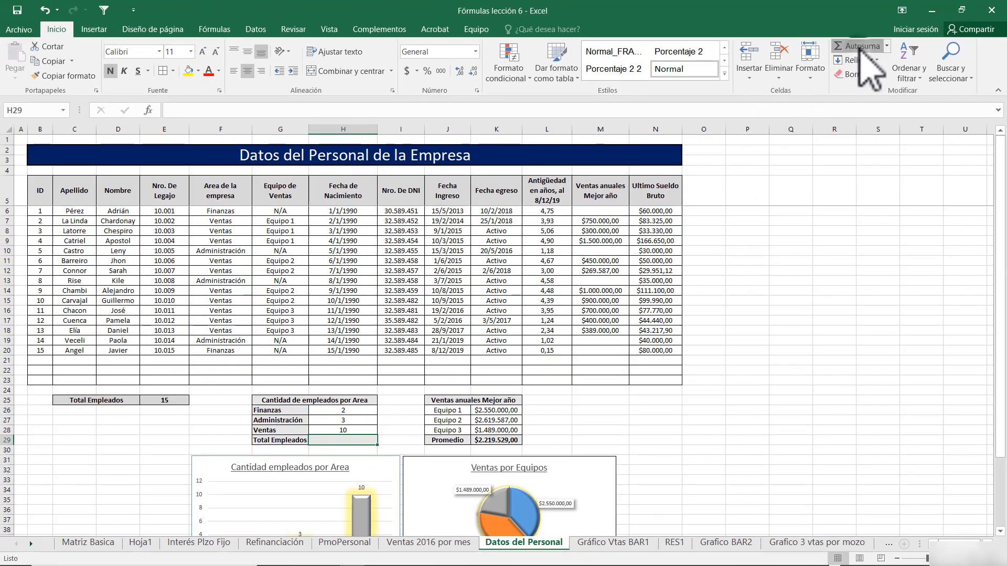
click(860, 46)
key(Return)
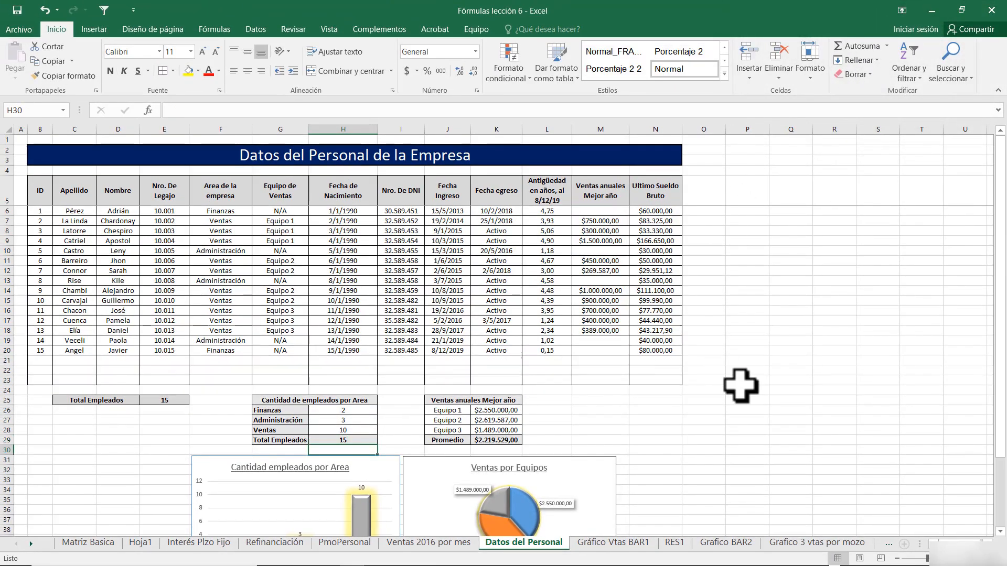
Look over the personnel charts, view the Gráfico Vtas BAR1 daily sales chart and open the RES1 cash sheet.
scroll(767, 404, down, 2)
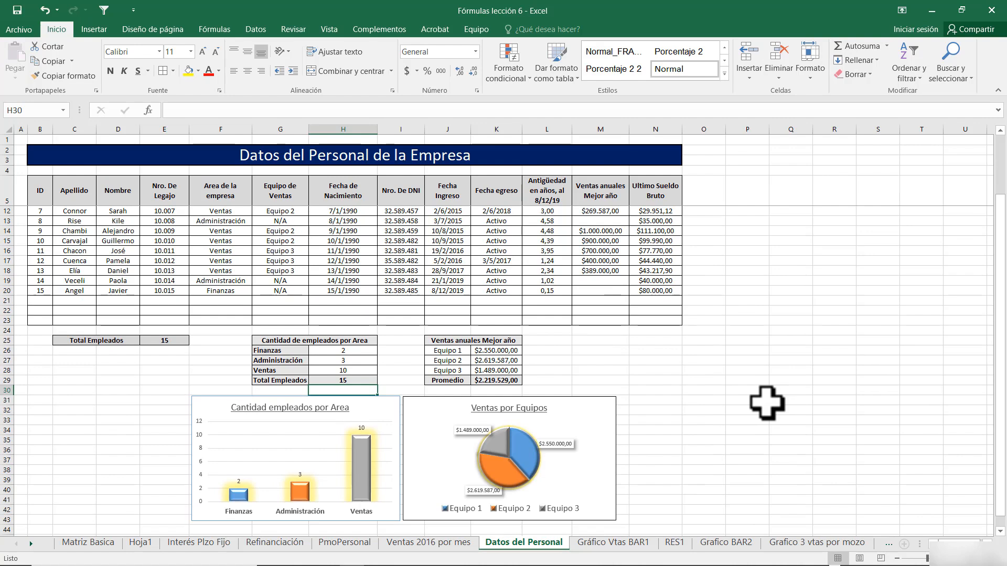
scroll(766, 404, up, 2)
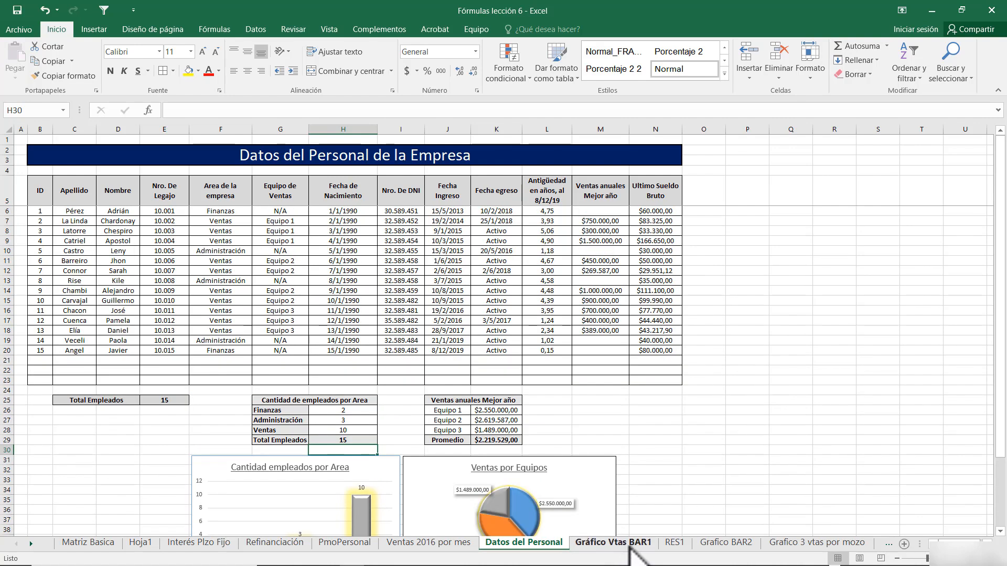
click(629, 543)
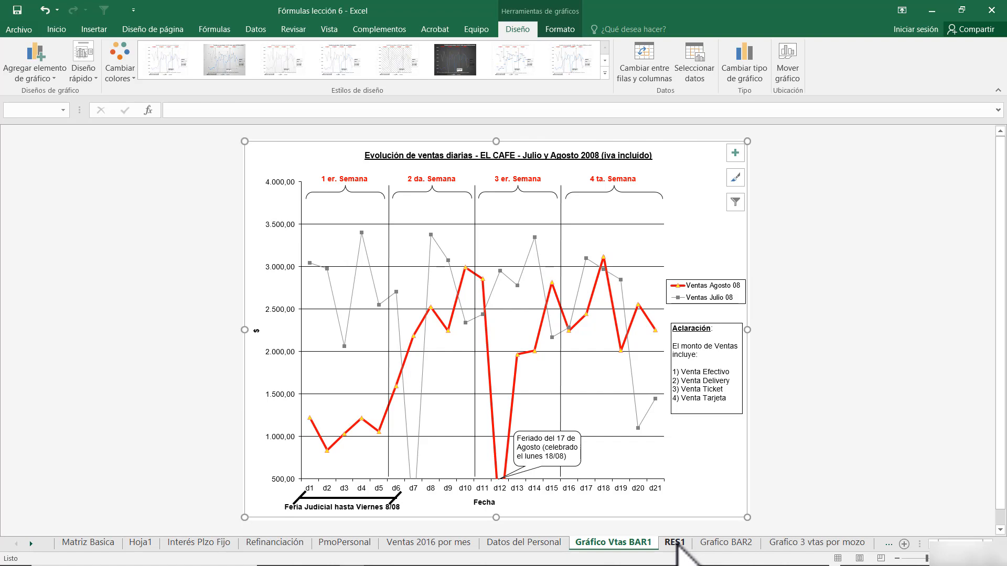
click(676, 543)
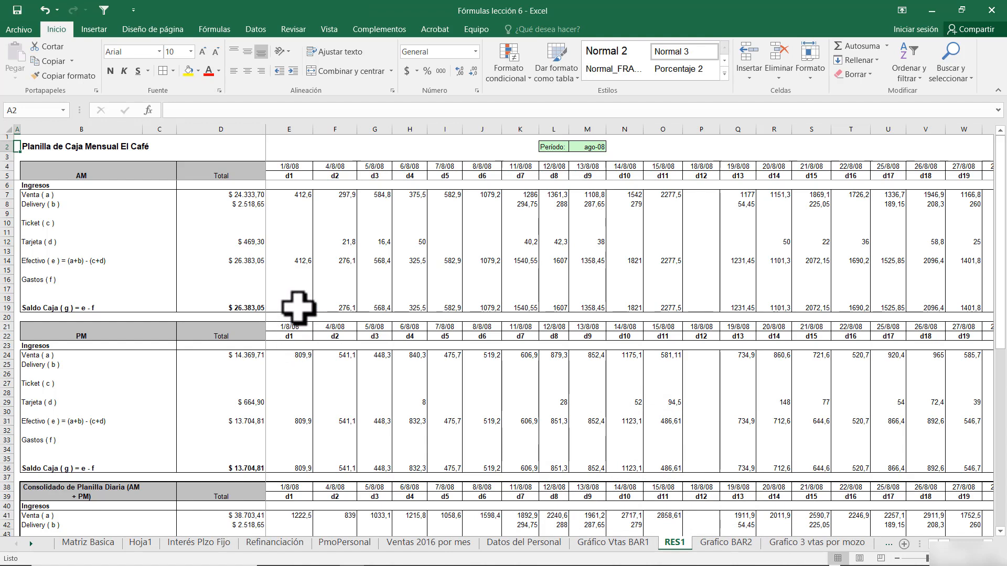
Inspect the external workbook links behind daily cells E19 and G7 in the AM block of RES1.
click(298, 308)
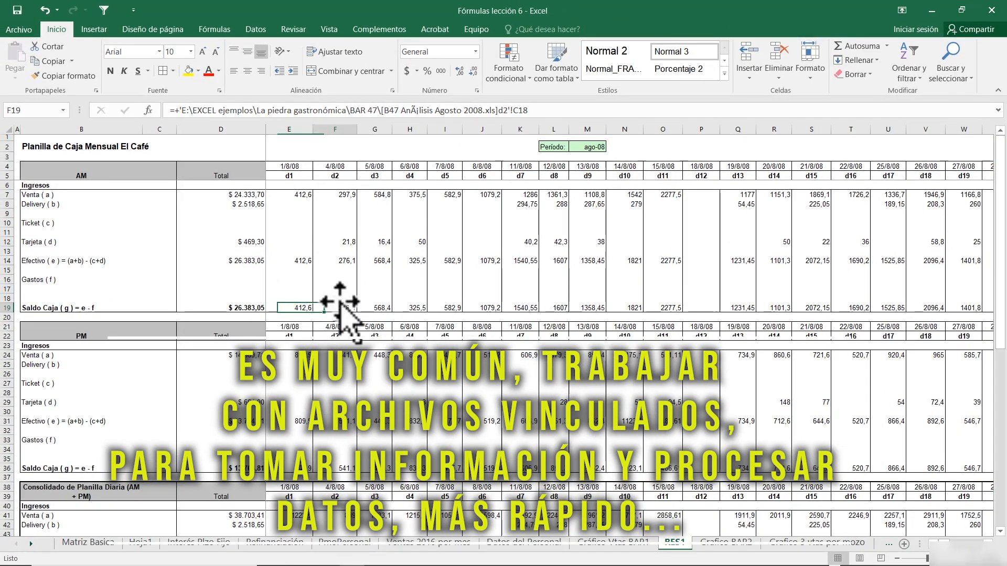
click(330, 260)
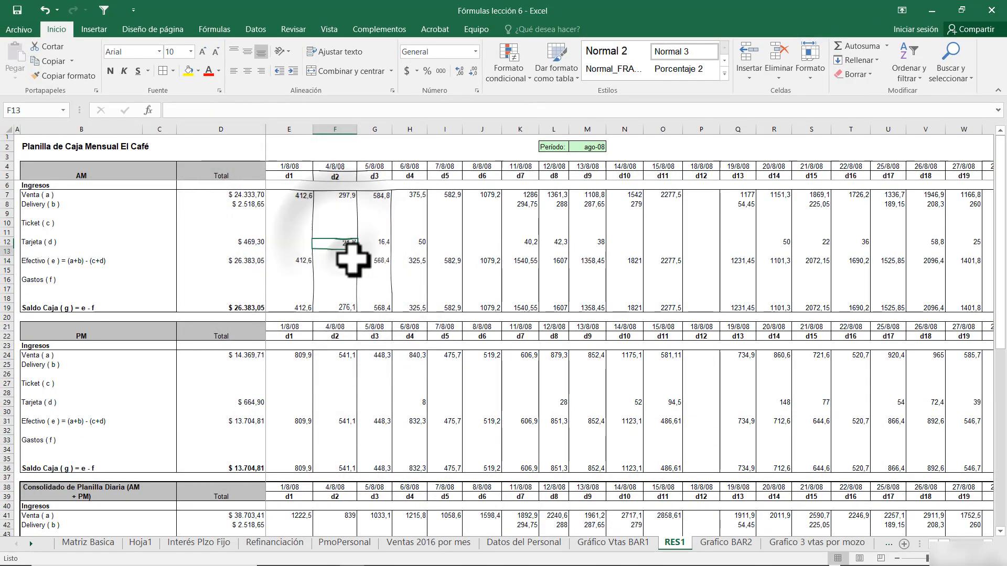
click(376, 251)
click(382, 196)
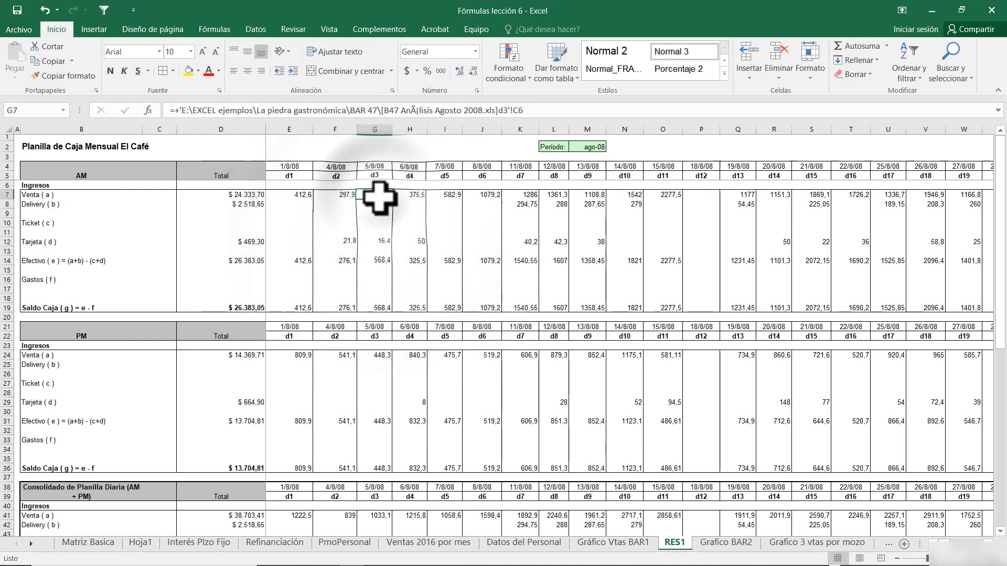
click(307, 308)
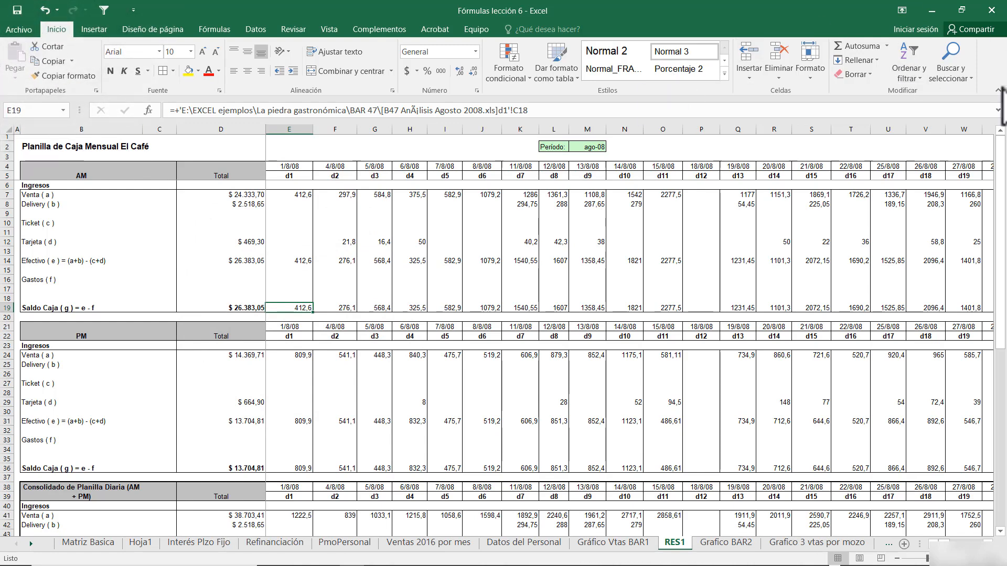
Close the workbook and reopen Fórmulas lección 6 from the a Cursos folder without updating its external links.
click(993, 15)
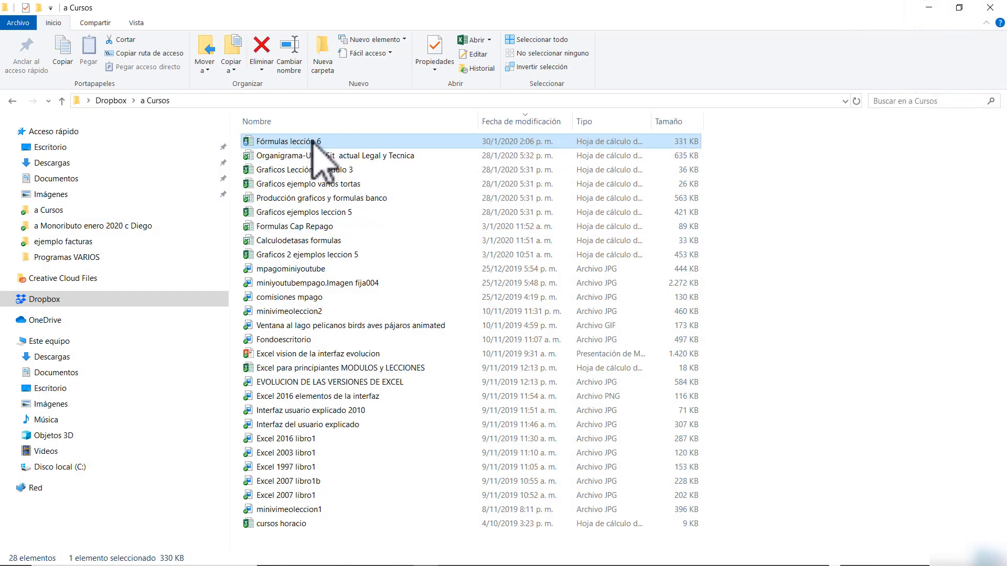
double_click(313, 143)
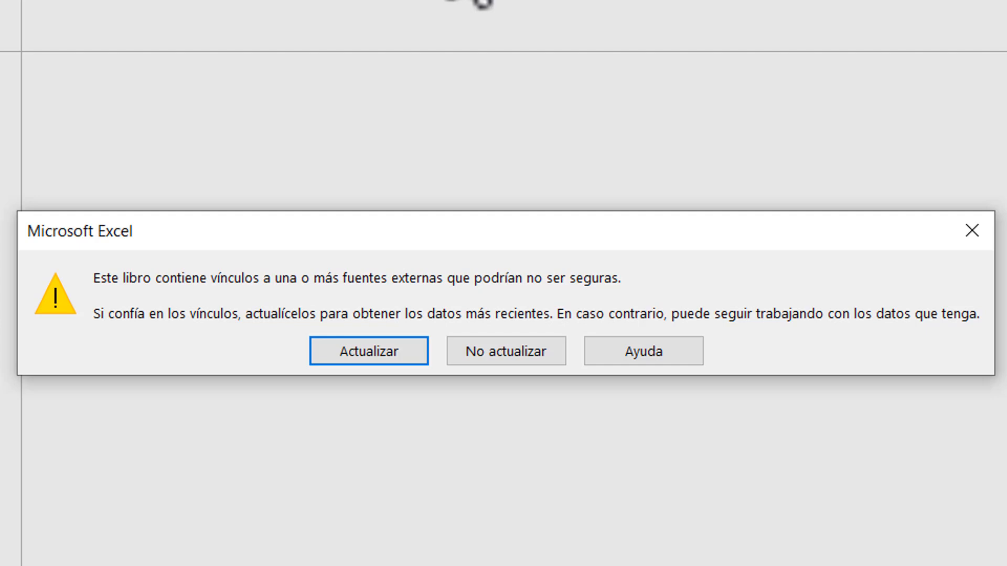
click(521, 350)
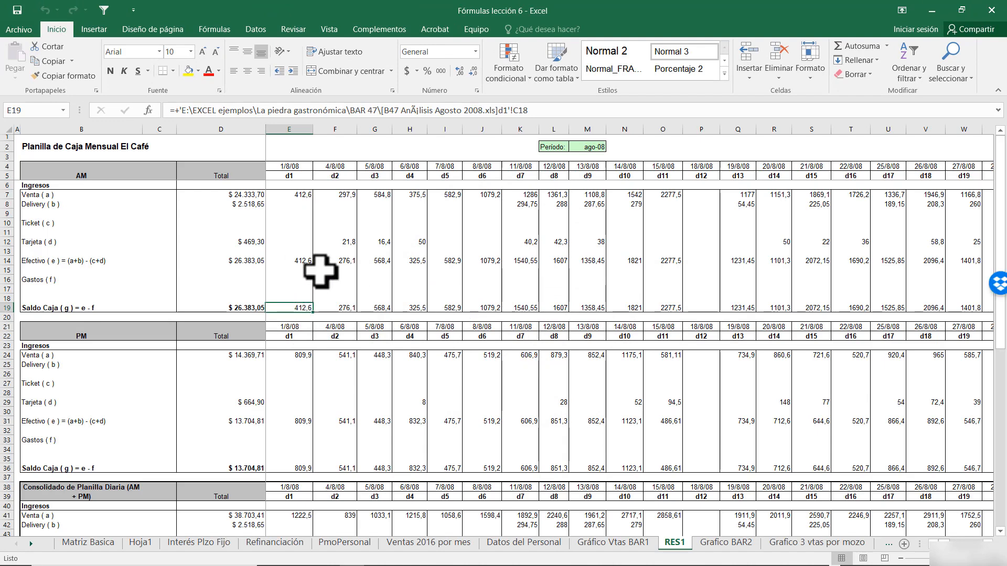
Examine the SUMA formulas in the Total column of RES1 for the AM, PM and consolidated blocks, down to the wages section.
click(244, 197)
click(244, 205)
click(240, 242)
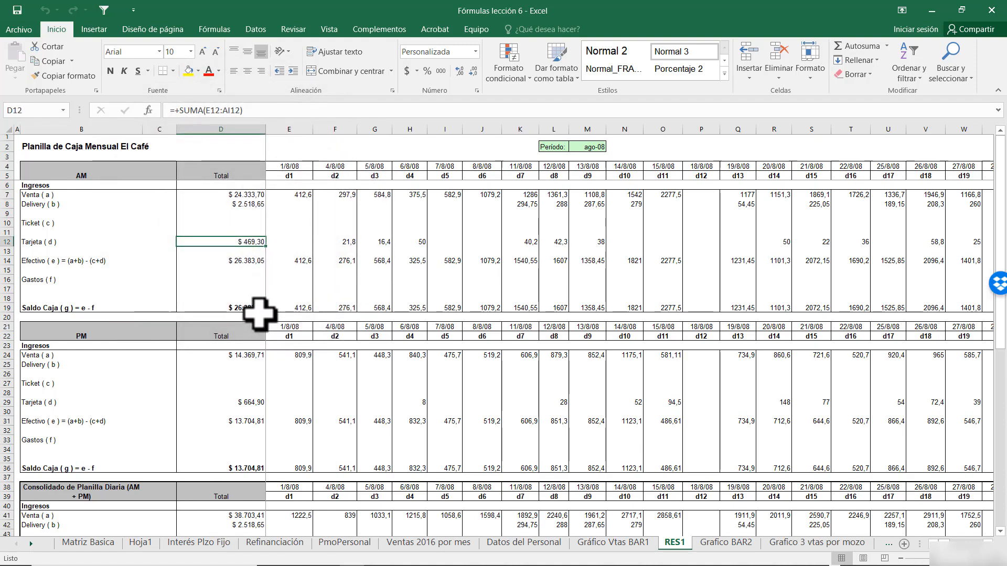
click(252, 308)
scroll(252, 309, down, 5)
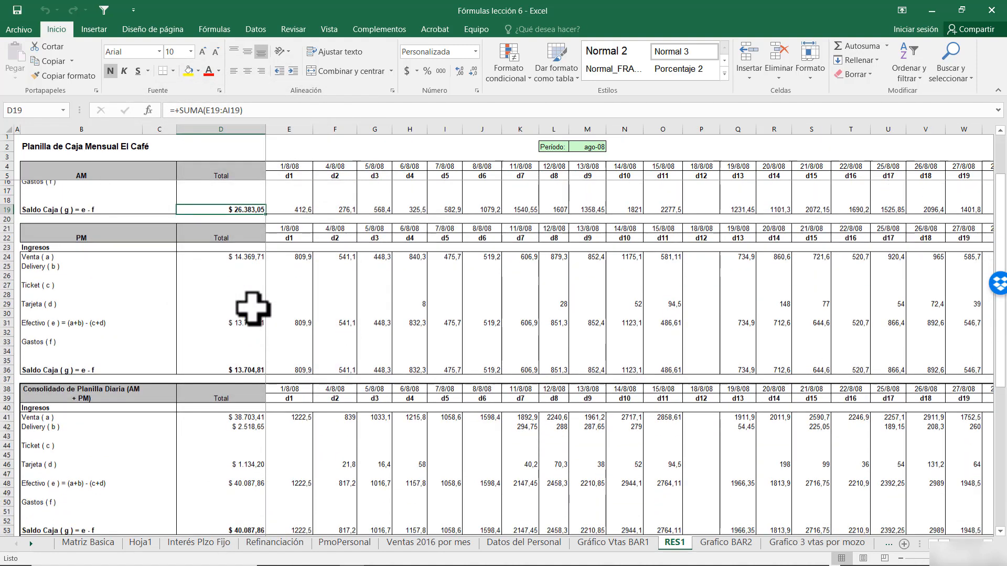
scroll(252, 309, down, 3)
click(241, 242)
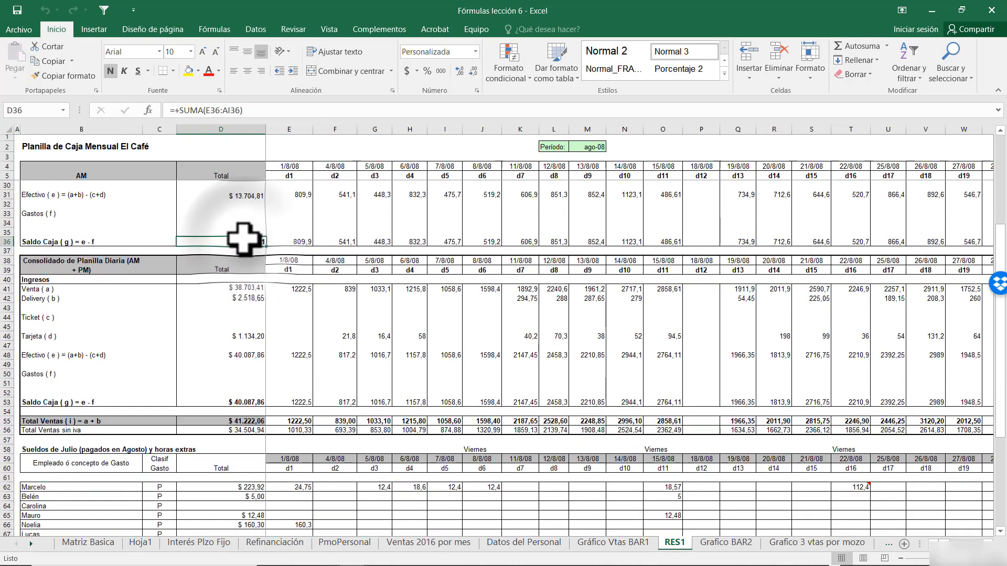
click(243, 403)
scroll(243, 361, down, 4)
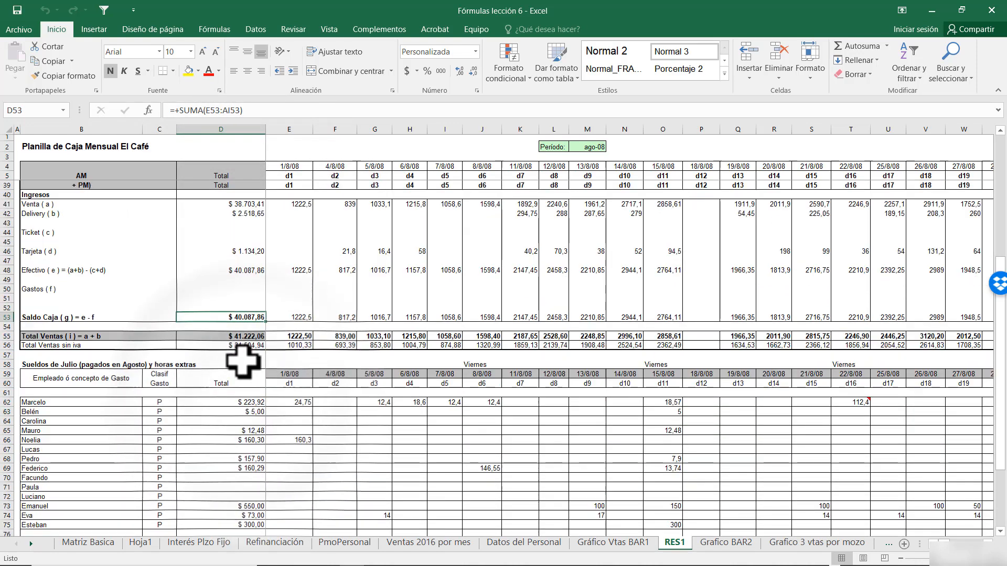
scroll(242, 361, down, 1)
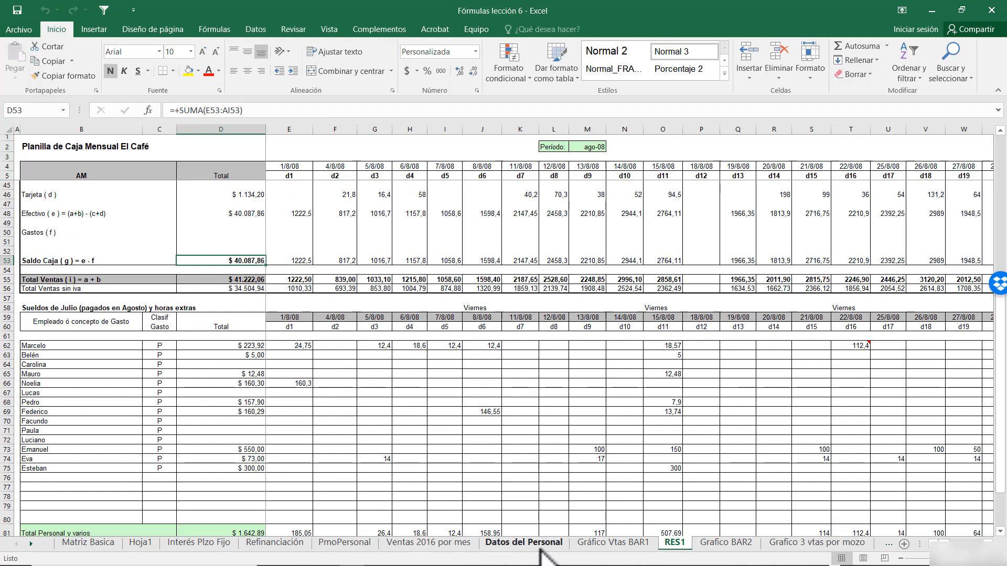
Open the Grafico BAR2 sheet and inspect the Salón percentage formula in J16 of the Sector / Destino table.
click(726, 543)
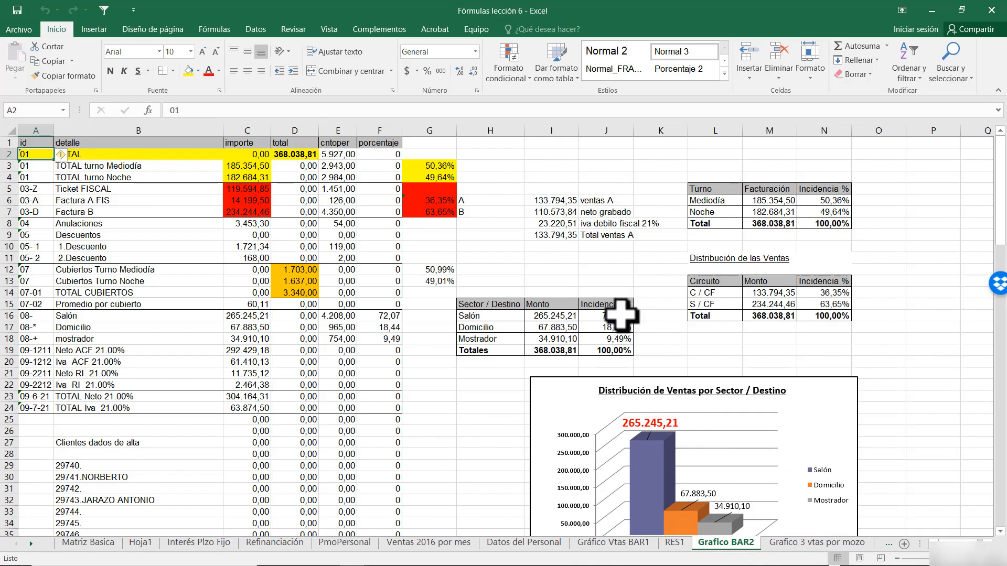
click(620, 315)
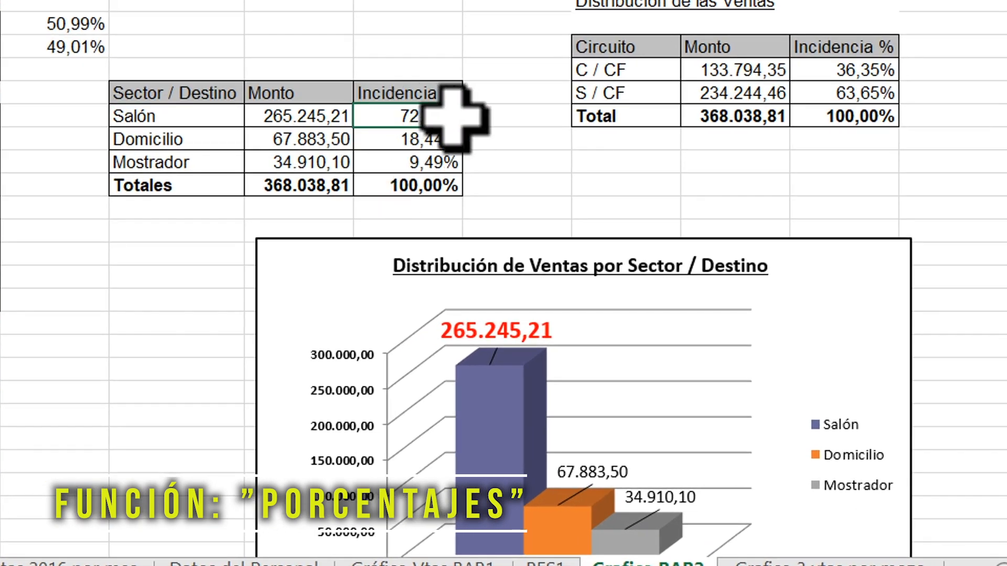
click(482, 121)
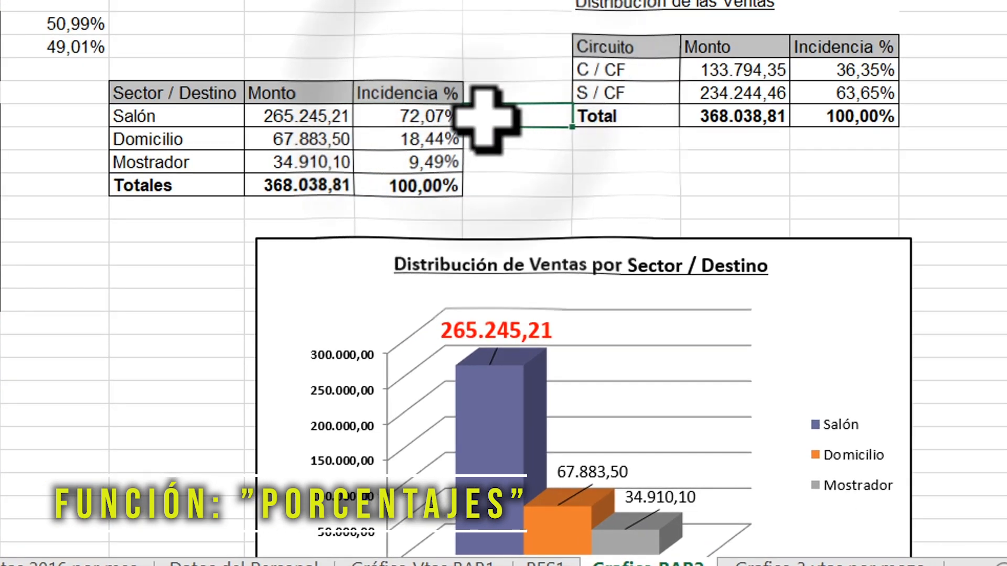
key(Left)
key(F2)
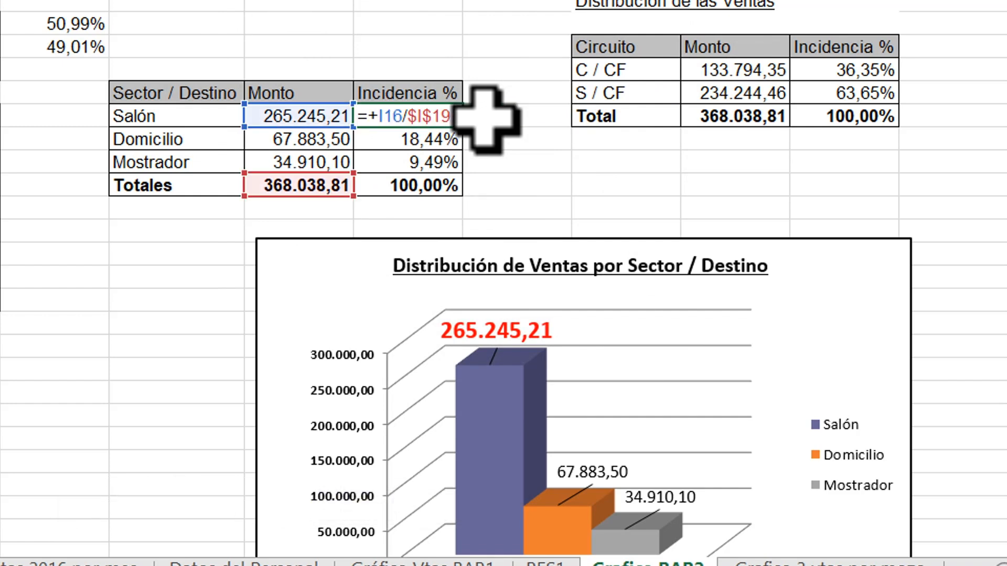
key(Escape)
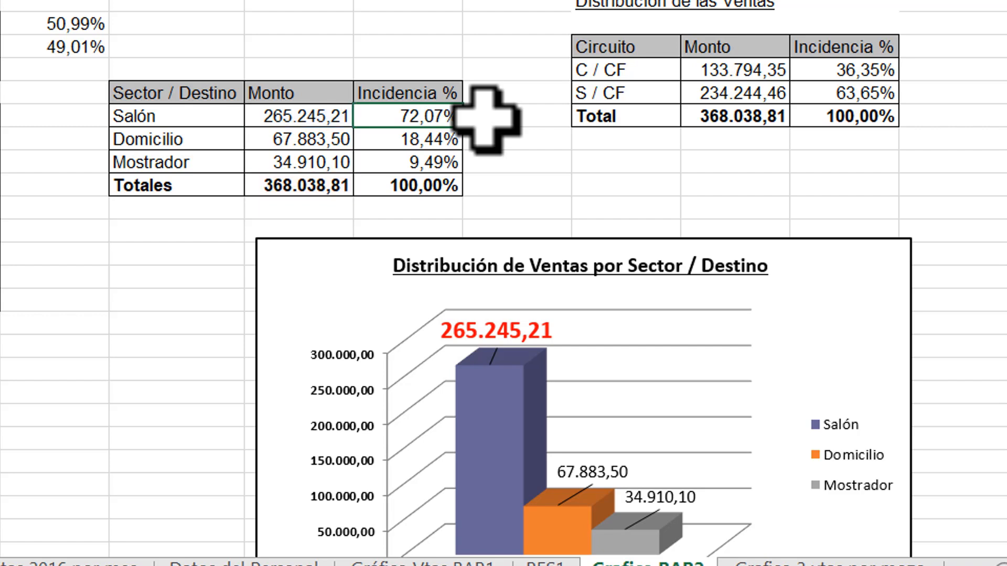
Clear the Incidencia % formulas for Salón, Domicilio and Mostrador in J16:J18.
key(shift+Down)
key(shift+Down)
key(Delete)
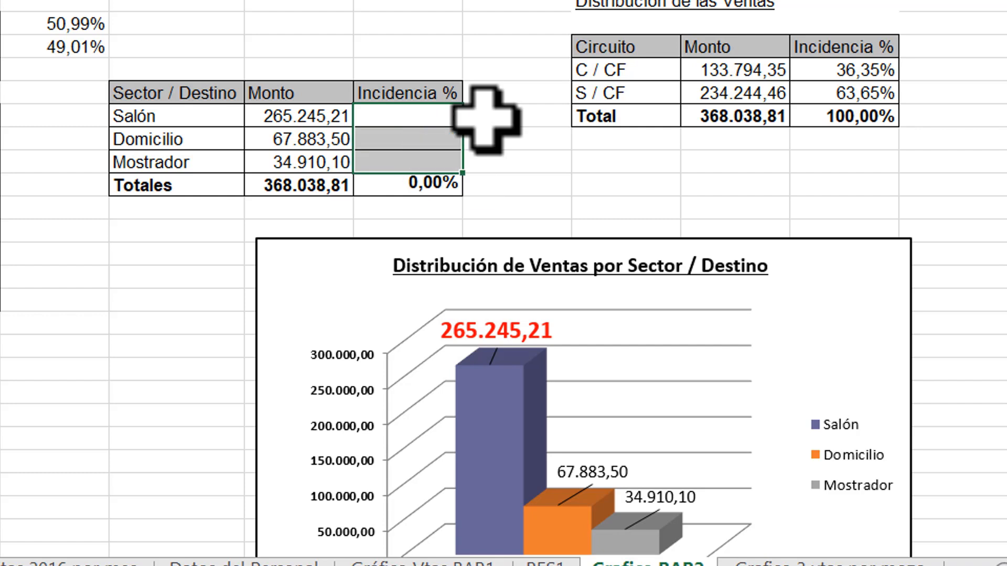
Inspect the Totales row of the Sector / Destino table, checking the Monto SUMA formula in I19 and the Incidencia % total in J19.
key(Down)
key(Left)
key(Down)
key(Left)
key(Right)
key(Down)
key(F2)
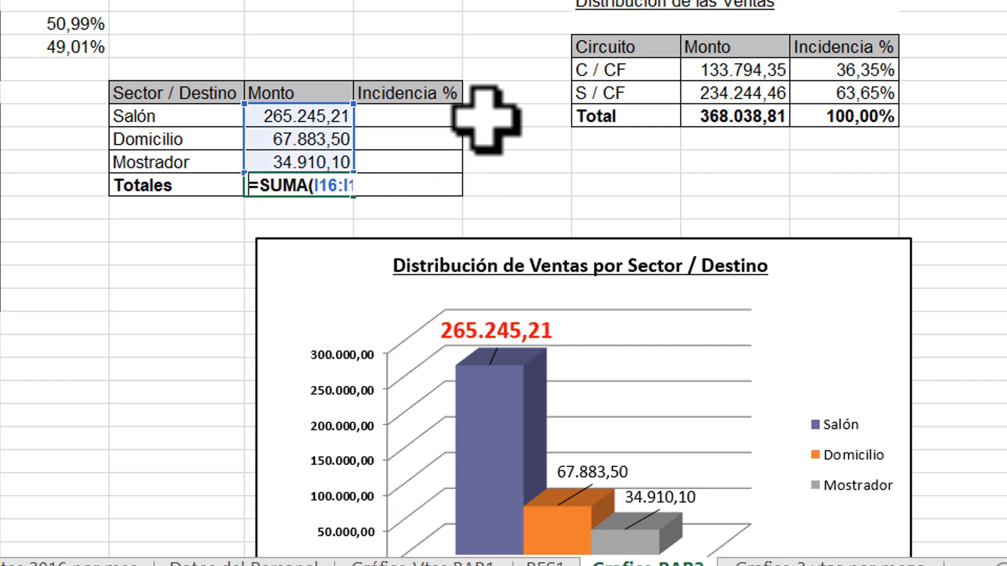
key(Tab)
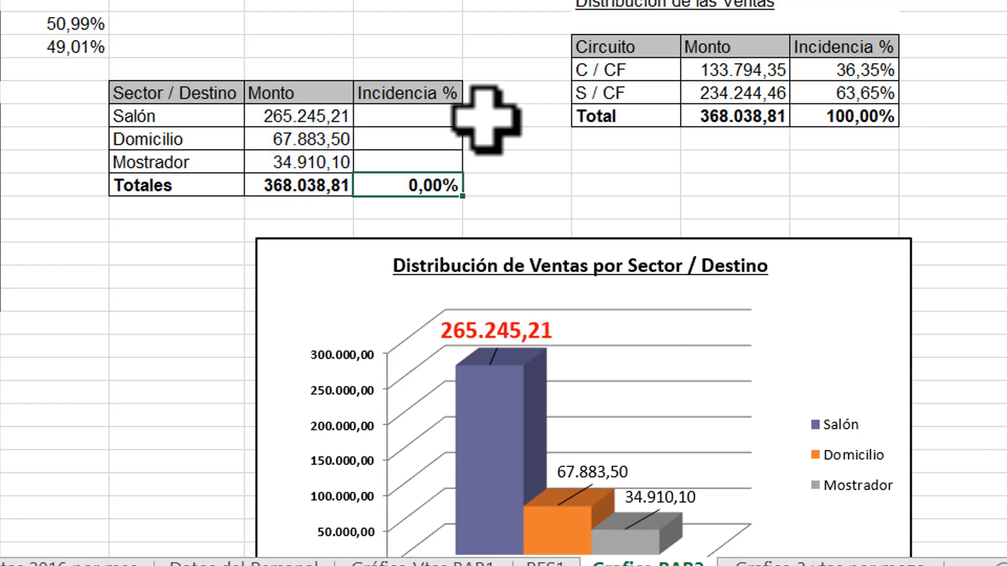
key(F2)
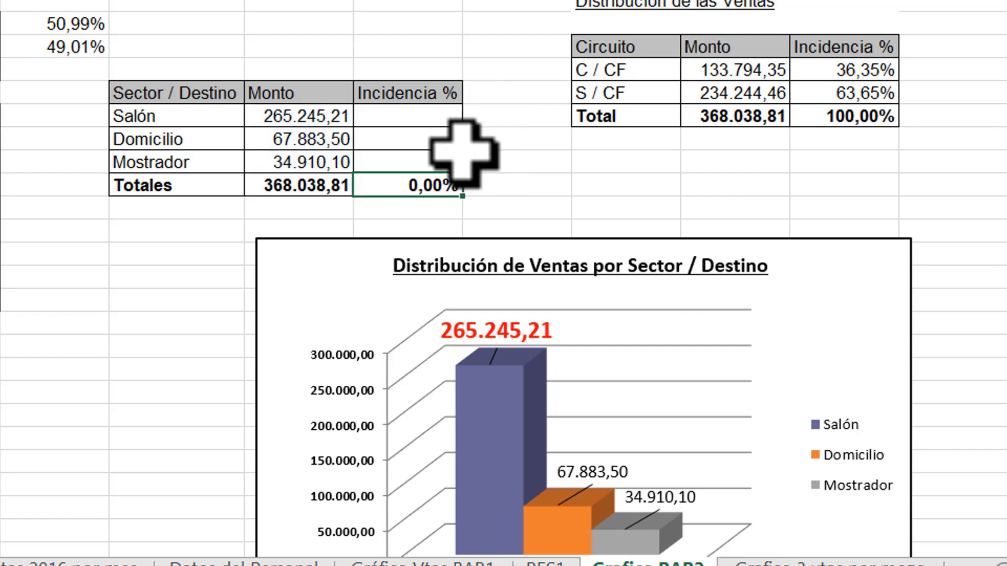
Clear the formatting of the Incidencia % total in J19 and copy its plain format to J16:J18 with Format Painter.
click(514, 184)
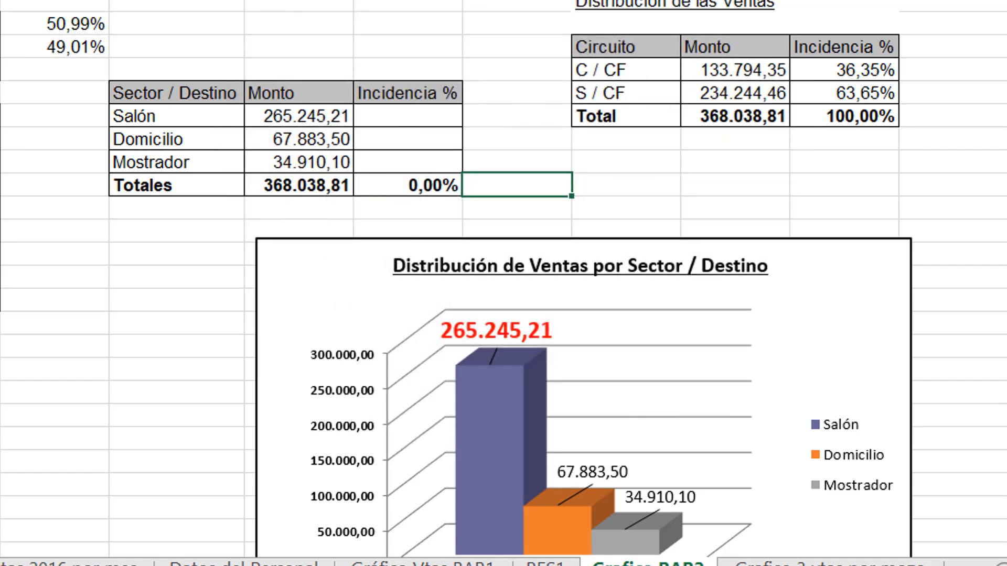
click(436, 188)
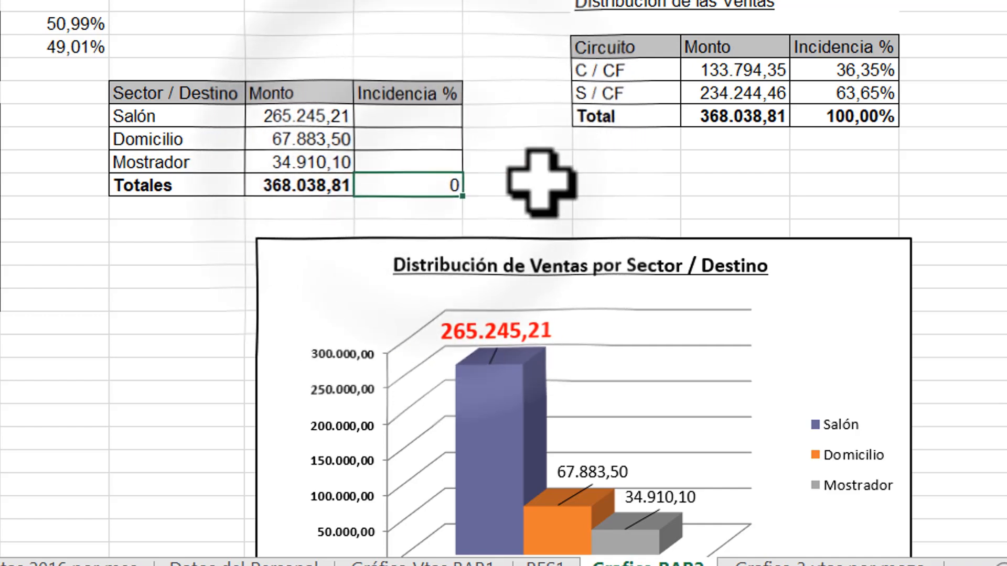
click(427, 117)
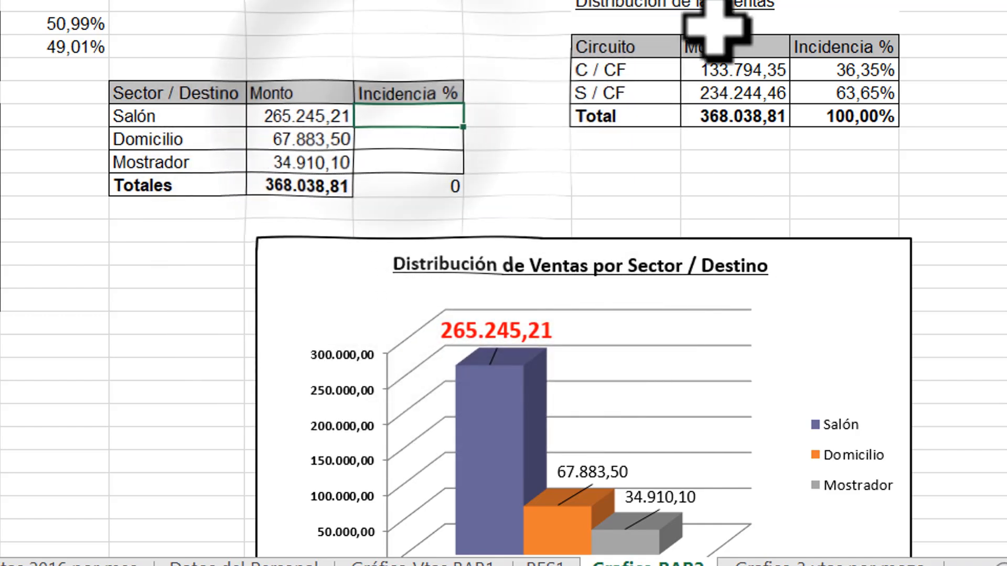
click(420, 184)
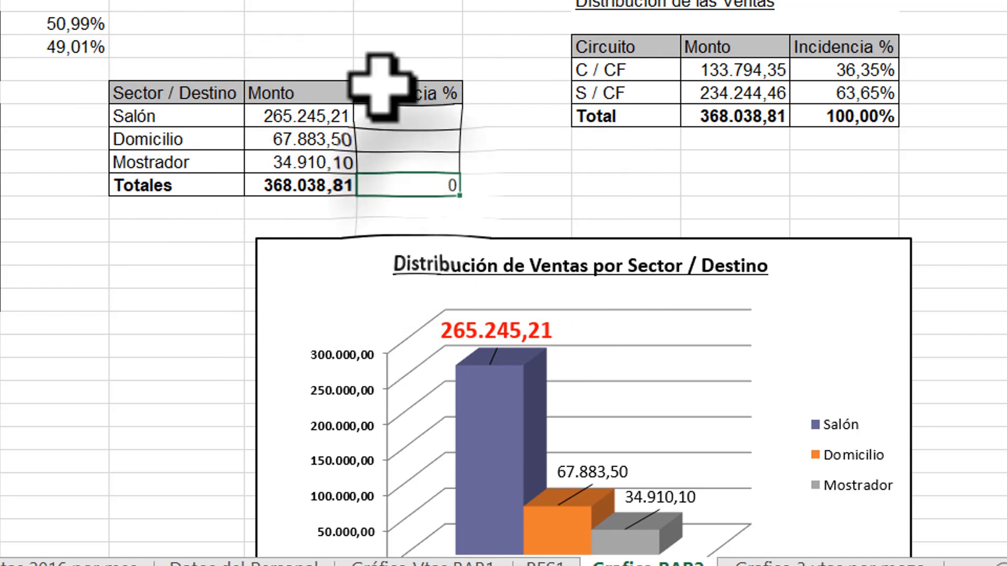
click(293, 1)
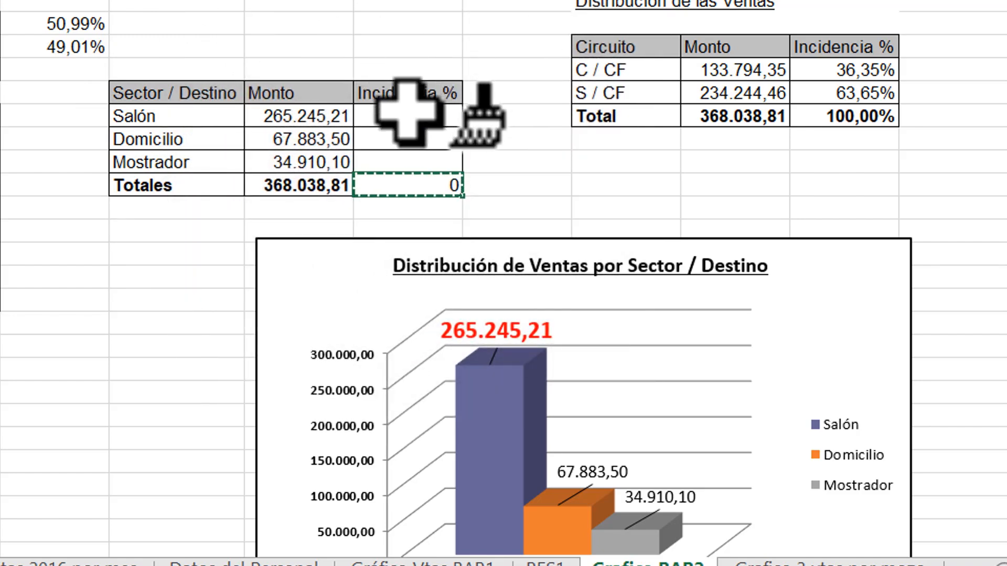
click(407, 184)
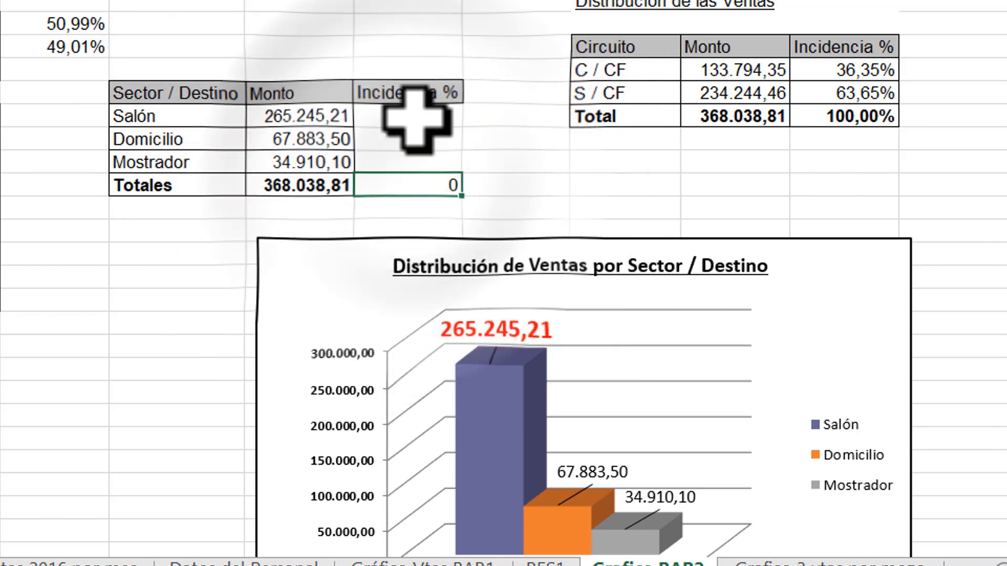
Enter the formula +I16/I19 in the Salón Incidencia % cell J16.
click(414, 119)
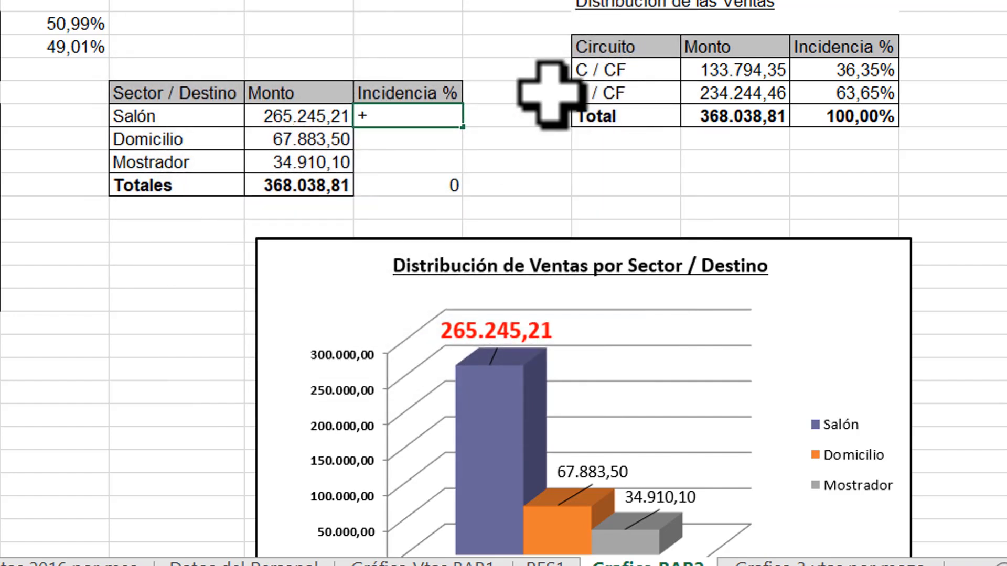
text(+)
key(Left)
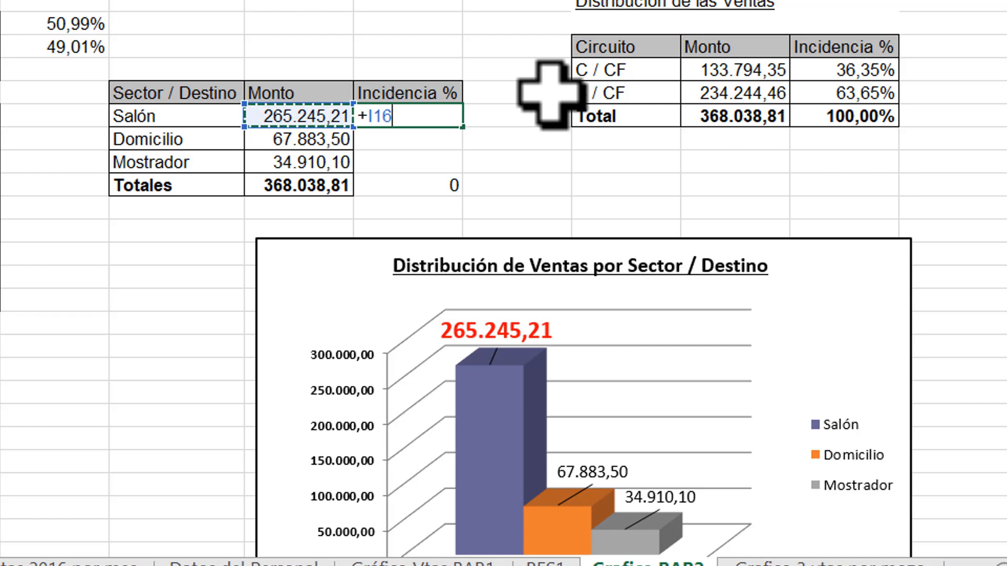
click(322, 186)
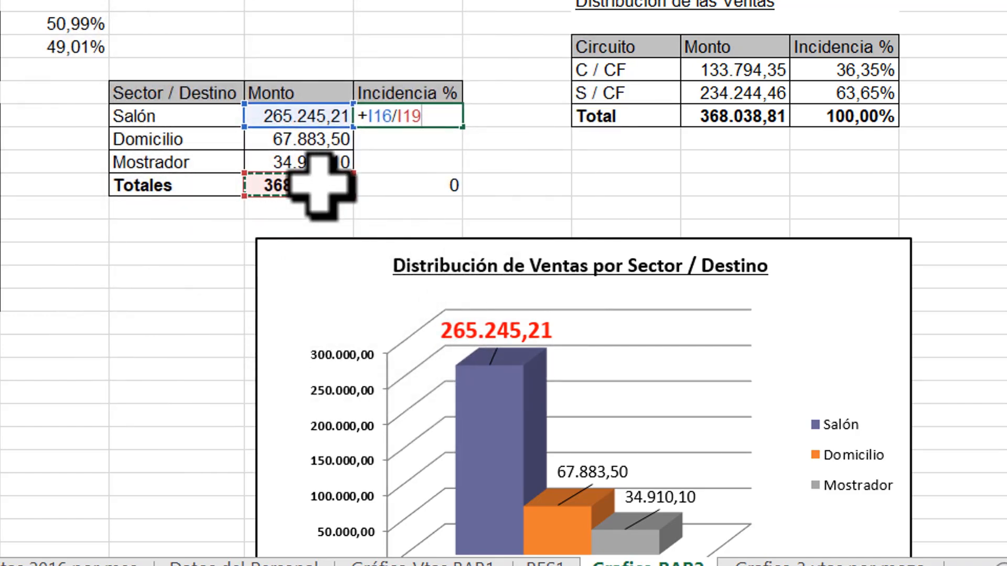
key(Return)
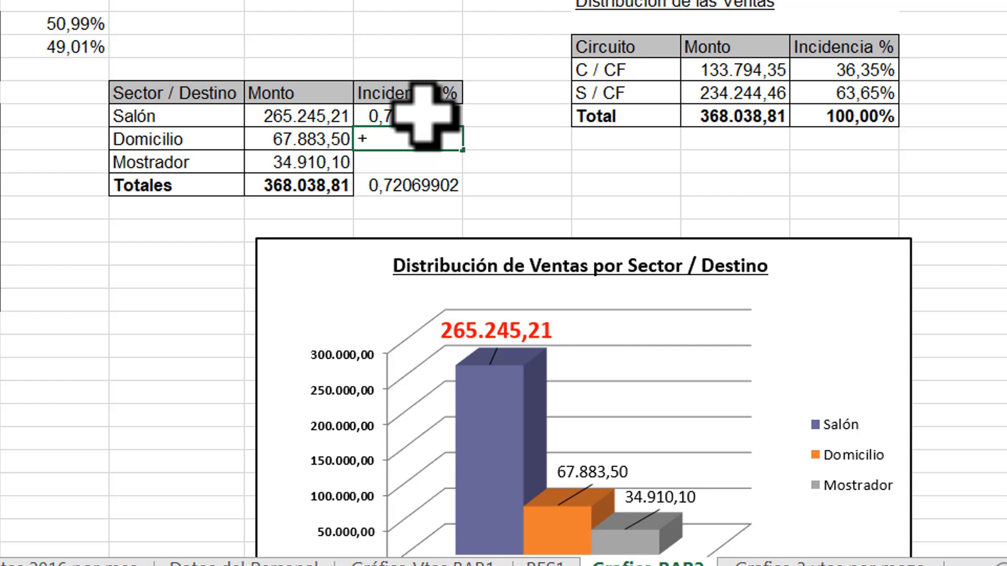
Enter the formula +I17/I19 in the Domicilio Incidencia % cell J17.
text(+)
key(Left)
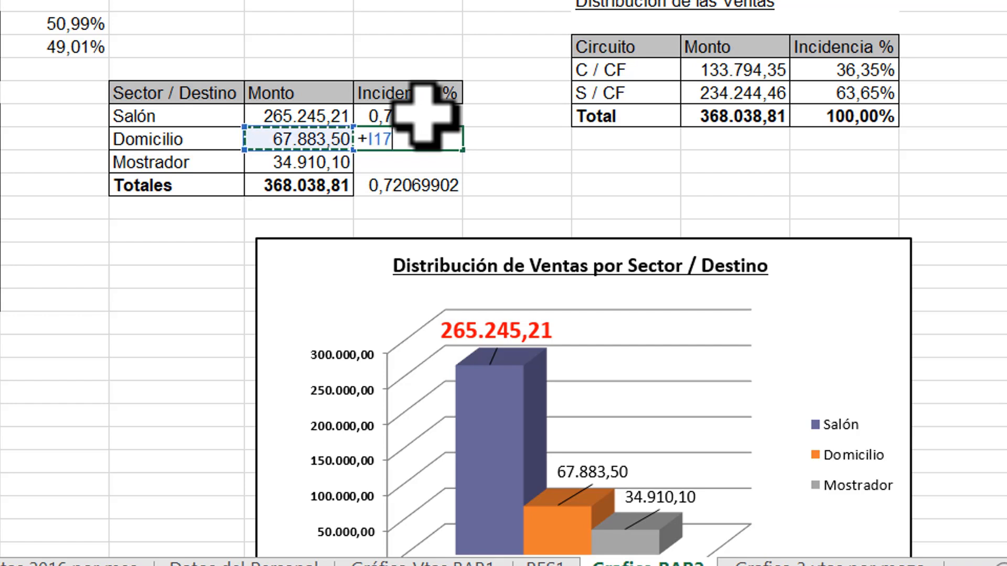
text(/)
click(290, 187)
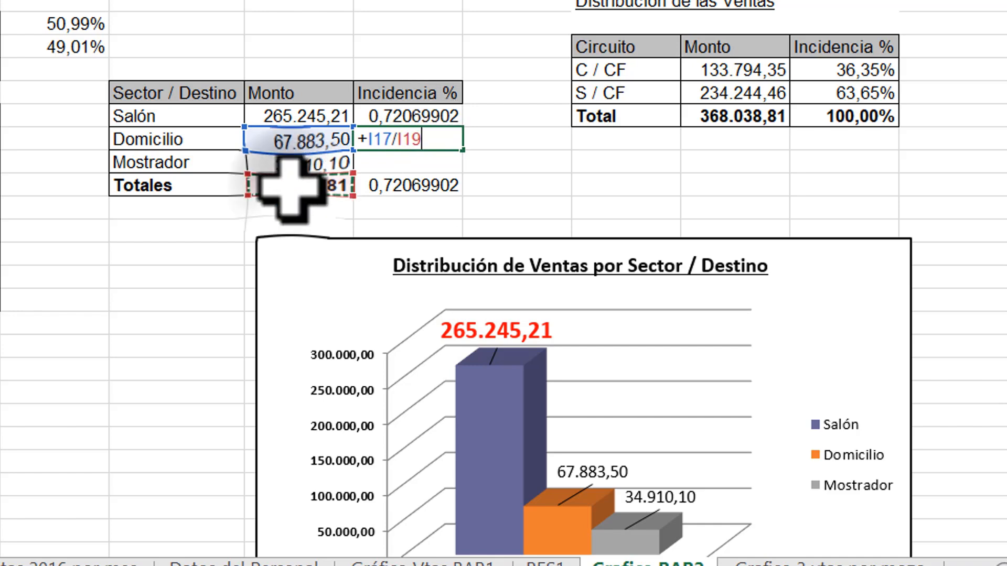
key(ctrl+Return)
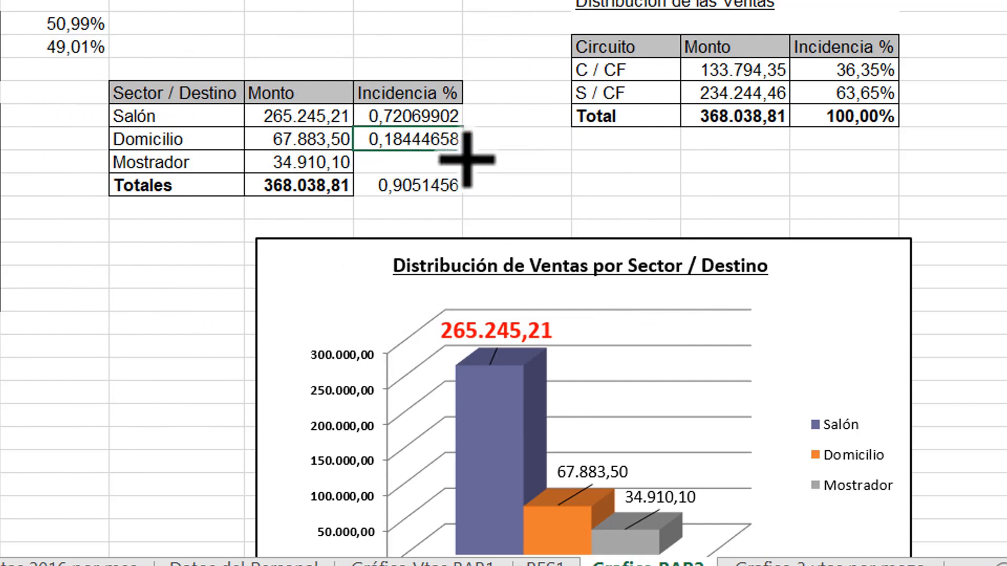
Make the I19 reference absolute in the Domicilio Incidencia % formula in J17 and fill it down to J18.
double_click(406, 139)
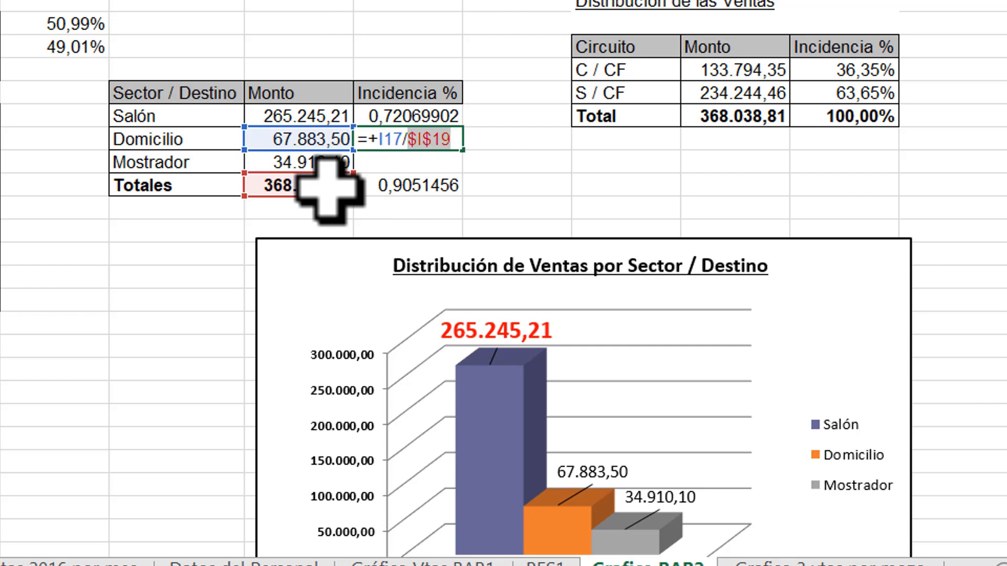
key(Return)
click(449, 134)
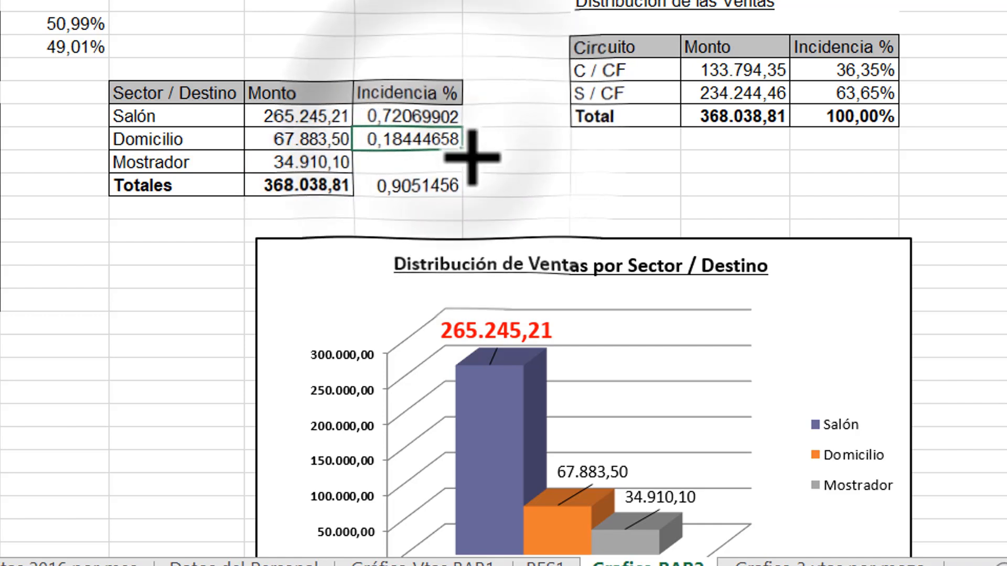
drag(472, 156, 457, 166)
click(445, 162)
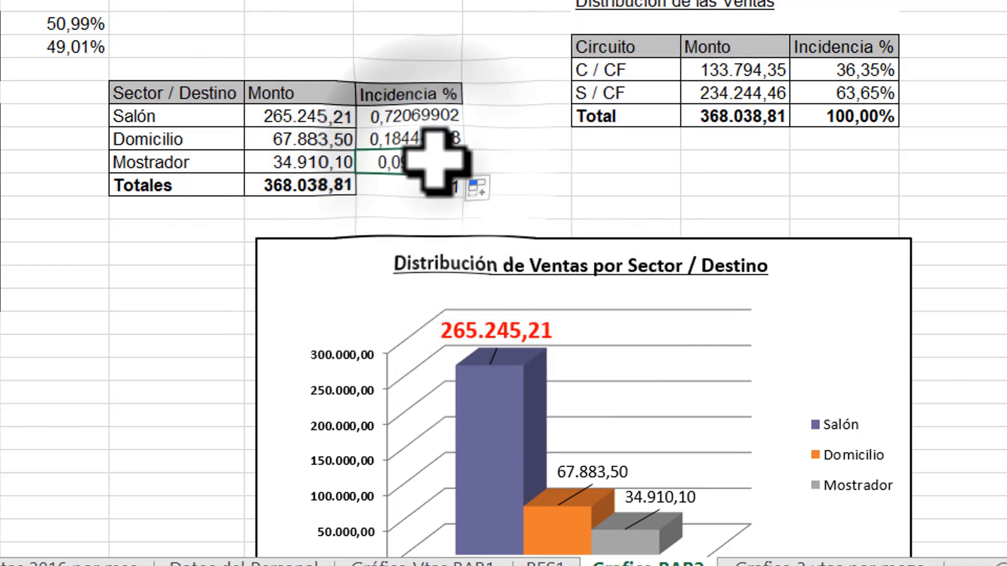
Inspect the references of the copied Mostrador Incidencia % formula in J18.
double_click(425, 162)
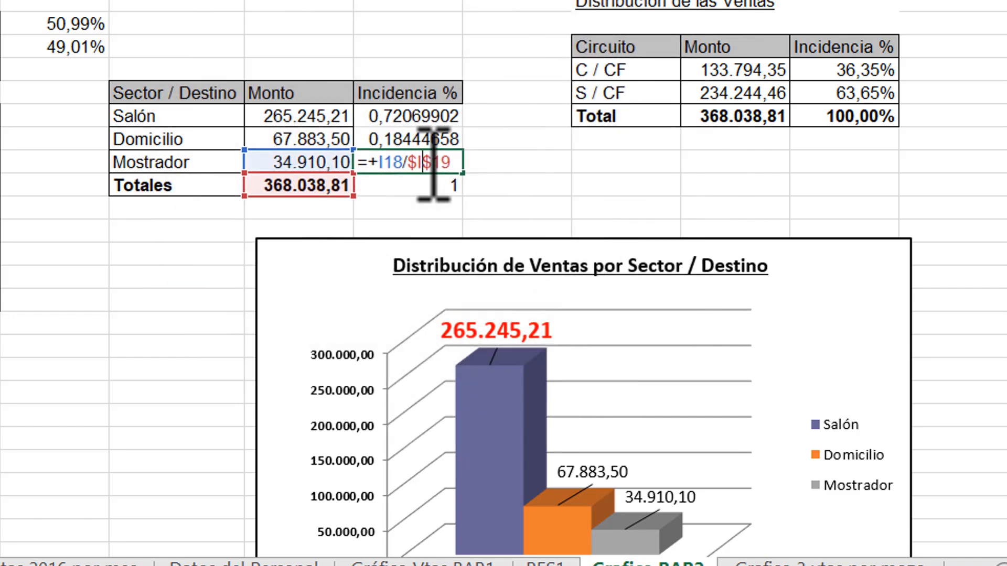
key(Escape)
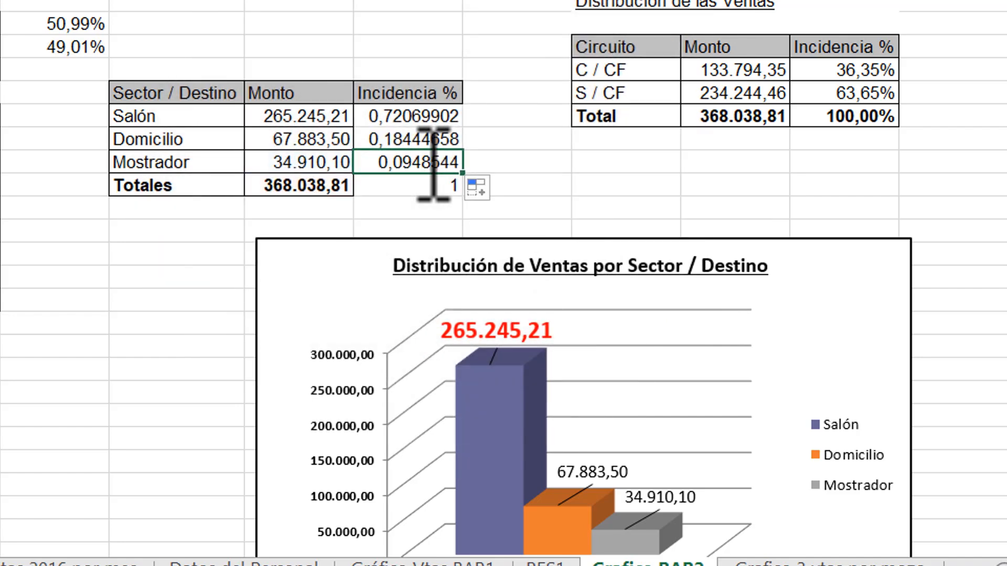
double_click(435, 163)
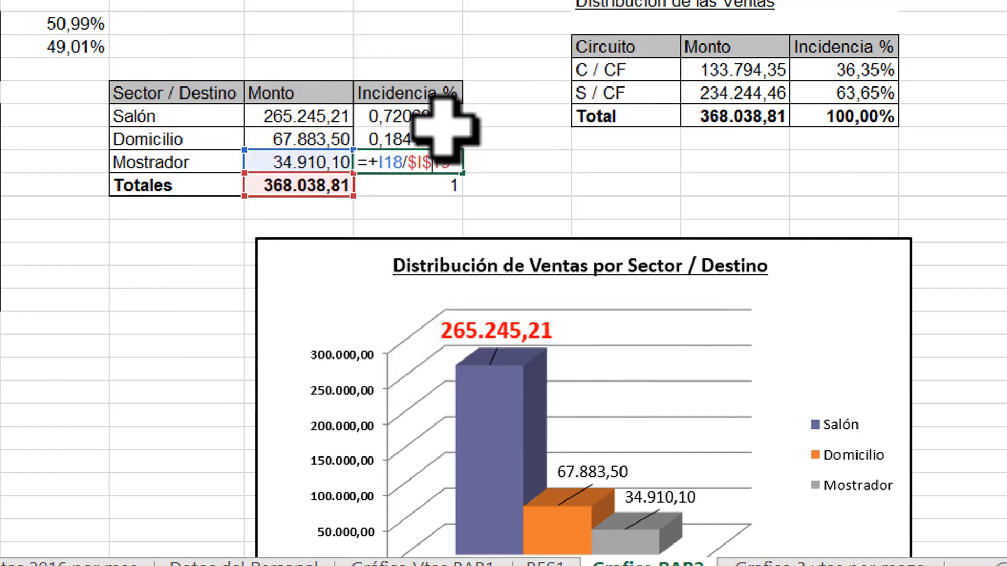
key(BackSpace)
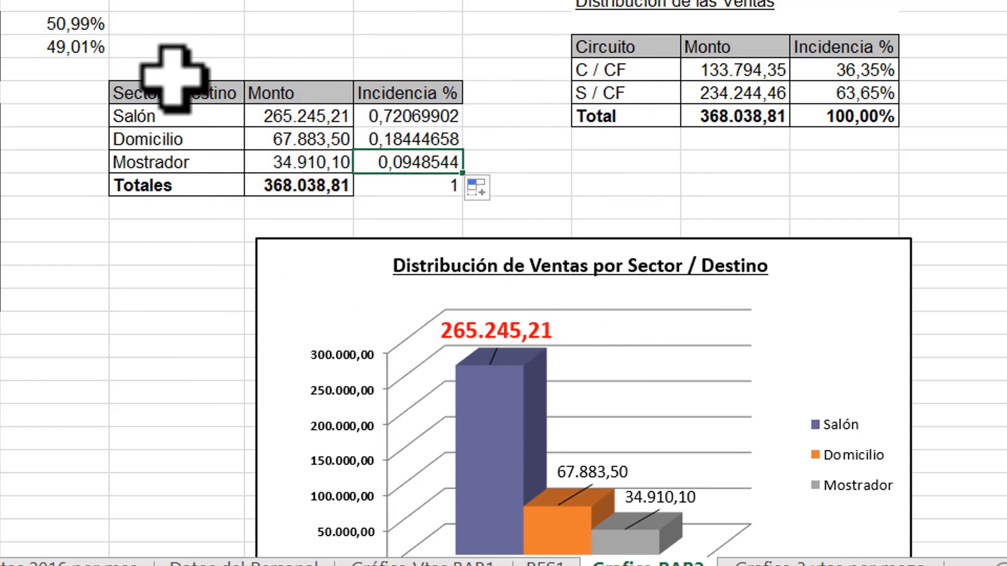
key(ctrl+Return)
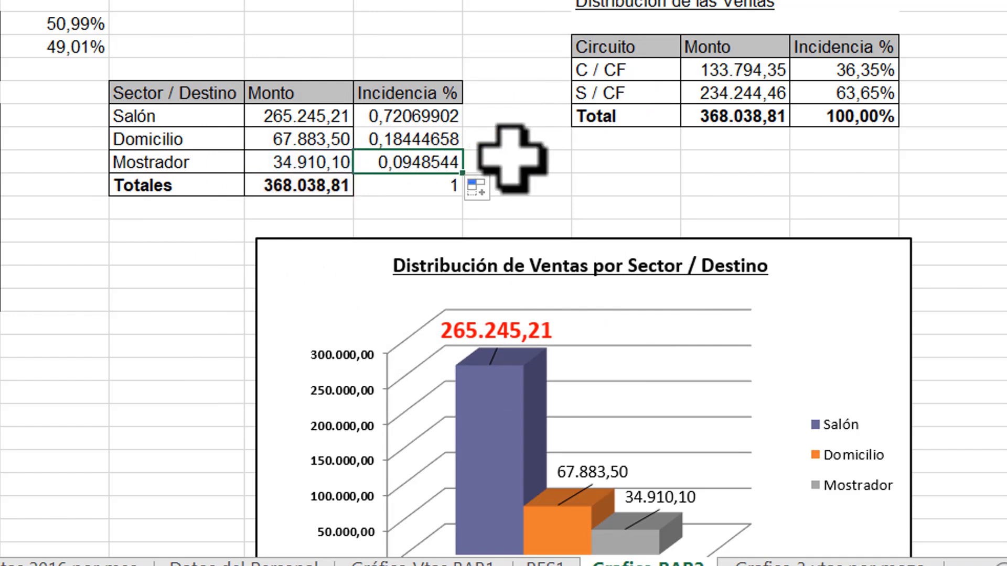
Clear the Domicilio and Mostrador Incidencia % formulas in J17 and J18.
click(427, 111)
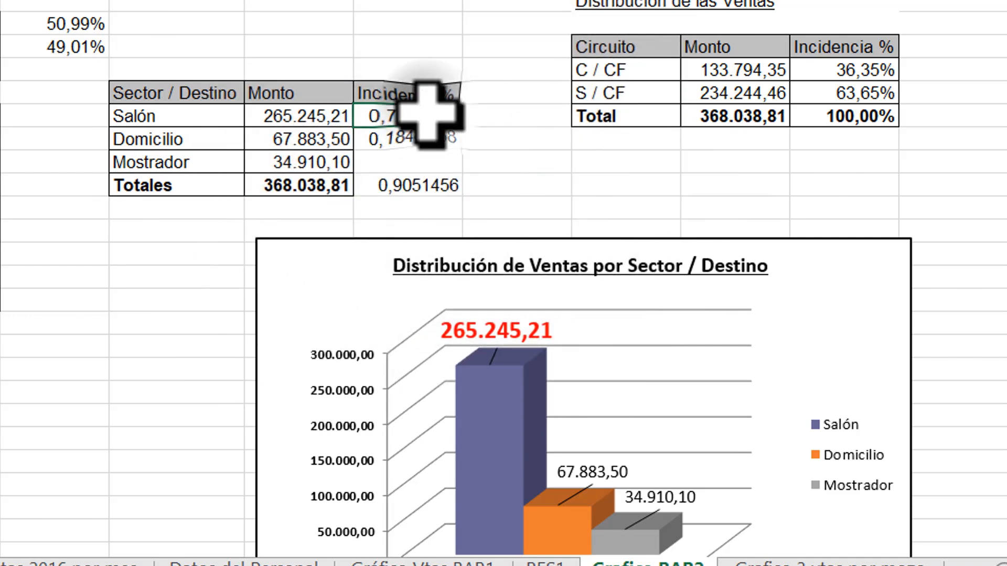
click(427, 139)
key(Delete)
Try filling the Salón formula with relative references from J16 down to J17, and clear J17 after checking the copy.
click(460, 116)
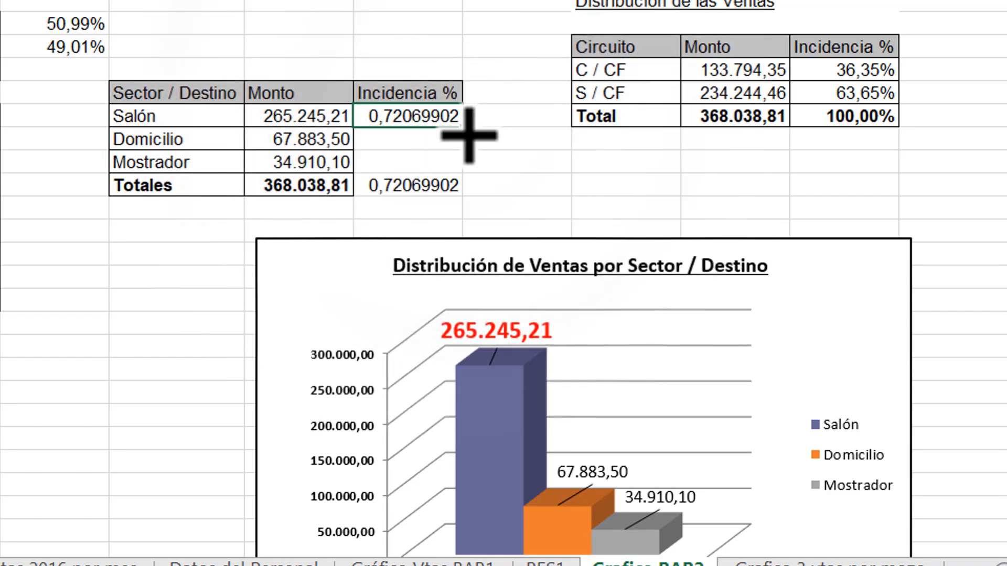
double_click(429, 117)
key(Escape)
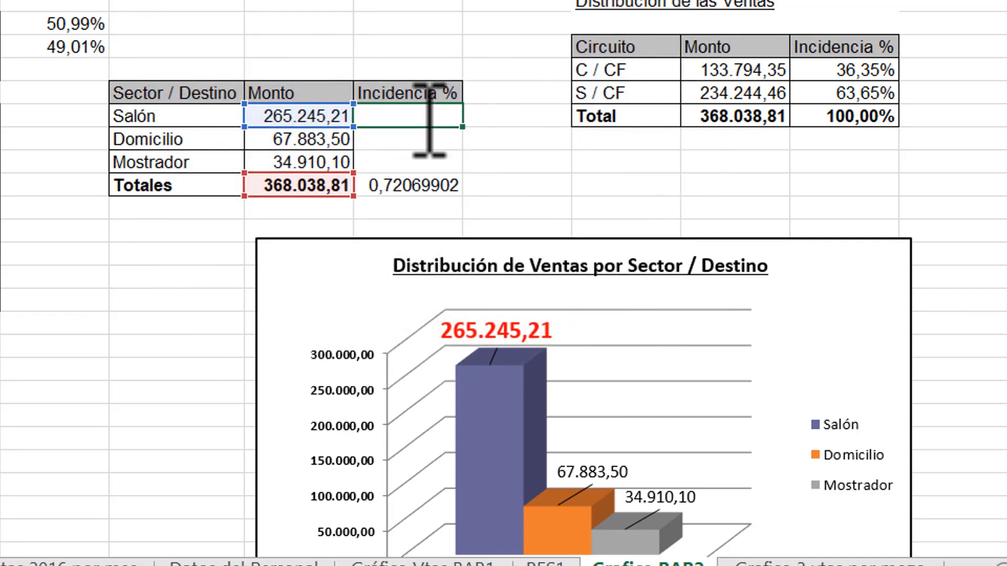
drag(473, 136, 470, 154)
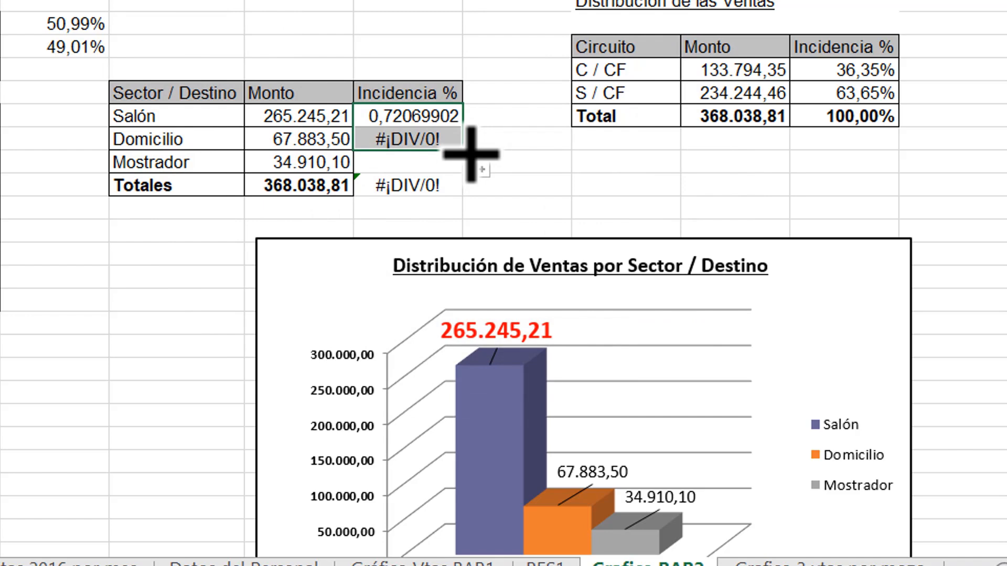
double_click(431, 139)
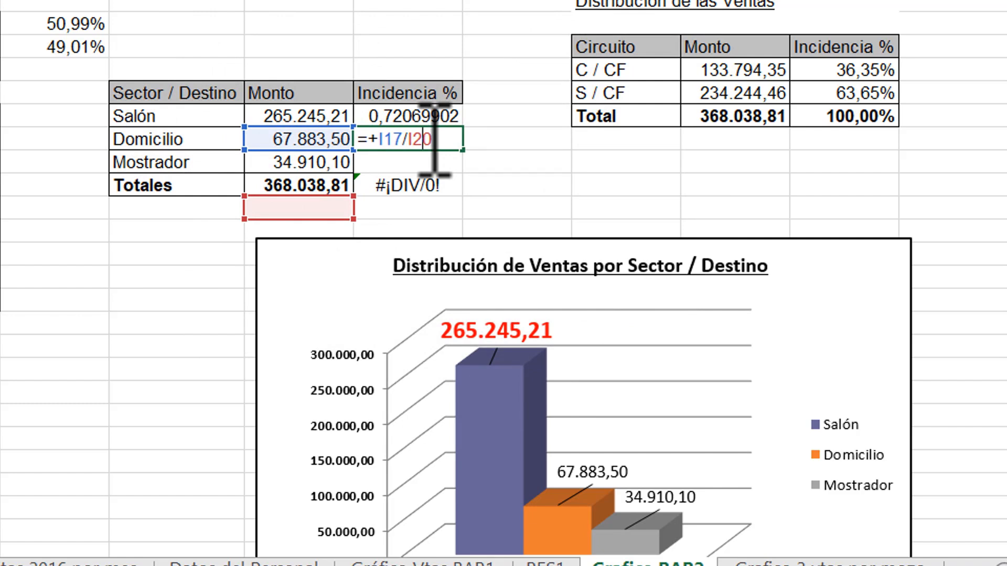
key(ctrl+Return)
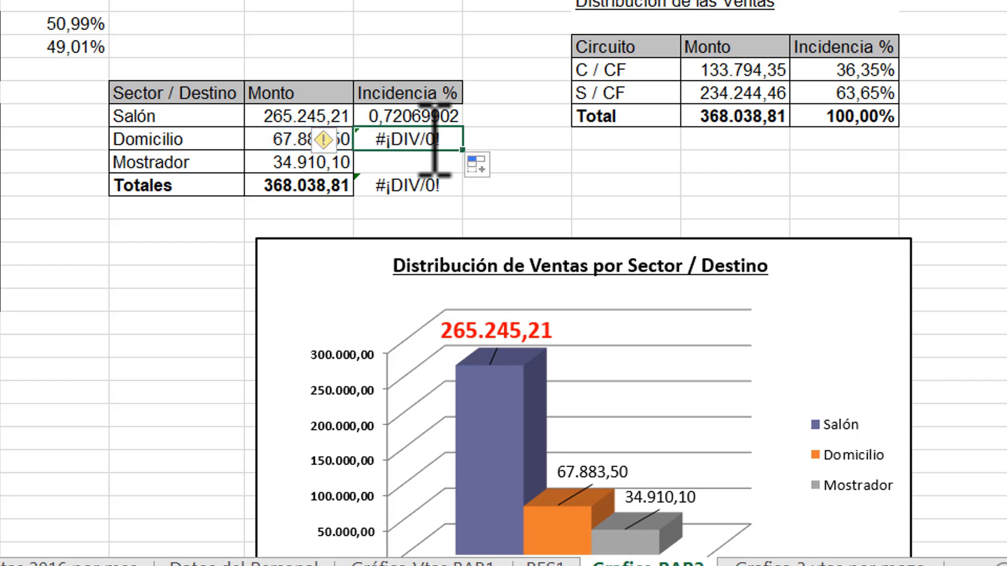
key(Delete)
Change the Salón Incidencia % formula in J16 to =+I16/$I$19 and fill it down to J18.
click(446, 115)
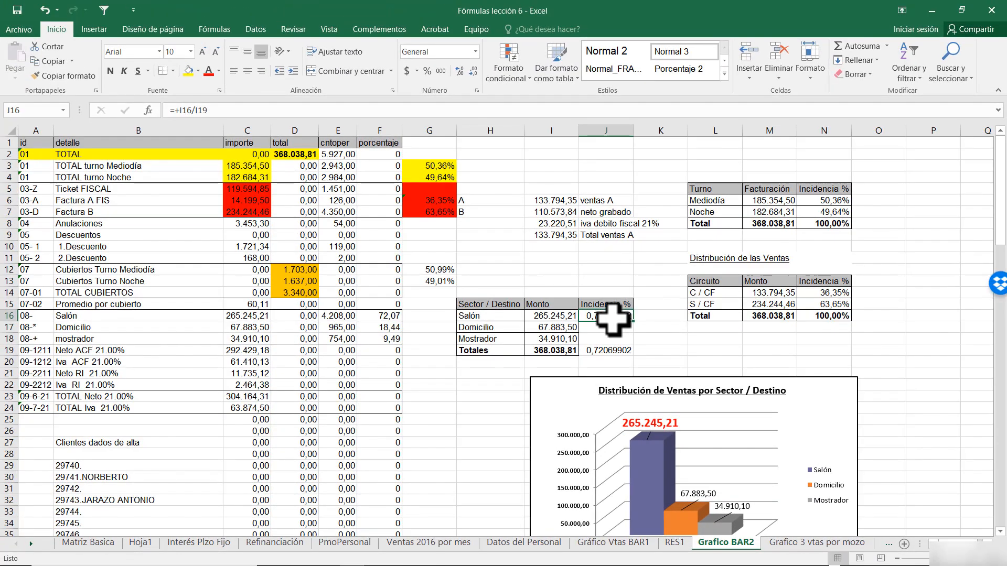
double_click(608, 317)
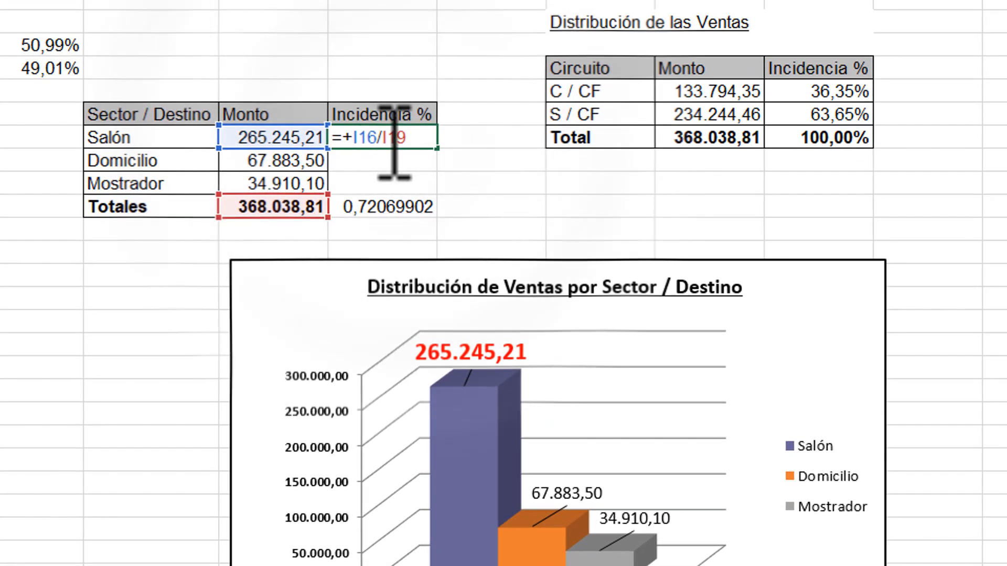
double_click(394, 138)
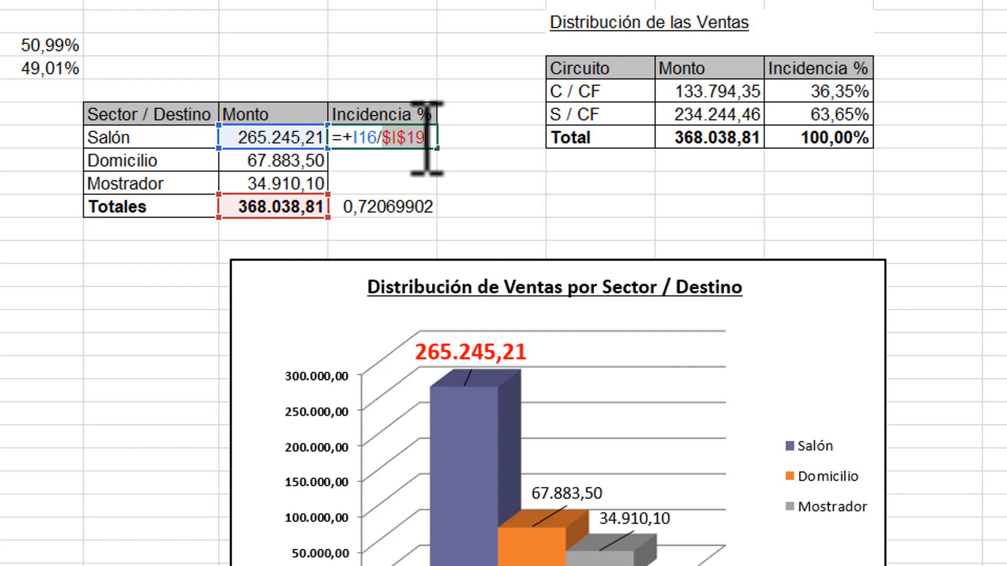
key(Return)
click(426, 143)
drag(440, 155, 440, 200)
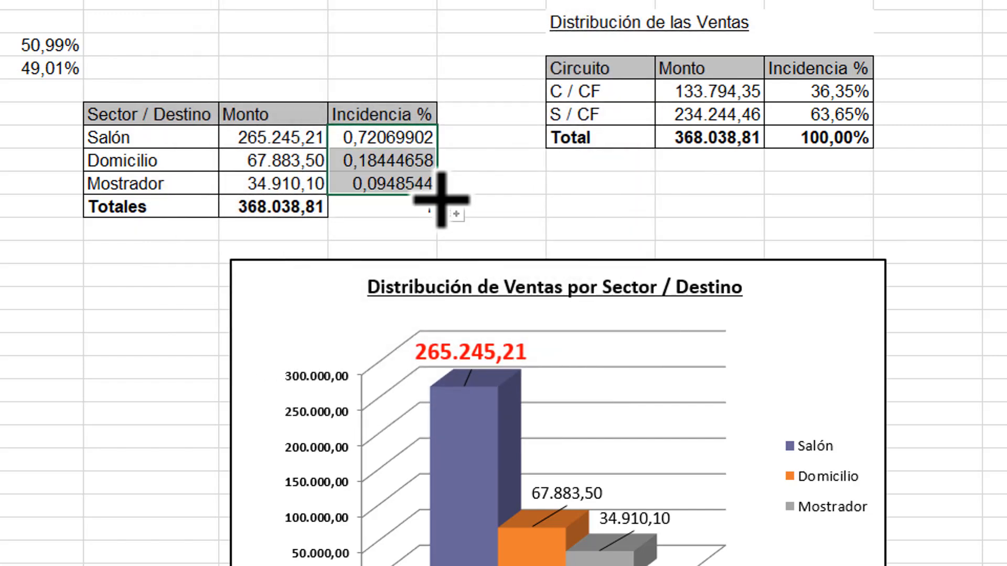
Inspect the references in the filled Mostrador and Domicilio Incidencia % formulas in J18 and J17.
double_click(405, 187)
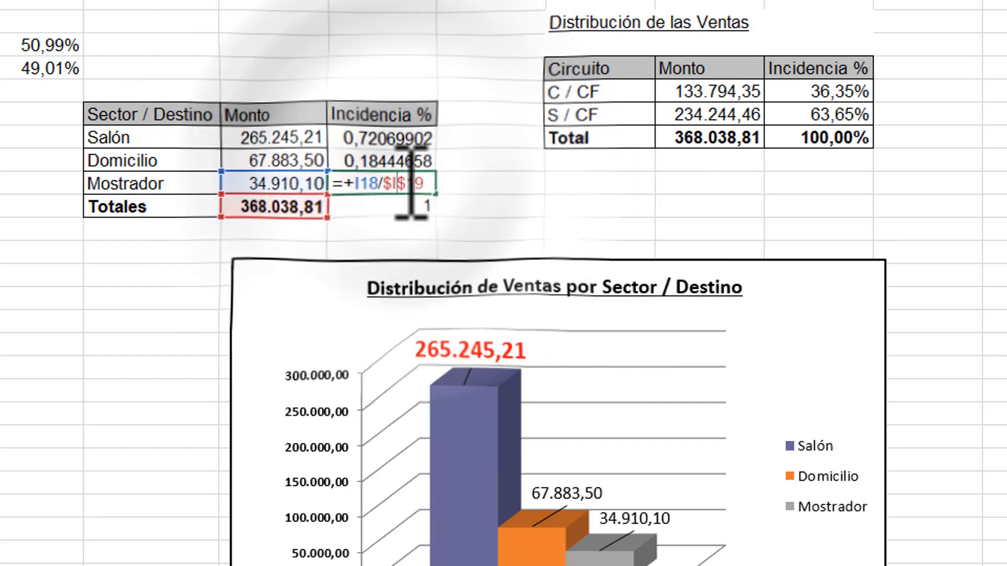
key(Escape)
double_click(412, 159)
key(Escape)
click(396, 140)
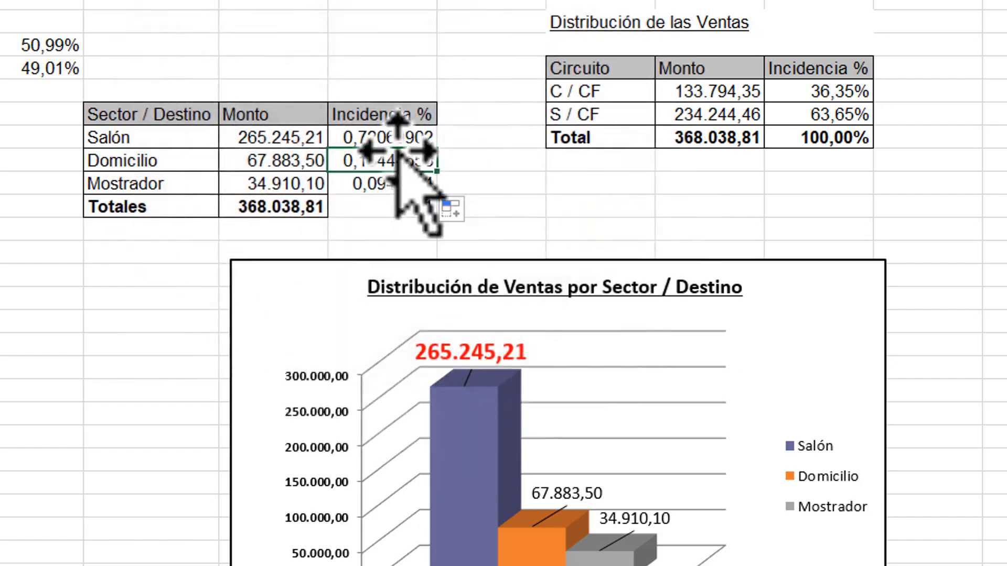
Format the Incidencia % cells J16:J19 as percentages with two decimal places.
drag(403, 185, 404, 204)
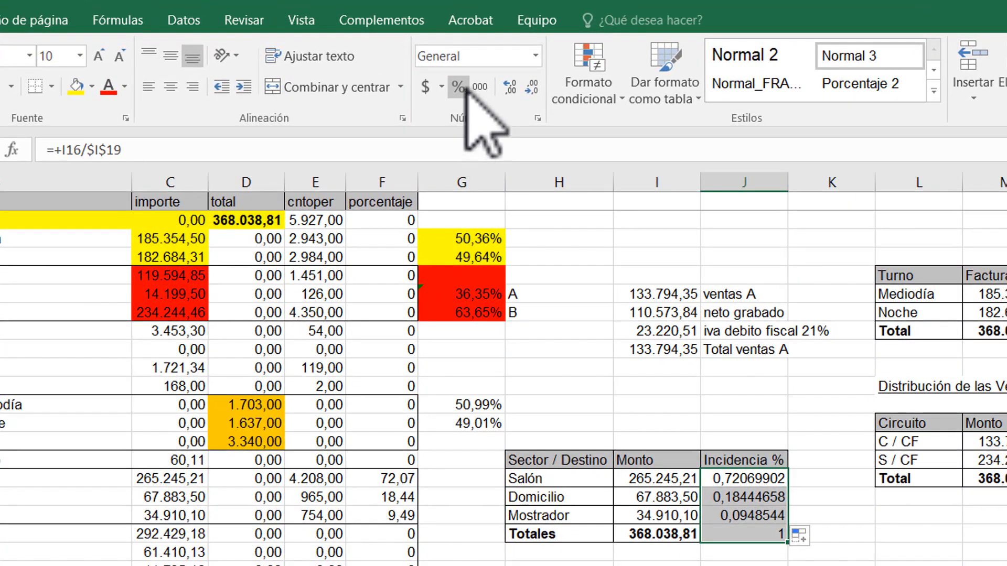
click(459, 86)
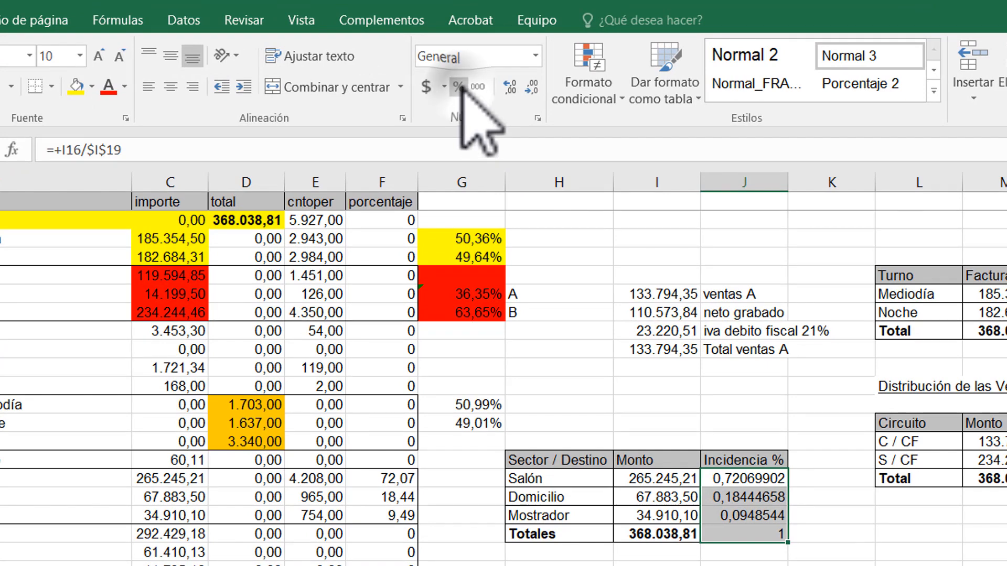
click(509, 86)
click(509, 87)
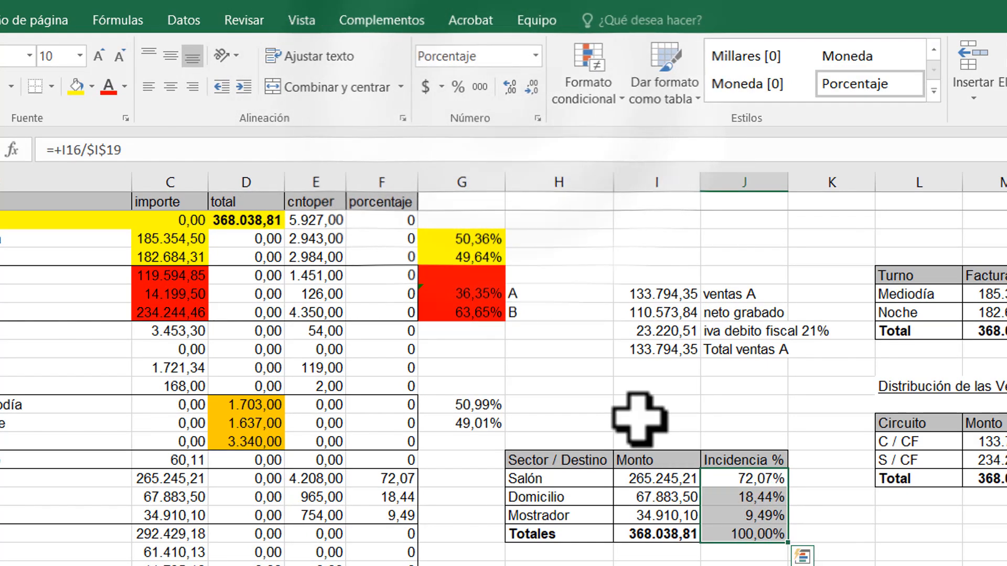
Apply all borders to the Incidencia % cells J16:J19 and make the total in J19 bold.
click(52, 87)
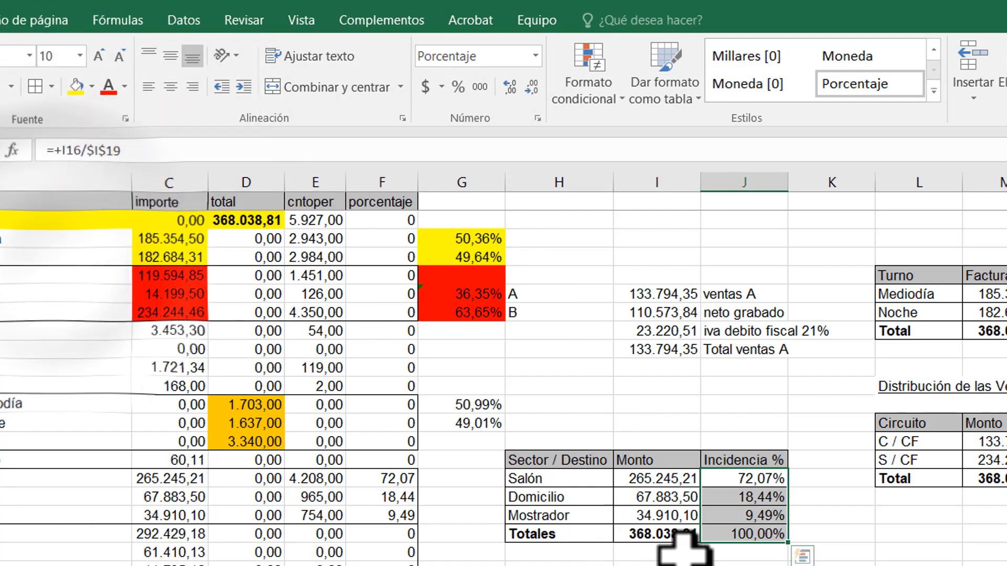
click(744, 534)
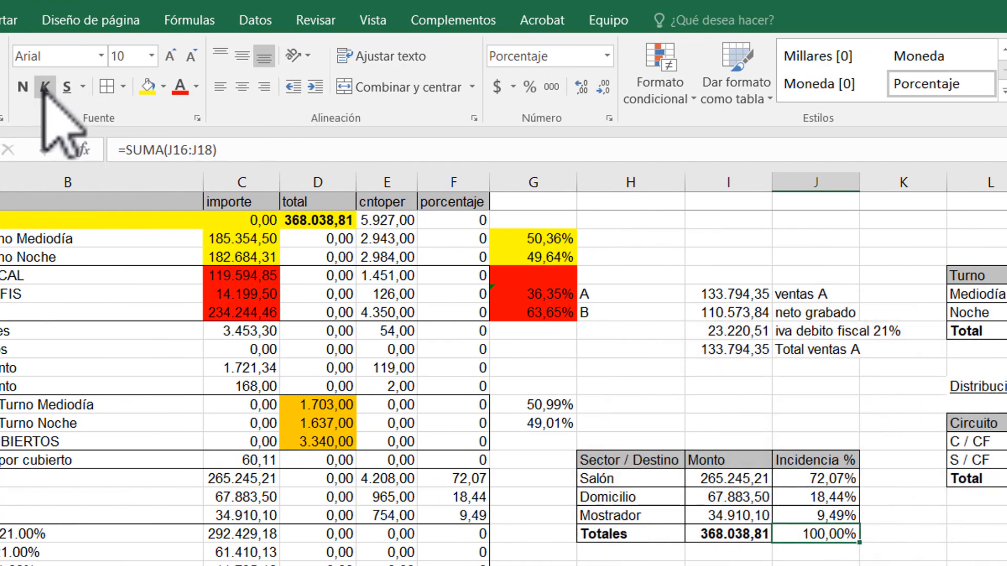
click(22, 87)
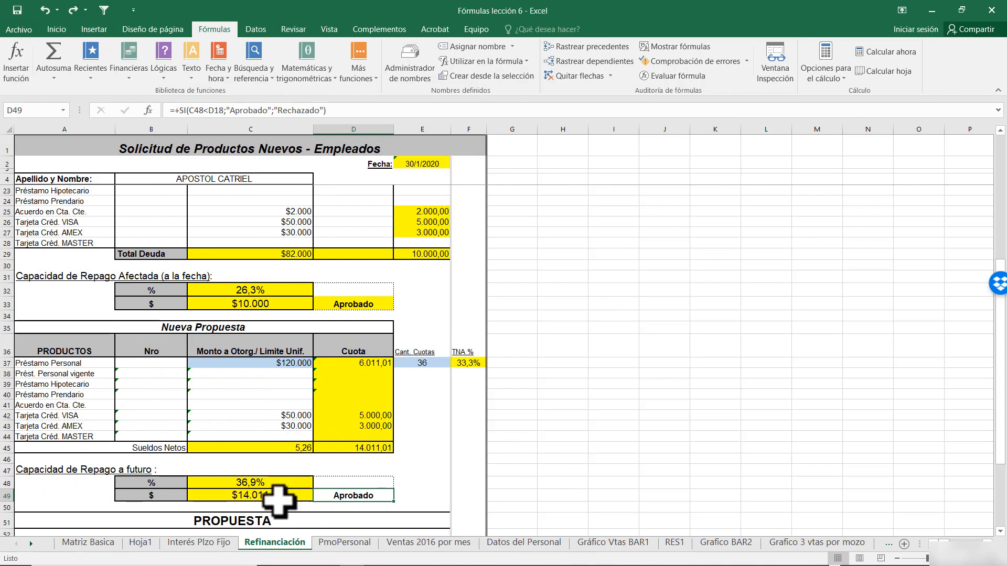
Trace the precedents and dependents of the period 1 capital amortization cell D14 on the PmoPersonal sheet.
click(344, 542)
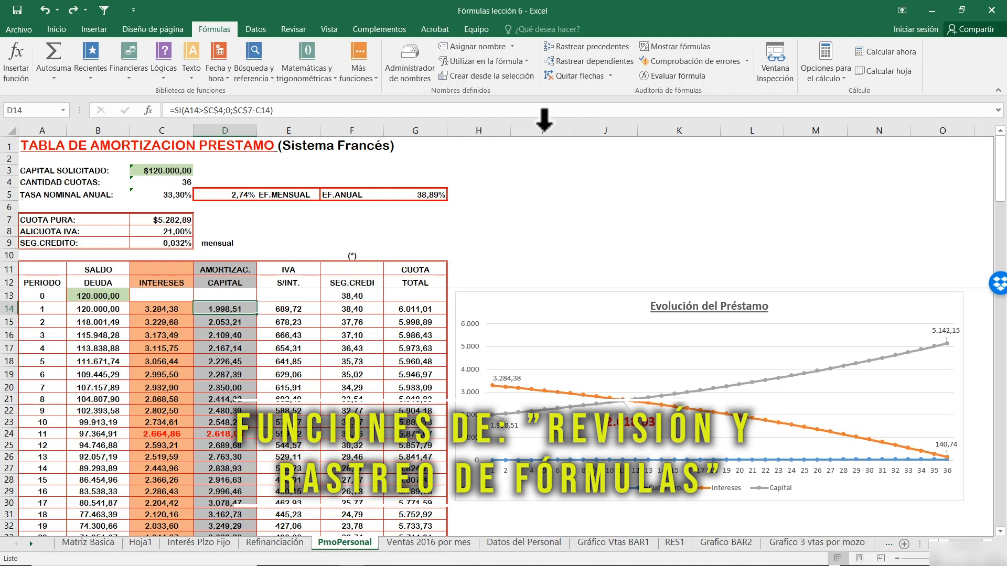
click(607, 48)
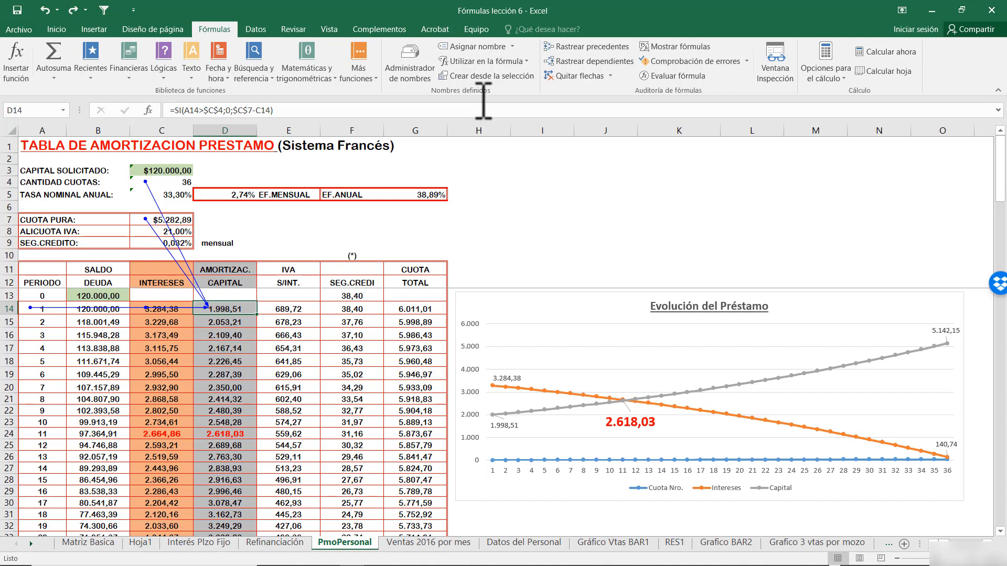
click(586, 61)
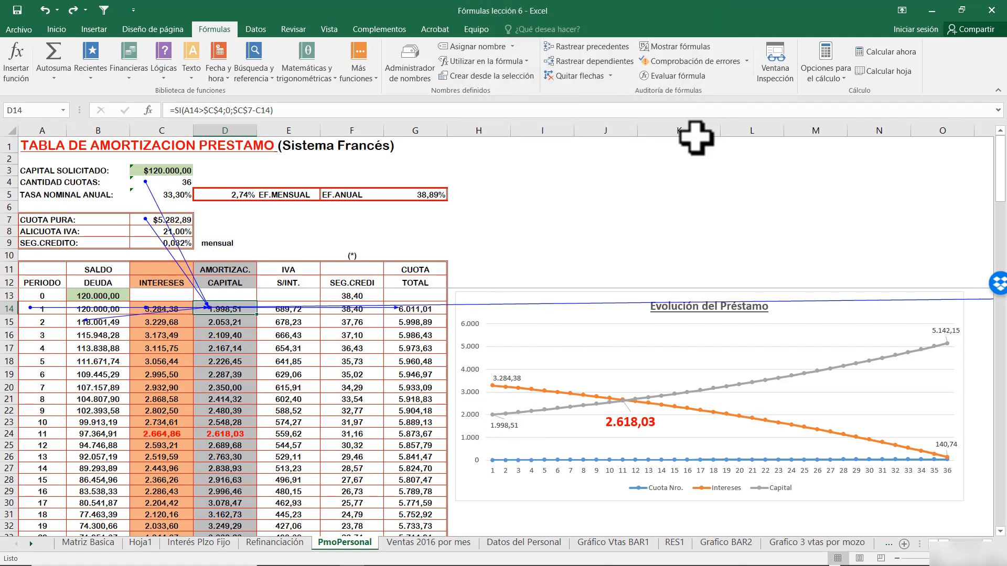
Follow the dependents arrow from D14 to the Capital column of the chart's data table and return to the amortization table.
click(987, 543)
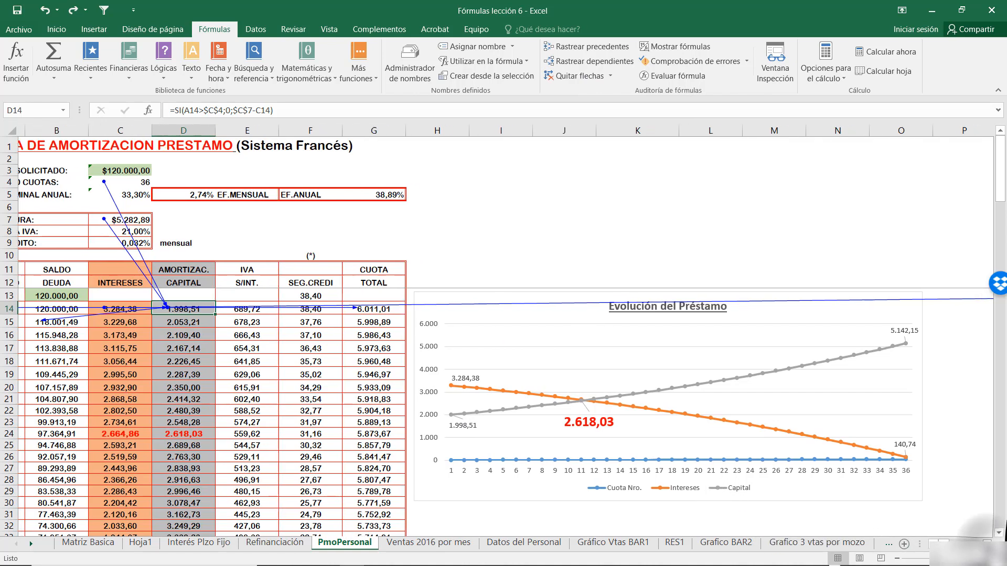
click(987, 543)
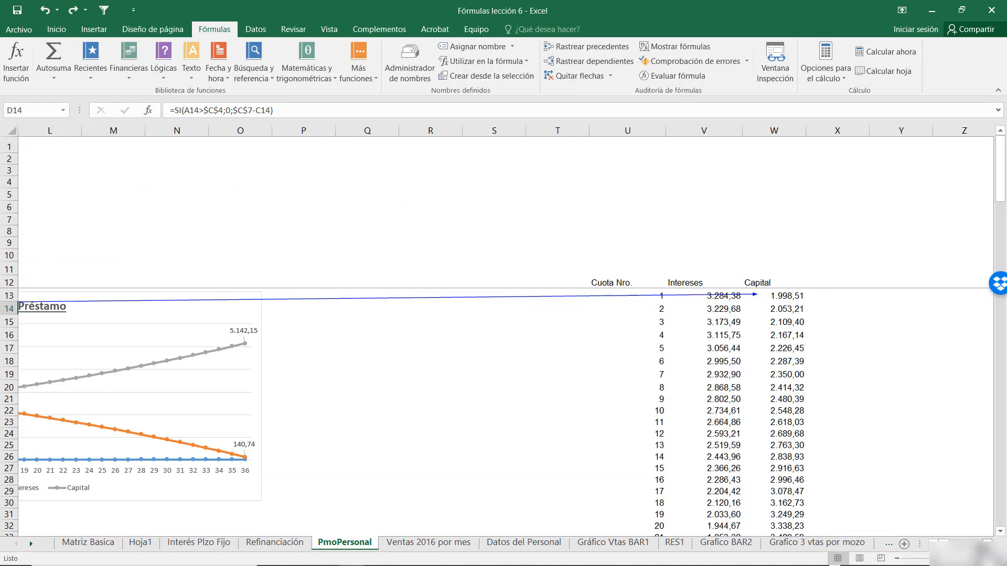
click(933, 544)
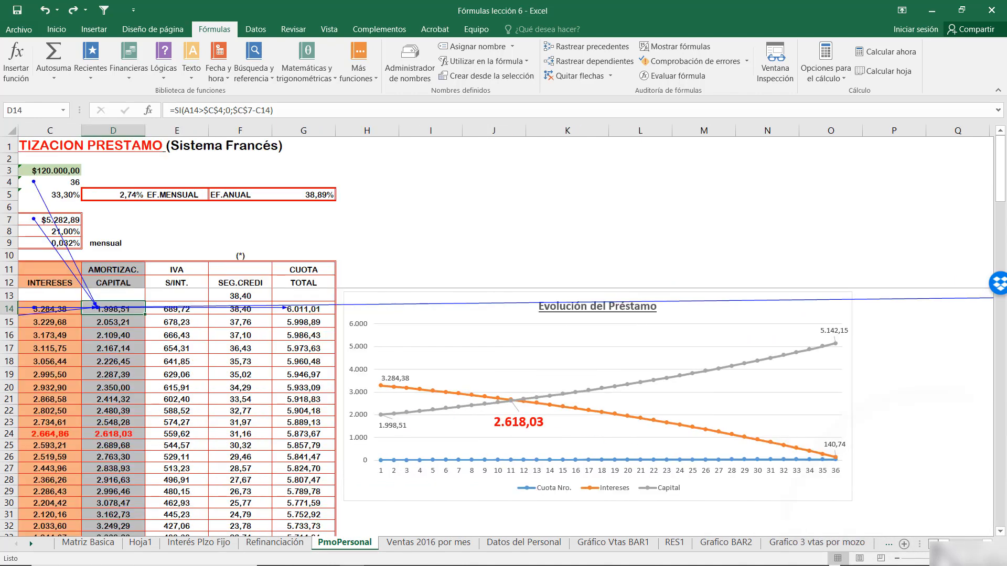
click(933, 544)
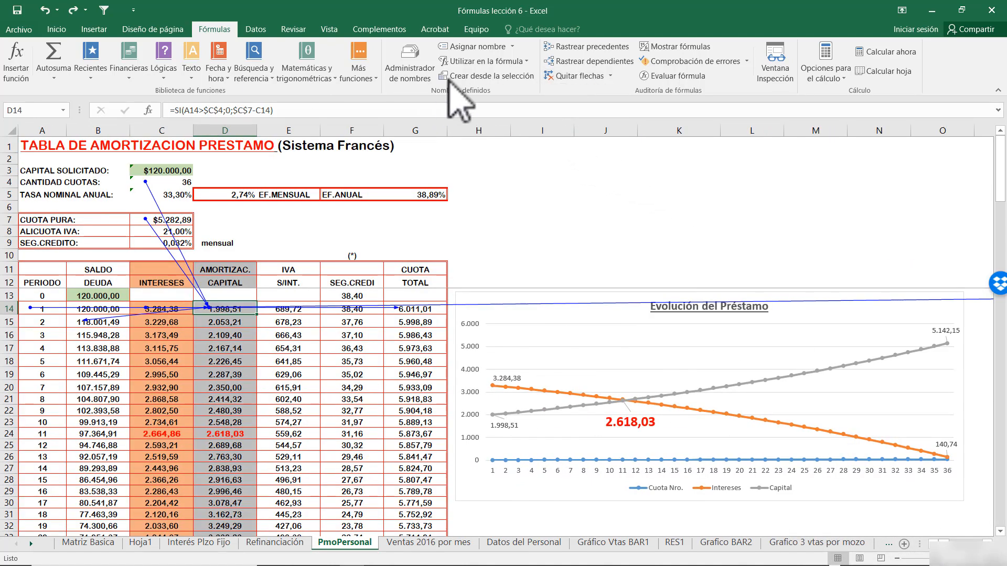
Remove all tracer arrows from the PmoPersonal sheet.
click(577, 77)
click(579, 77)
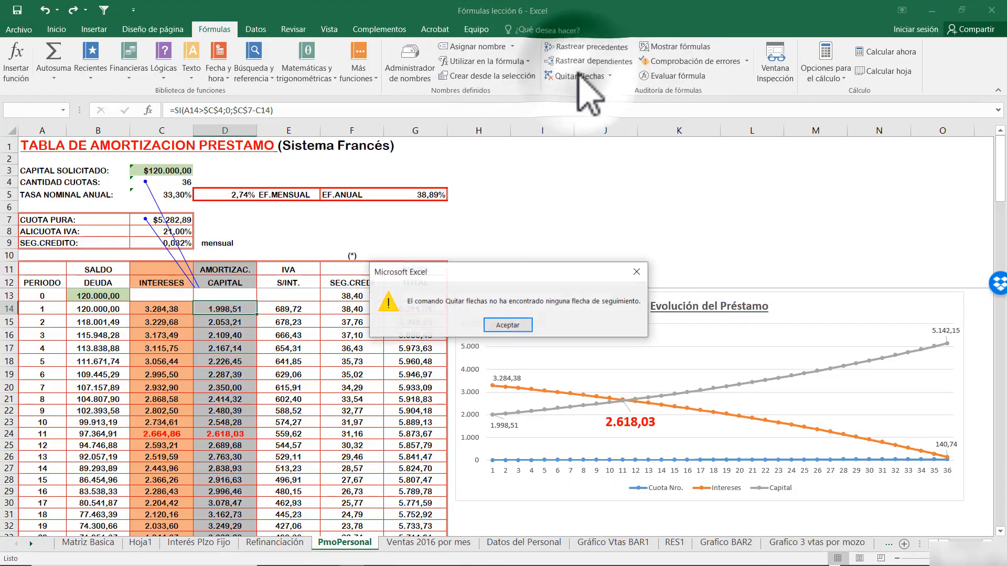